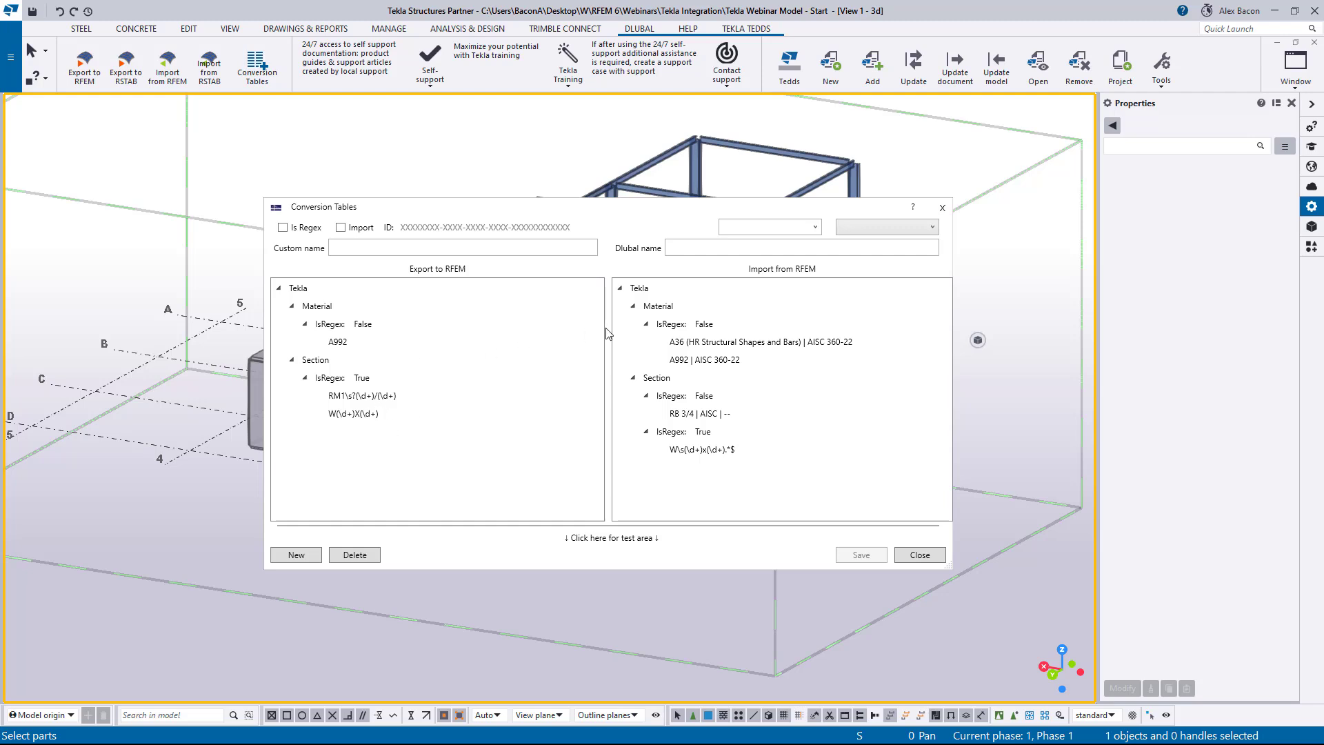
# Close the conversion tables and tile the Tekla Structures window side by side with the open RFEM model.
pyautogui.click(528, 249)
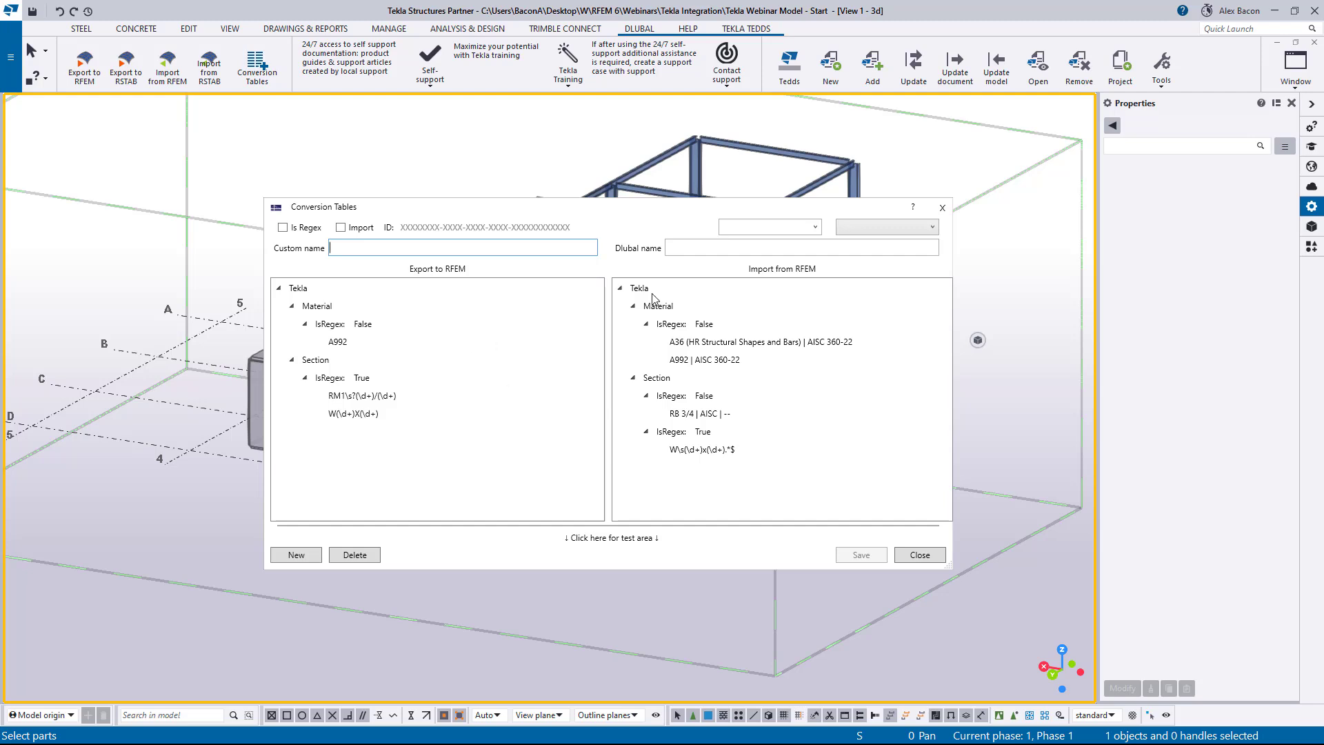
pyautogui.click(941, 208)
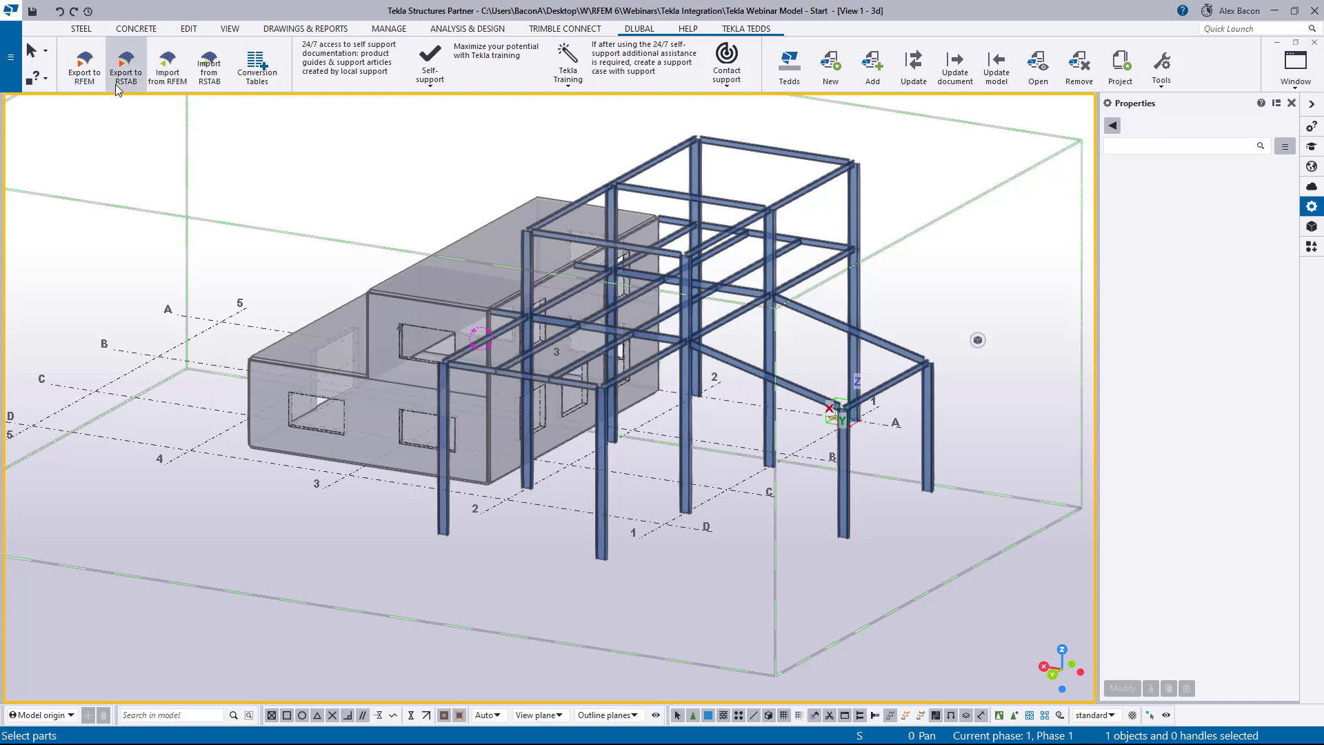
pyautogui.moveTo(364, 18); pyautogui.dragTo(1304, 223)
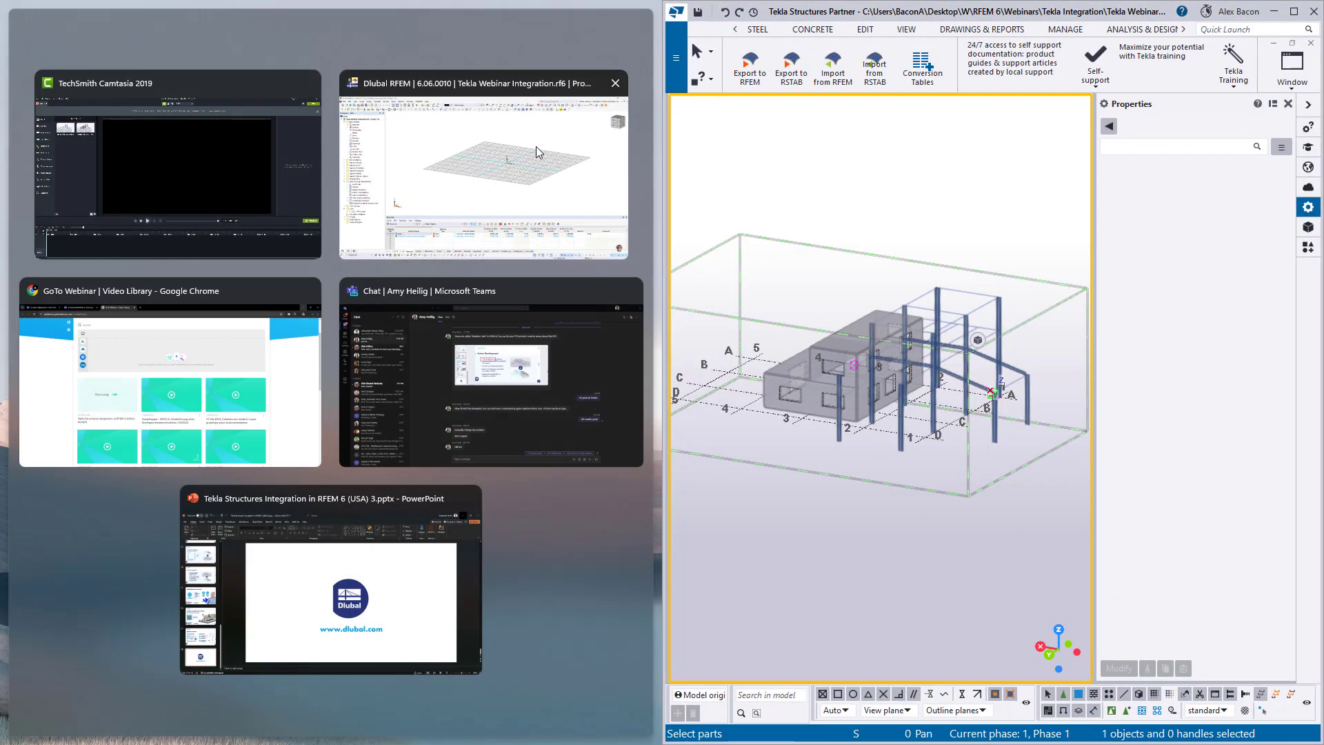
pyautogui.click(536, 147)
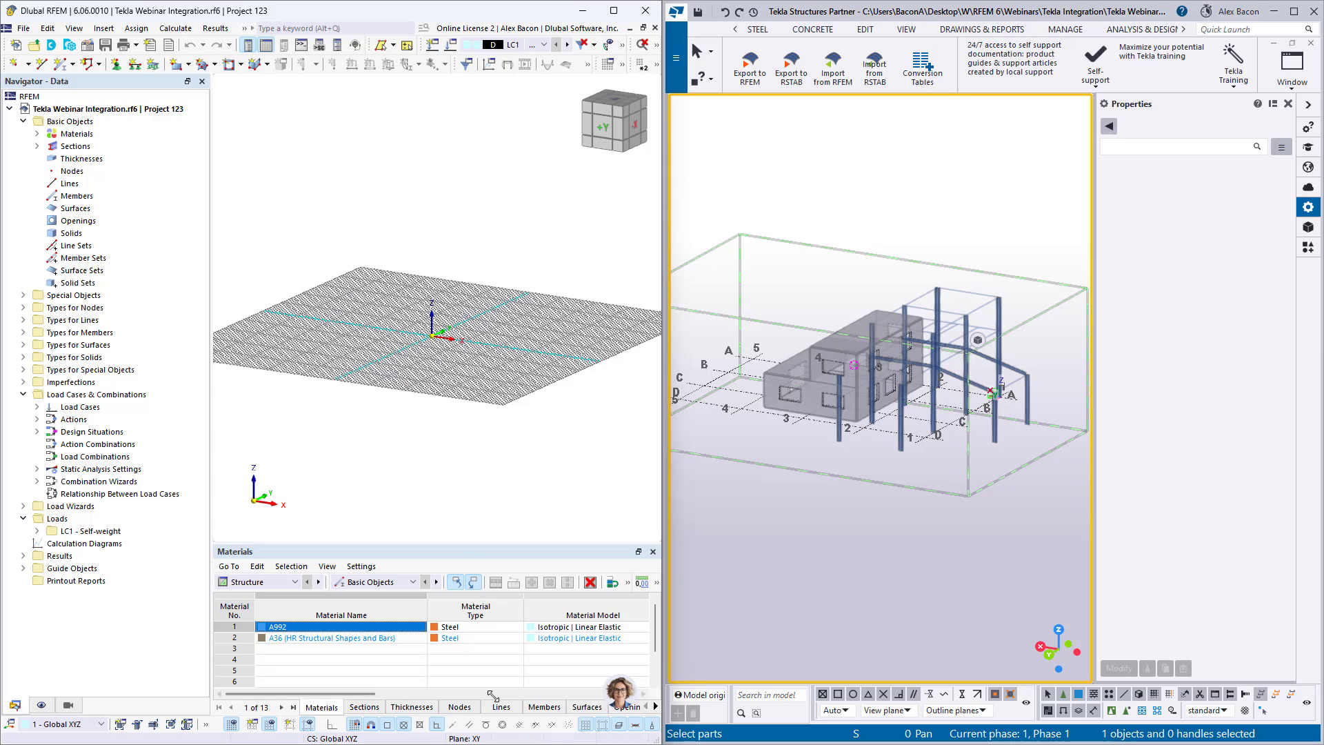
pyautogui.click(458, 682)
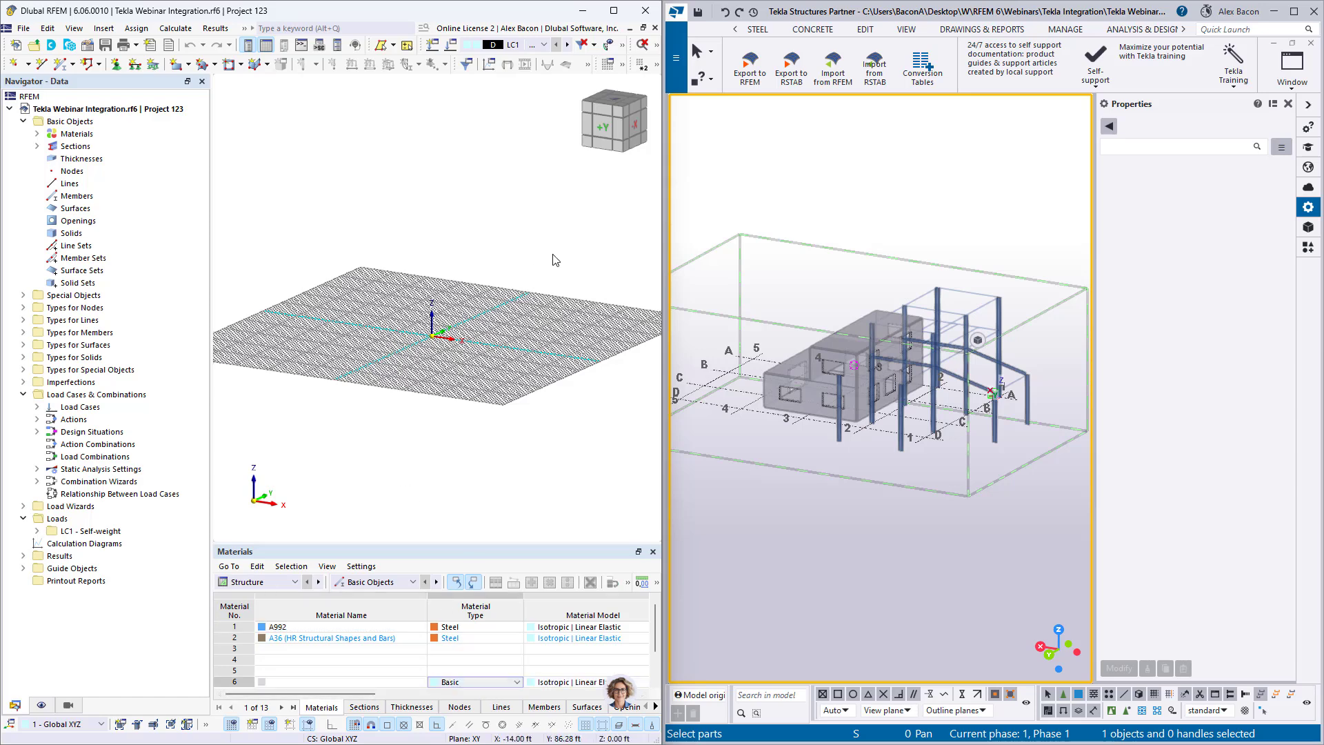
# Export the Tekla model to RFEM as a physical model with the Z-axis upward, overwriting the current model.
pyautogui.click(750, 65)
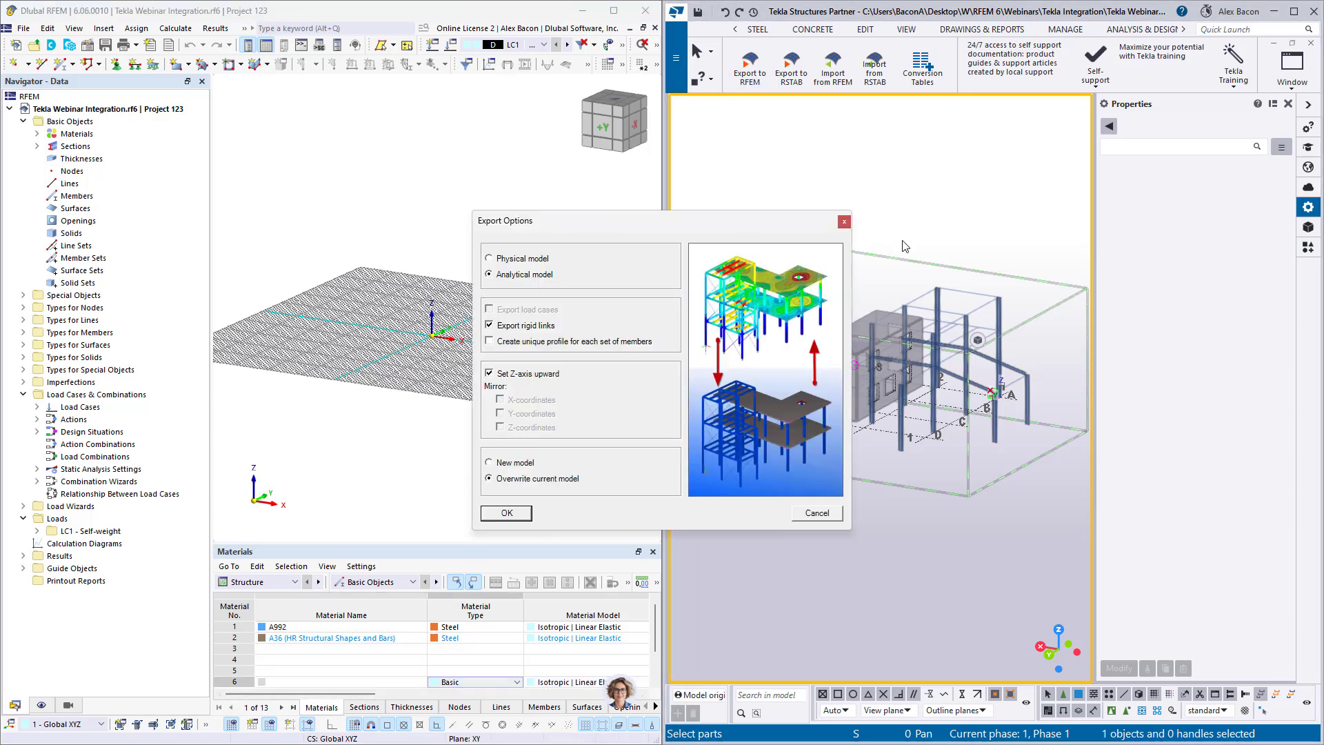
pyautogui.click(519, 260)
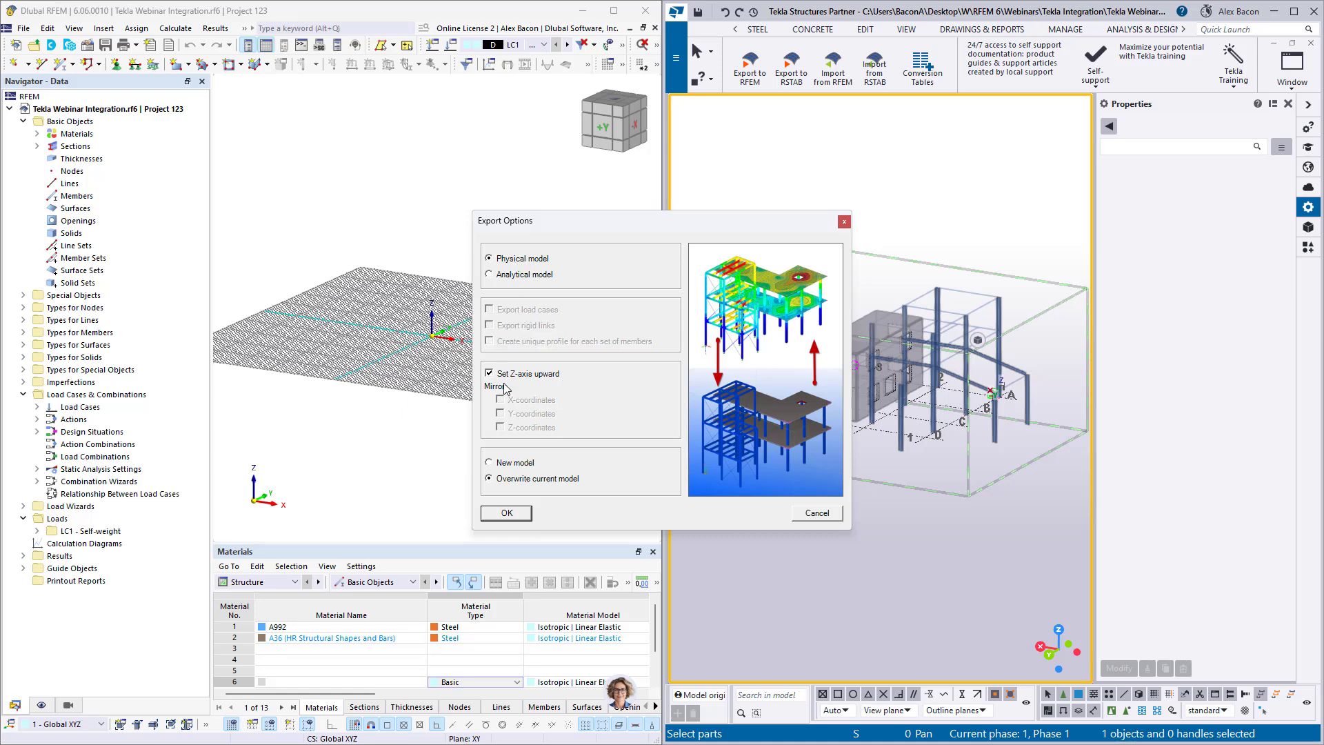
pyautogui.click(506, 512)
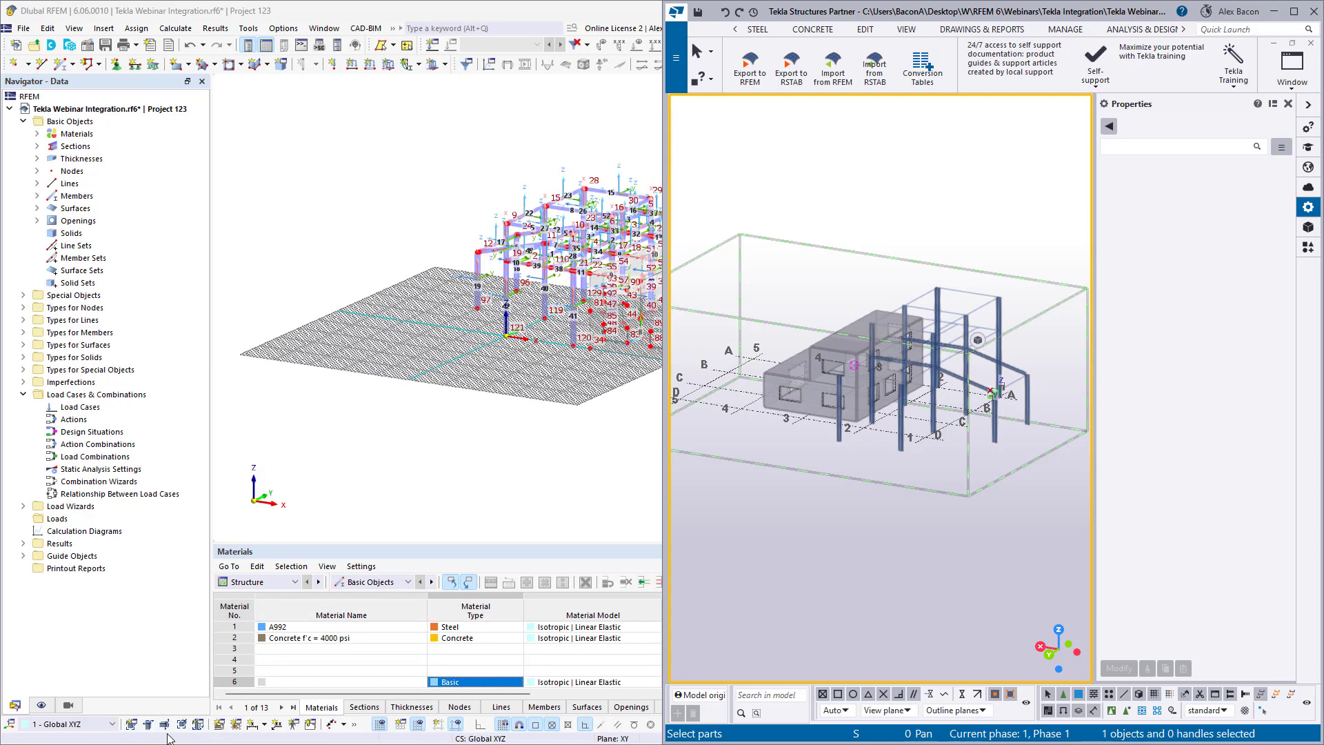
# Switch to RFEM and turn off the object numbering in the view of the exported model.
pyautogui.click(500, 452)
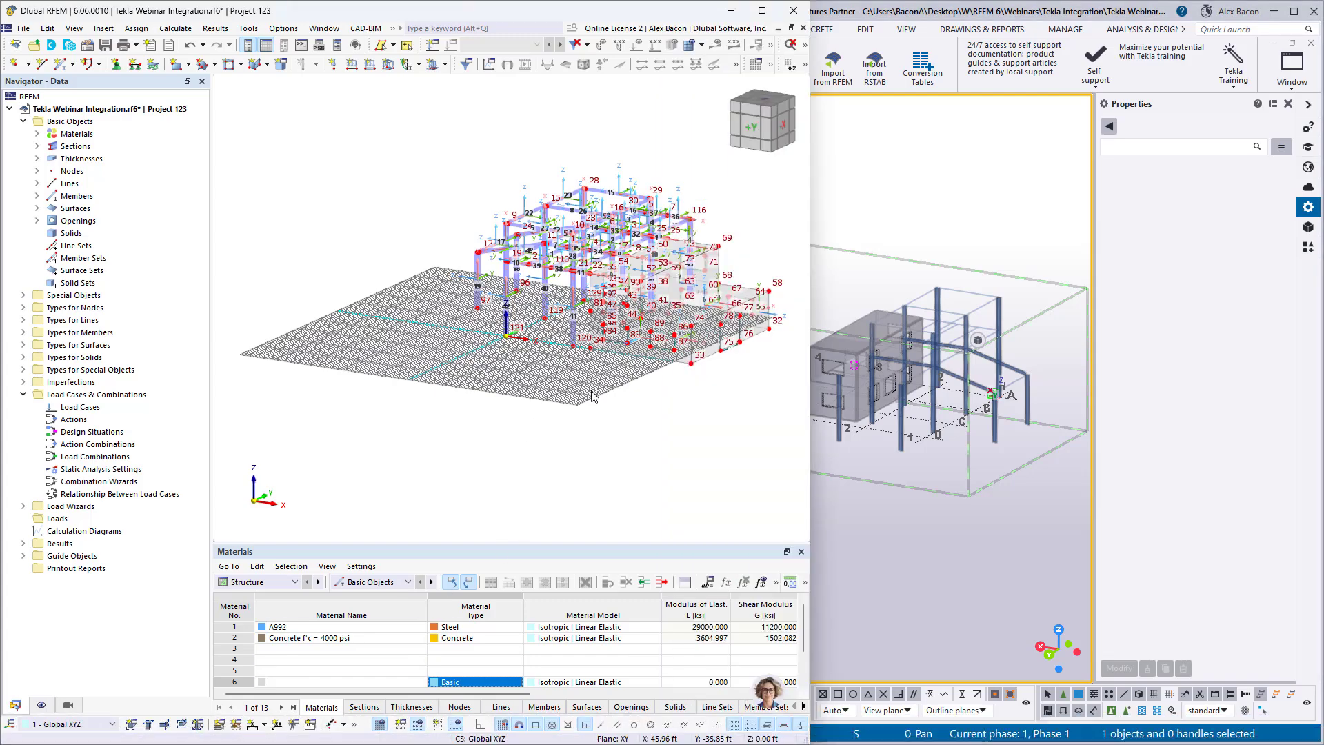
pyautogui.moveTo(593, 391); pyautogui.dragTo(474, 411, button='middle')
pyautogui.moveTo(617, 83); pyautogui.dragTo(640, 94, button='middle')
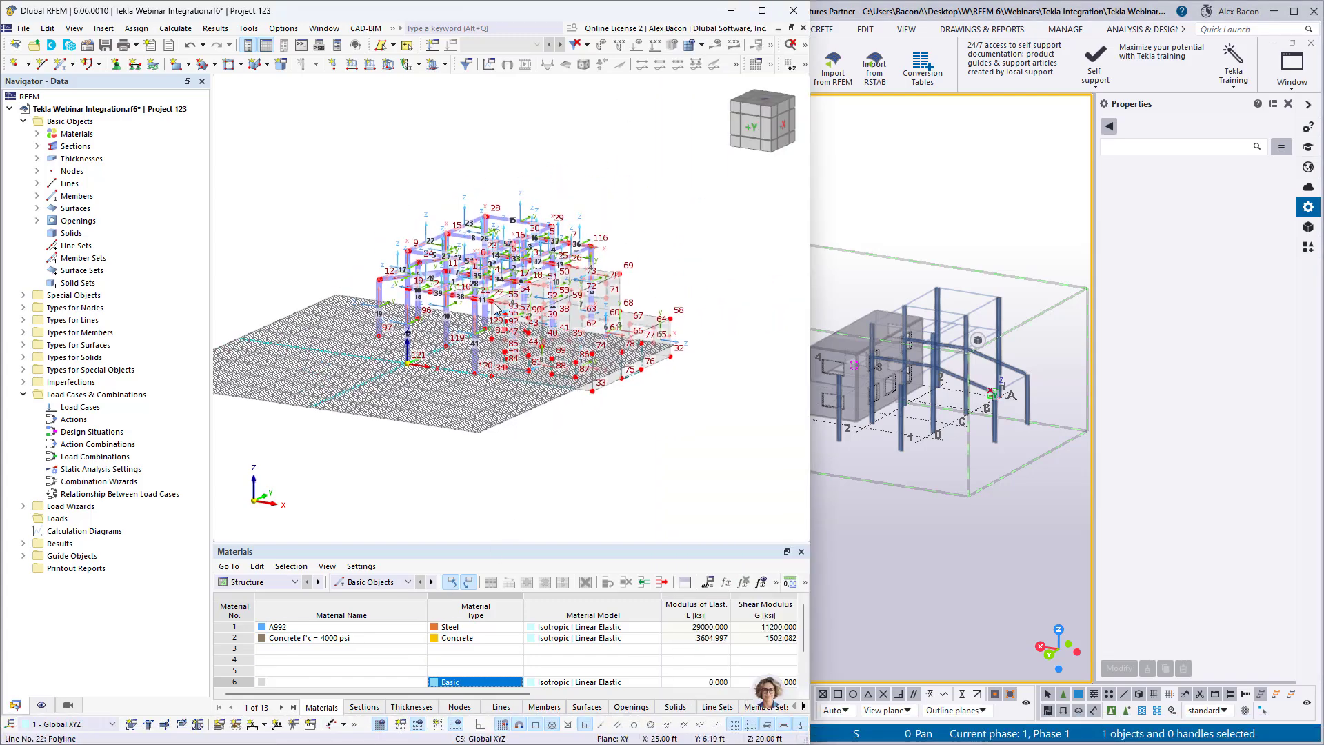
pyautogui.scroll(3, 529, 310)
pyautogui.scroll(-2, 530, 311)
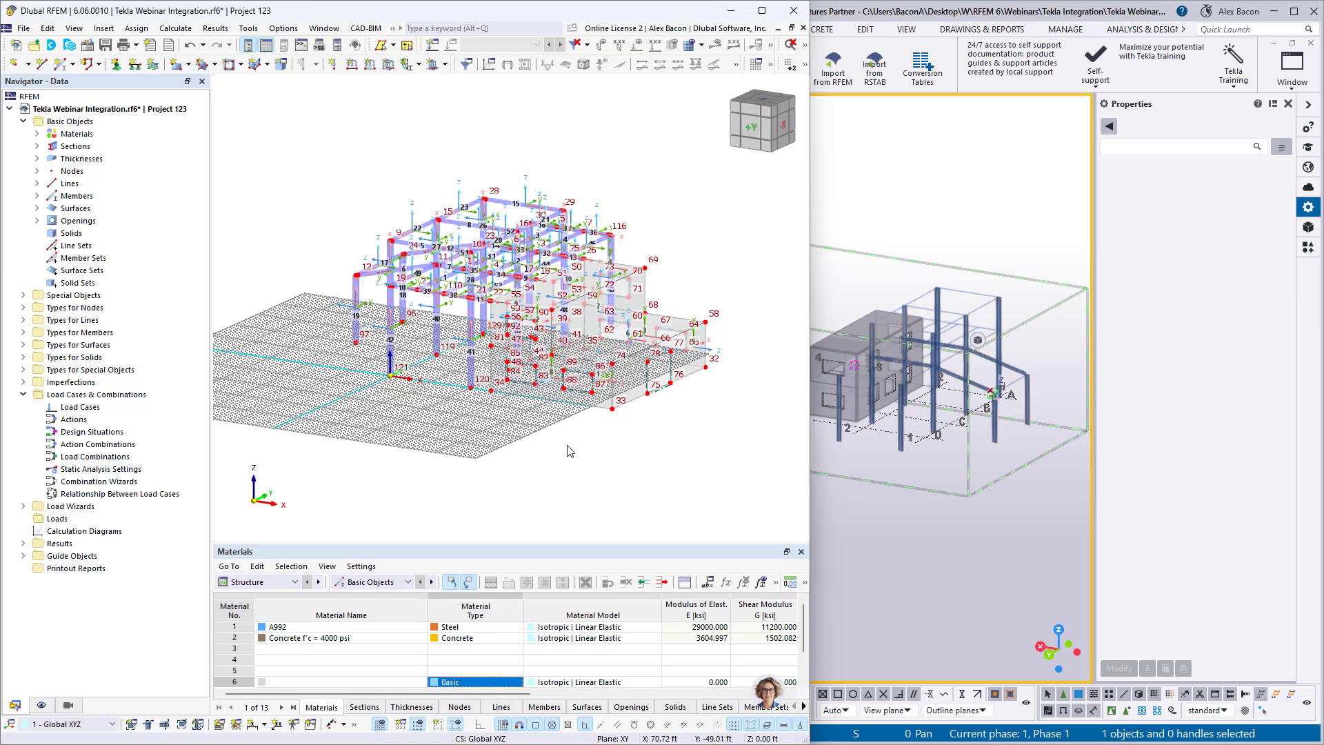
pyautogui.rightClick(560, 424)
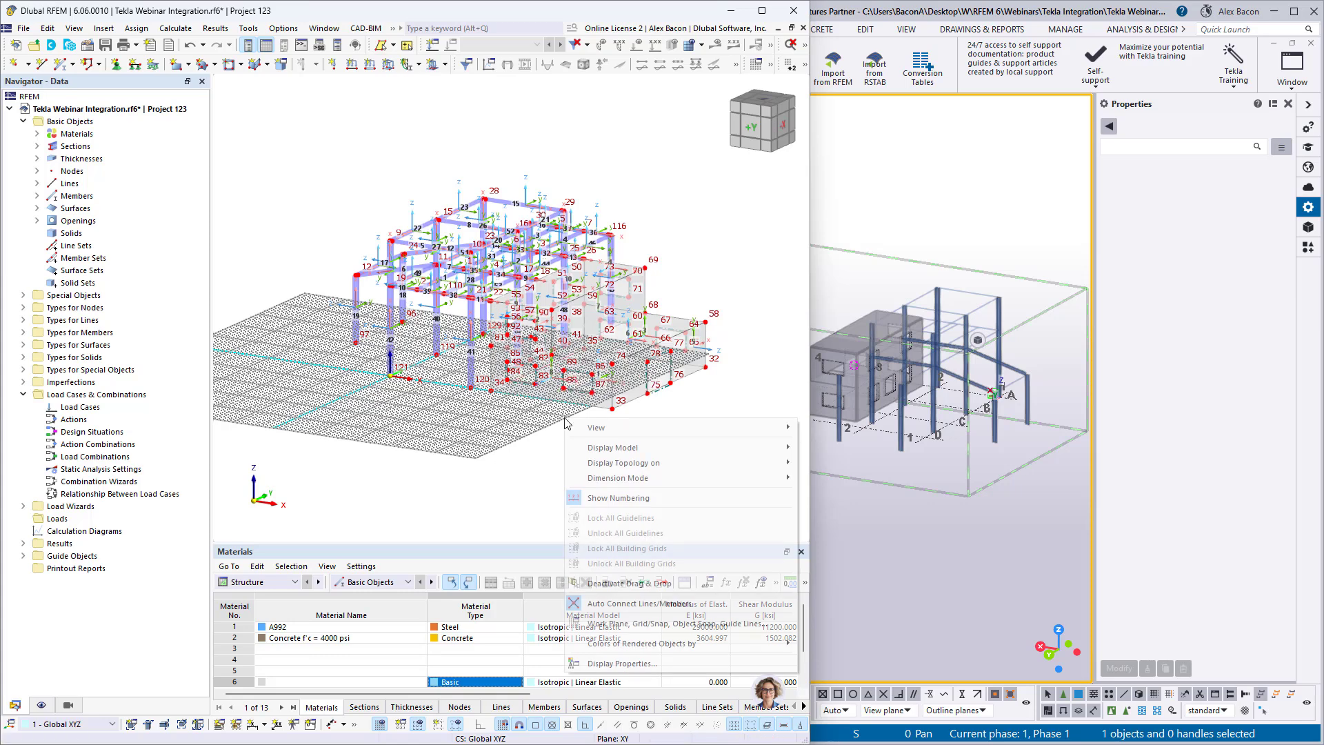
pyautogui.click(621, 507)
pyautogui.rightClick(563, 457)
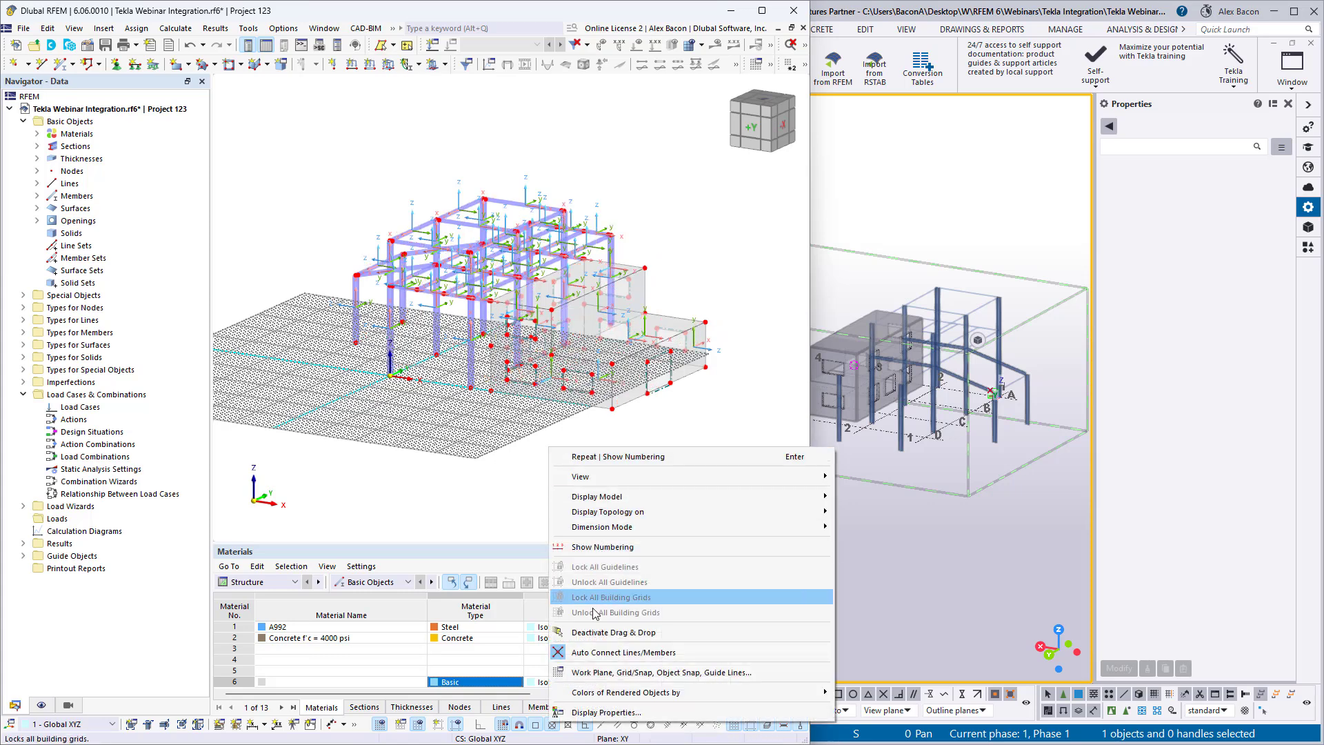
pyautogui.click(523, 489)
# Hide the local axis systems of the members and the work plane grid.
pyautogui.rightClick(391, 320)
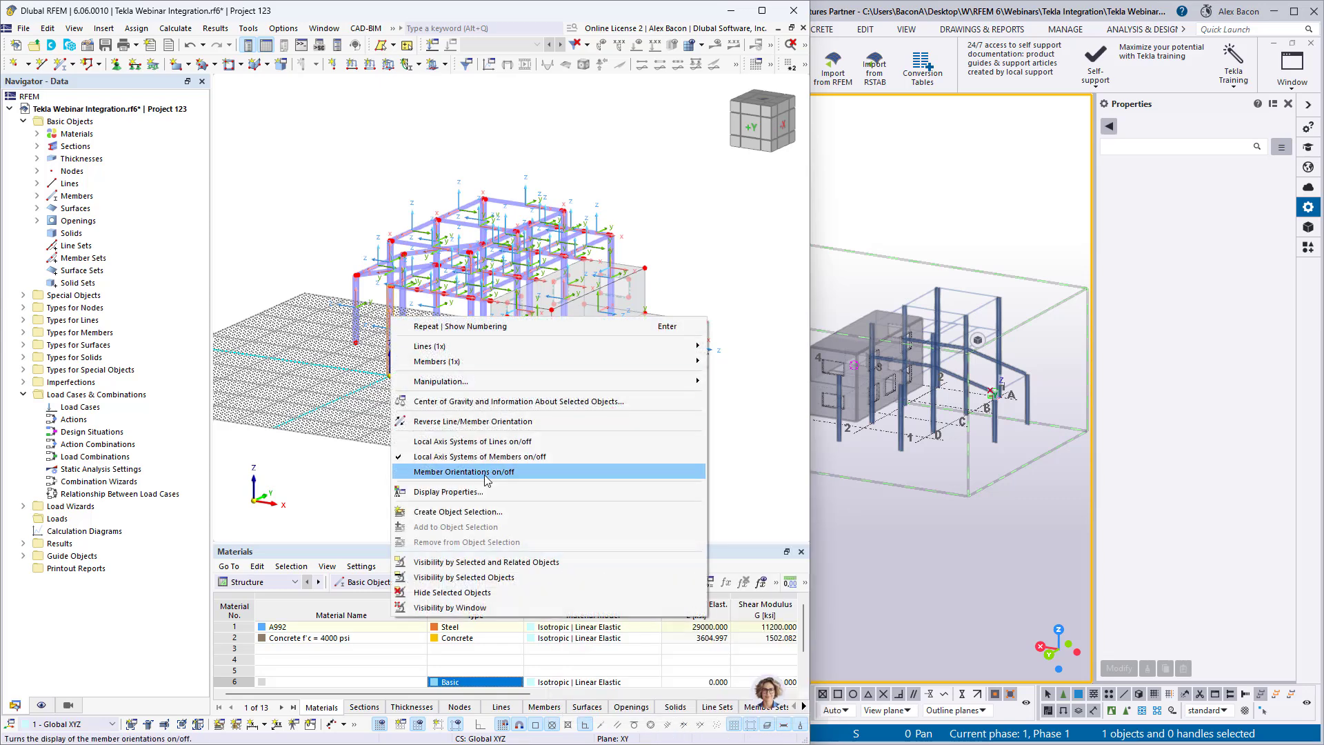
pyautogui.click(463, 457)
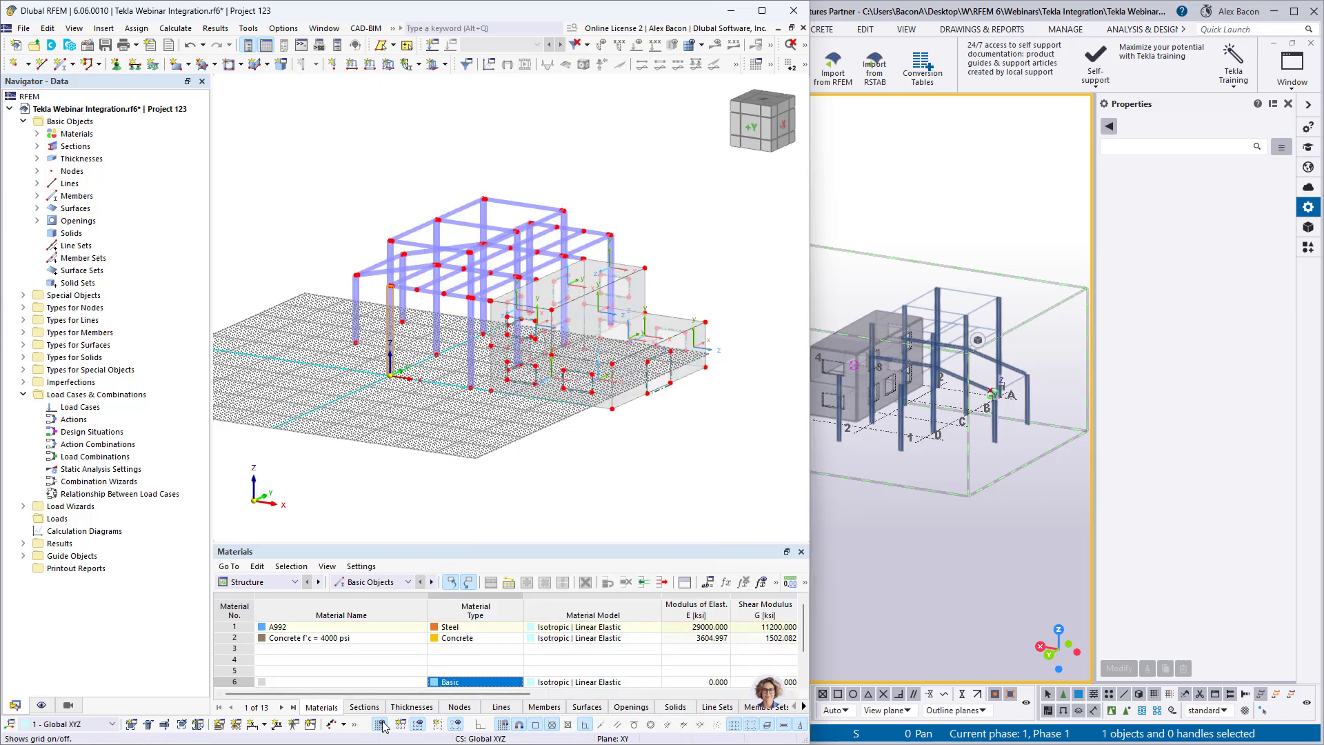
pyautogui.click(454, 723)
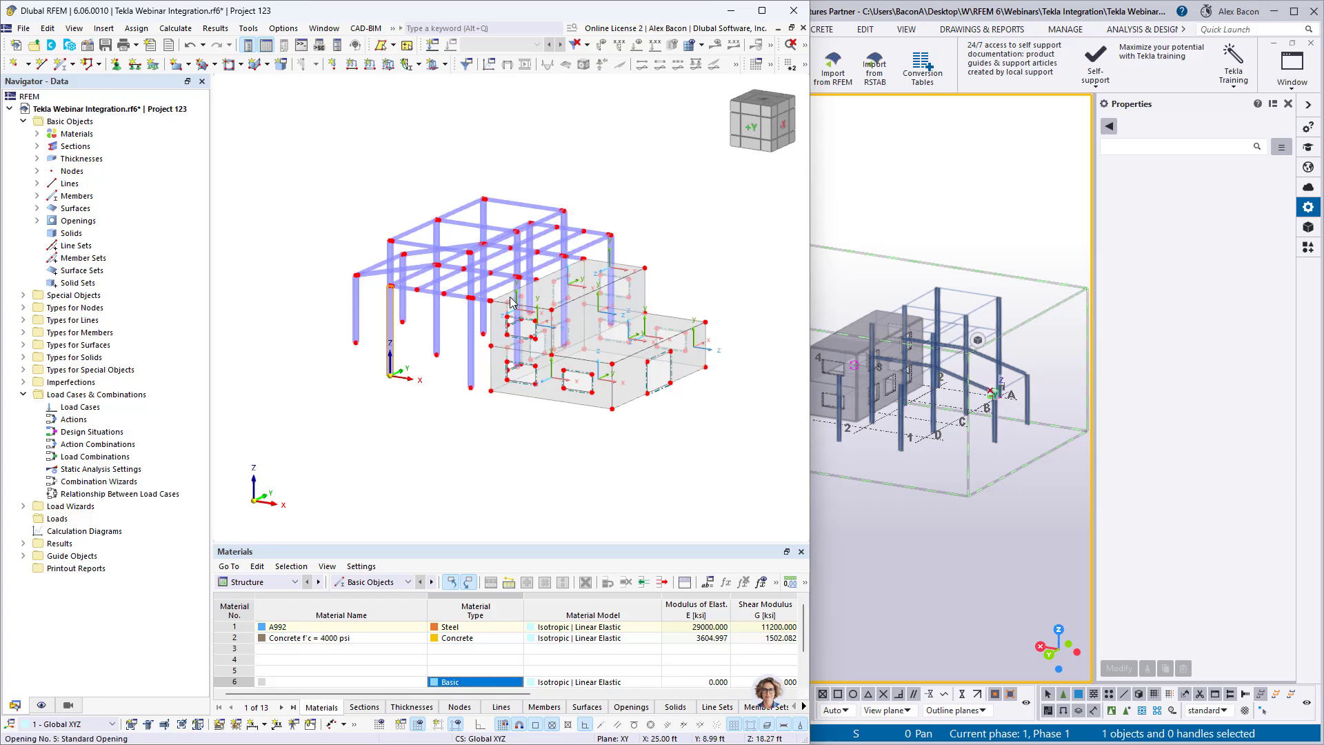
# Examine the beam-to-column joints and their nodes in the exported RFEM model and compare them with the same joints in Tekla Structures.
pyautogui.scroll(2, 510, 297)
pyautogui.scroll(6, 393, 285)
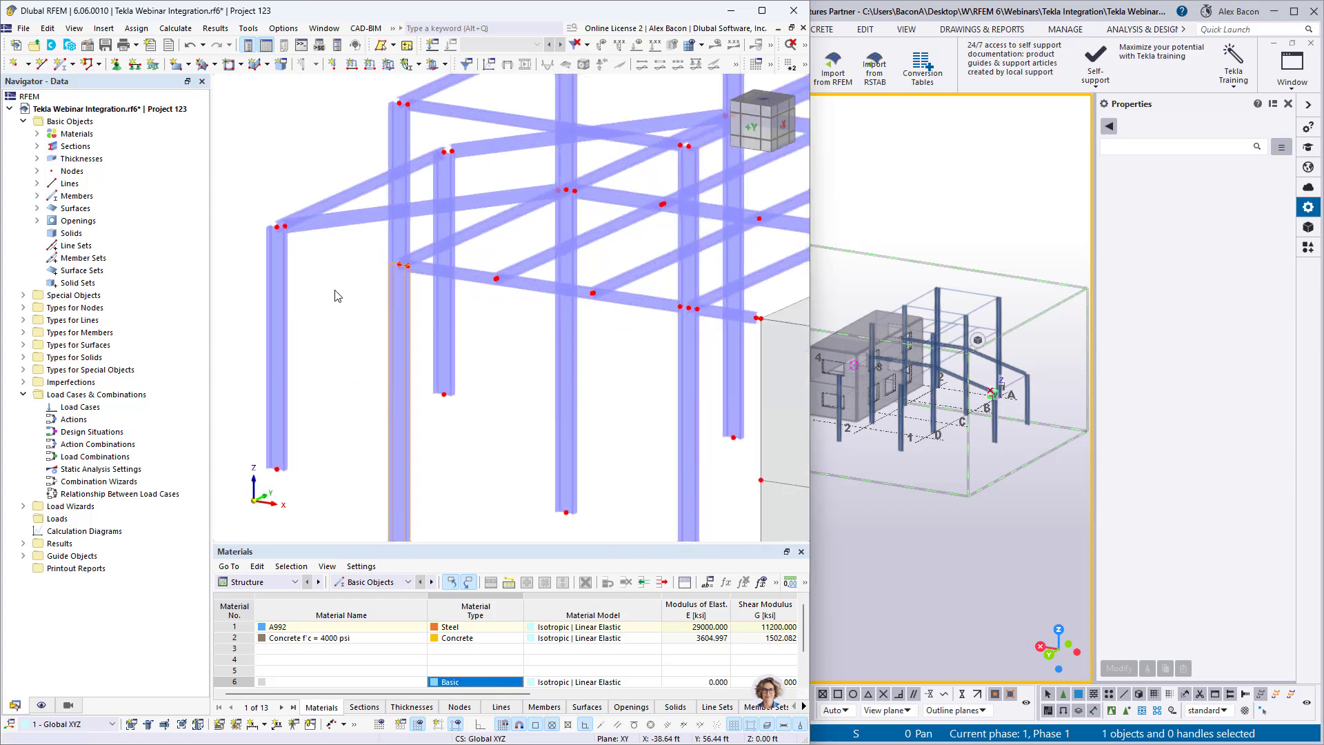
pyautogui.scroll(-5, 483, 283)
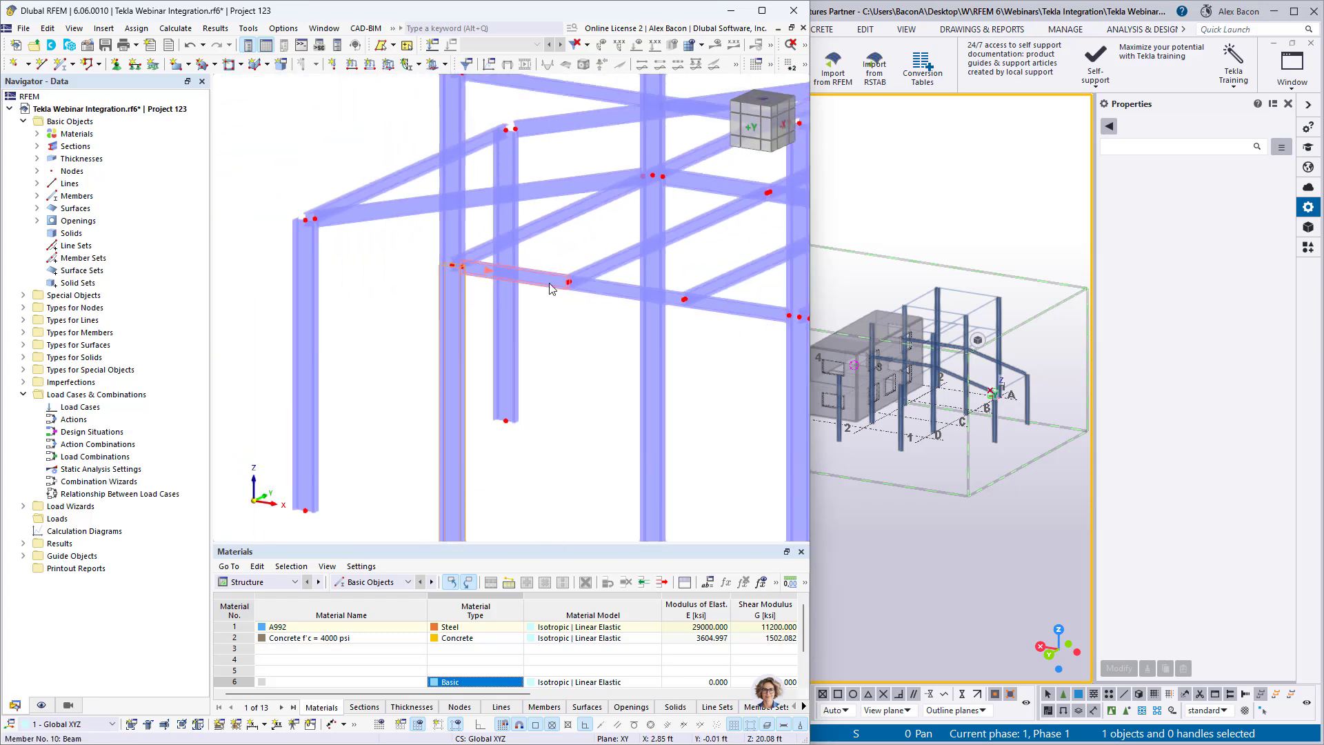
pyautogui.scroll(5, 371, 296)
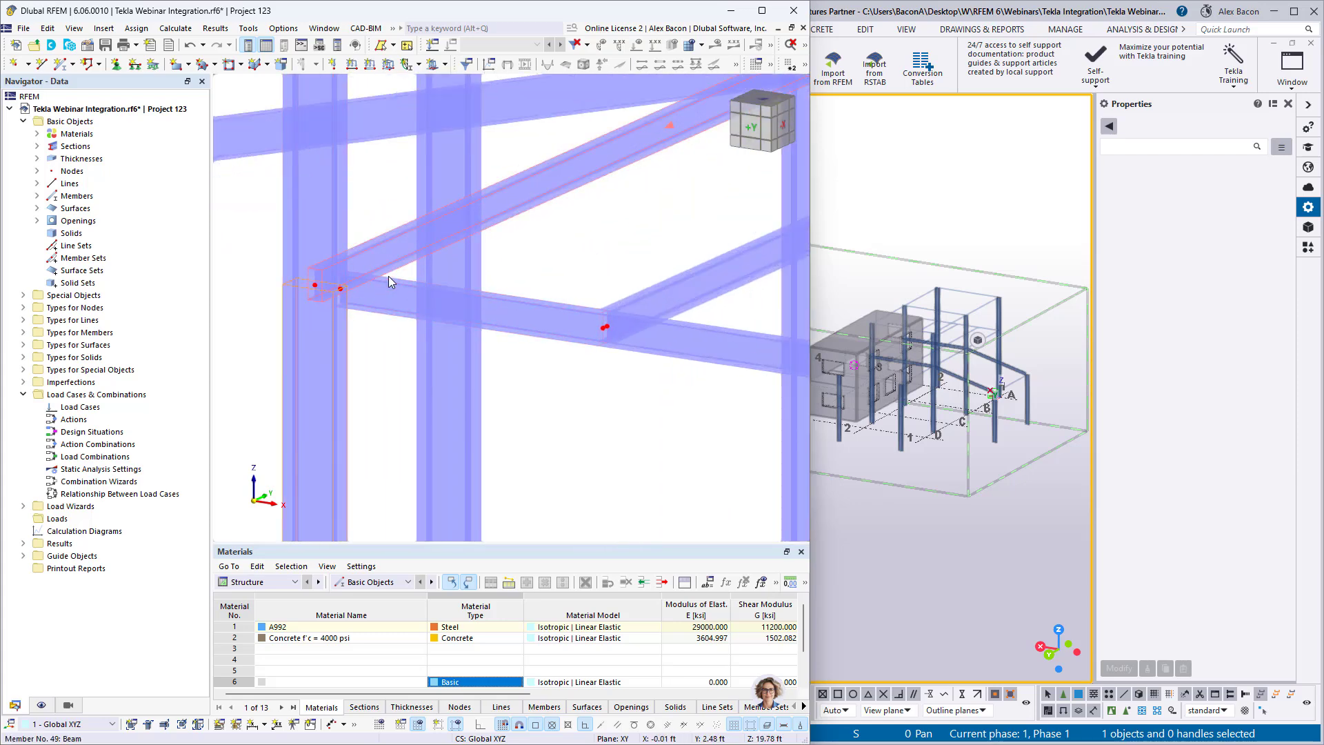
pyautogui.scroll(-2, 327, 310)
pyautogui.scroll(-4, 327, 310)
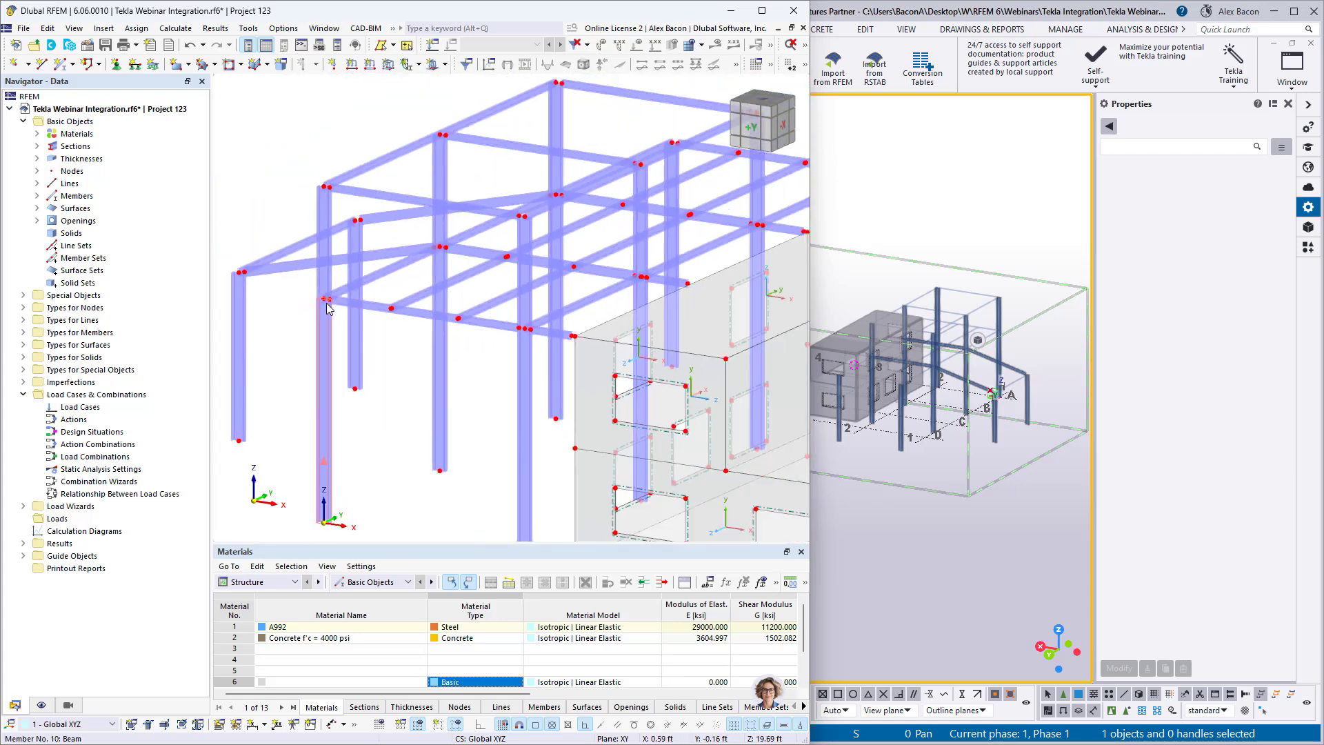
pyautogui.click(912, 366)
pyautogui.scroll(3, 912, 366)
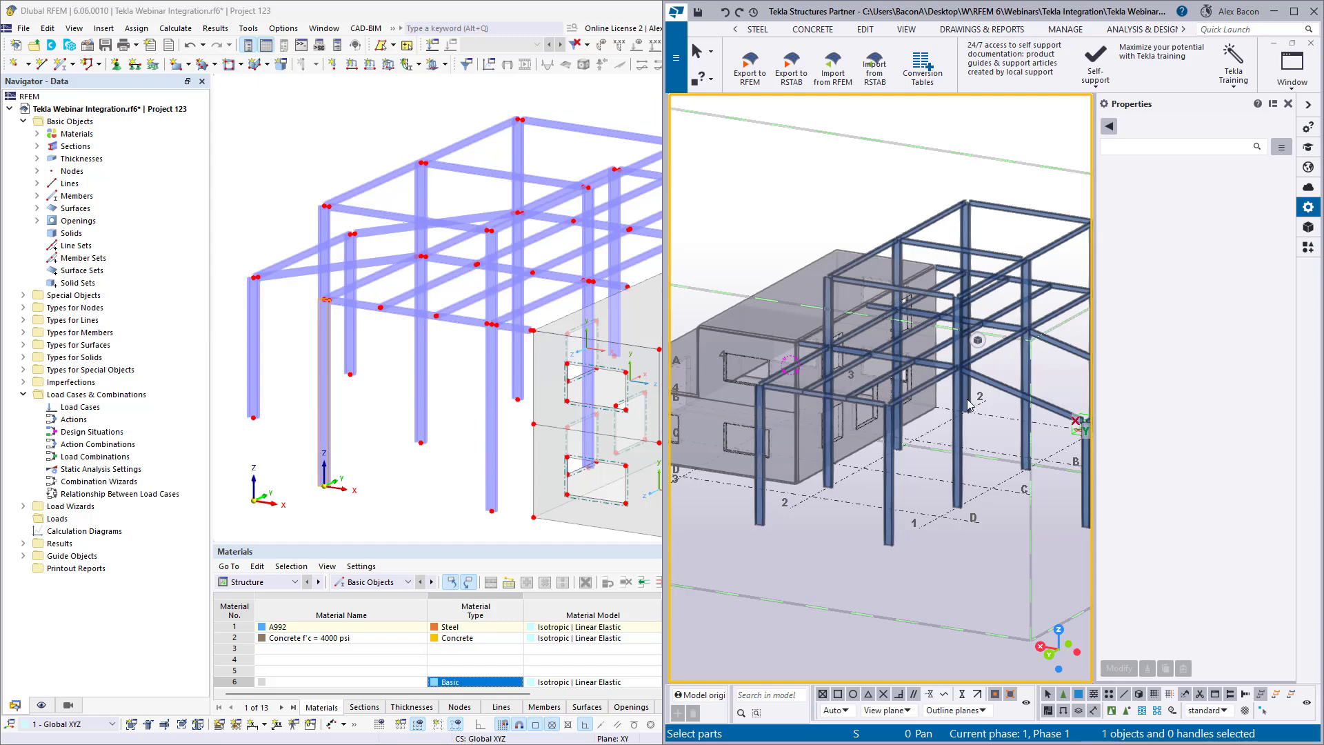
pyautogui.keyDown('ctrl'); pyautogui.moveTo(969, 405); pyautogui.dragTo(807, 439, button='middle'); pyautogui.keyUp('ctrl')
pyautogui.scroll(6, 800, 431)
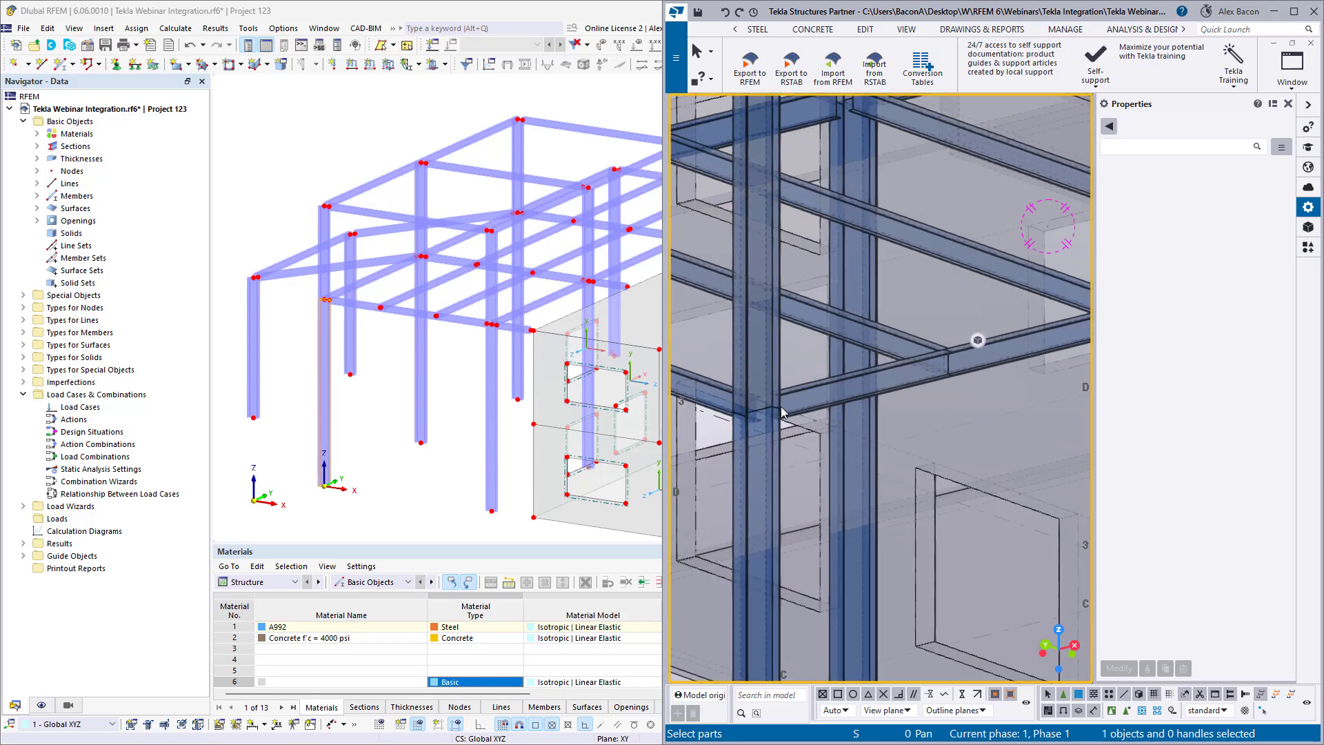
# Switch to RFEM, display the model as a wireframe and examine the nodes where the beams meet the columns.
pyautogui.click(333, 167)
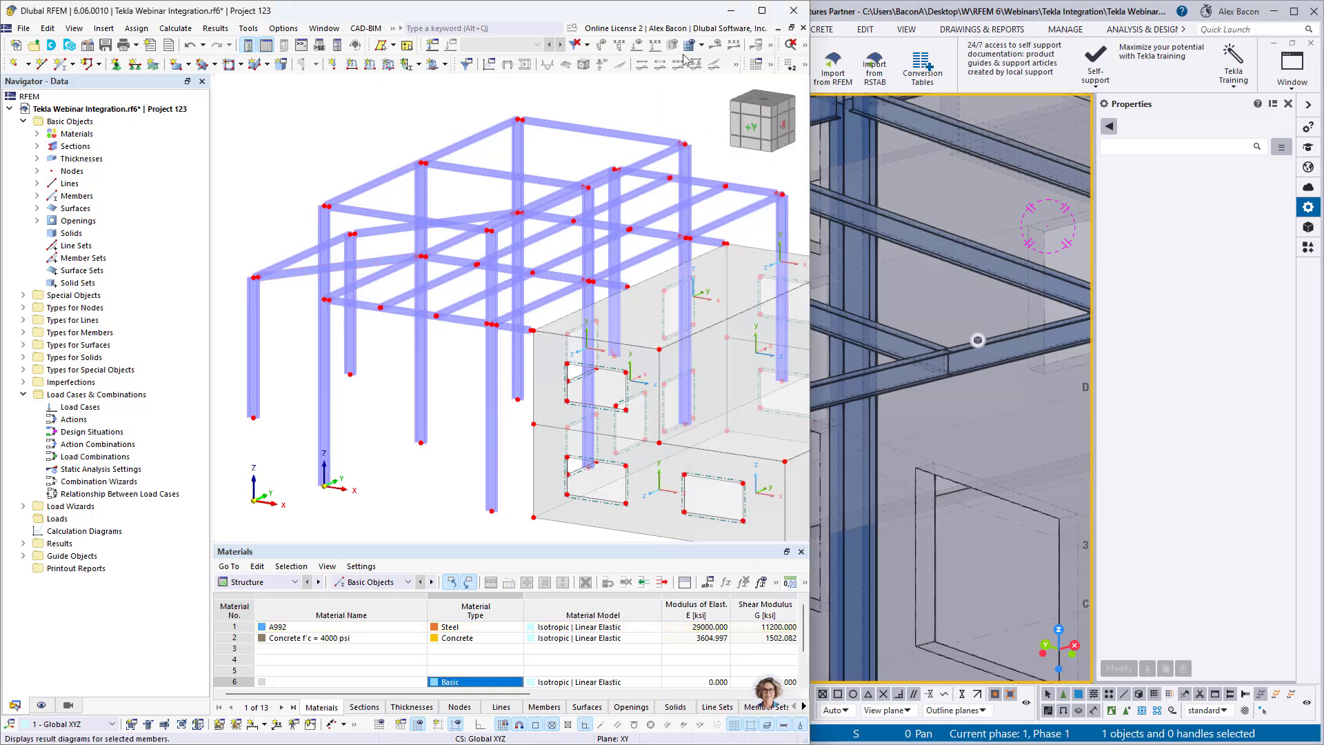
pyautogui.click(805, 46)
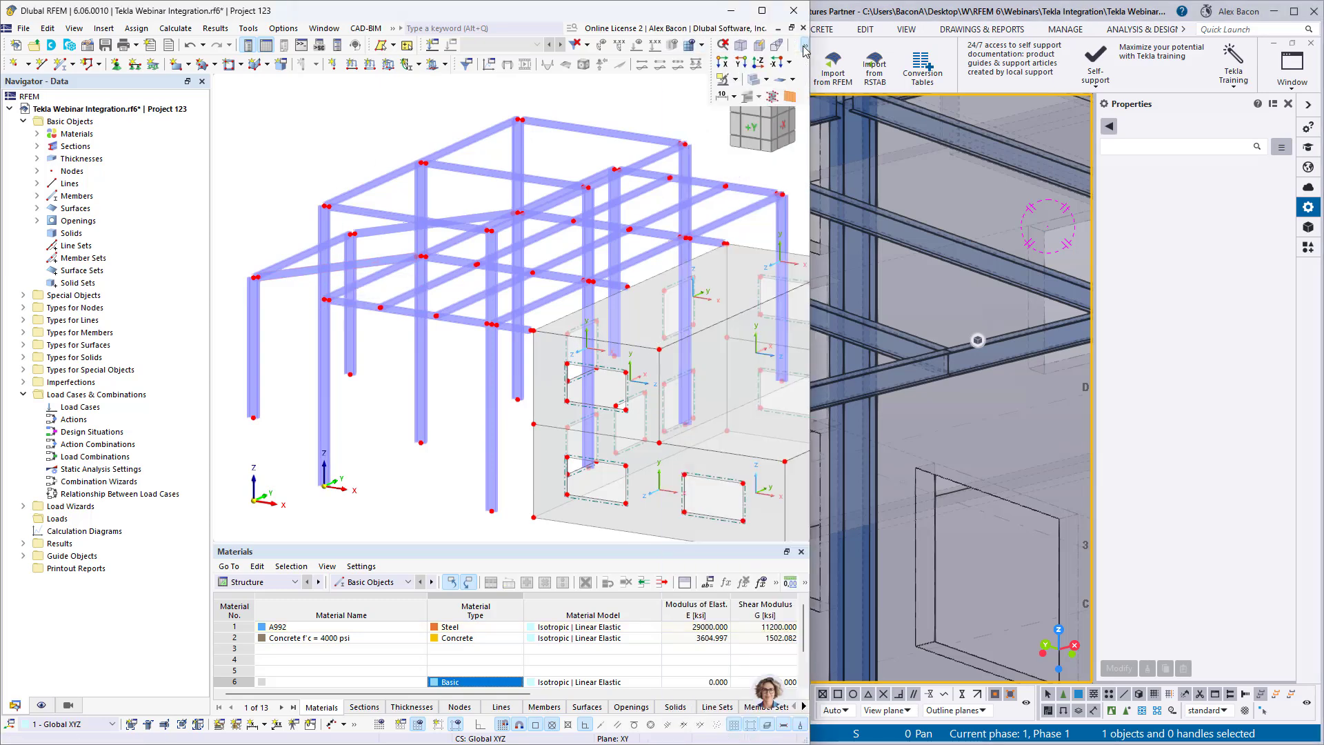
pyautogui.click(769, 80)
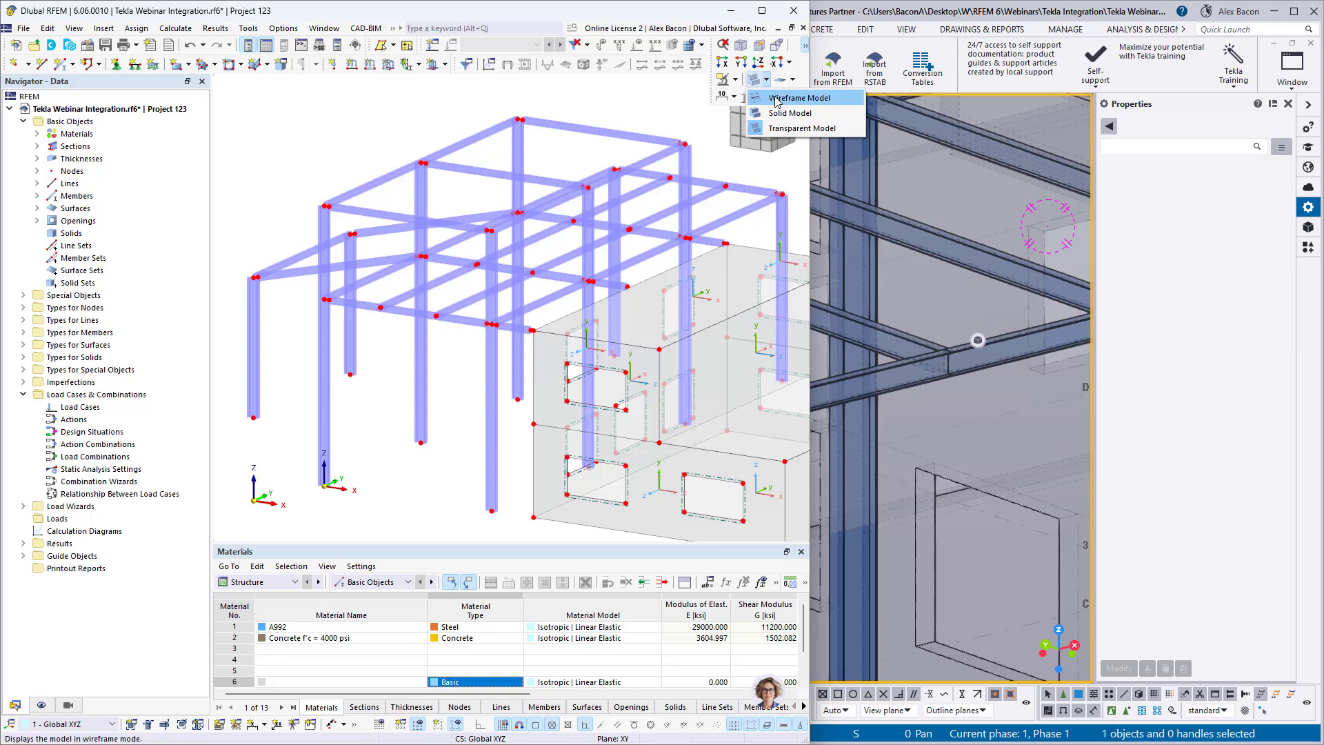
pyautogui.click(796, 98)
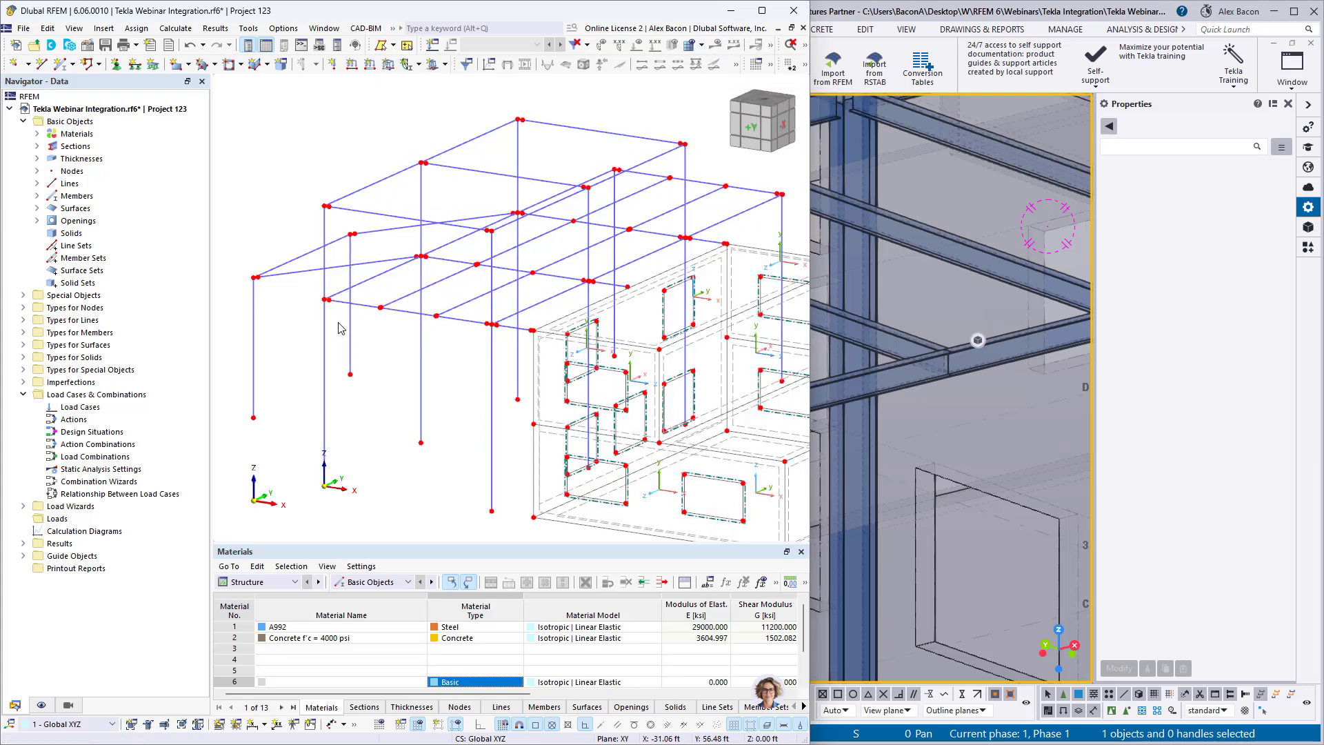
pyautogui.scroll(3, 339, 322)
pyautogui.scroll(2, 326, 301)
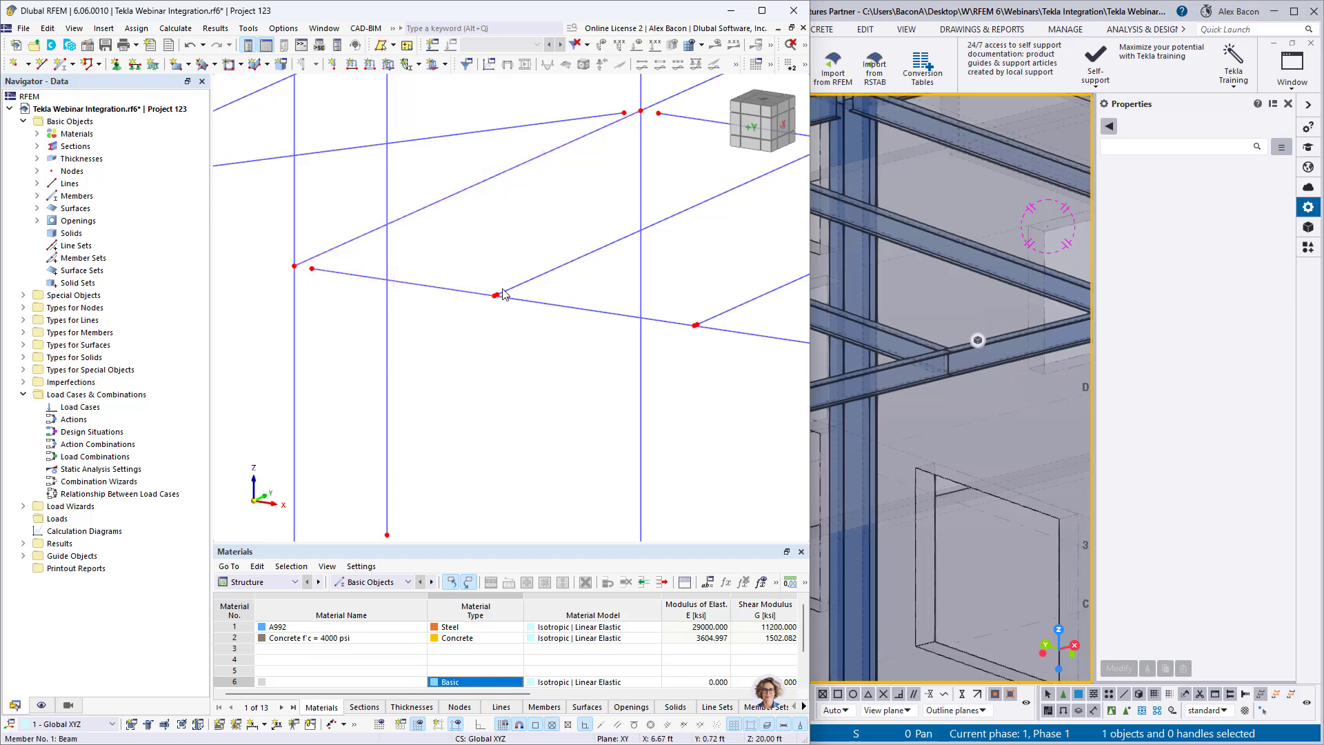
pyautogui.scroll(-5, 500, 292)
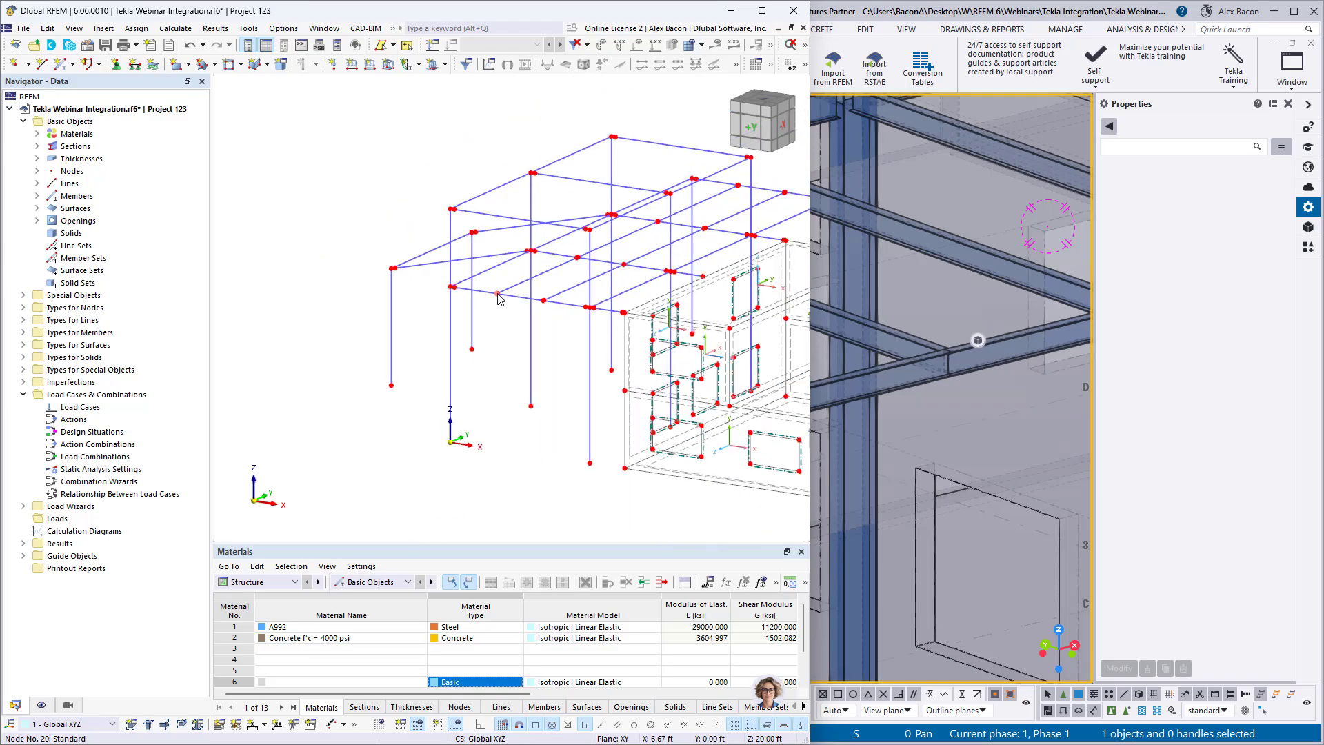
# Switch back to Tekla Structures in a maximized window and open the Analysis & Design Models manager.
pyautogui.click(941, 7)
pyautogui.moveTo(939, 11); pyautogui.dragTo(565, 0)
pyautogui.scroll(-8, 565, 263)
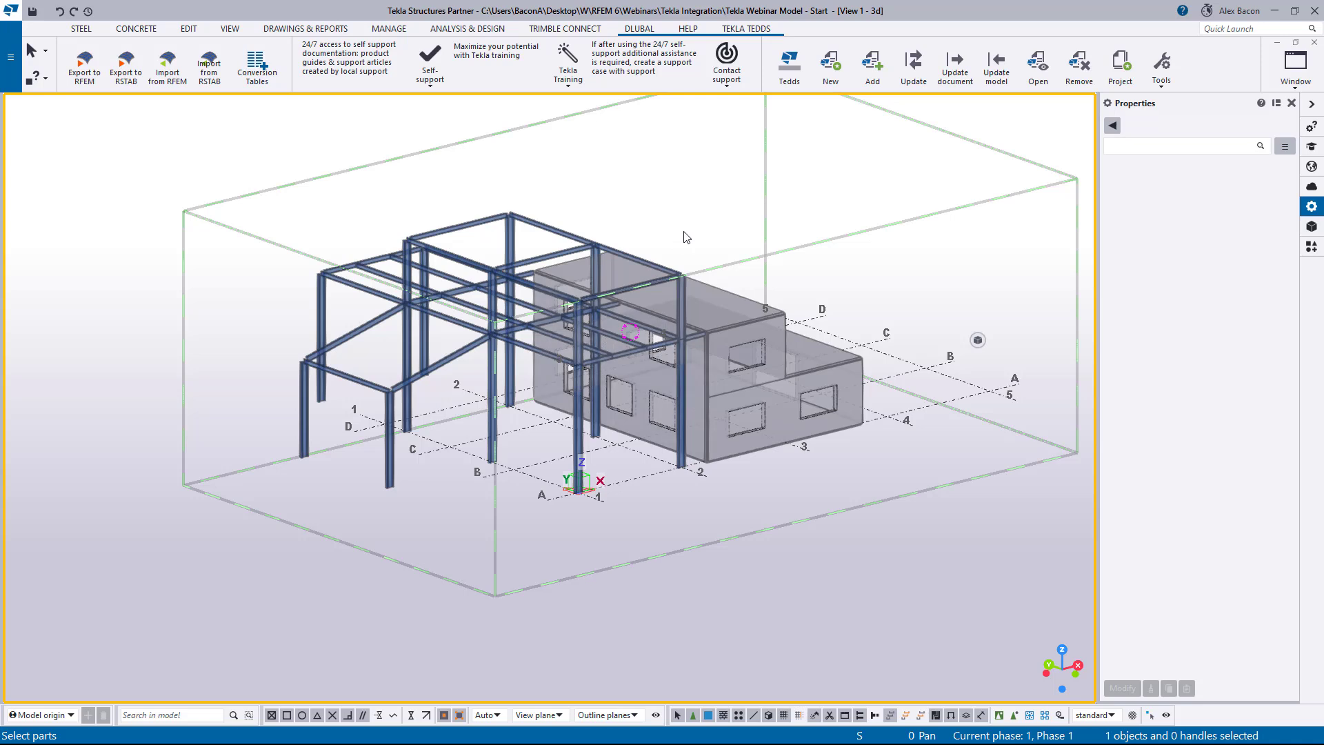
pyautogui.click(449, 30)
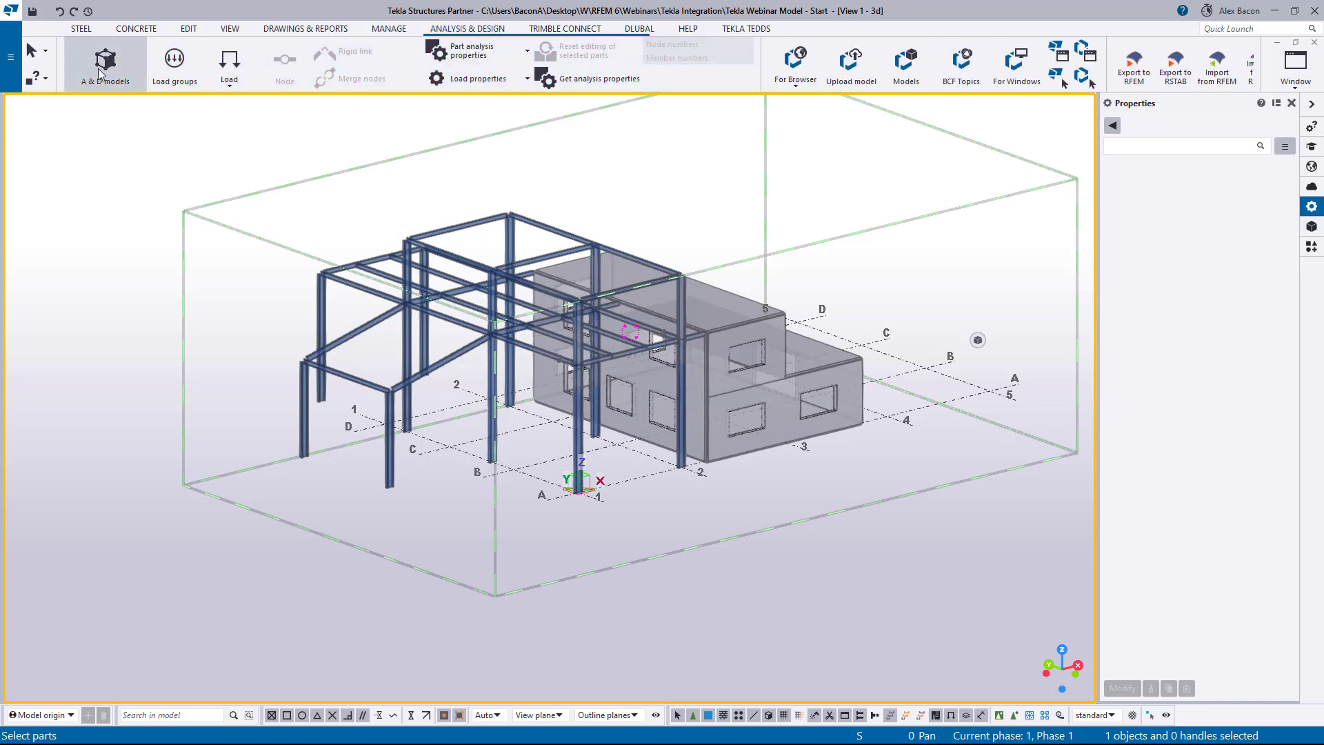
pyautogui.click(102, 74)
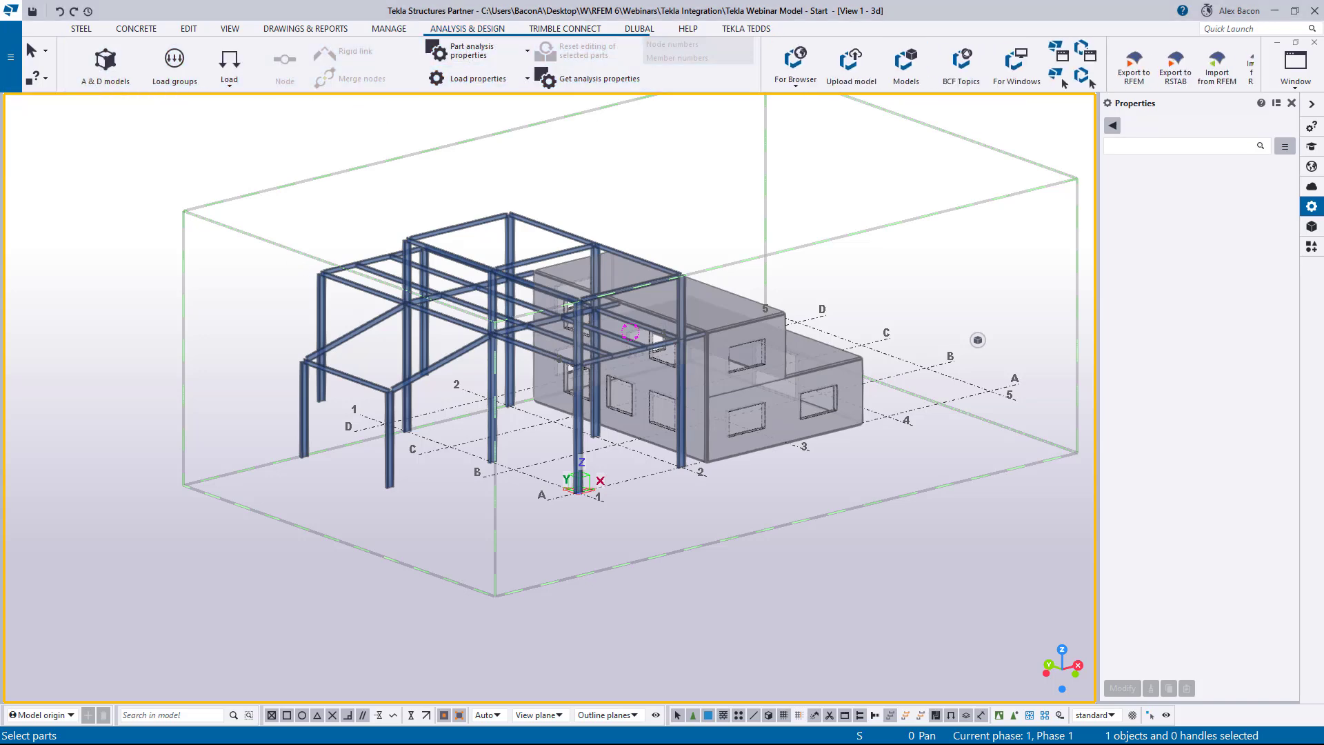
pyautogui.moveTo(308, 214); pyautogui.dragTo(757, 180)
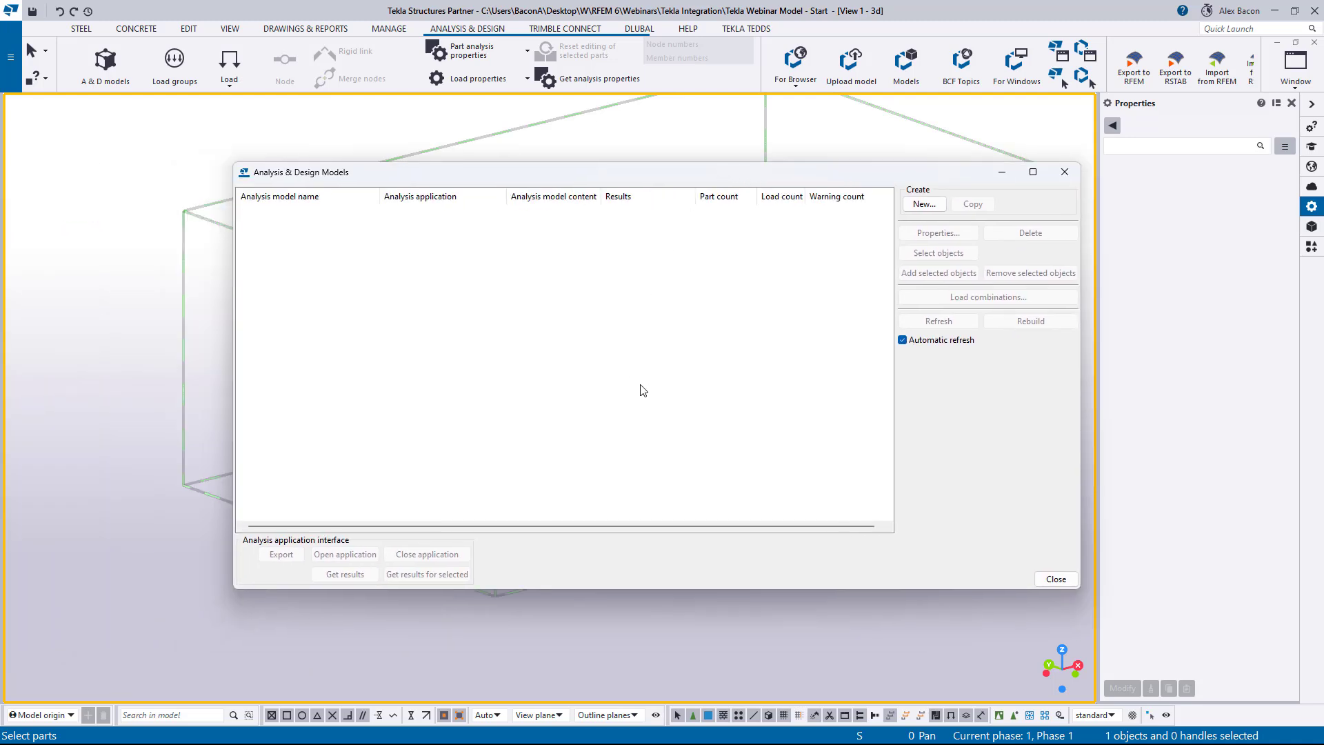
# Start a new analysis model, set its analysis application to the blank option and name it Steel.
pyautogui.click(918, 205)
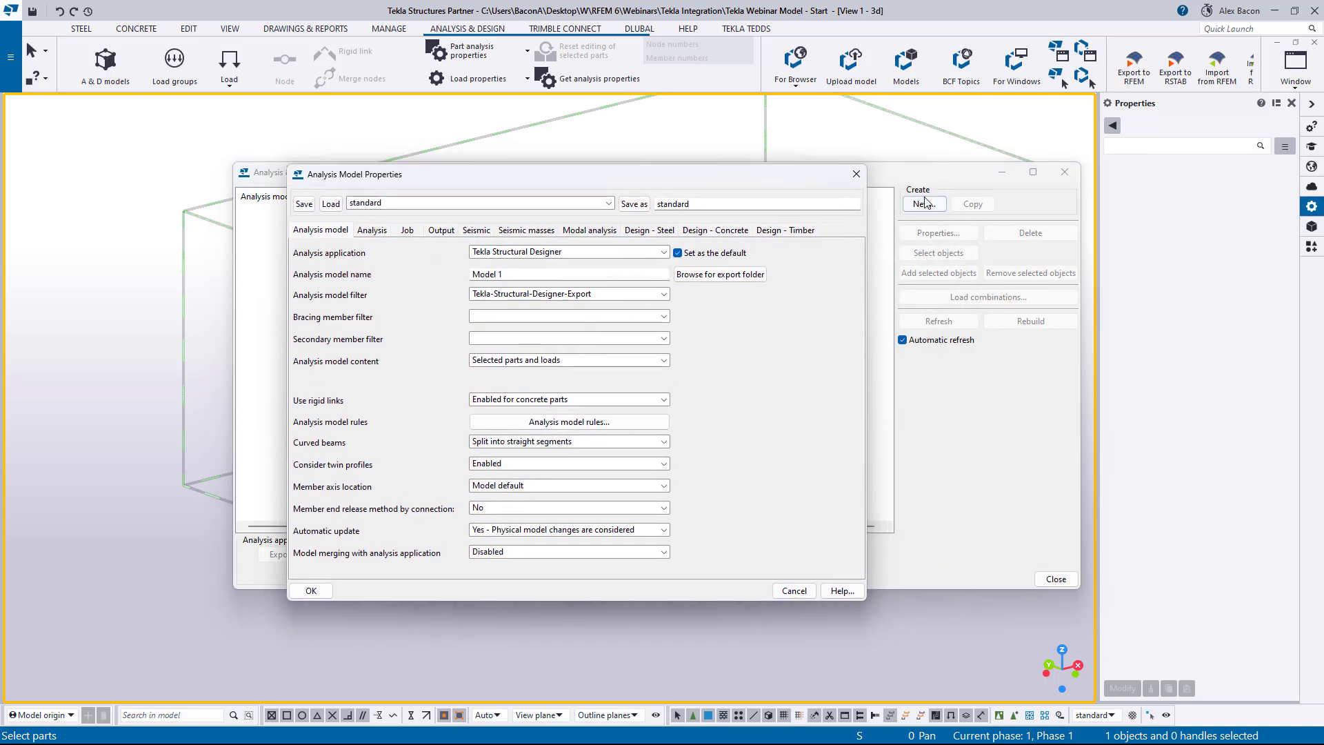
pyautogui.click(570, 254)
pyautogui.click(570, 254)
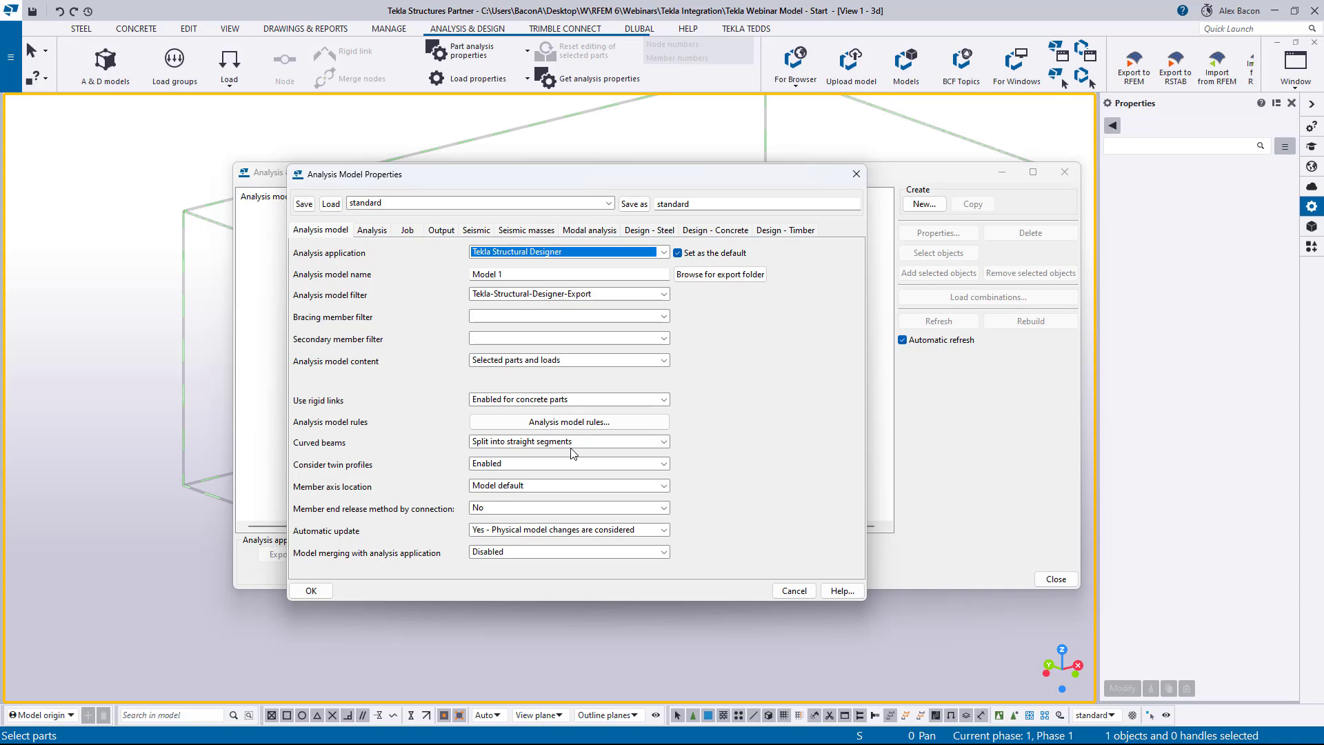
pyautogui.click(558, 252)
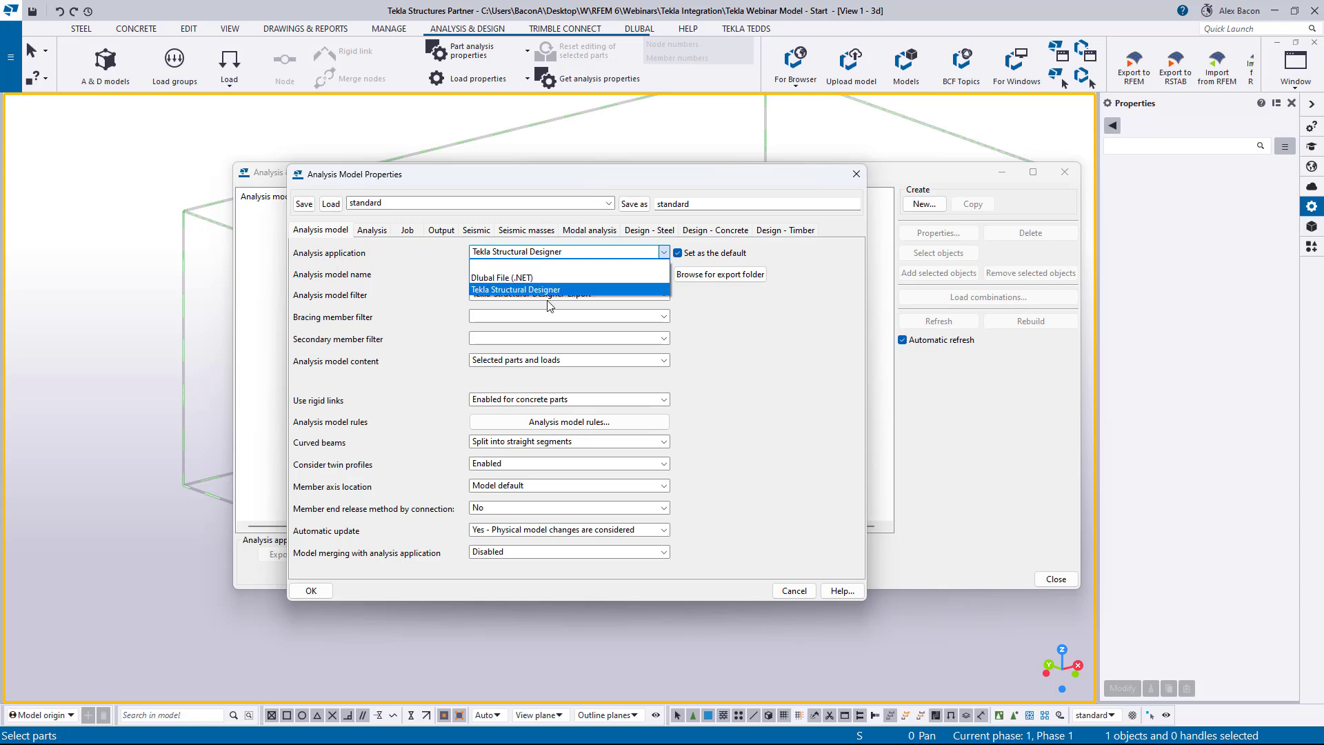
pyautogui.click(532, 267)
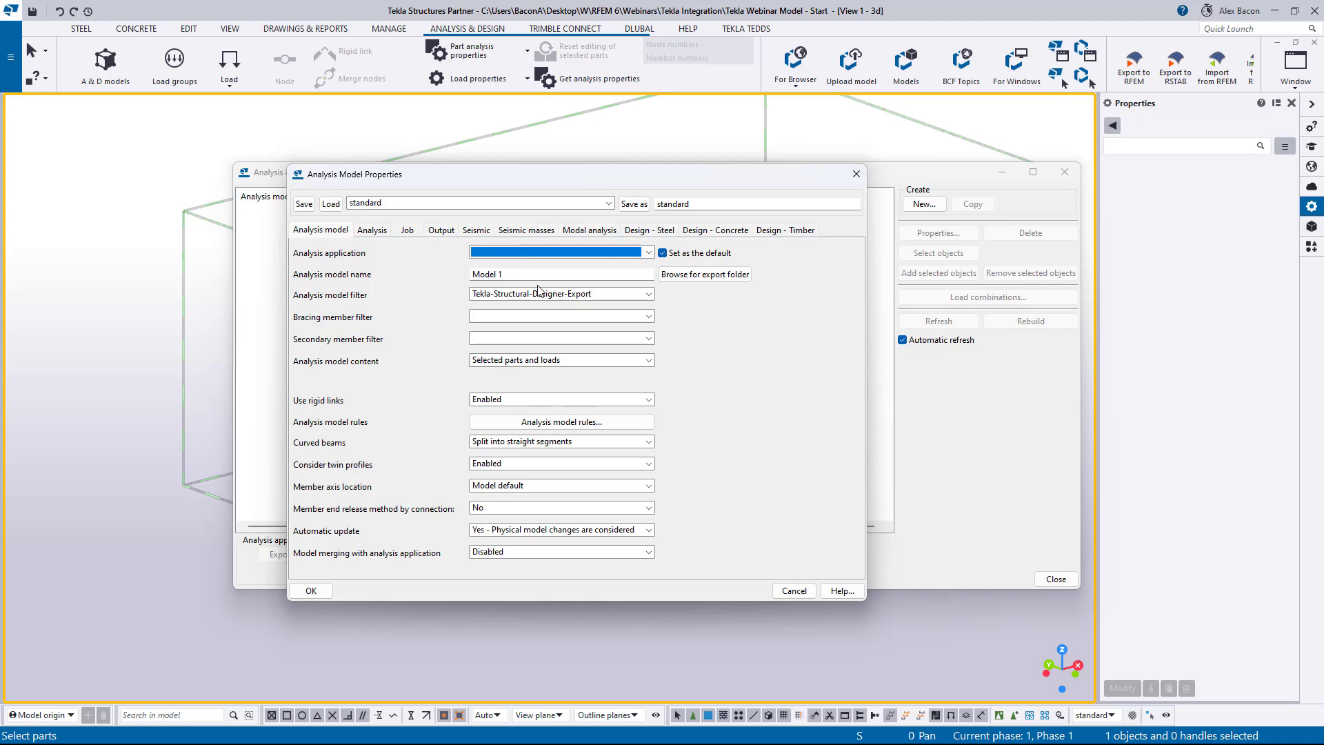
pyautogui.moveTo(509, 275); pyautogui.dragTo(454, 260)
pyautogui.press('BackSpace')
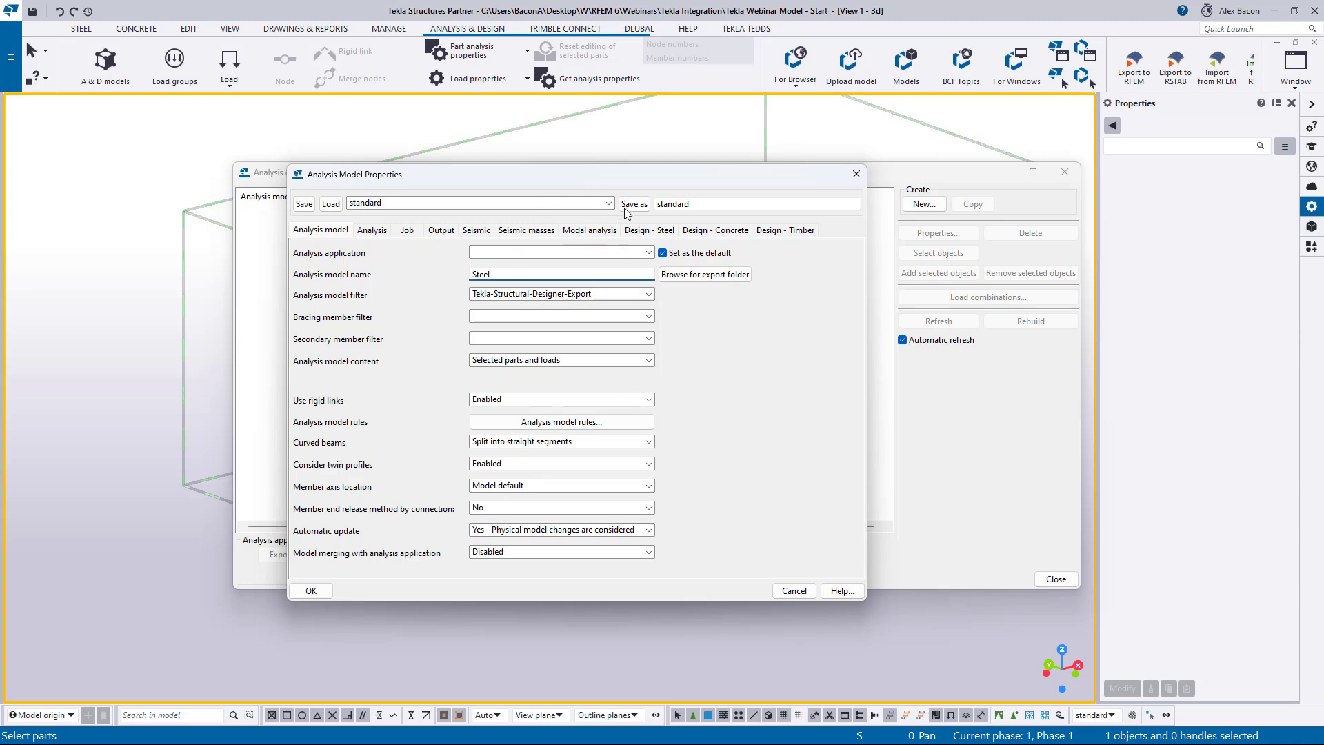
# Load the saved Tekla Integration Webinar settings into the analysis model properties and create the model.
pyautogui.moveTo(705, 210); pyautogui.dragTo(667, 210)
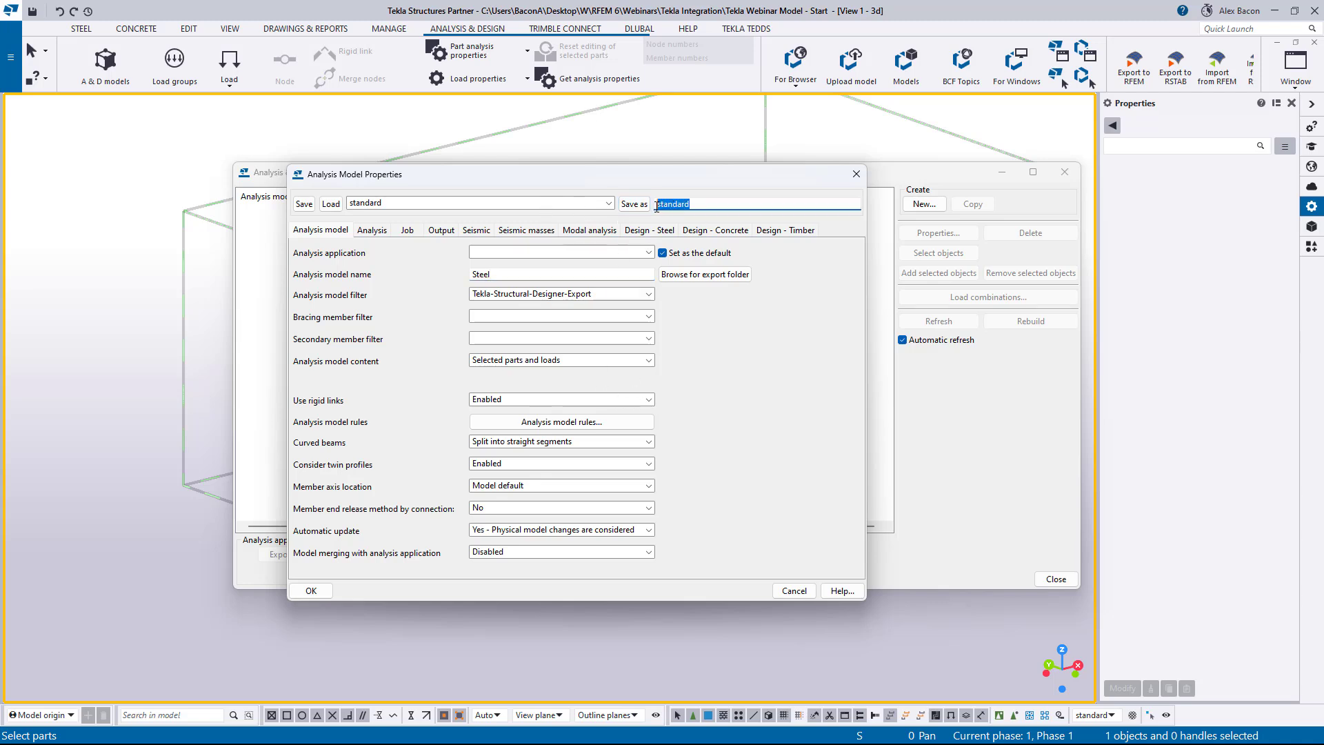
pyautogui.click(608, 203)
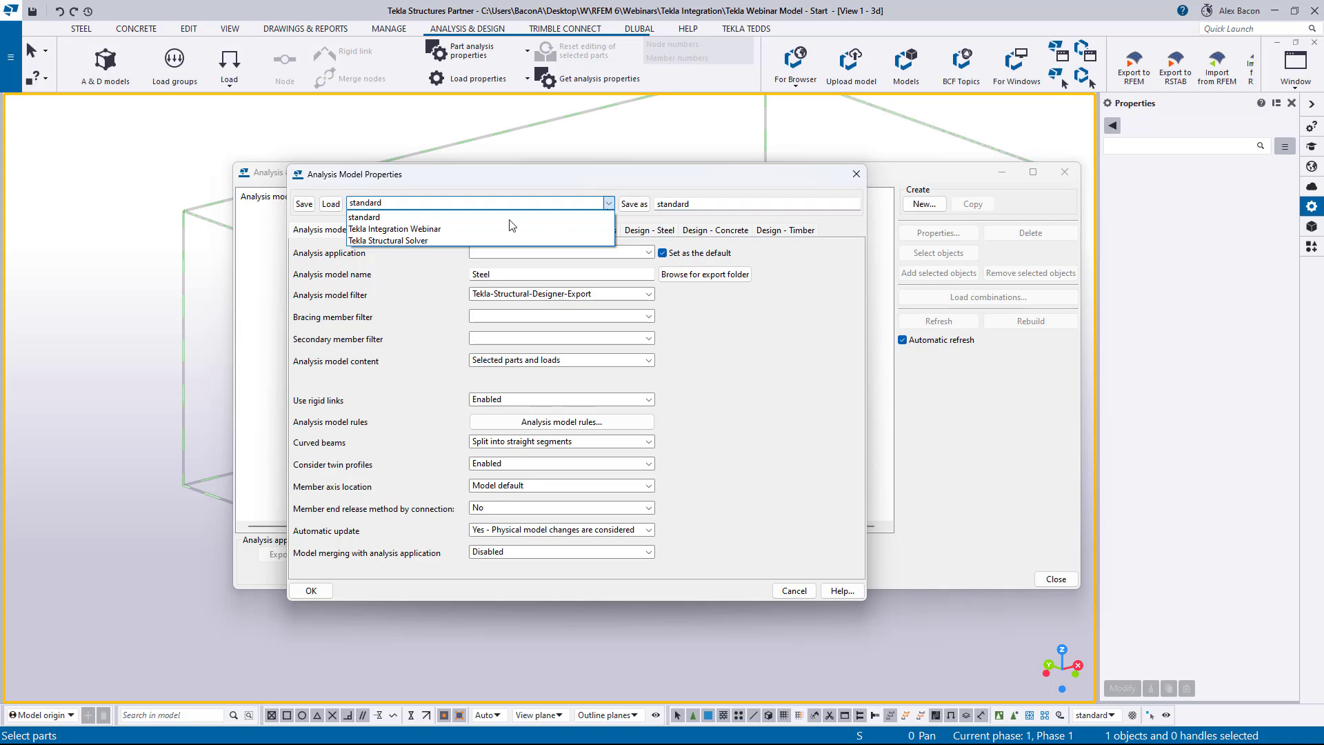
pyautogui.click(404, 228)
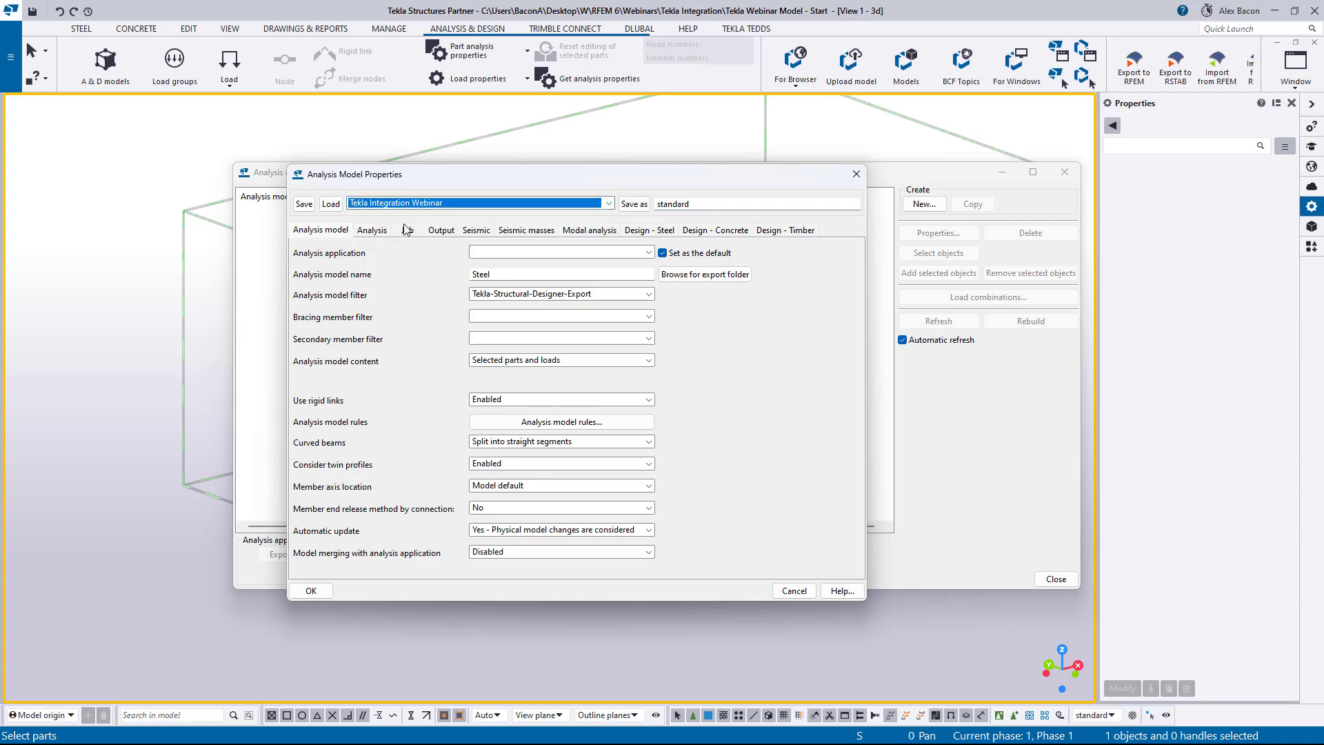
pyautogui.click(331, 204)
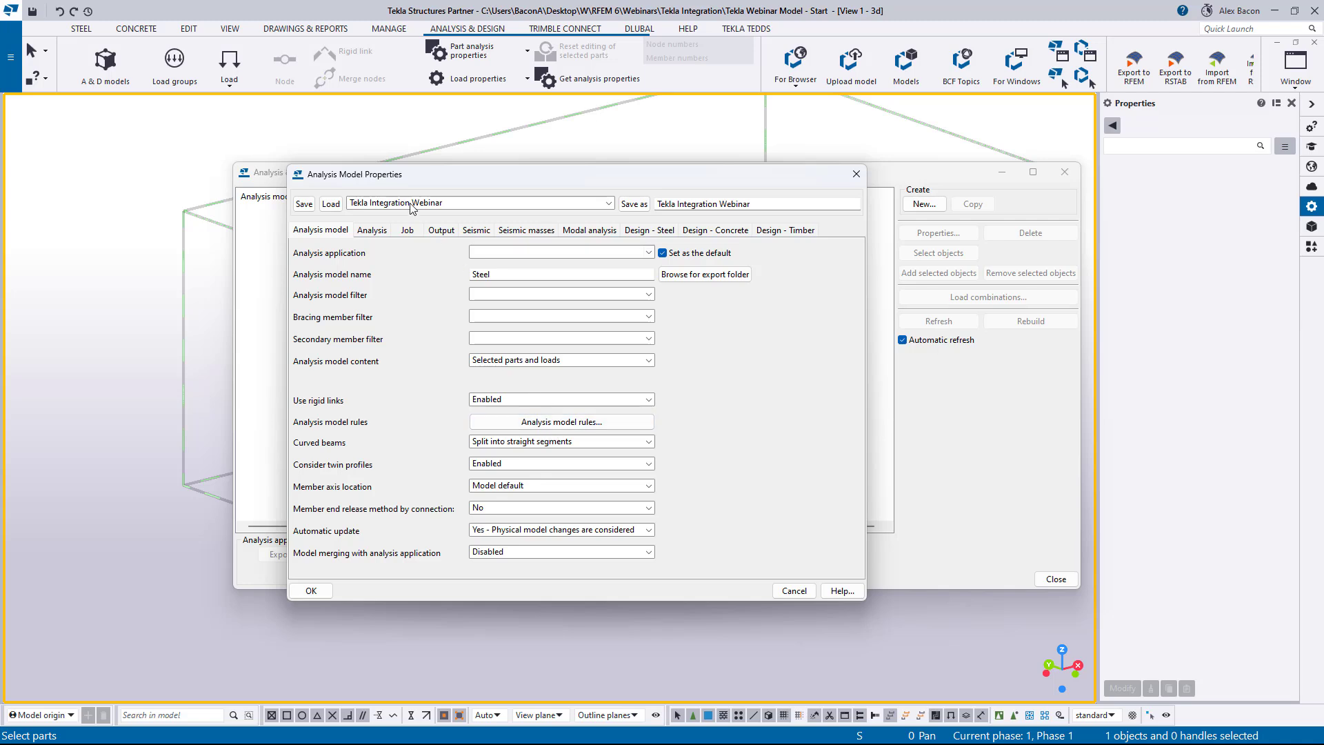
pyautogui.click(311, 590)
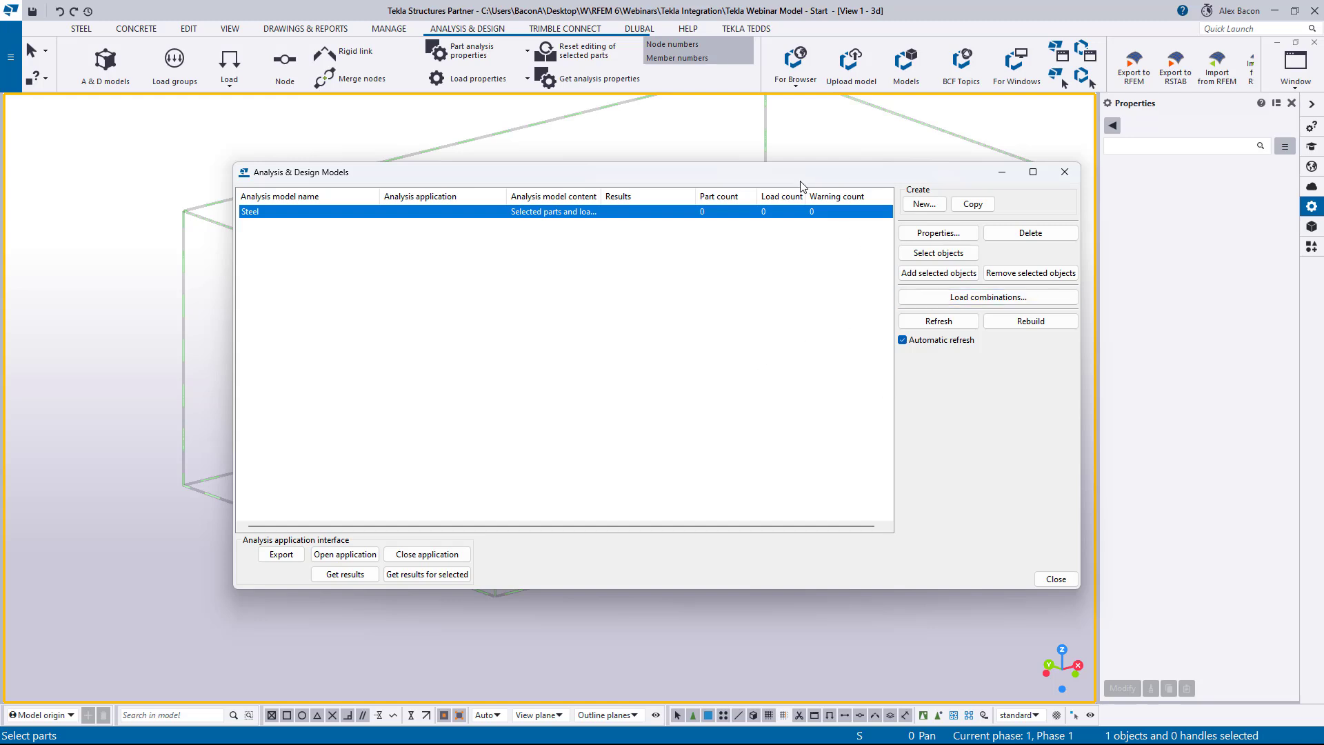
# Select all beams and columns of the steel frame in plan view, leaving out the adjoining building.
pyautogui.moveTo(590, 179); pyautogui.dragTo(0, 207)
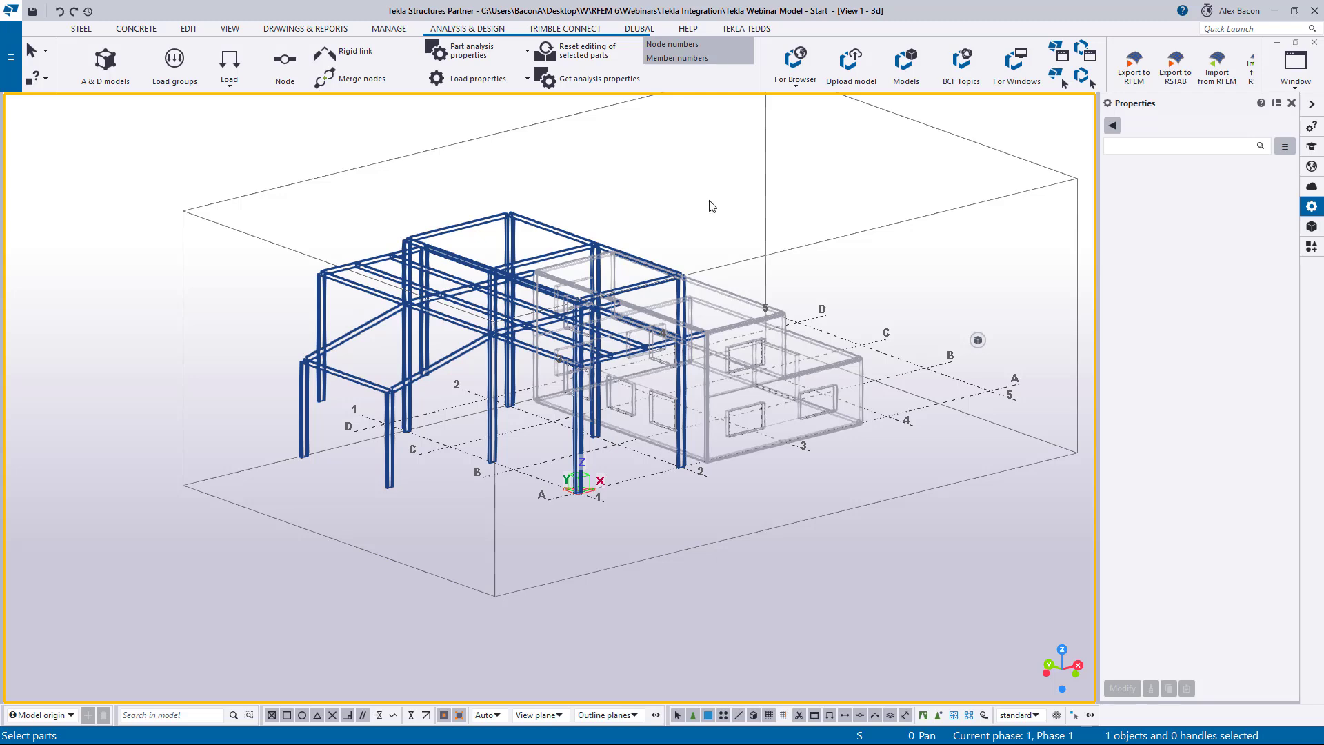
pyautogui.hotkey('ctrl', 'p')
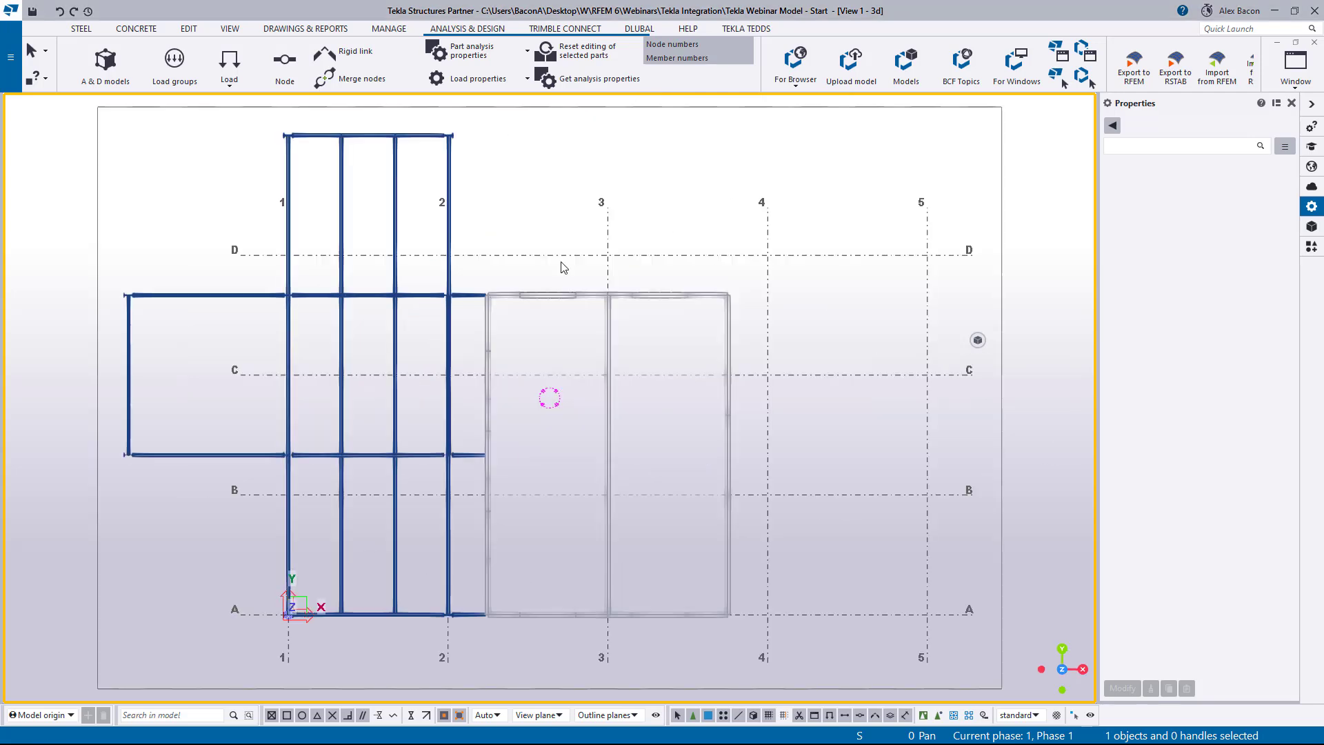
pyautogui.scroll(-2, 564, 267)
pyautogui.moveTo(417, 335); pyautogui.dragTo(545, 328, button='middle')
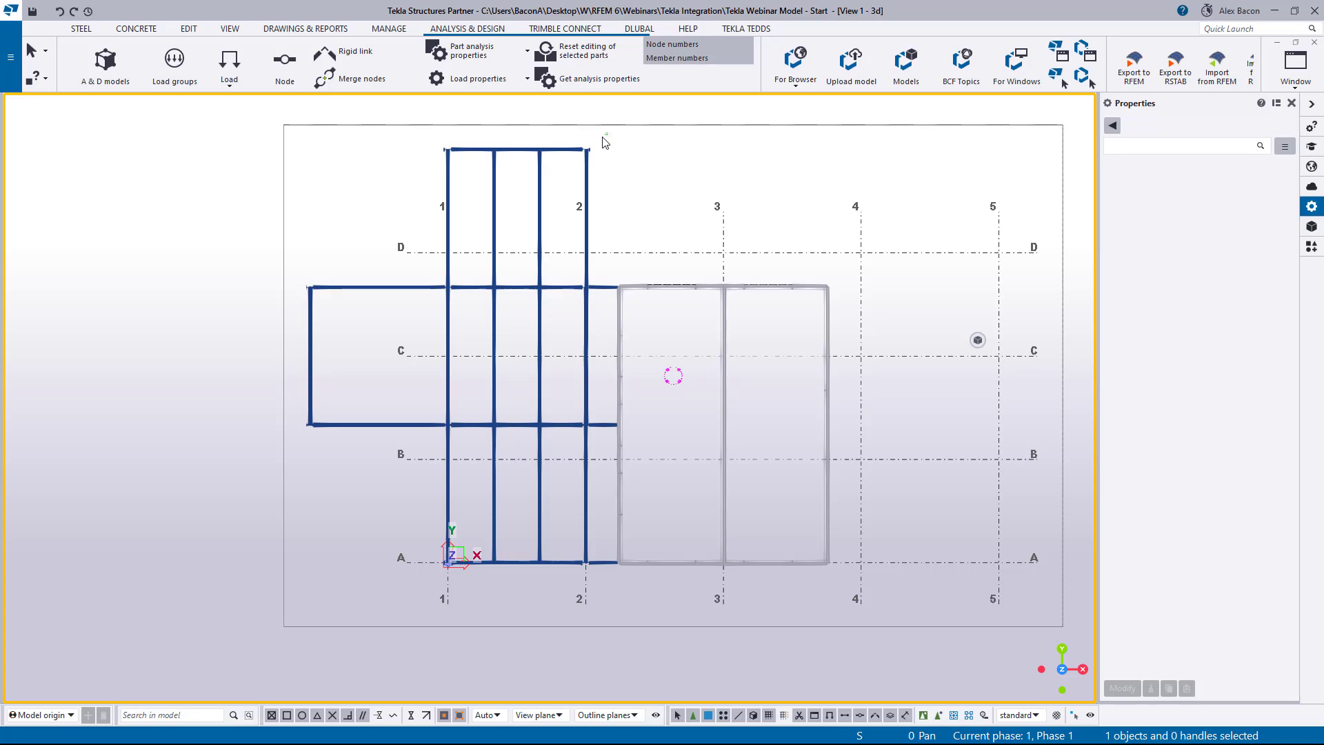
pyautogui.moveTo(607, 133); pyautogui.dragTo(301, 597)
pyautogui.hotkey('ctrl', 'p')
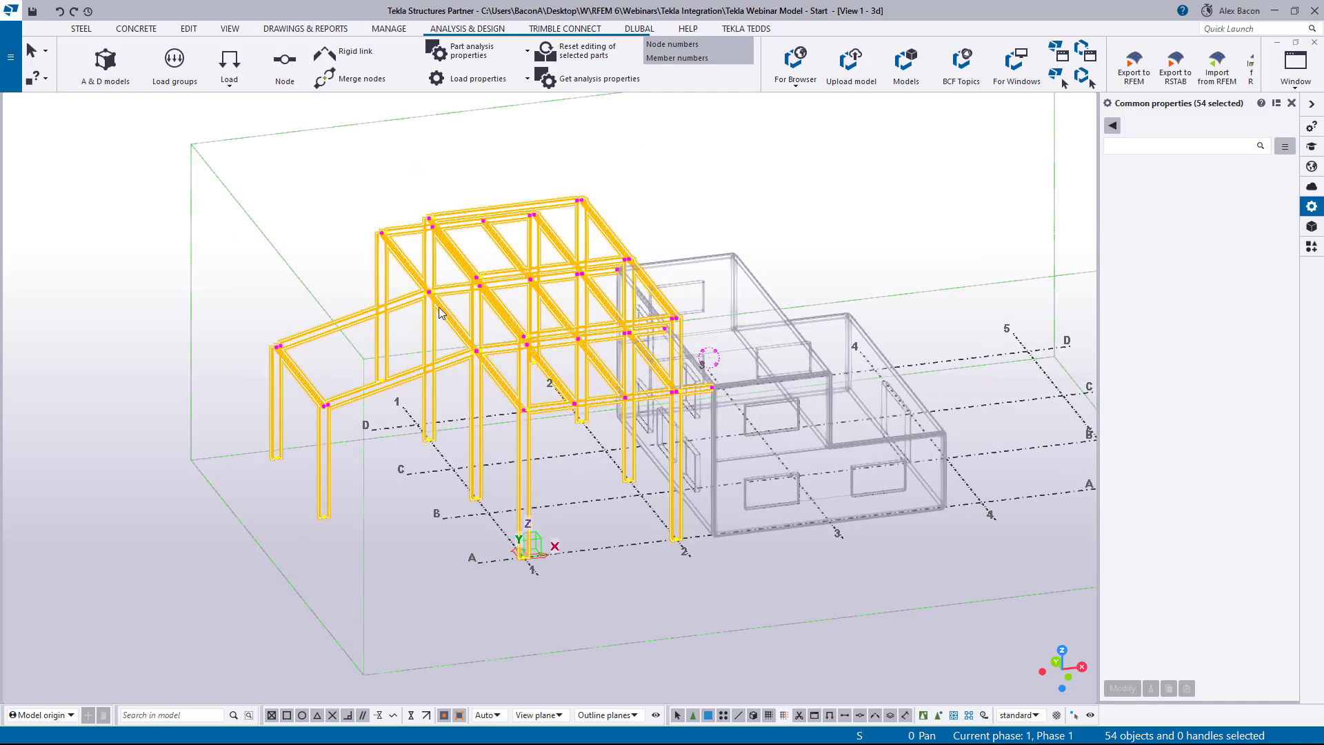
# Add the selected steel frame members to the Steel analysis model and clear the models manager from the view.
pyautogui.scroll(5, 436, 287)
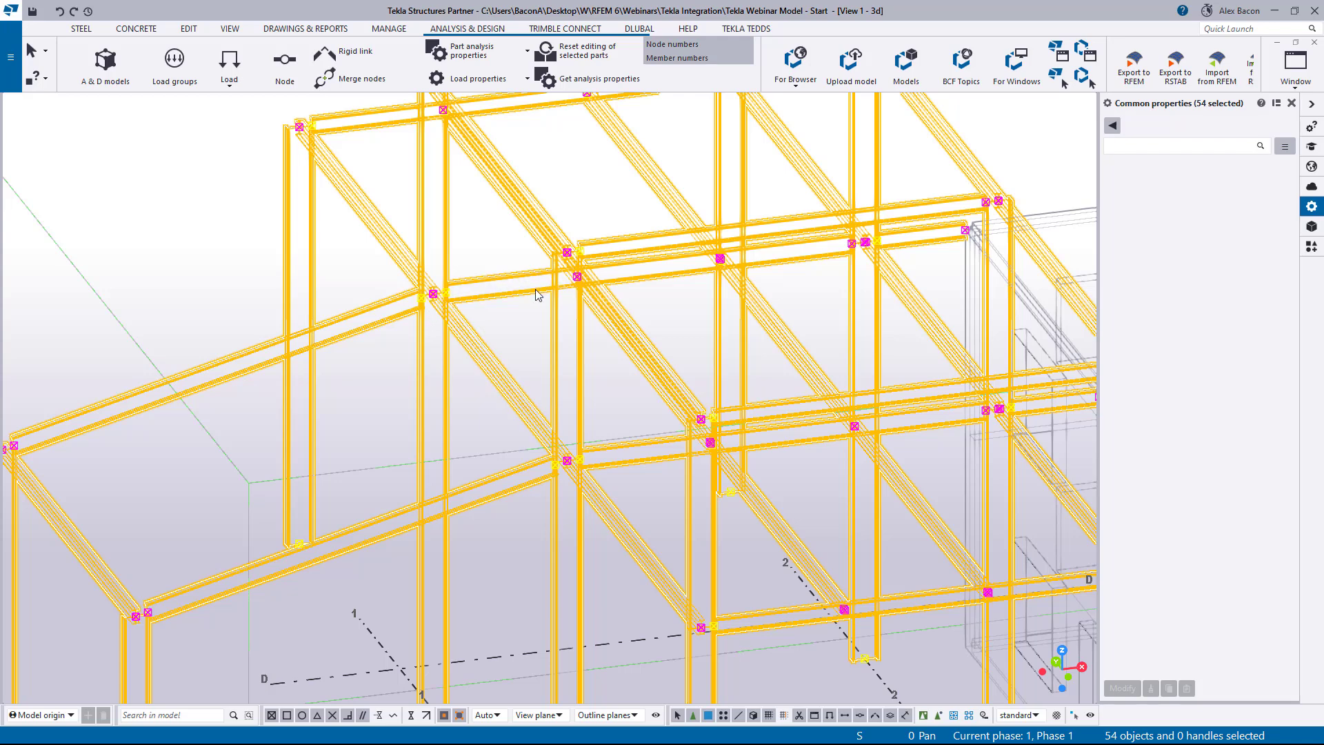
pyautogui.scroll(-4, 535, 289)
pyautogui.scroll(-3, 633, 333)
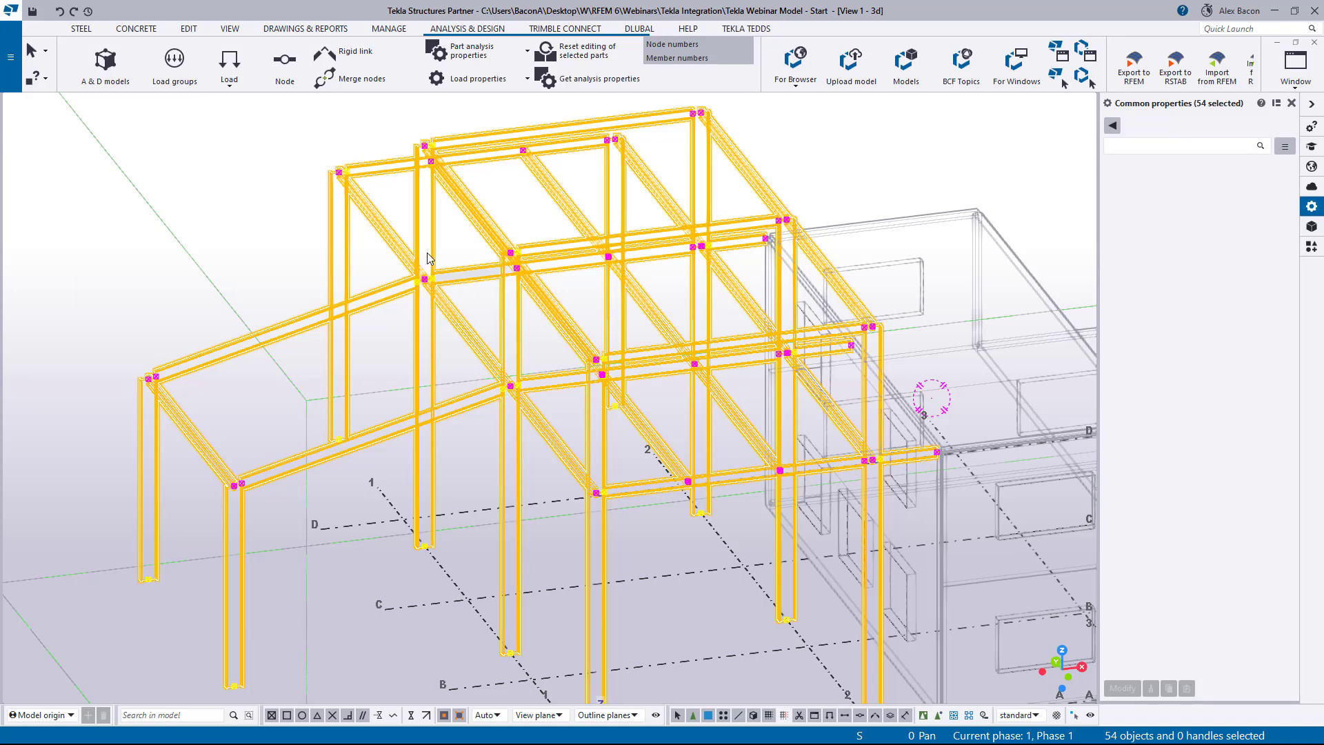
pyautogui.scroll(2, 428, 279)
pyautogui.scroll(-2, 684, 286)
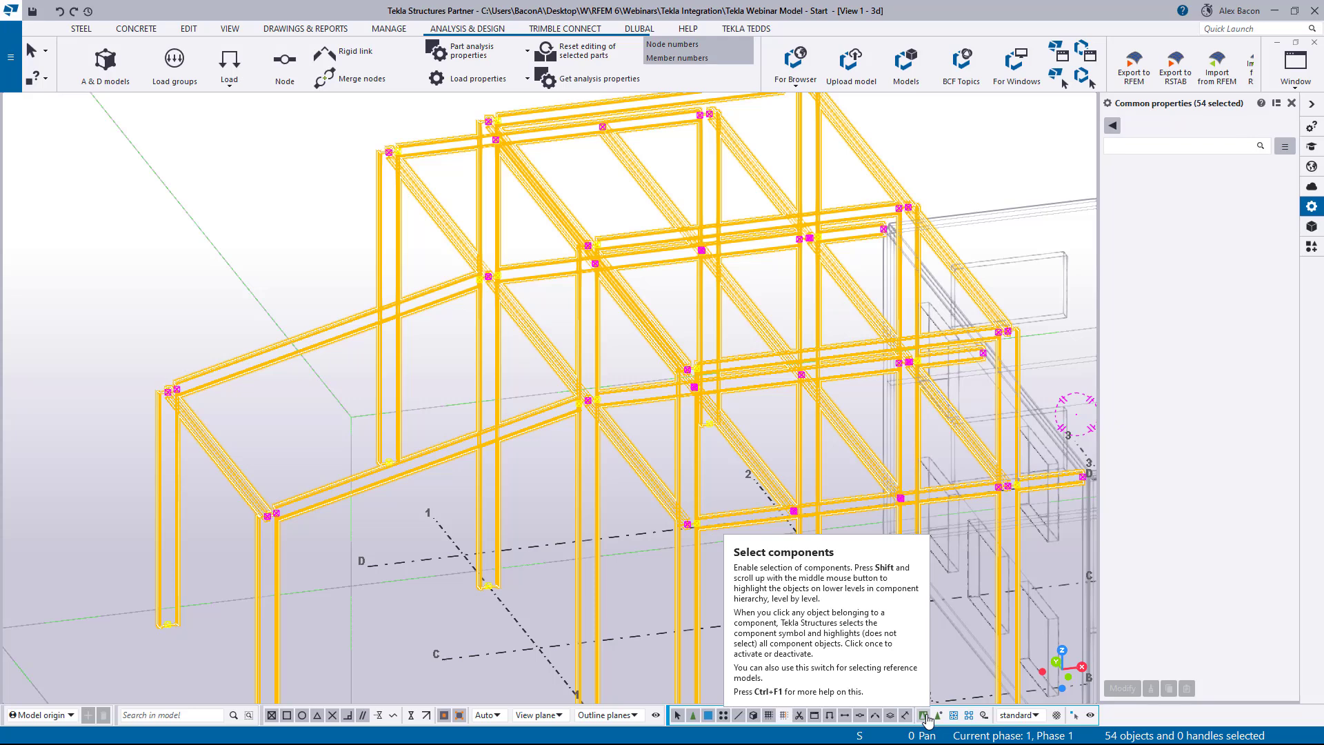
pyautogui.scroll(-2, 629, 296)
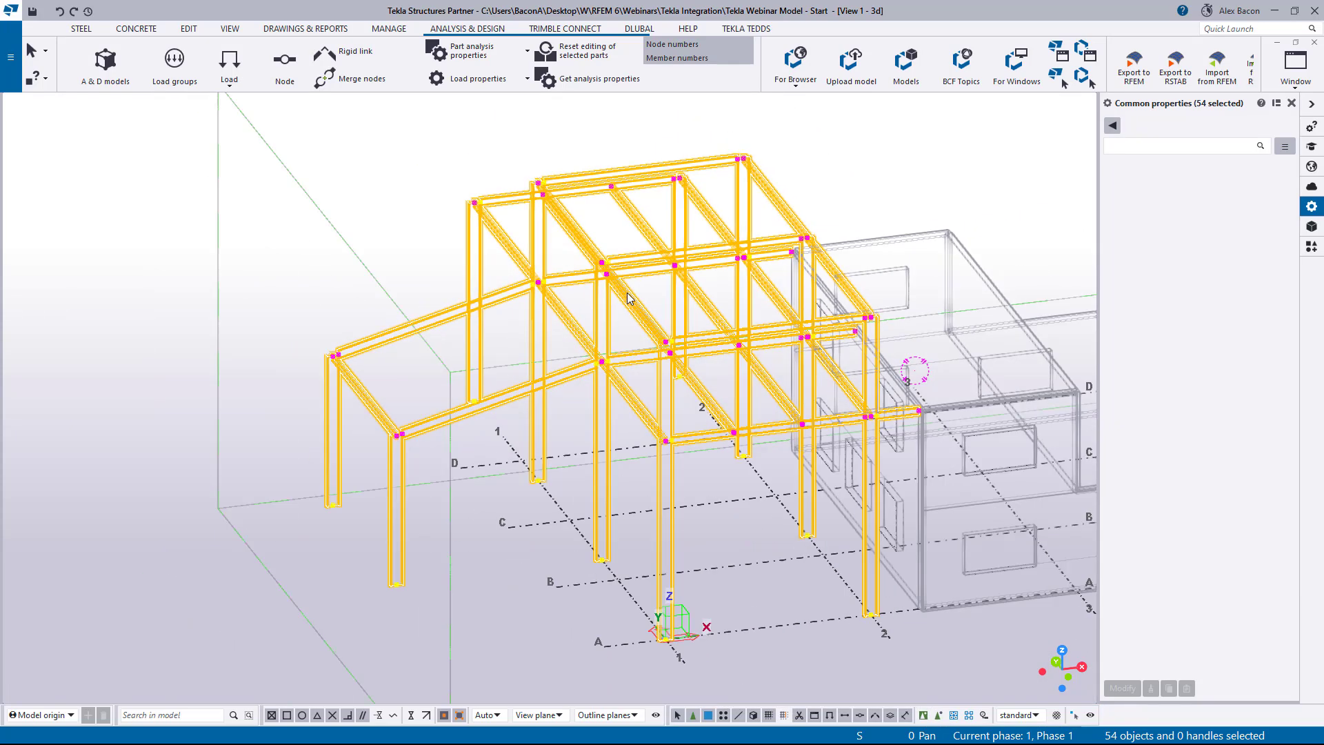
pyautogui.moveTo(705, 328); pyautogui.dragTo(625, 295, button='middle')
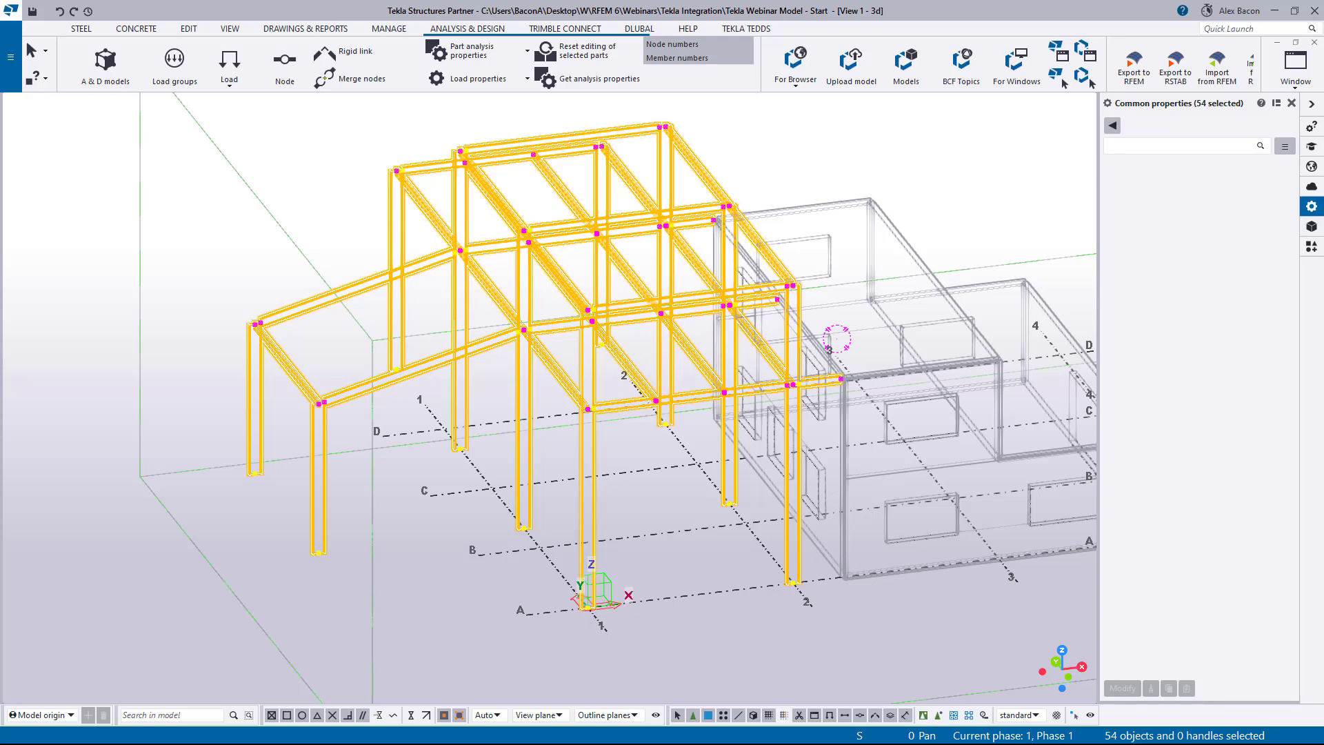
pyautogui.moveTo(0, 210); pyautogui.dragTo(680, 199)
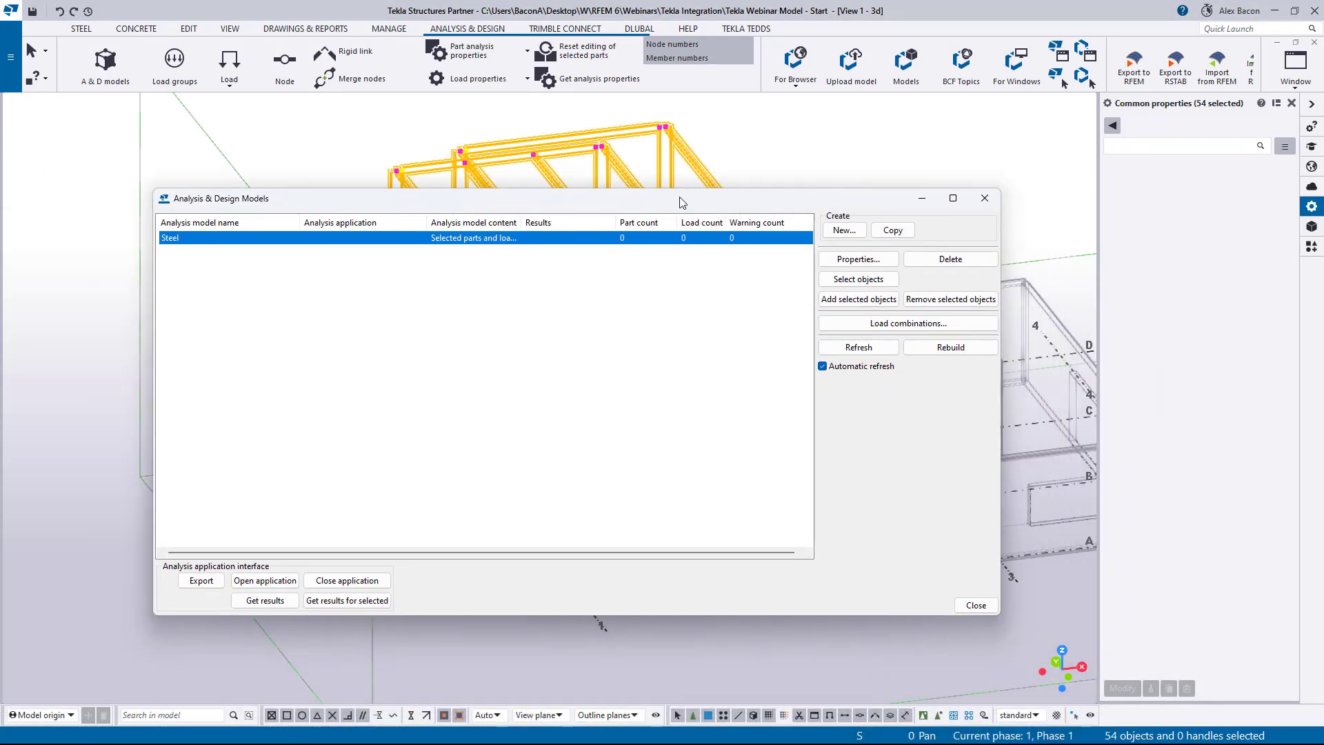
pyautogui.click(871, 301)
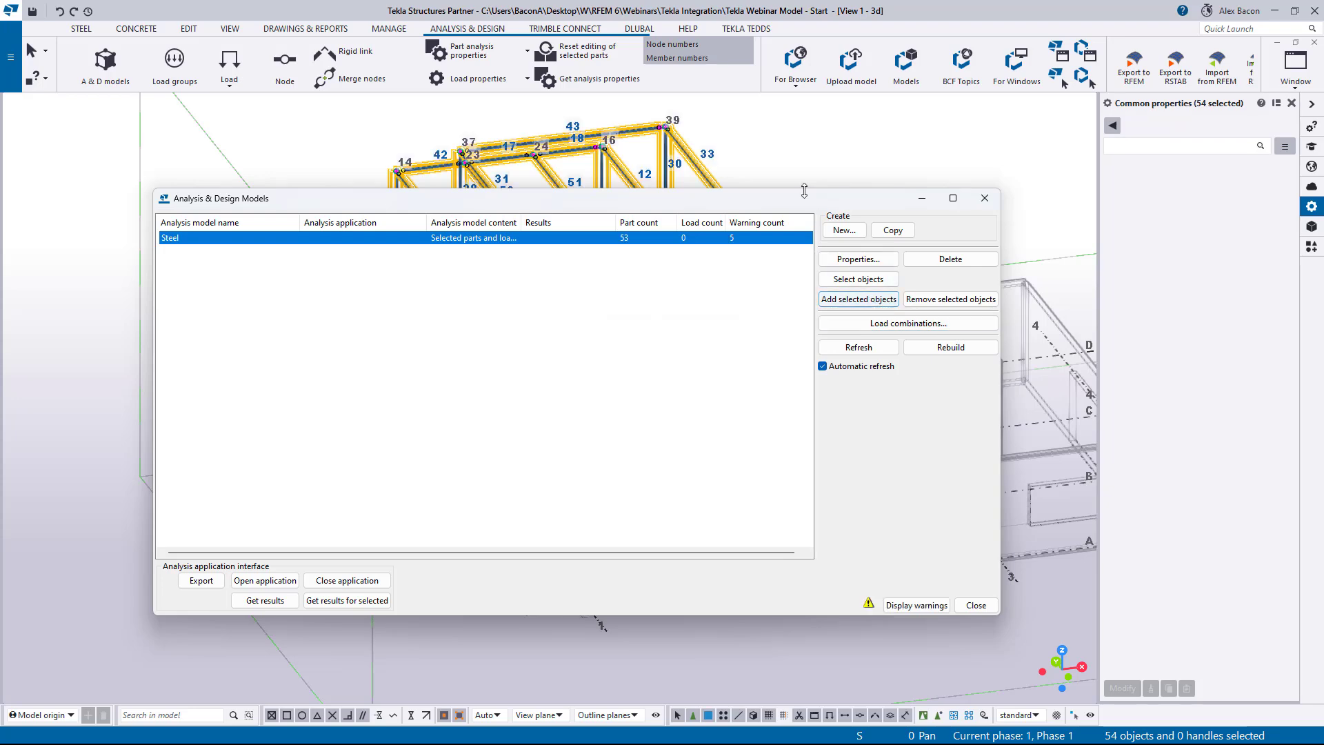
pyautogui.moveTo(825, 202); pyautogui.dragTo(0, 228)
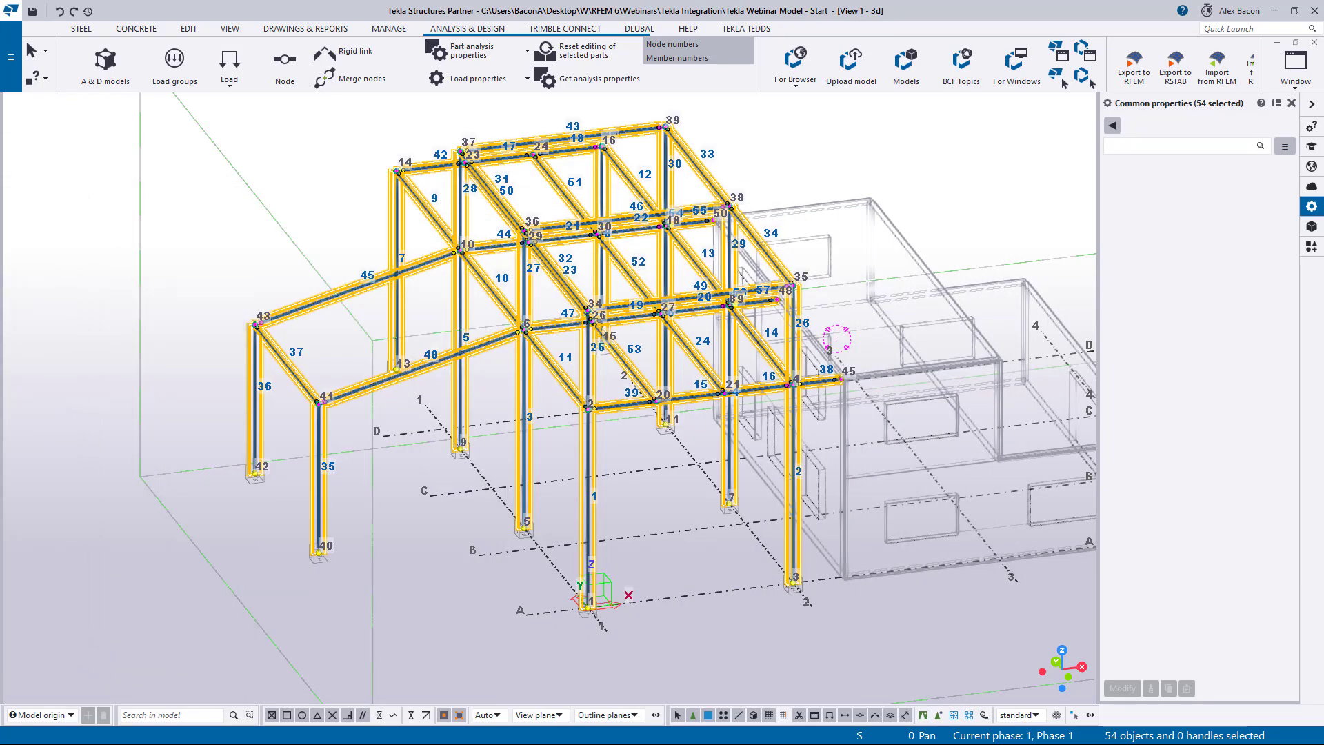
# Examine the analysis members, end nodes and base supports of the steel columns.
pyautogui.scroll(3, 351, 424)
pyautogui.scroll(2, 333, 429)
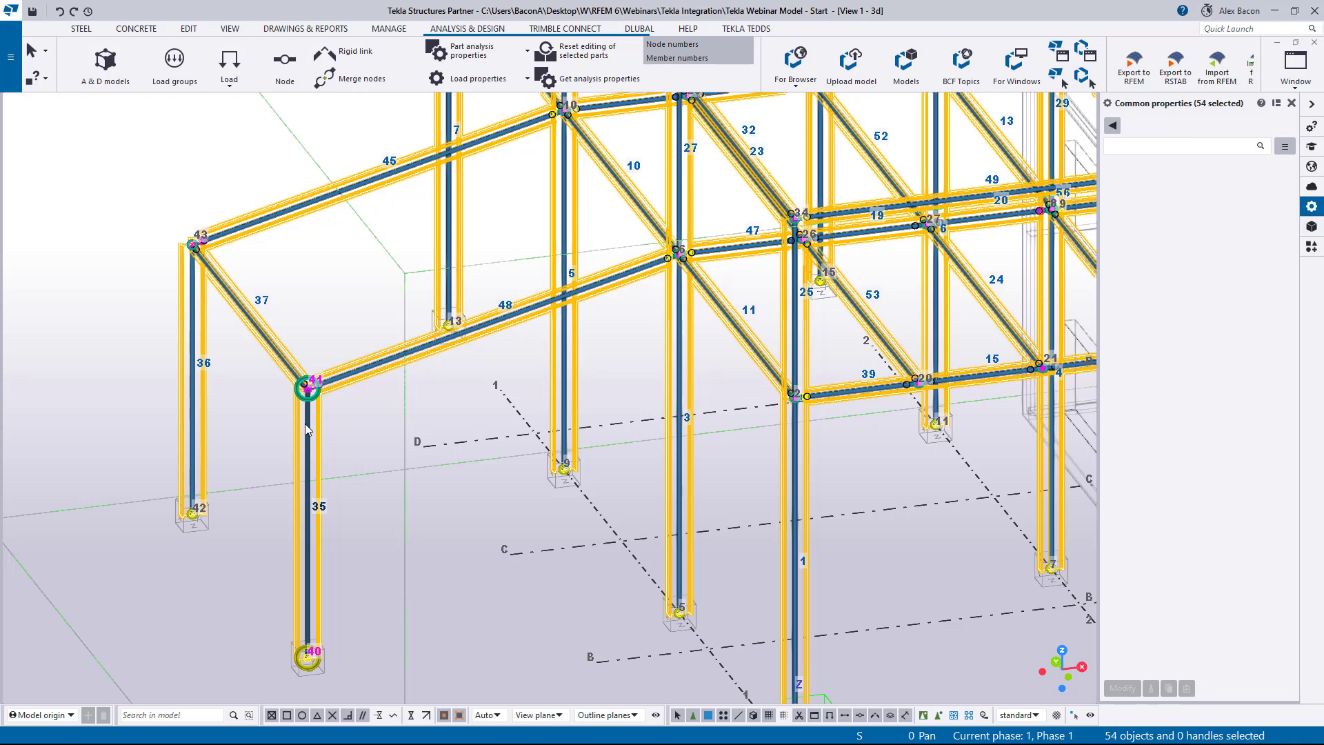
pyautogui.scroll(-3, 482, 397)
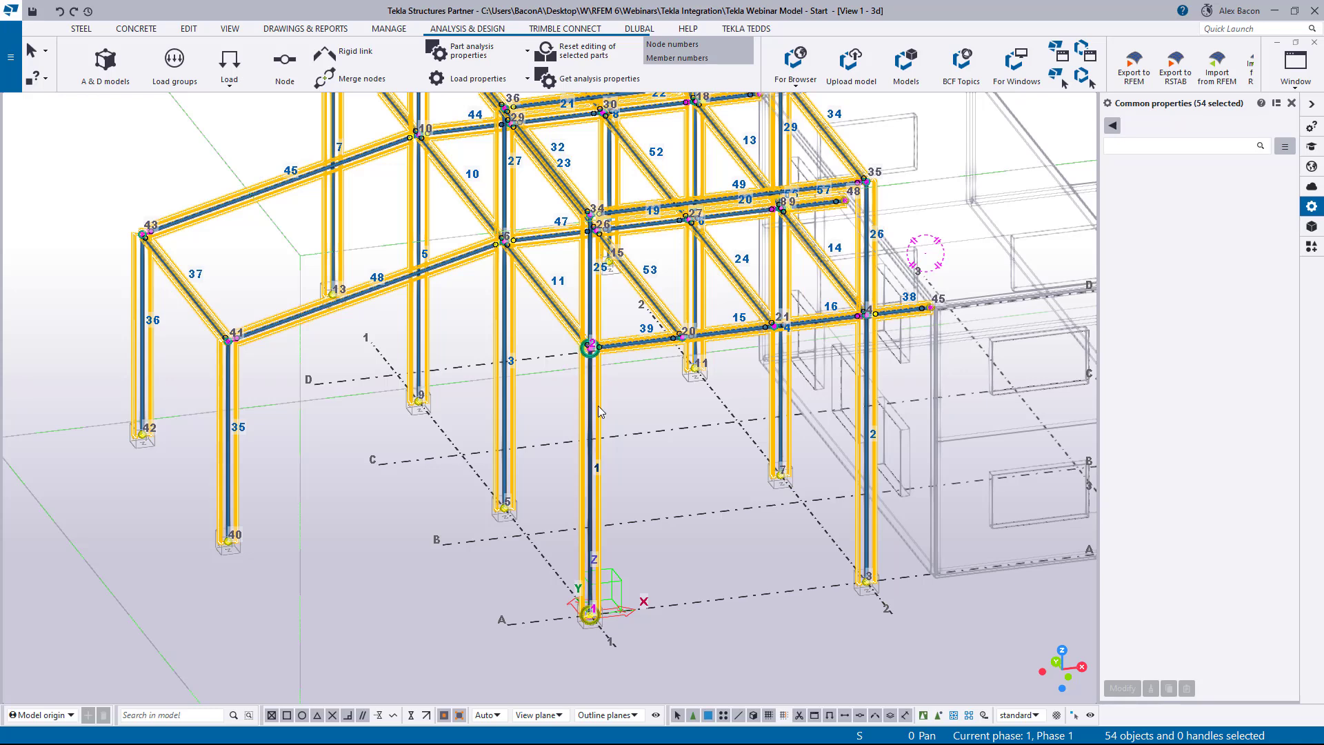
pyautogui.scroll(4, 599, 408)
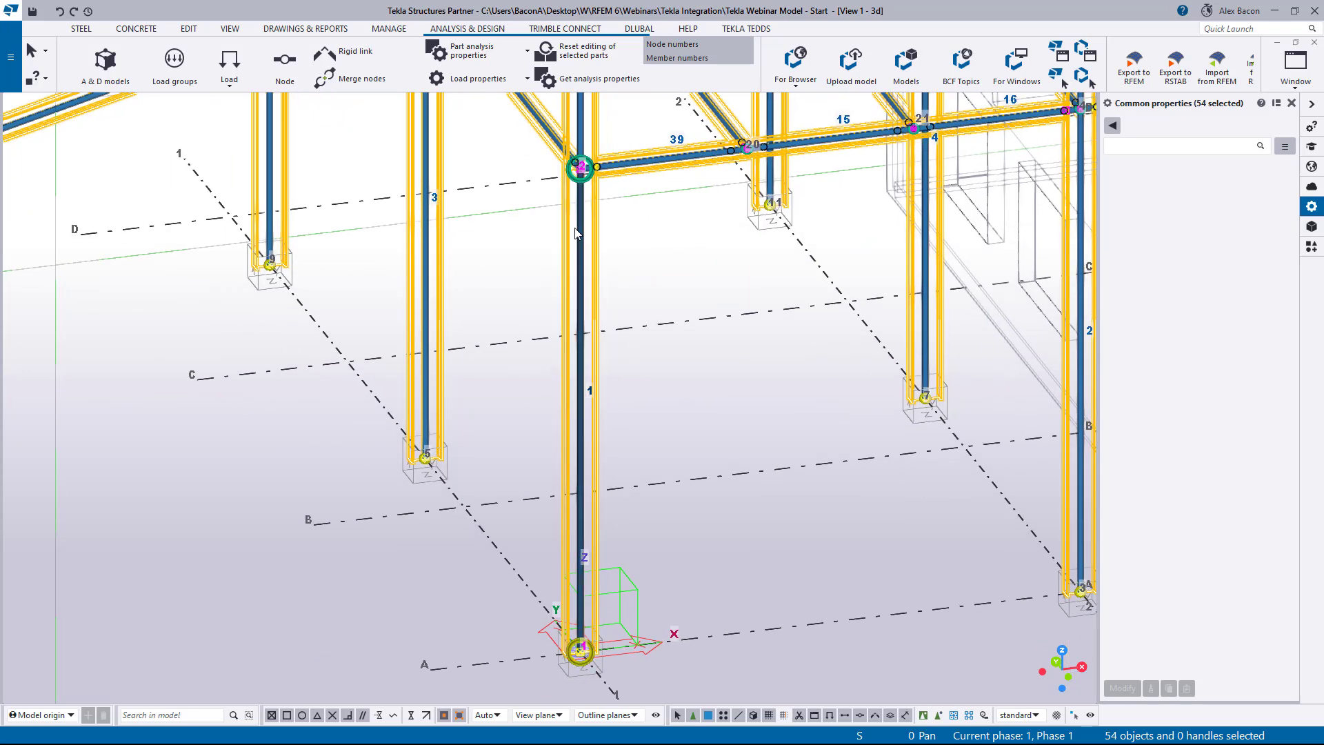
pyautogui.scroll(-1, 704, 258)
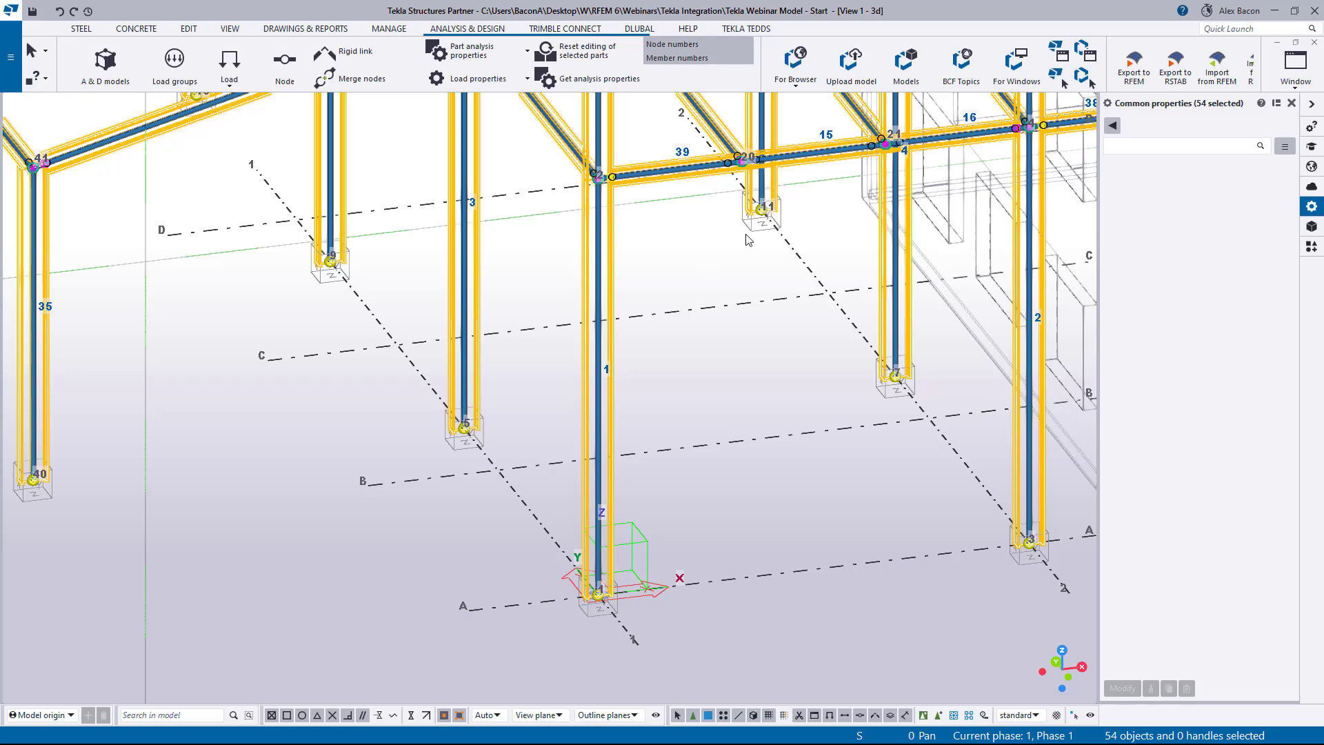
# Review the start and end releases in the analysis properties of edge beam member 39, leaving them as they are.
pyautogui.moveTo(747, 240); pyautogui.dragTo(605, 374, button='middle')
pyautogui.doubleClick(549, 306)
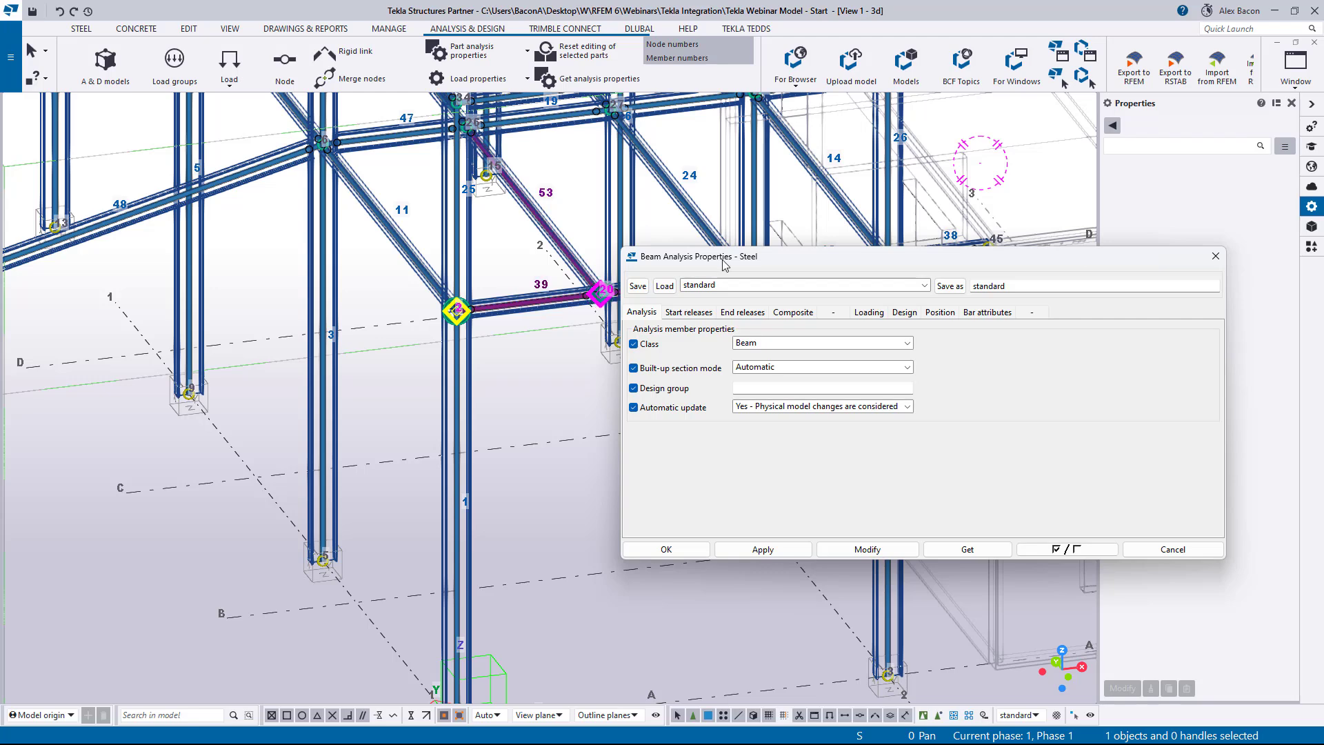
pyautogui.moveTo(808, 264); pyautogui.dragTo(714, 312)
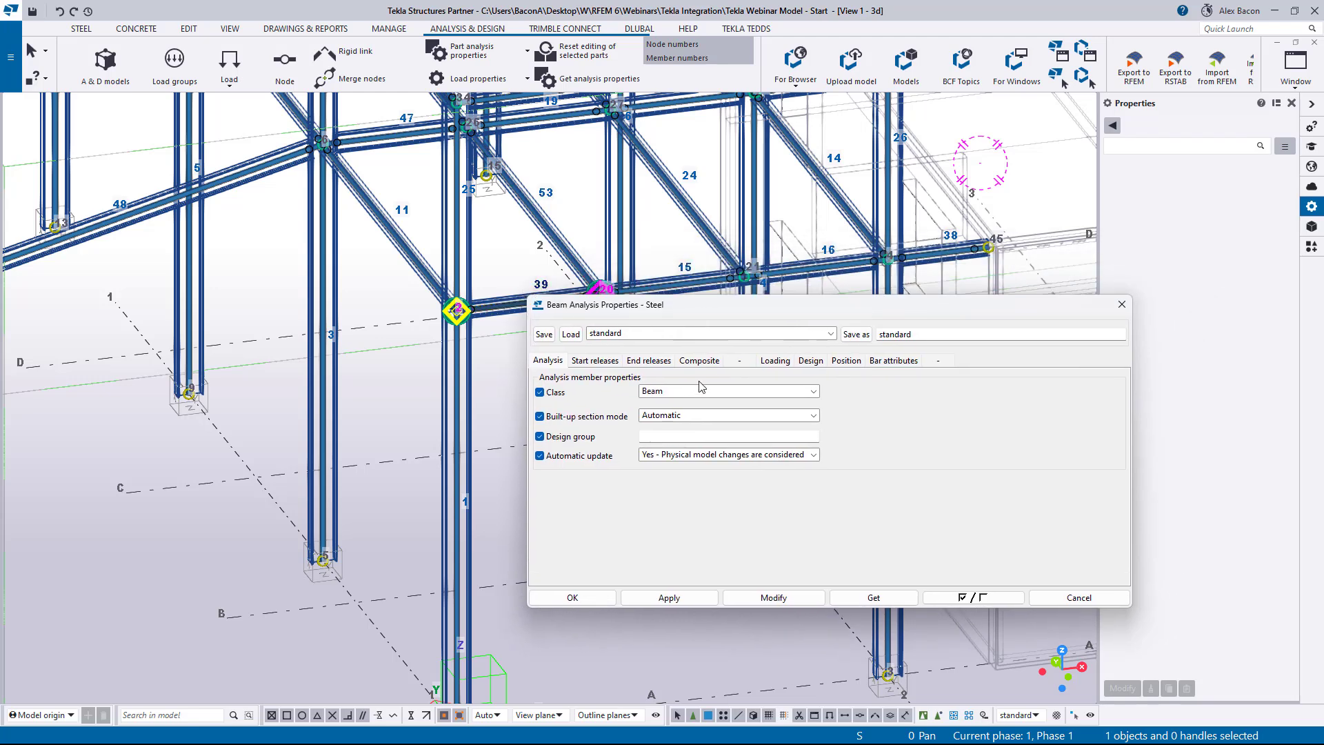
pyautogui.click(609, 364)
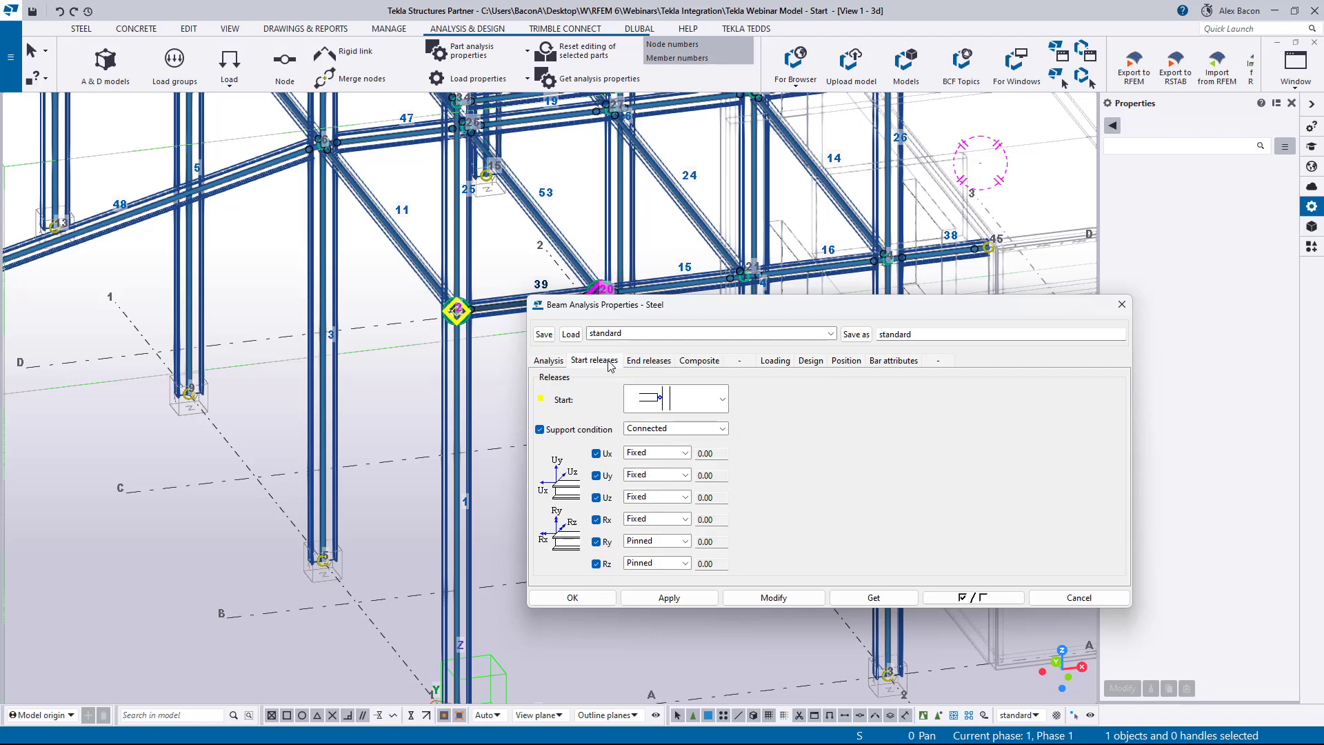
pyautogui.click(636, 363)
pyautogui.click(599, 362)
pyautogui.click(1116, 311)
# Select the whole steel frame together with its analysis members and nodes in a front view.
pyautogui.scroll(-6, 620, 409)
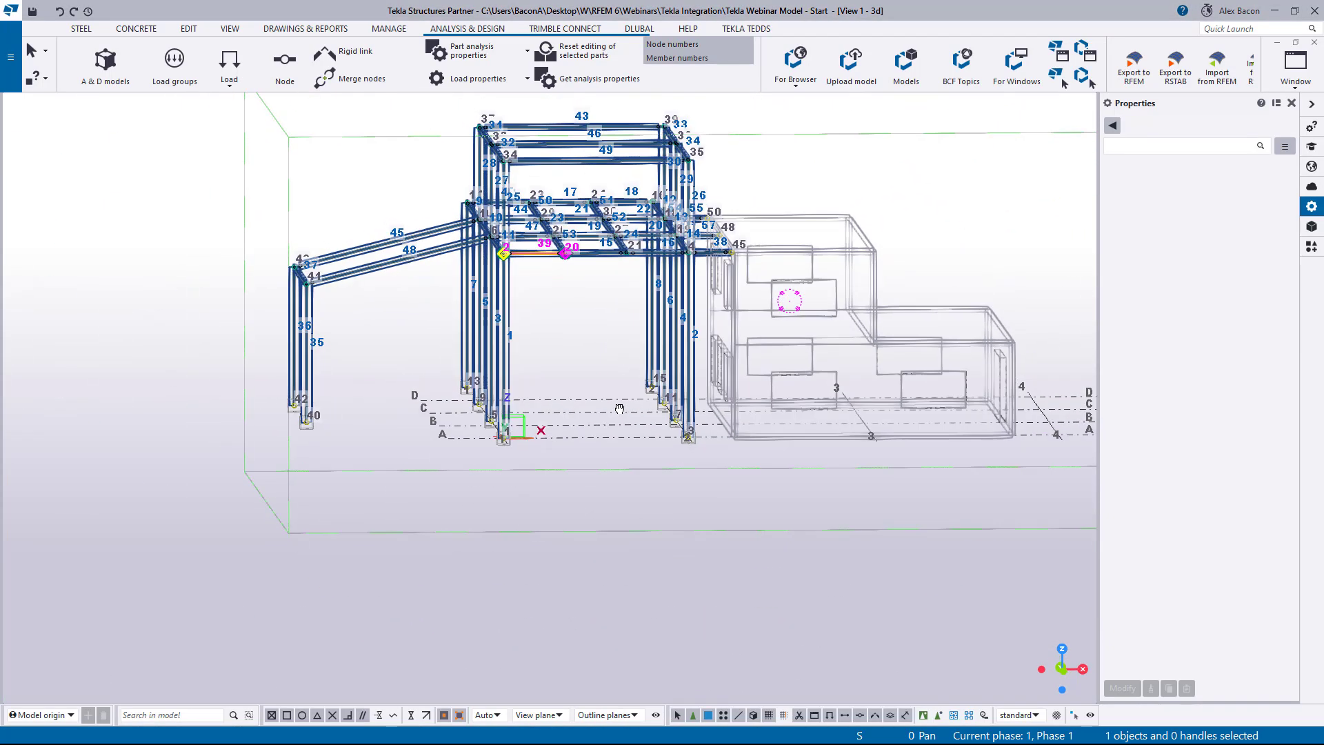
pyautogui.keyDown('ctrl'); pyautogui.moveTo(619, 409); pyautogui.dragTo(612, 398, button='middle'); pyautogui.keyUp('ctrl')
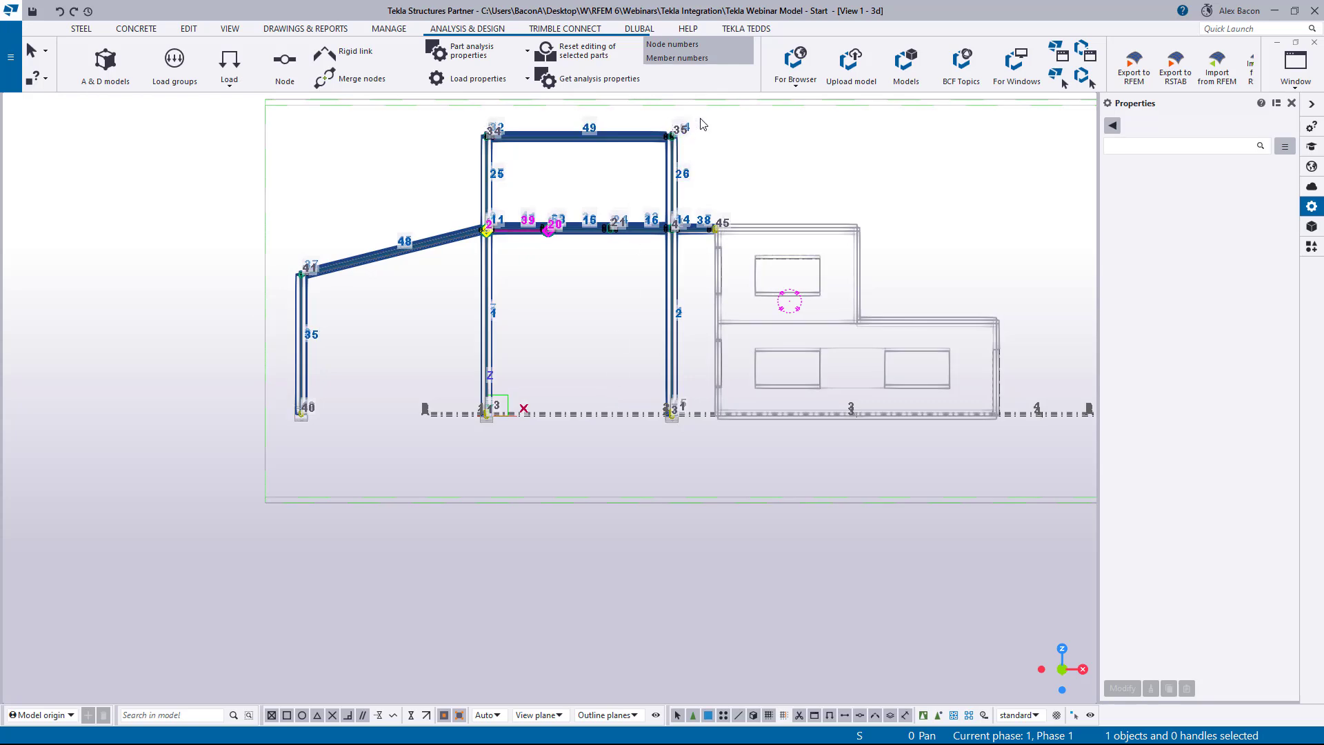
pyautogui.moveTo(698, 121); pyautogui.dragTo(275, 502)
pyautogui.keyDown('ctrl'); pyautogui.moveTo(358, 324); pyautogui.dragTo(426, 400, button='middle'); pyautogui.keyUp('ctrl')
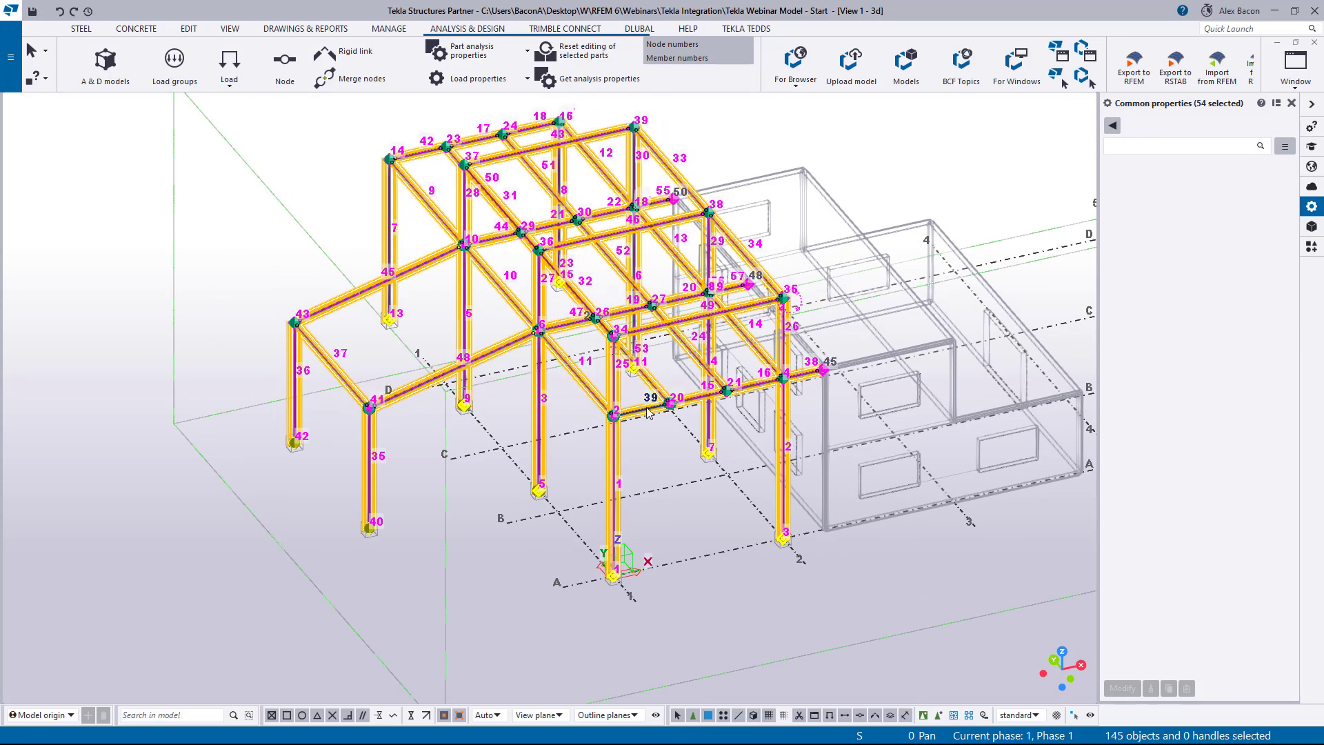
# In the analysis properties of edge beam member 39, set the start release to fixed with the support condition Connected.
pyautogui.doubleClick(418, 389)
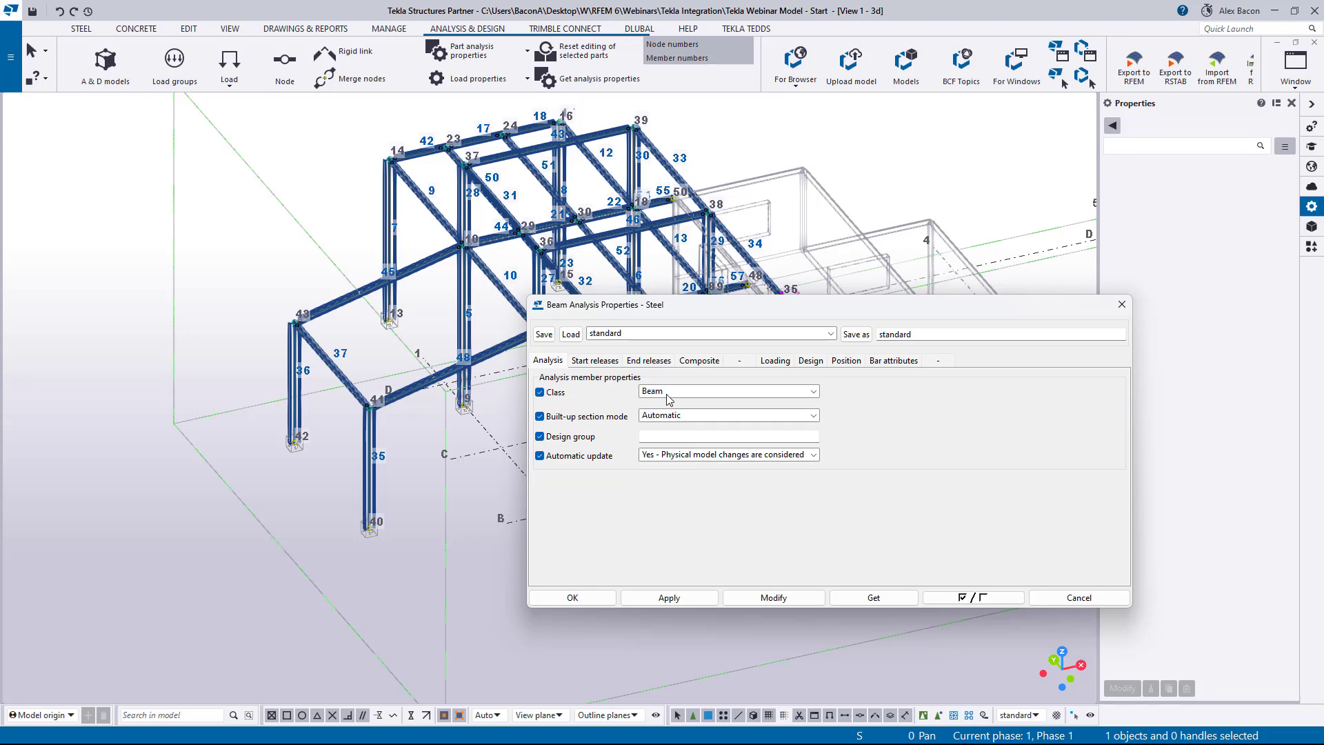
pyautogui.click(592, 362)
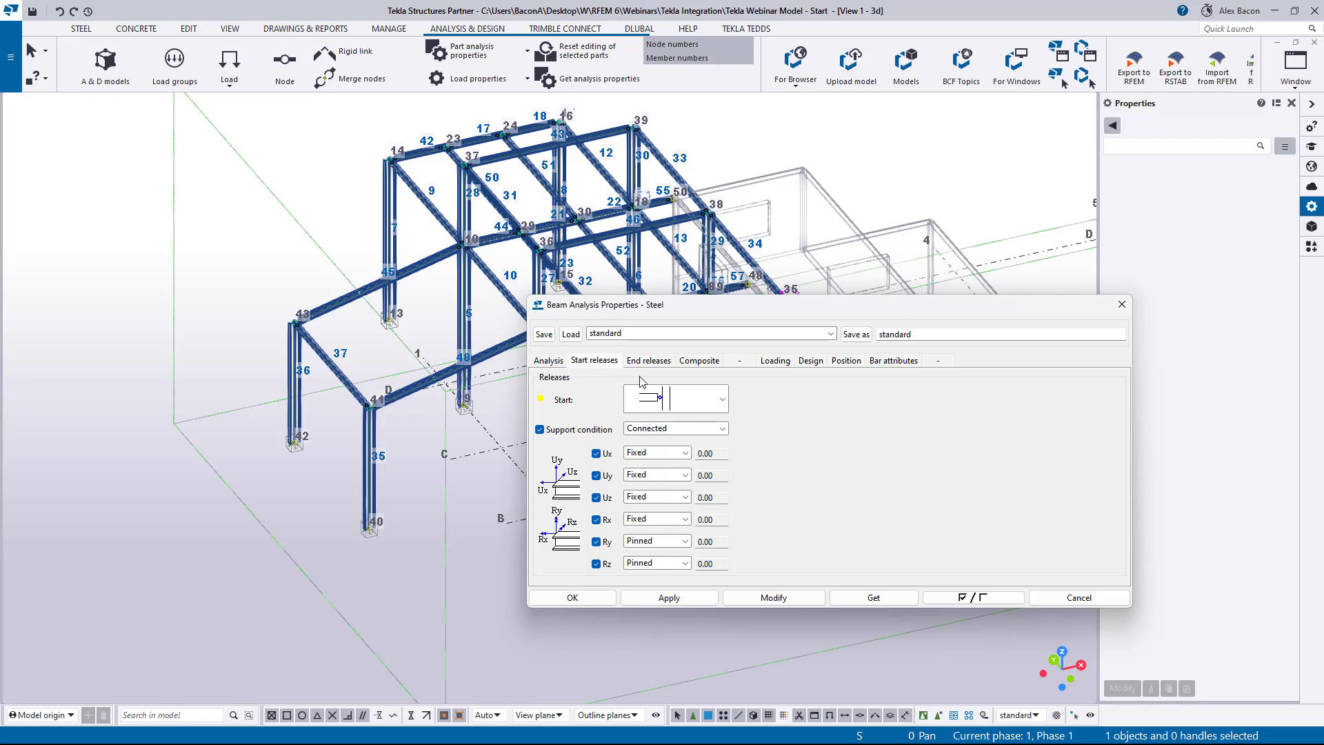
pyautogui.click(657, 406)
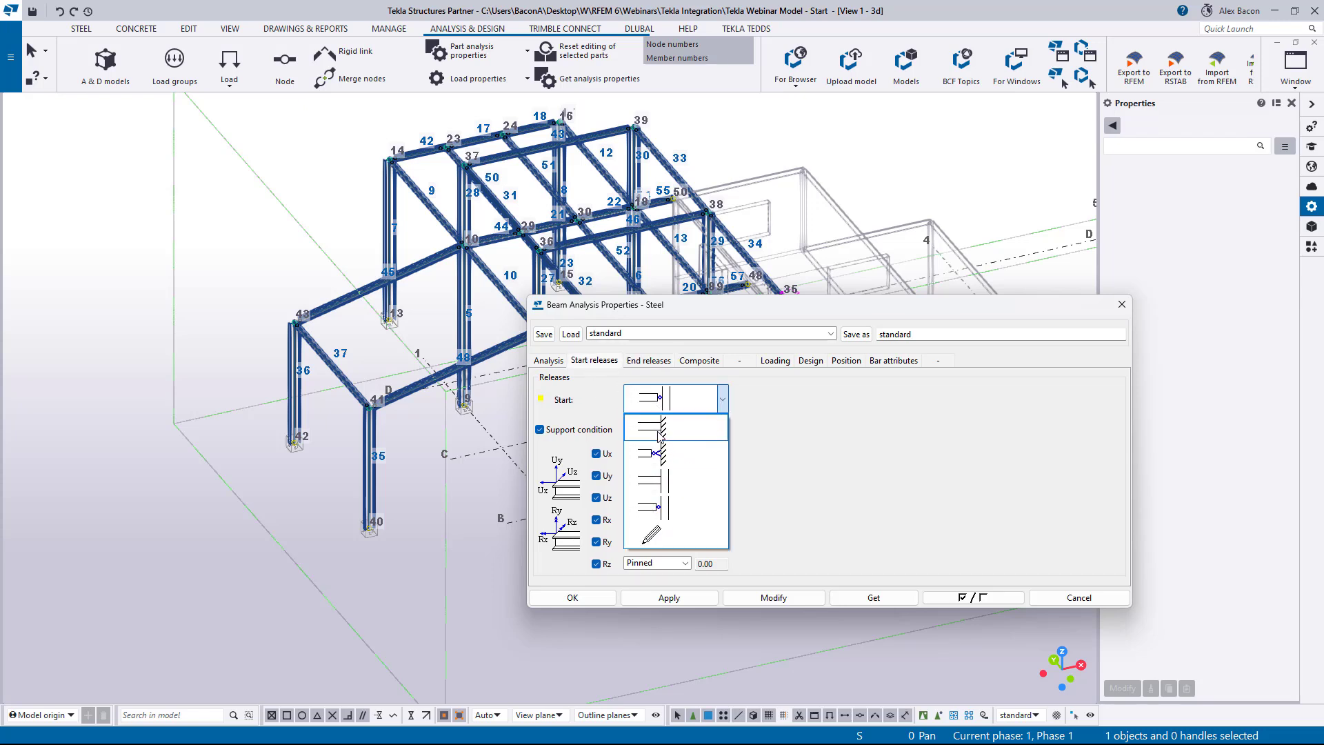
pyautogui.click(659, 429)
pyautogui.click(663, 431)
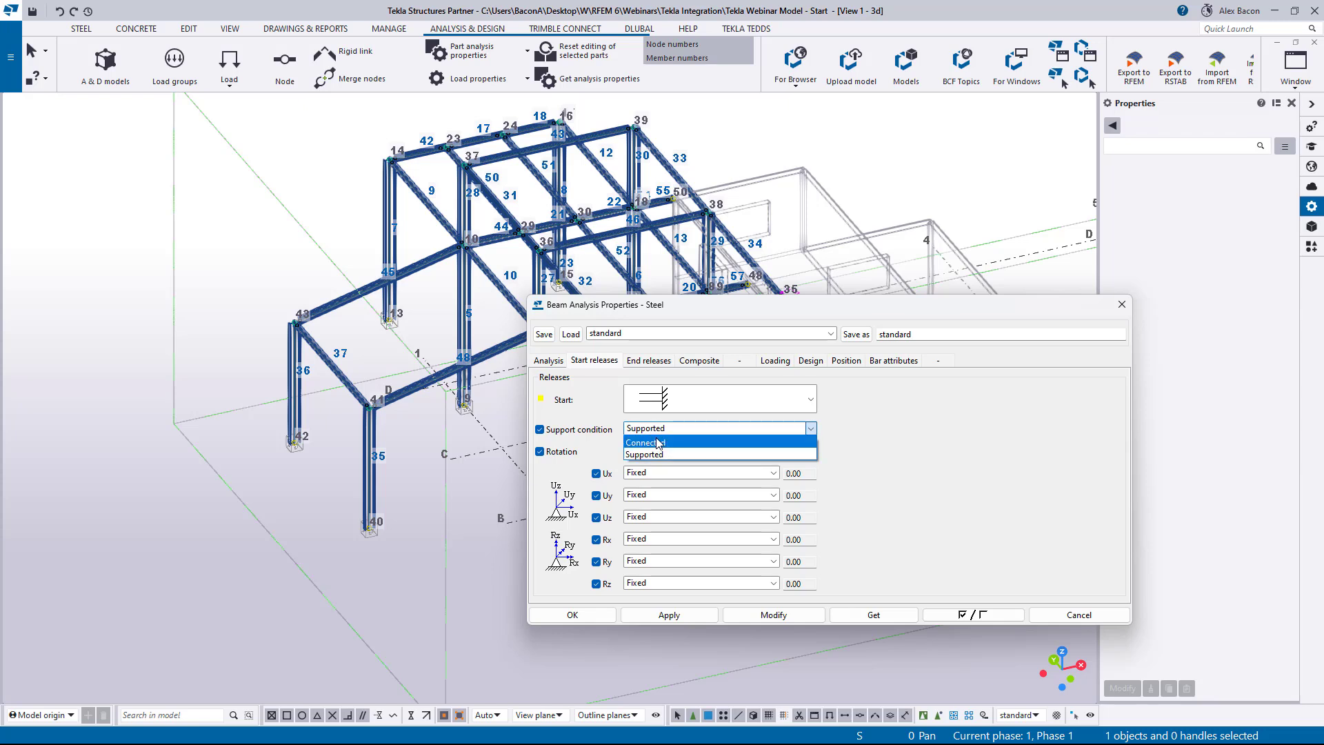
pyautogui.click(667, 443)
# Set the beam's end release to fixed and Connected, and recheck that the start support condition is also Connected.
pyautogui.click(641, 366)
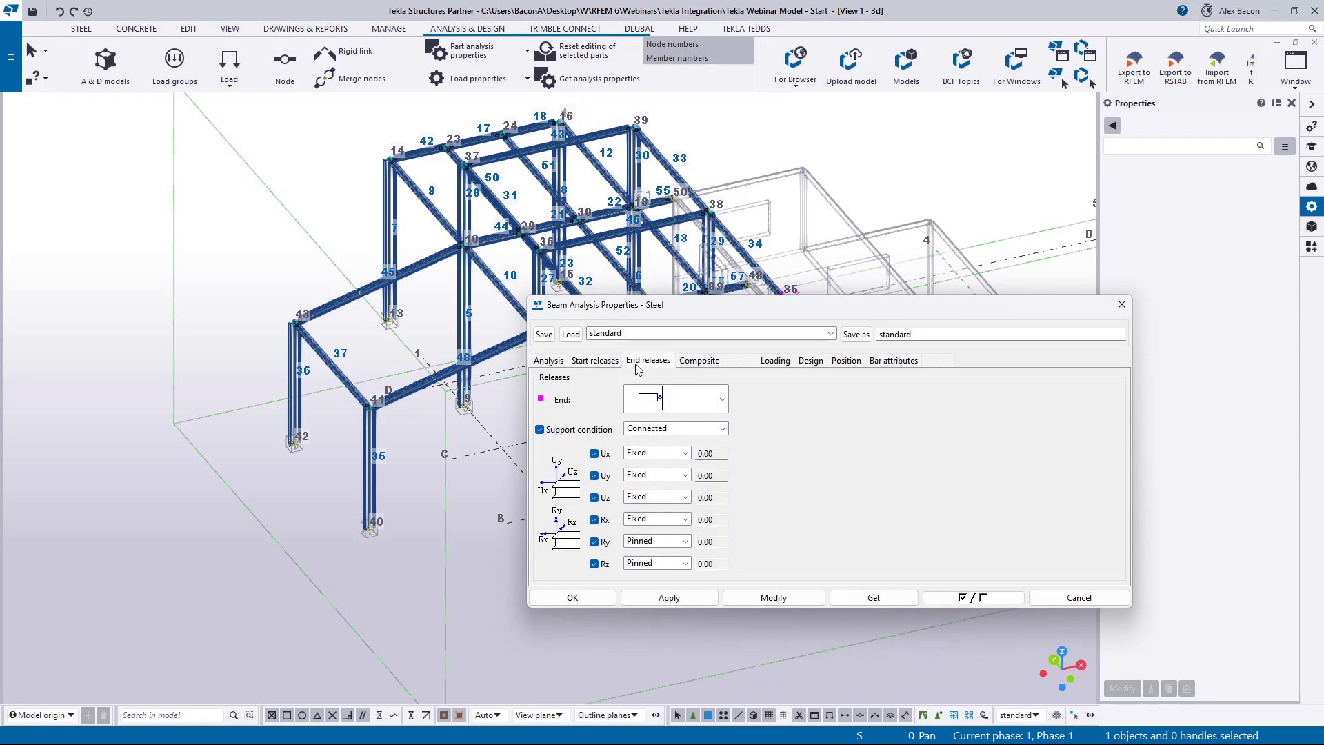
pyautogui.click(661, 430)
pyautogui.click(661, 443)
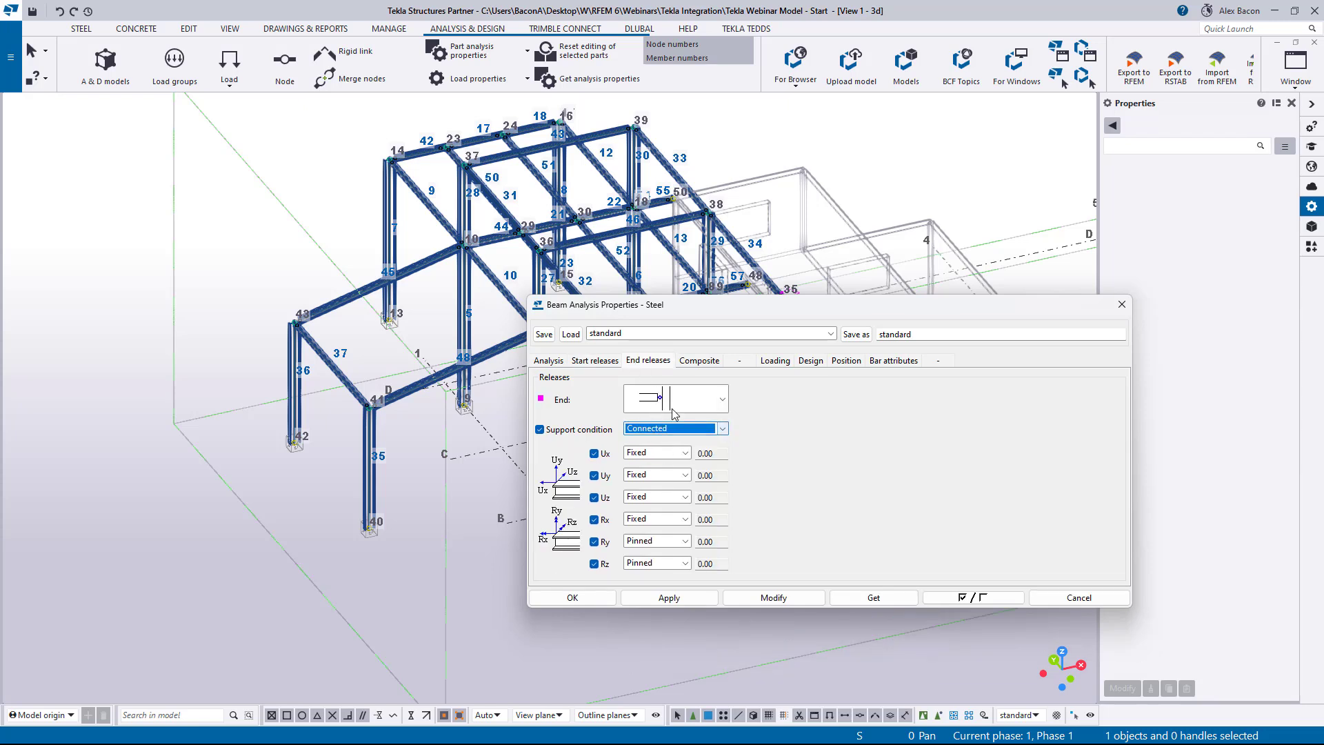
pyautogui.click(679, 399)
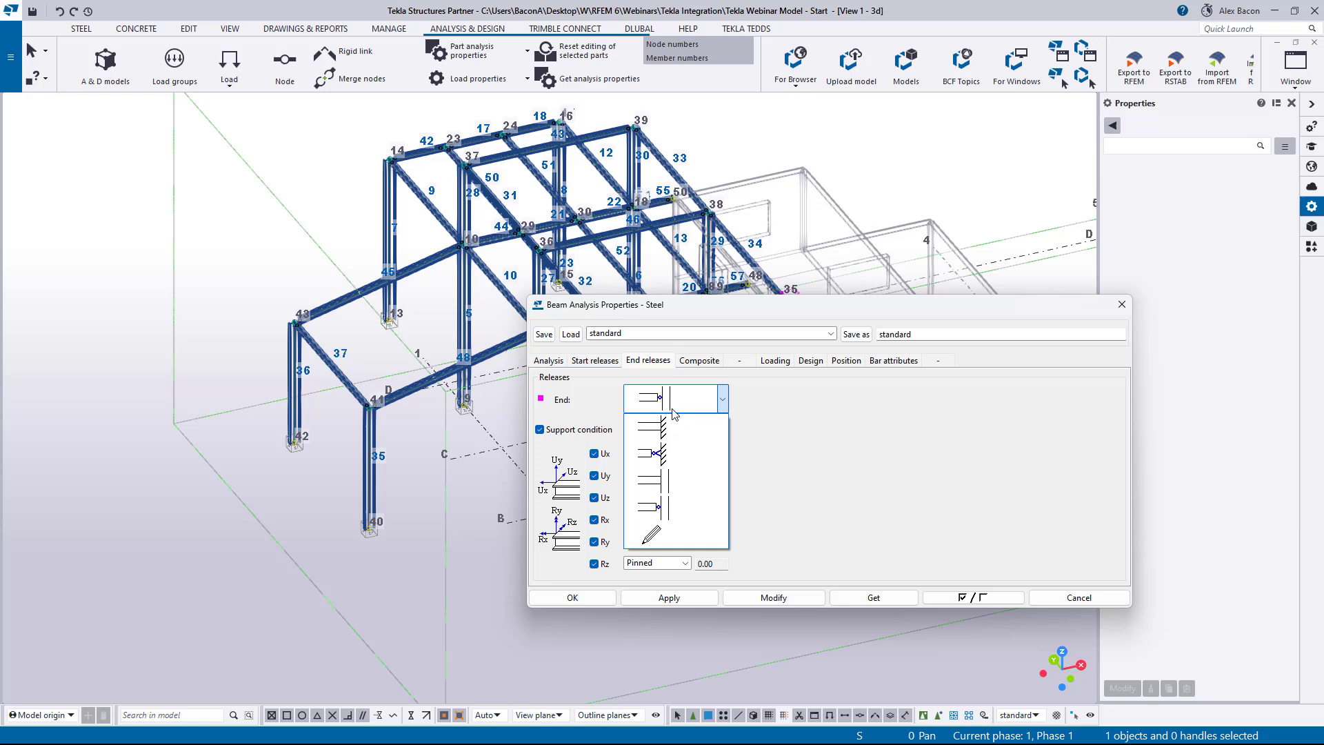
pyautogui.click(678, 478)
pyautogui.click(603, 364)
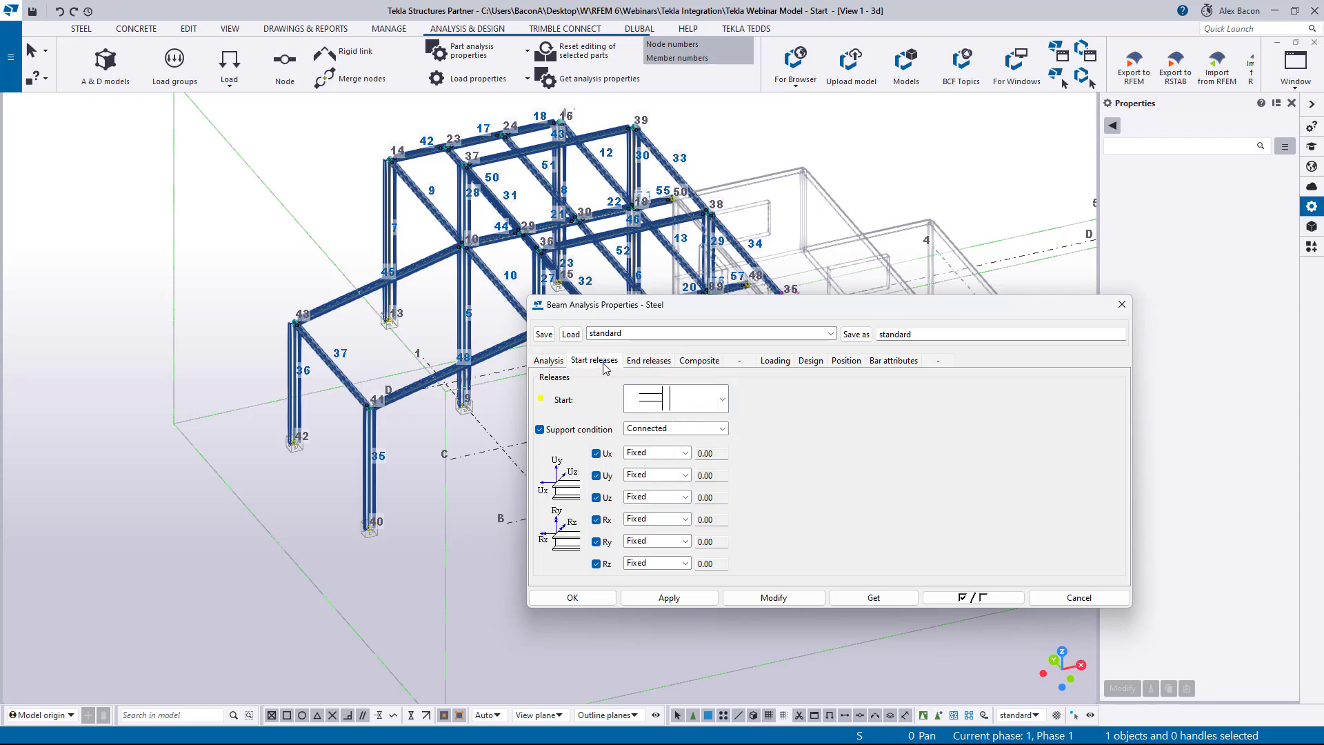
pyautogui.click(650, 433)
pyautogui.click(653, 443)
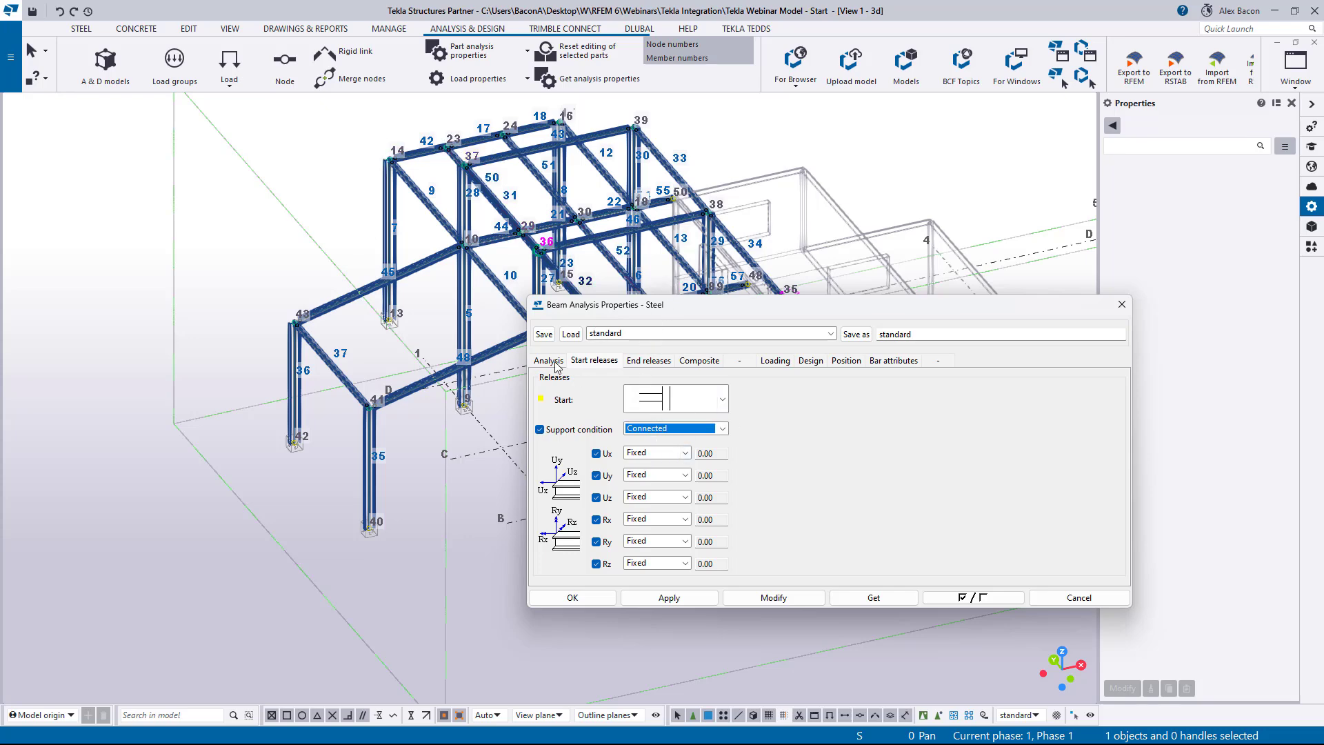
# Select the whole steel frame in a front view, apply the fixed, connected releases to it and close the beam analysis properties.
pyautogui.moveTo(624, 307); pyautogui.dragTo(1138, 308)
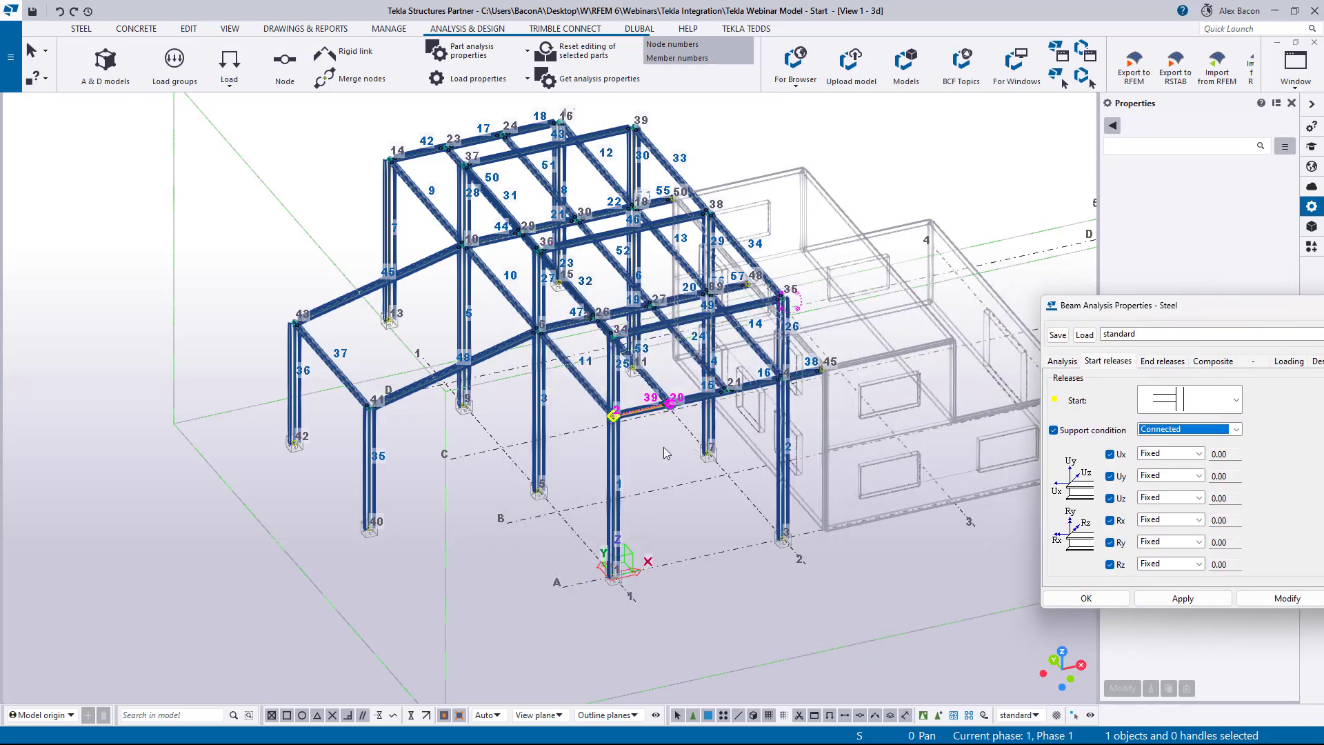
pyautogui.hotkey('ctrl', 'p')
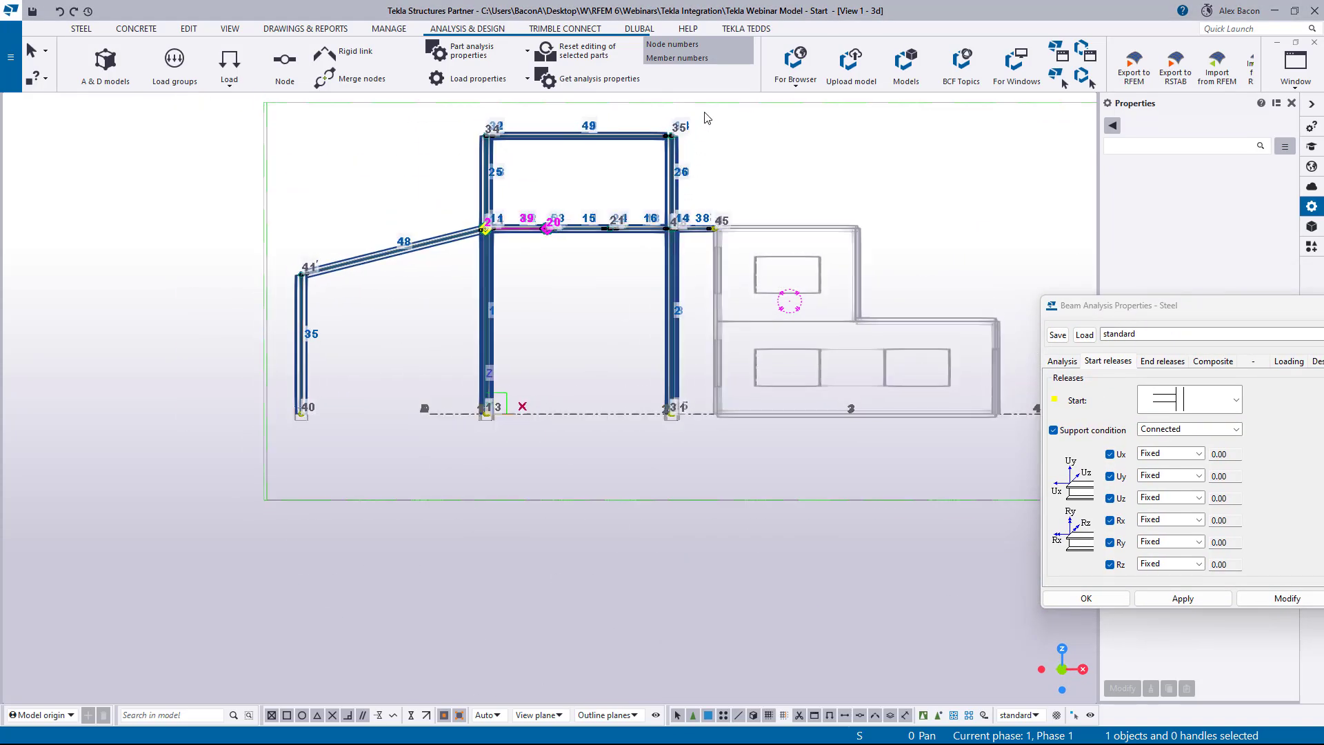
pyautogui.click(700, 111)
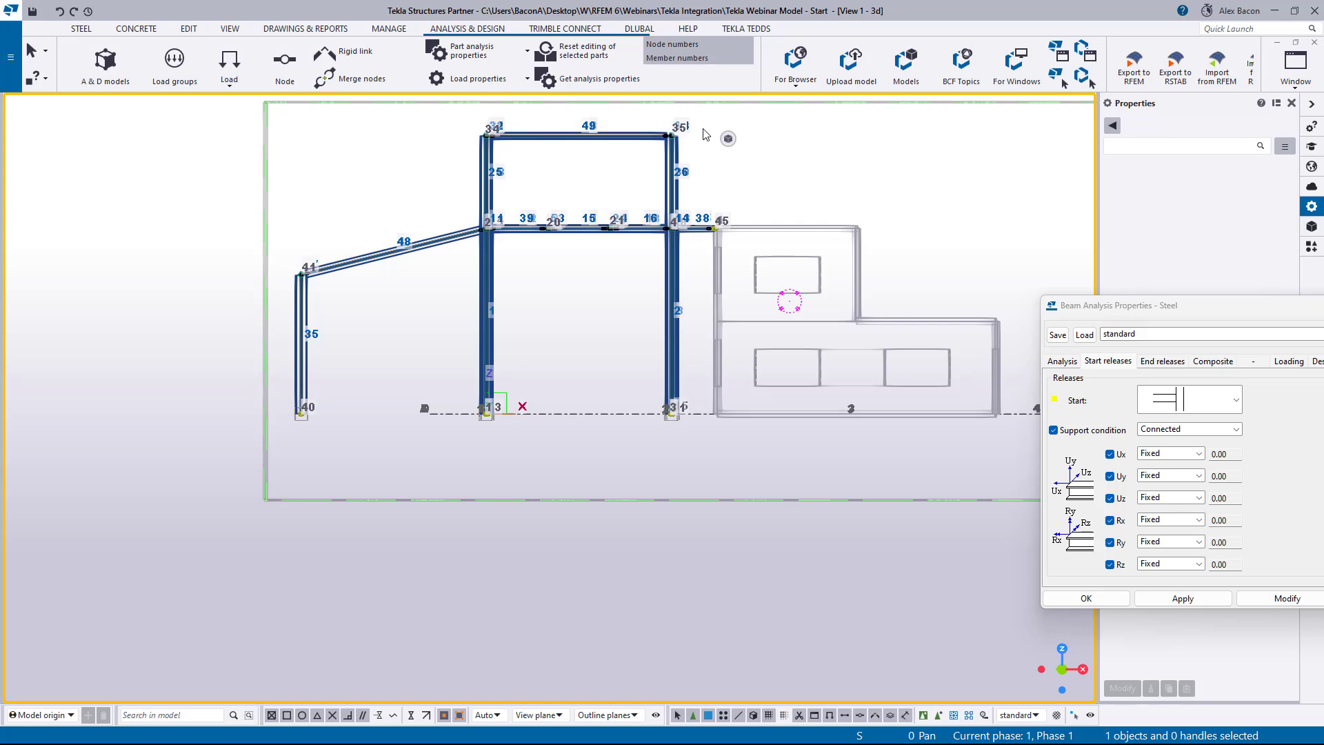
pyautogui.moveTo(700, 120); pyautogui.dragTo(284, 491)
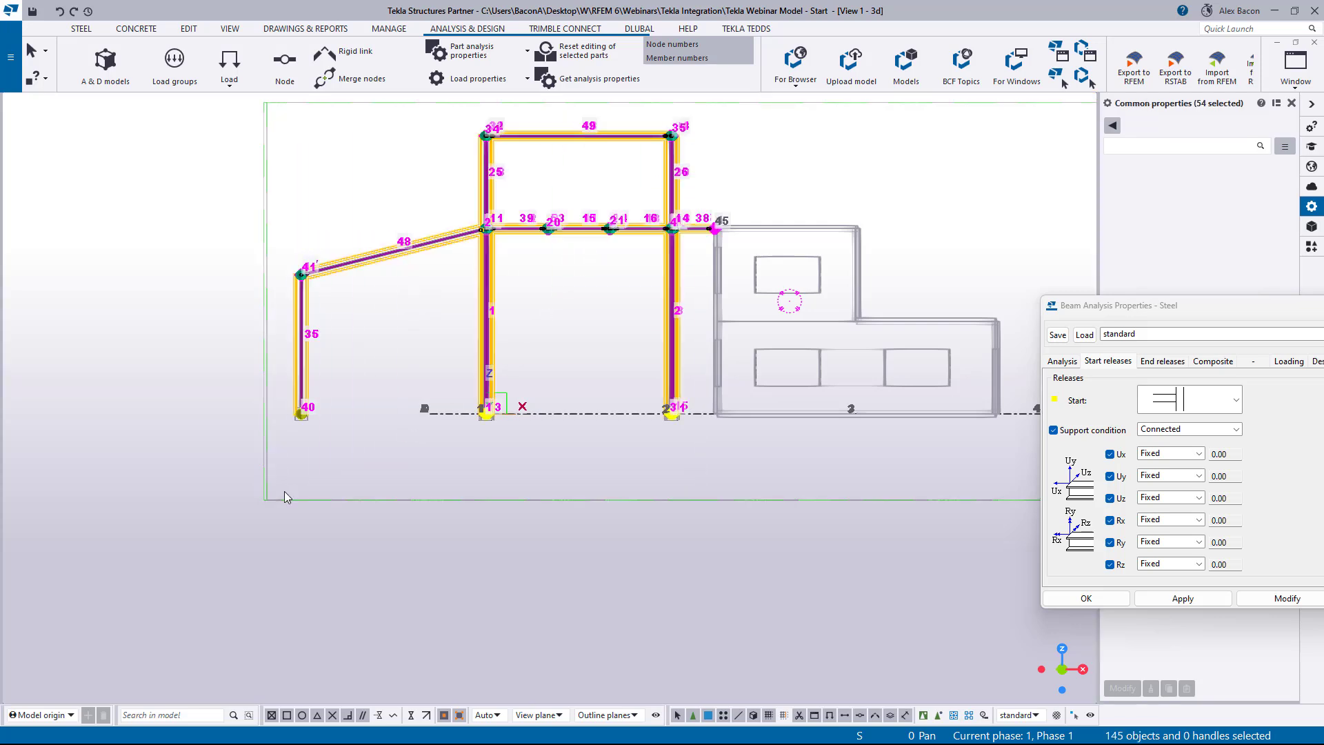
pyautogui.moveTo(1182, 309); pyautogui.dragTo(896, 324)
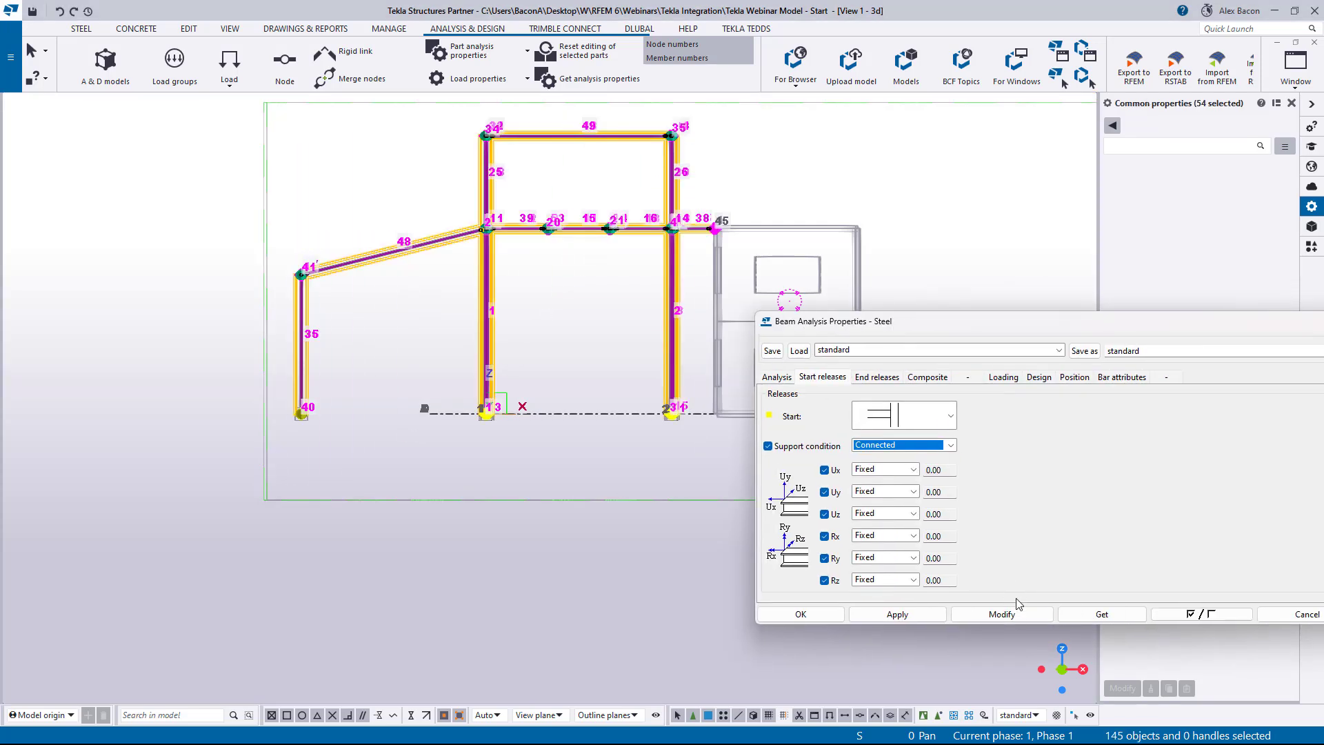
pyautogui.click(1017, 615)
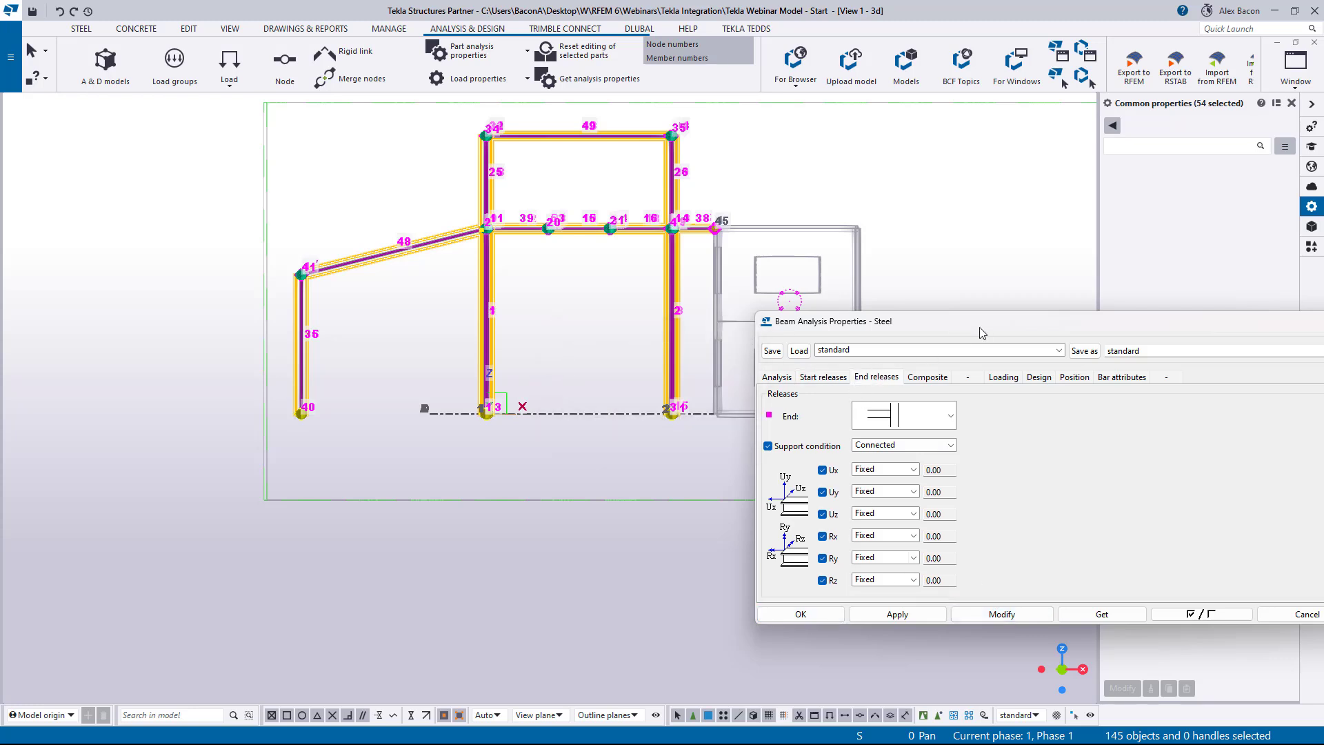
pyautogui.moveTo(980, 322); pyautogui.dragTo(590, 243)
pyautogui.click(965, 235)
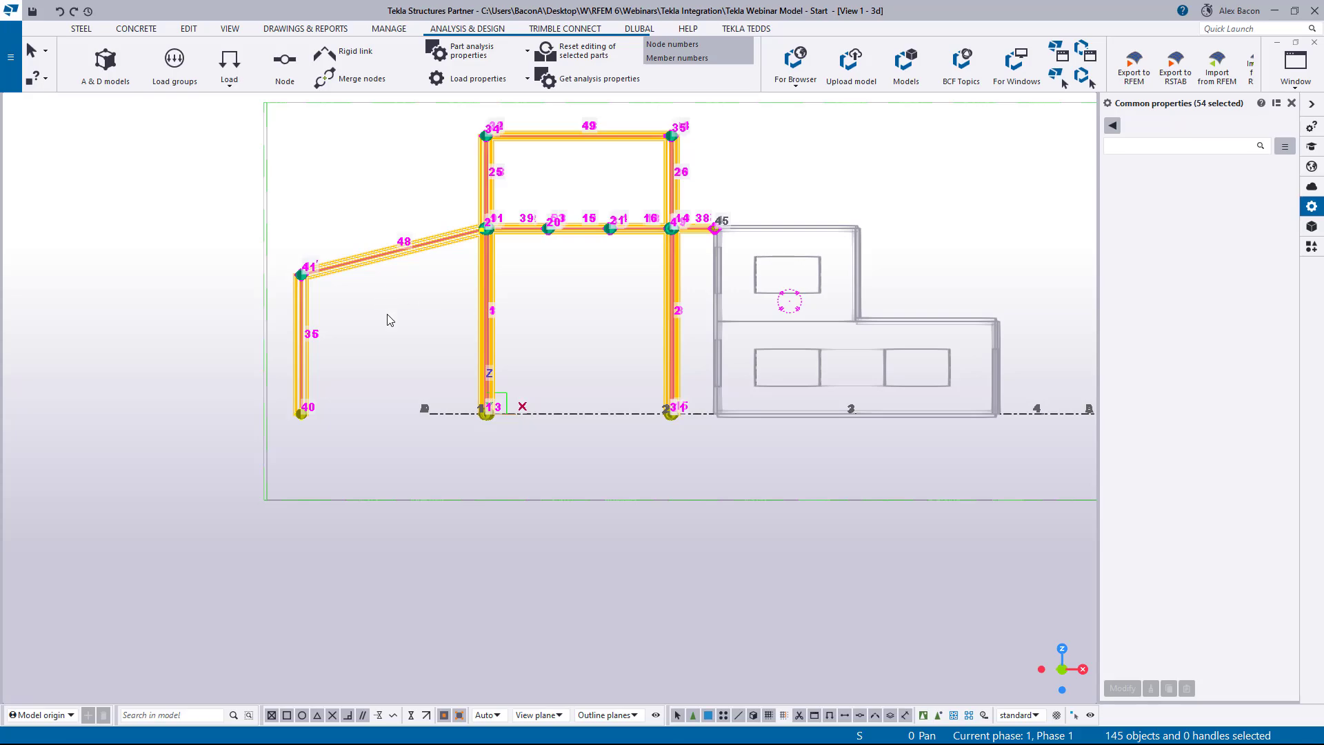
# Clear the selection and choose Column as the class in the analysis properties of a lower-storey steel column.
pyautogui.keyDown('ctrl'); pyautogui.moveTo(387, 315); pyautogui.dragTo(398, 437, button='middle'); pyautogui.keyUp('ctrl')
pyautogui.click(444, 512)
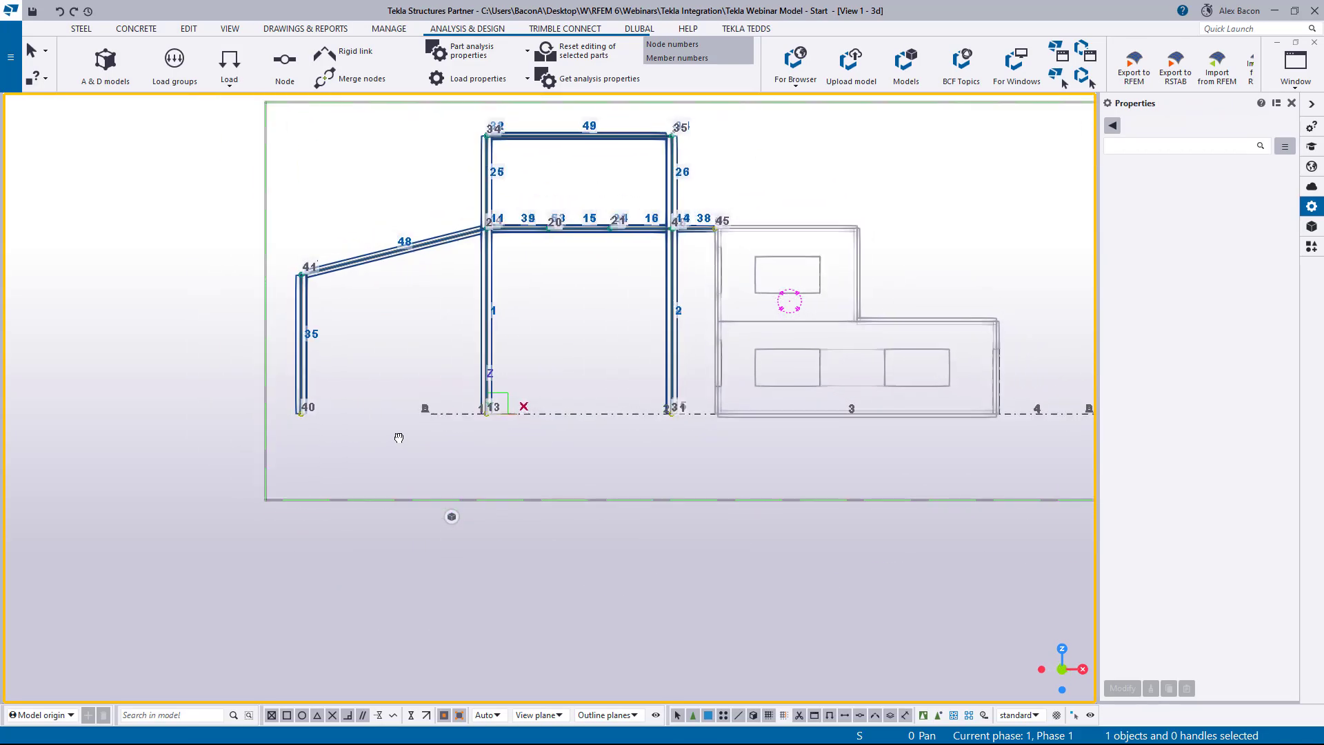
pyautogui.moveTo(697, 295); pyautogui.dragTo(211, 383)
pyautogui.click(488, 323)
pyautogui.doubleClick(488, 319)
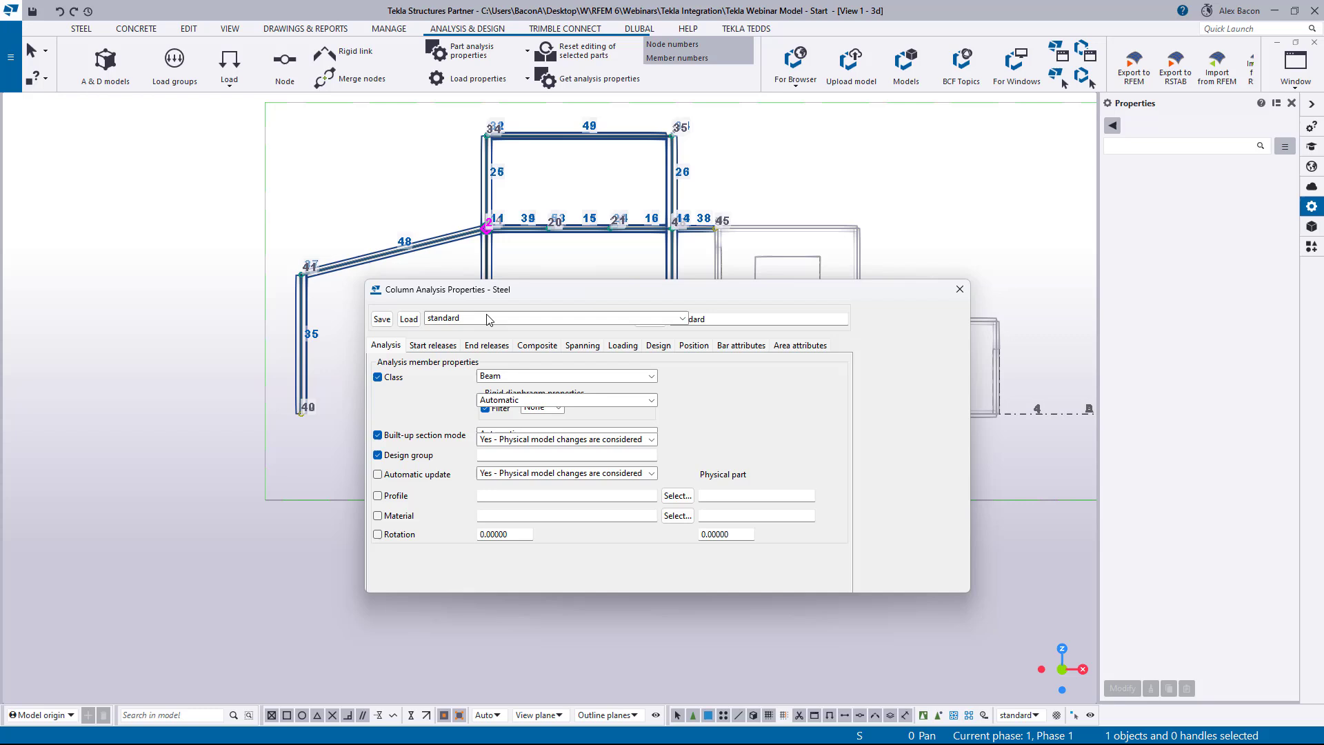
pyautogui.click(514, 376)
pyautogui.click(524, 404)
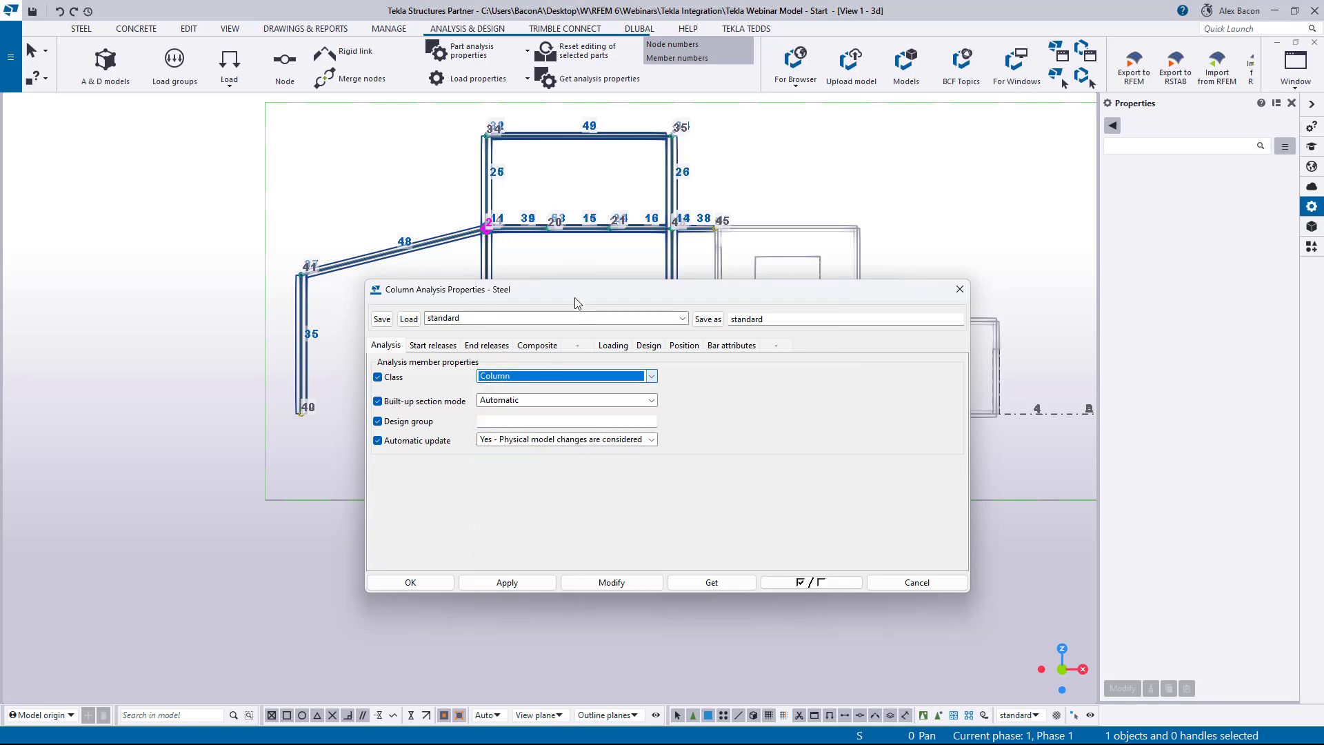
# Select all lower and upper steel columns, apply the Column class to them, close the properties and clear the selection.
pyautogui.moveTo(550, 295); pyautogui.dragTo(1038, 278)
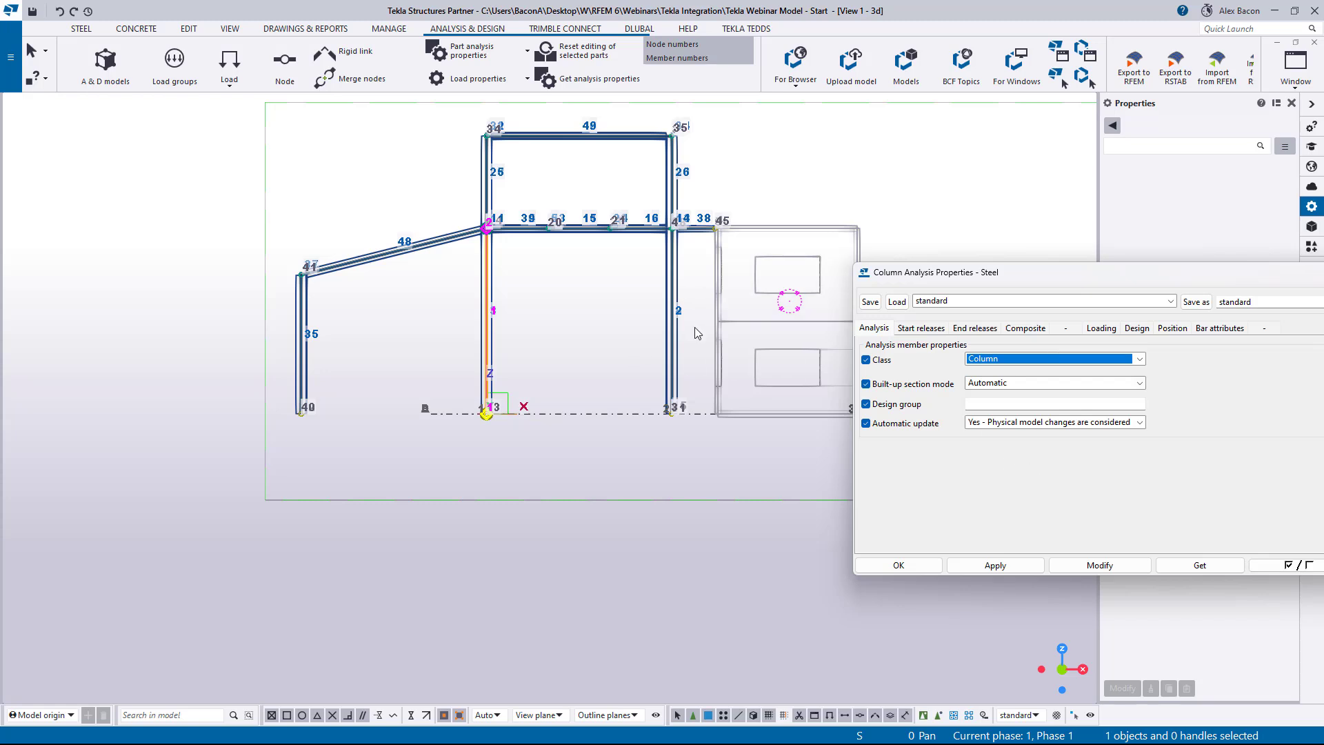
pyautogui.moveTo(701, 293); pyautogui.dragTo(256, 376)
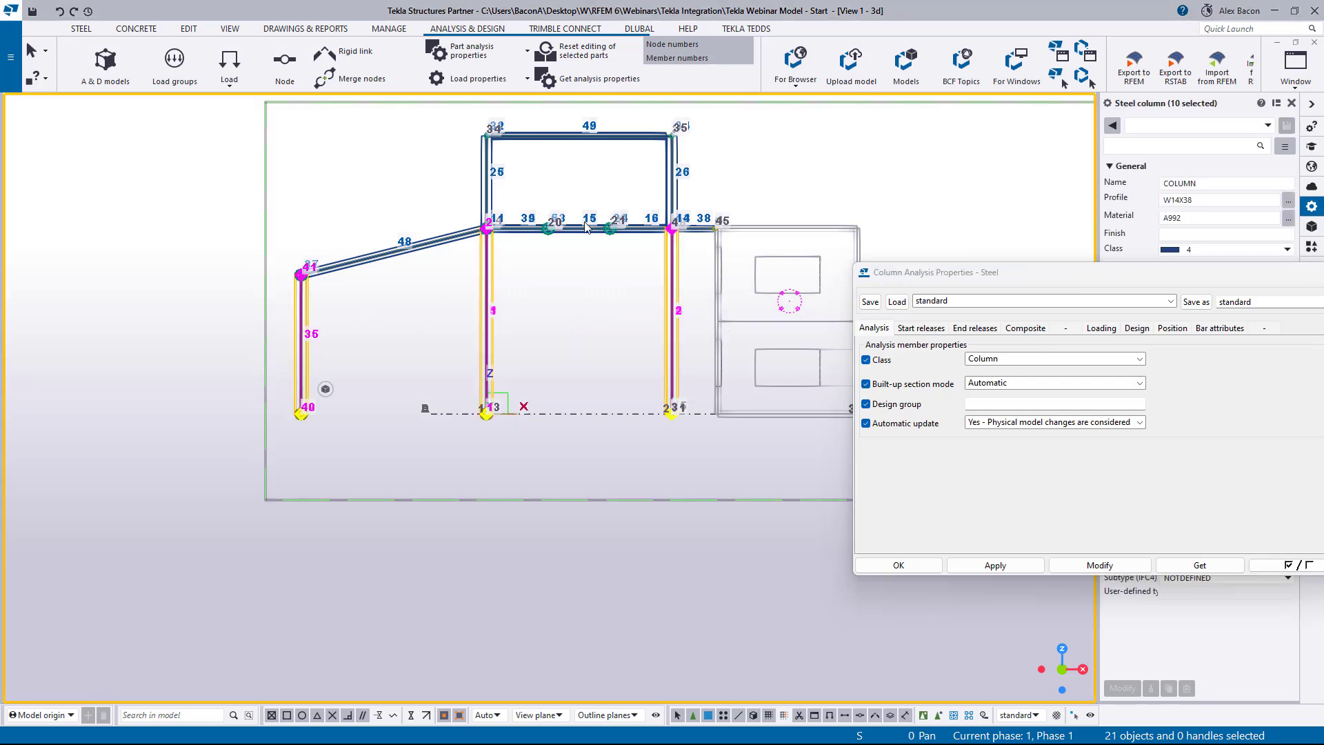
pyautogui.keyDown('shift'); pyautogui.moveTo(698, 170); pyautogui.dragTo(380, 210); pyautogui.keyUp('shift')
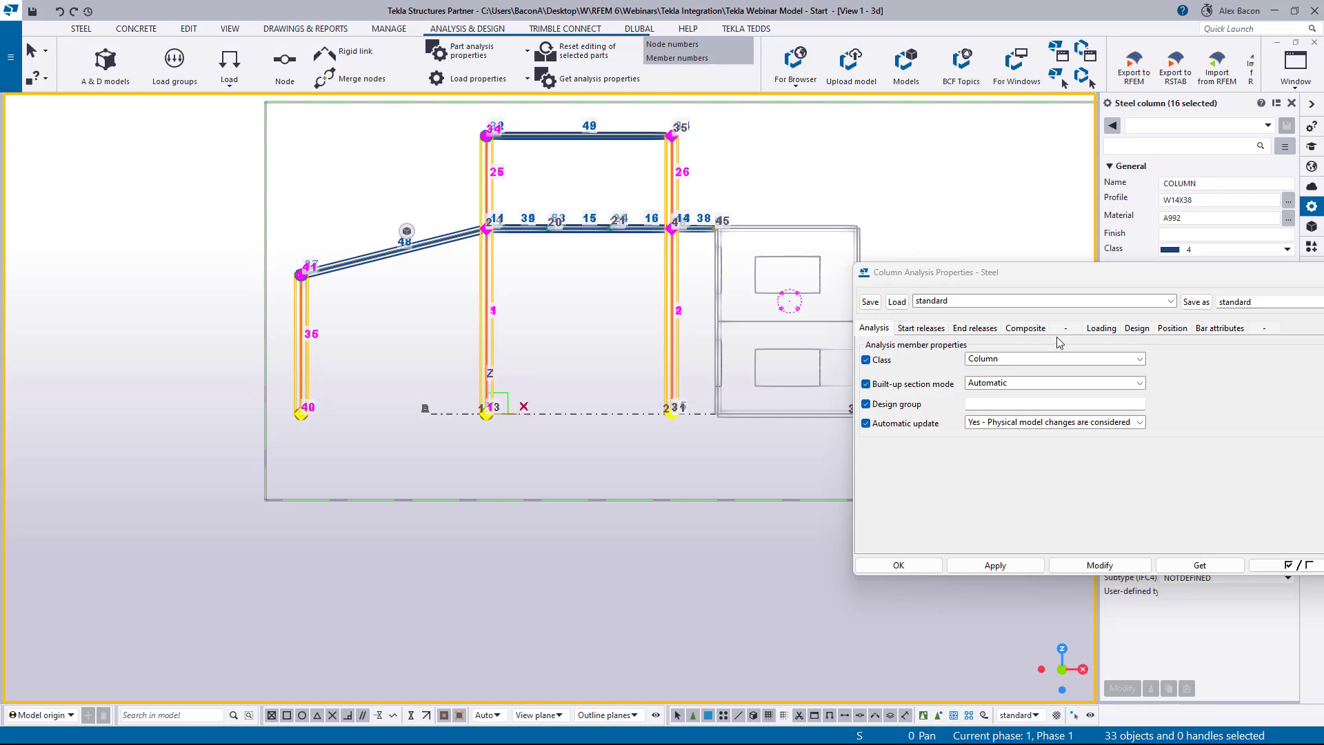
pyautogui.click(1045, 359)
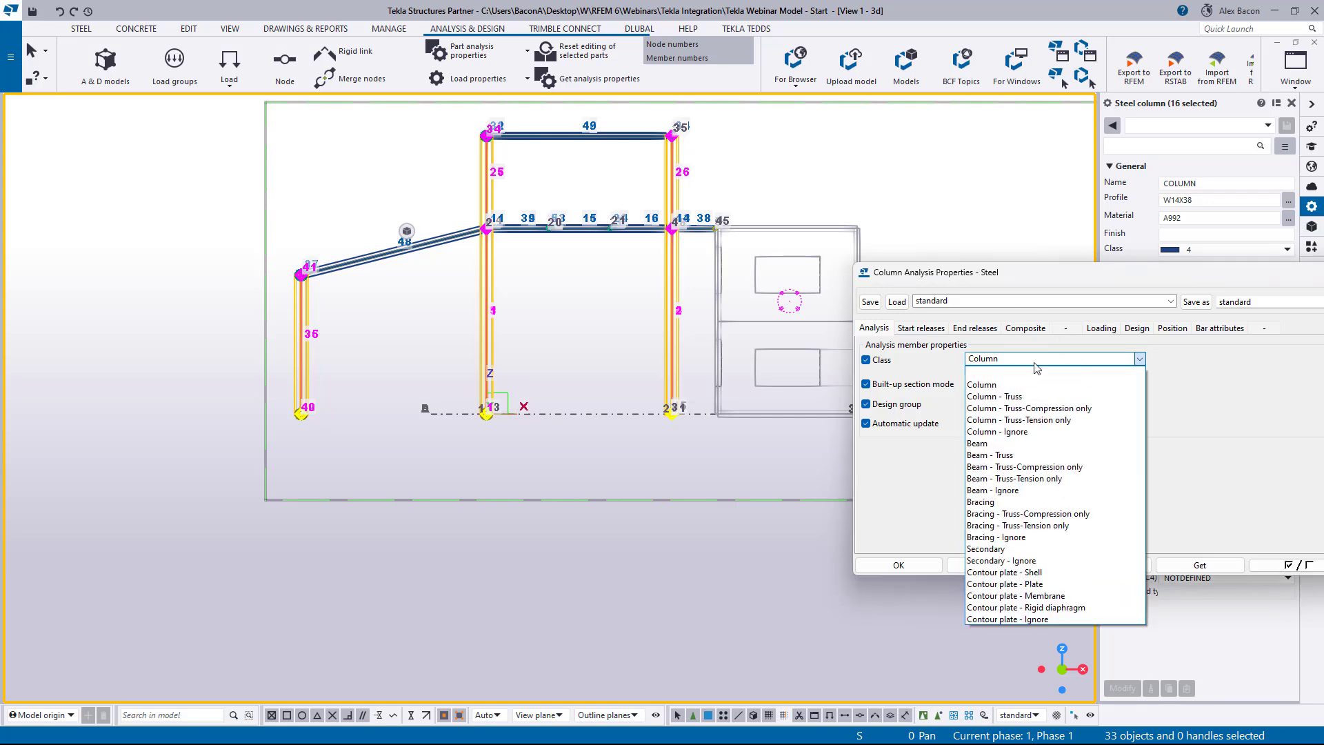
pyautogui.click(1005, 387)
pyautogui.click(1100, 565)
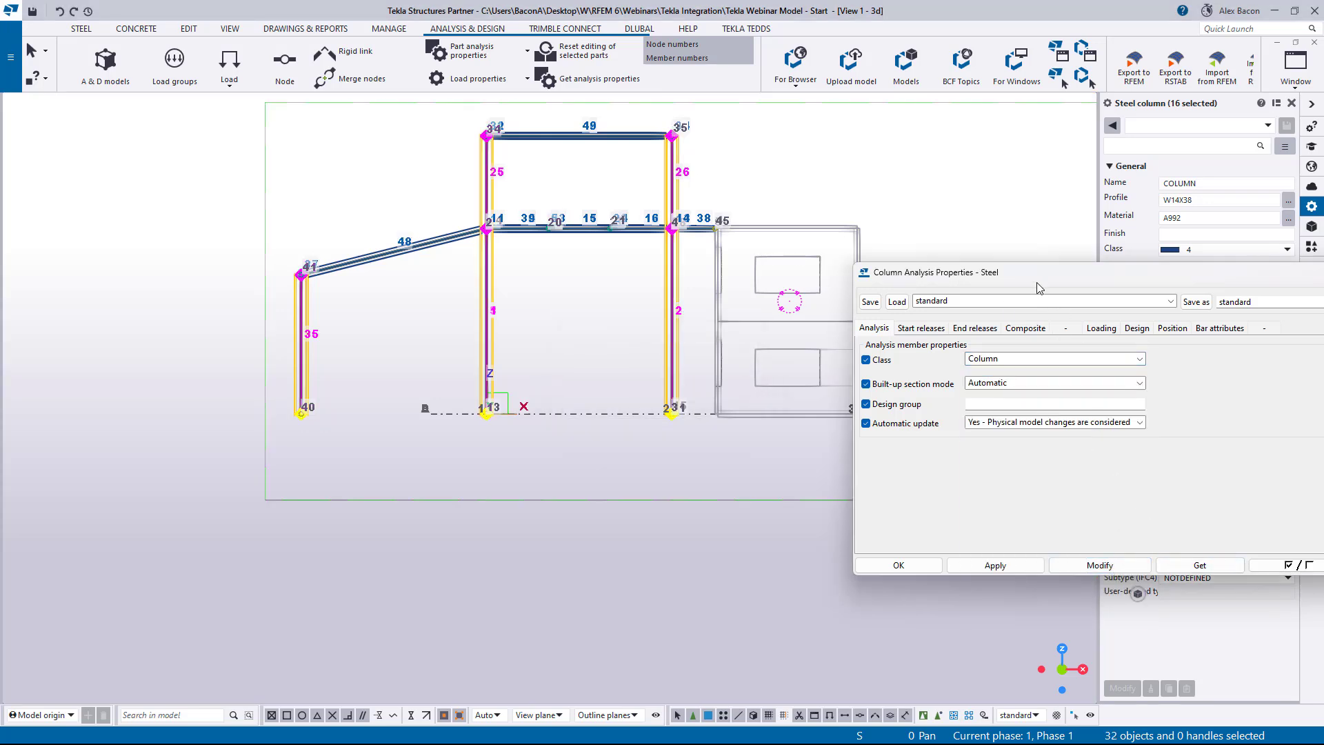
pyautogui.moveTo(1040, 288); pyautogui.dragTo(929, 307)
pyautogui.click(800, 576)
pyautogui.click(603, 487)
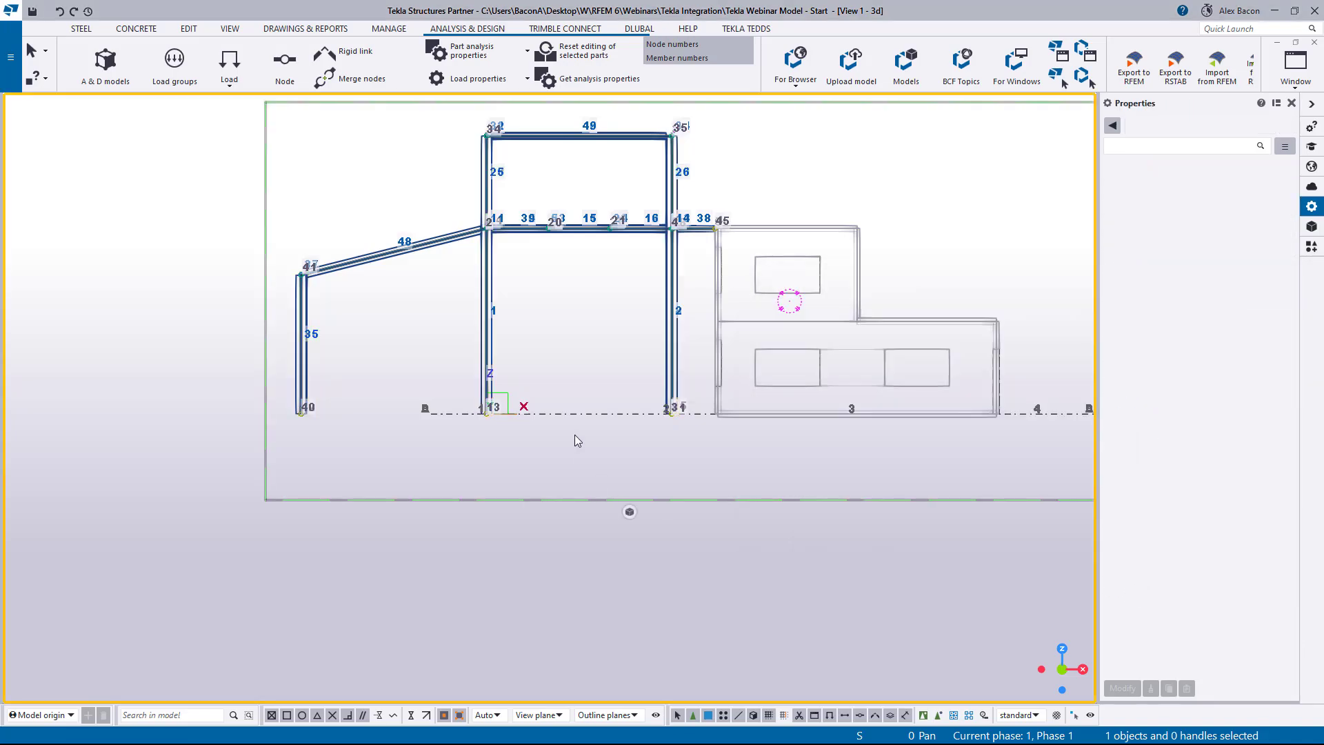
# Review the start and end releases of beam member 11 in the 3D view, leaving them as they are.
pyautogui.hotkey('ctrl', 'p')
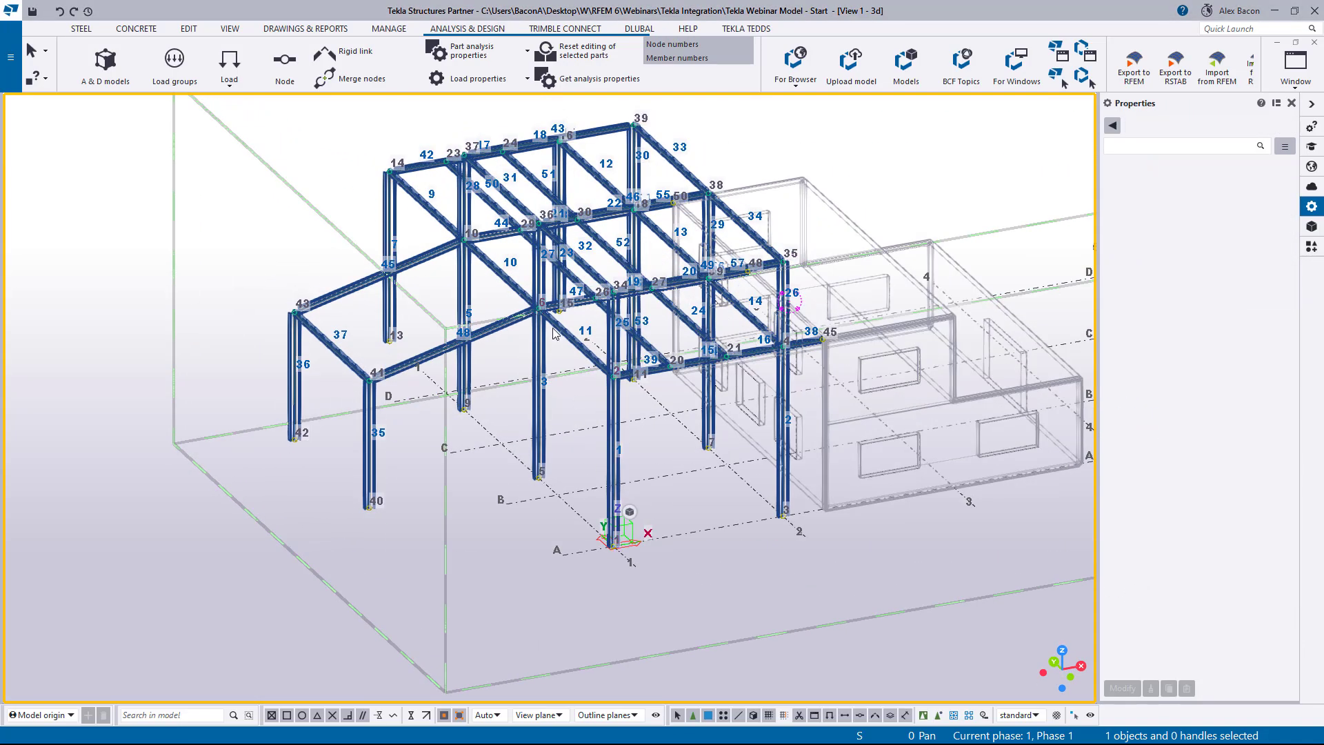
pyautogui.doubleClick(556, 334)
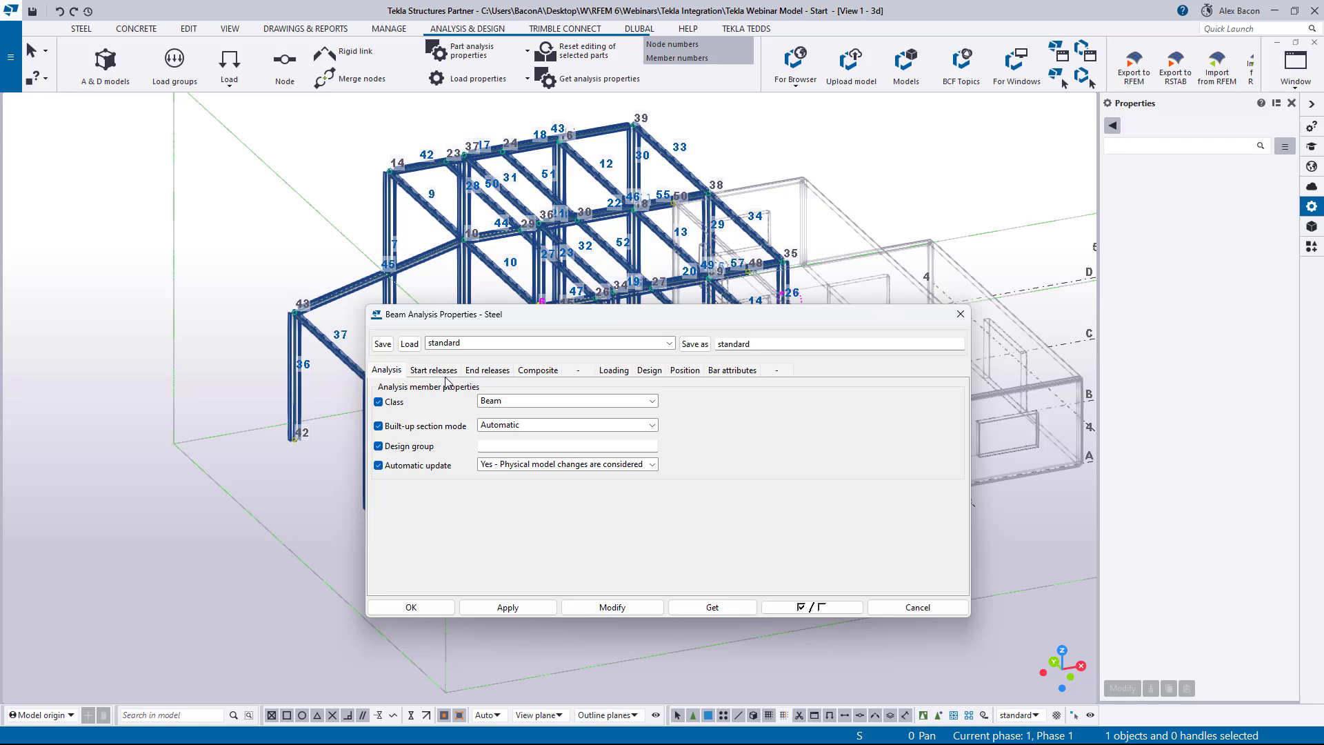
pyautogui.click(435, 371)
pyautogui.click(487, 370)
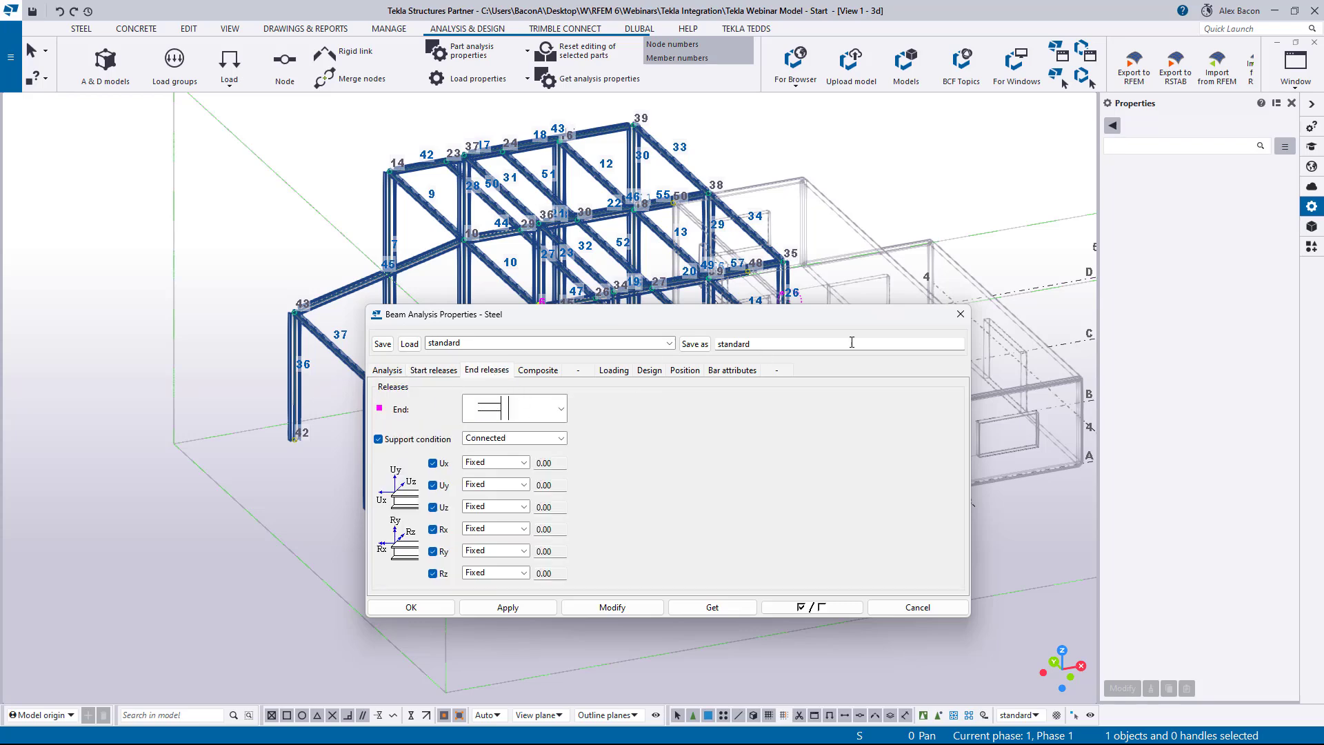
pyautogui.click(960, 315)
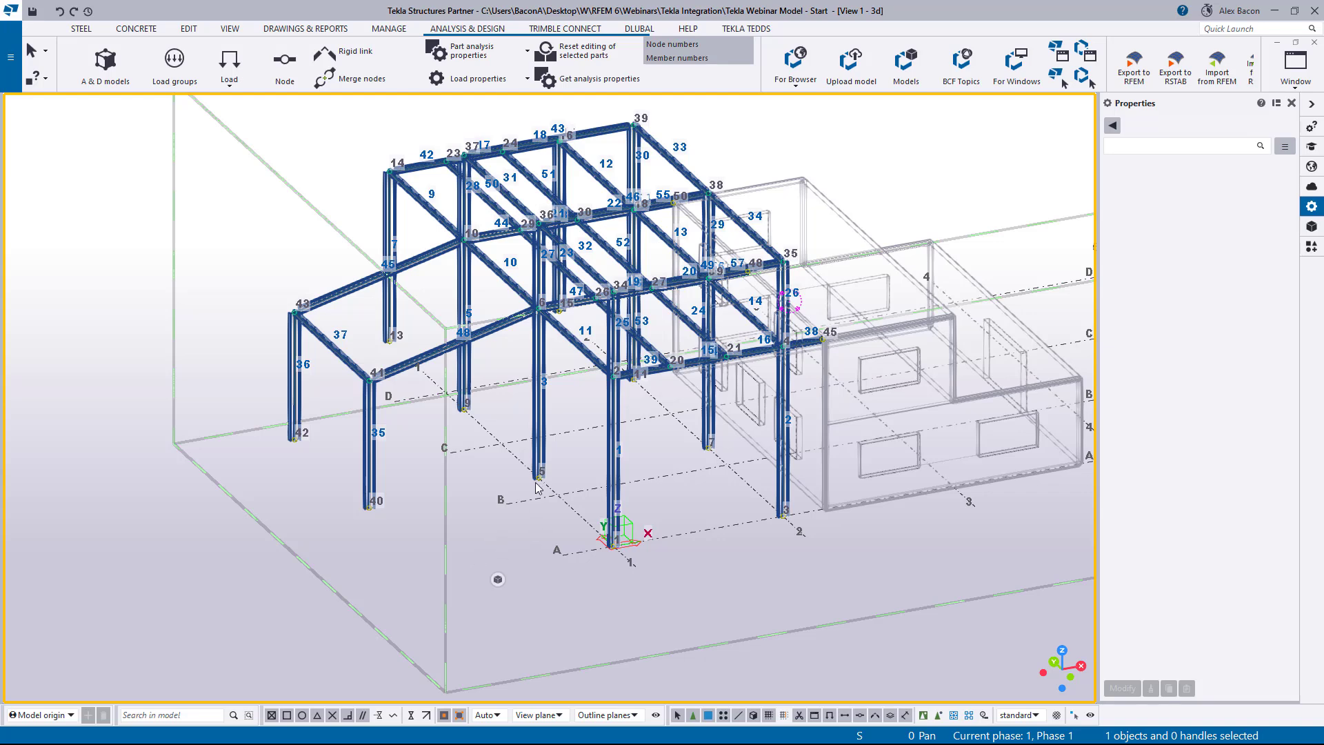
# Choose Beam - Truss as the class in the analysis properties of beam member 11.
pyautogui.scroll(3, 600, 326)
pyautogui.moveTo(600, 326); pyautogui.dragTo(582, 420, button='middle')
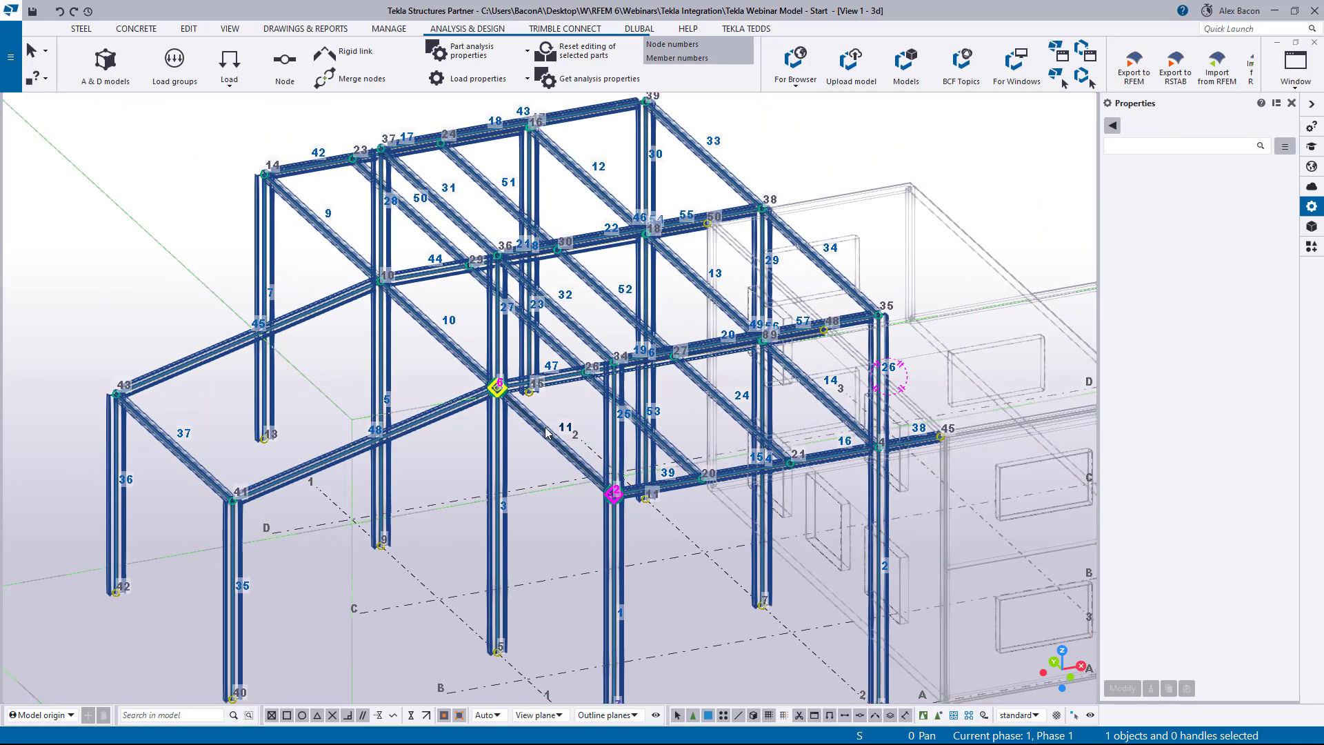
pyautogui.doubleClick(547, 433)
pyautogui.moveTo(520, 315); pyautogui.dragTo(811, 327)
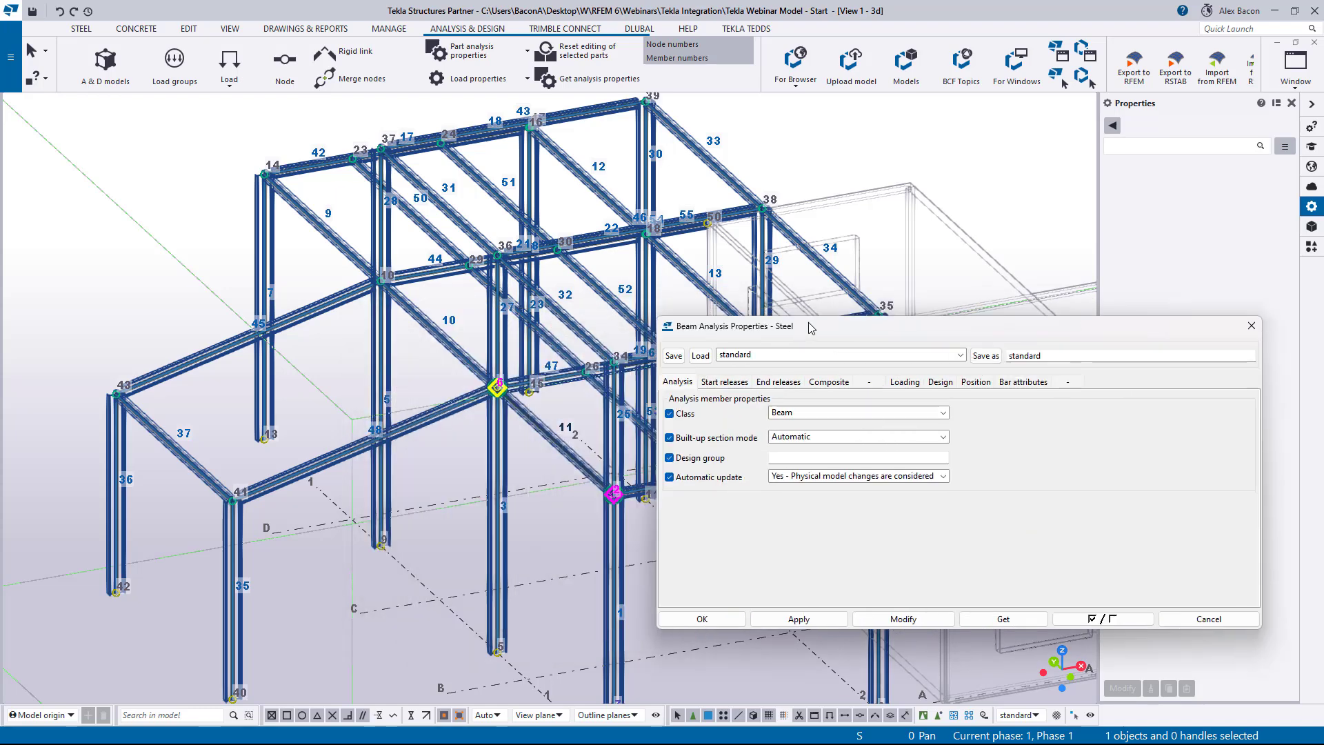
pyautogui.click(807, 413)
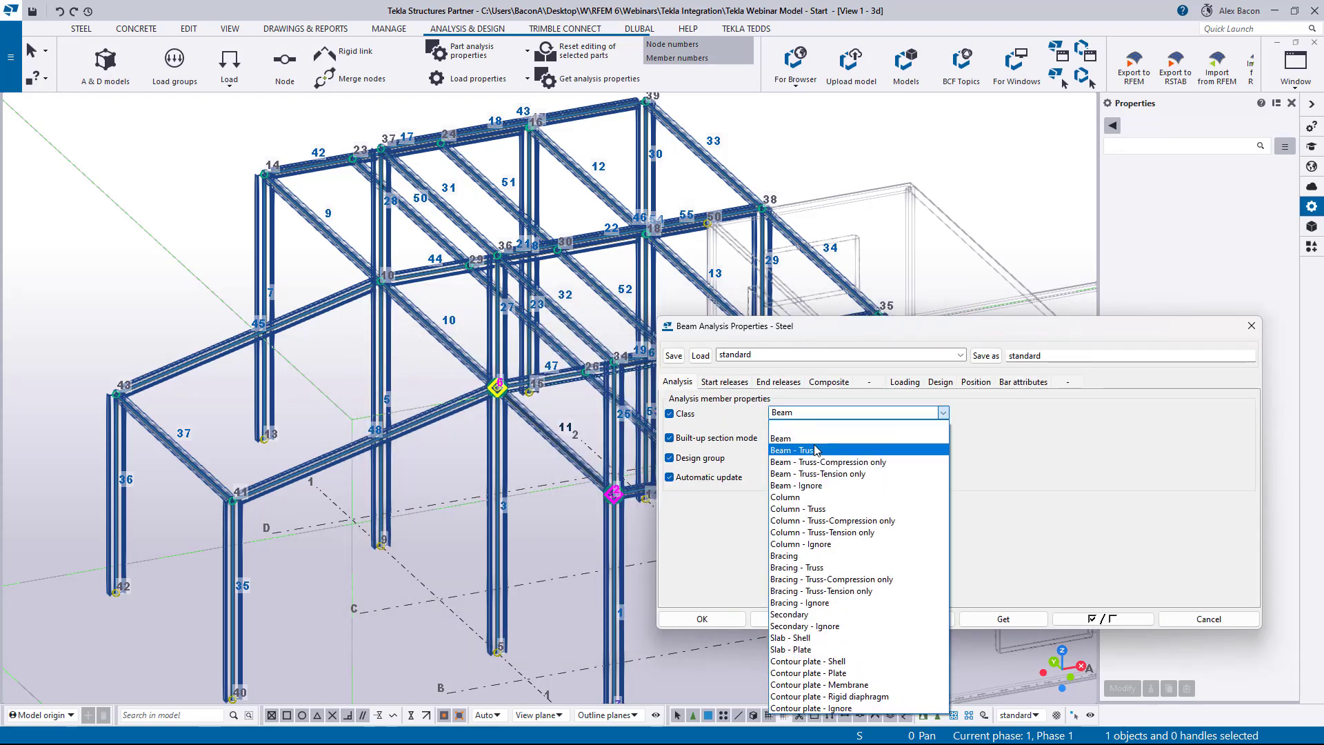
pyautogui.click(815, 450)
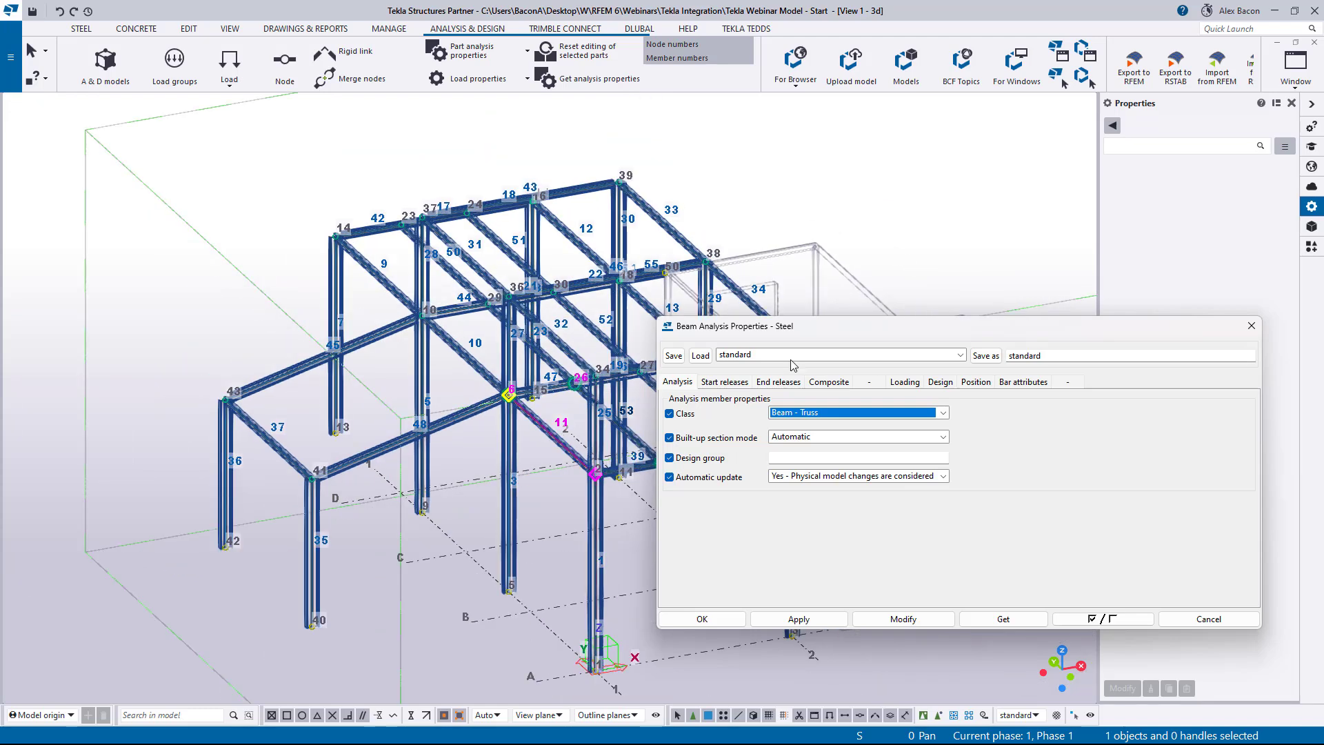
pyautogui.moveTo(836, 324); pyautogui.dragTo(1038, 262)
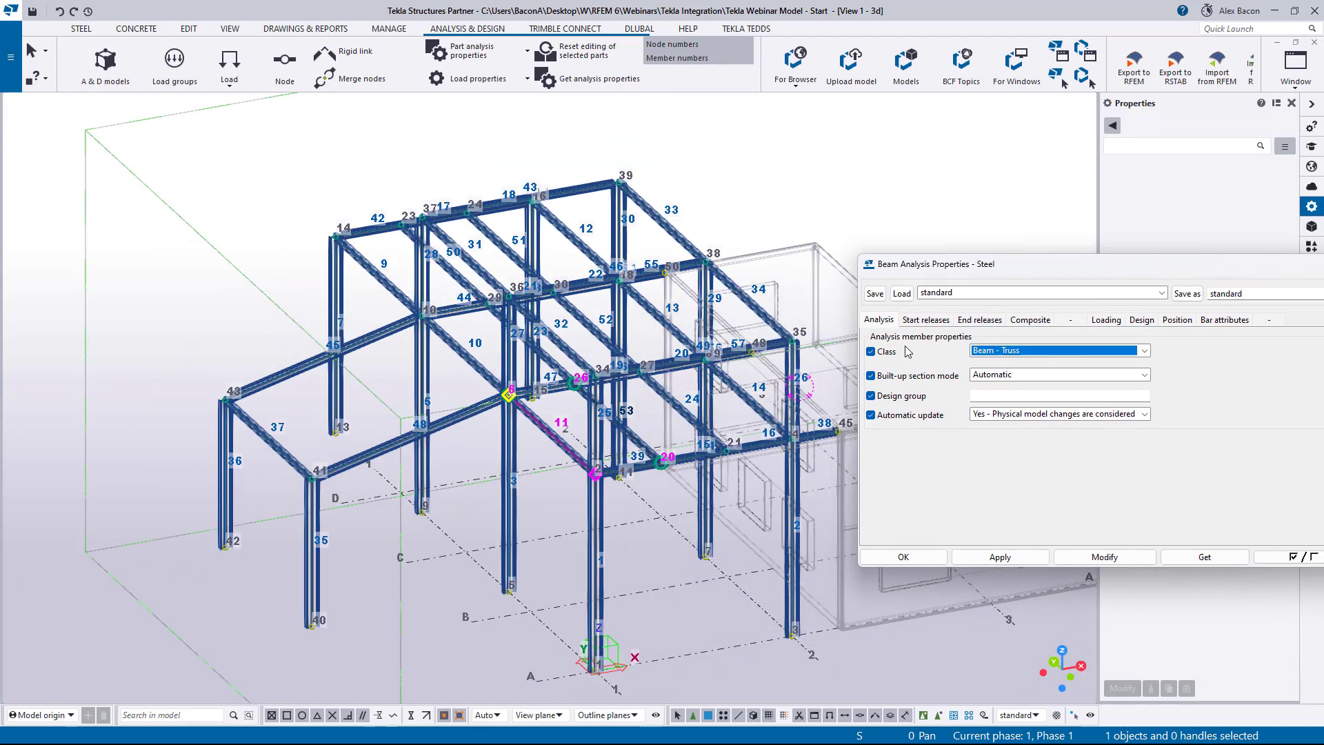
# In plan view, select all the steel beams spanning between grids A and D, apply the Beam - Truss class, close the properties and deselect.
pyautogui.click(556, 485)
pyautogui.keyDown('ctrl'); pyautogui.moveTo(562, 375); pyautogui.dragTo(531, 343, button='middle'); pyautogui.keyUp('ctrl')
pyautogui.hotkey('ctrl', 'p')
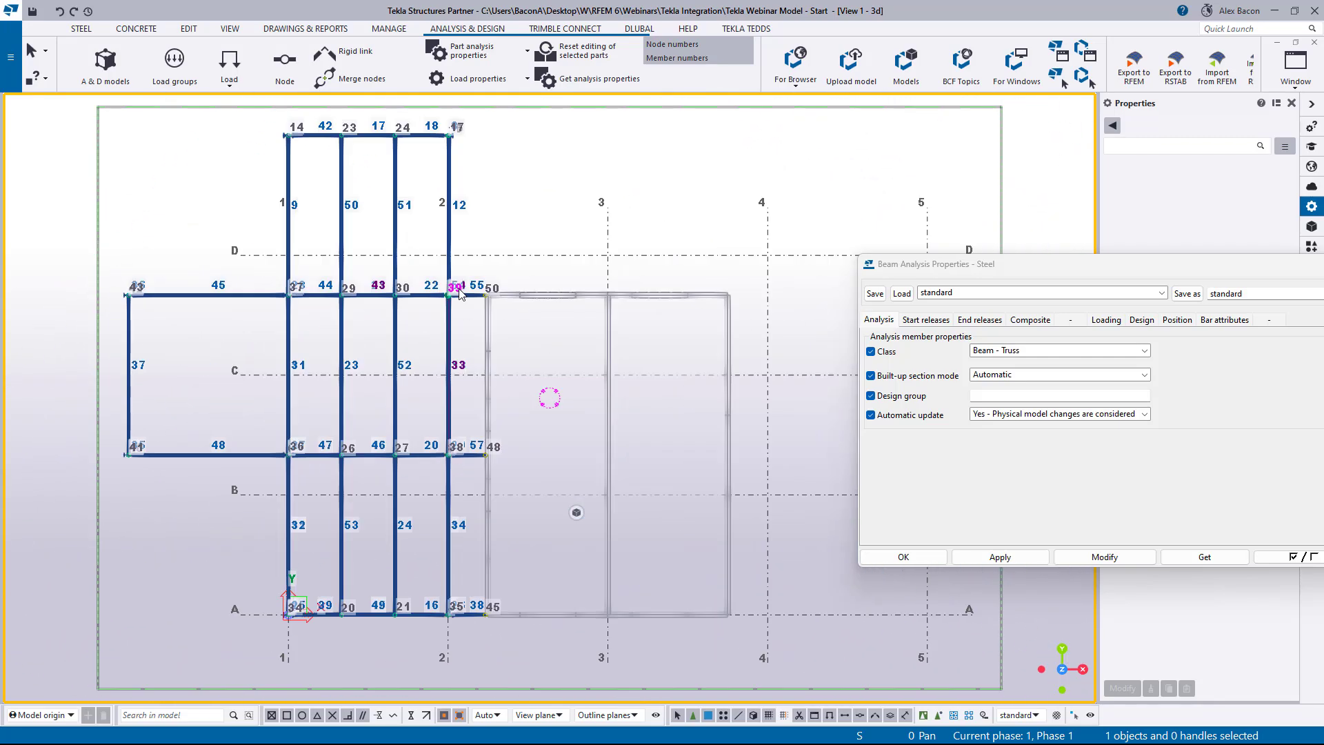
pyautogui.moveTo(514, 185); pyautogui.dragTo(261, 204)
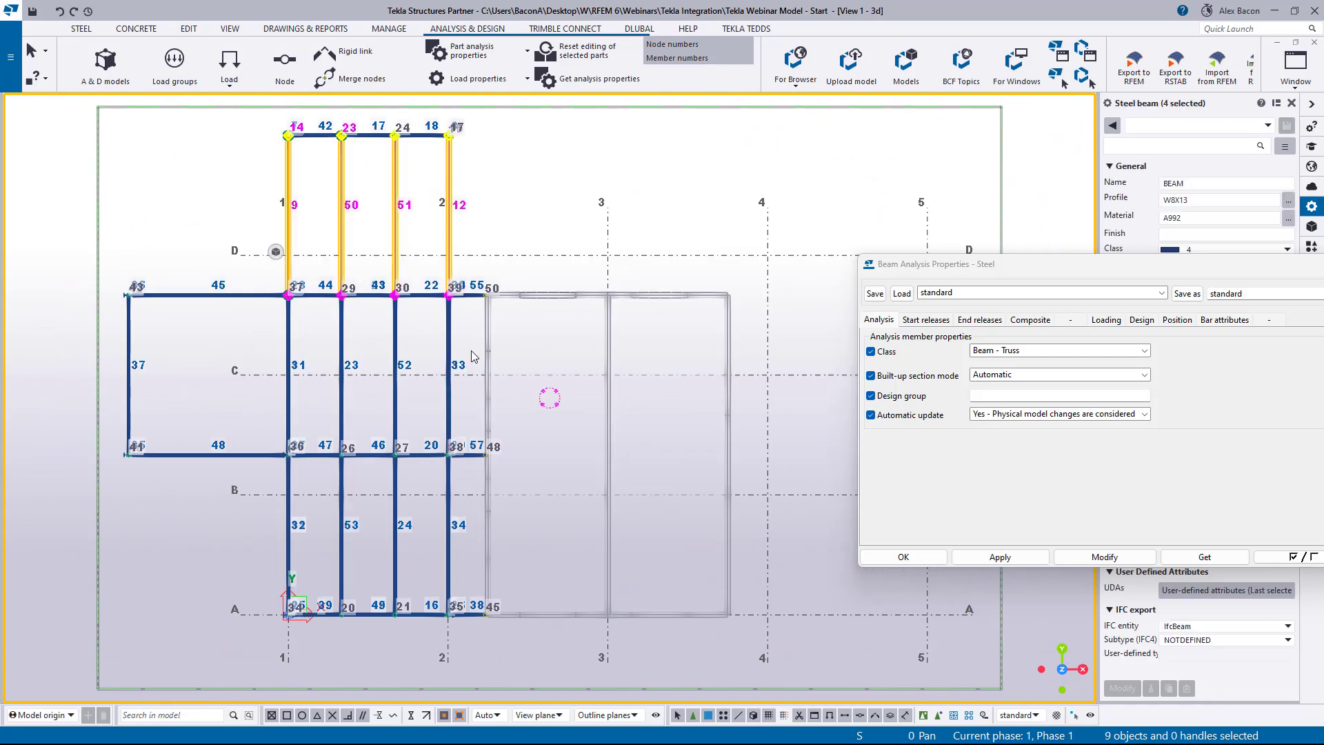
pyautogui.keyDown('shift'); pyautogui.moveTo(460, 354); pyautogui.dragTo(85, 385); pyautogui.keyUp('shift')
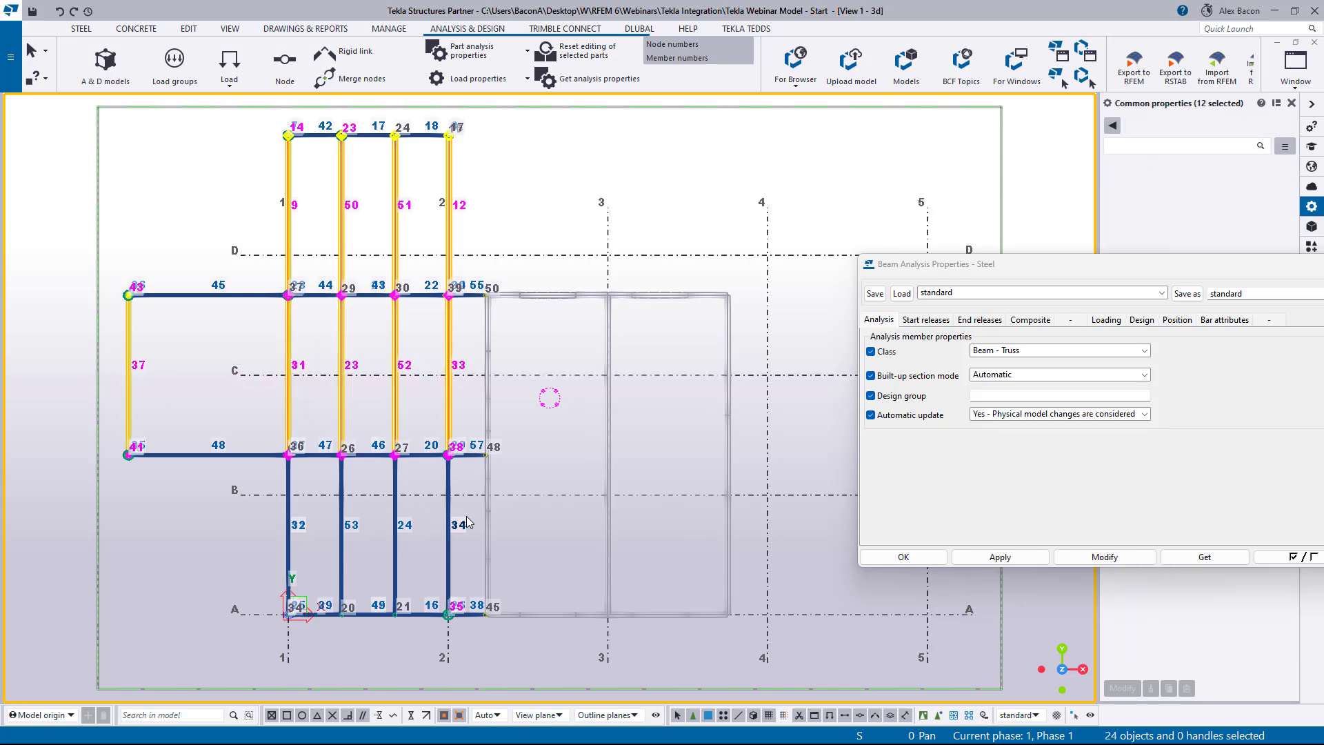
pyautogui.keyDown('shift'); pyautogui.moveTo(467, 523); pyautogui.dragTo(225, 536); pyautogui.keyUp('shift')
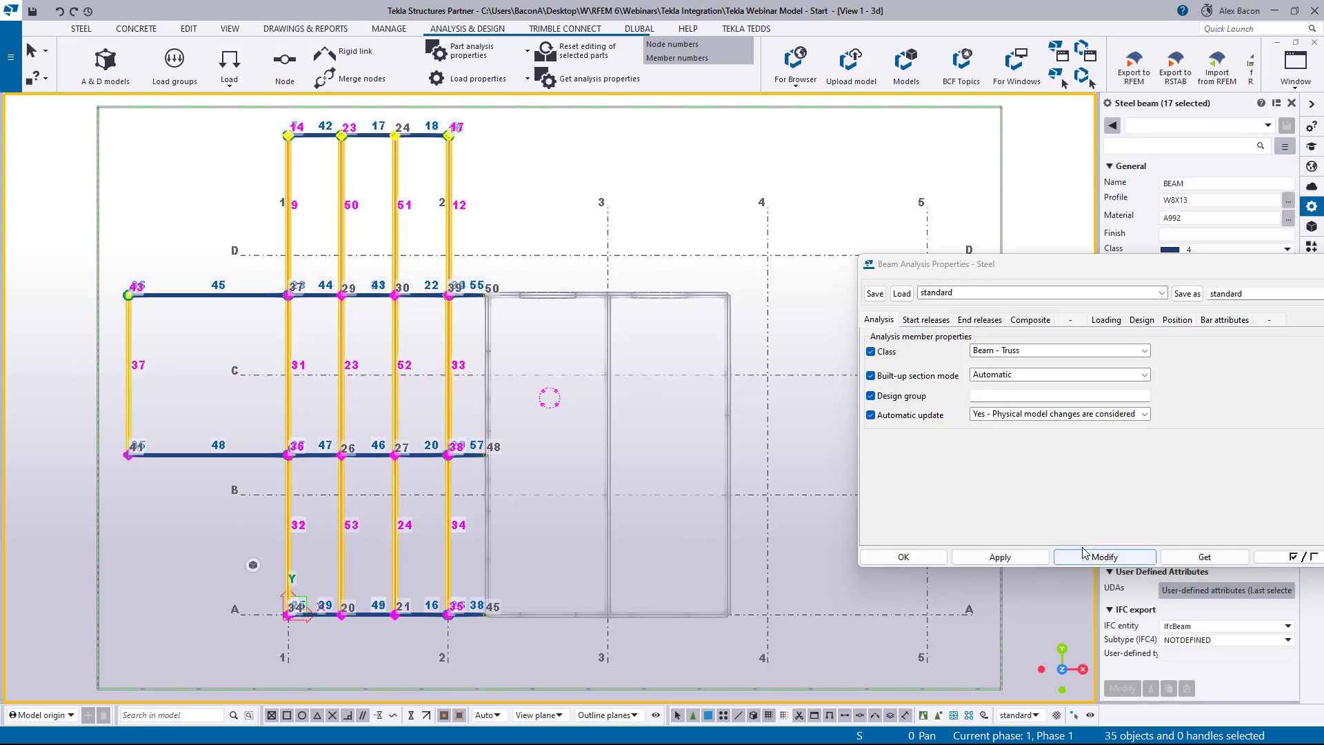
pyautogui.click(1104, 557)
pyautogui.moveTo(1073, 264); pyautogui.dragTo(716, 220)
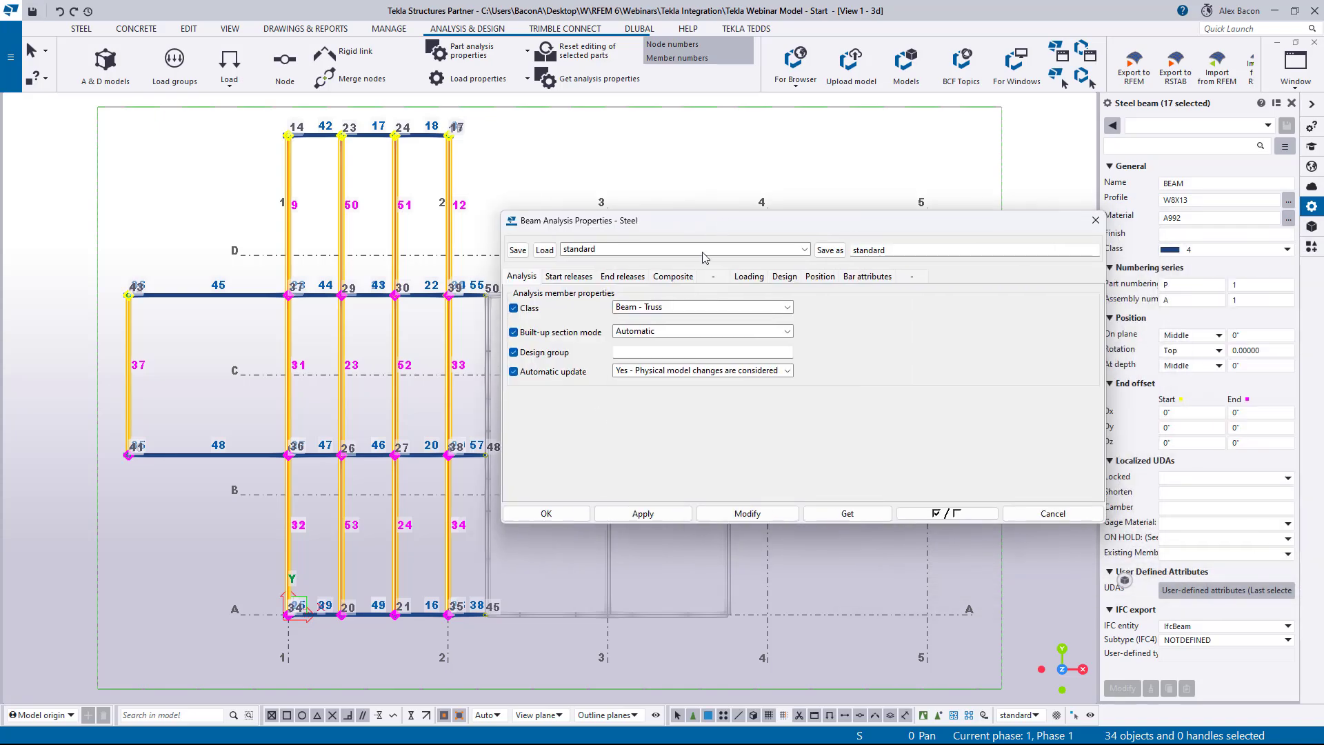
pyautogui.click(546, 514)
pyautogui.keyDown('ctrl'); pyautogui.moveTo(555, 533); pyautogui.dragTo(614, 357, button='middle'); pyautogui.keyUp('ctrl')
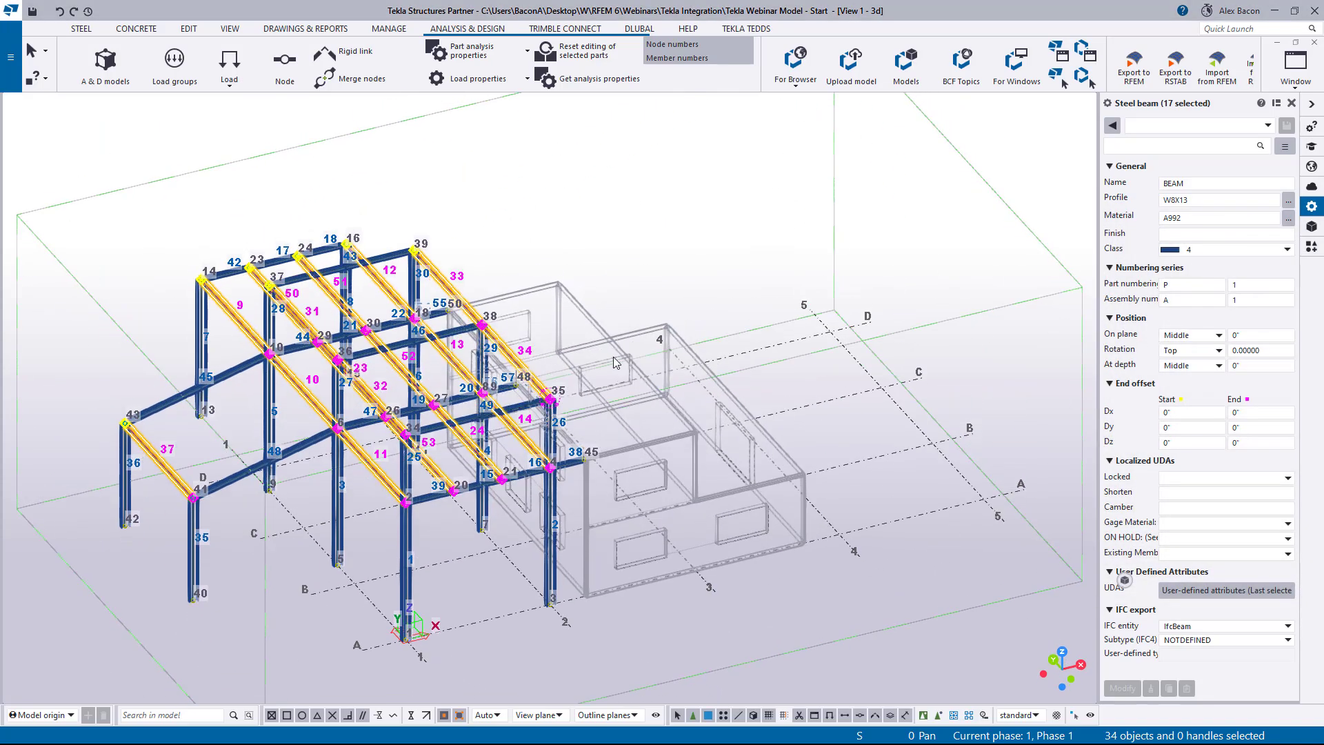
pyautogui.click(614, 358)
# Examine the colour-coded truss beams, including members 37 and 10, and the rest of the steel frame in the 3D view.
pyautogui.scroll(8, 200, 456)
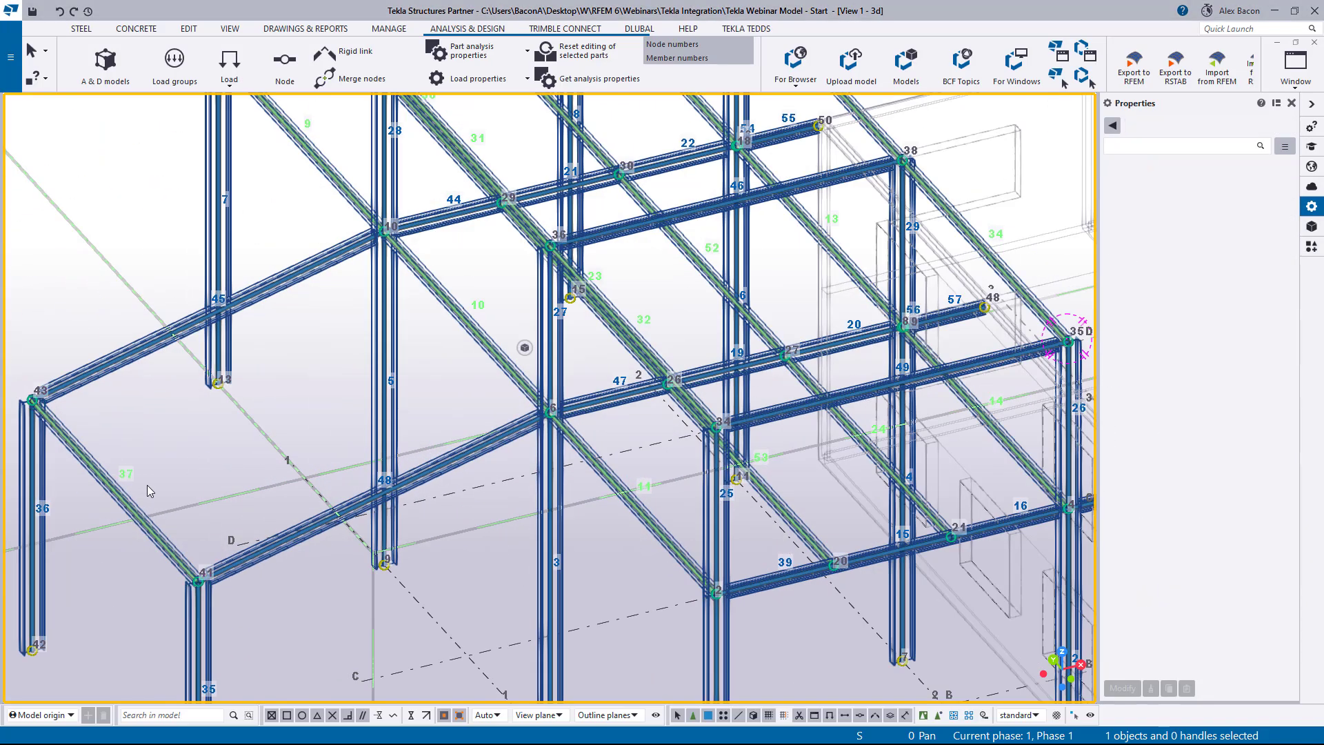
pyautogui.scroll(4, 155, 511)
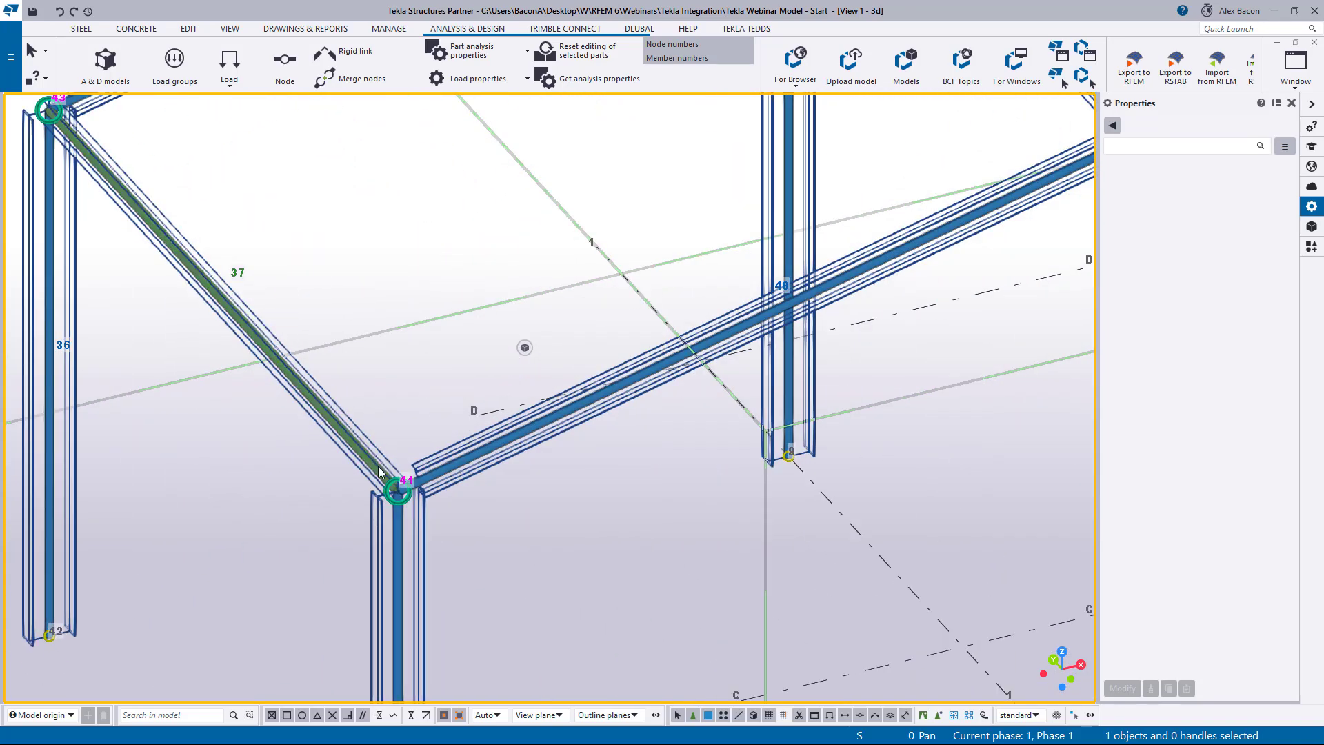
pyautogui.scroll(-5, 339, 428)
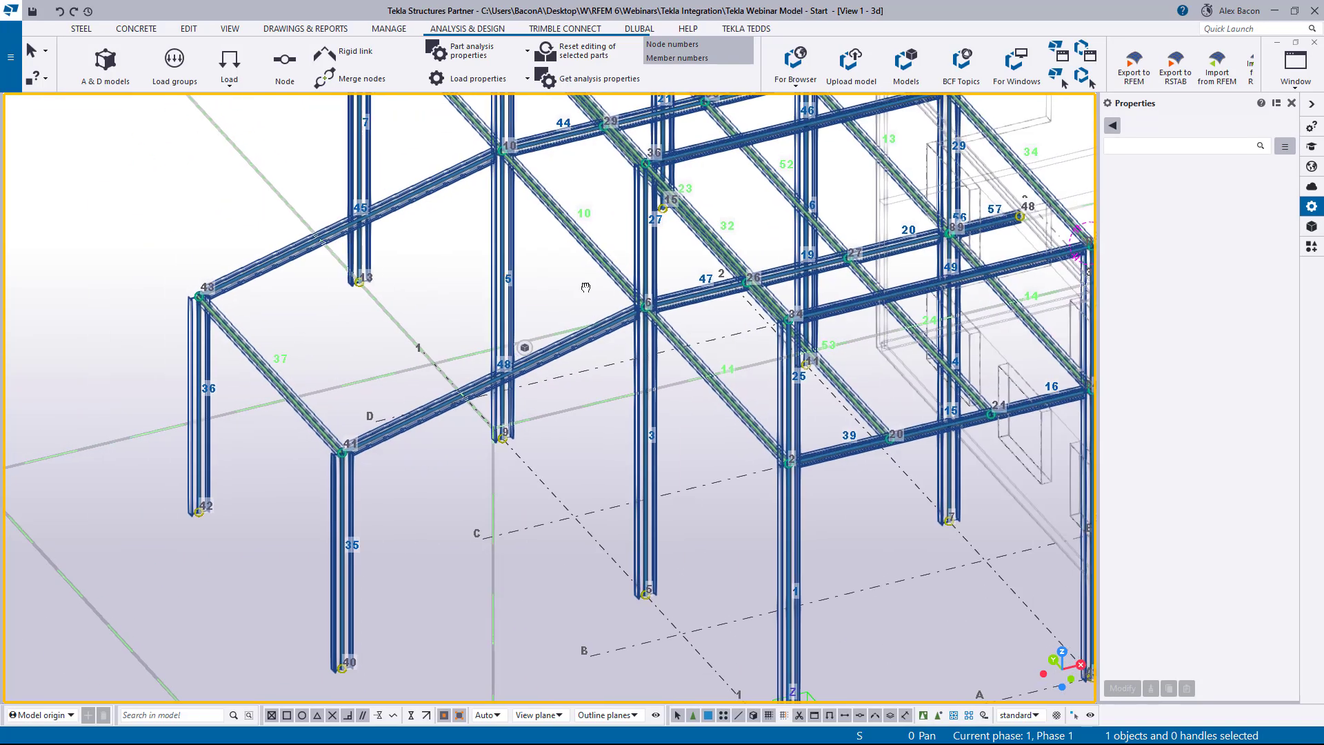
pyautogui.scroll(5, 586, 287)
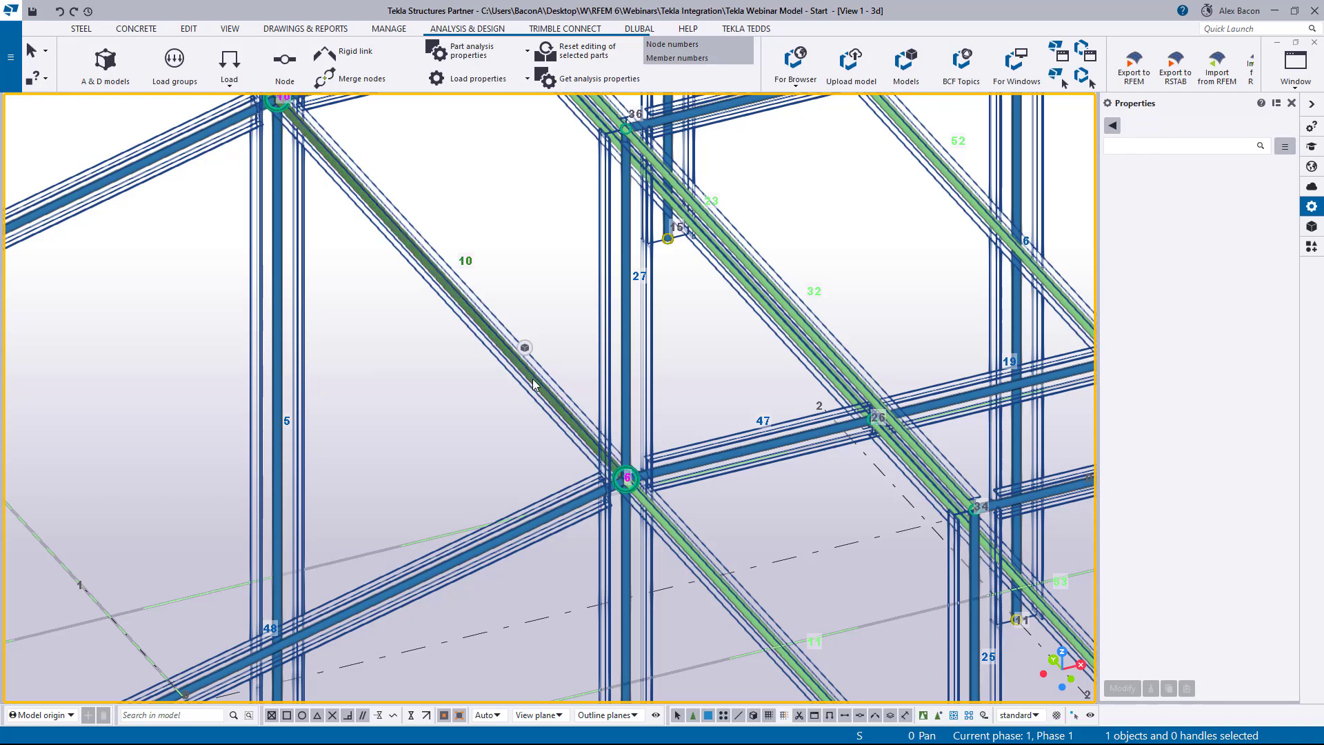
pyautogui.scroll(-8, 533, 384)
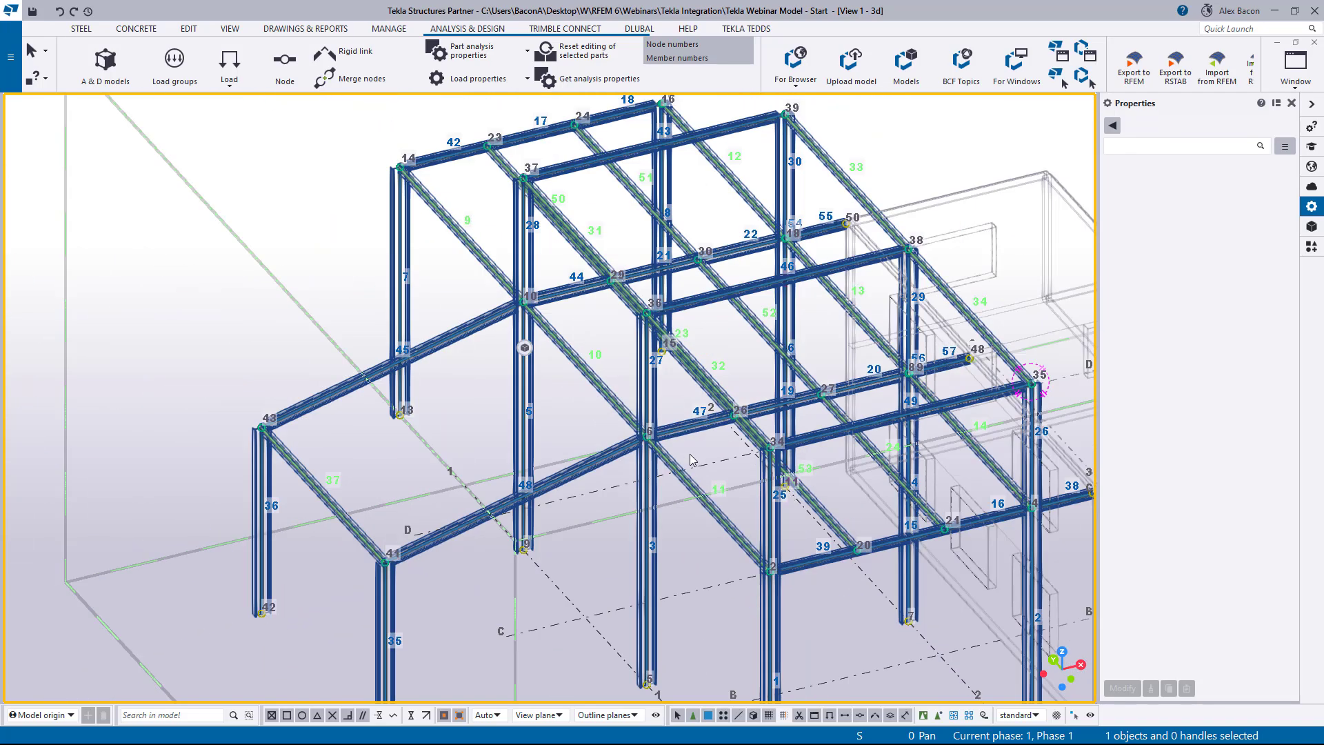
pyautogui.scroll(-3, 690, 453)
pyautogui.keyDown('ctrl'); pyautogui.moveTo(690, 454); pyautogui.dragTo(474, 365, button='middle'); pyautogui.keyUp('ctrl')
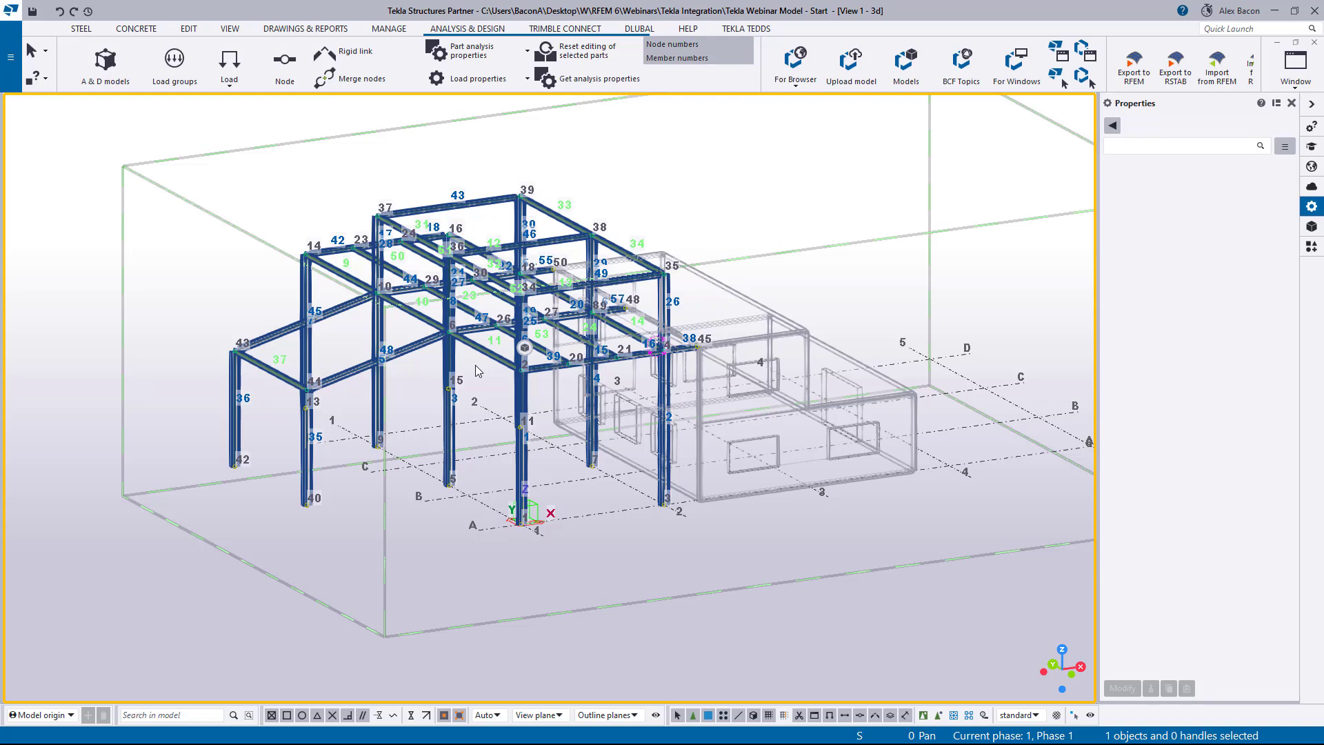
pyautogui.keyDown('ctrl'); pyautogui.moveTo(565, 441); pyautogui.dragTo(504, 409, button='middle'); pyautogui.keyUp('ctrl')
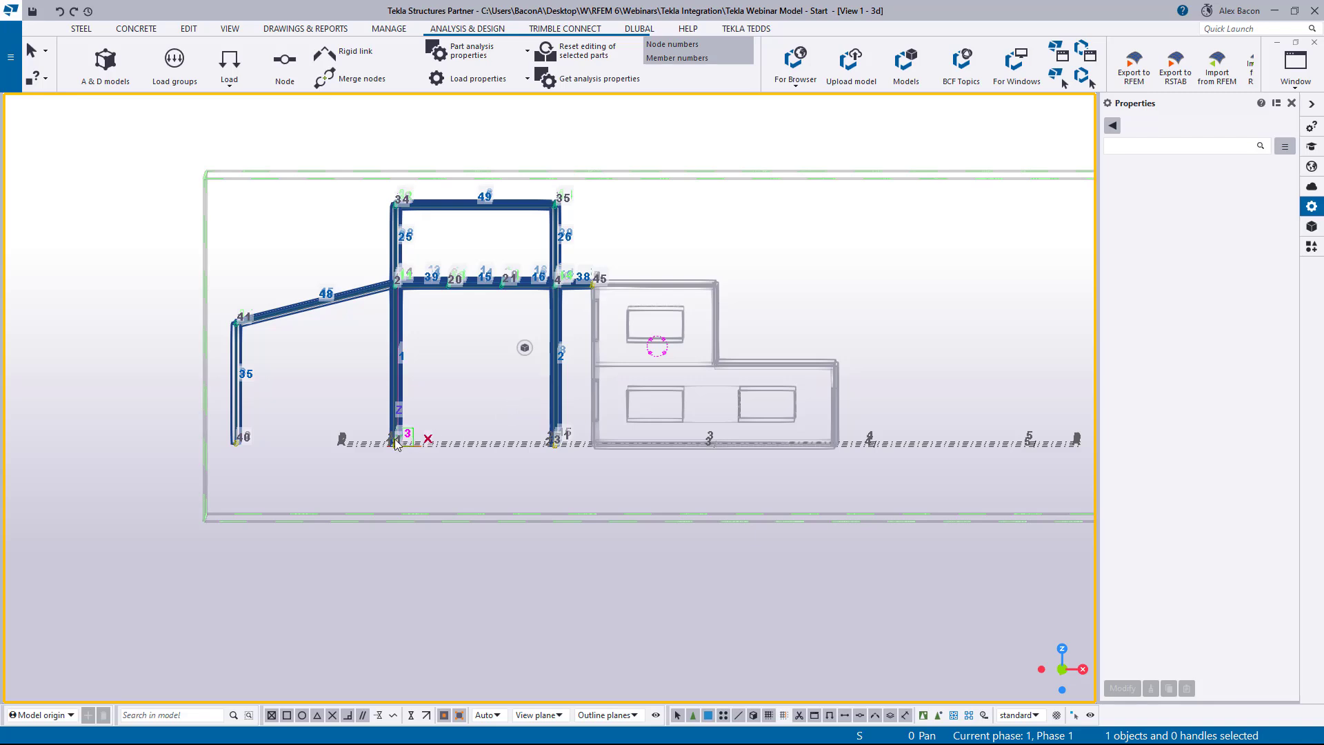
# Open the analysis properties of steel column member 1 at grid A-1 and review its start and end releases.
pyautogui.scroll(3, 388, 438)
pyautogui.keyDown('ctrl'); pyautogui.moveTo(428, 357); pyautogui.dragTo(520, 400, button='middle'); pyautogui.keyUp('ctrl')
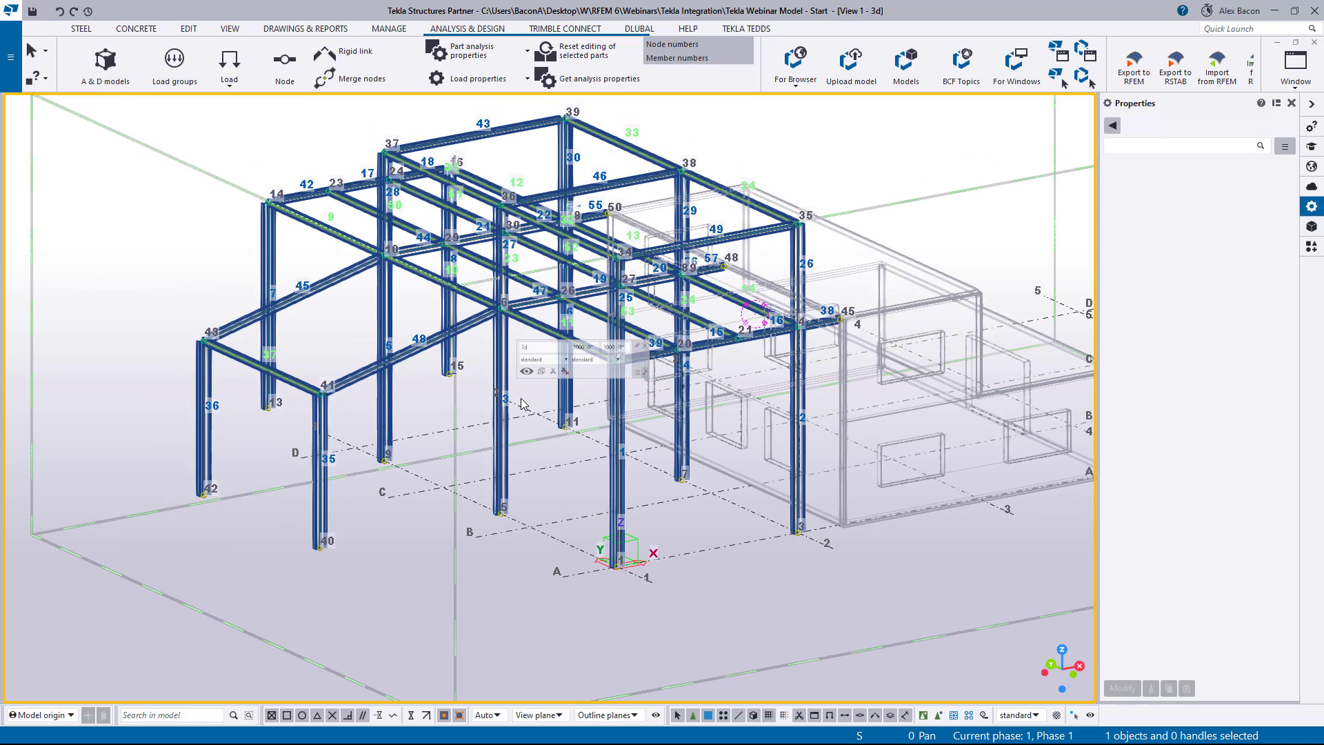
pyautogui.doubleClick(618, 481)
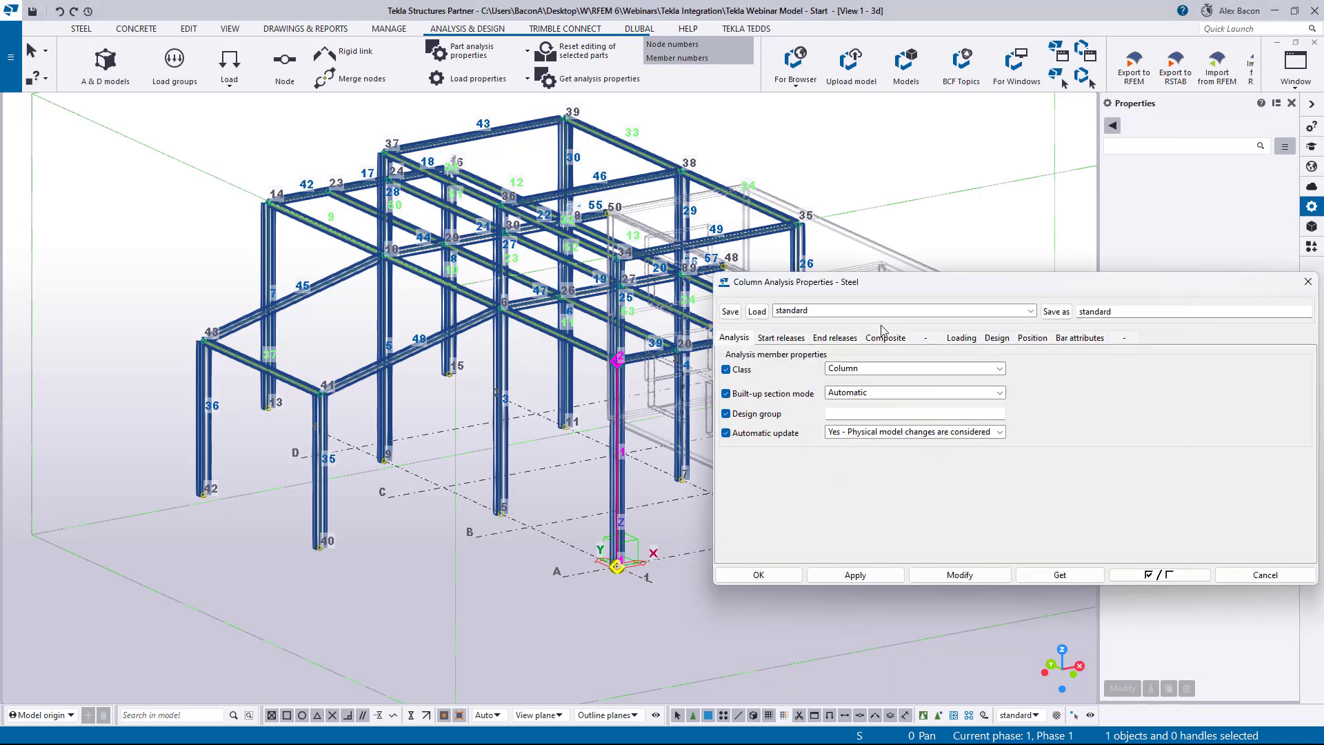
pyautogui.moveTo(860, 289); pyautogui.dragTo(728, 283)
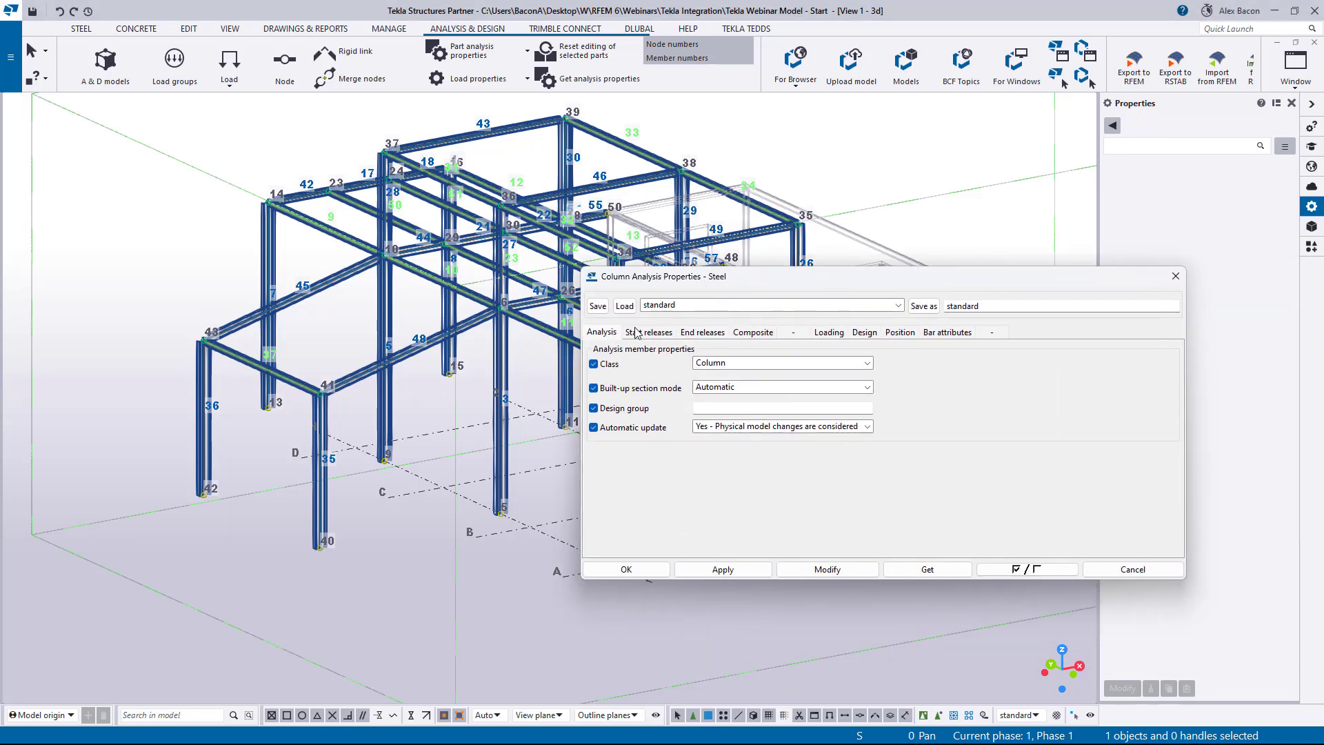
pyautogui.moveTo(645, 277); pyautogui.dragTo(758, 299)
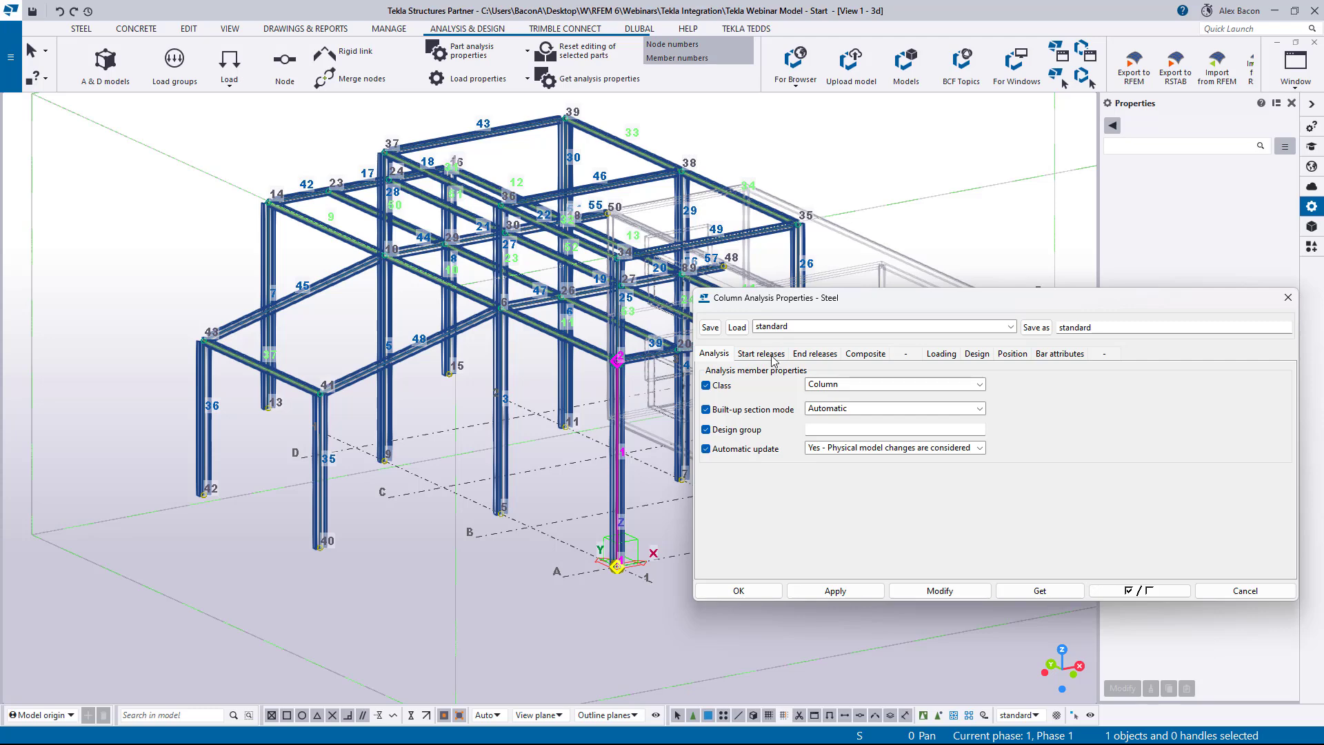
pyautogui.click(761, 354)
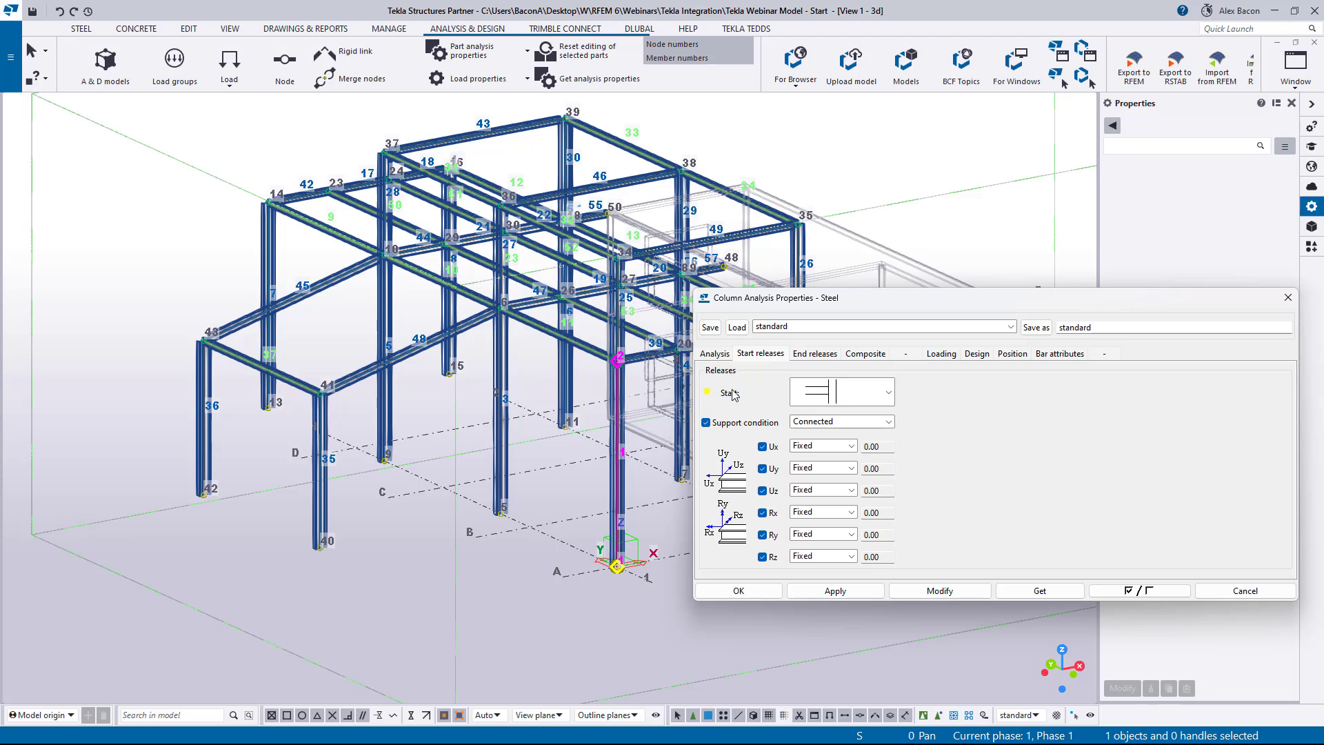
pyautogui.click(812, 355)
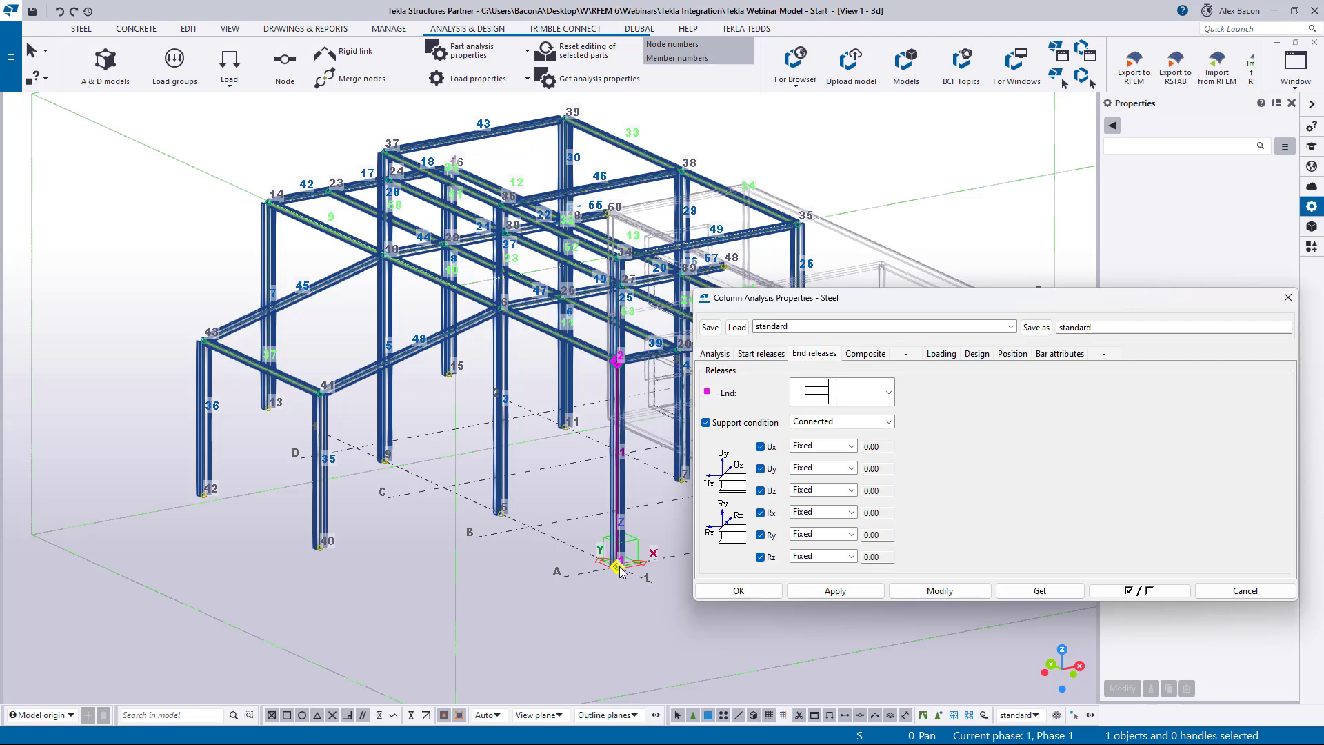
pyautogui.click(752, 357)
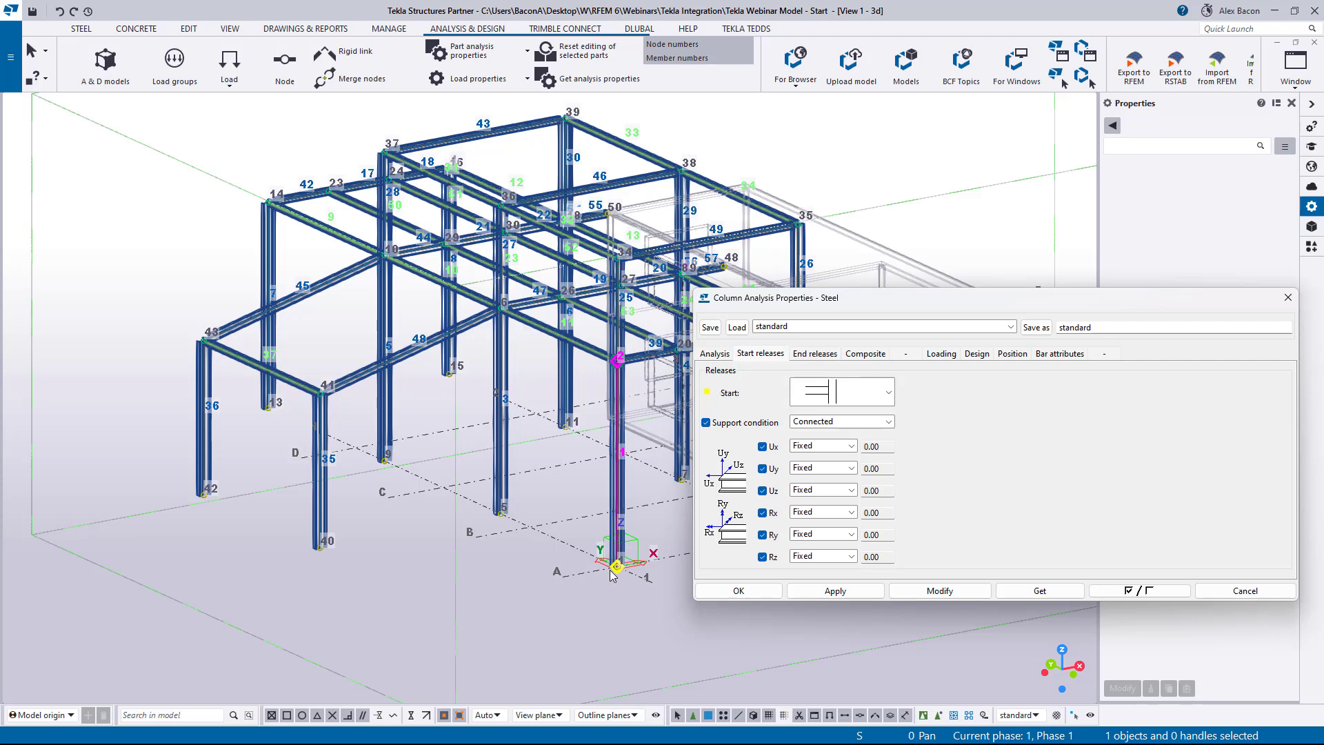
# Set the column's start support condition to Supported with a pinned support, and make the Rz rotation Fixed.
pyautogui.click(819, 422)
pyautogui.click(818, 448)
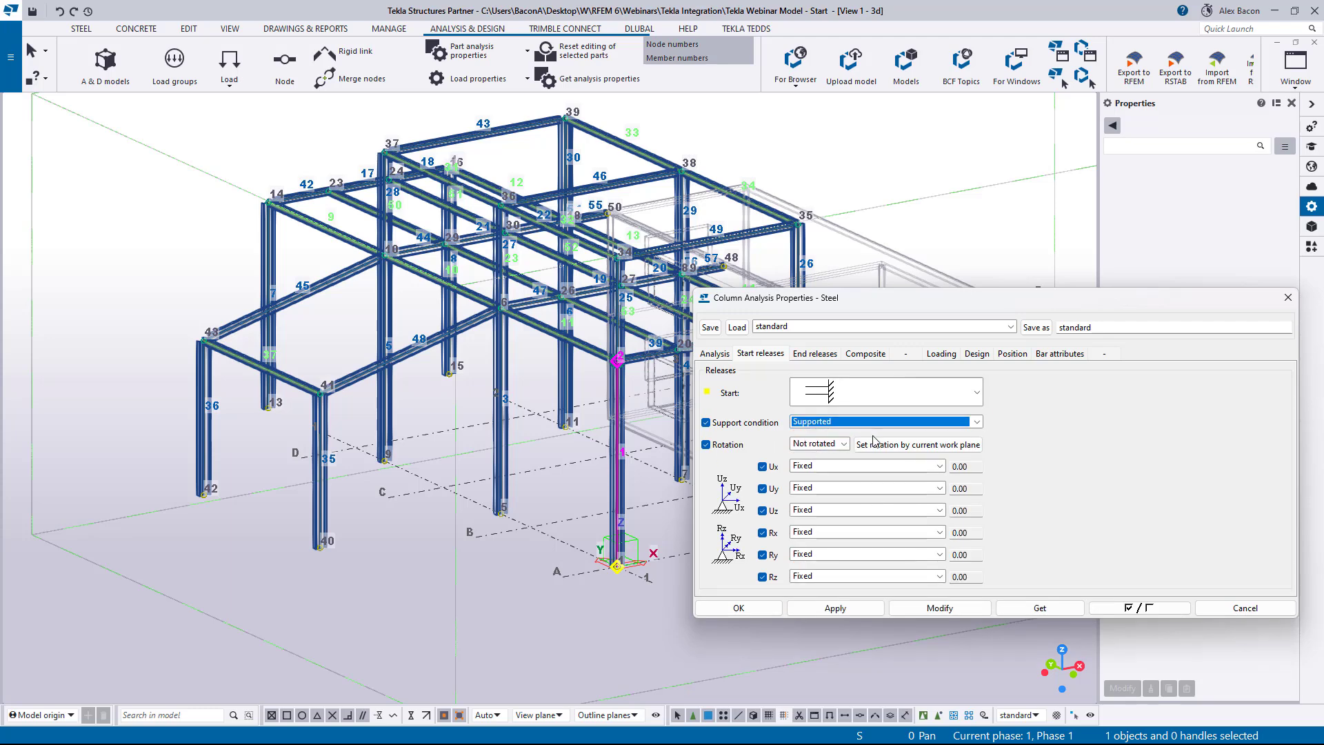
pyautogui.click(978, 393)
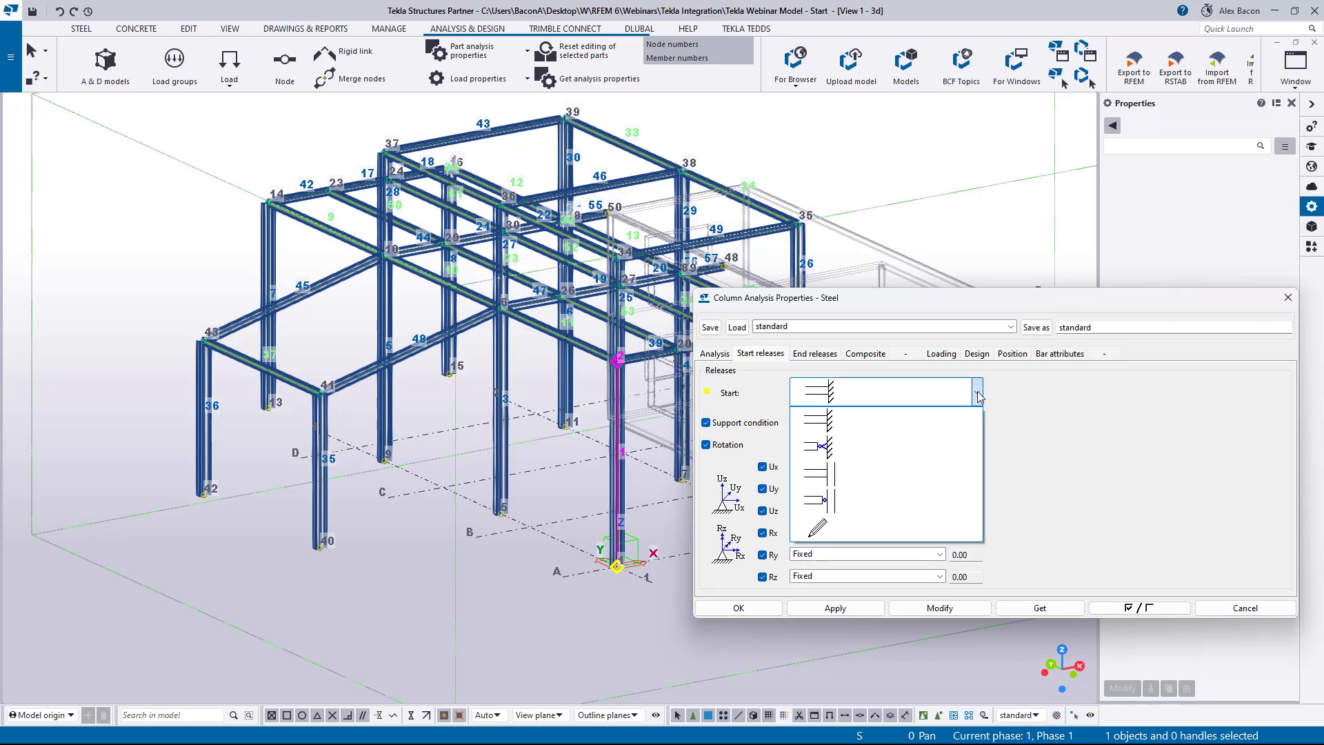
pyautogui.click(858, 447)
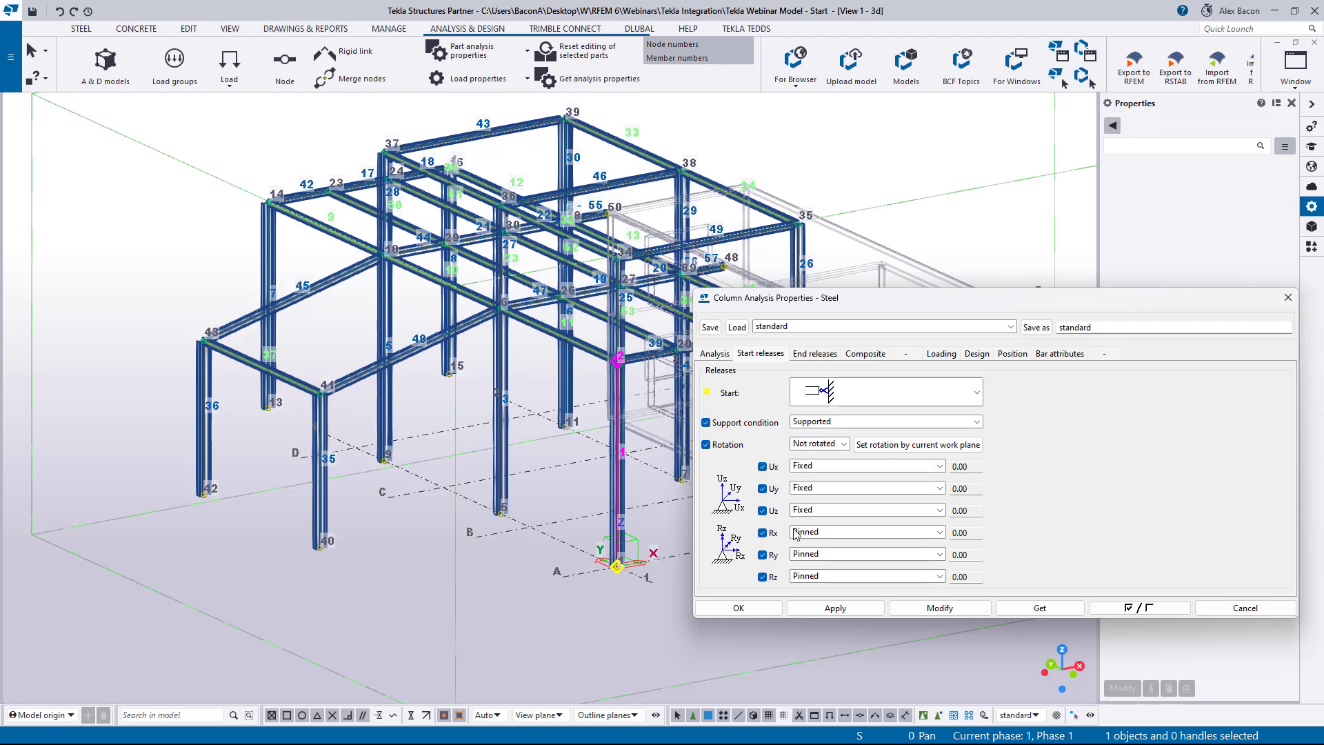
pyautogui.click(829, 577)
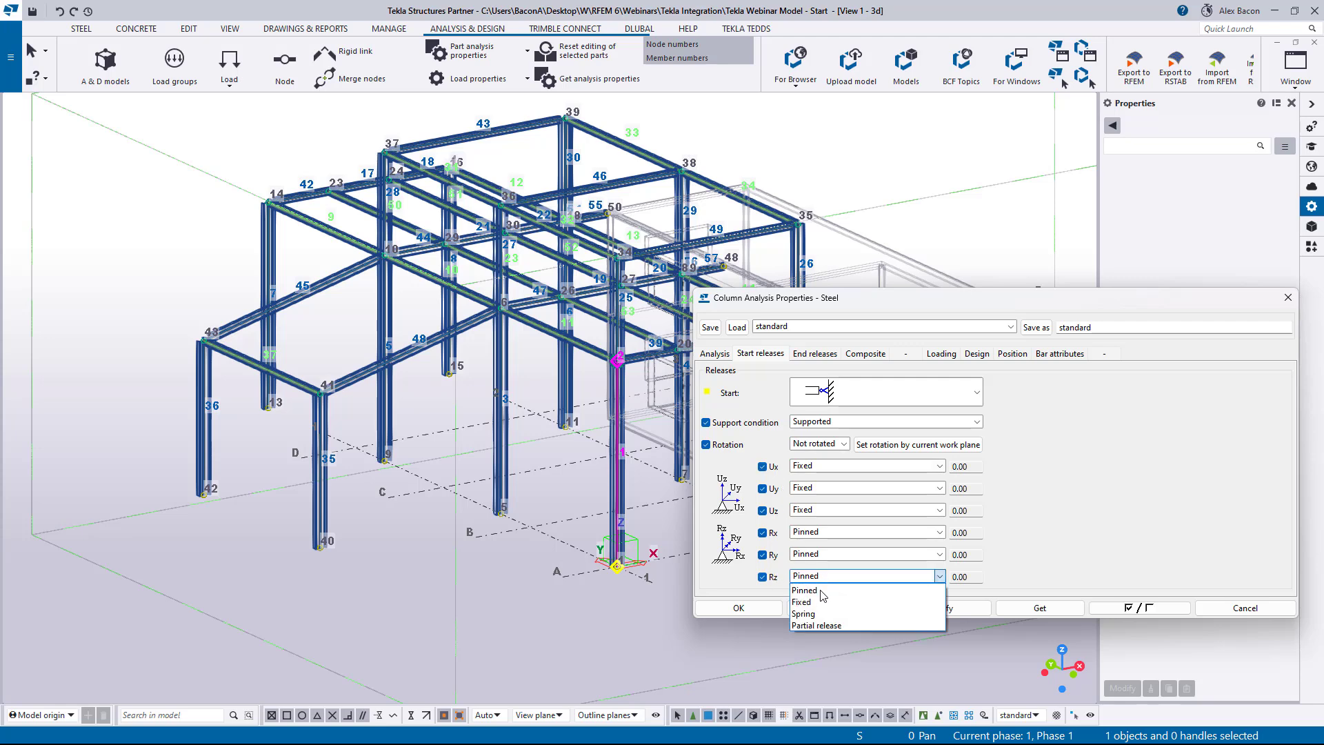
pyautogui.click(818, 603)
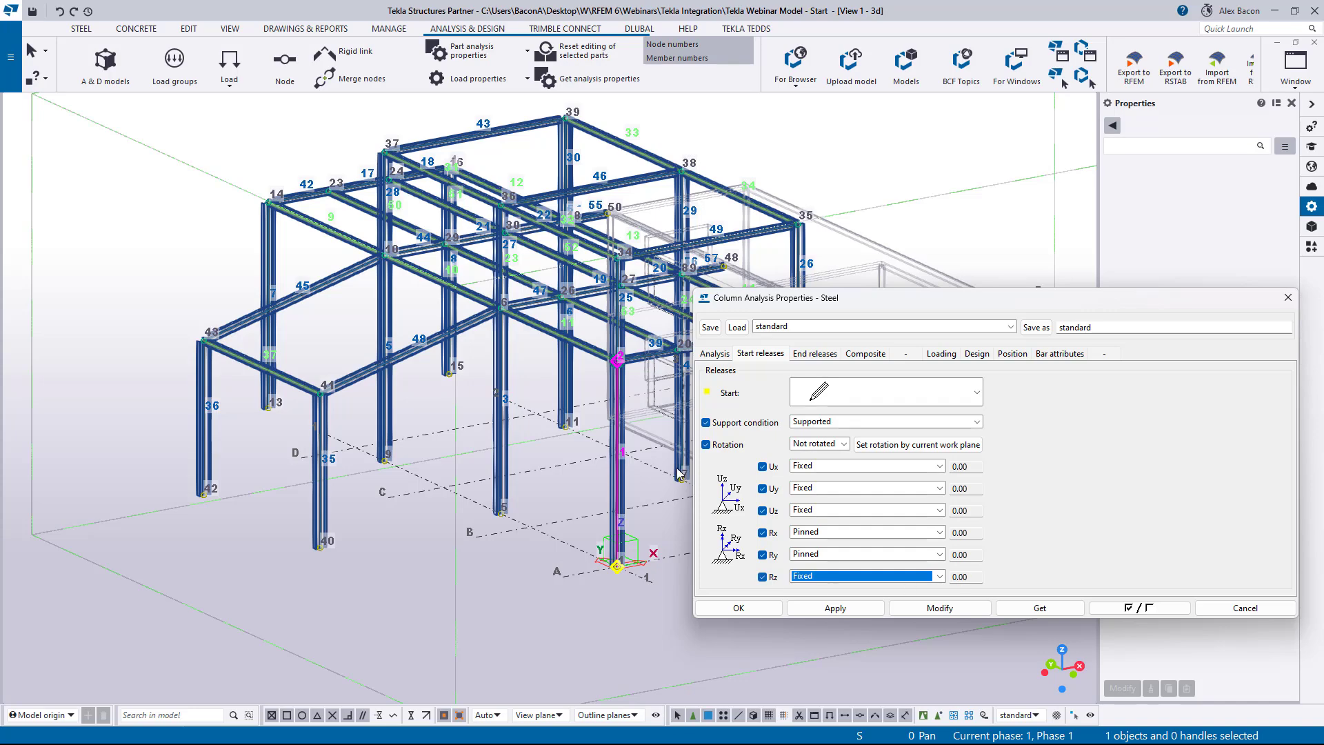
# Select all ten ground-level steel columns, apply the start support settings to them, close the properties and clear the selection.
pyautogui.scroll(-1, 636, 485)
pyautogui.moveTo(671, 551); pyautogui.dragTo(427, 567, button='middle')
pyautogui.click(470, 619)
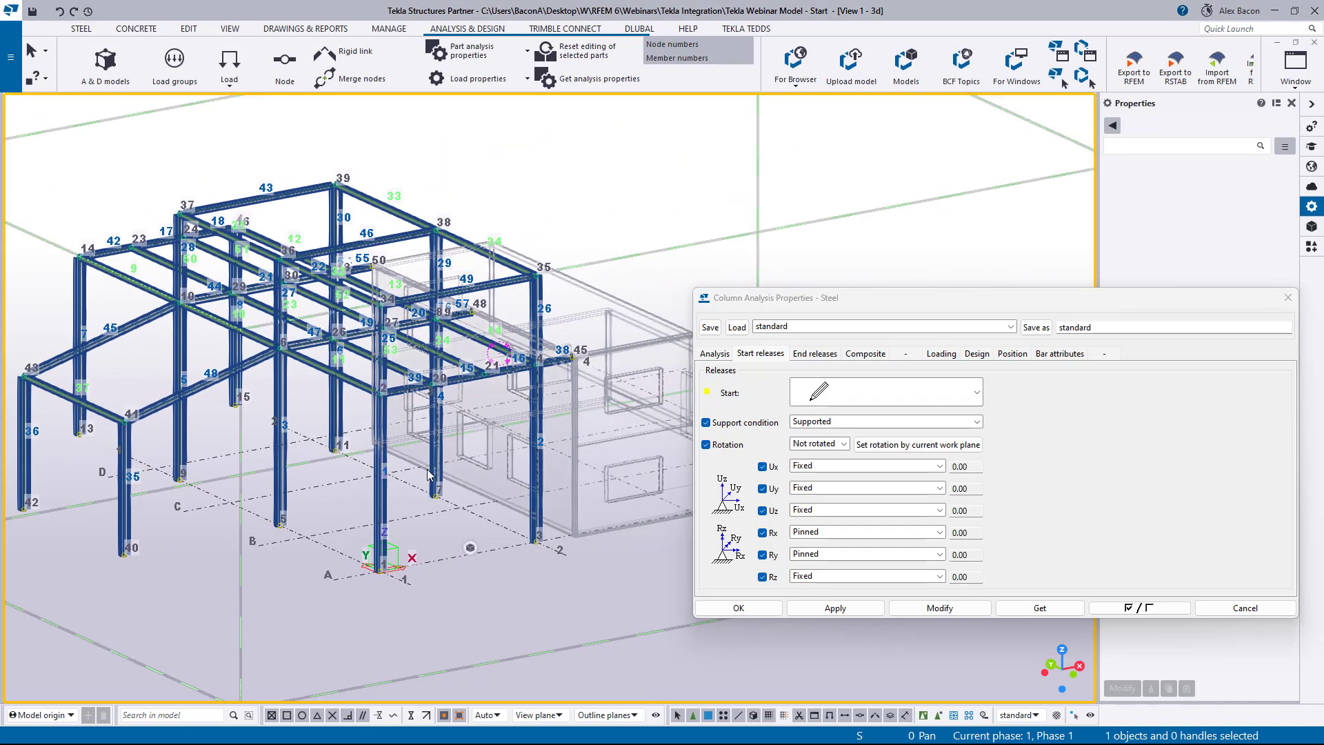
pyautogui.keyDown('ctrl'); pyautogui.moveTo(428, 474); pyautogui.dragTo(435, 436, button='middle'); pyautogui.keyUp('ctrl')
pyautogui.moveTo(487, 374); pyautogui.dragTo(78, 415)
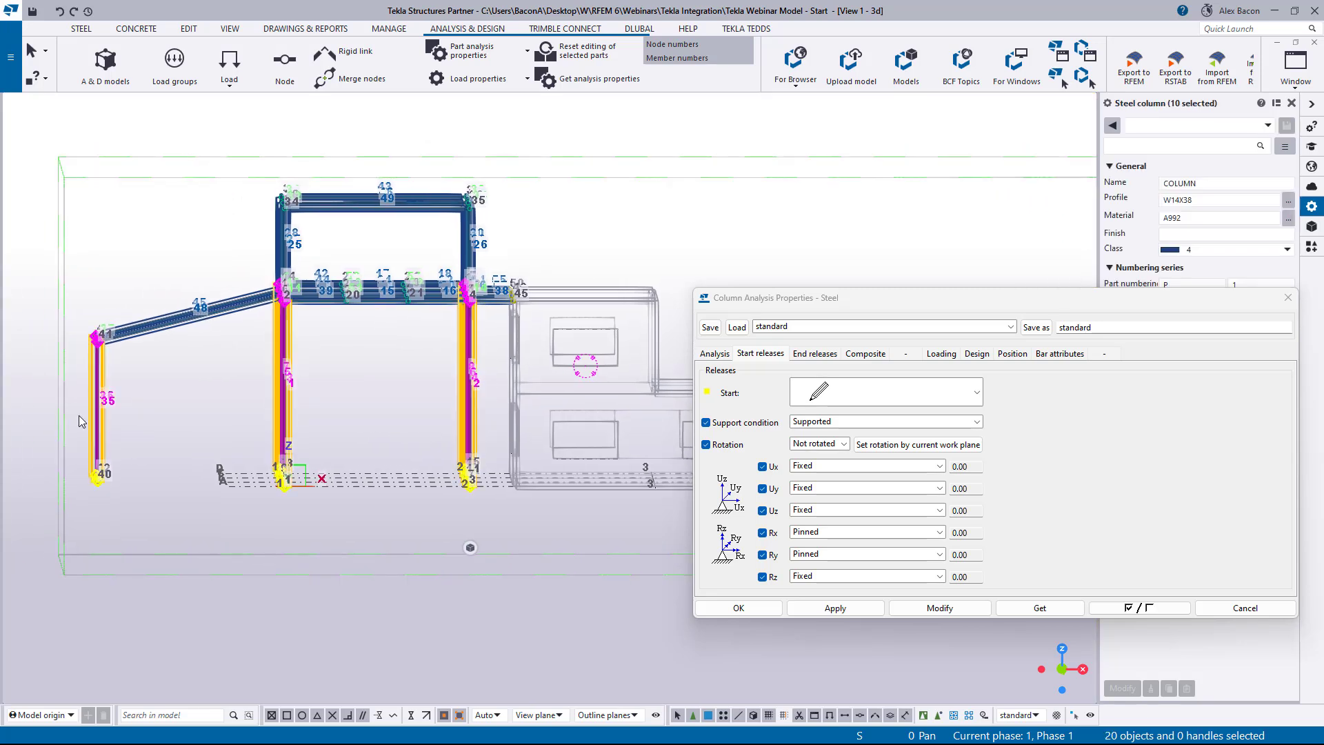
pyautogui.click(939, 608)
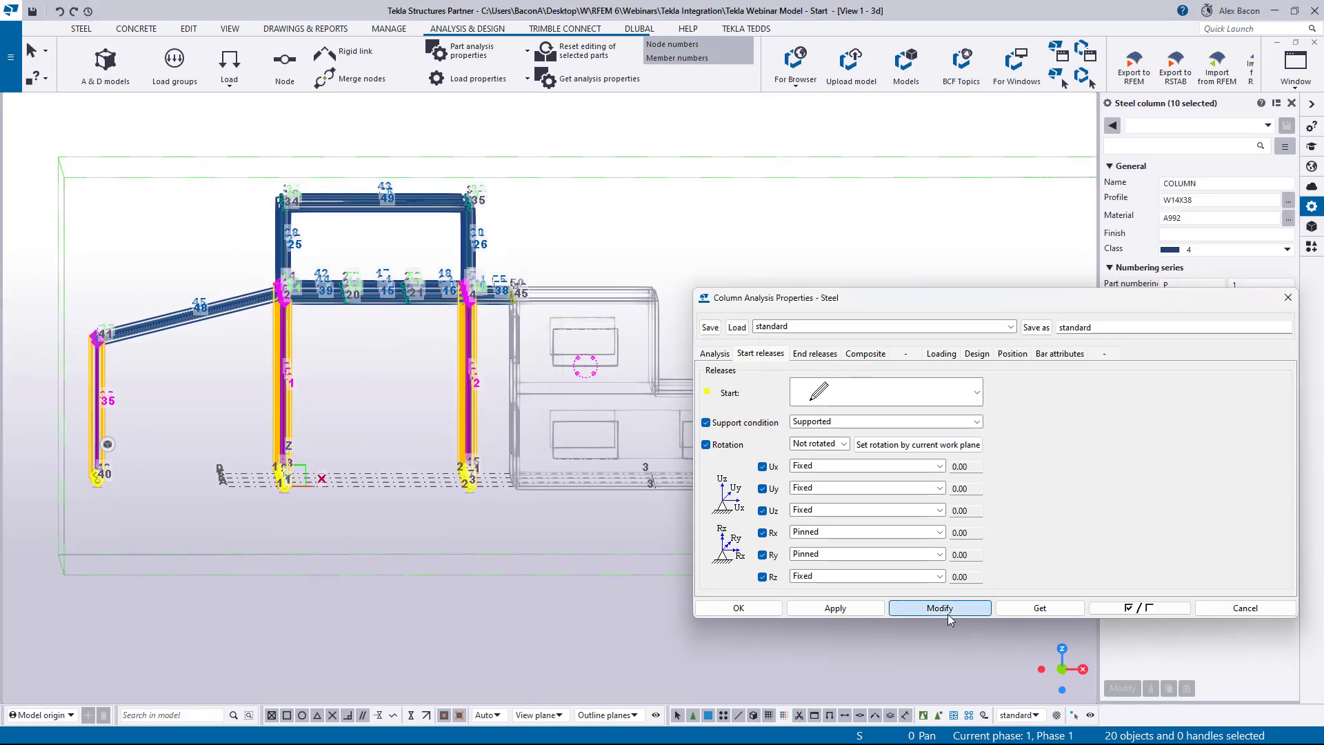
pyautogui.click(742, 608)
pyautogui.click(310, 510)
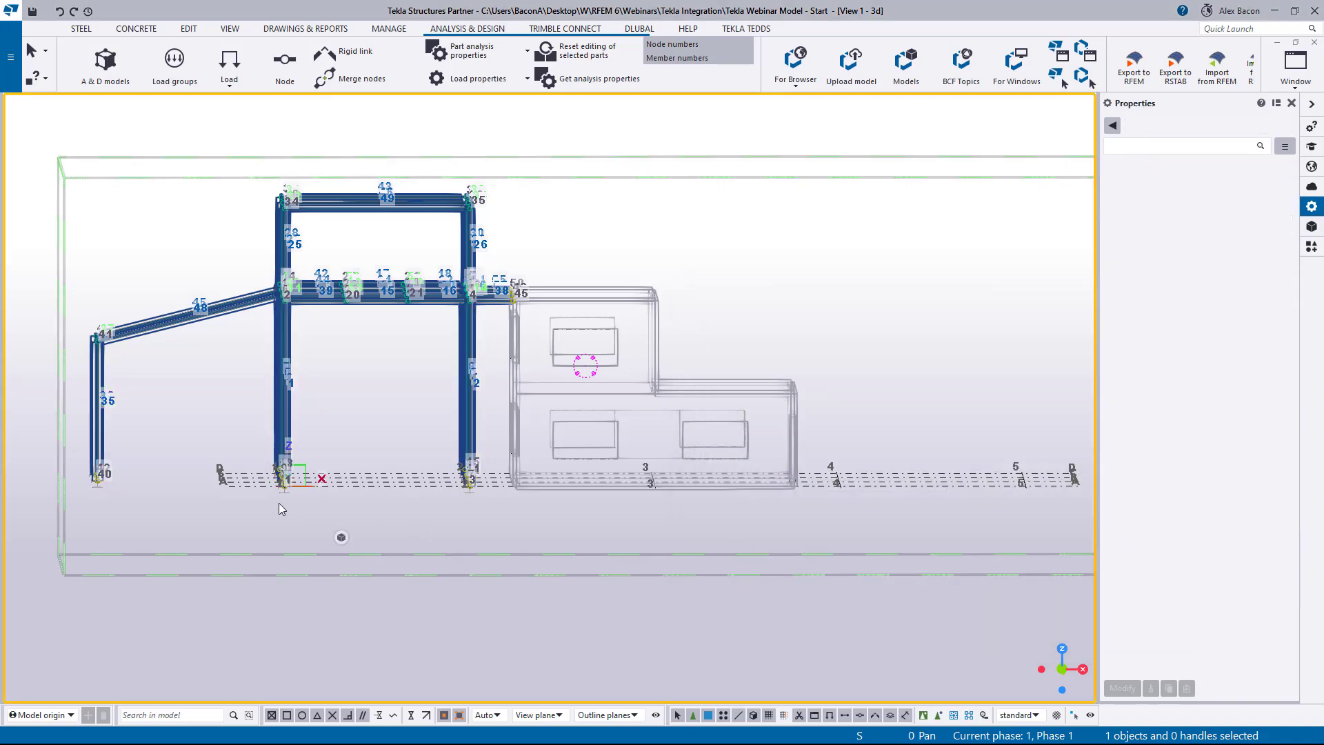
# Inspect the support symbols at the column bases and review the analysis node properties of node 1, closing them unchanged.
pyautogui.keyDown('ctrl'); pyautogui.moveTo(281, 503); pyautogui.dragTo(367, 538, button='middle'); pyautogui.keyUp('ctrl')
pyautogui.scroll(1, 501, 583)
pyautogui.scroll(2, 501, 582)
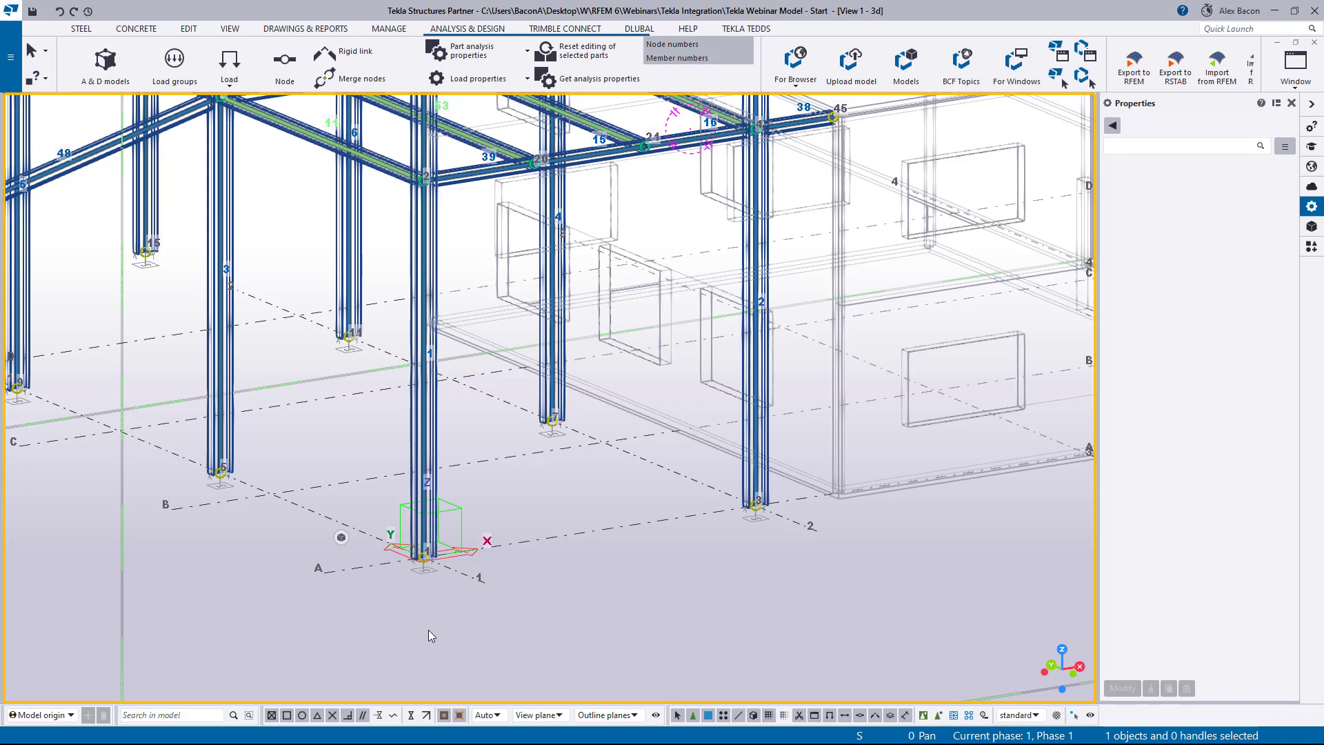
pyautogui.scroll(-3, 453, 580)
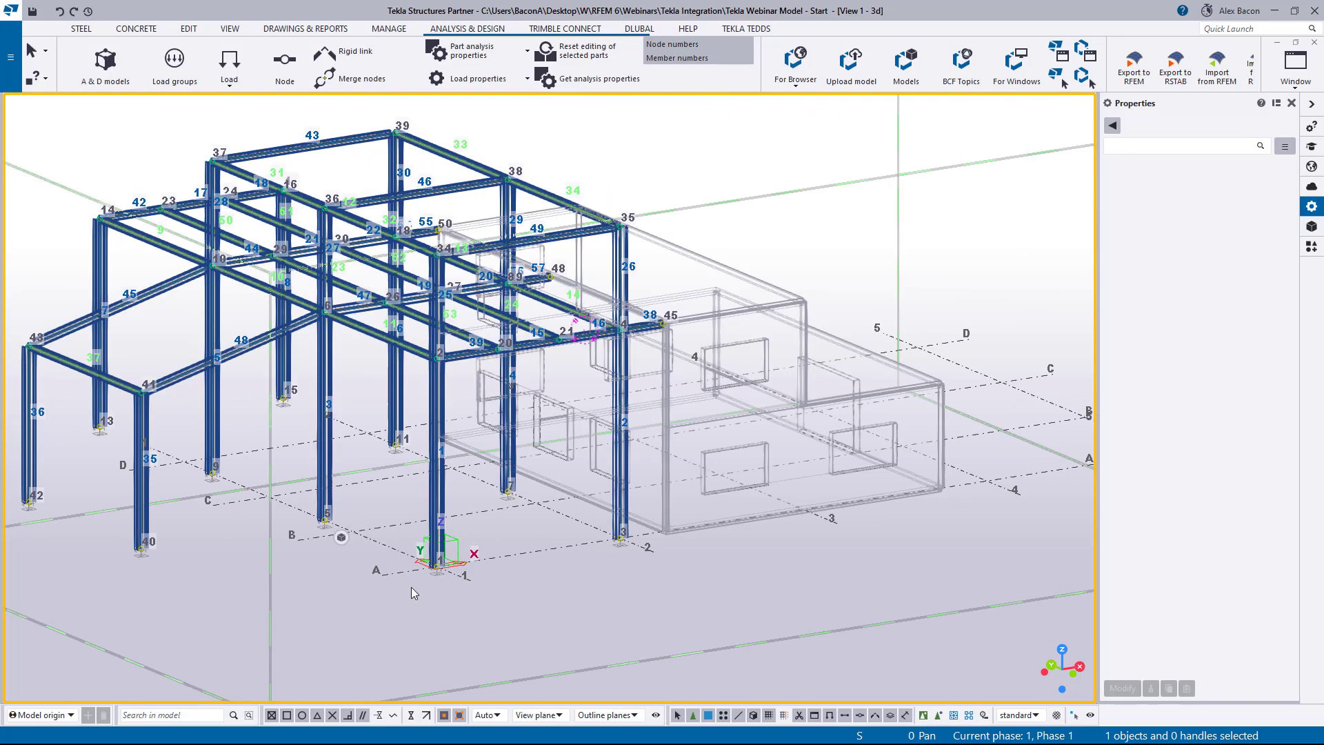
pyautogui.scroll(3, 429, 588)
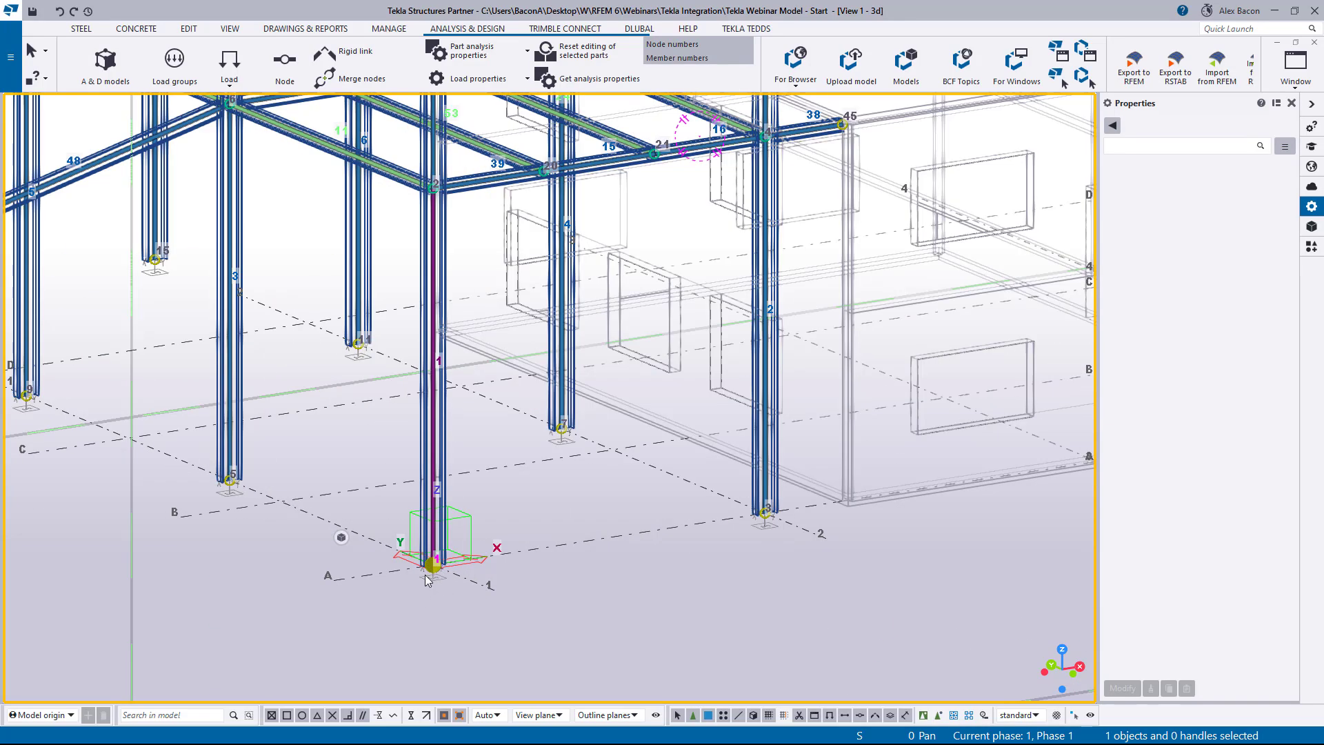
pyautogui.scroll(2, 426, 576)
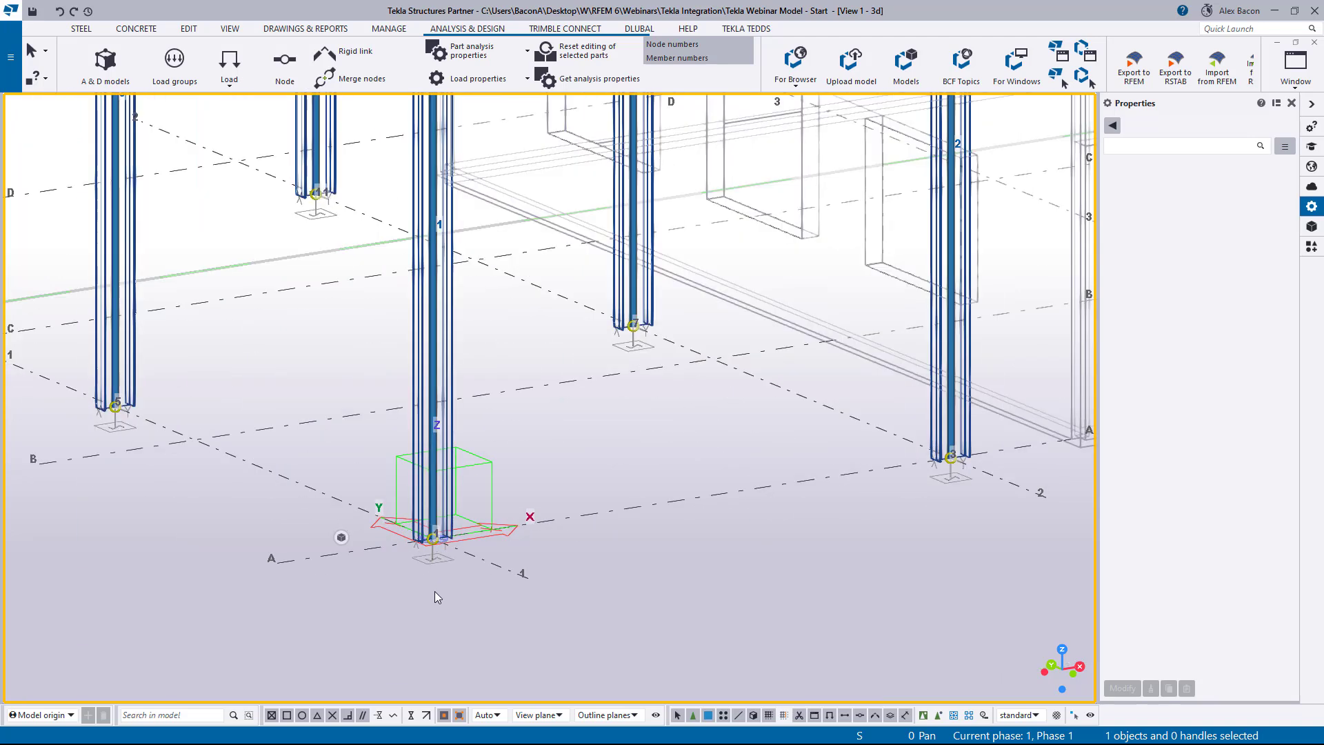
pyautogui.doubleClick(435, 543)
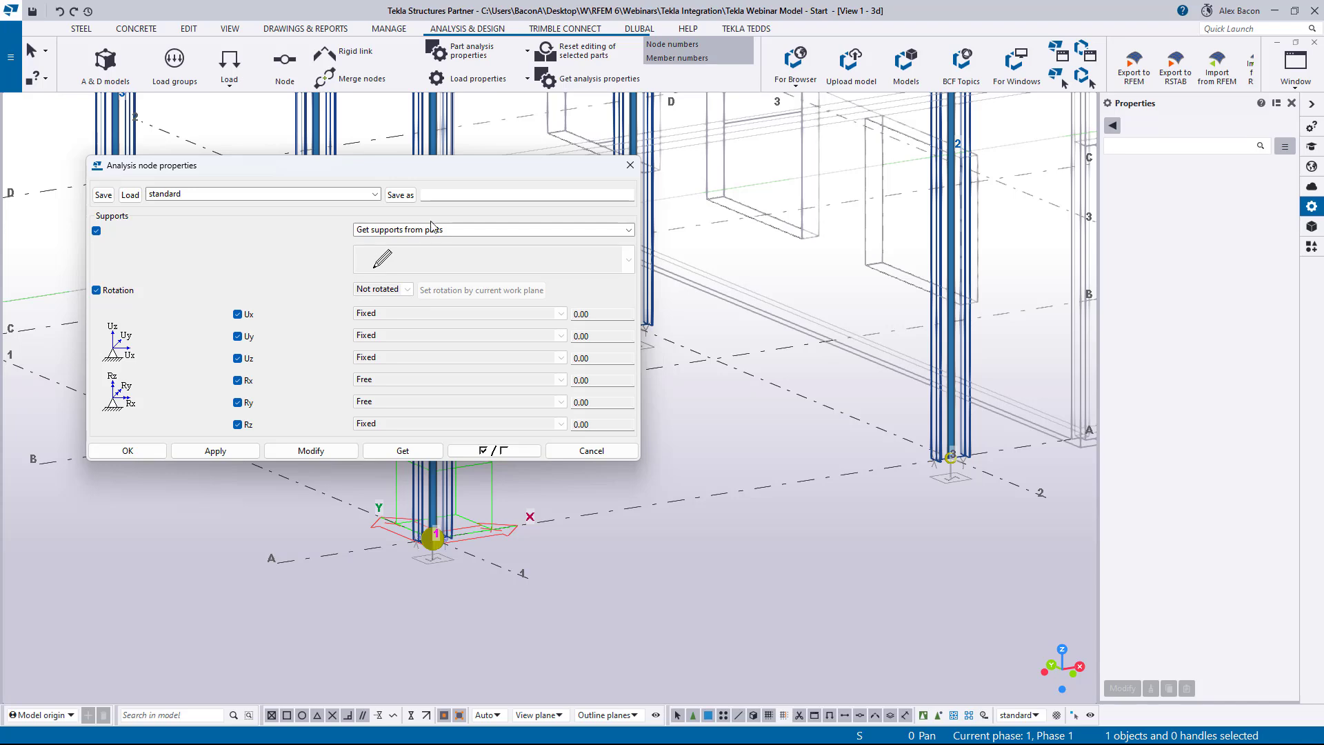
pyautogui.click(629, 165)
pyautogui.scroll(-8, 609, 462)
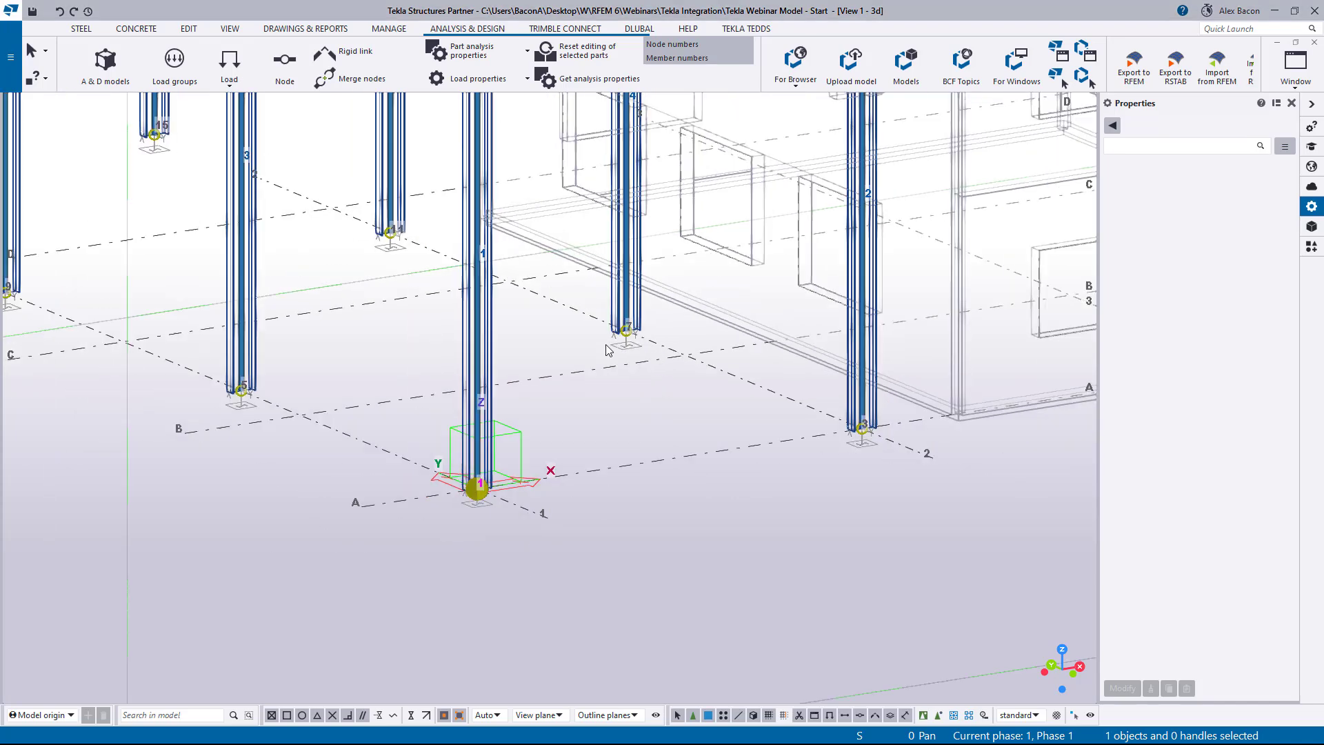
# Review the start release and support options of the column at grid A-1, then close its analysis properties unchanged.
pyautogui.moveTo(609, 457); pyautogui.dragTo(578, 511, button='middle')
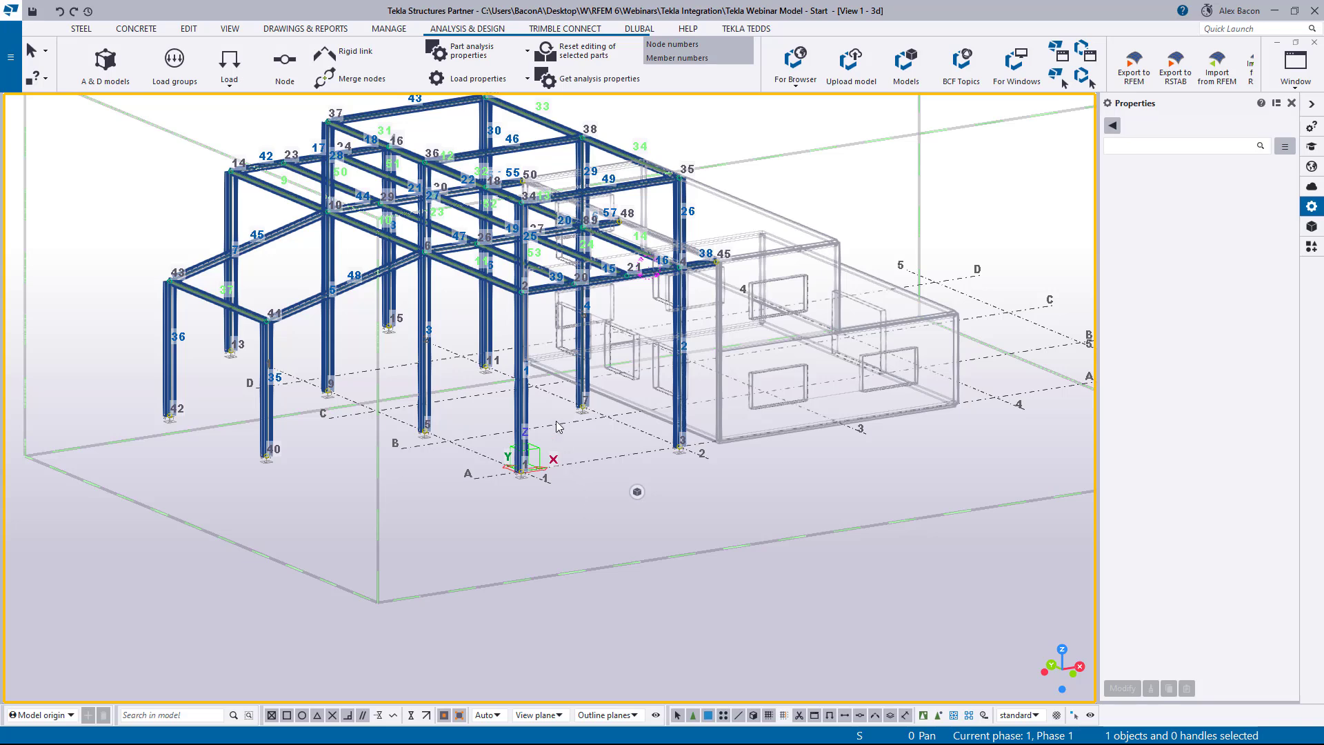
pyautogui.doubleClick(524, 399)
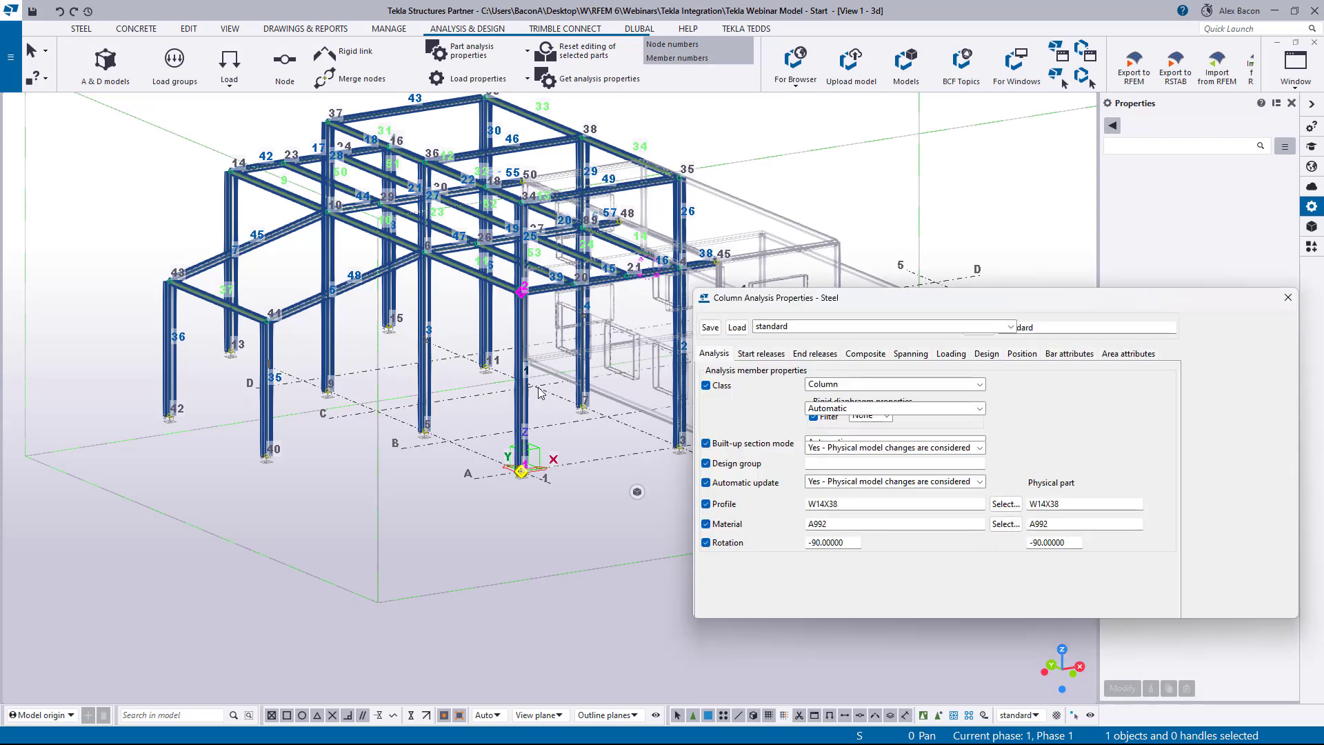
pyautogui.click(511, 366)
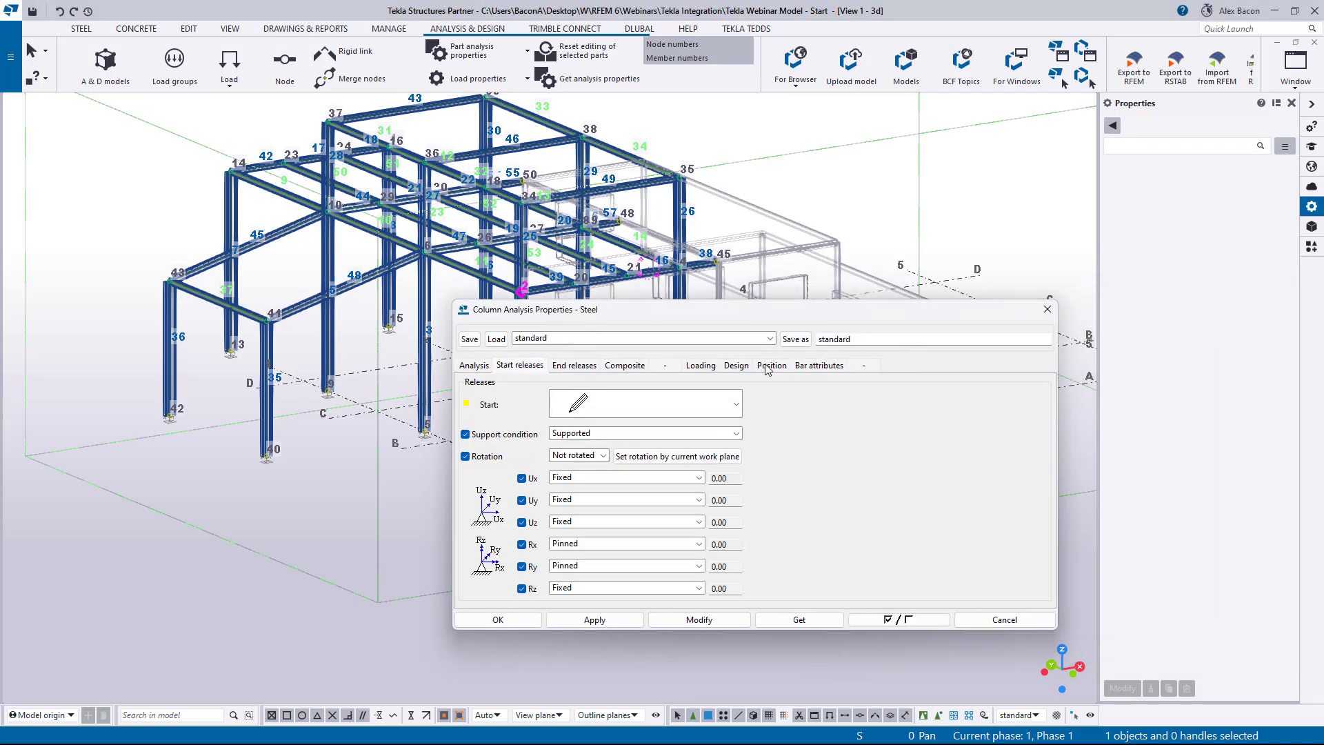
pyautogui.click(646, 409)
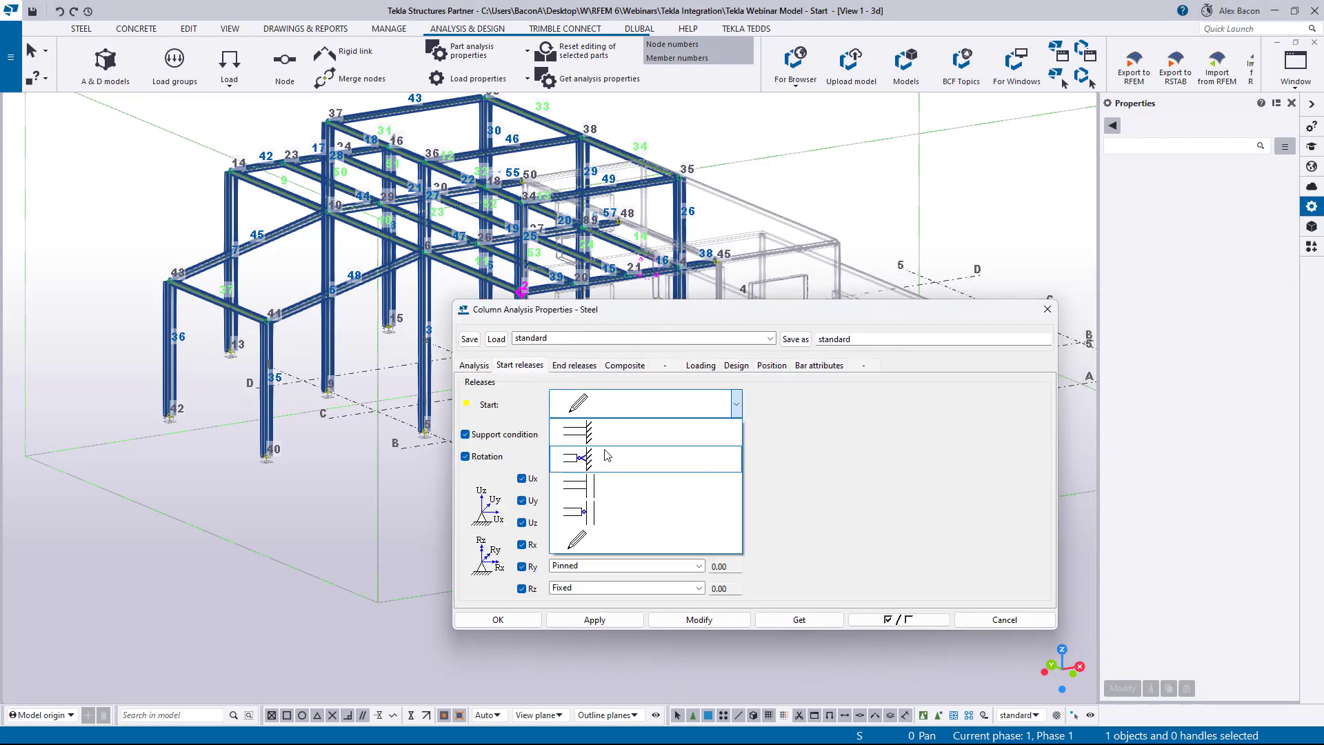
pyautogui.click(842, 355)
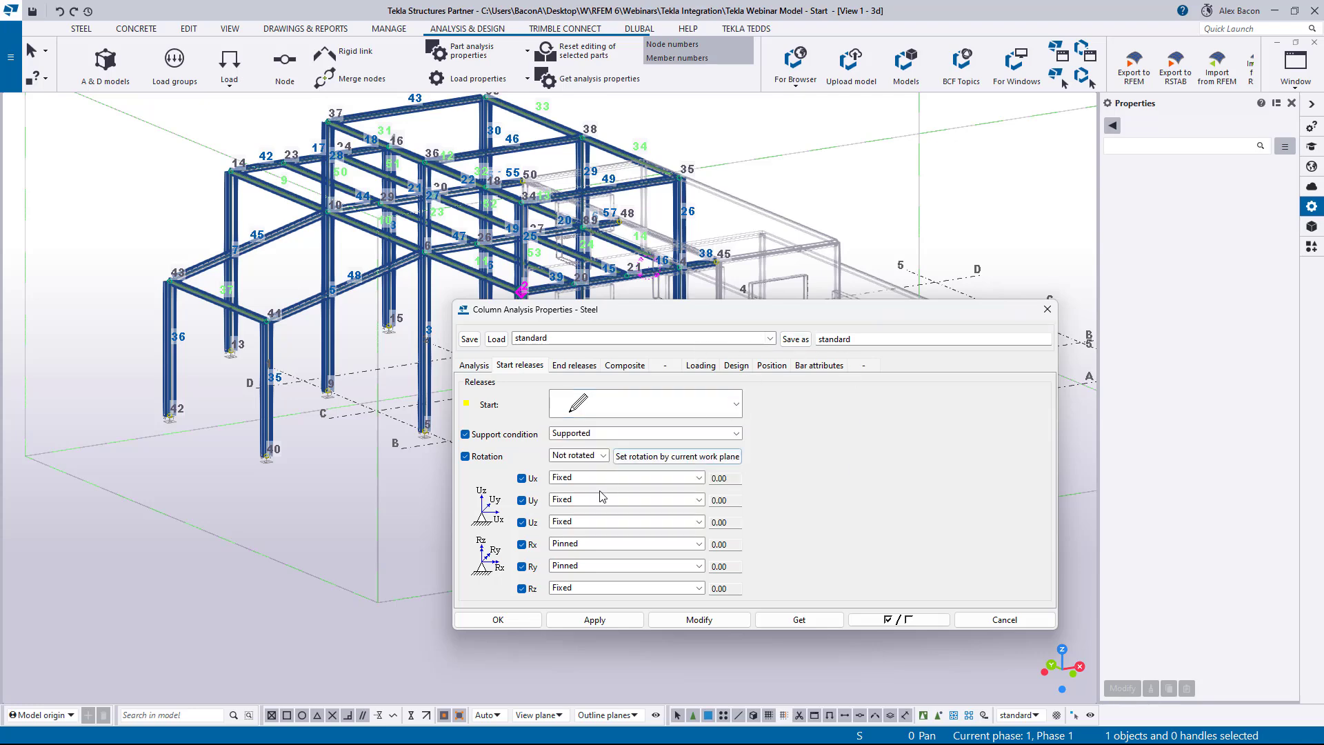
pyautogui.doubleClick(802, 343)
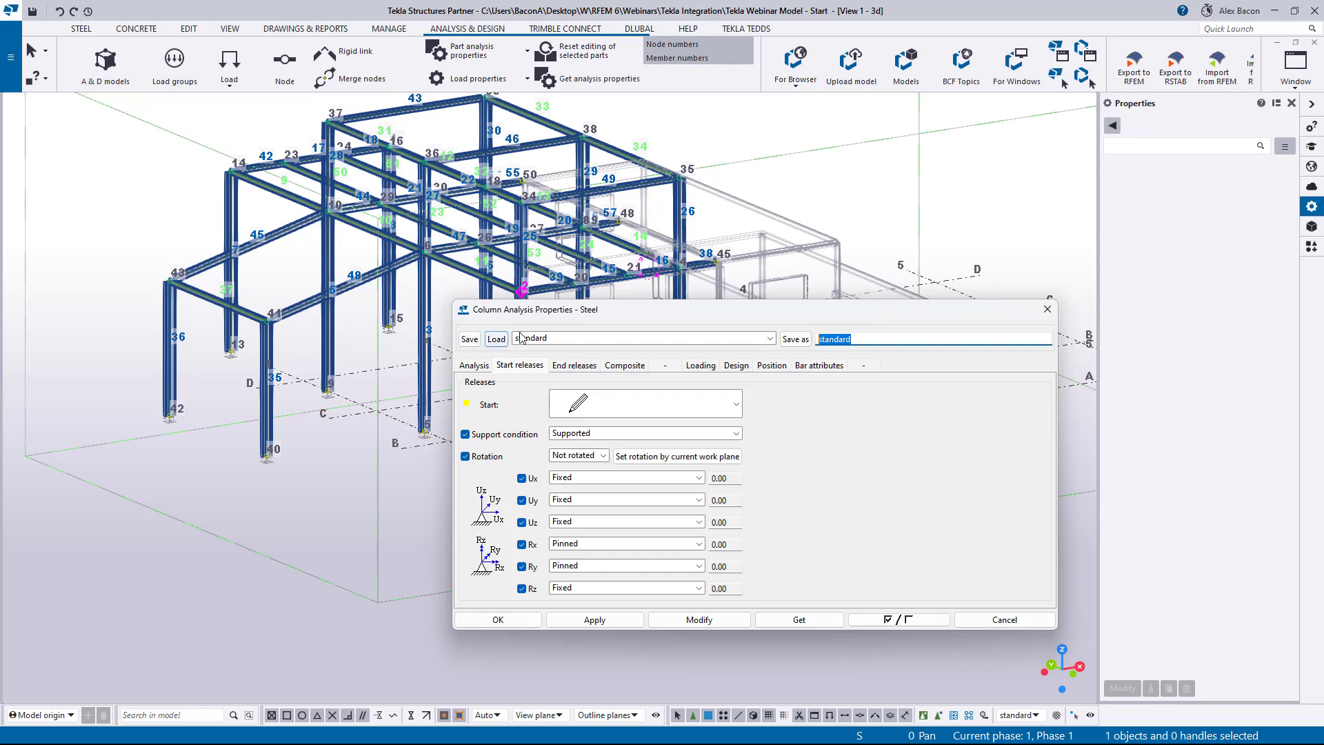
pyautogui.moveTo(693, 322); pyautogui.dragTo(525, 312)
pyautogui.click(882, 302)
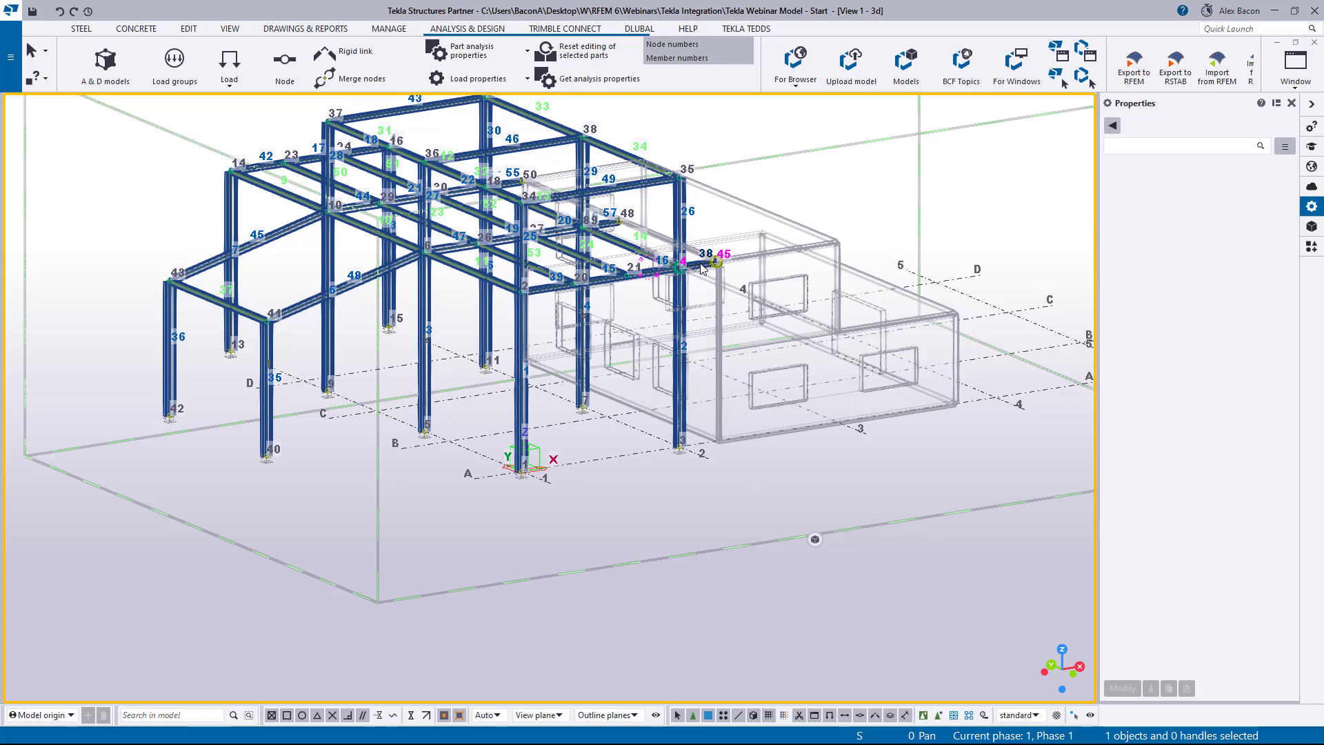
# Open the analysis properties of beam member 38 and set its end release to a pinned support.
pyautogui.keyDown('ctrl'); pyautogui.moveTo(700, 269); pyautogui.dragTo(607, 383, button='middle'); pyautogui.keyUp('ctrl')
pyautogui.scroll(3, 547, 237)
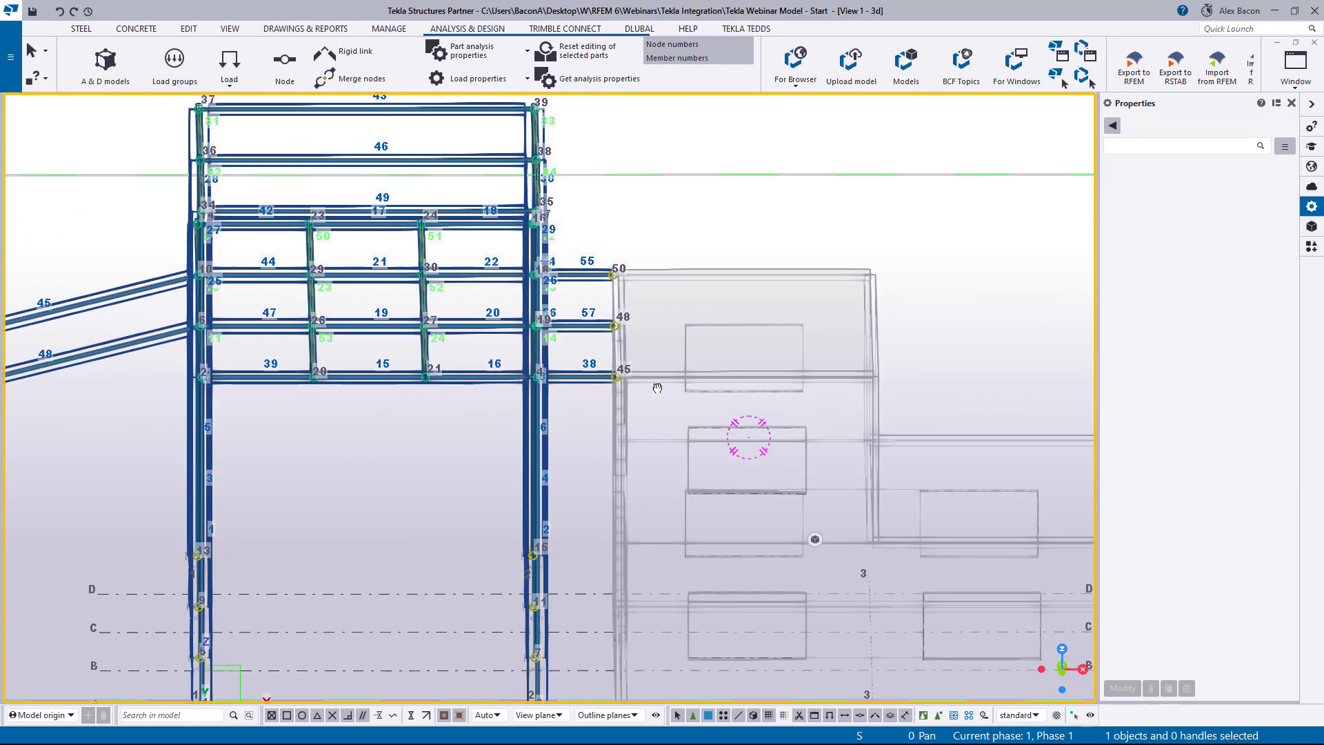
pyautogui.doubleClick(598, 379)
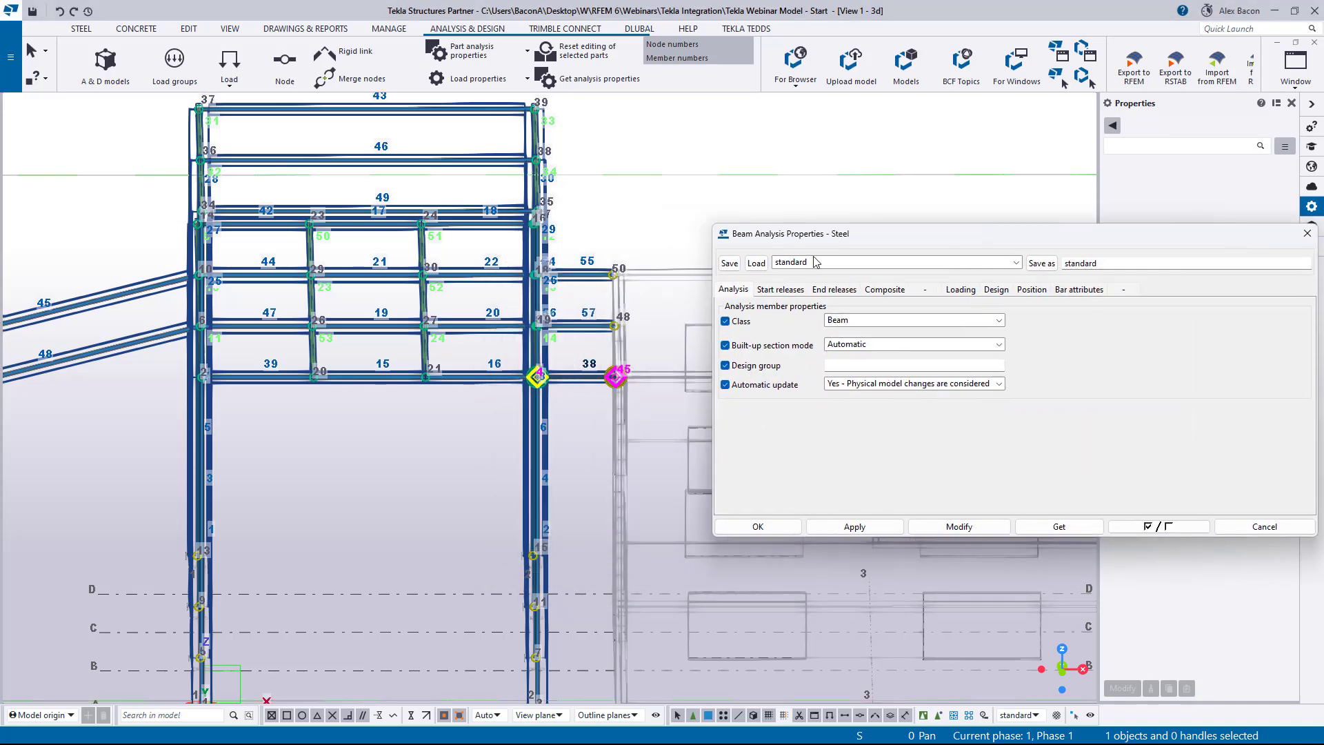
pyautogui.click(821, 291)
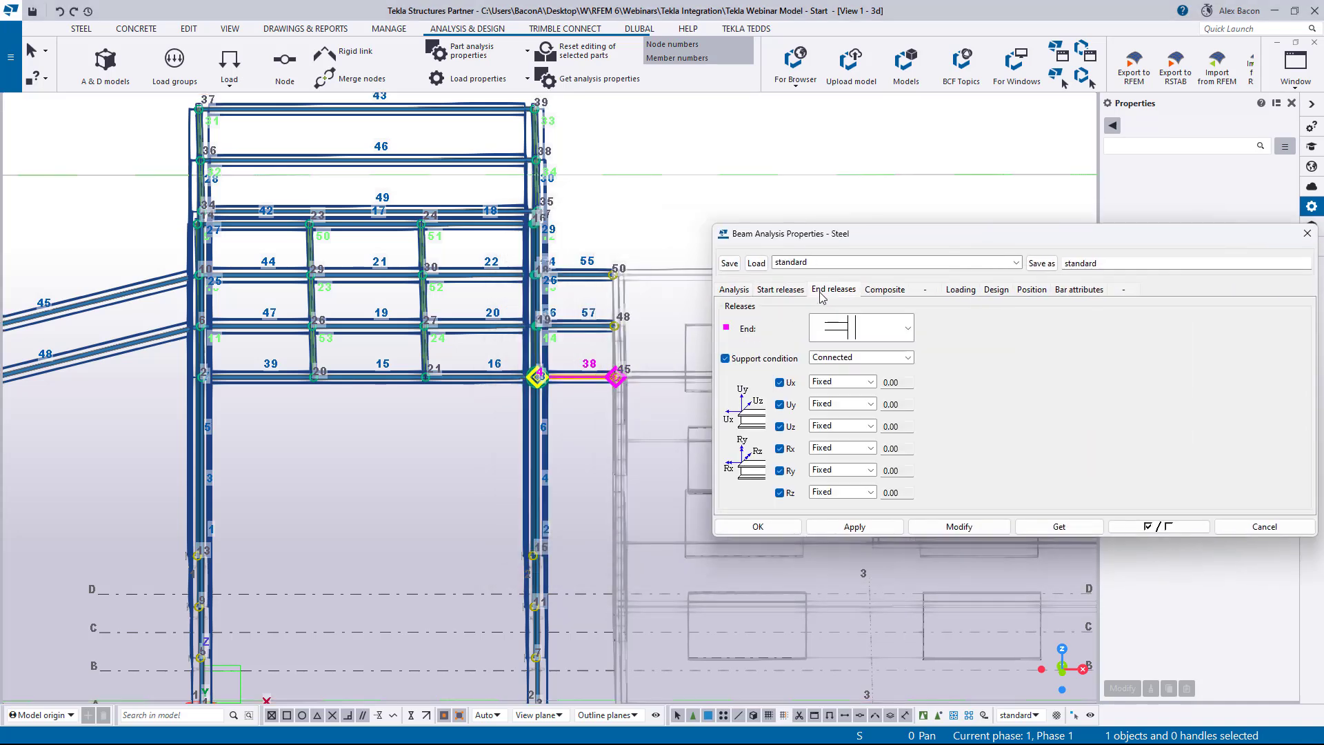
pyautogui.click(908, 329)
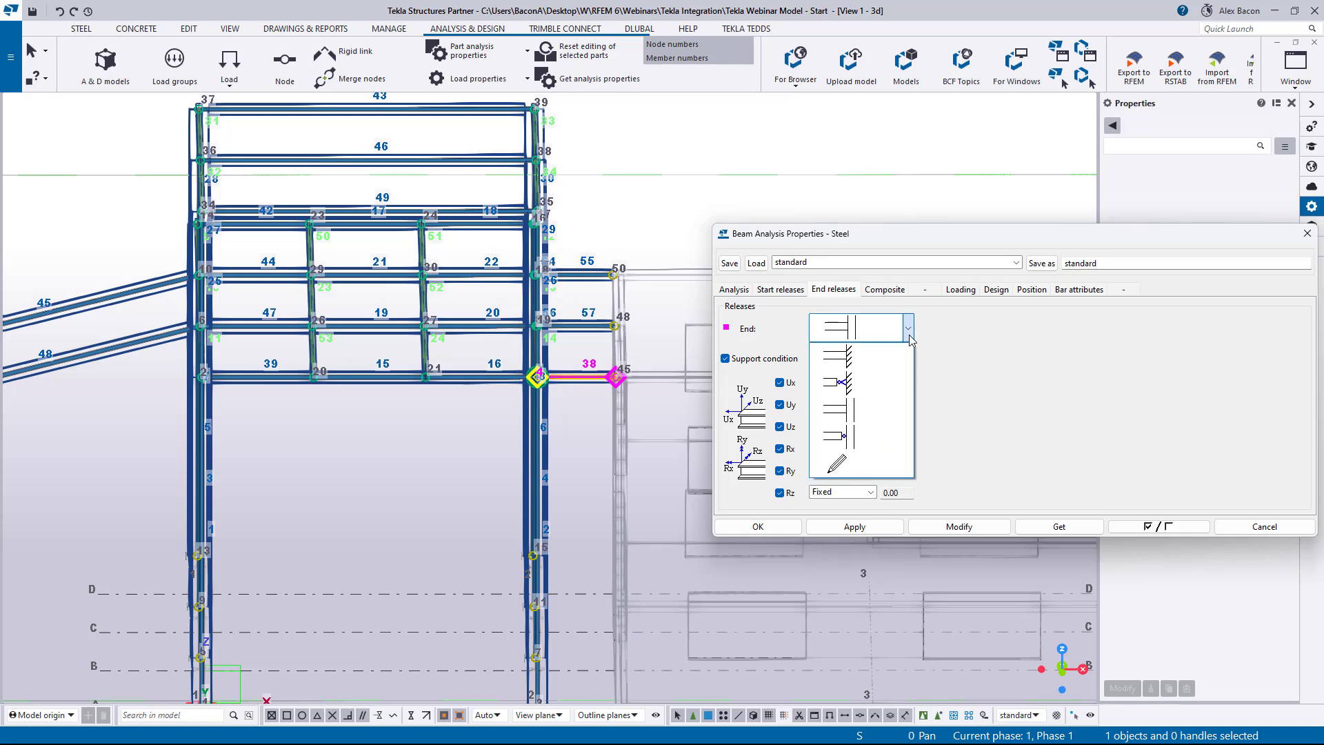
pyautogui.click(866, 385)
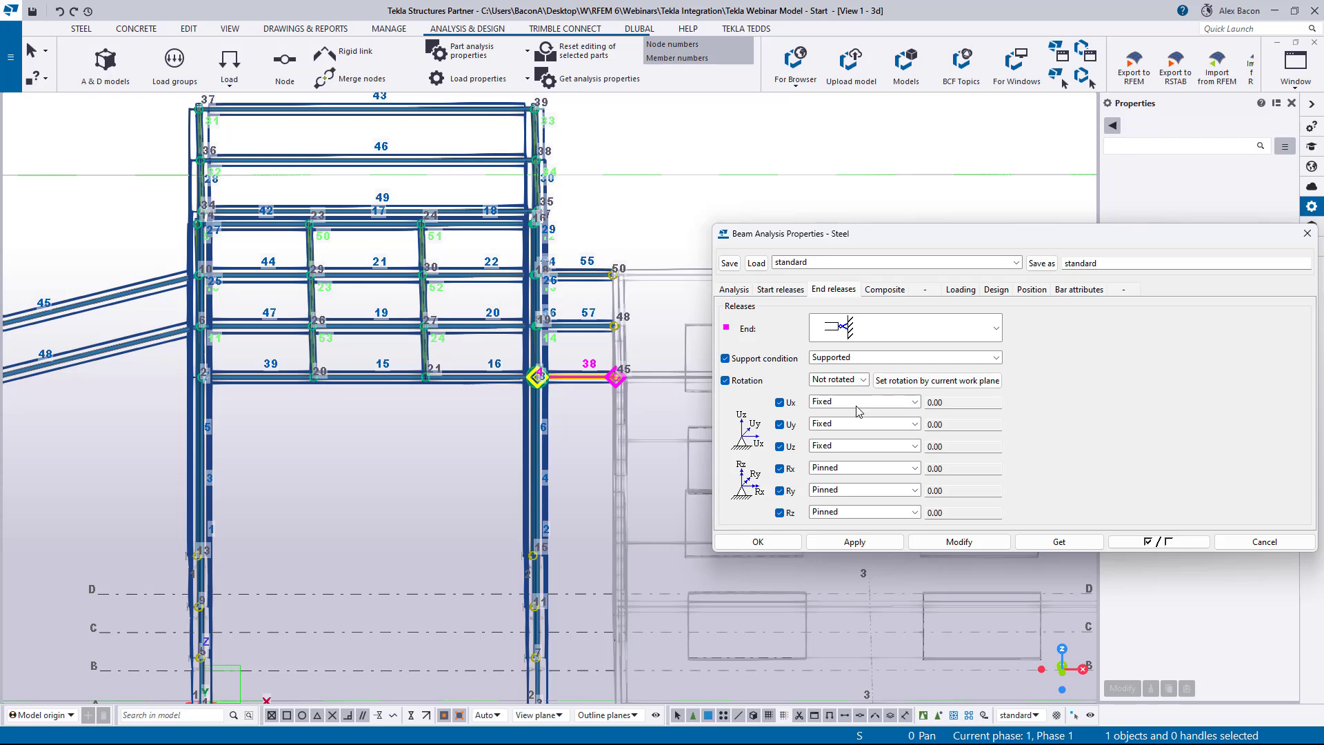
# Set the beam's end support translation Ux to Free and its rotation Rz to Fixed.
pyautogui.click(858, 406)
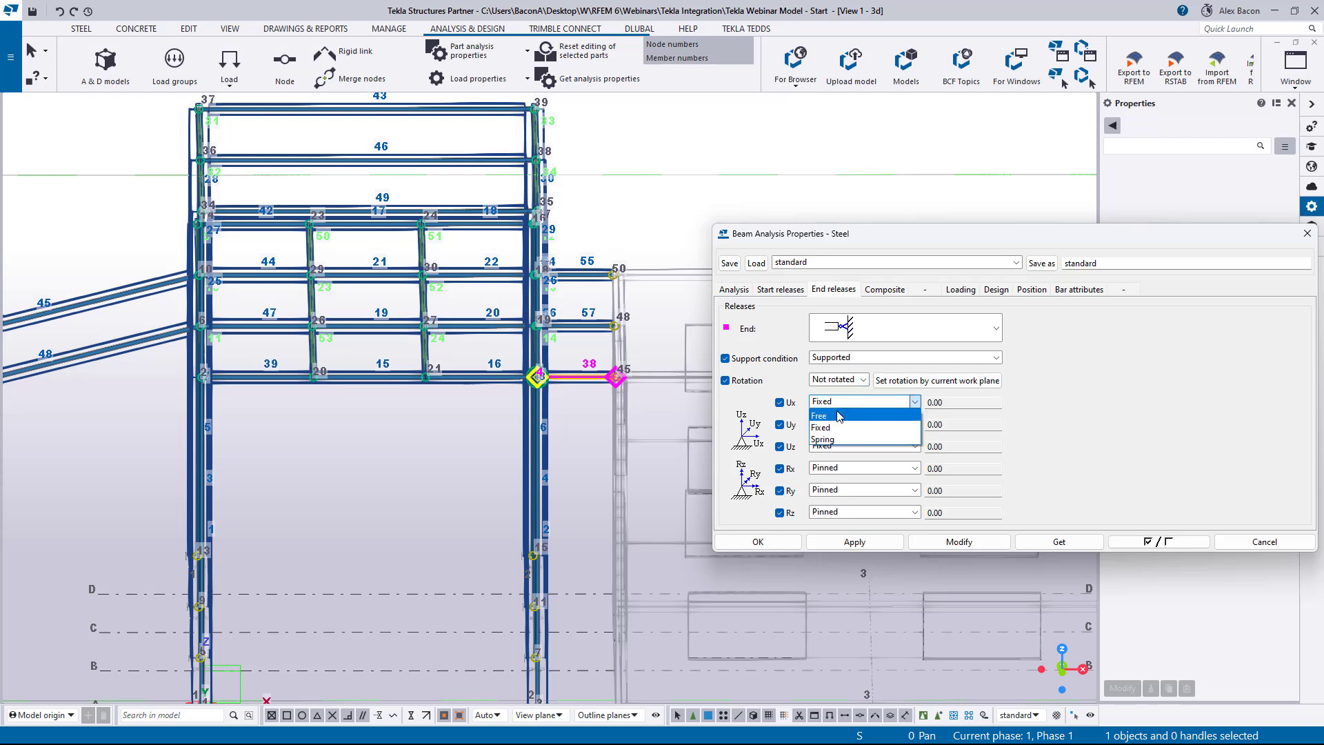
pyautogui.click(838, 416)
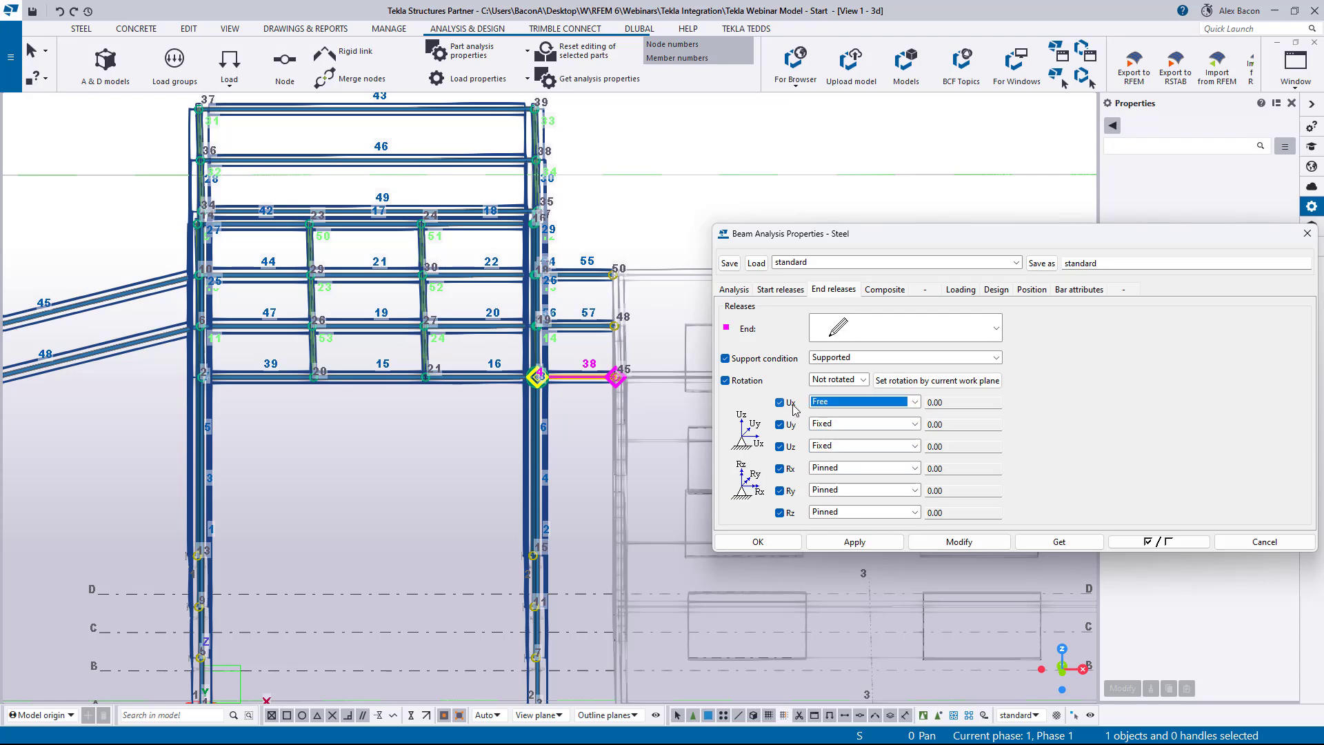
pyautogui.click(854, 513)
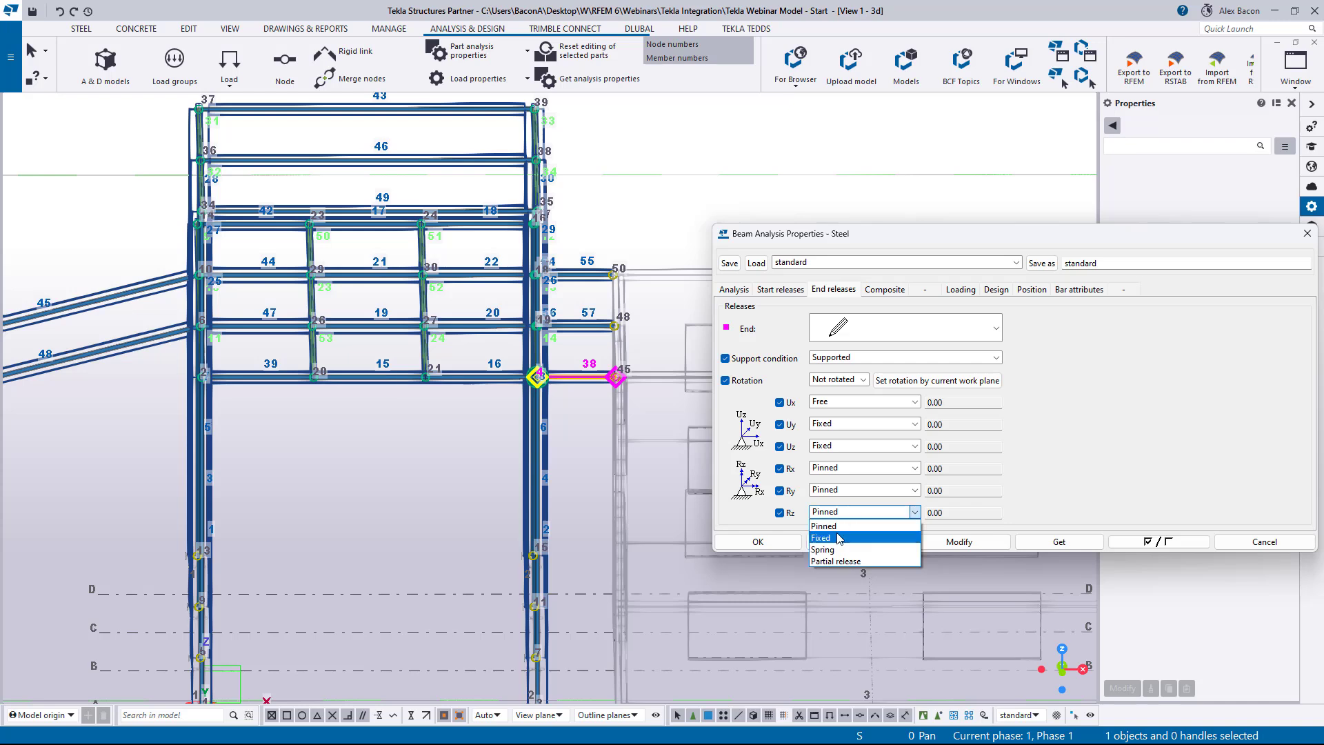
pyautogui.click(847, 537)
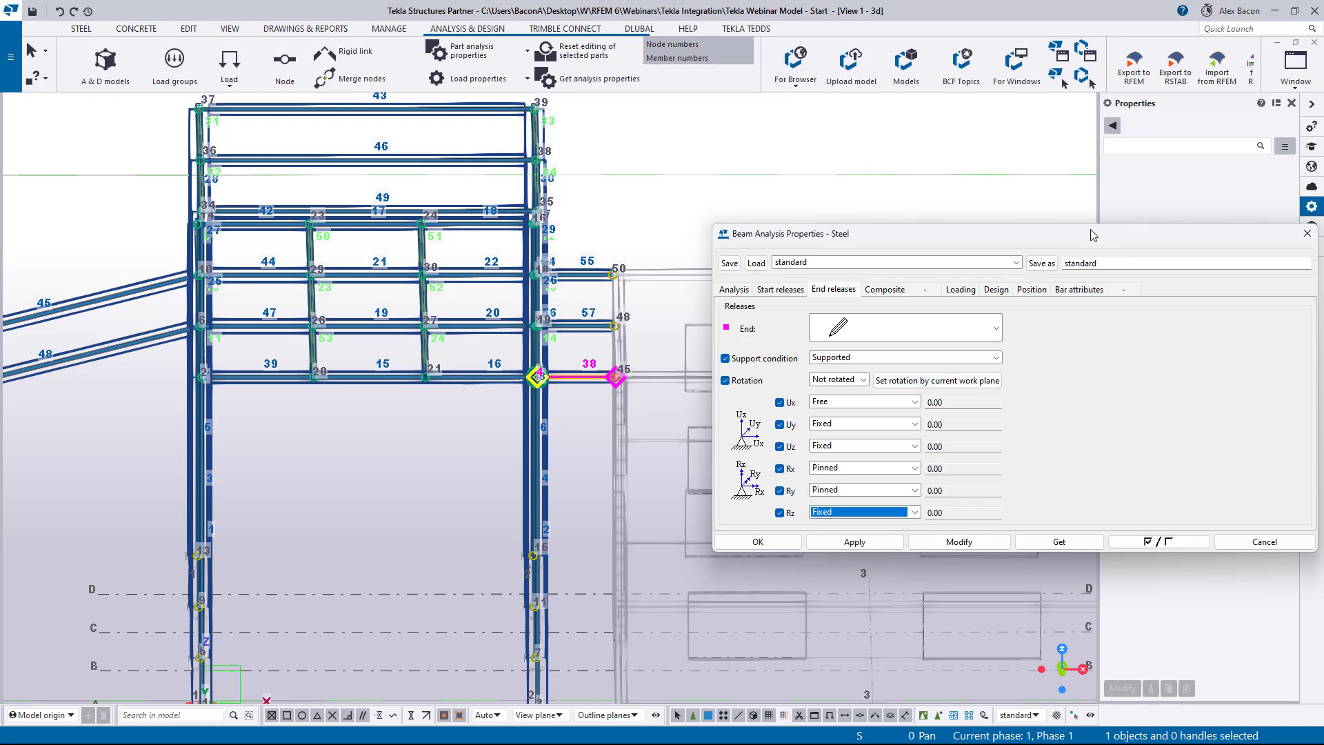
# Save the beam analysis settings as a new preset named "Rollar in X" and check it in the list of saved settings.
pyautogui.moveTo(1091, 235); pyautogui.dragTo(992, 239)
pyautogui.doubleClick(982, 266)
pyautogui.press('BackSpace')
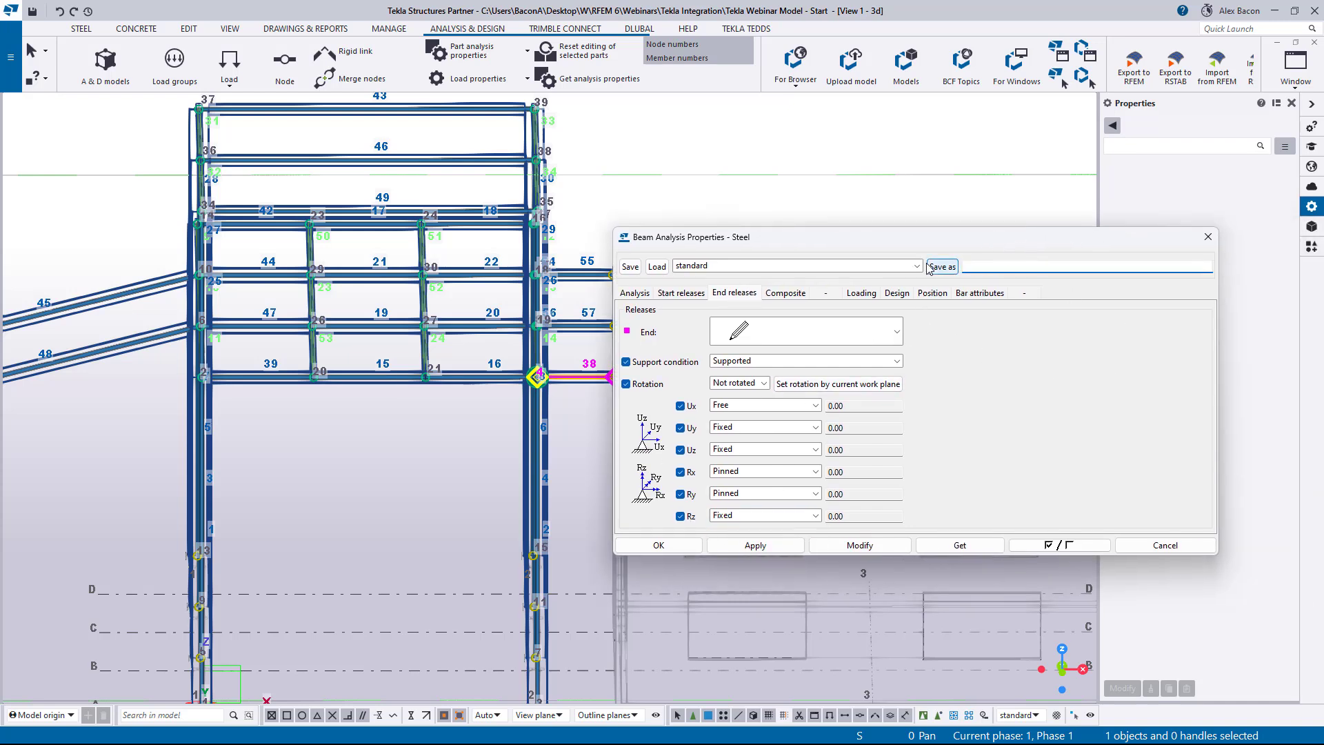
pyautogui.write('Rollar in X')
pyautogui.click(942, 268)
pyautogui.click(919, 266)
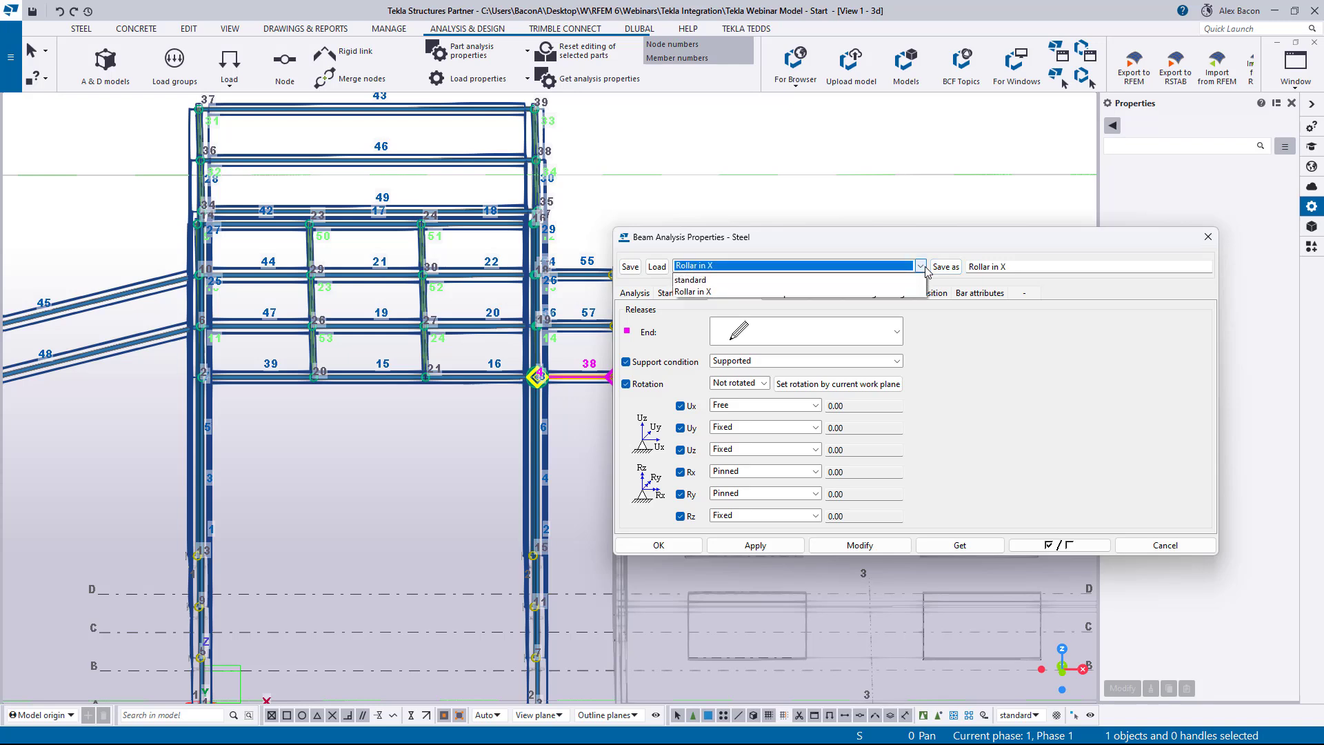
pyautogui.click(921, 267)
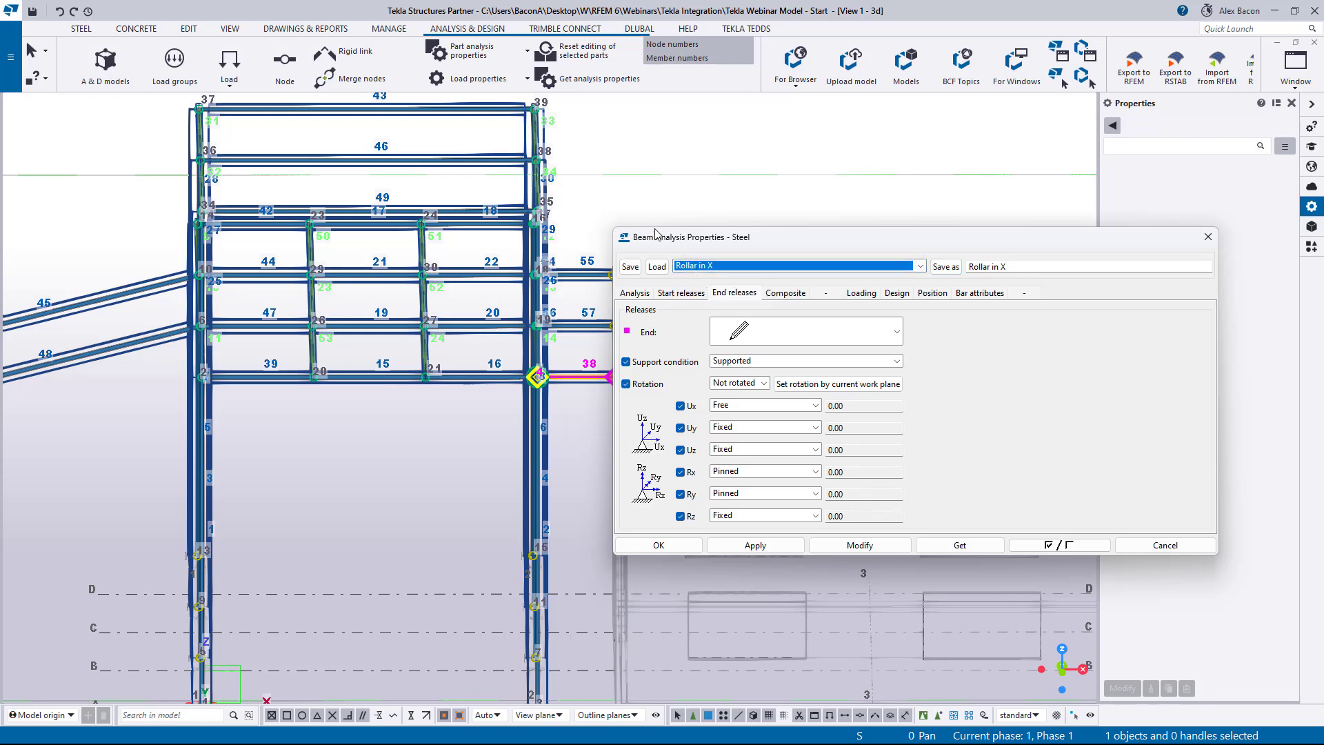
# Select the three short connecting beams 38, 57 and 55, apply the end support settings to them and close the properties.
pyautogui.moveTo(655, 235); pyautogui.dragTo(848, 223)
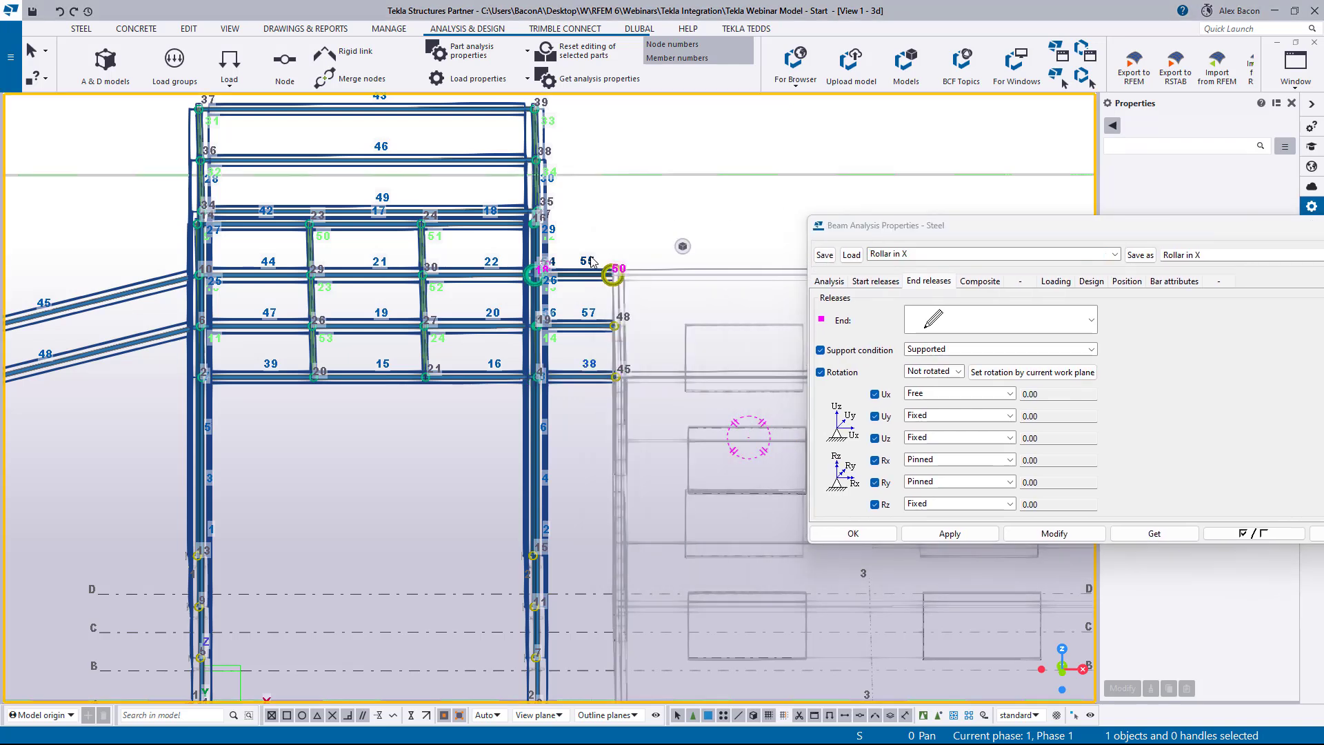
pyautogui.moveTo(583, 249); pyautogui.dragTo(567, 436)
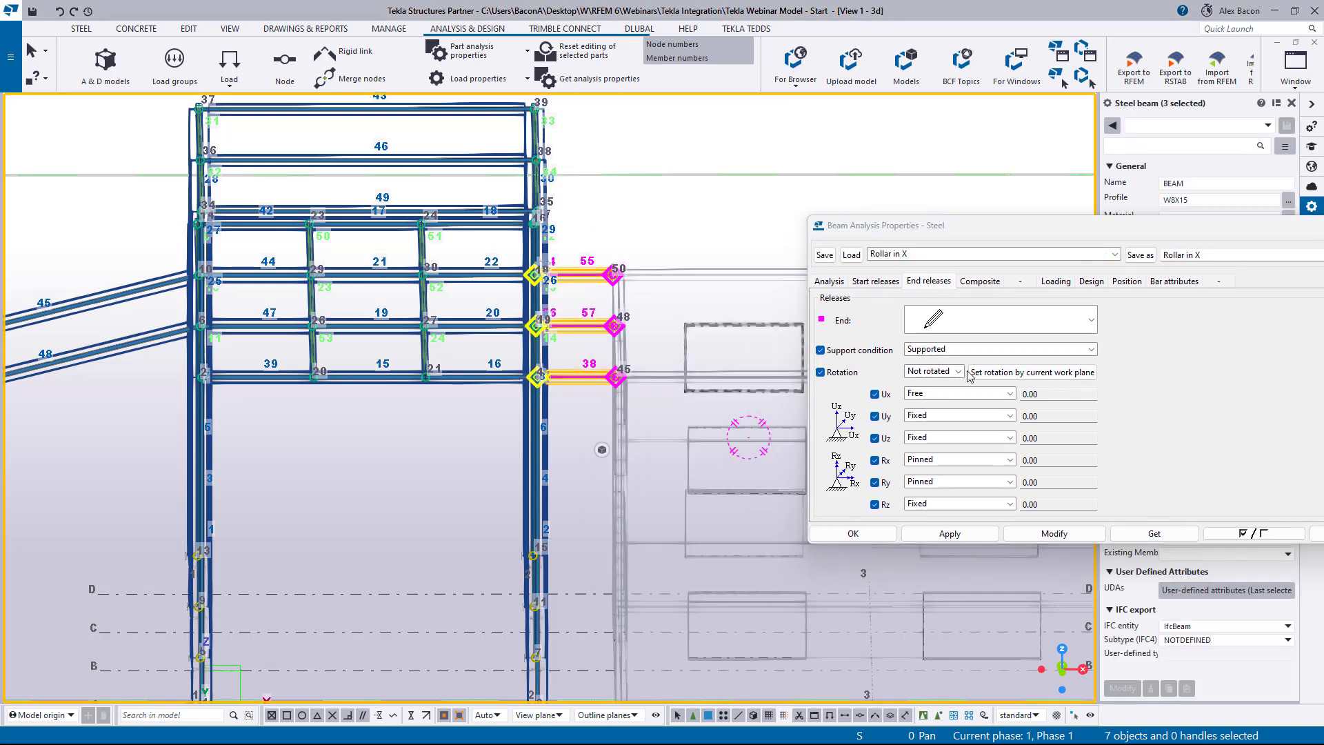
pyautogui.click(1055, 533)
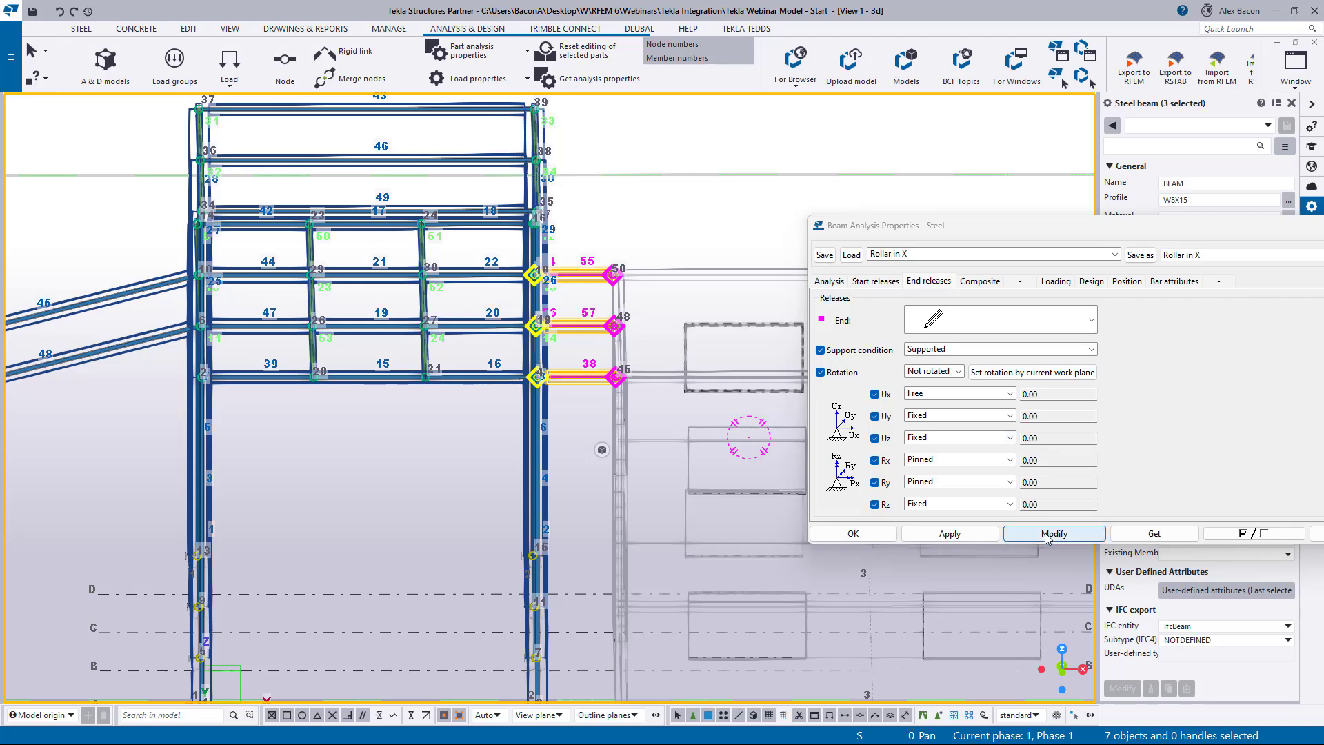
pyautogui.click(865, 531)
pyautogui.click(615, 387)
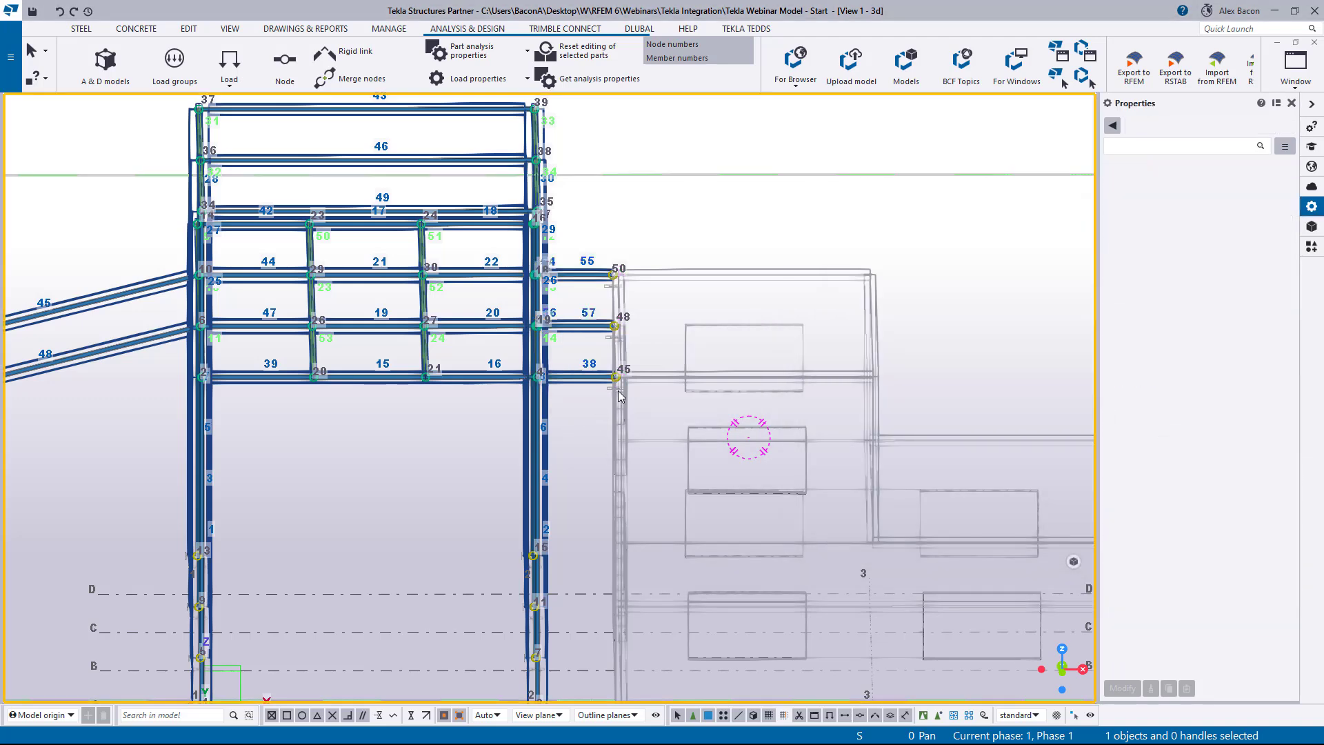
# Inspect the support symbols at the ends of the three connecting beams and view the whole steel frame from the opposite side.
pyautogui.scroll(3, 616, 387)
pyautogui.scroll(2, 615, 386)
pyautogui.scroll(-5, 603, 379)
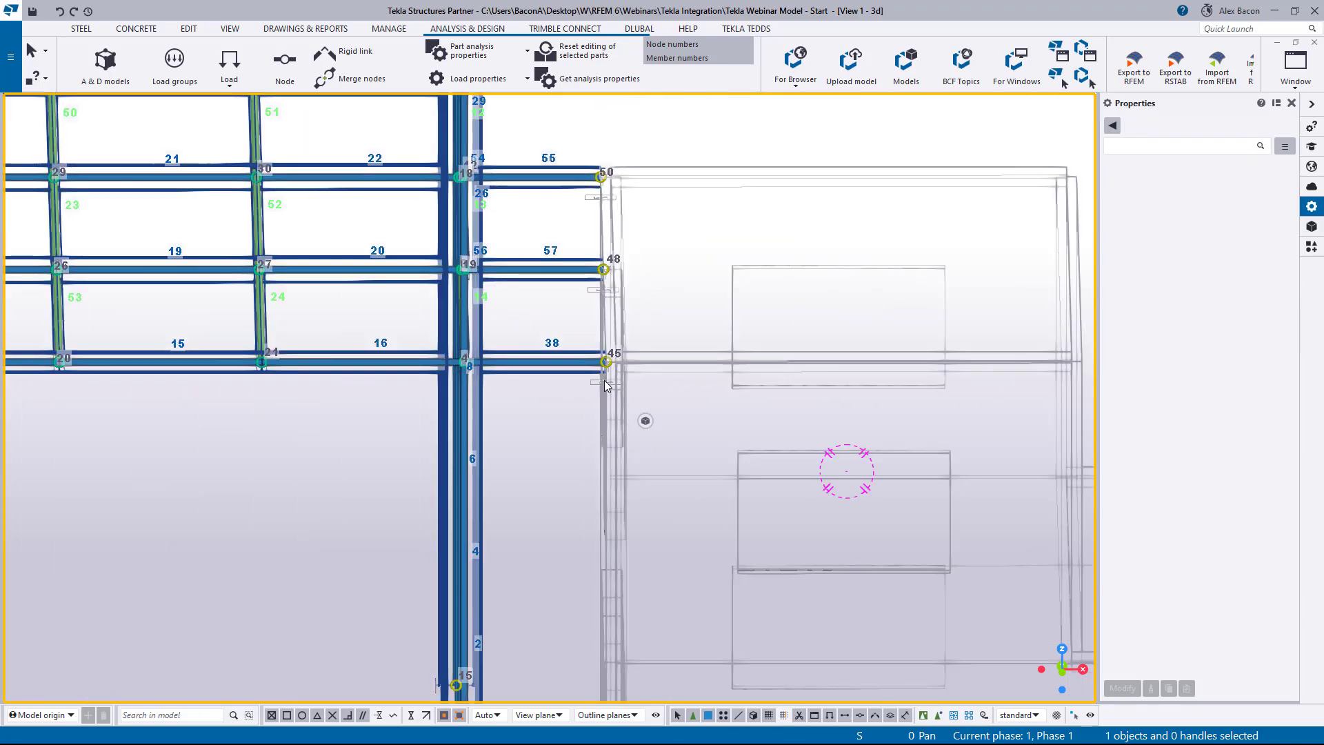
pyautogui.keyDown('ctrl'); pyautogui.moveTo(602, 387); pyautogui.dragTo(607, 439, button='middle'); pyautogui.keyUp('ctrl')
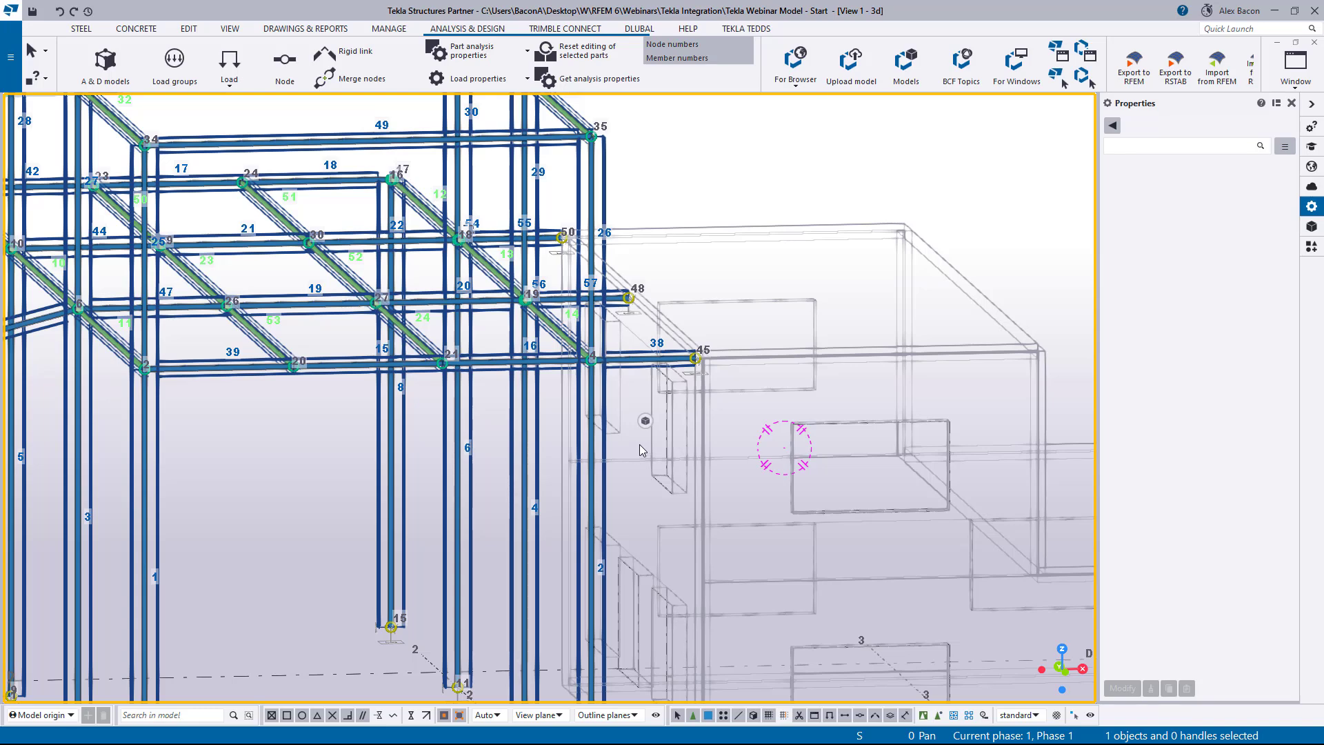
pyautogui.scroll(-5, 639, 444)
pyautogui.moveTo(427, 377)
pyautogui.keyDown('ctrl'); pyautogui.mouseDown(button='middle')
pyautogui.moveTo(476, 371)
pyautogui.moveTo(526, 445)
pyautogui.mouseUp(button='middle'); pyautogui.keyUp('ctrl')
pyautogui.scroll(-2, 525, 444)
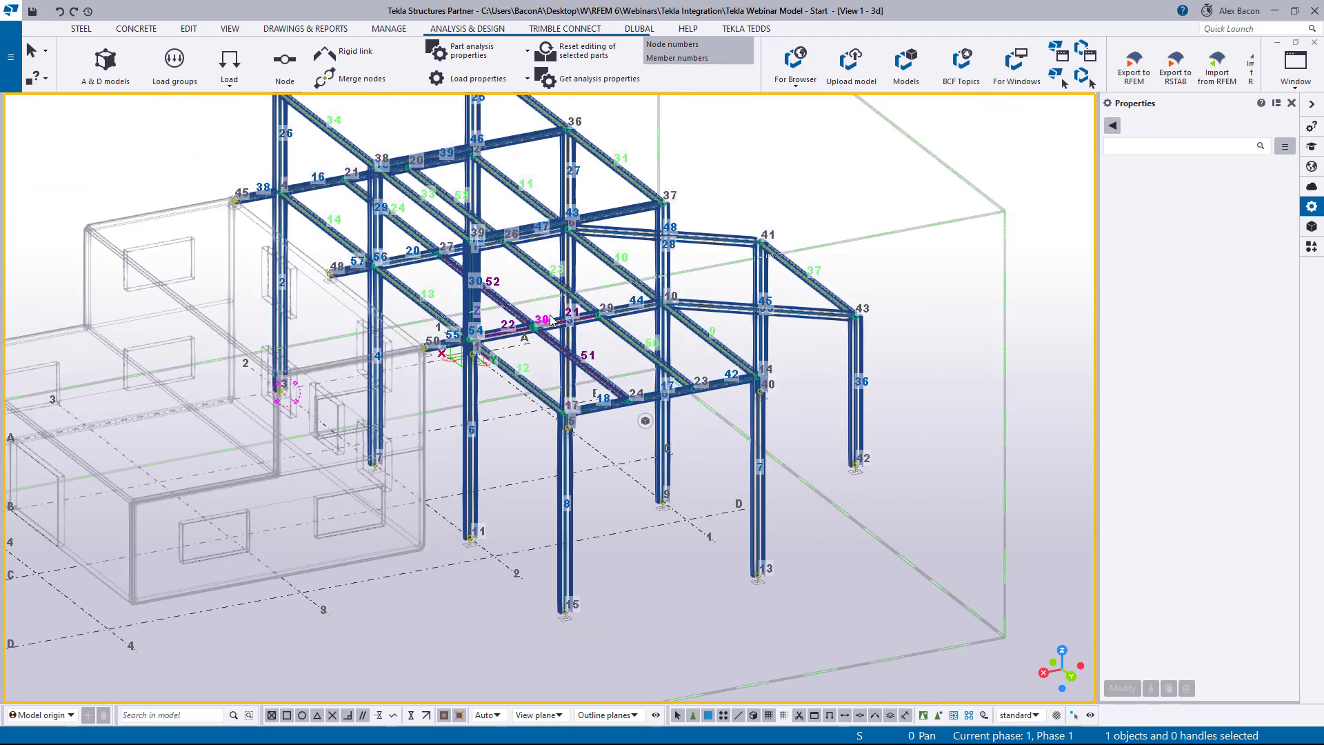
pyautogui.scroll(1, 559, 335)
pyautogui.scroll(-2, 558, 335)
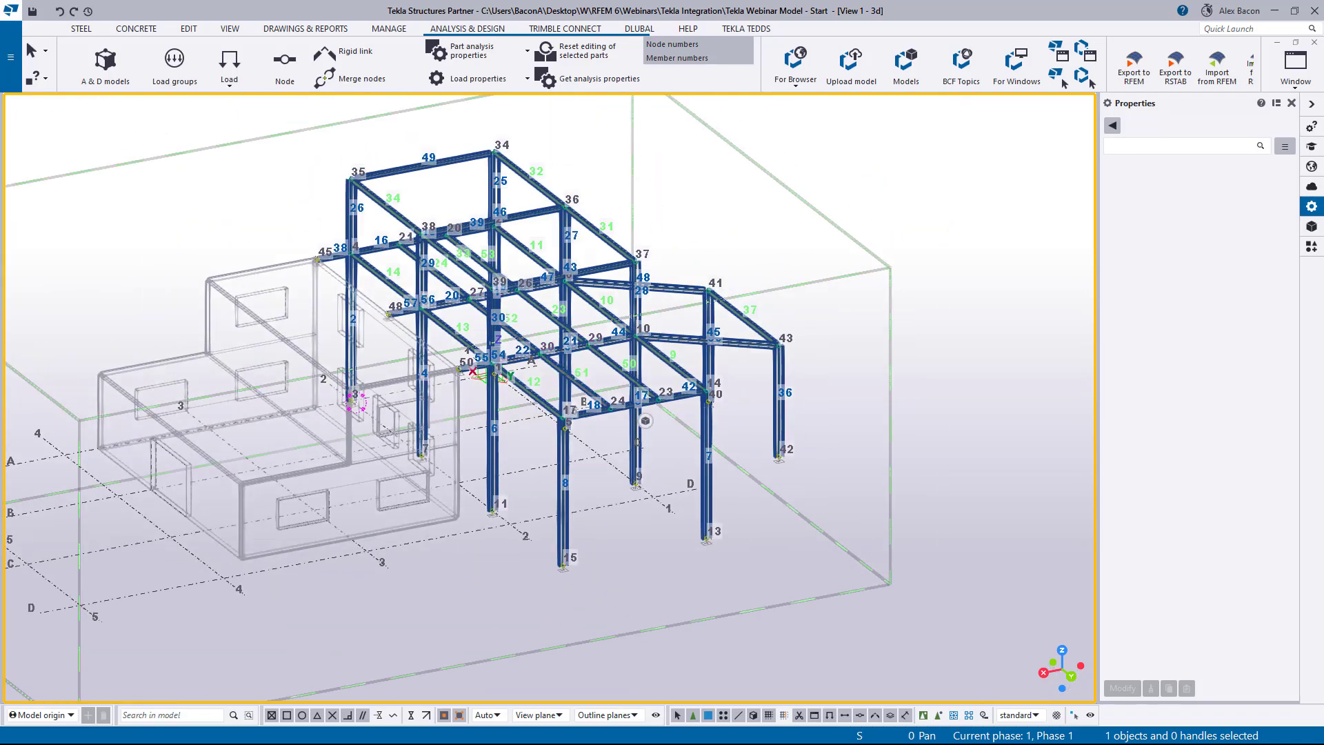
# Open the detailed warning list for the Steel analysis model and place it beside the frame.
pyautogui.moveTo(0, 187); pyautogui.dragTo(834, 136)
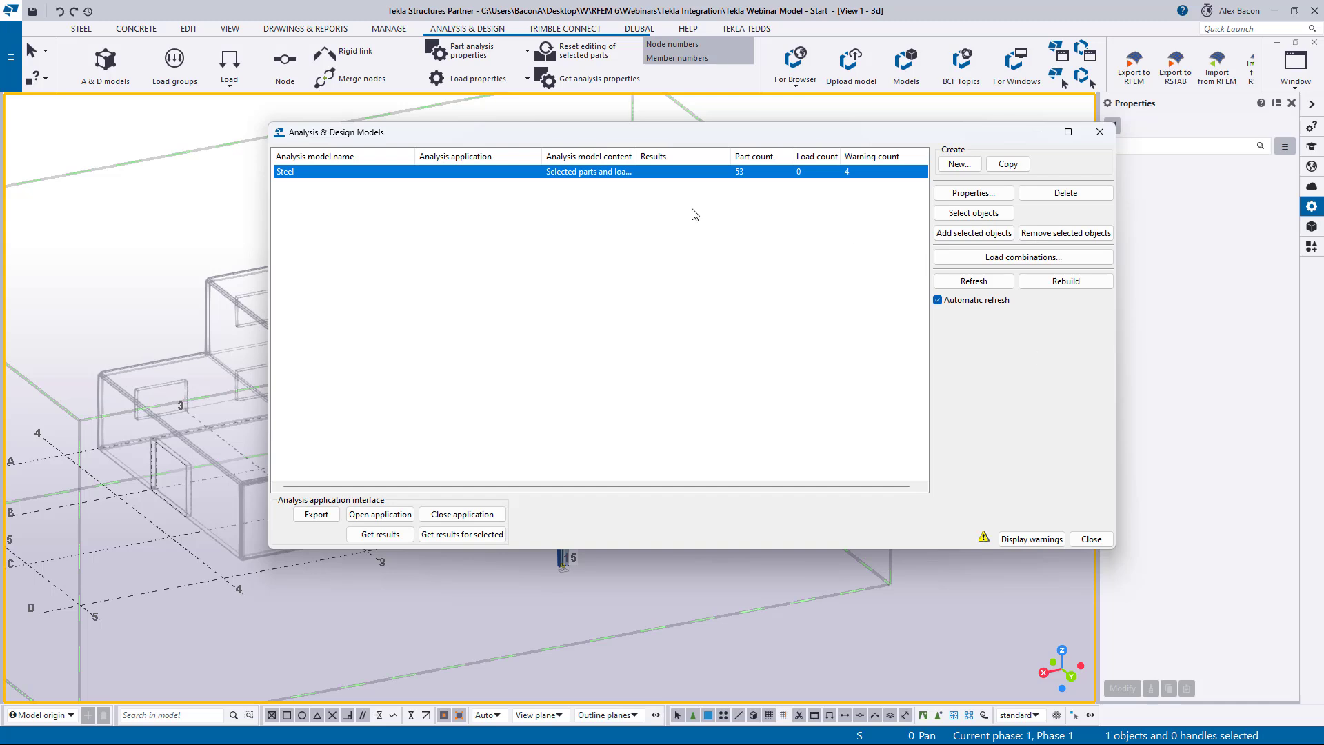
pyautogui.click(1049, 542)
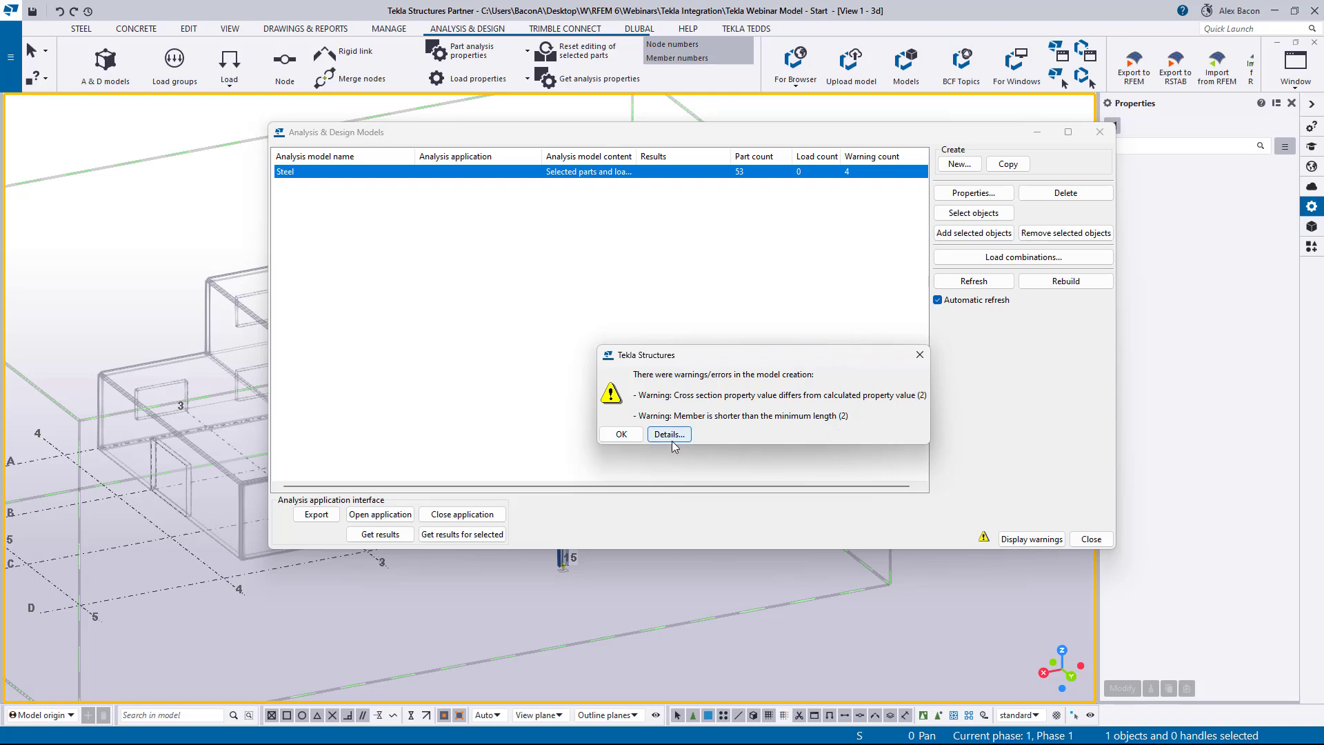
pyautogui.moveTo(625, 135); pyautogui.dragTo(0, 181)
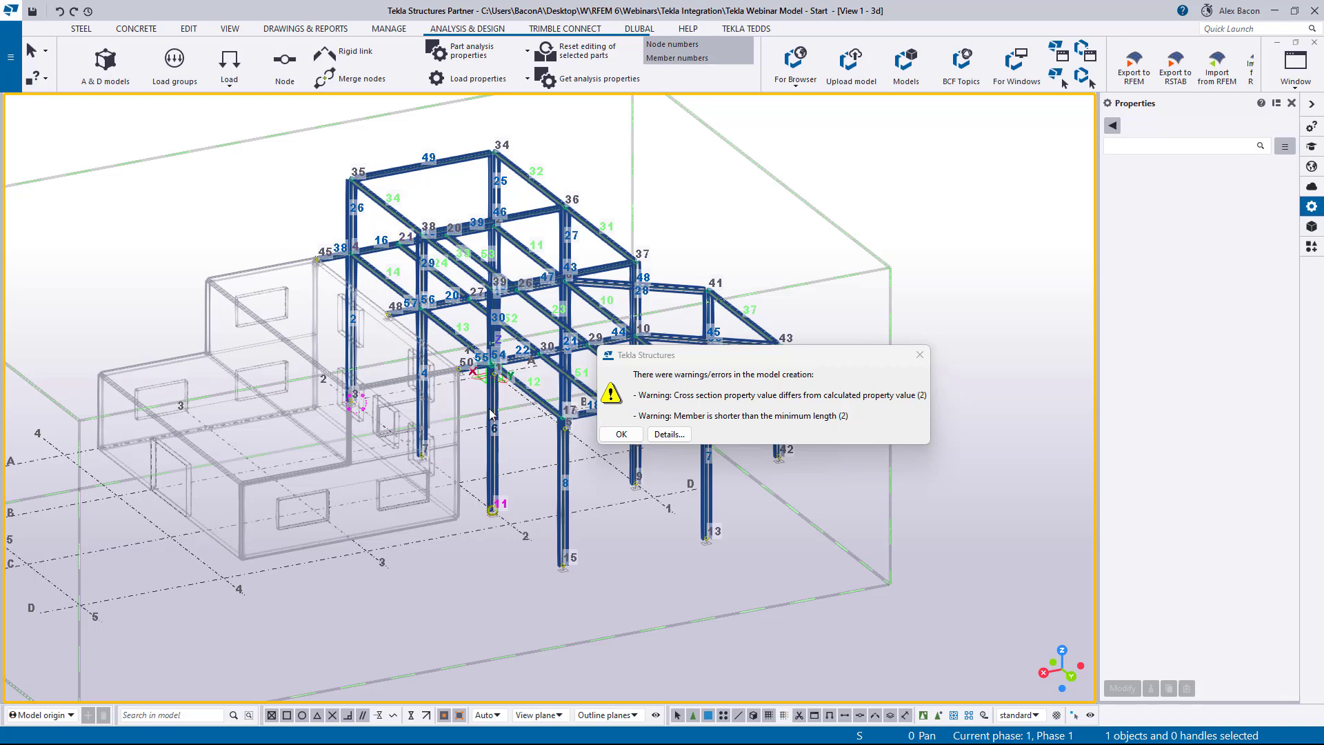
pyautogui.click(669, 435)
pyautogui.moveTo(631, 167); pyautogui.dragTo(871, 151)
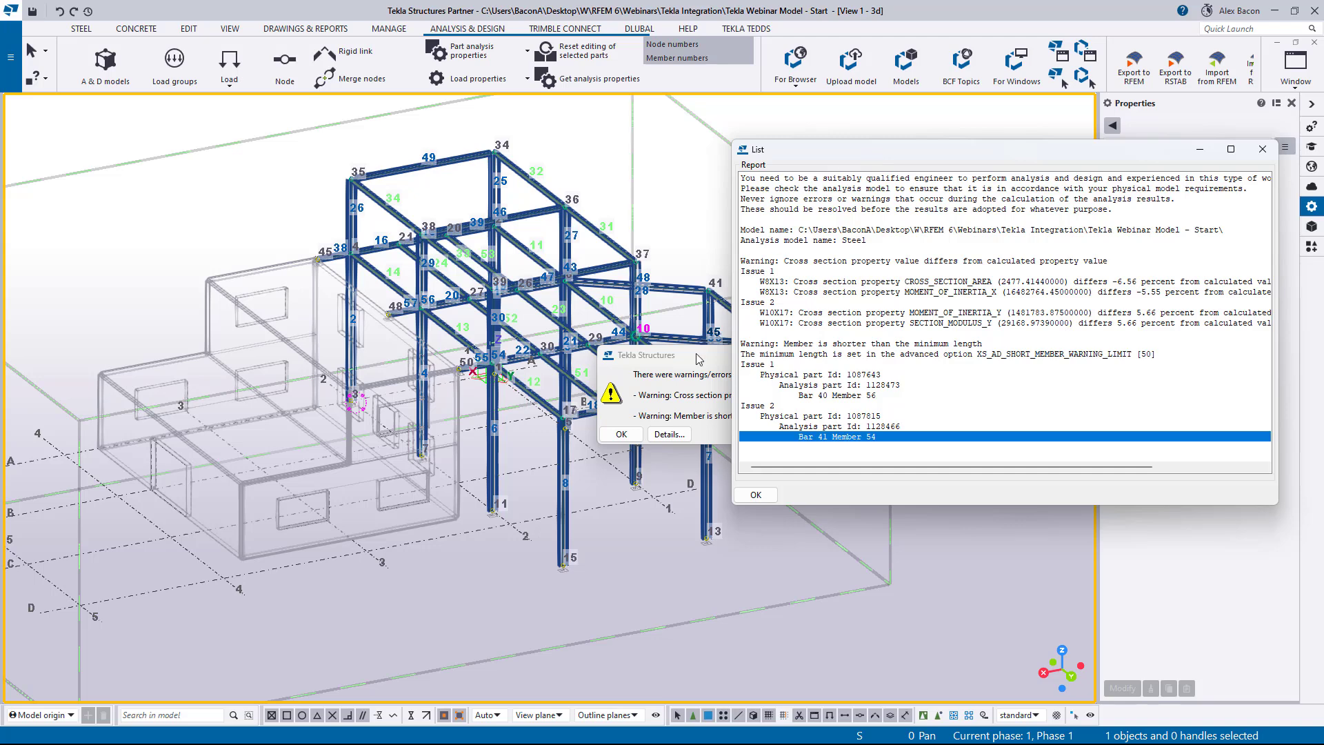
# Close the warning summary and highlight the analysis parts listed under the short-member warning, 1128473 and 1128466, in the model.
pyautogui.moveTo(635, 333); pyautogui.dragTo(372, 401)
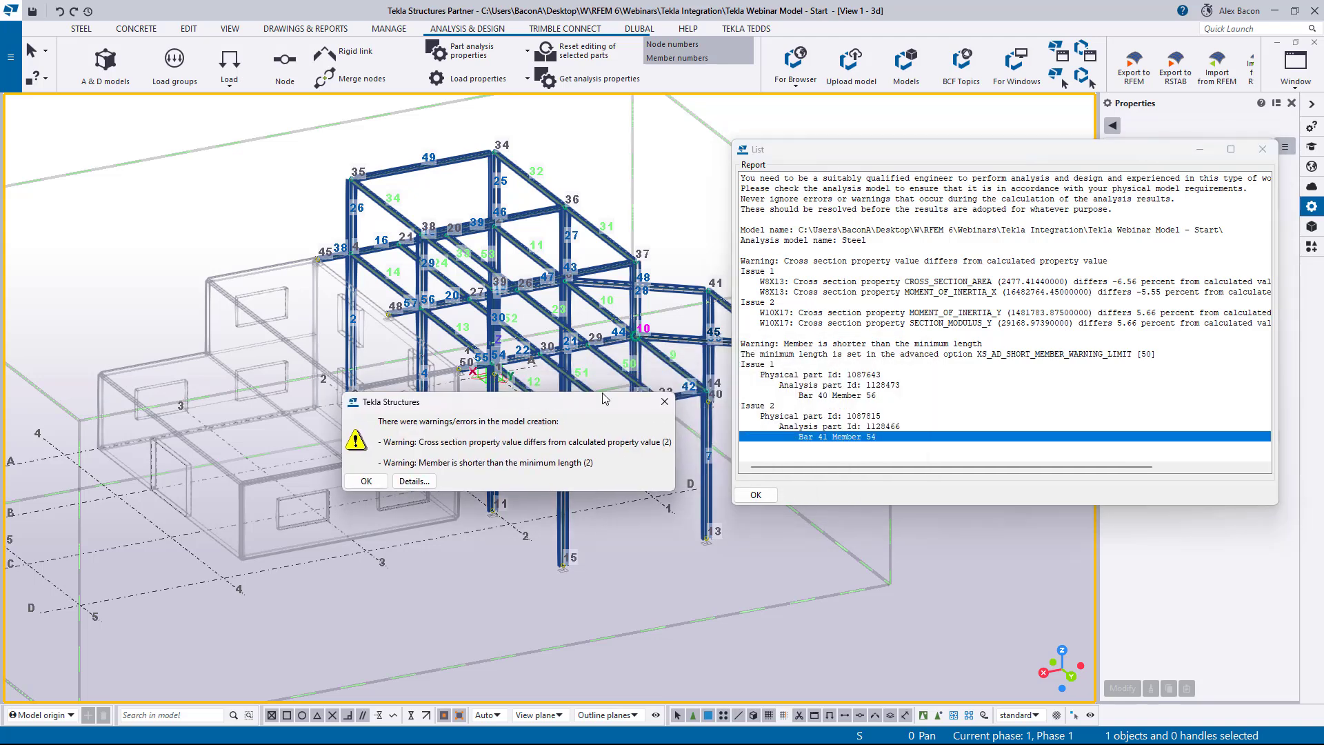
pyautogui.click(666, 407)
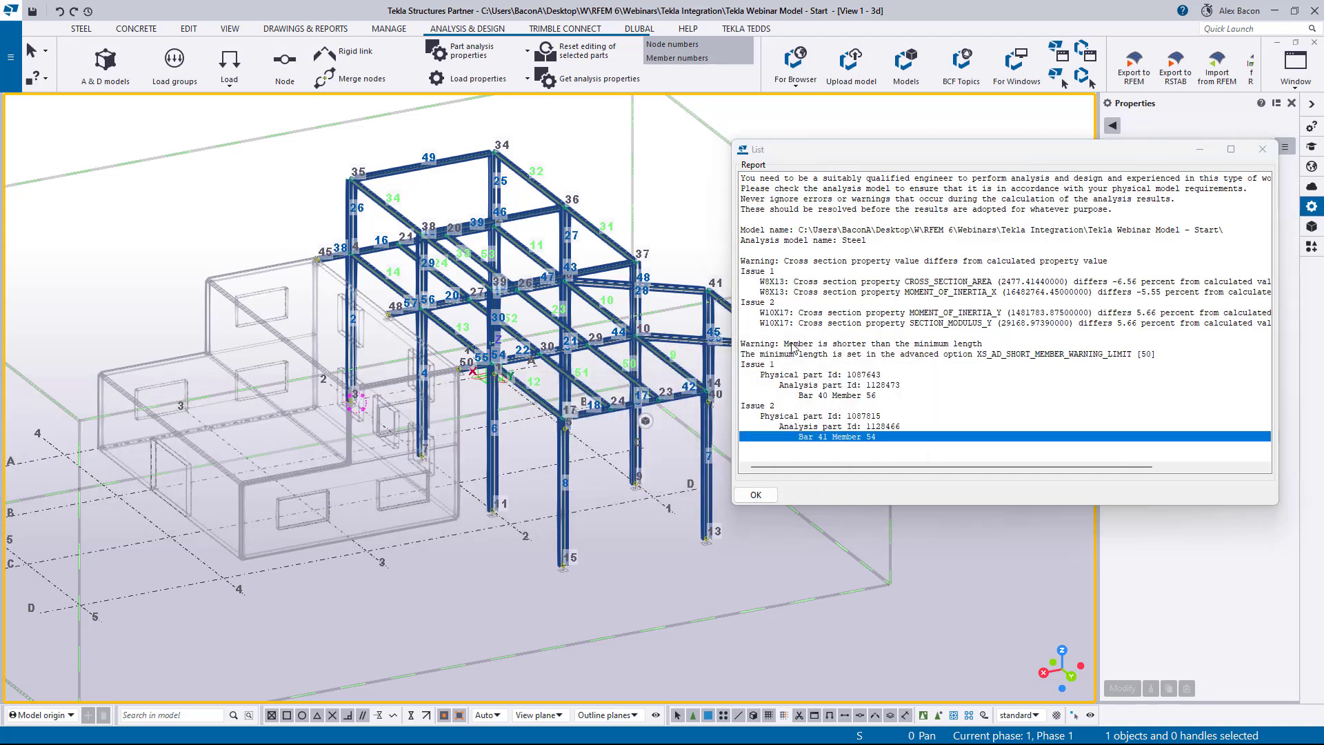
pyautogui.click(804, 387)
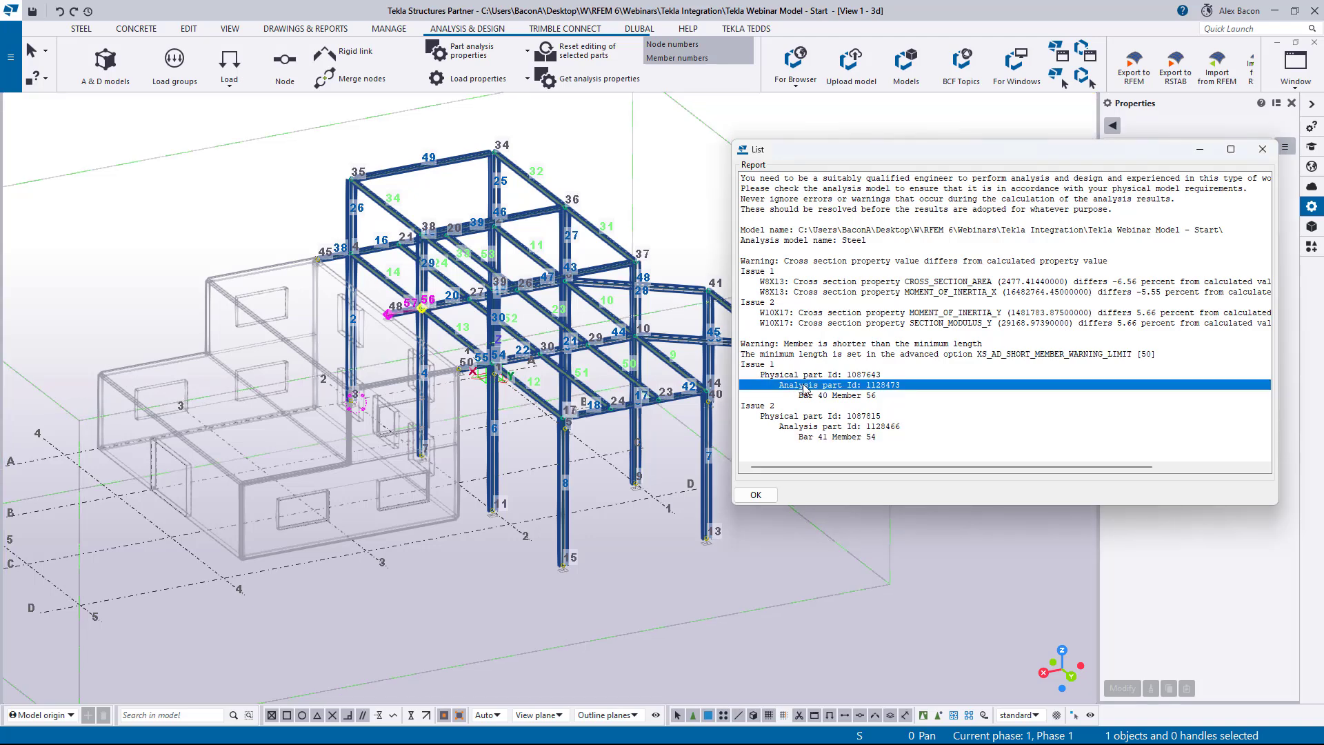
pyautogui.click(821, 427)
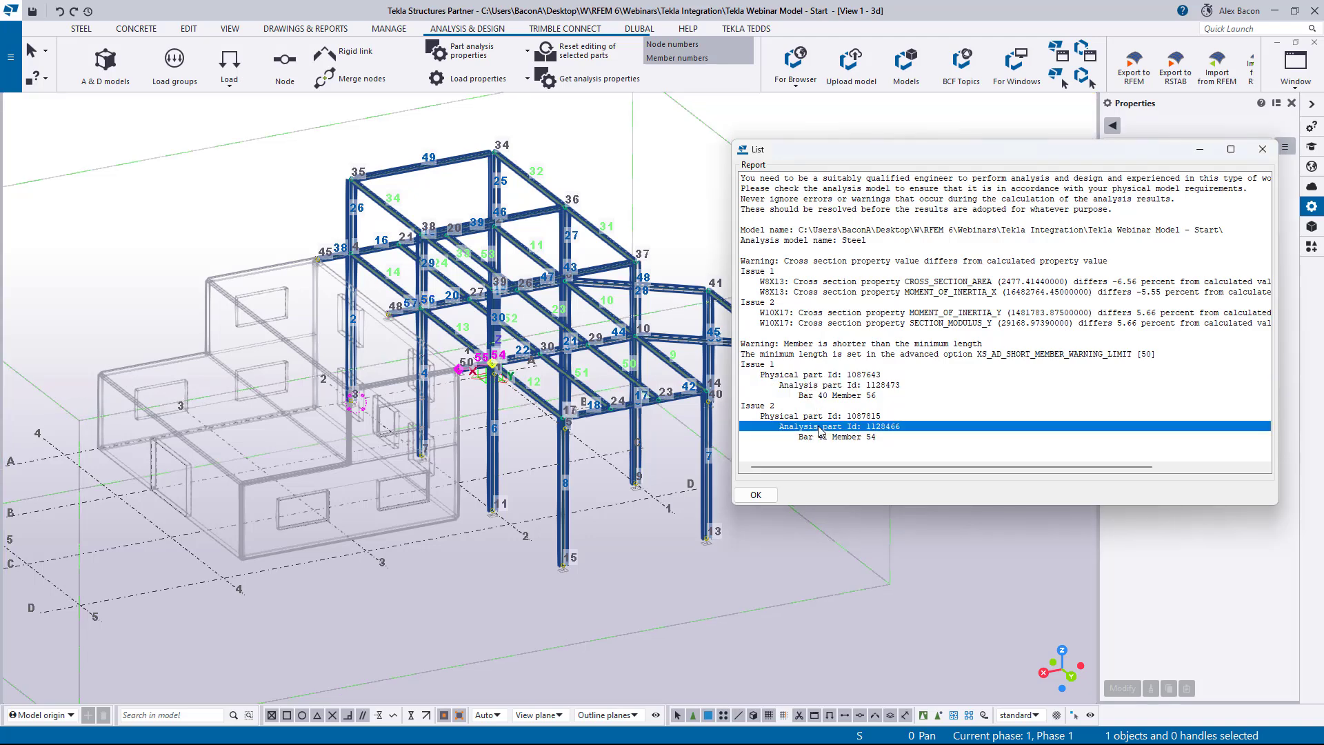
# Zoom to analysis part 1128473 from the short-member warning, examine short member 56 at the column joint and close the warning list.
pyautogui.click(828, 386)
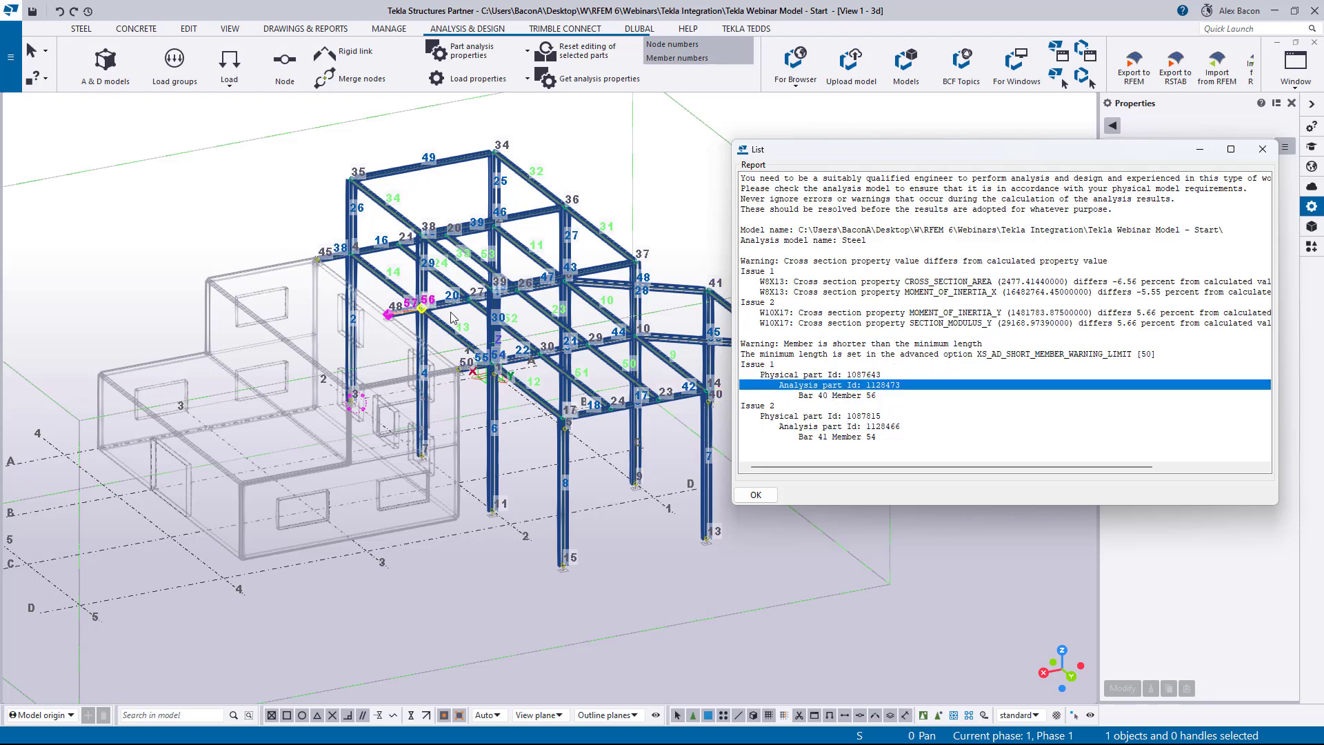
pyautogui.scroll(1, 447, 316)
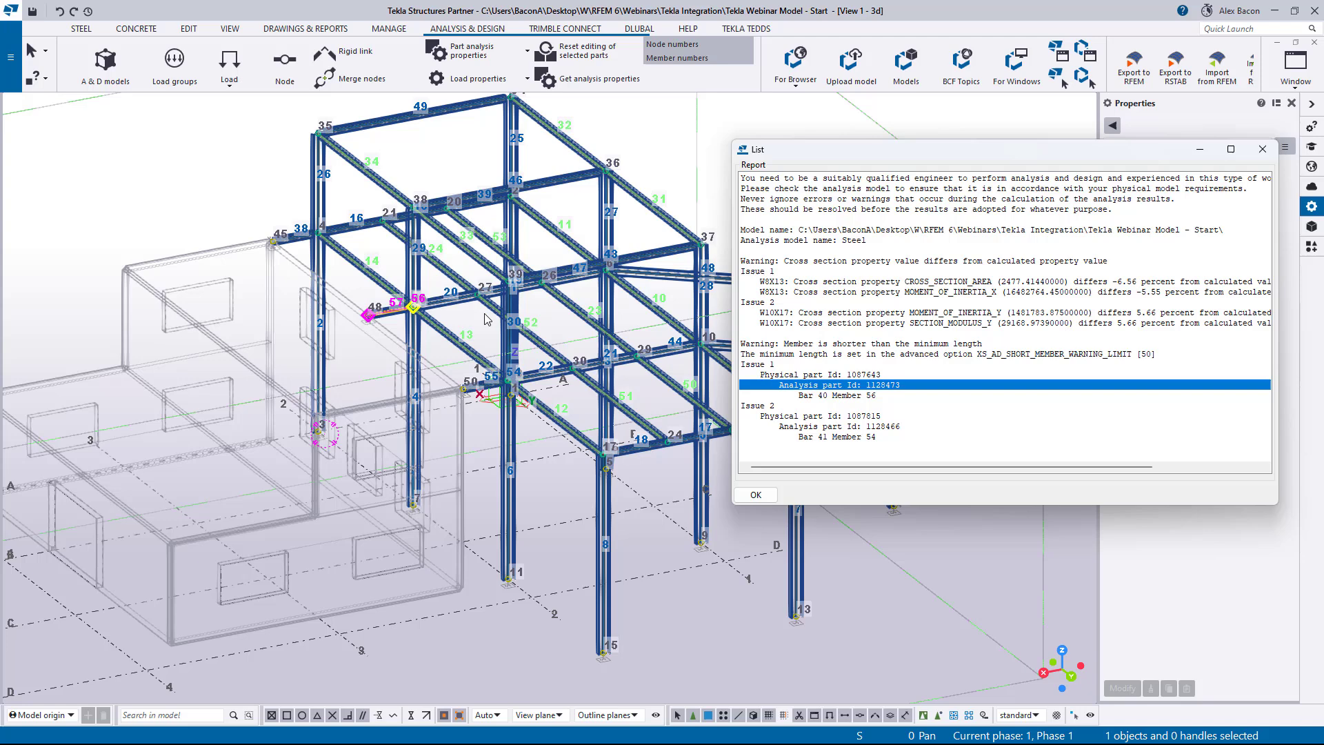
pyautogui.rightClick(831, 388)
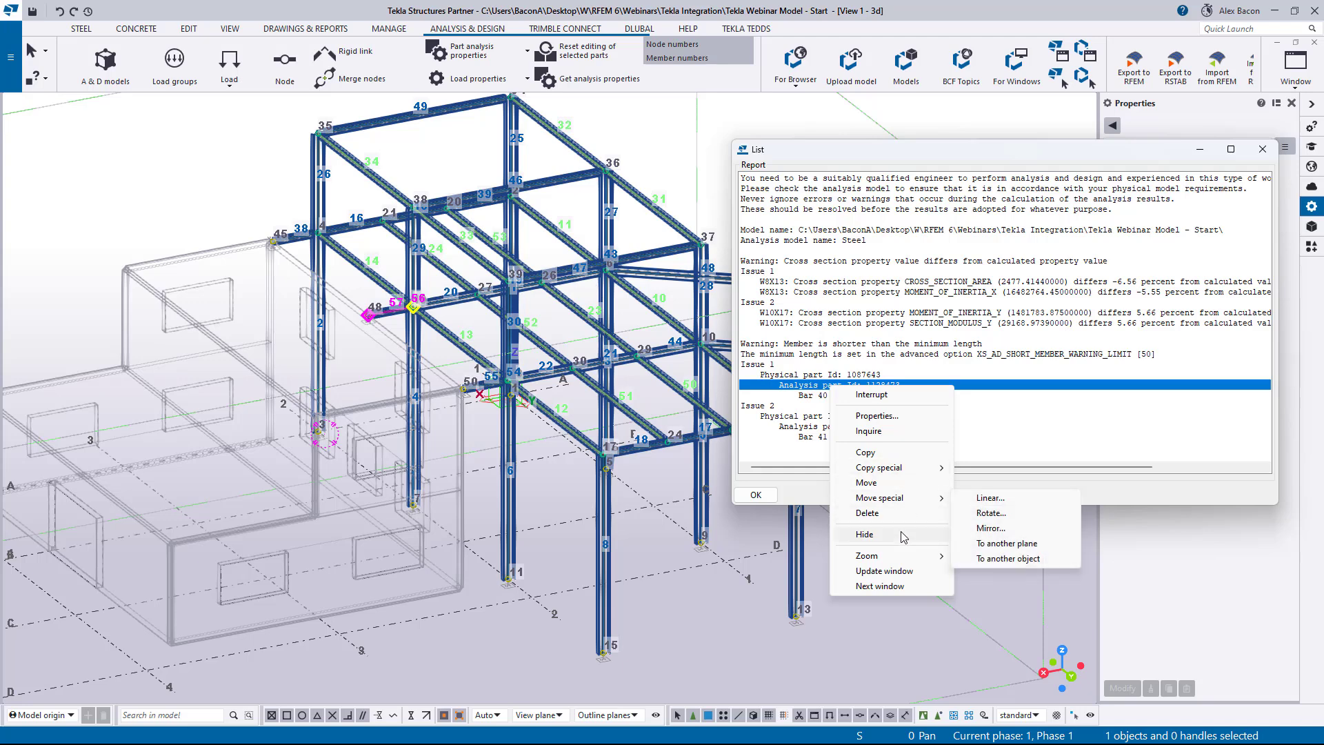
pyautogui.moveTo(953, 560)
pyautogui.click(997, 556)
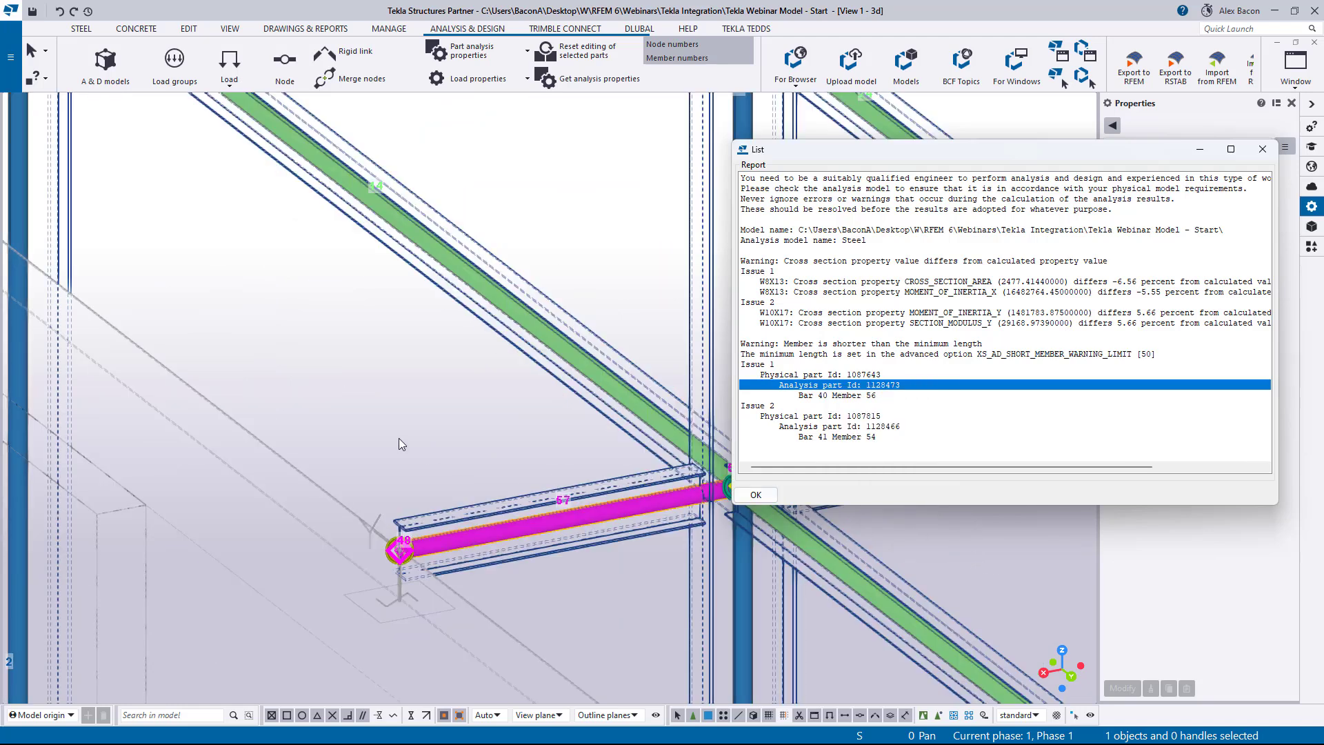
pyautogui.scroll(-1, 399, 437)
pyautogui.moveTo(532, 429); pyautogui.dragTo(341, 362, button='middle')
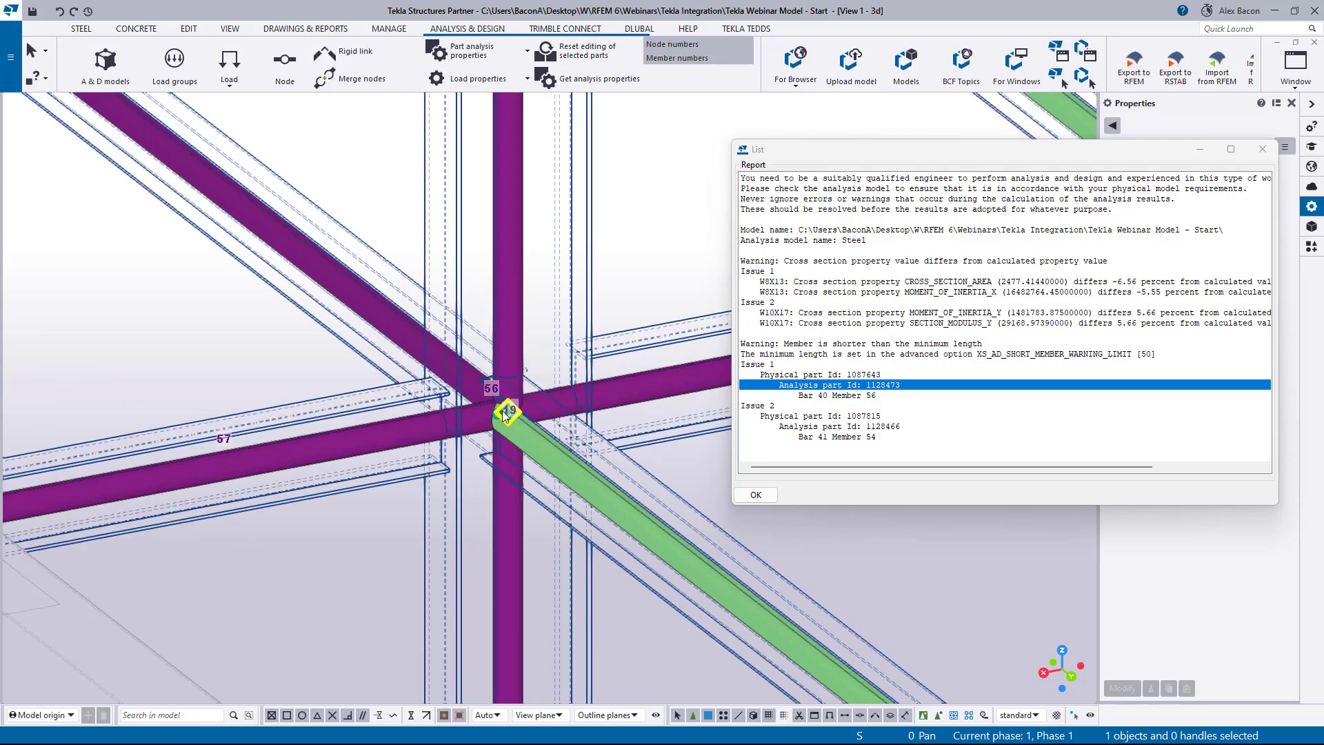
pyautogui.scroll(5, 503, 414)
pyautogui.moveTo(602, 393); pyautogui.dragTo(457, 426, button='middle')
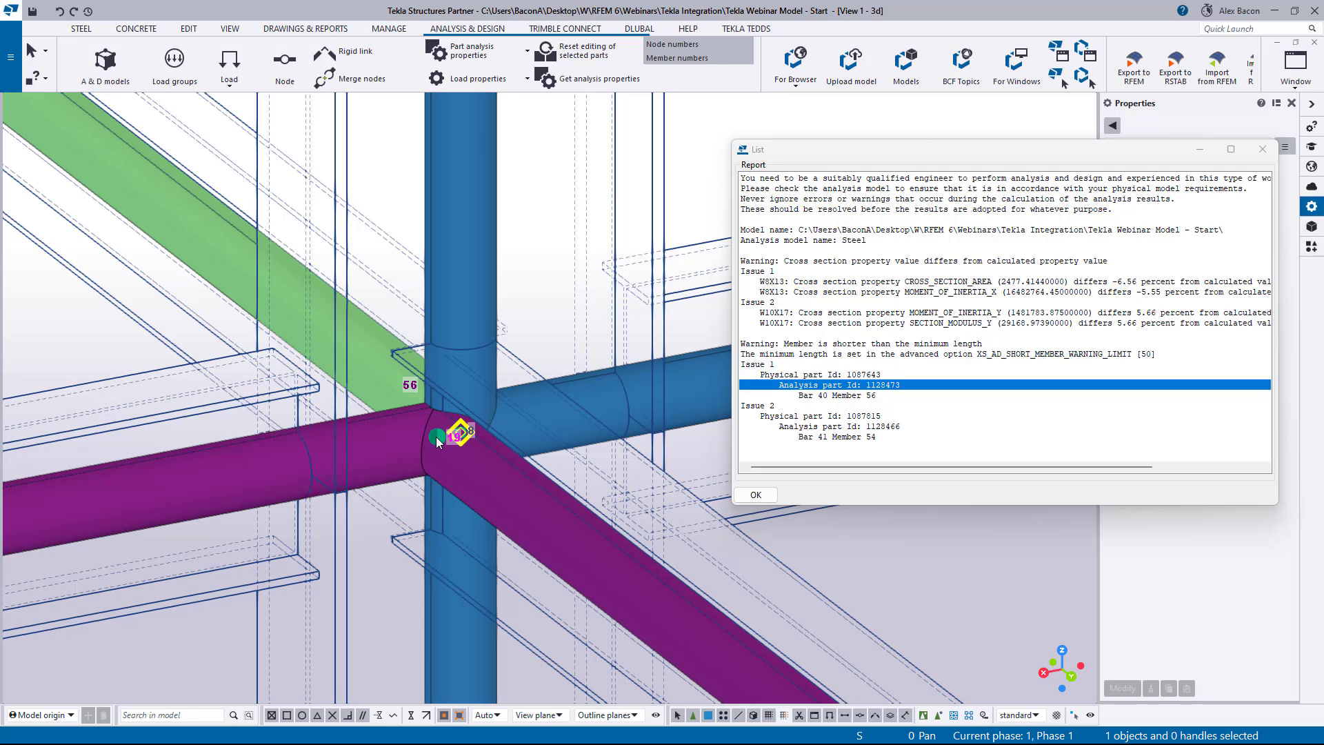
pyautogui.click(1260, 150)
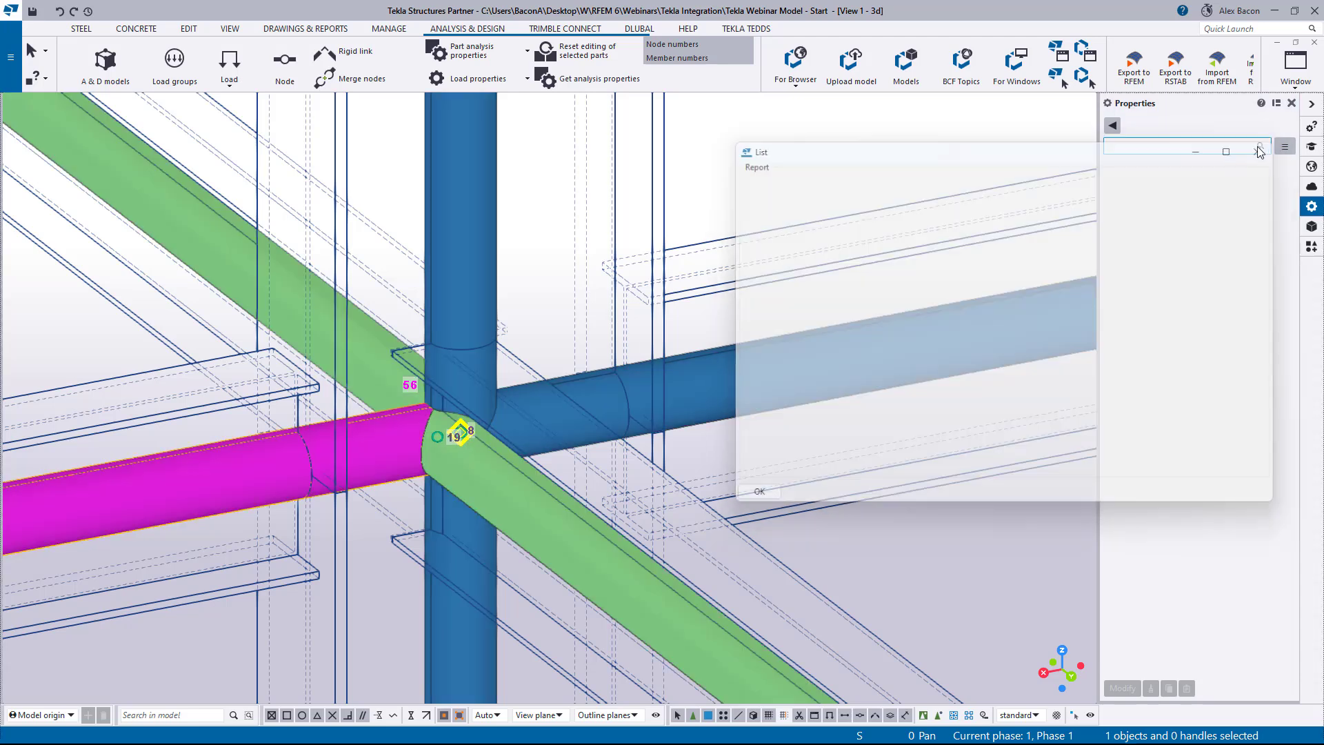
# Examine the closely spaced node pairs 8 and 19, 12 and 18, and 16 and 17 at the column joints.
pyautogui.click(549, 228)
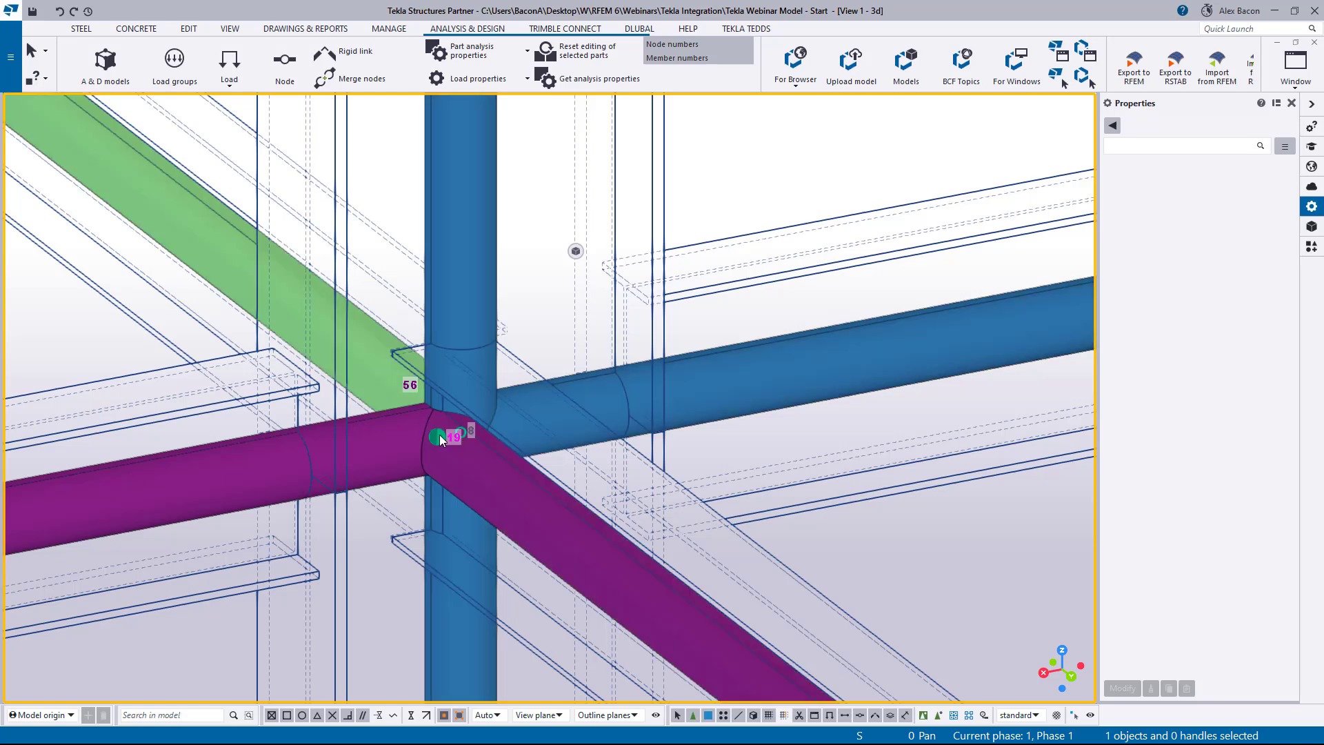
pyautogui.scroll(-1, 440, 435)
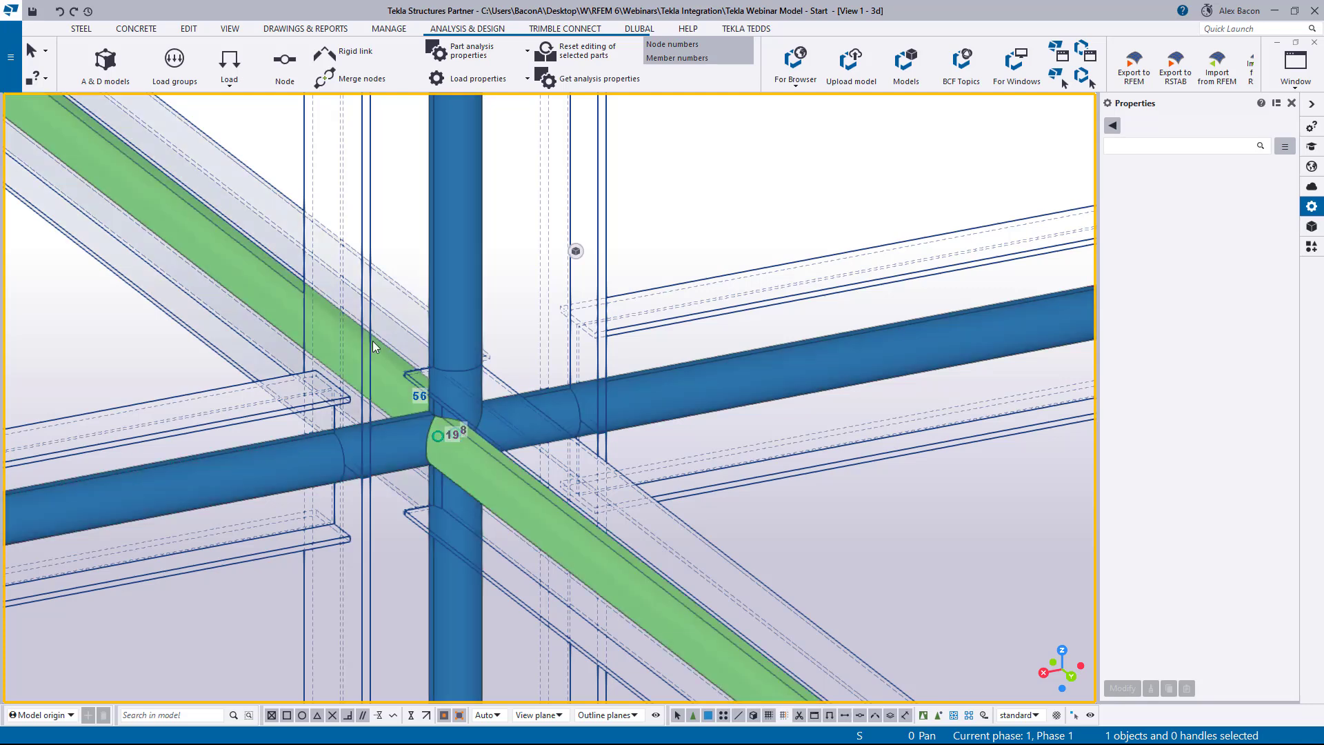
pyautogui.scroll(-10, 465, 531)
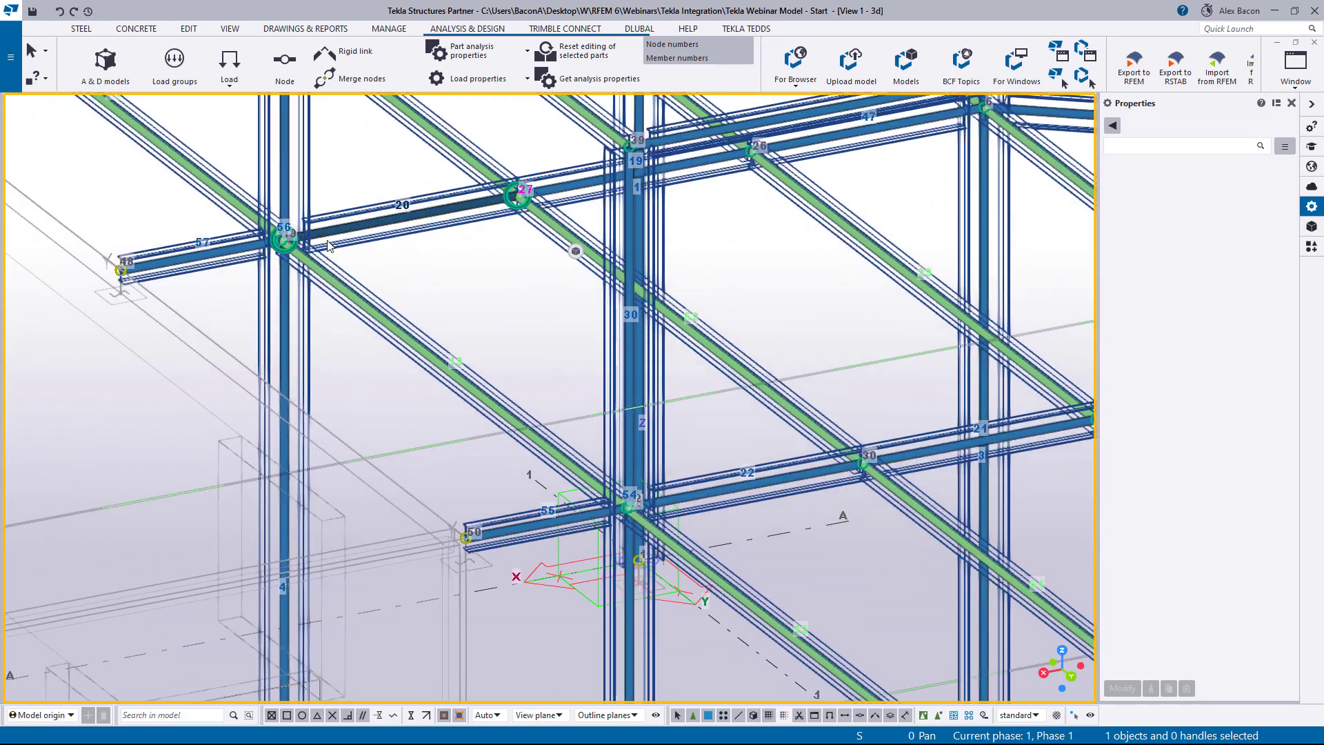
pyautogui.scroll(10, 633, 514)
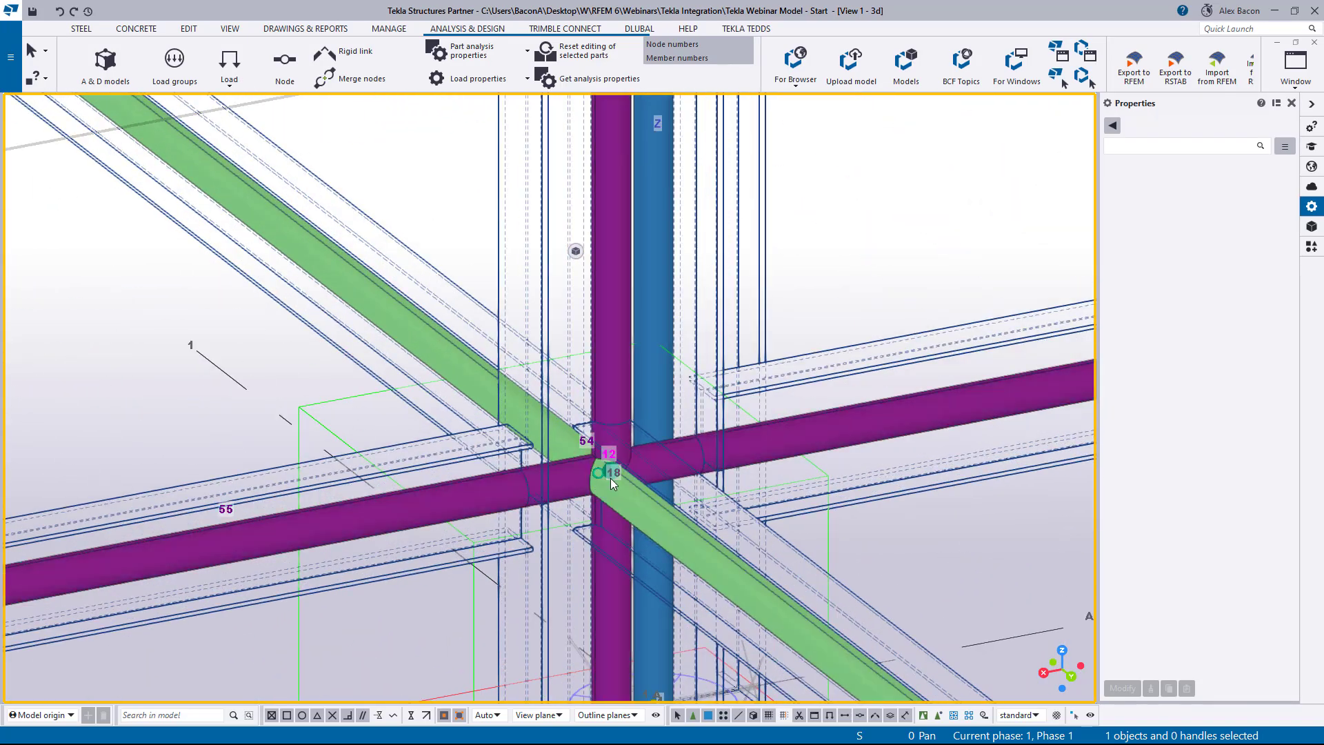
pyautogui.scroll(-10, 573, 465)
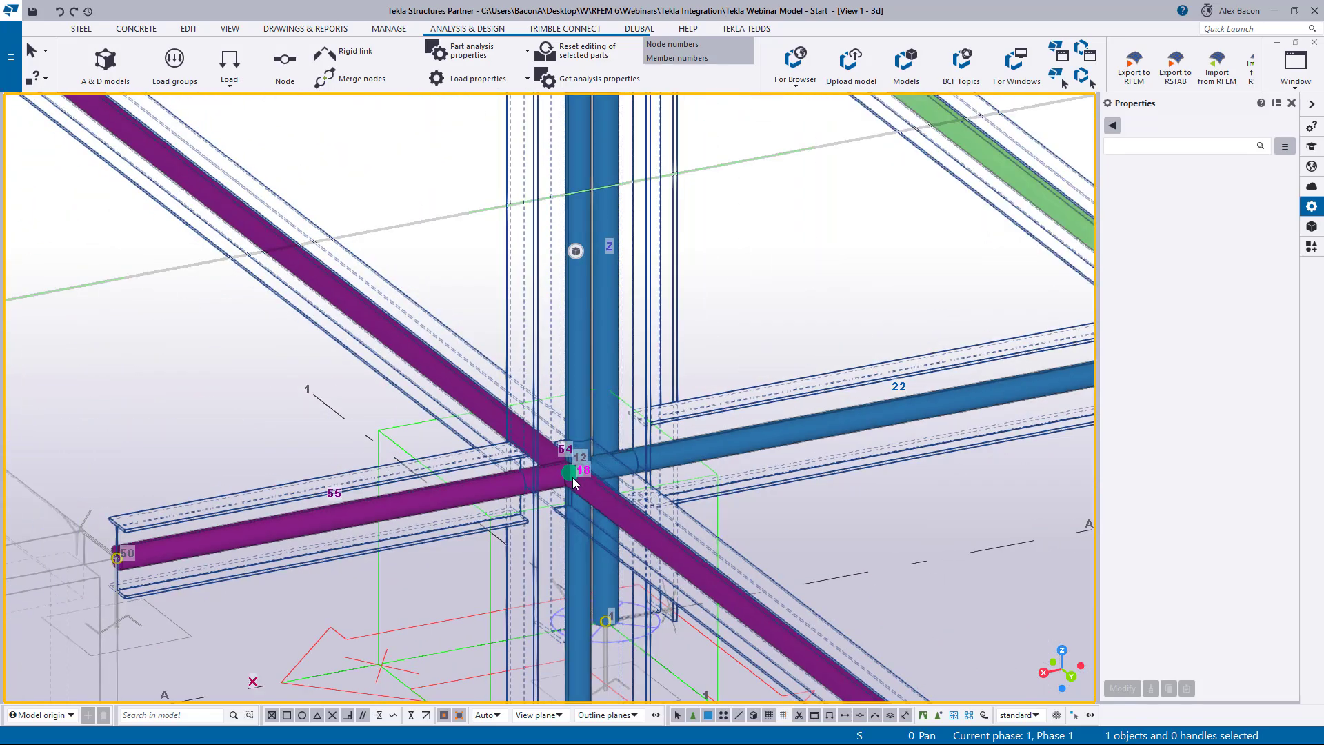
pyautogui.scroll(10, 633, 508)
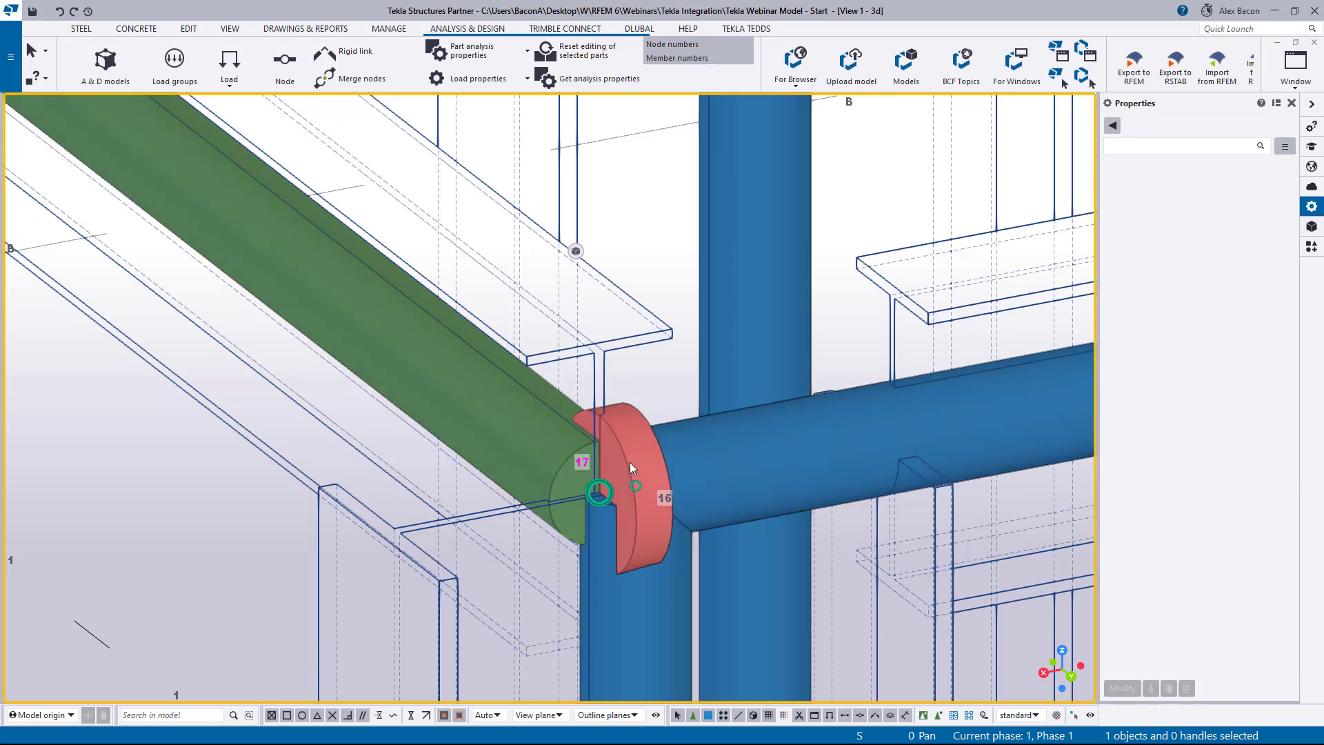
pyautogui.scroll(-6, 607, 486)
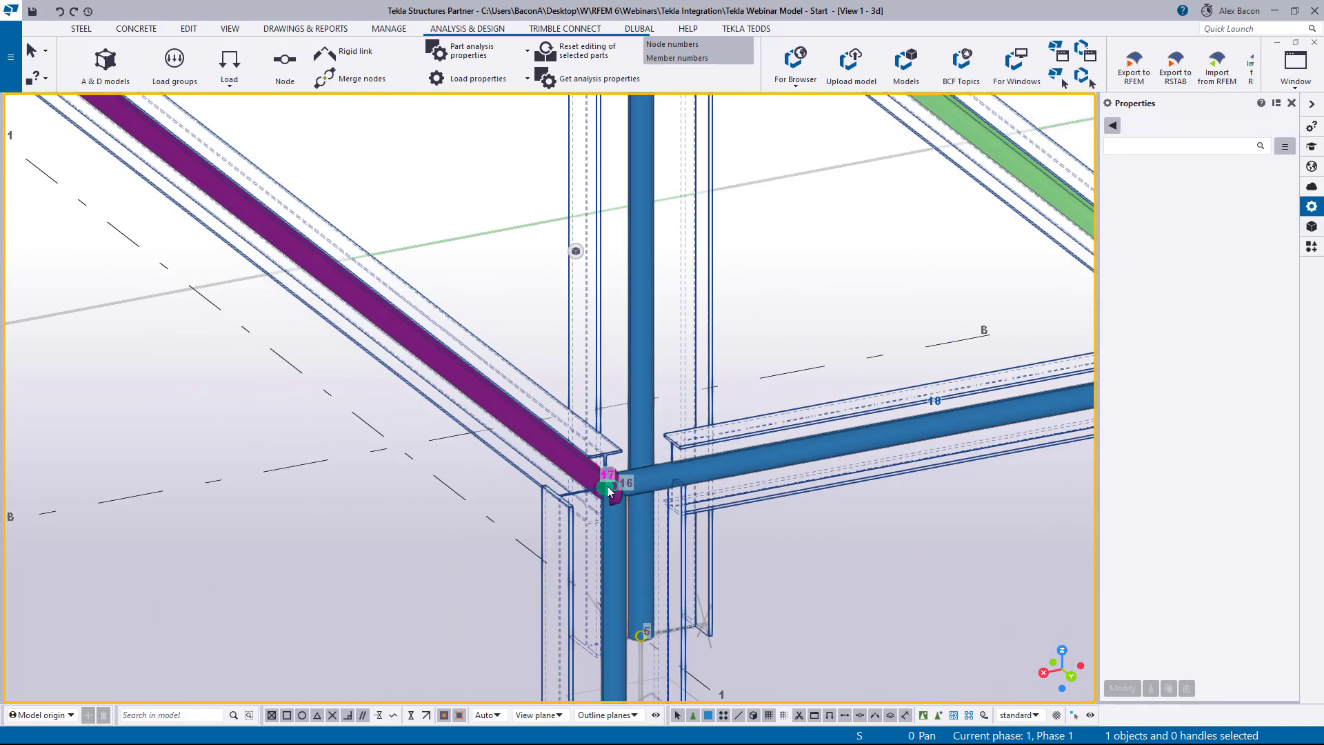
# Merge nodes 12 and 18 at short member 54 with node 12 as the target, setting keep axis to No.
pyautogui.scroll(3, 673, 483)
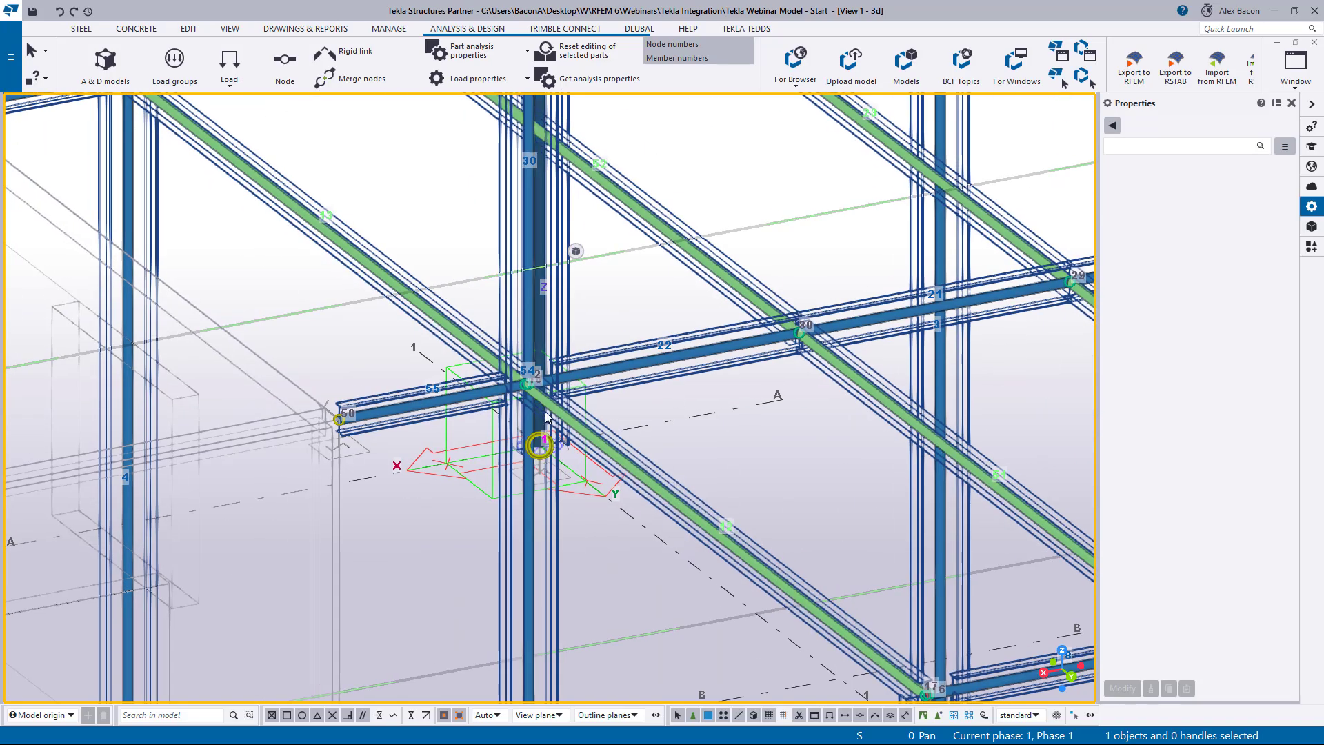
pyautogui.scroll(5, 532, 379)
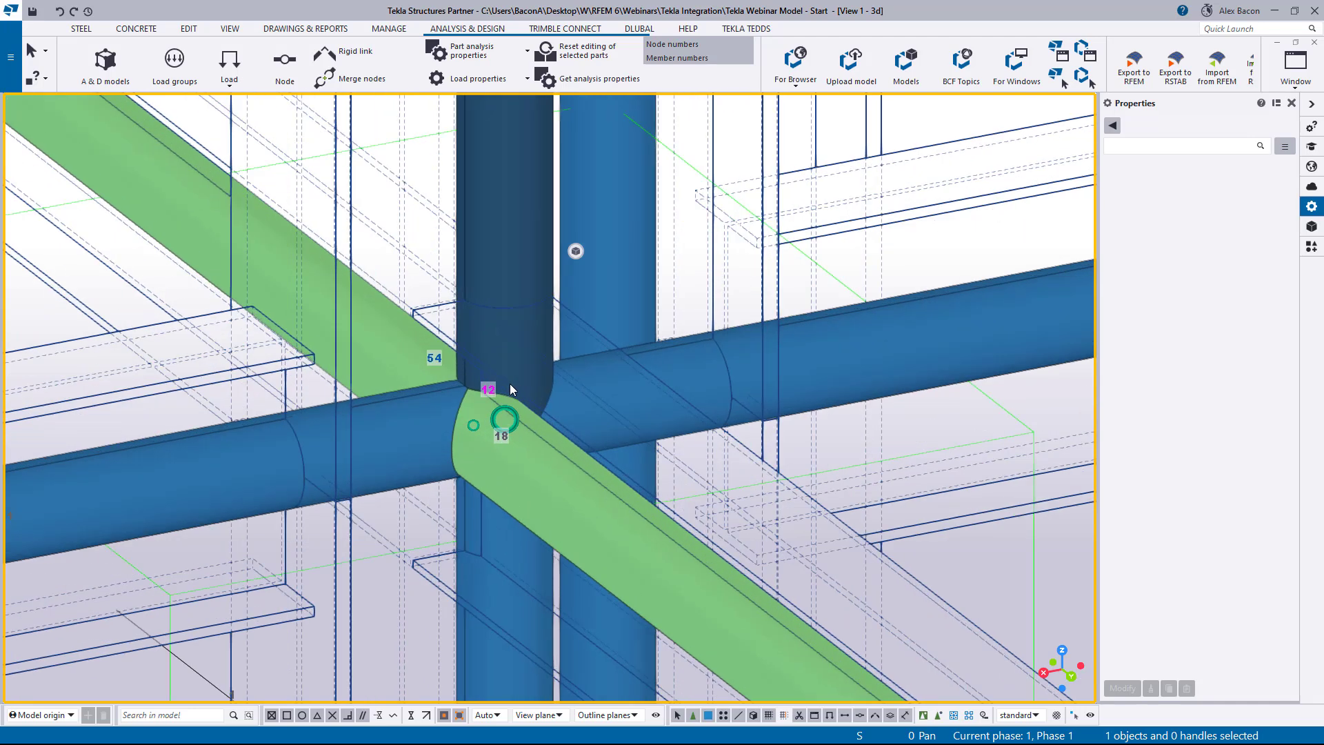
pyautogui.scroll(3, 464, 394)
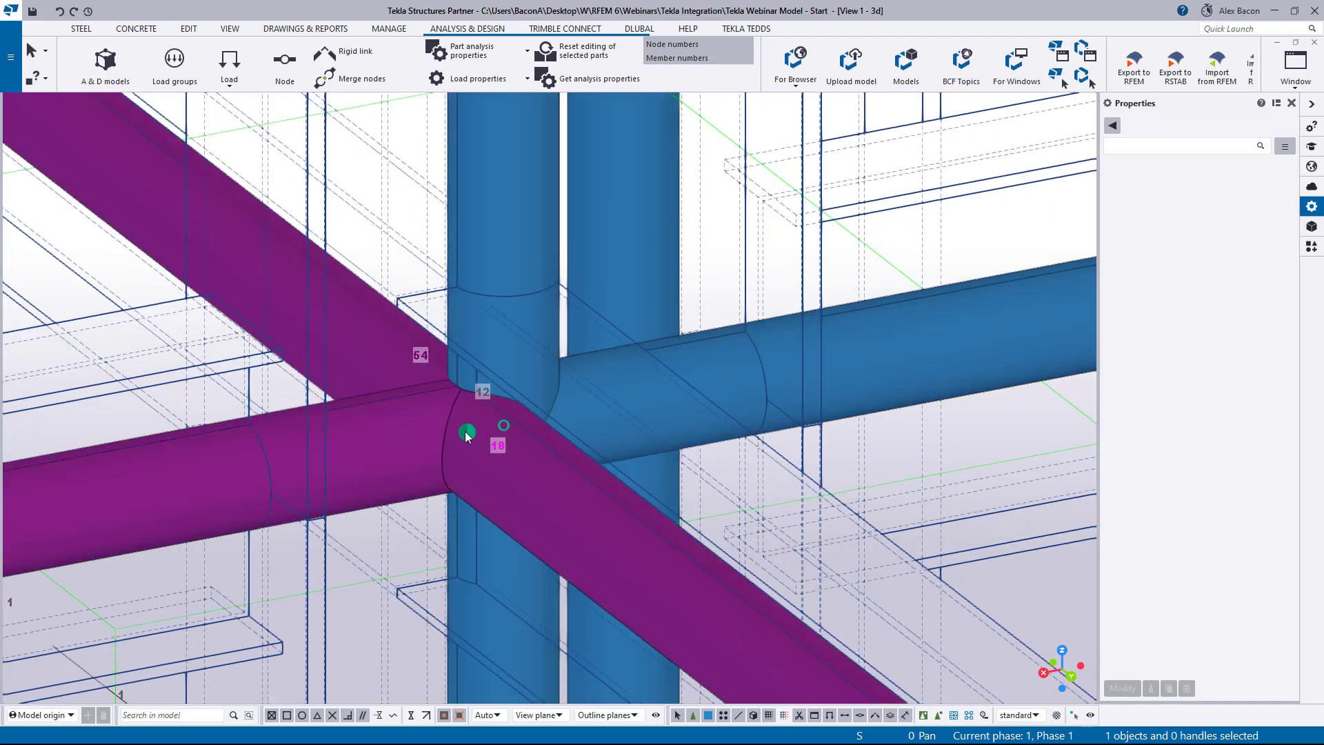
pyautogui.keyDown('ctrl'); pyautogui.click(507, 426); pyautogui.keyUp('ctrl')
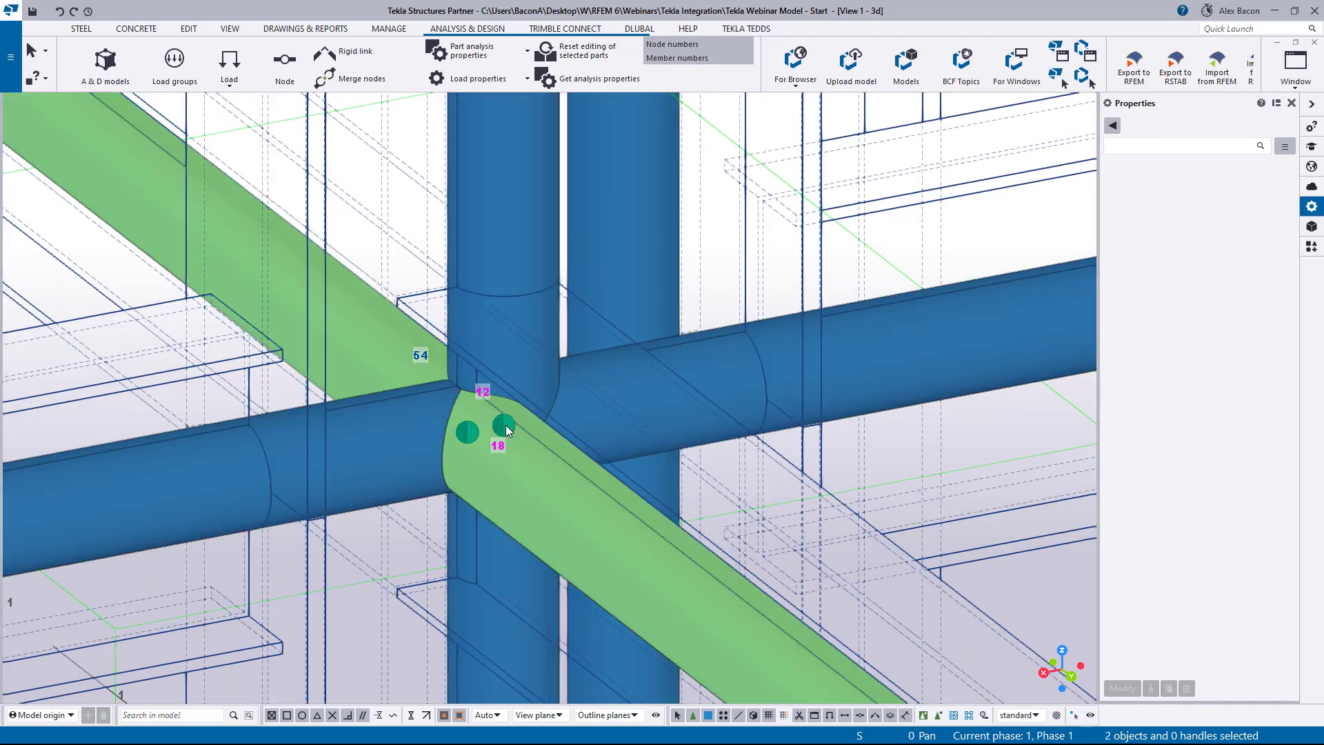
pyautogui.rightClick(507, 424)
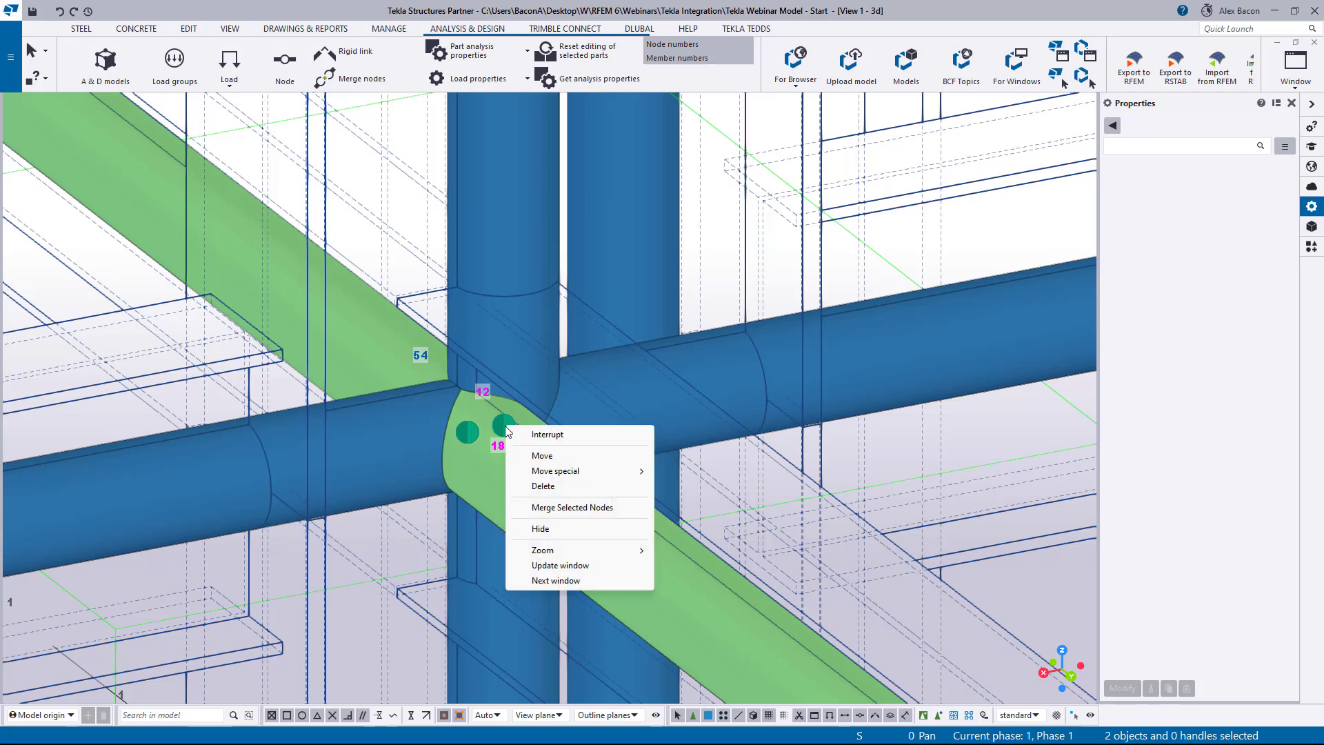
pyautogui.click(565, 511)
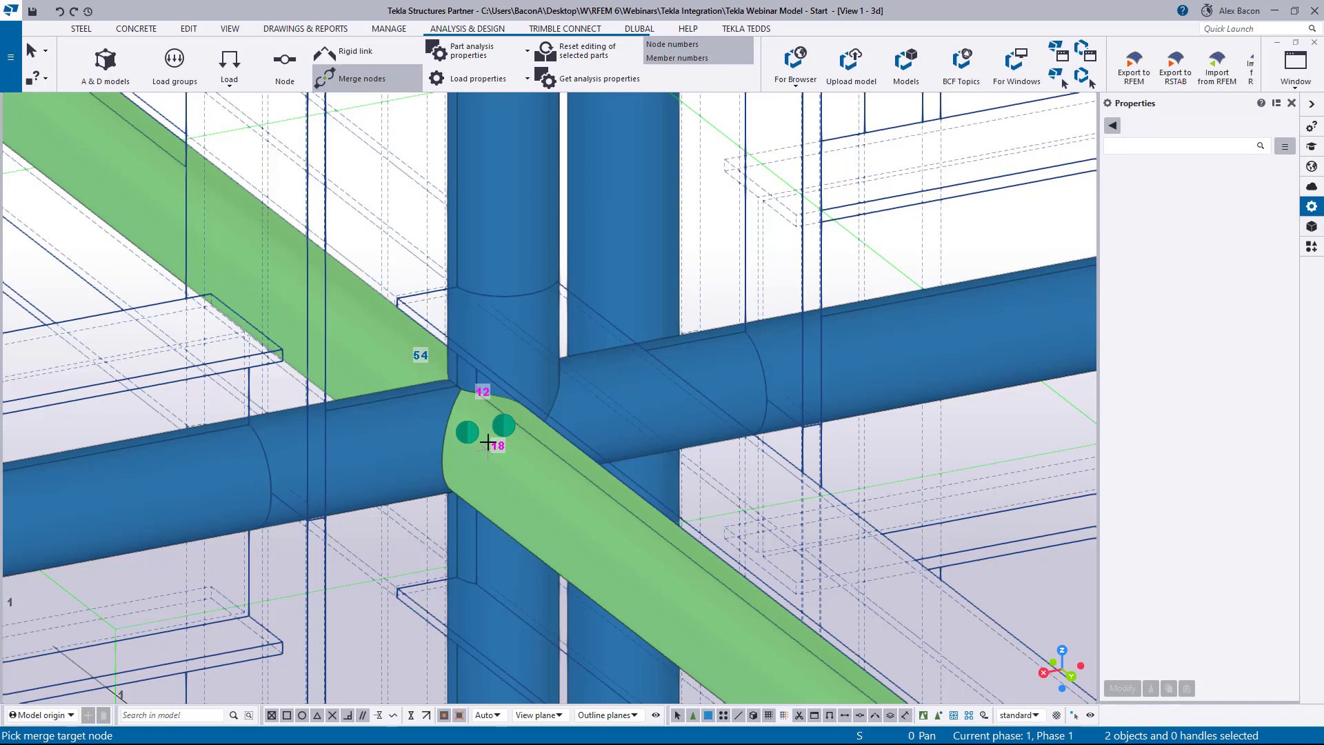
pyautogui.click(505, 427)
pyautogui.click(613, 393)
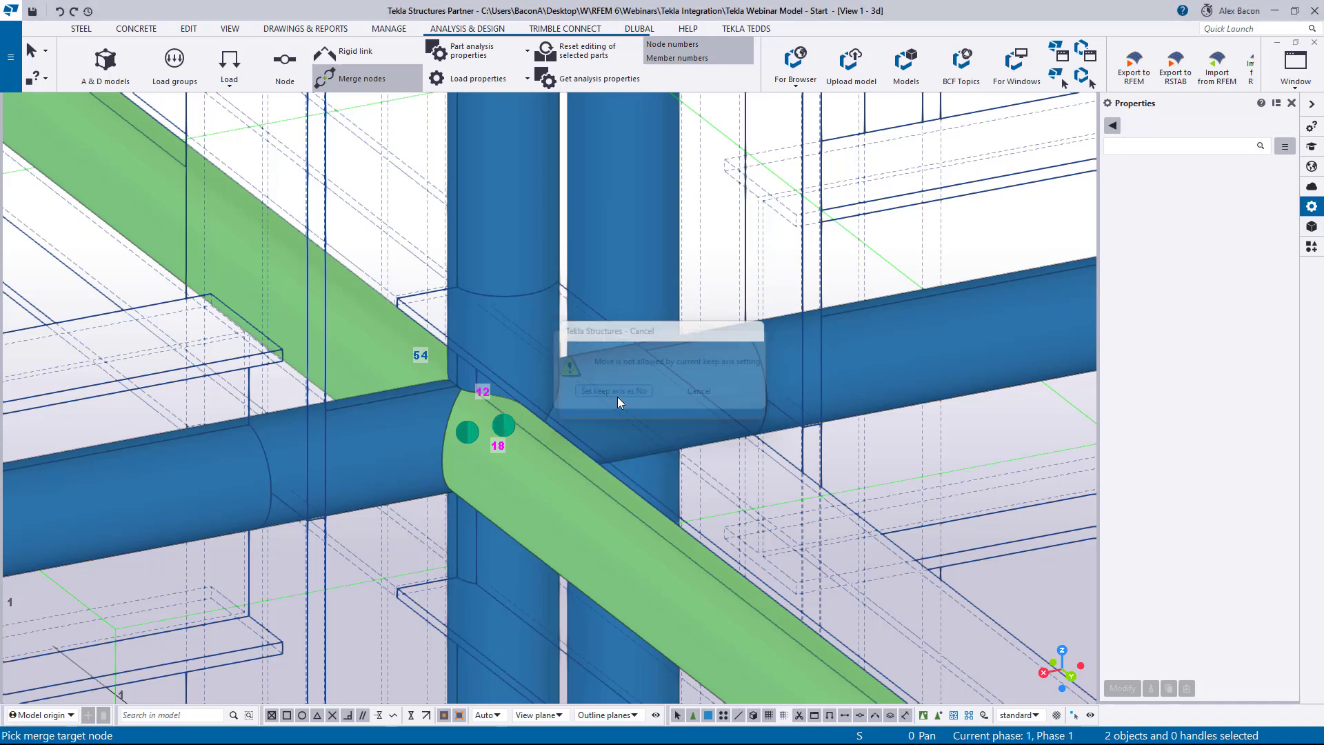
# Check the analysis member alignment at merged node 12 and at nodes 8 and 16 along the same beam line.
pyautogui.scroll(-3, 505, 424)
pyautogui.scroll(-2, 504, 424)
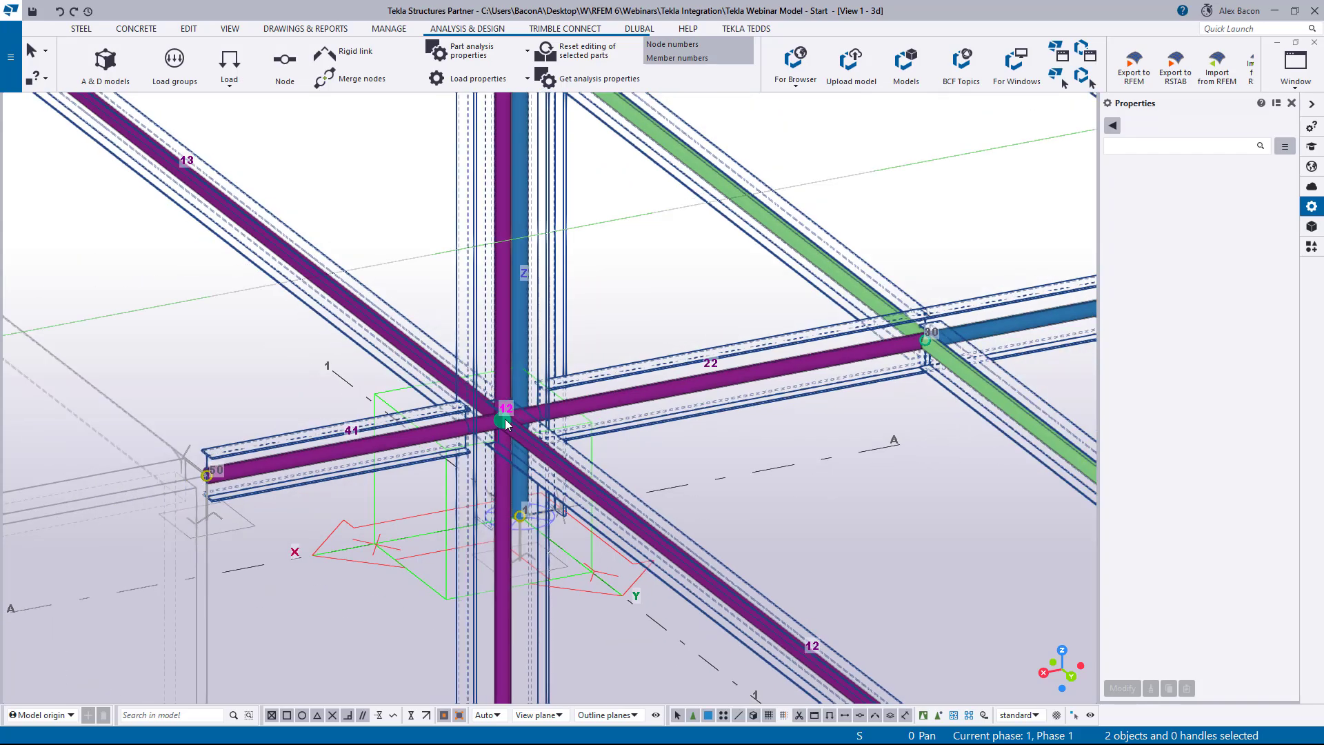
pyautogui.scroll(-2, 444, 384)
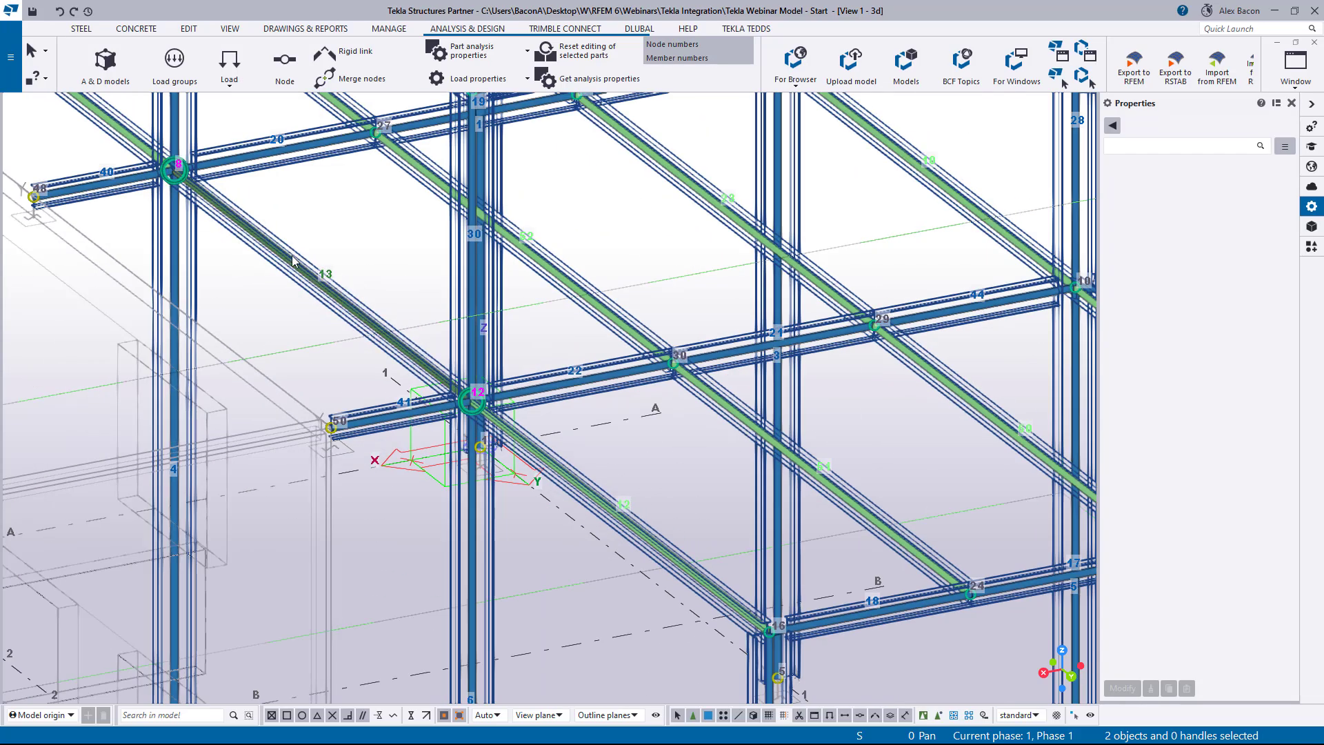
pyautogui.scroll(3, 483, 407)
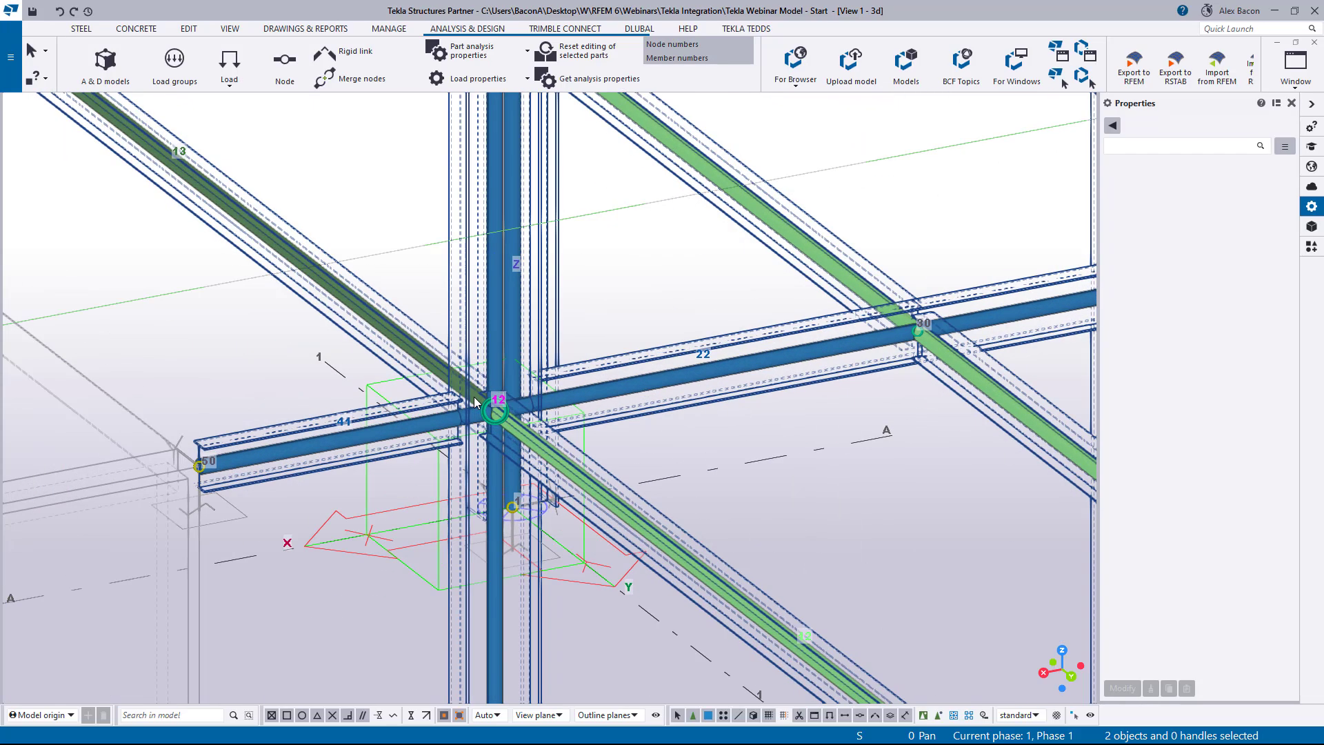
pyautogui.scroll(3, 496, 413)
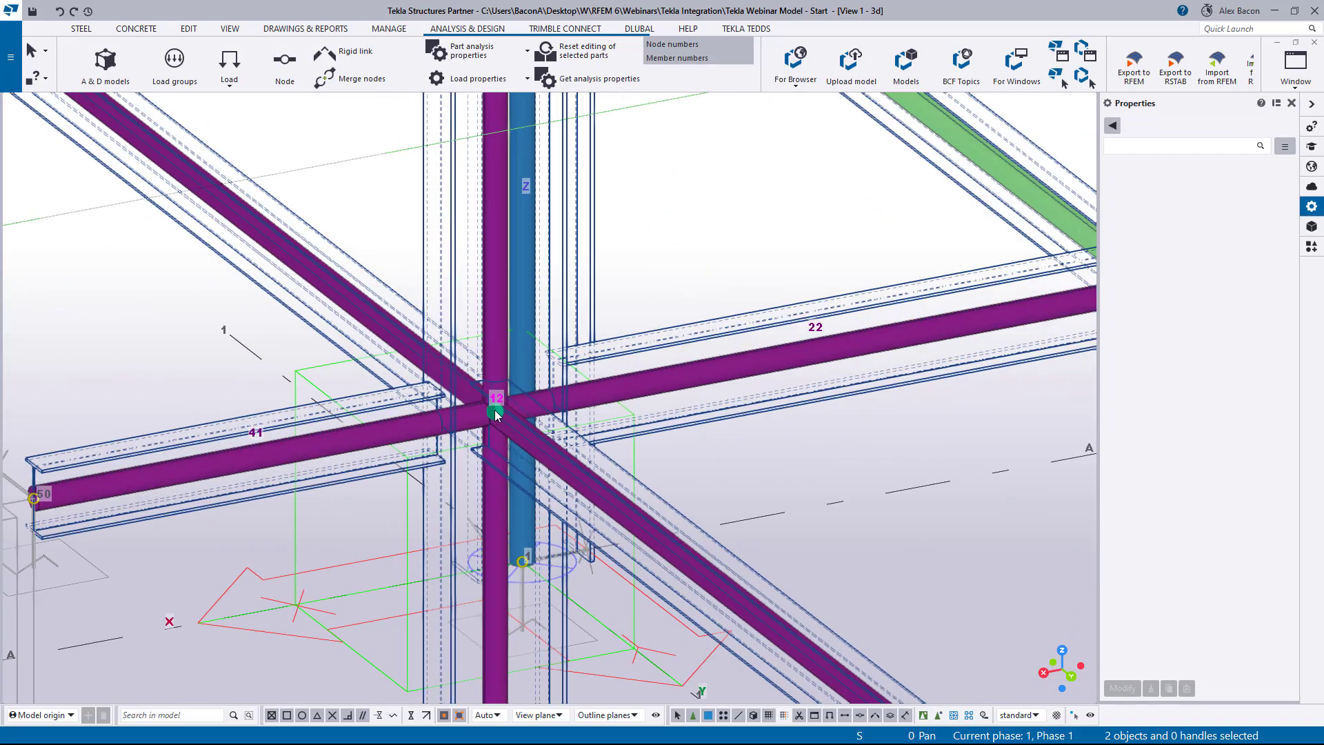
pyautogui.scroll(-4, 495, 412)
pyautogui.moveTo(190, 141); pyautogui.dragTo(423, 355, button='middle')
pyautogui.moveTo(545, 456); pyautogui.dragTo(140, 93, button='middle')
pyautogui.moveTo(609, 479); pyautogui.dragTo(279, 267, button='middle')
pyautogui.scroll(5, 517, 452)
pyautogui.scroll(2, 590, 480)
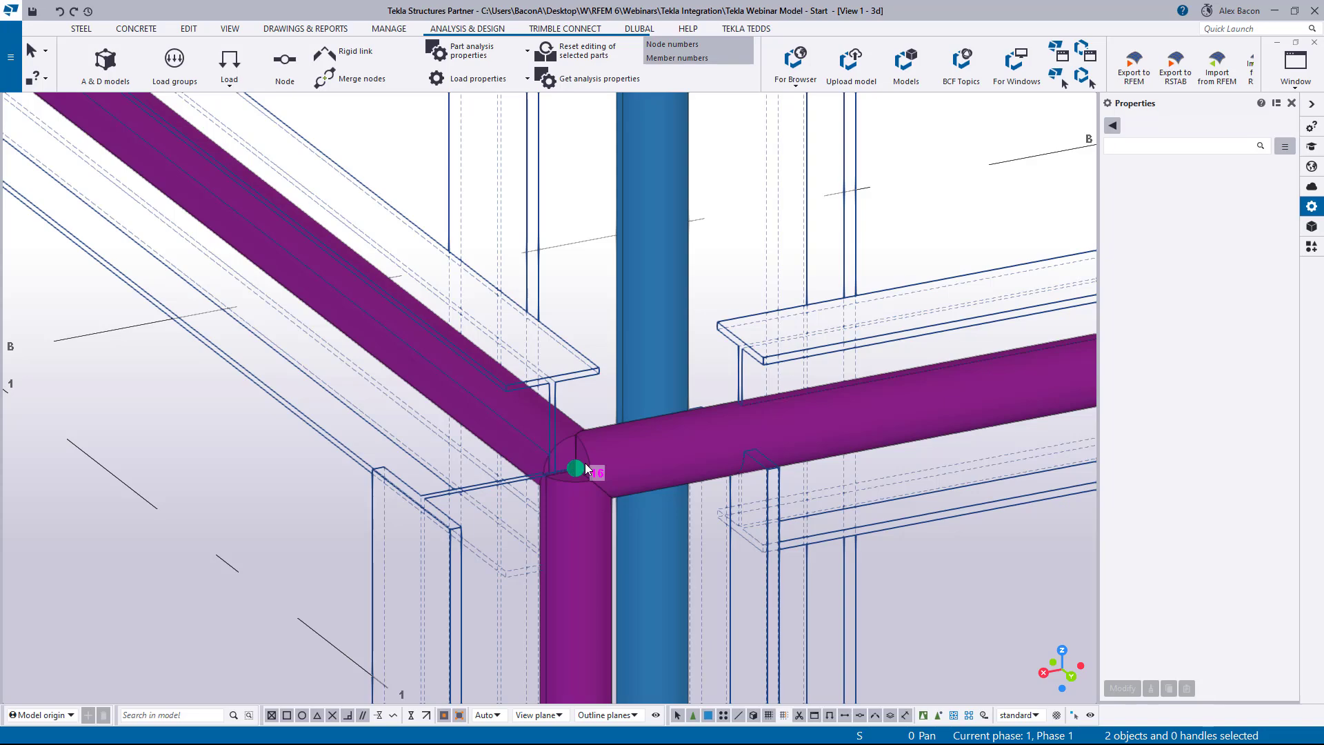
pyautogui.scroll(-6, 586, 469)
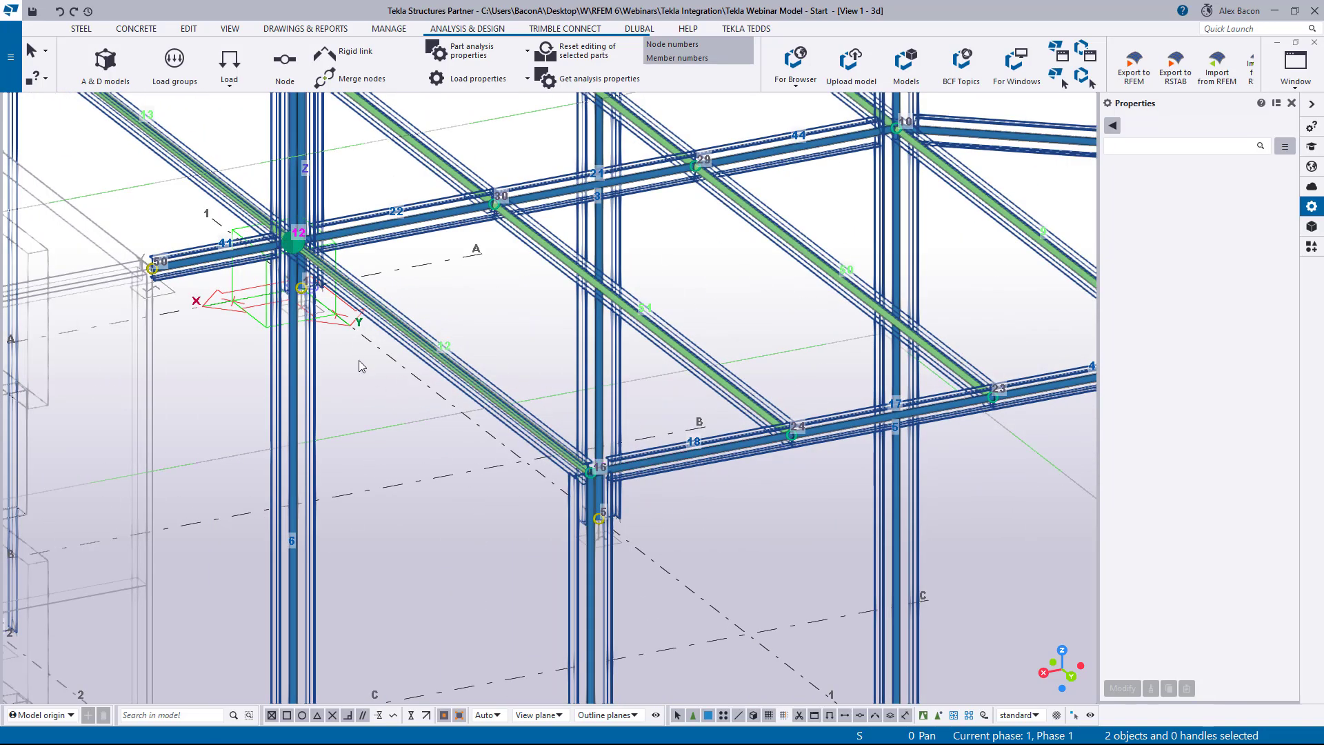
pyautogui.moveTo(359, 366); pyautogui.dragTo(525, 523, button='middle')
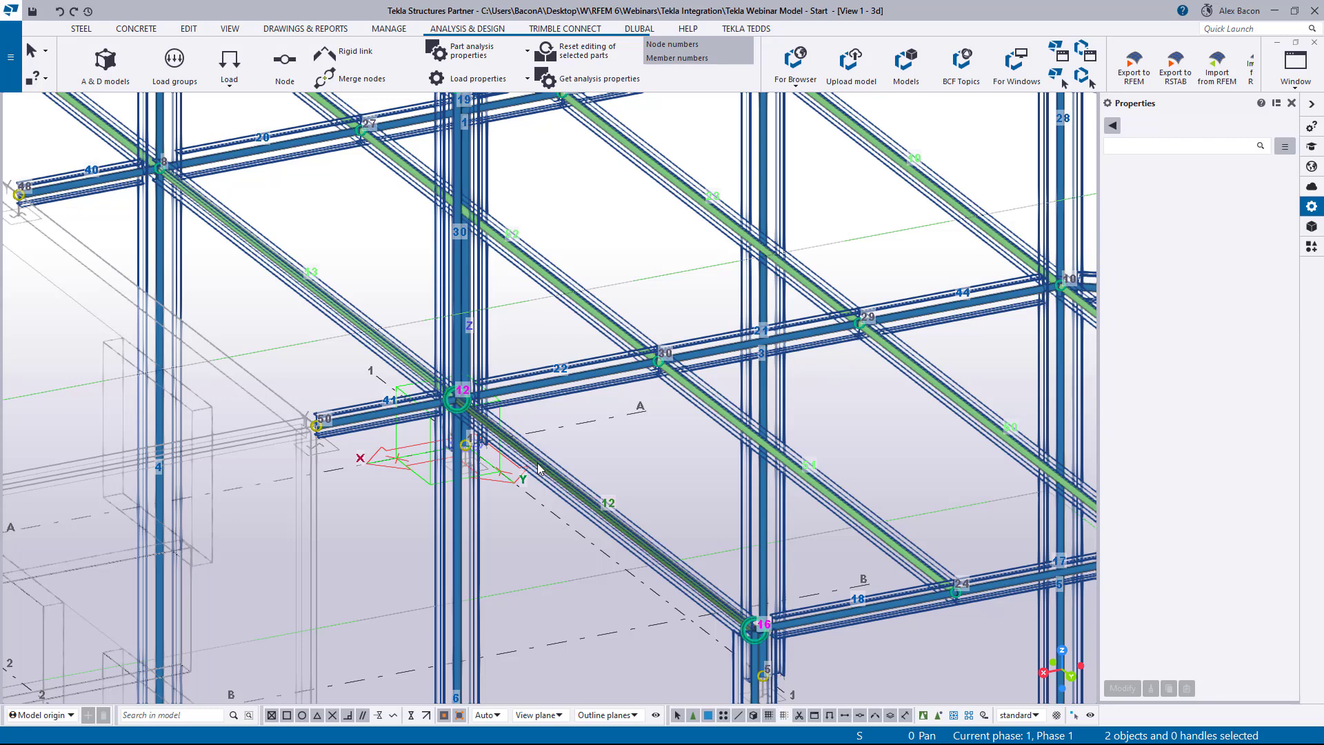
pyautogui.scroll(3, 493, 438)
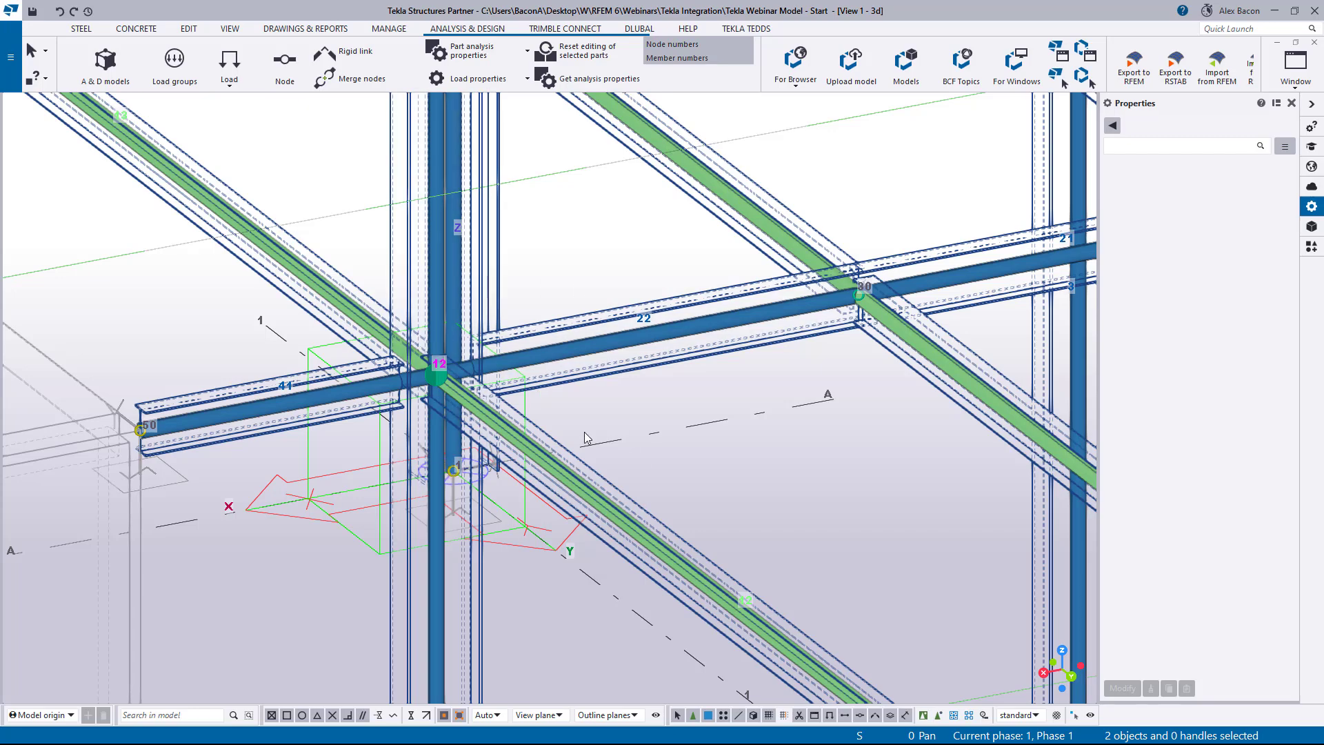
pyautogui.scroll(-2, 565, 468)
pyautogui.scroll(-2, 567, 471)
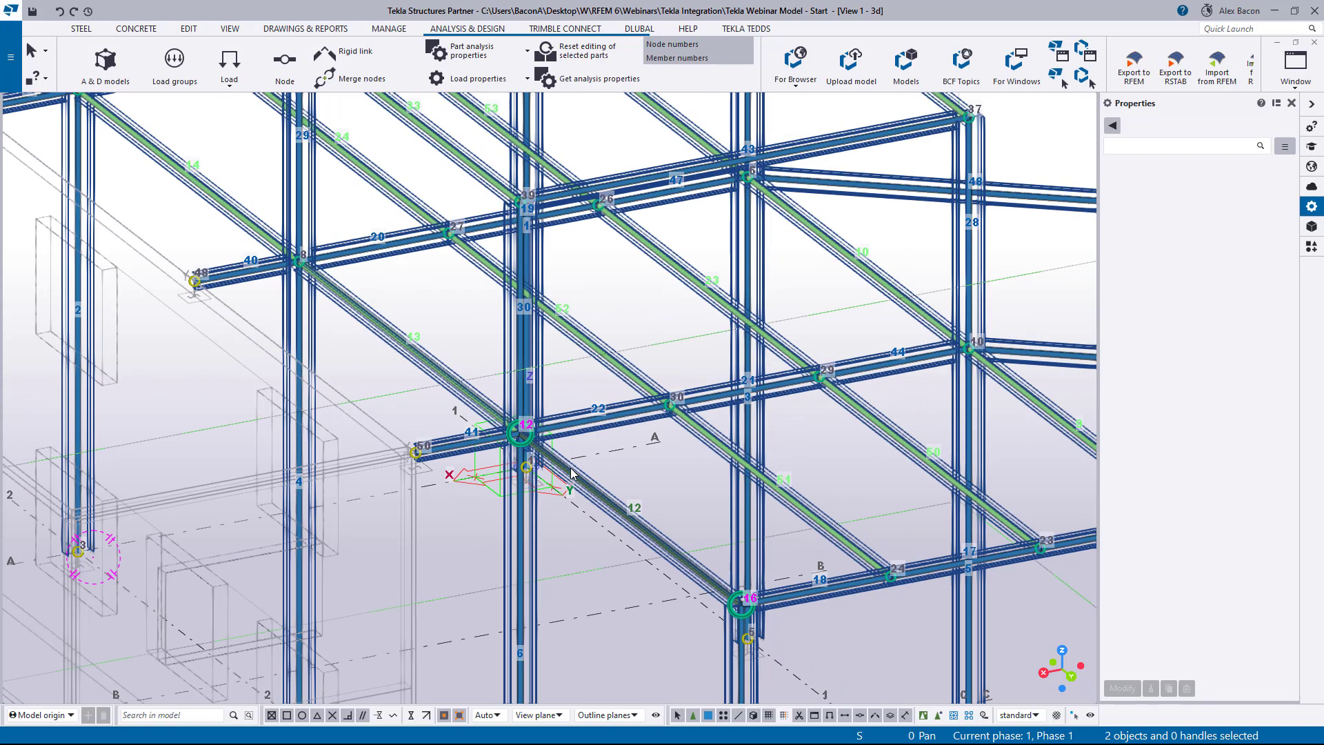
# Open the analysis and design models list, display the warnings for the Steel model and dismiss the summary.
pyautogui.click(571, 473)
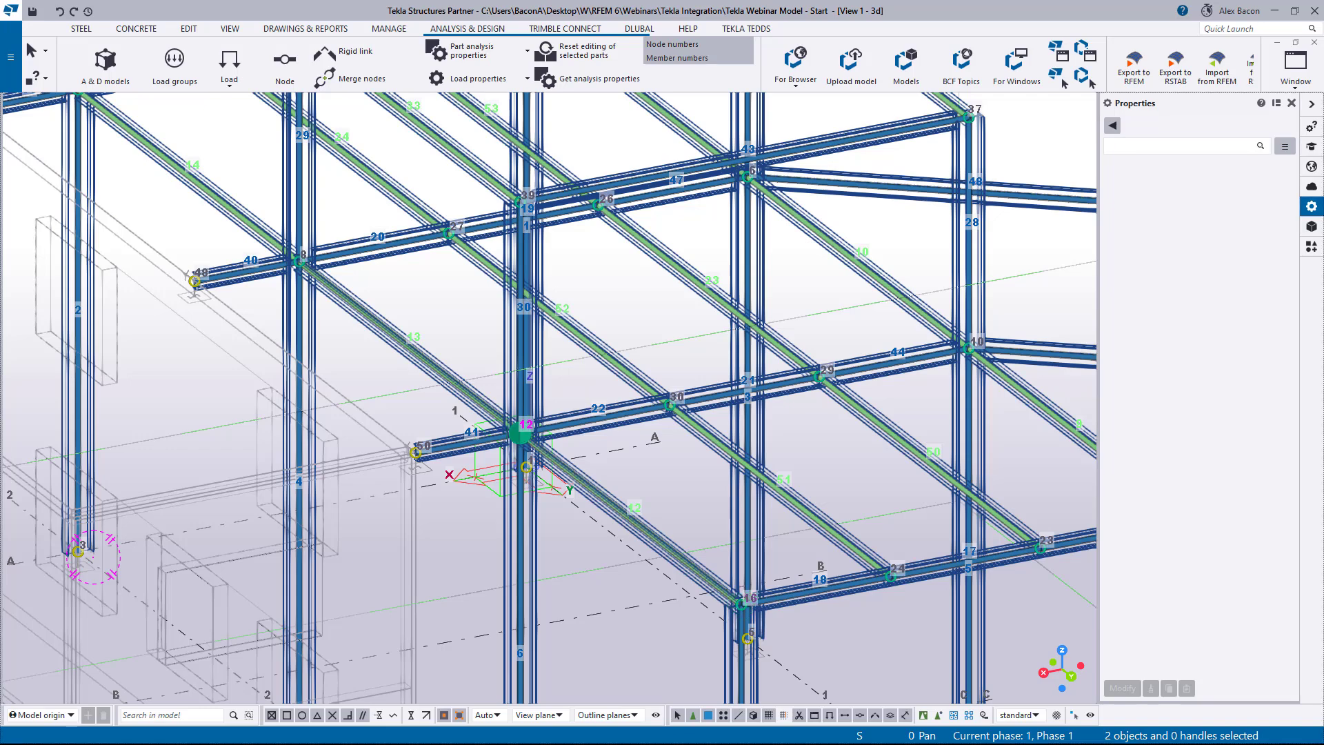
pyautogui.moveTo(0, 101); pyautogui.dragTo(749, 166)
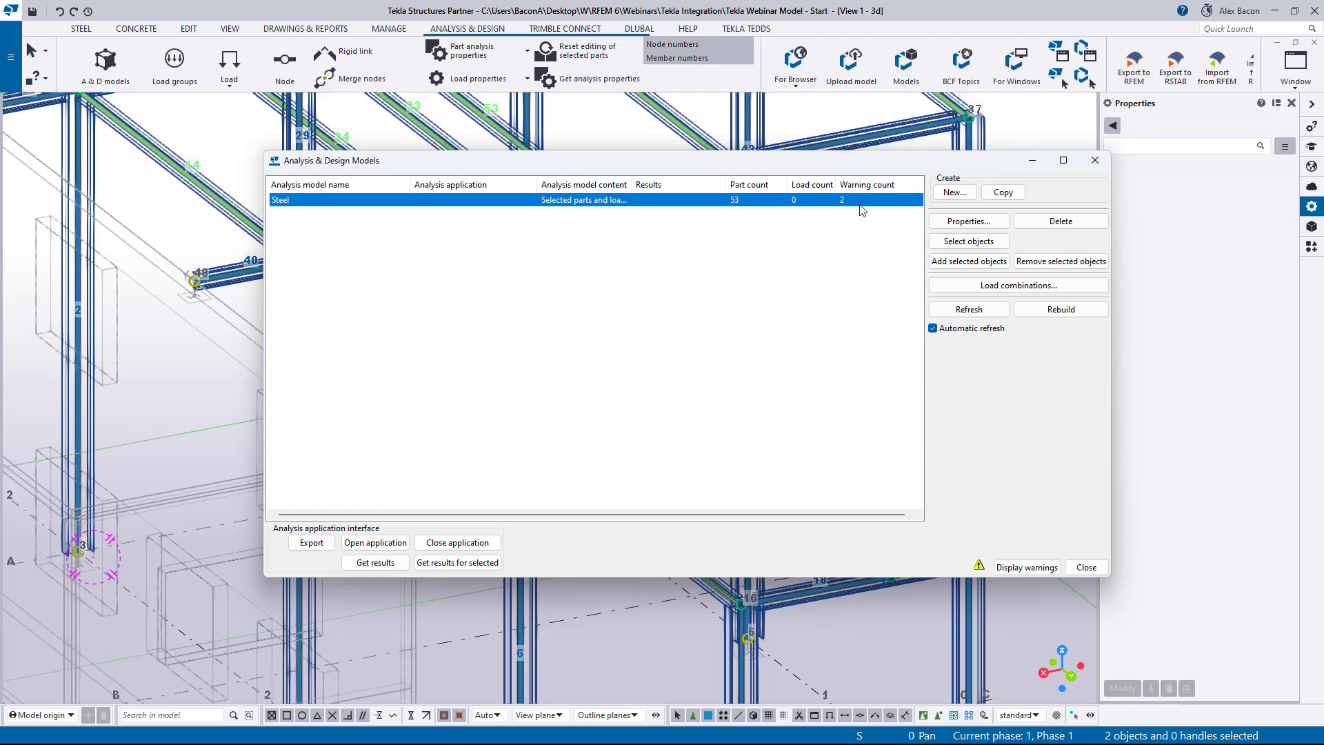
pyautogui.click(807, 203)
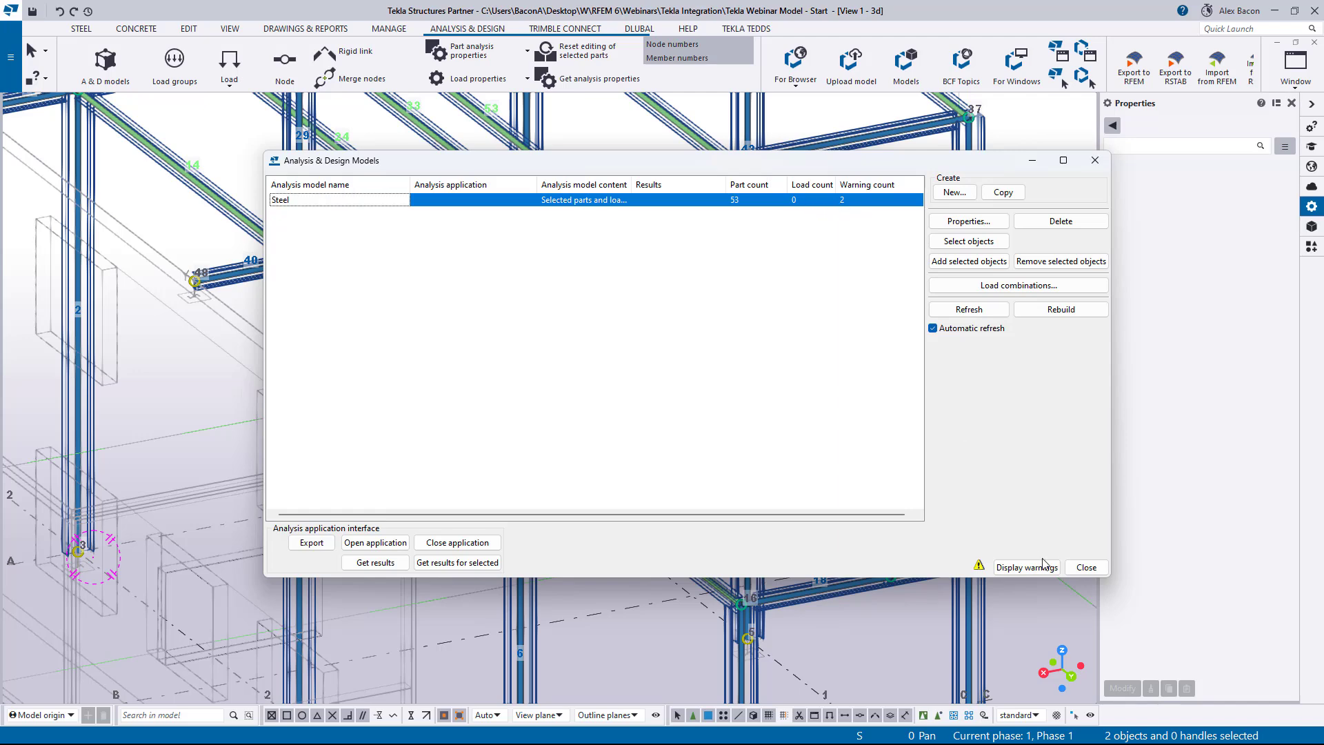
pyautogui.click(1042, 567)
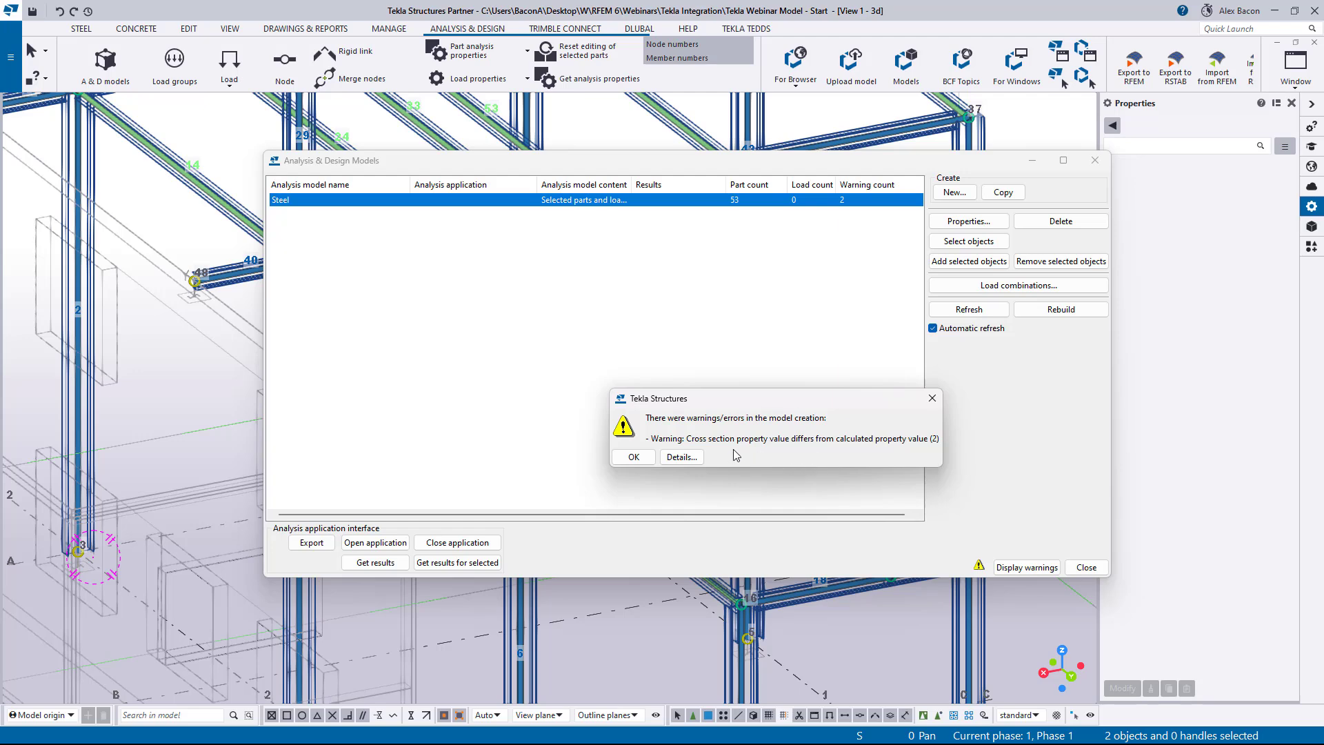
pyautogui.click(636, 457)
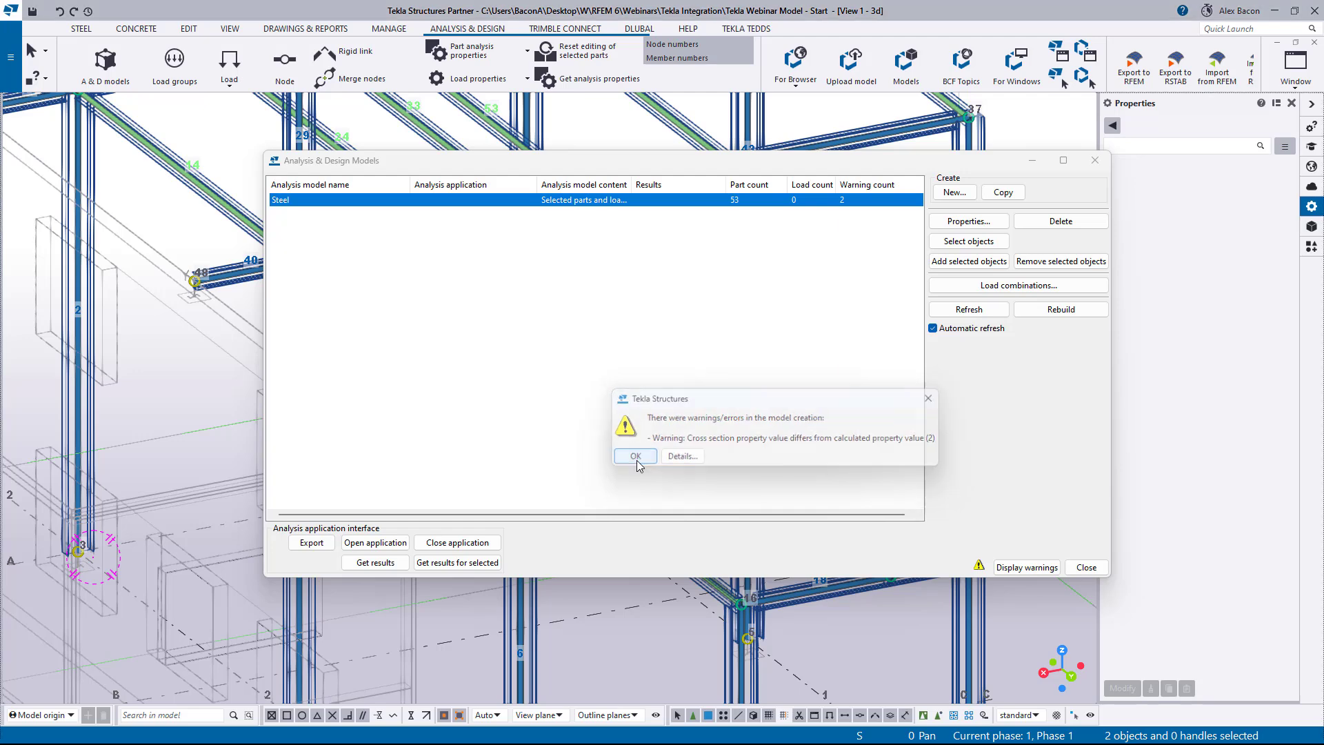
# Display the Steel analysis model in the view from the analysis and design models list.
pyautogui.scroll(-6, 655, 321)
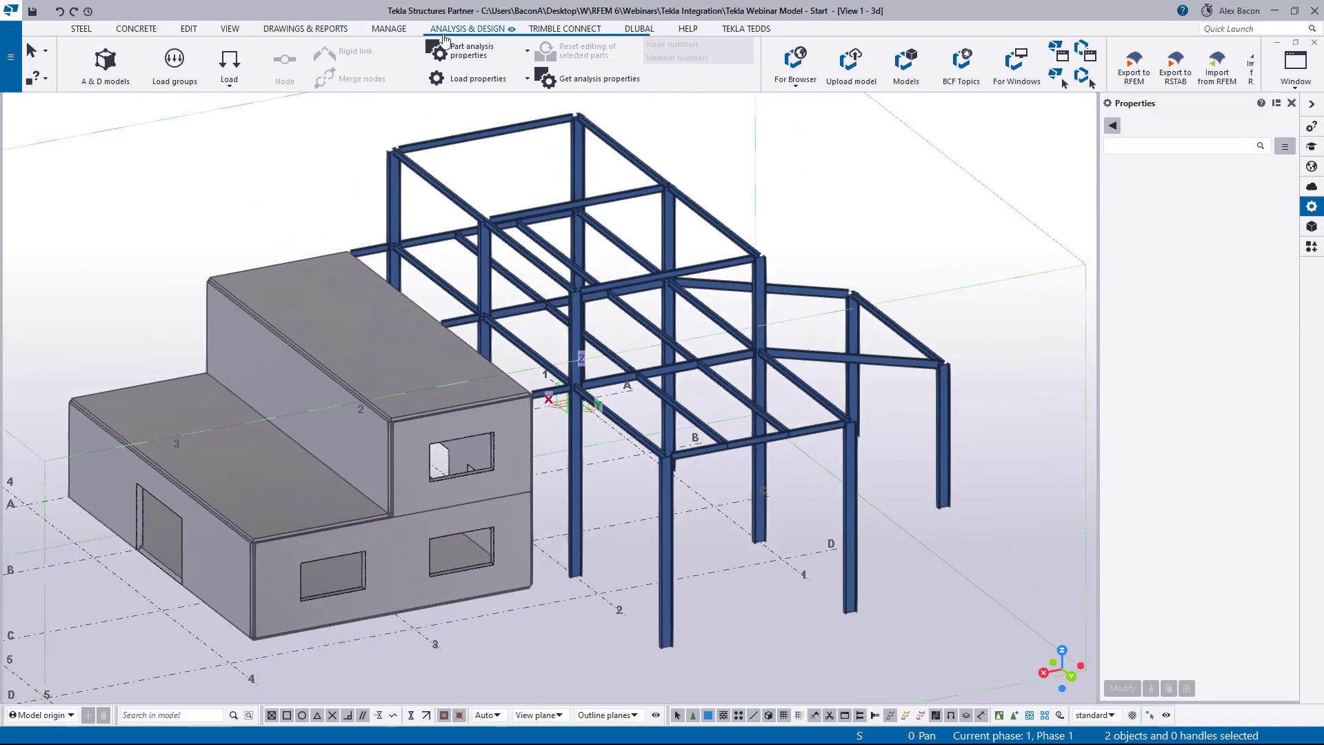
pyautogui.click(105, 64)
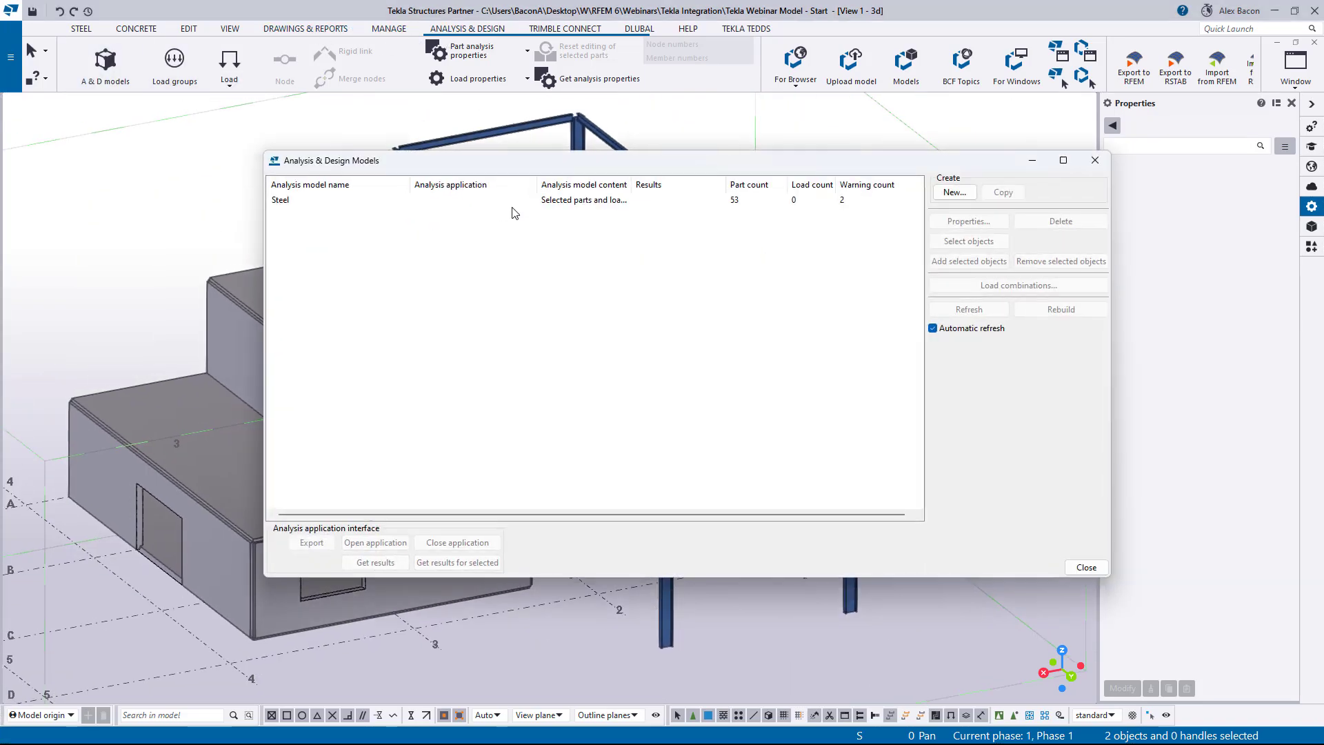
pyautogui.click(491, 198)
pyautogui.moveTo(594, 166); pyautogui.dragTo(0, 186)
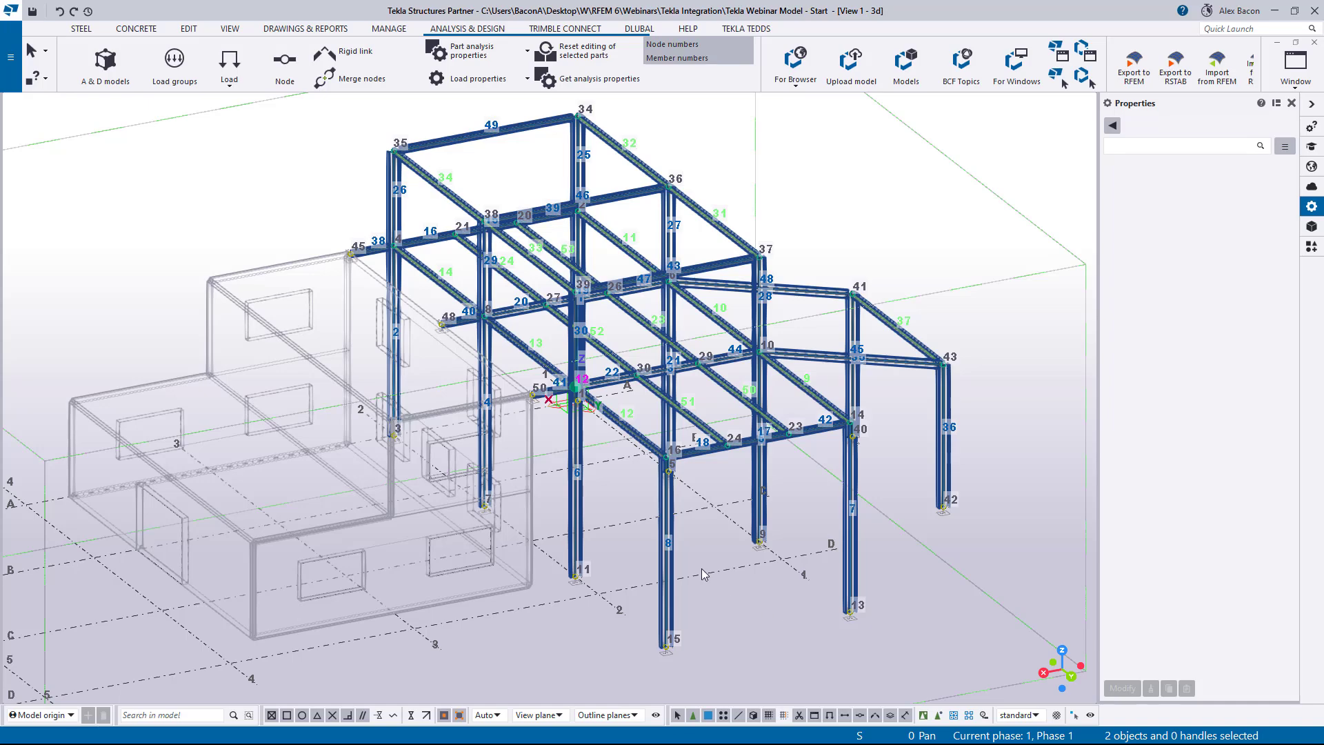
# Set the axis in column 8's analysis position properties to Top center and modify the member.
pyautogui.scroll(4, 689, 578)
pyautogui.moveTo(705, 553); pyautogui.dragTo(675, 498, button='middle')
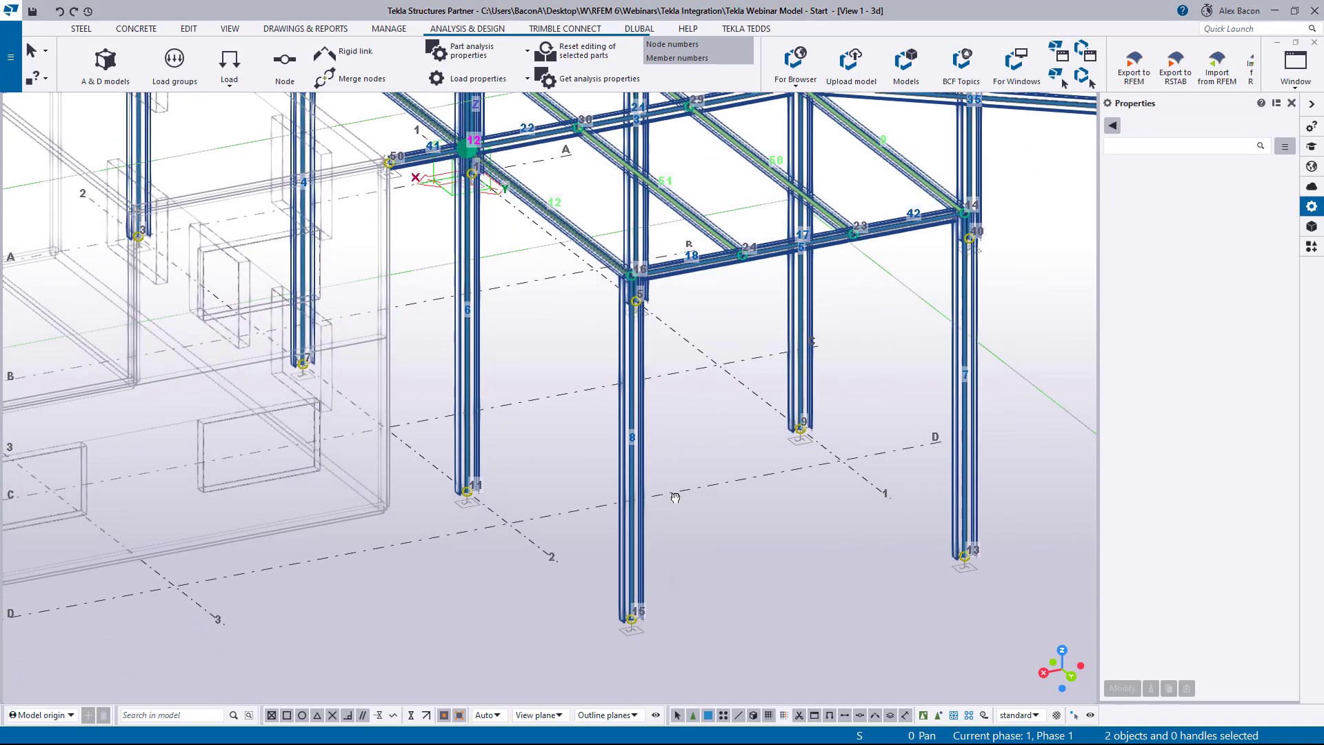
pyautogui.doubleClick(632, 551)
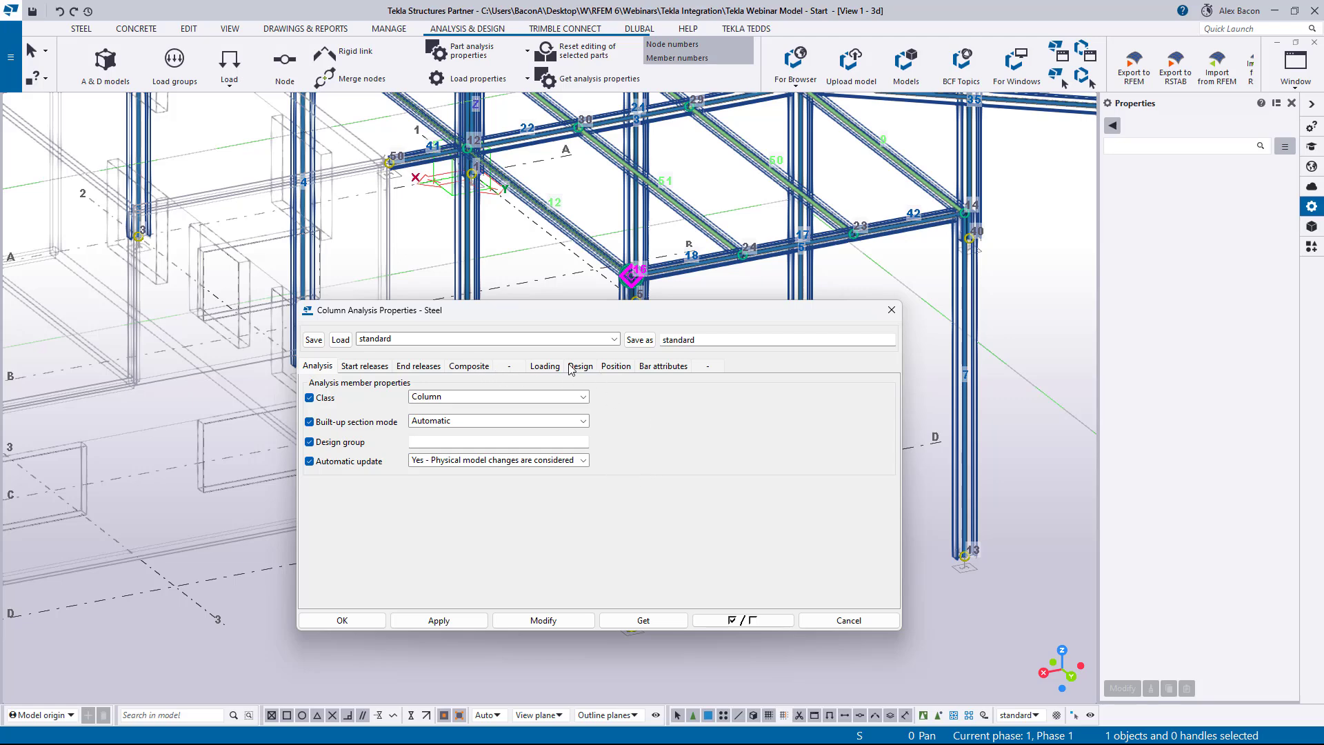
pyautogui.moveTo(567, 314); pyautogui.dragTo(965, 306)
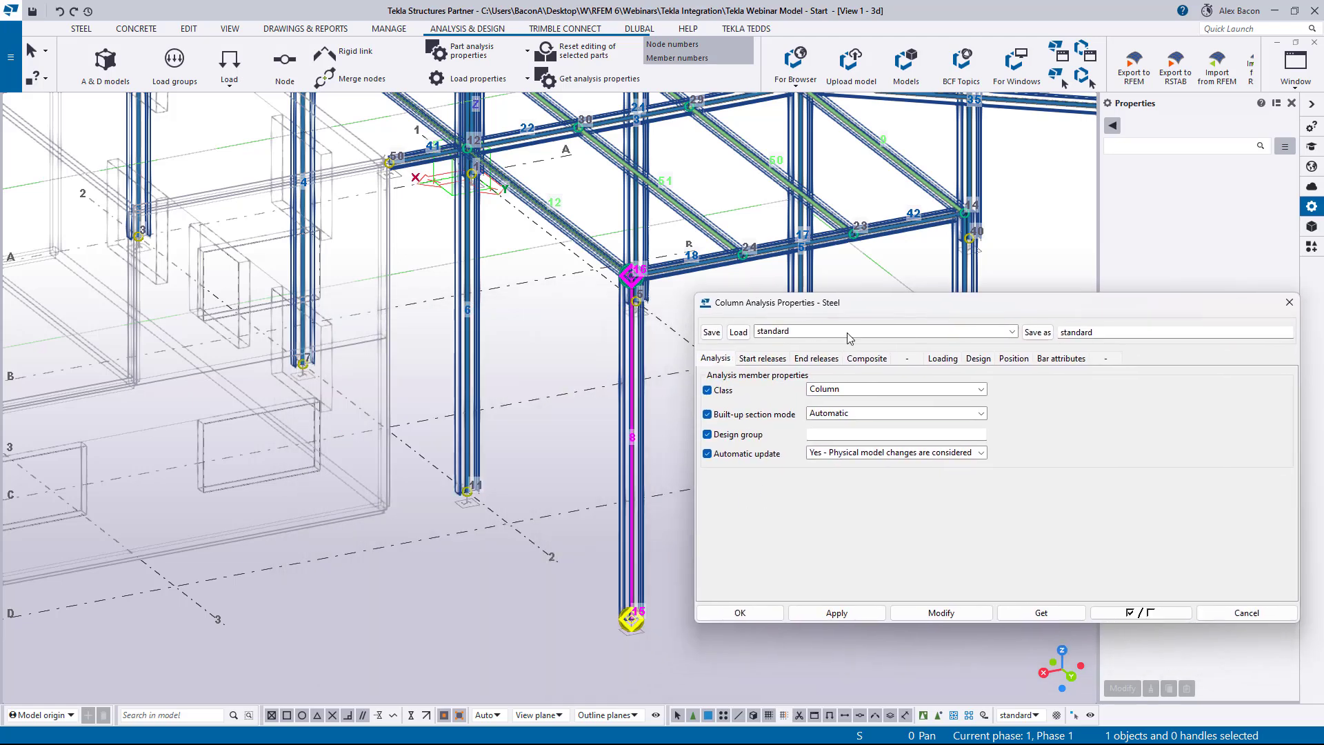
pyautogui.click(1014, 359)
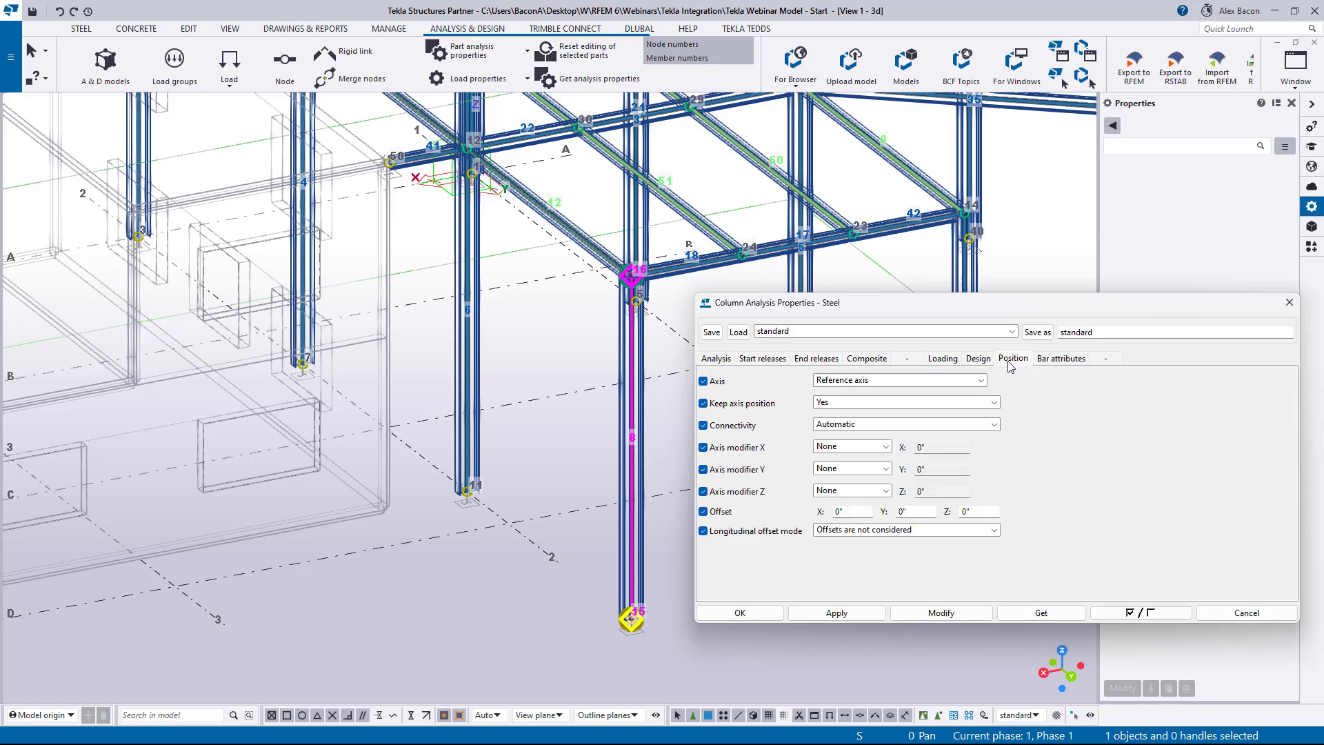
pyautogui.click(847, 382)
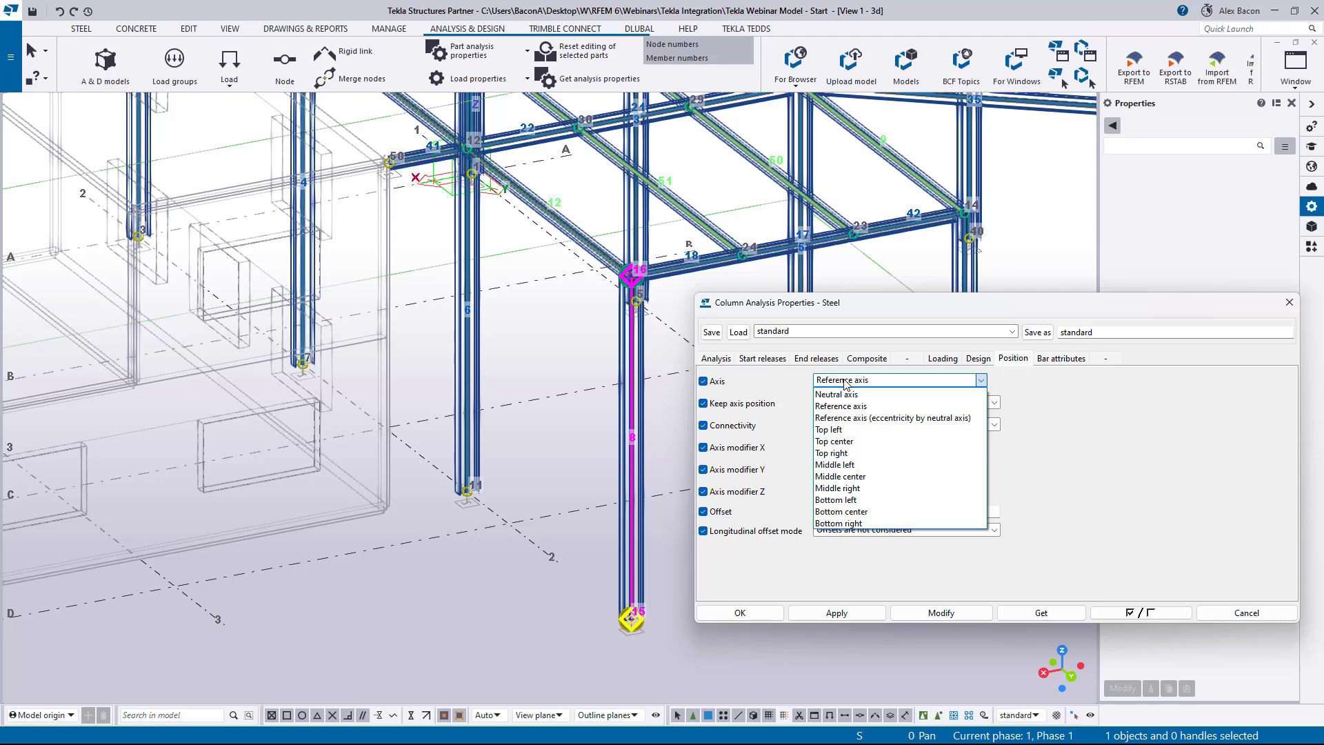
pyautogui.click(843, 441)
pyautogui.click(942, 613)
# Examine the position of column 8's analysis line relative to the physical profile at its base.
pyautogui.scroll(5, 514, 642)
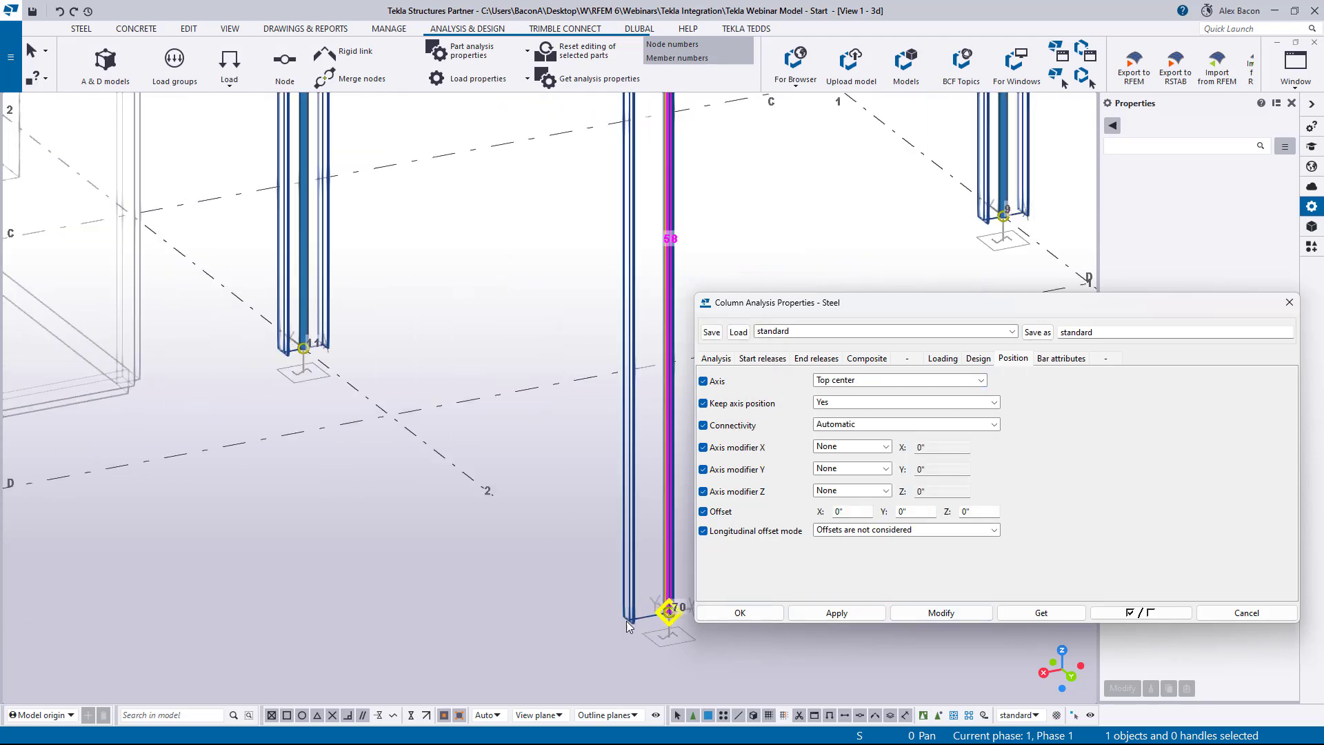
pyautogui.moveTo(507, 643); pyautogui.dragTo(543, 574, button='middle')
pyautogui.moveTo(544, 446); pyautogui.dragTo(530, 593, button='middle')
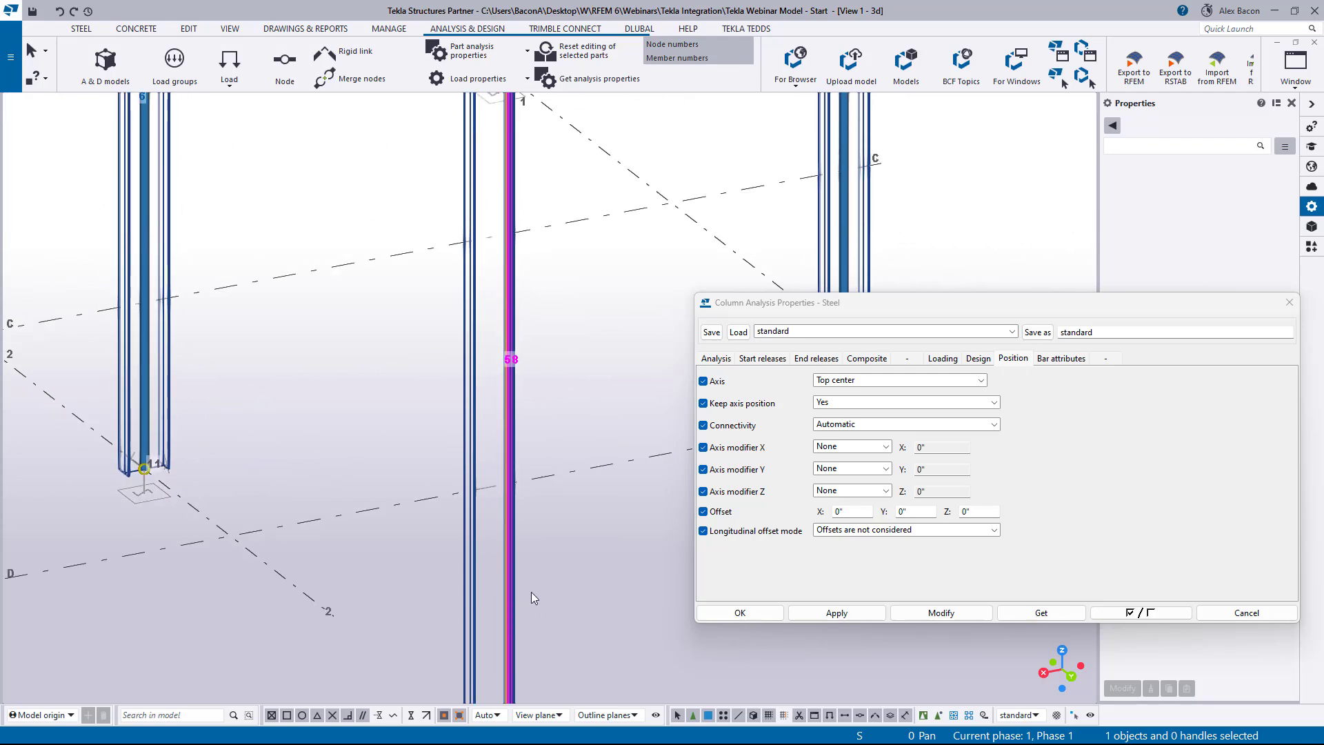
pyautogui.moveTo(538, 421); pyautogui.dragTo(541, 350, button='middle')
pyautogui.scroll(-1, 521, 407)
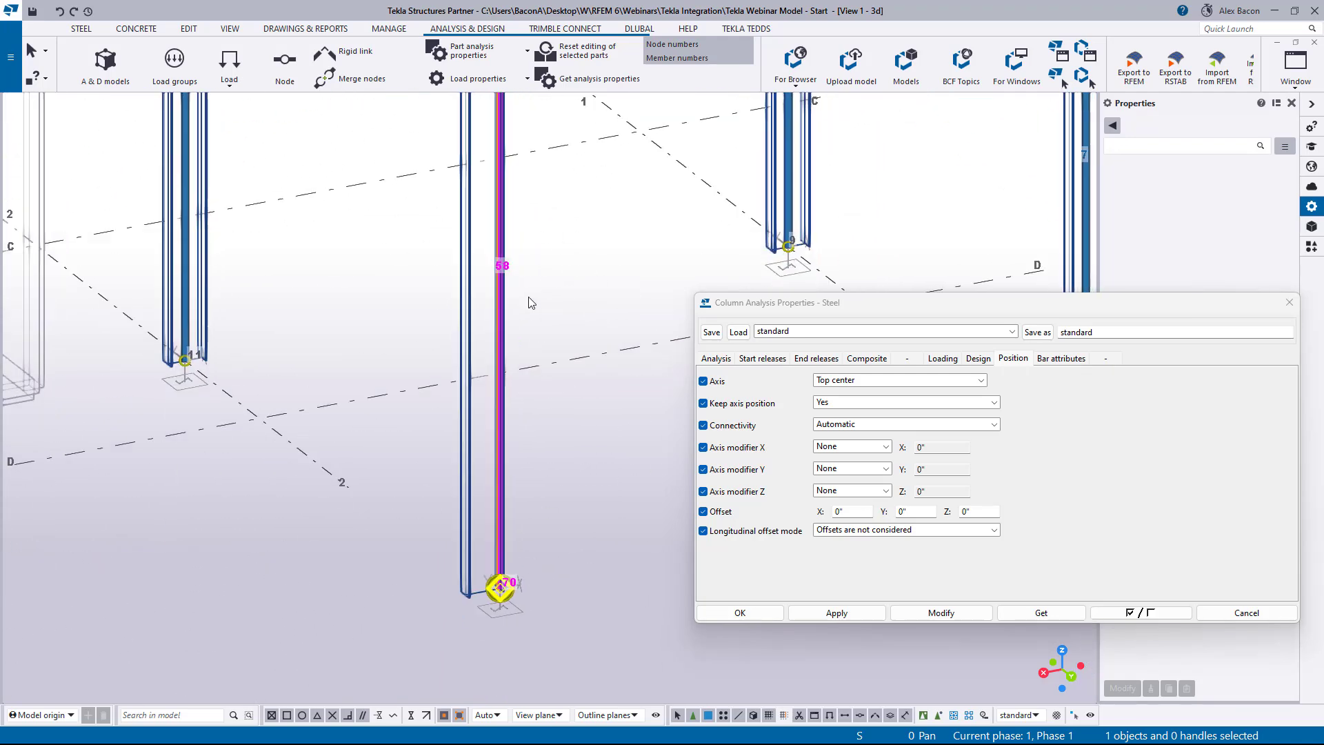
pyautogui.scroll(1, 497, 584)
pyautogui.scroll(1, 498, 587)
# Set column 8's analysis axis to Reference axis, modify the member and close its analysis properties.
pyautogui.click(871, 380)
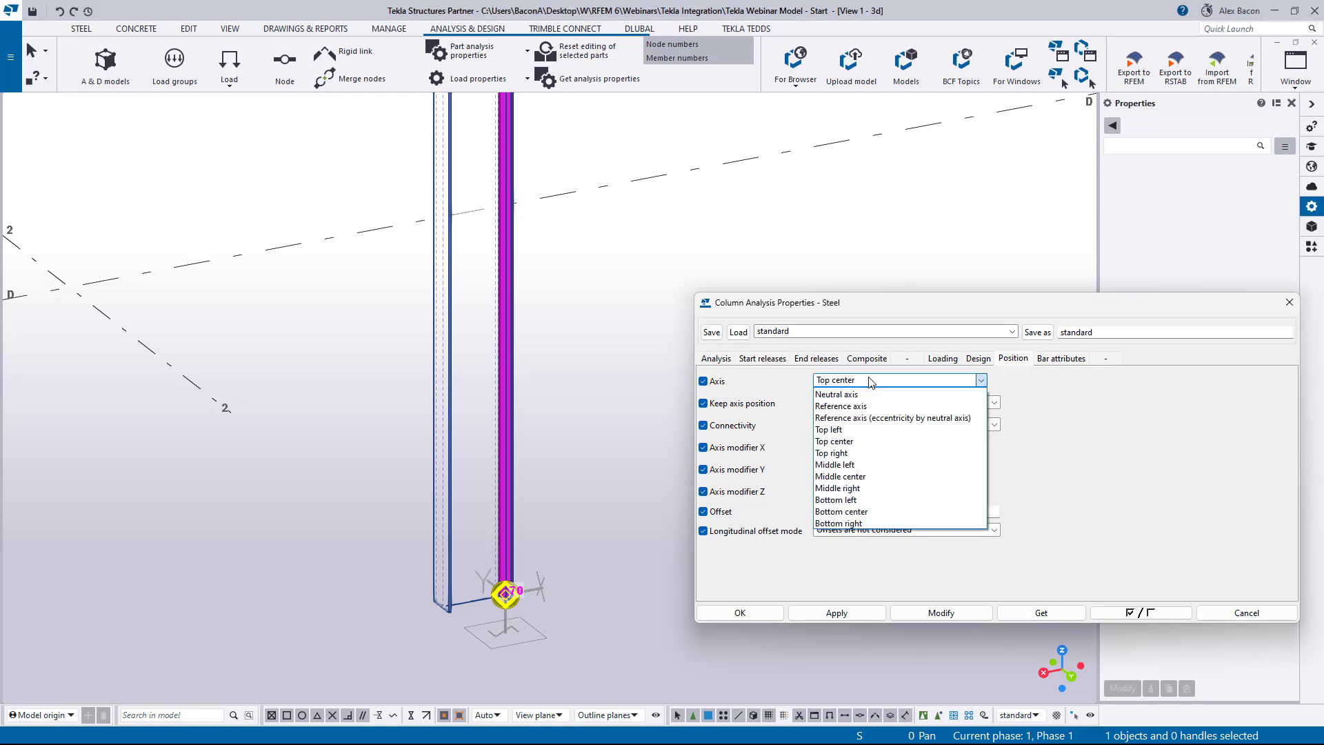
pyautogui.click(872, 406)
pyautogui.click(942, 613)
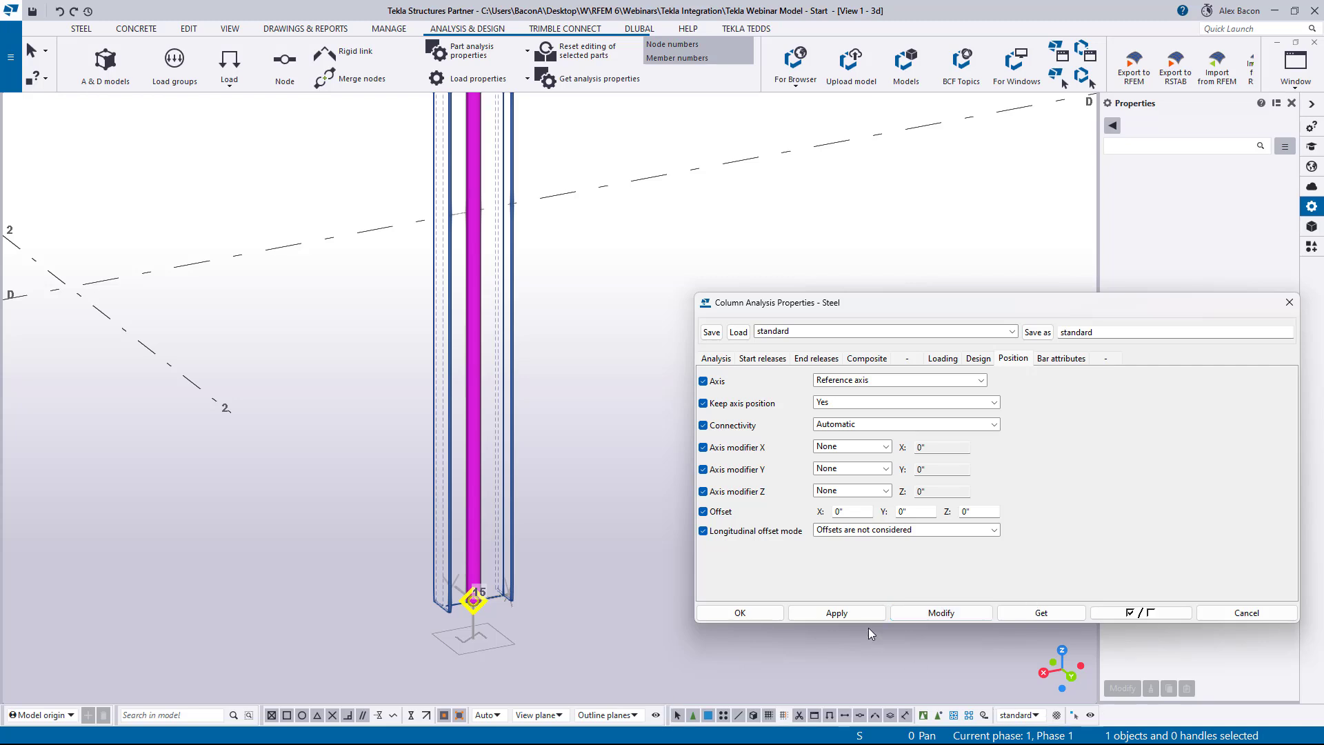
pyautogui.moveTo(1112, 312); pyautogui.dragTo(809, 286)
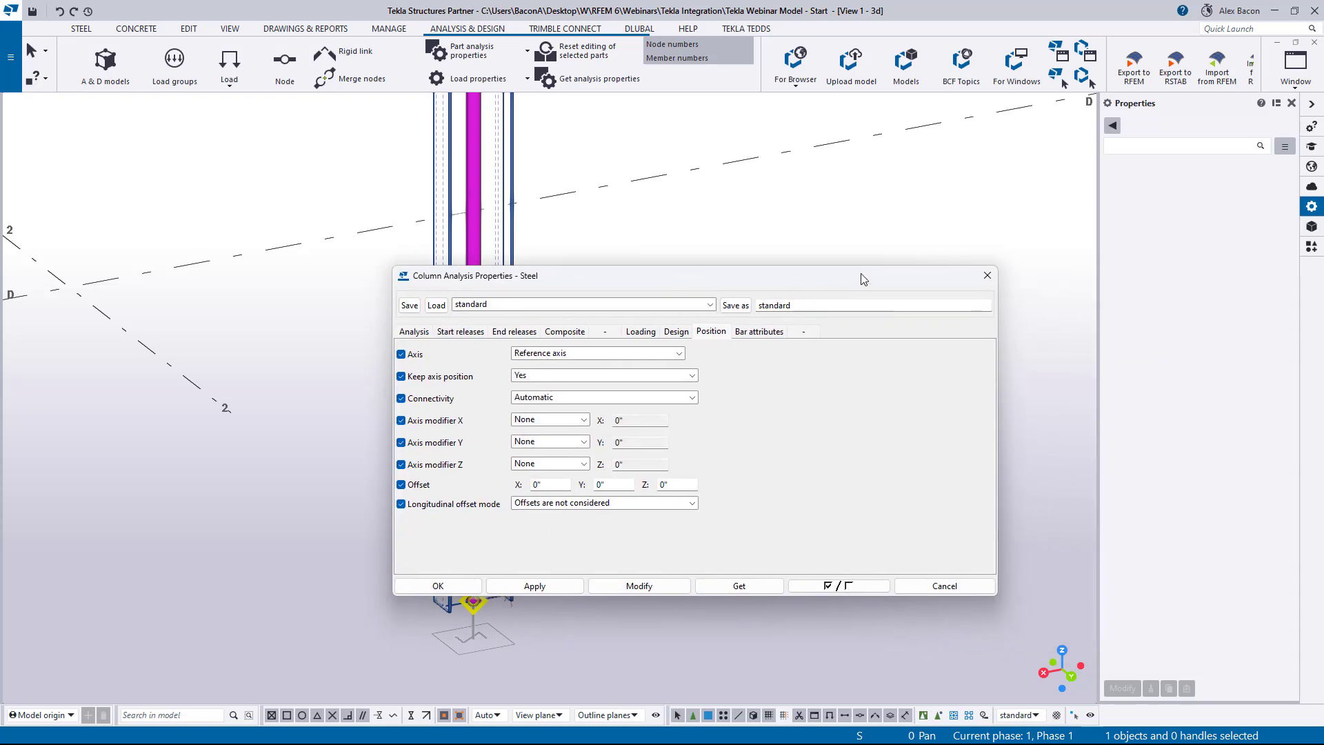
pyautogui.click(987, 275)
# Inspect the profile and material properties of several columns and beams in the physical steel frame.
pyautogui.scroll(-5, 677, 278)
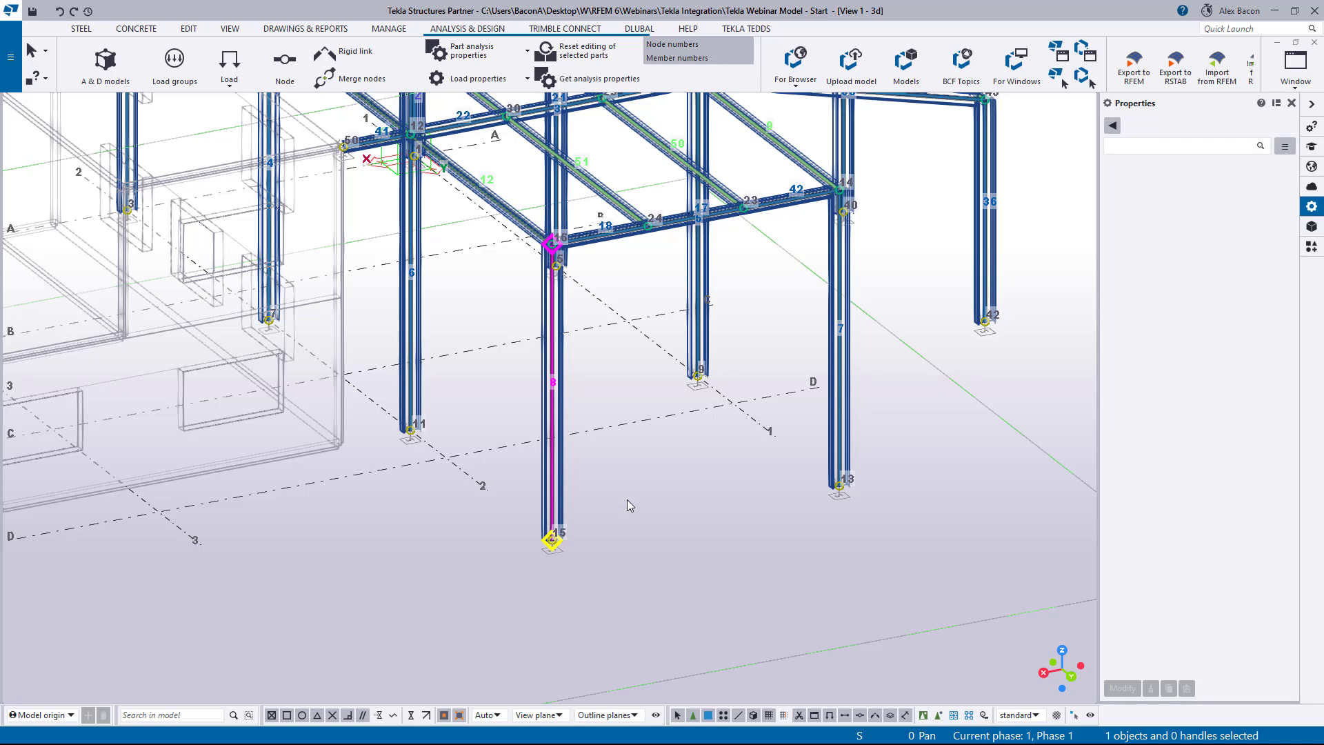
pyautogui.scroll(-5, 628, 505)
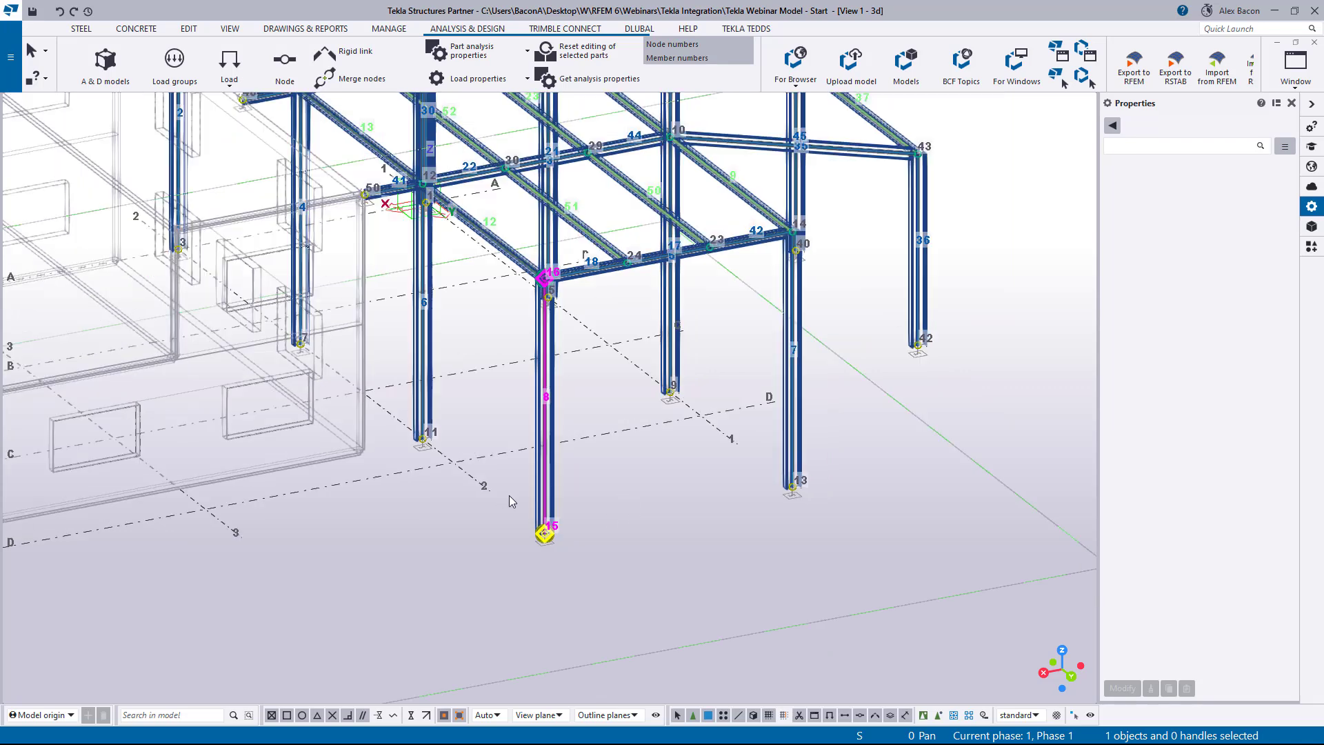
pyautogui.scroll(2, 584, 461)
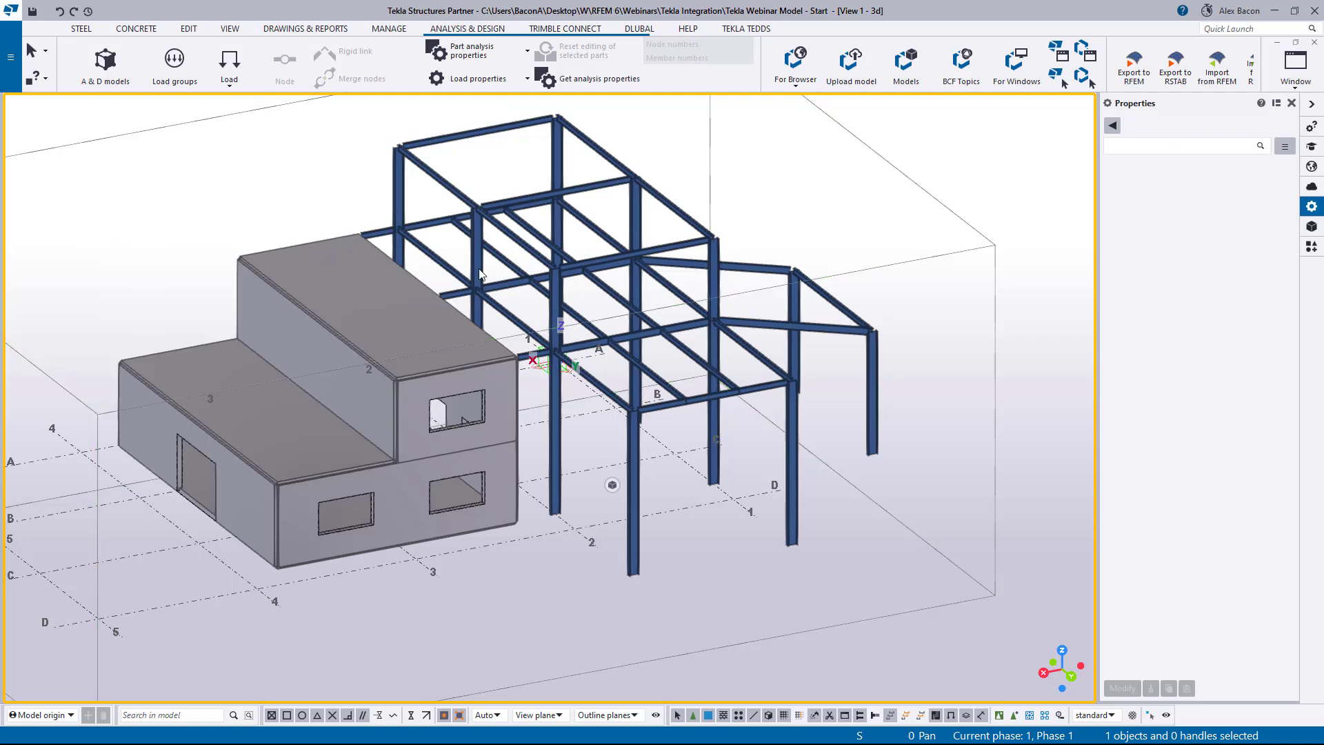
pyautogui.scroll(2, 863, 410)
pyautogui.click(870, 412)
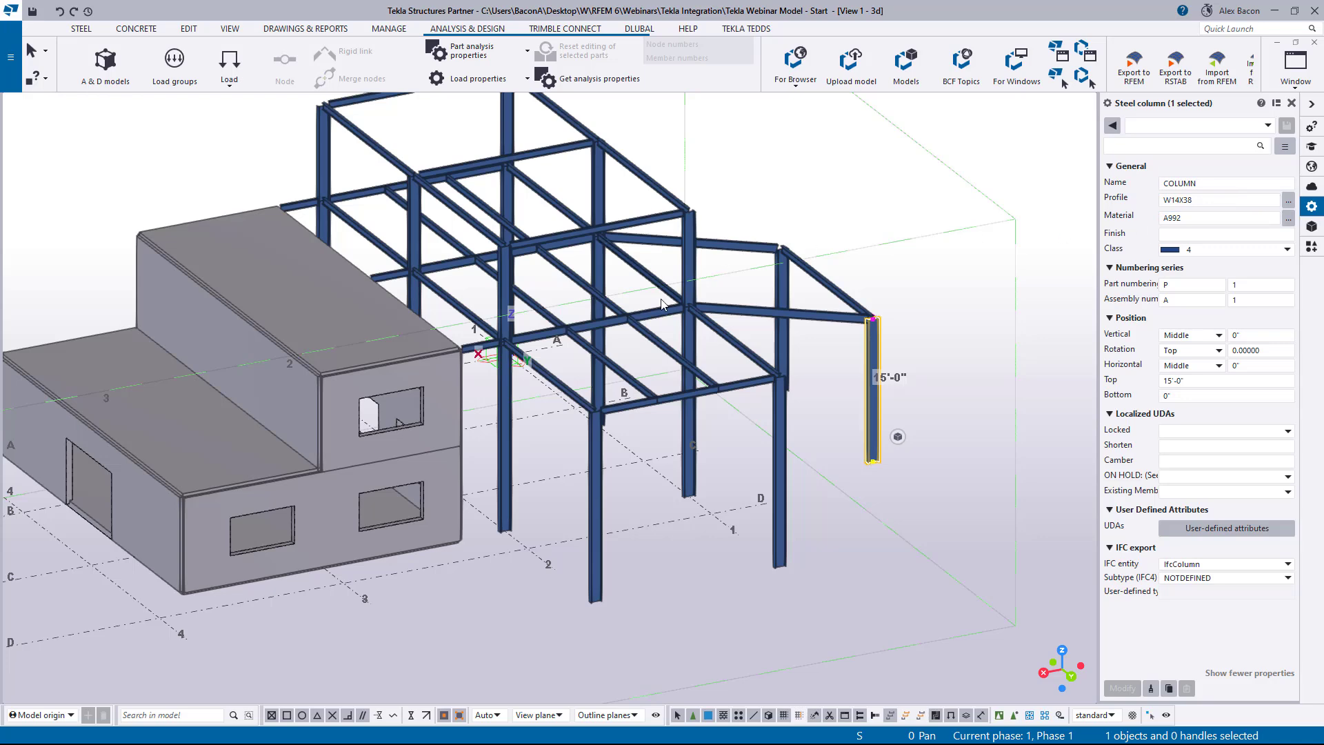
pyautogui.click(654, 321)
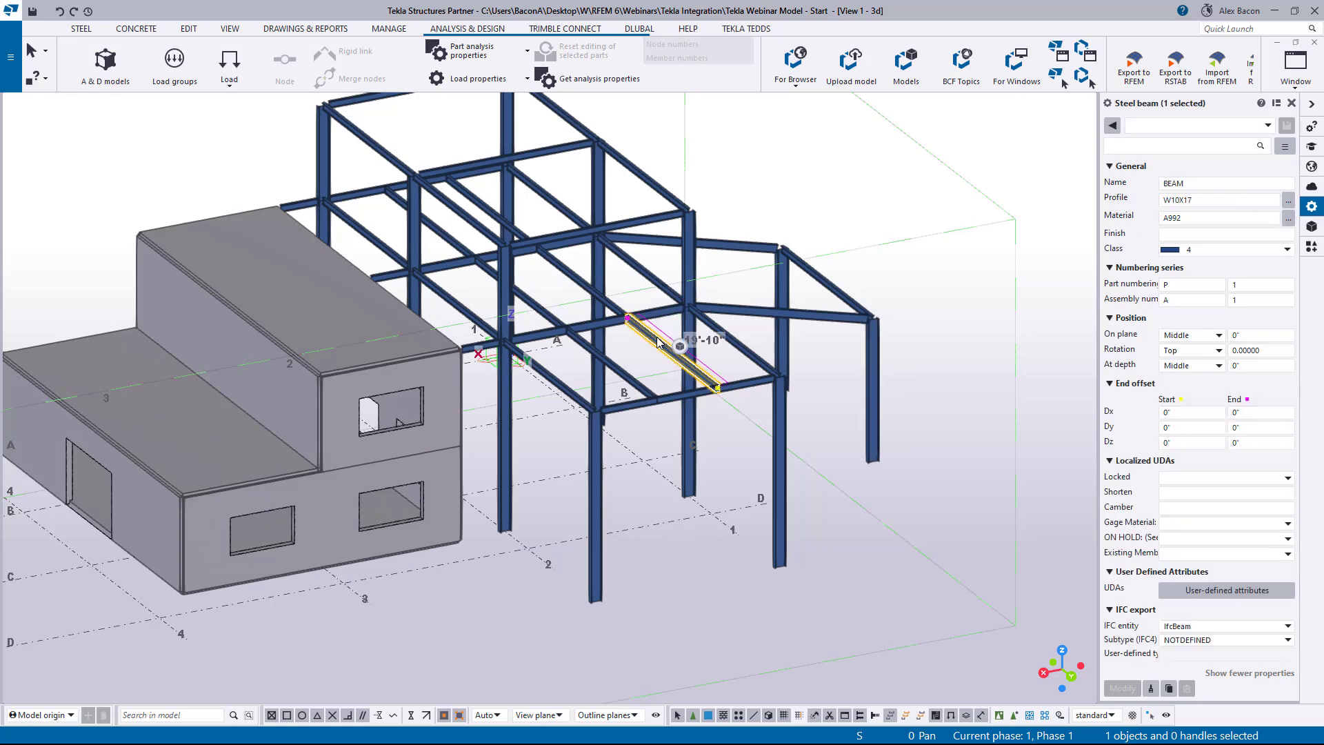
pyautogui.click(690, 335)
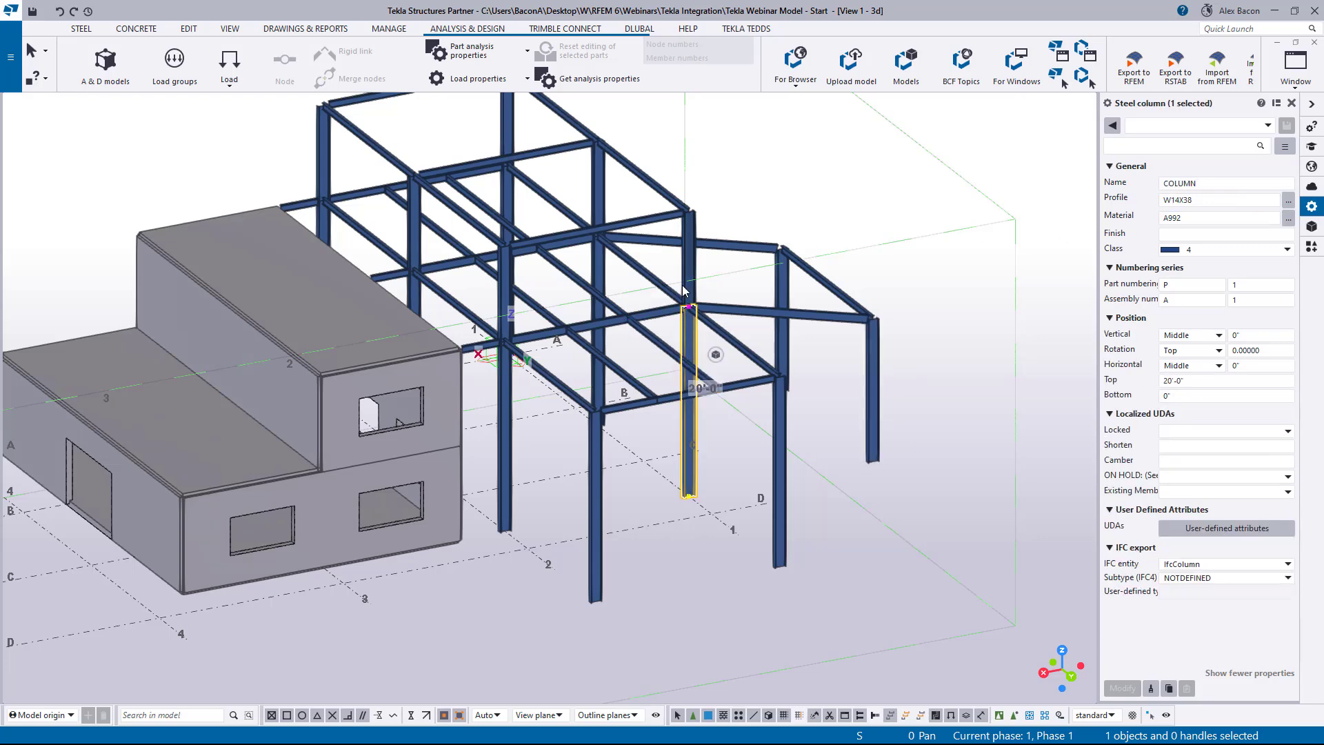
pyautogui.click(583, 230)
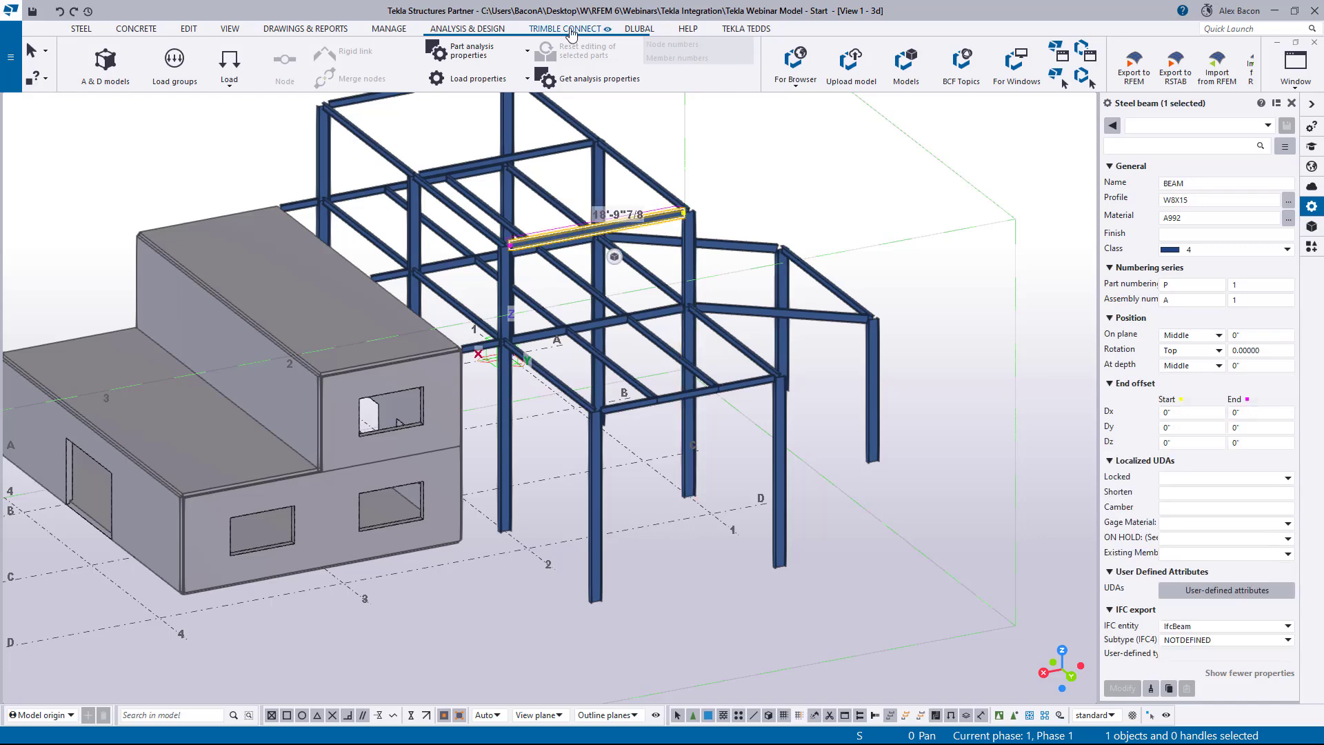
# Review the export mappings for the W(\d+)X(\d+) section and the A992 material in the Dlubal conversion tables.
pyautogui.click(622, 29)
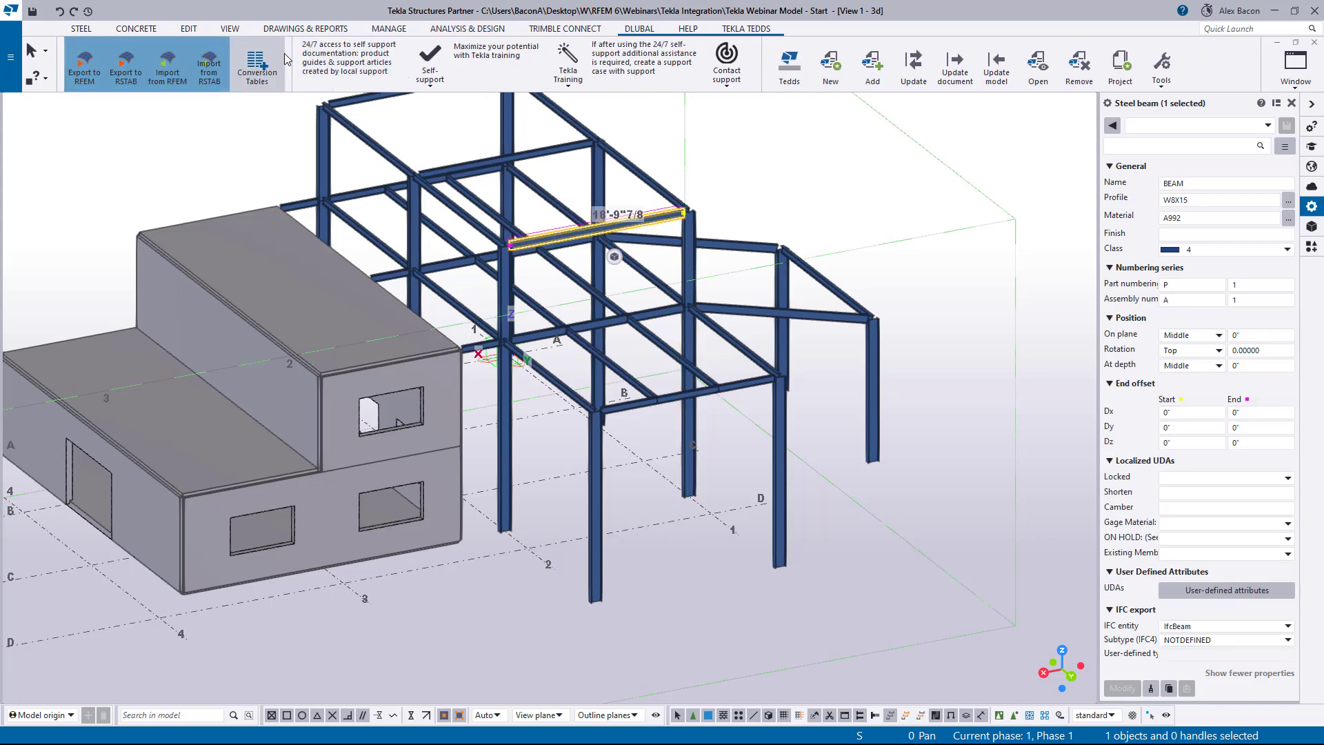
pyautogui.click(258, 67)
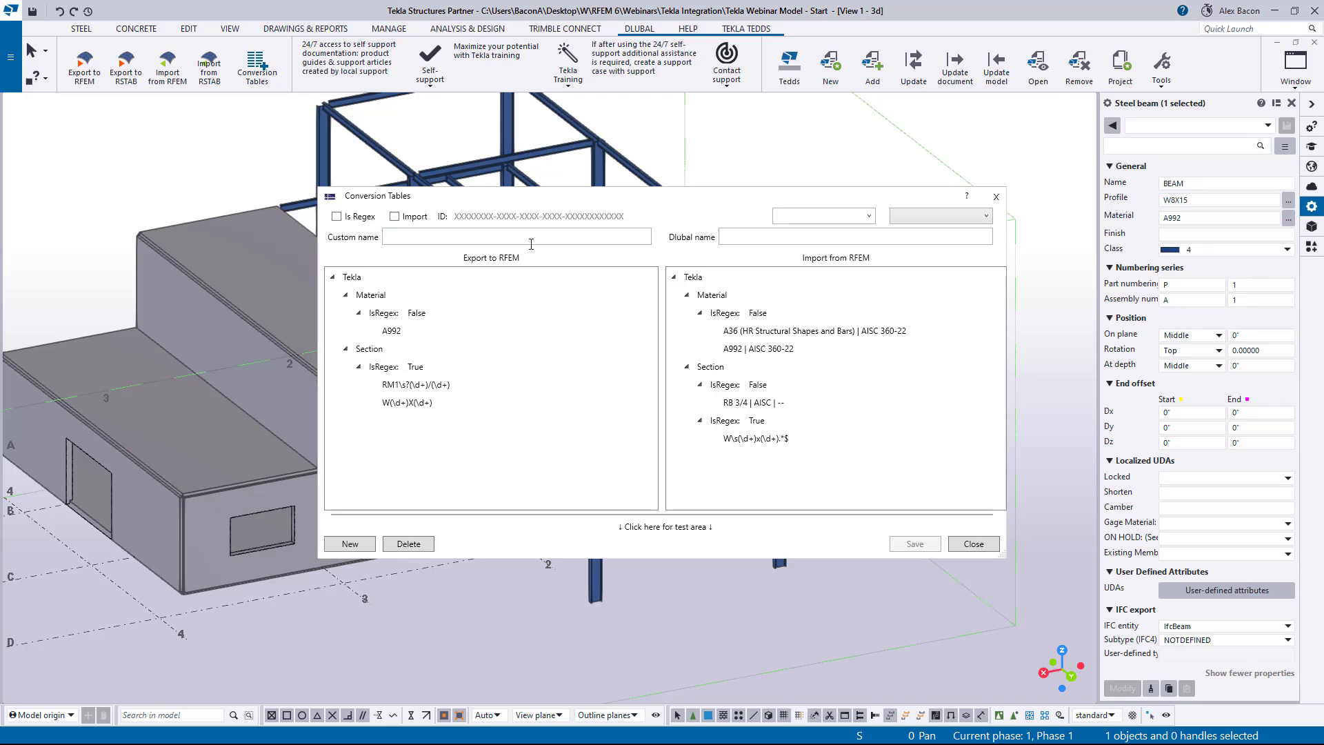
pyautogui.click(418, 403)
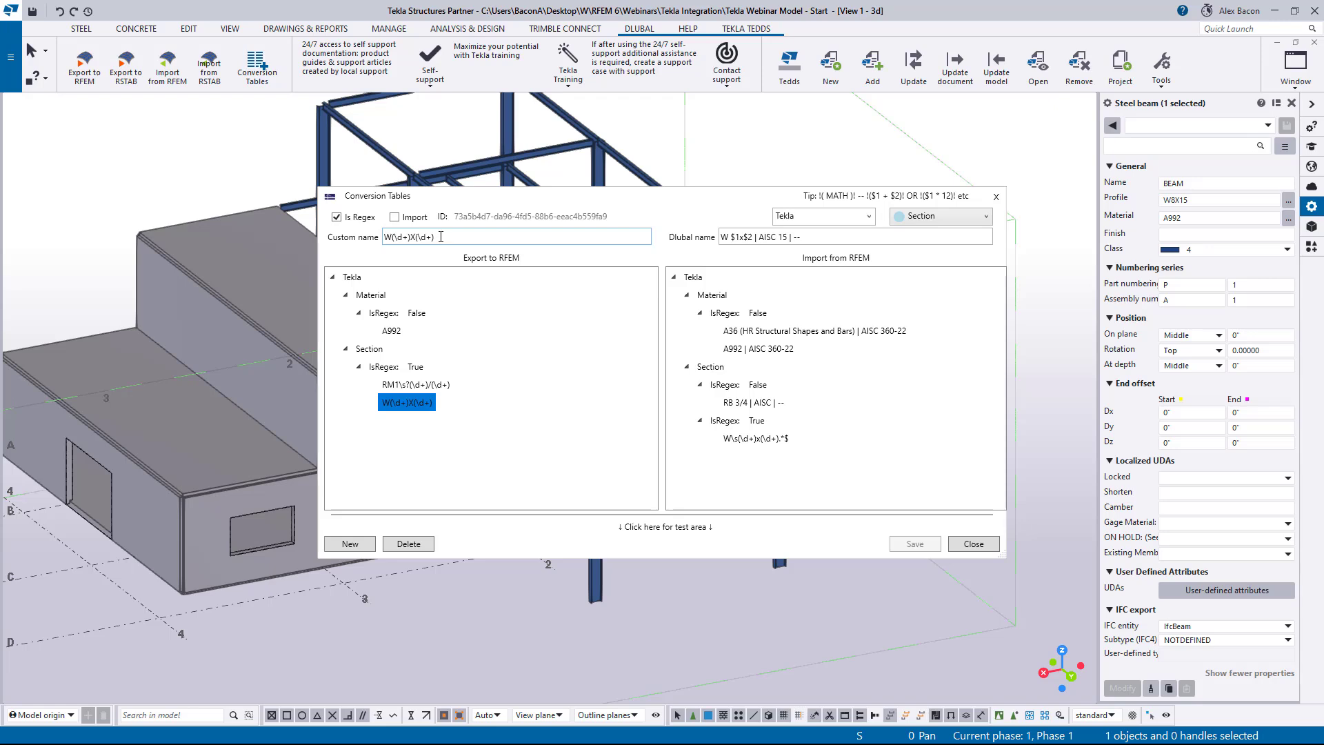
pyautogui.click(389, 331)
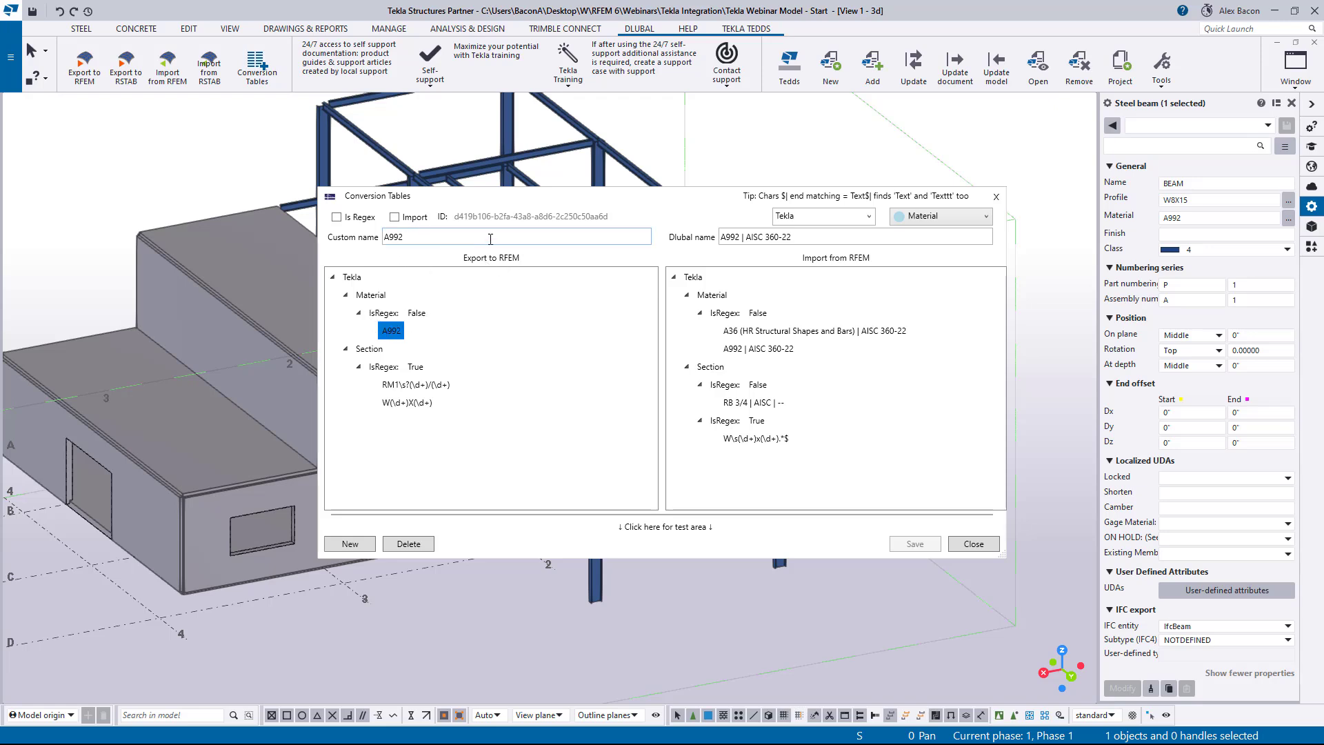
pyautogui.click(996, 197)
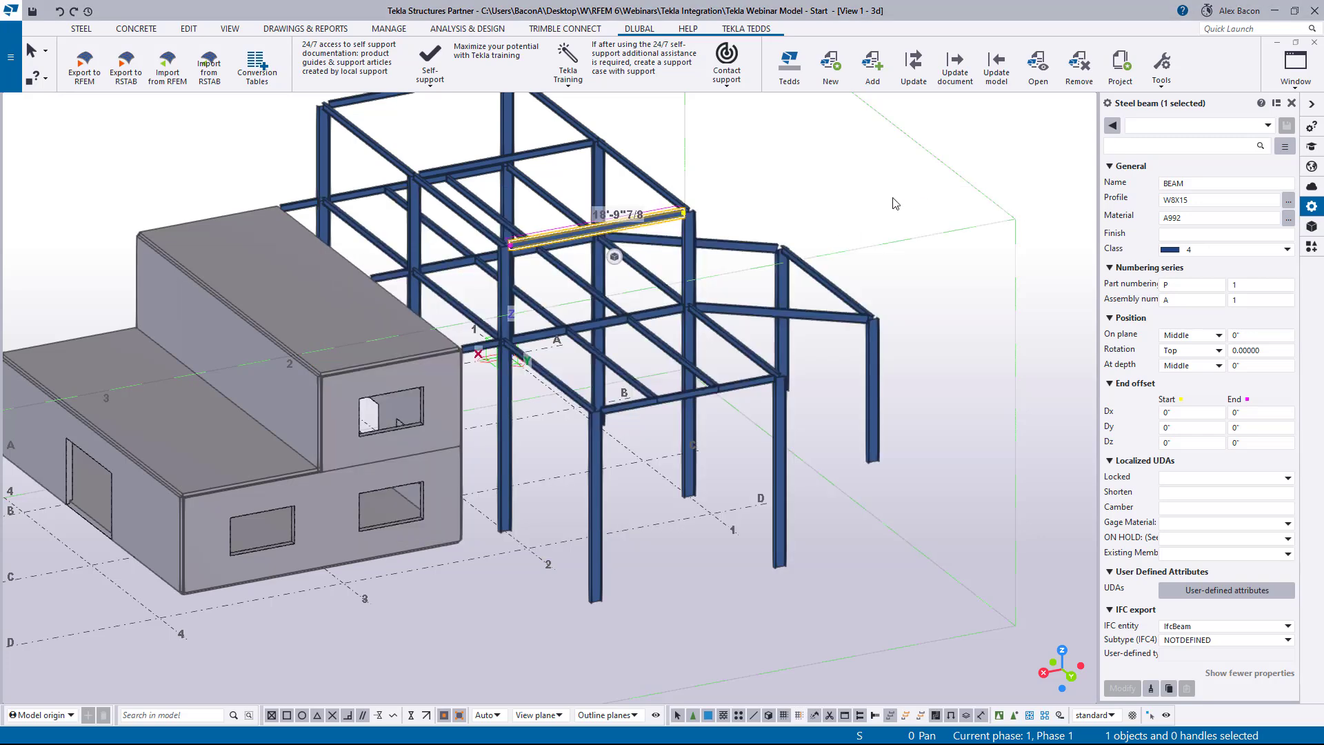
# Deselect the roof beam and view the RFEM export options without exporting.
pyautogui.click(855, 204)
pyautogui.scroll(-3, 855, 203)
pyautogui.moveTo(857, 227); pyautogui.dragTo(859, 251, button='middle')
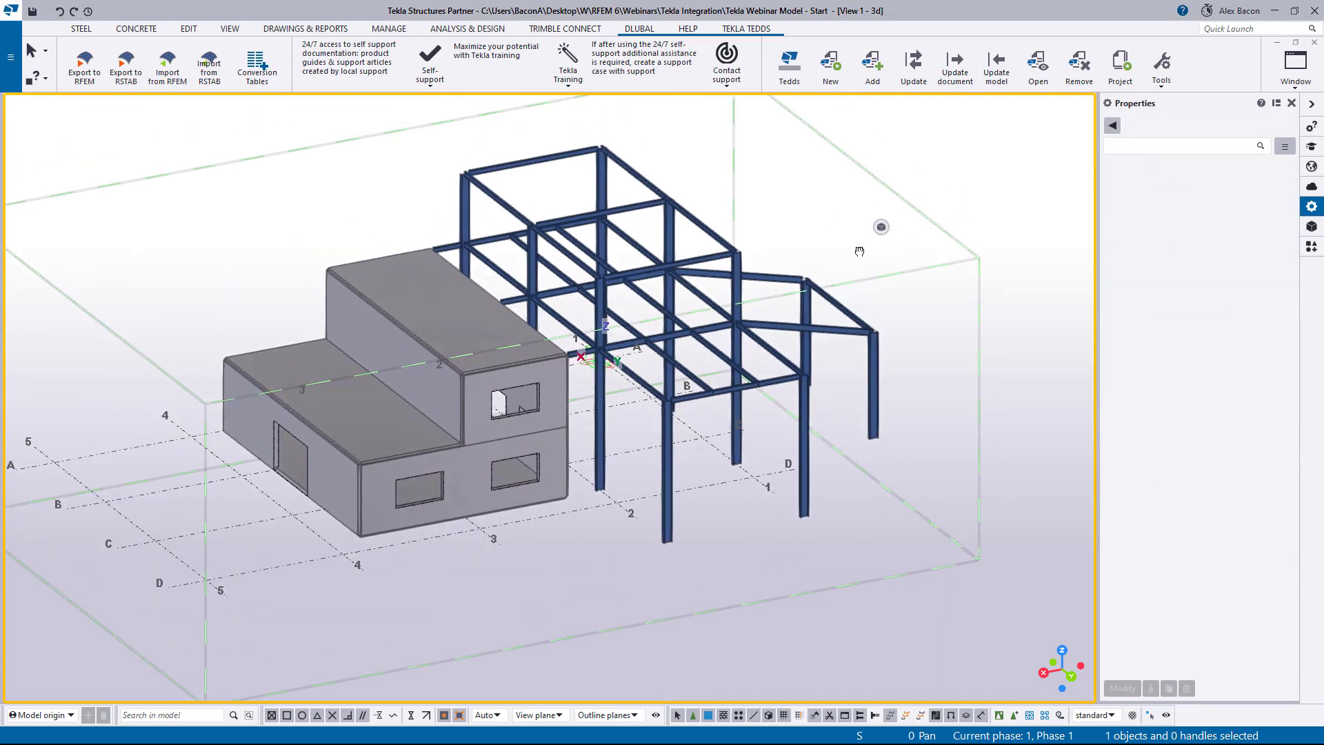
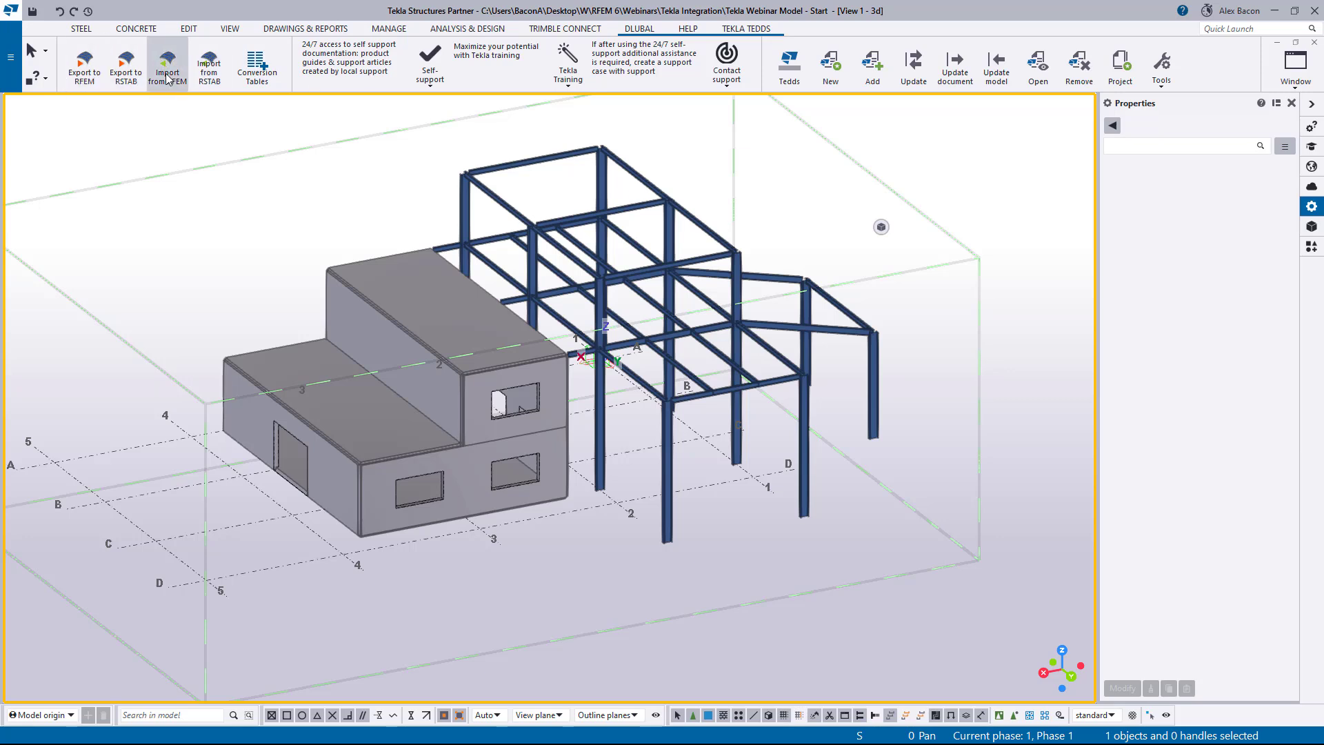
pyautogui.click(85, 76)
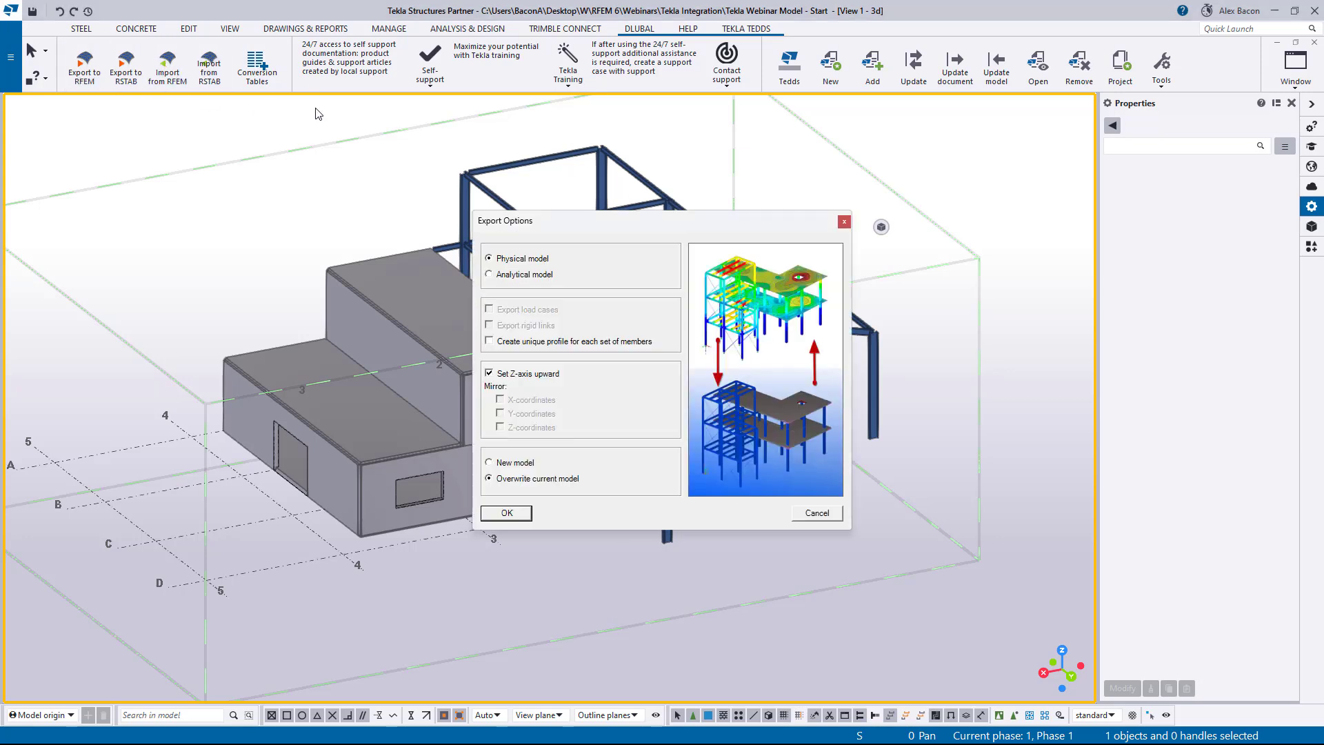
pyautogui.click(845, 226)
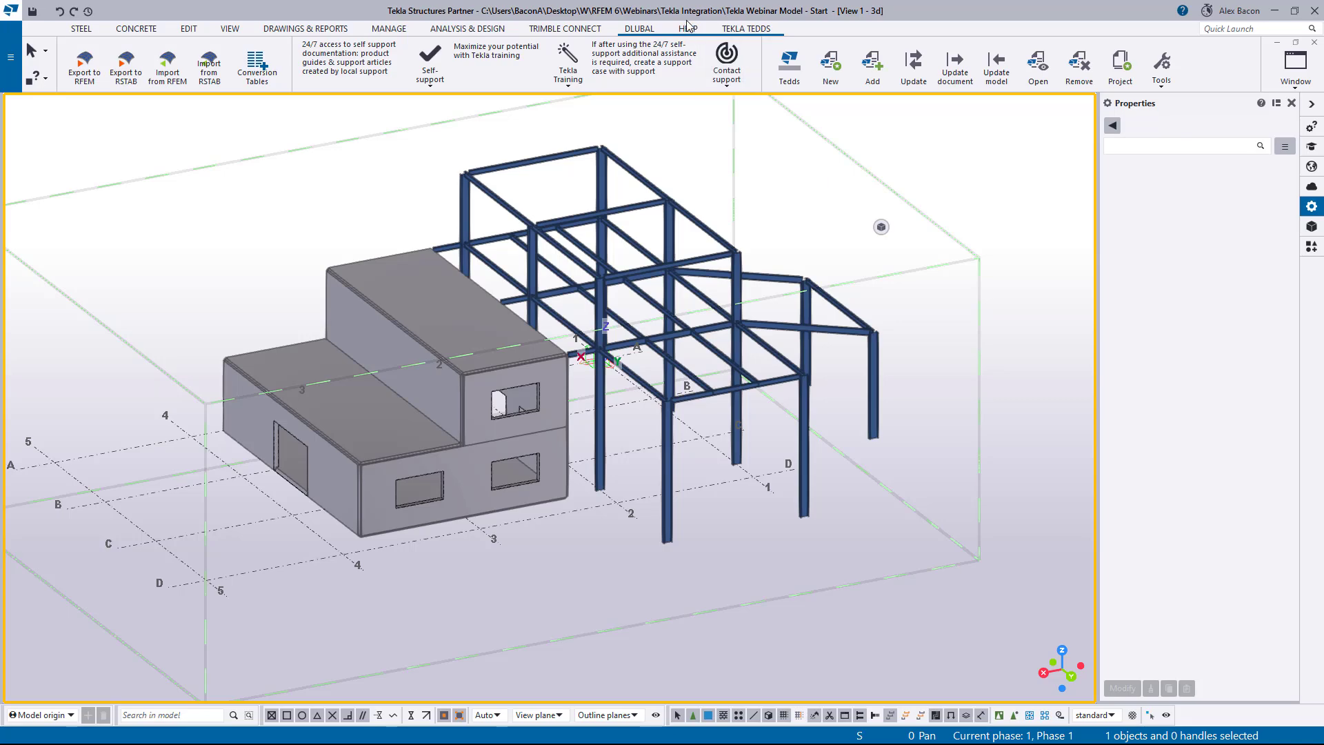
# Arrange the RFEM and Tekla Structures windows side by side with both models in view.
pyautogui.moveTo(673, 14); pyautogui.dragTo(1321, 227)
pyautogui.click(180, 166)
pyautogui.scroll(-2, 550, 336)
pyautogui.moveTo(498, 337); pyautogui.dragTo(344, 344, button='middle')
pyautogui.click(1067, 229)
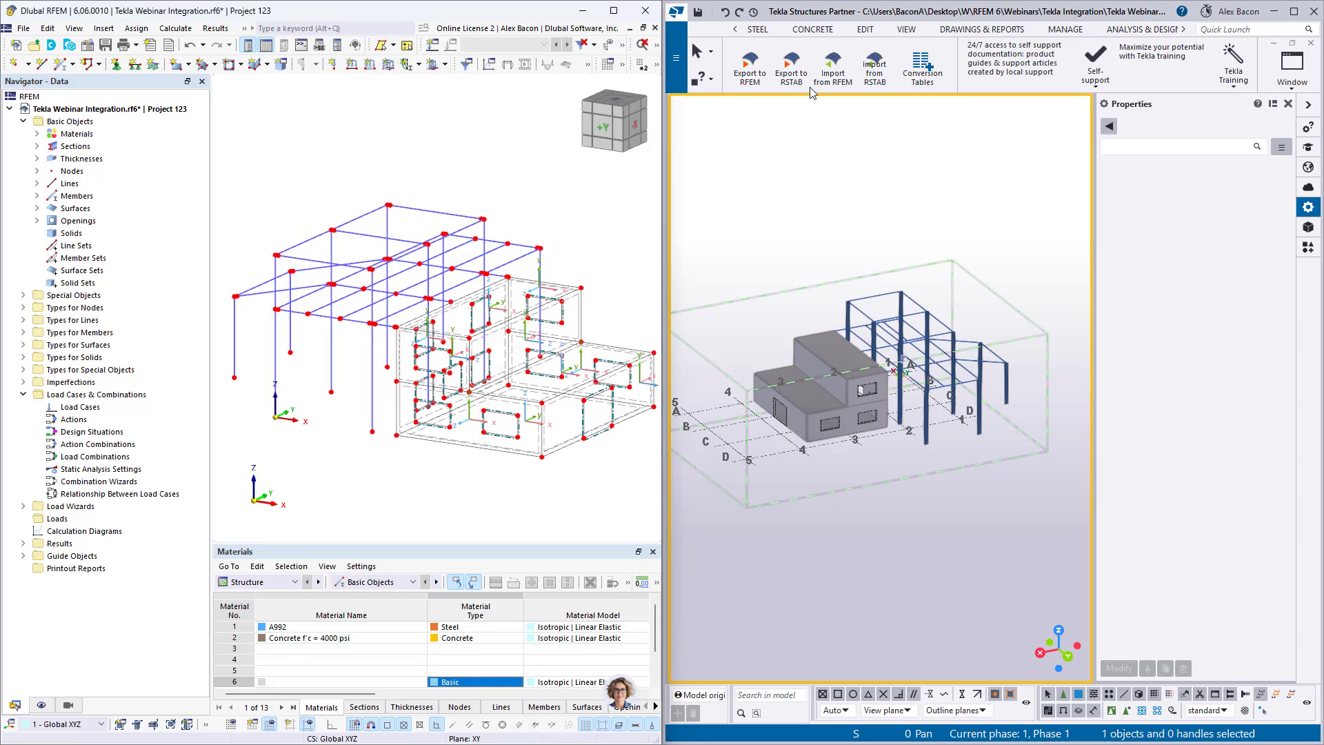
# Export the model to RFEM as an analytical model with rigid links and Z-axis upward, overwriting the current model.
pyautogui.click(758, 73)
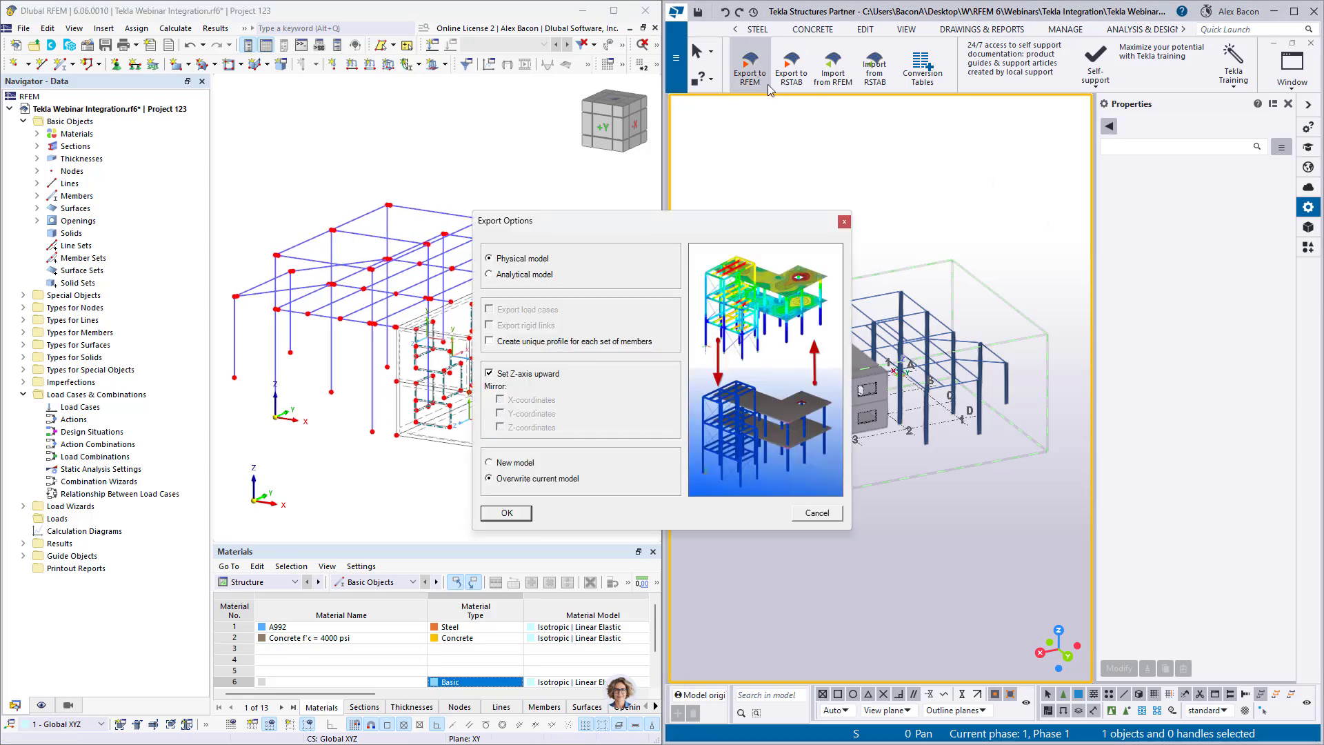
pyautogui.click(549, 276)
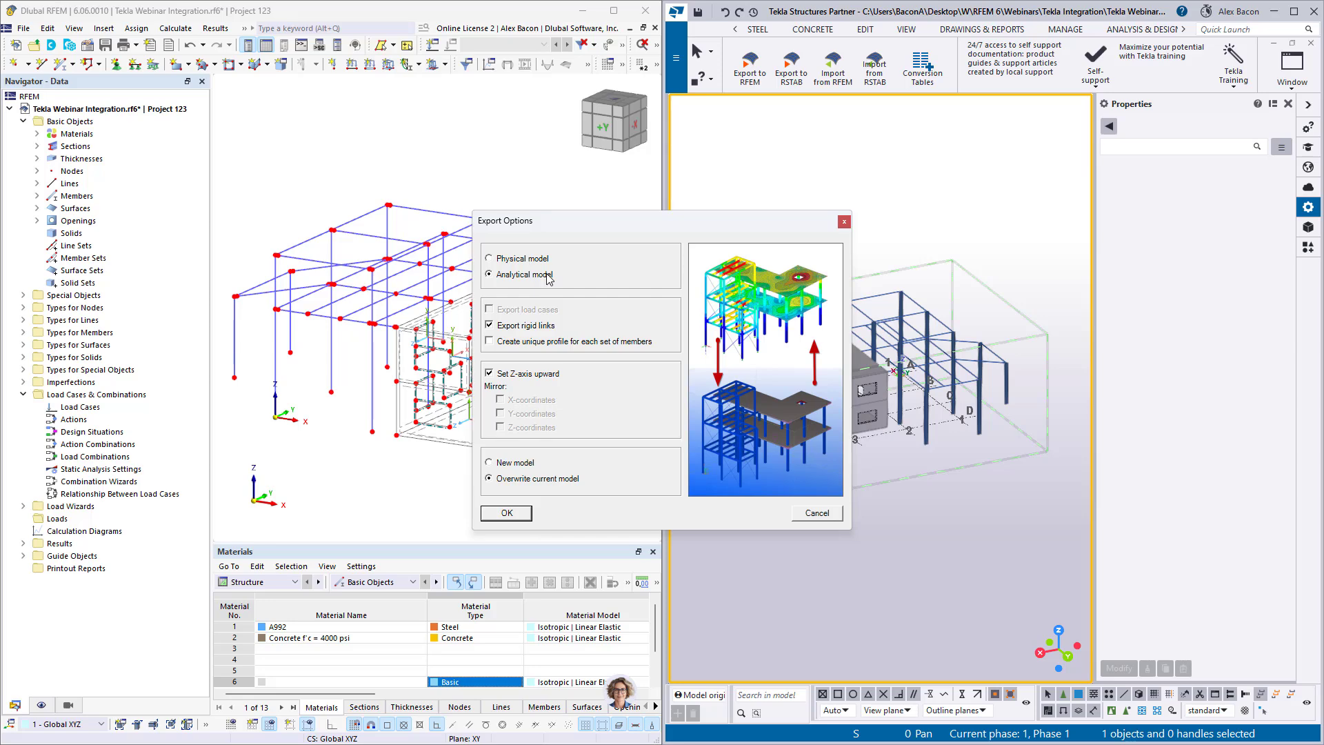
pyautogui.moveTo(582, 221); pyautogui.dragTo(900, 229)
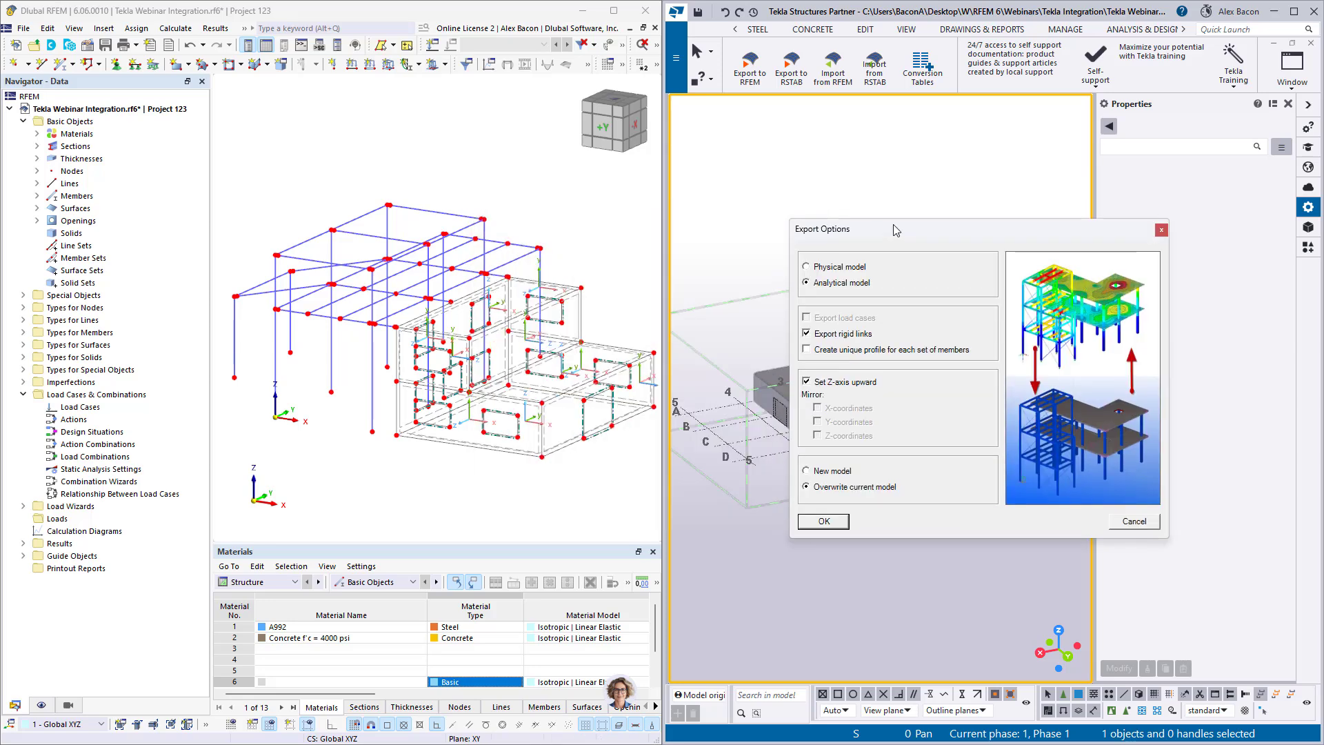
pyautogui.click(825, 522)
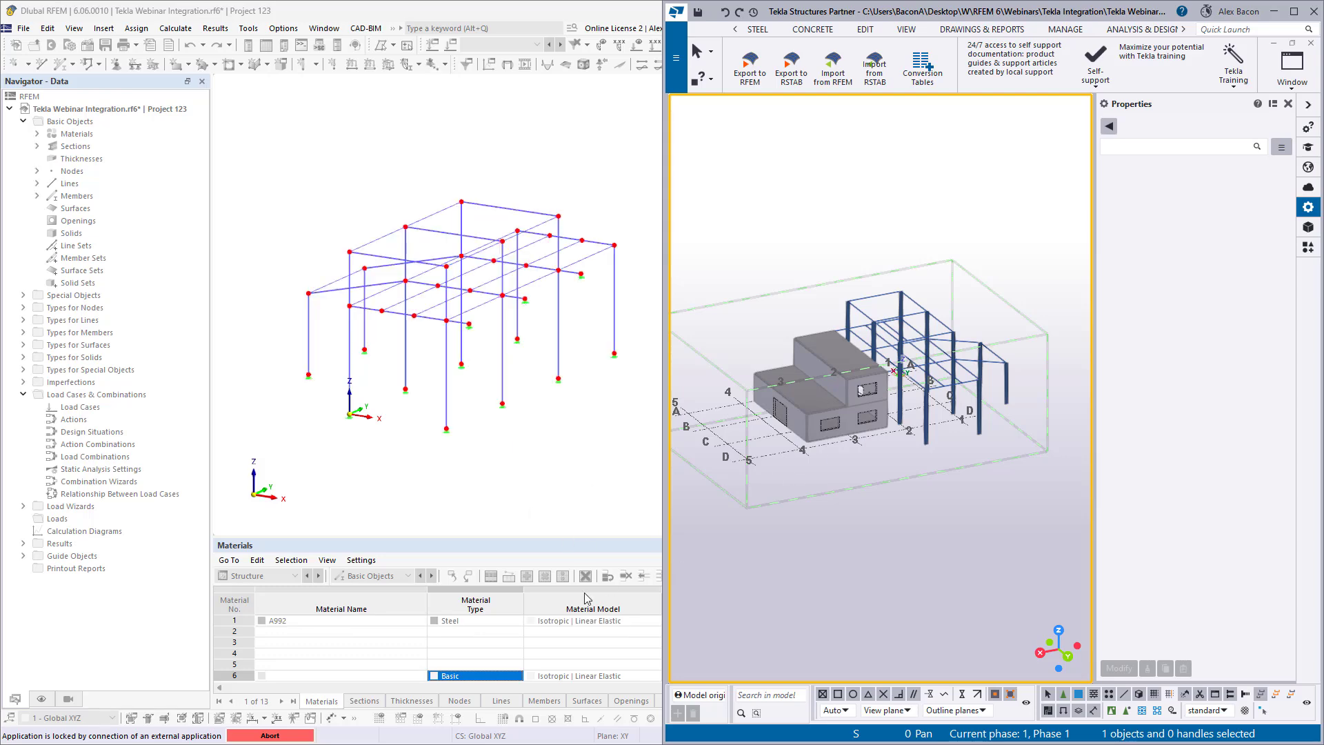
# Look over the exported frame in RFEM and maximize the RFEM window.
pyautogui.click(266, 736)
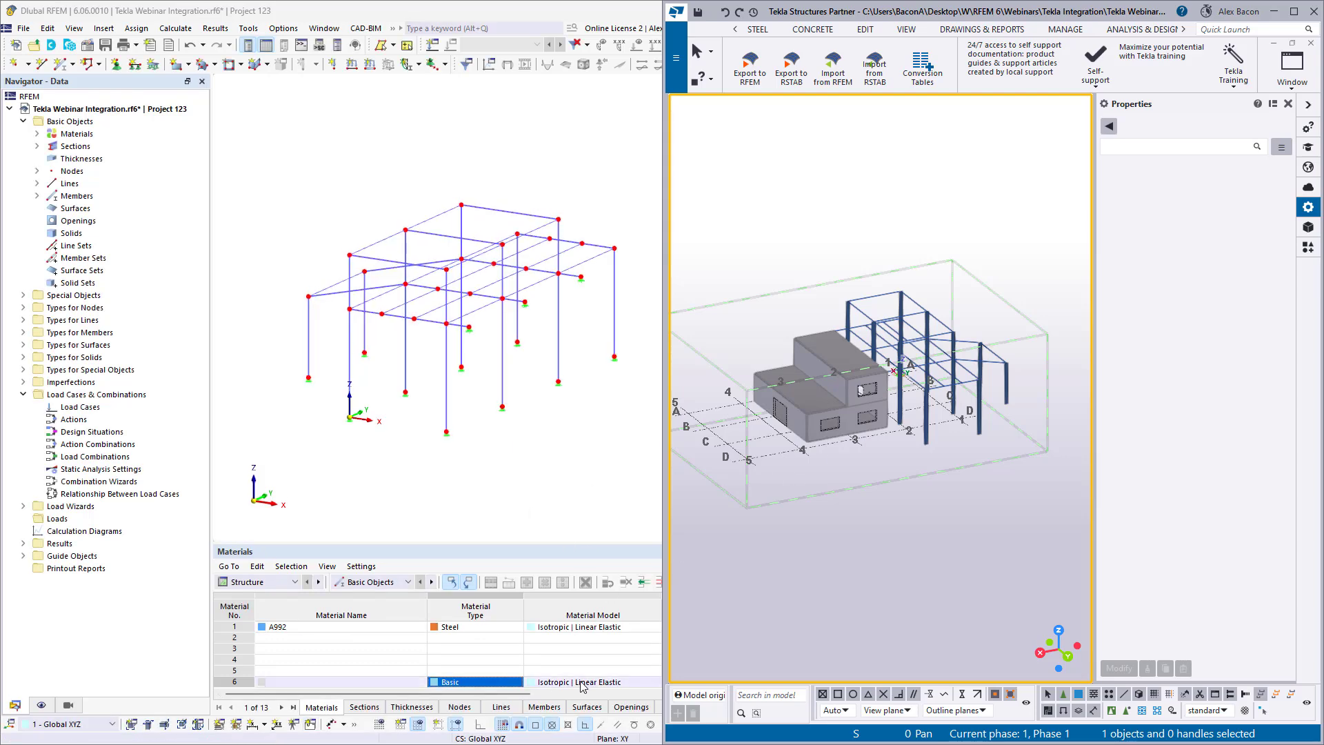
pyautogui.scroll(3, 455, 324)
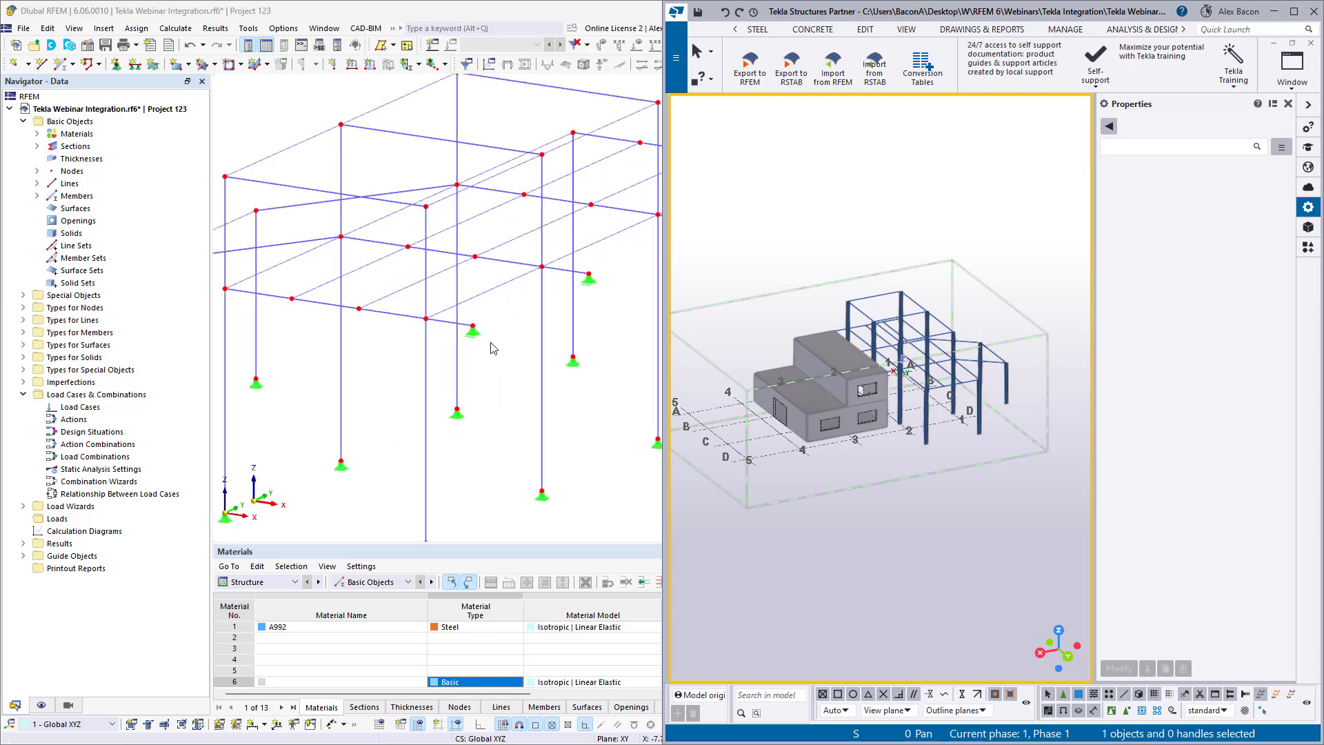
pyautogui.scroll(-3, 492, 342)
pyautogui.moveTo(494, 348)
pyautogui.mouseDown(button='middle')
pyautogui.moveTo(449, 351)
pyautogui.moveTo(477, 352)
pyautogui.mouseUp(button='middle')
pyautogui.moveTo(572, 14); pyautogui.dragTo(863, 1)
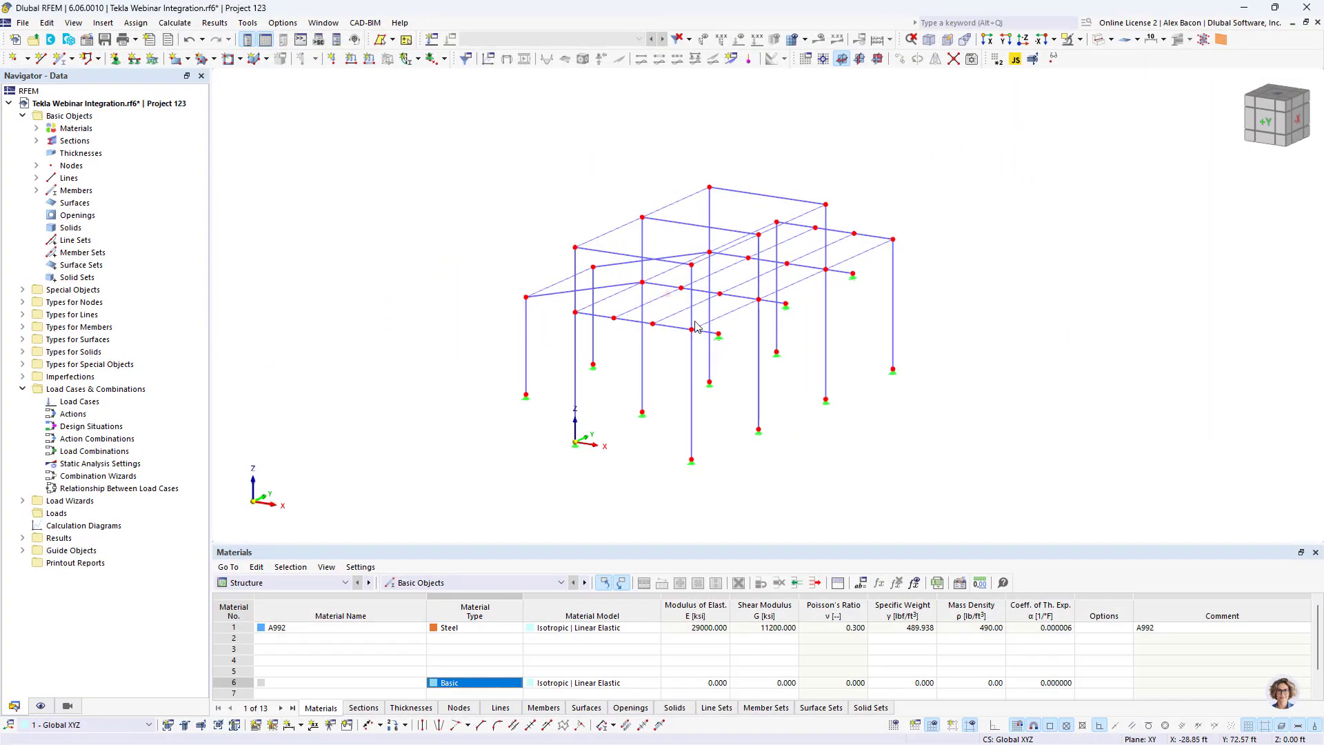
# Examine how the beams, purlins and columns connect at their shared nodes in the analytical model.
pyautogui.scroll(6, 745, 266)
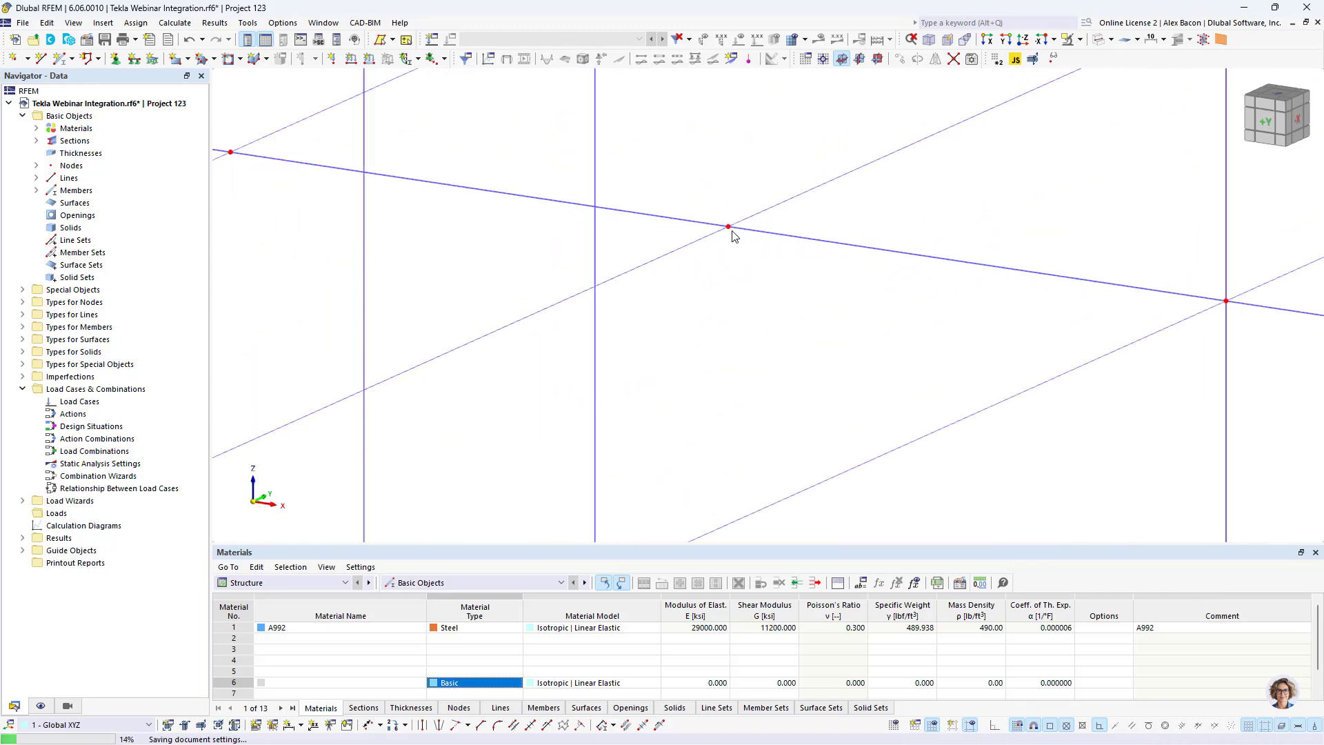
pyautogui.scroll(-3, 808, 269)
pyautogui.scroll(1, 880, 326)
pyautogui.scroll(1, 848, 317)
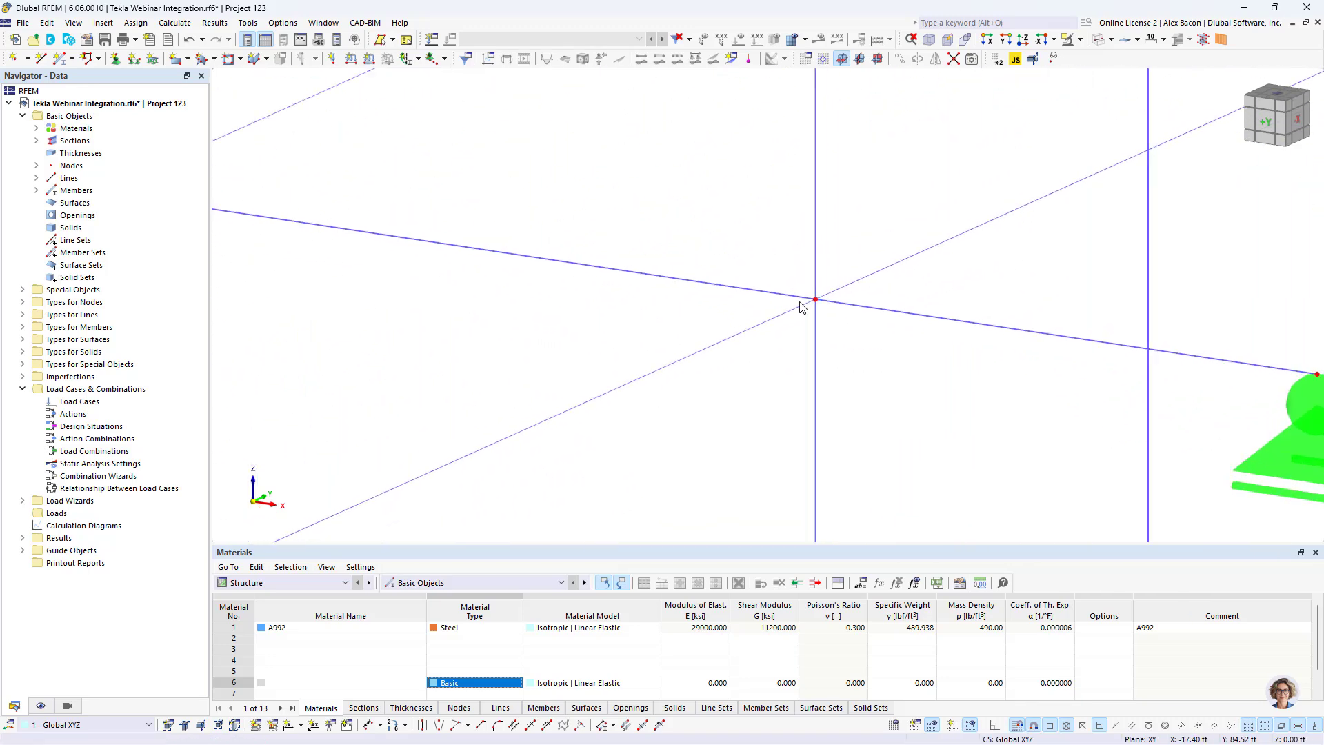
pyautogui.scroll(-4, 759, 331)
pyautogui.scroll(-1, 786, 269)
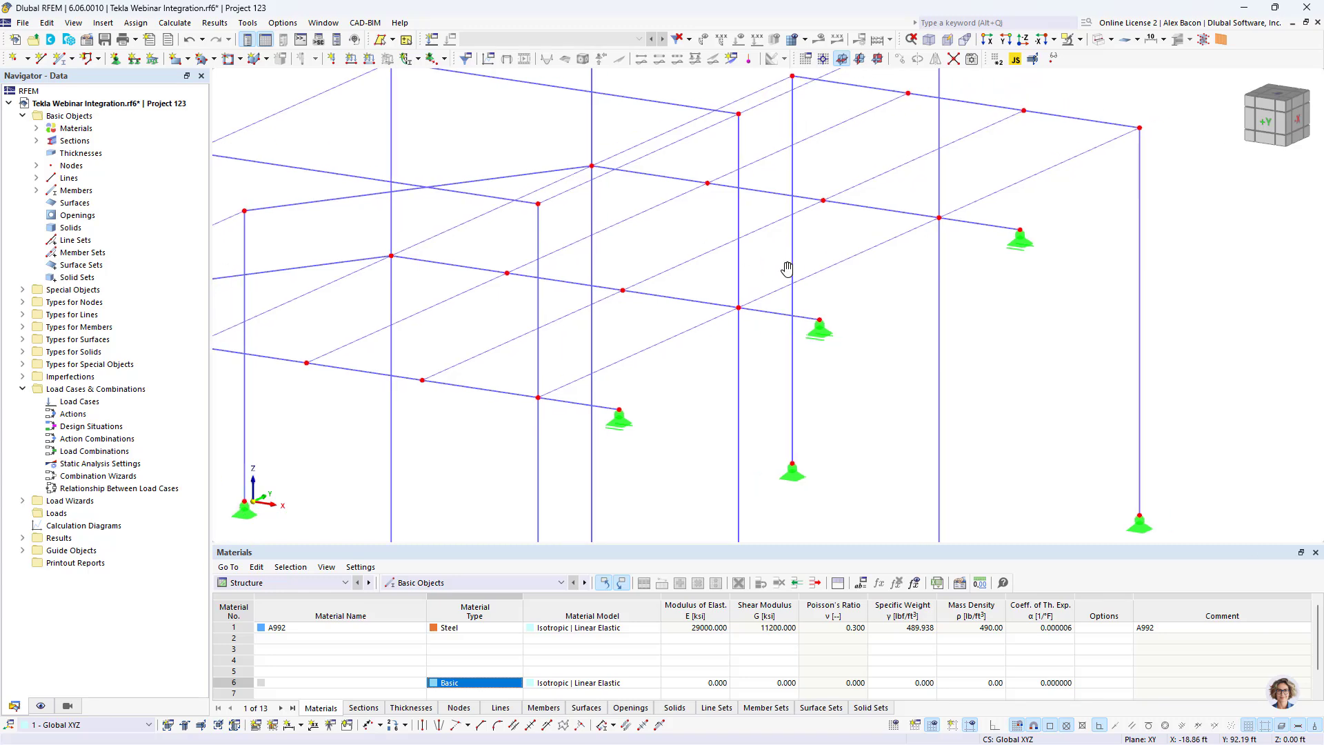
pyautogui.keyDown('ctrl'); pyautogui.moveTo(775, 276); pyautogui.dragTo(420, 298, button='middle'); pyautogui.keyUp('ctrl')
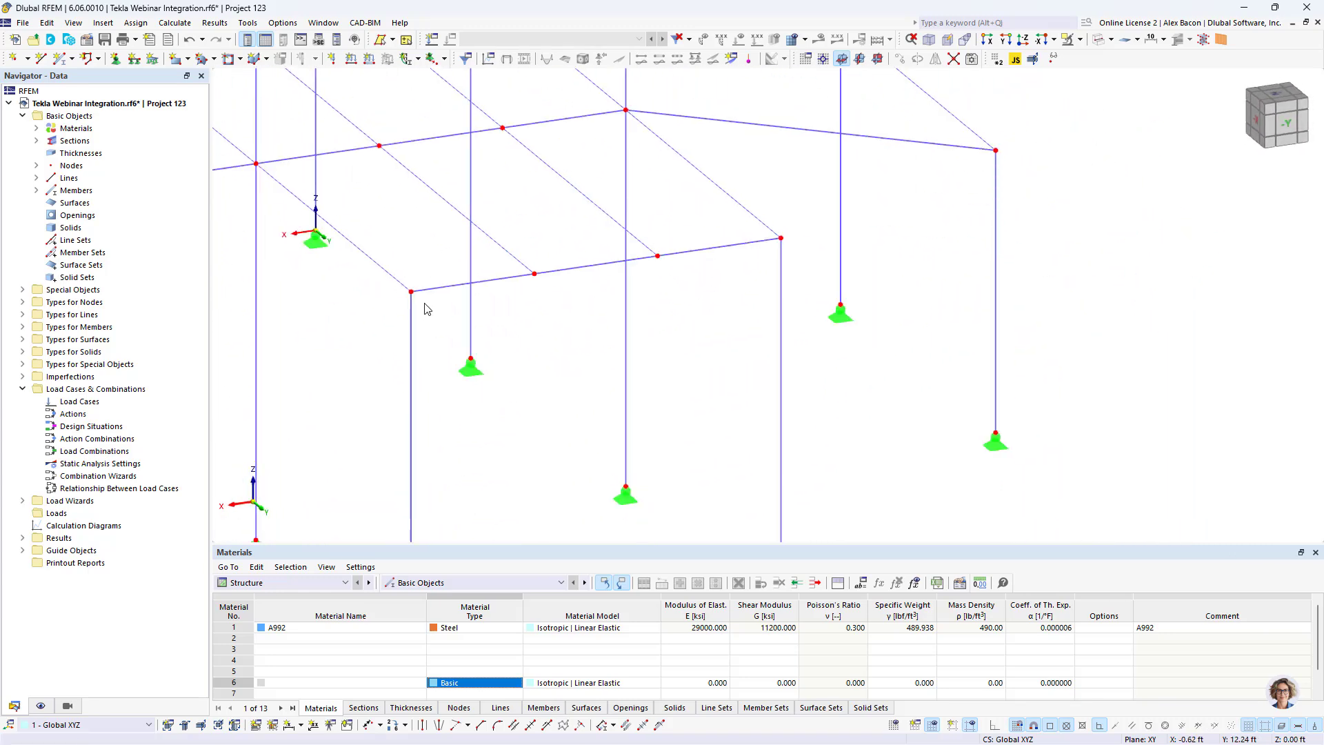
# Switch the model display from wireframe lines to transparent solid members.
pyautogui.click(1099, 40)
pyautogui.scroll(-4, 758, 223)
pyautogui.moveTo(755, 234); pyautogui.dragTo(1094, 308, button='middle')
pyautogui.scroll(5, 485, 322)
pyautogui.scroll(-8, 486, 325)
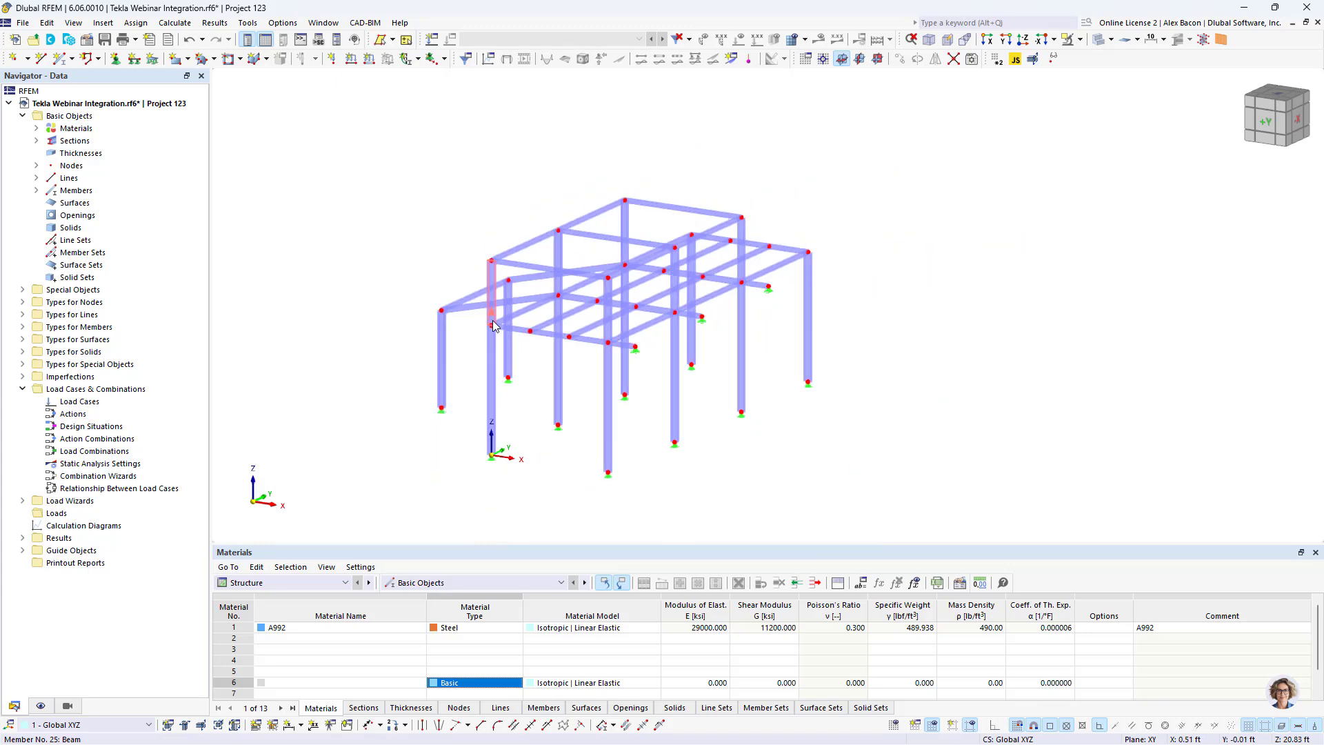
# Color the rendered members by section and examine which sections are assigned across the frame.
pyautogui.click(41, 705)
pyautogui.scroll(-10, 103, 503)
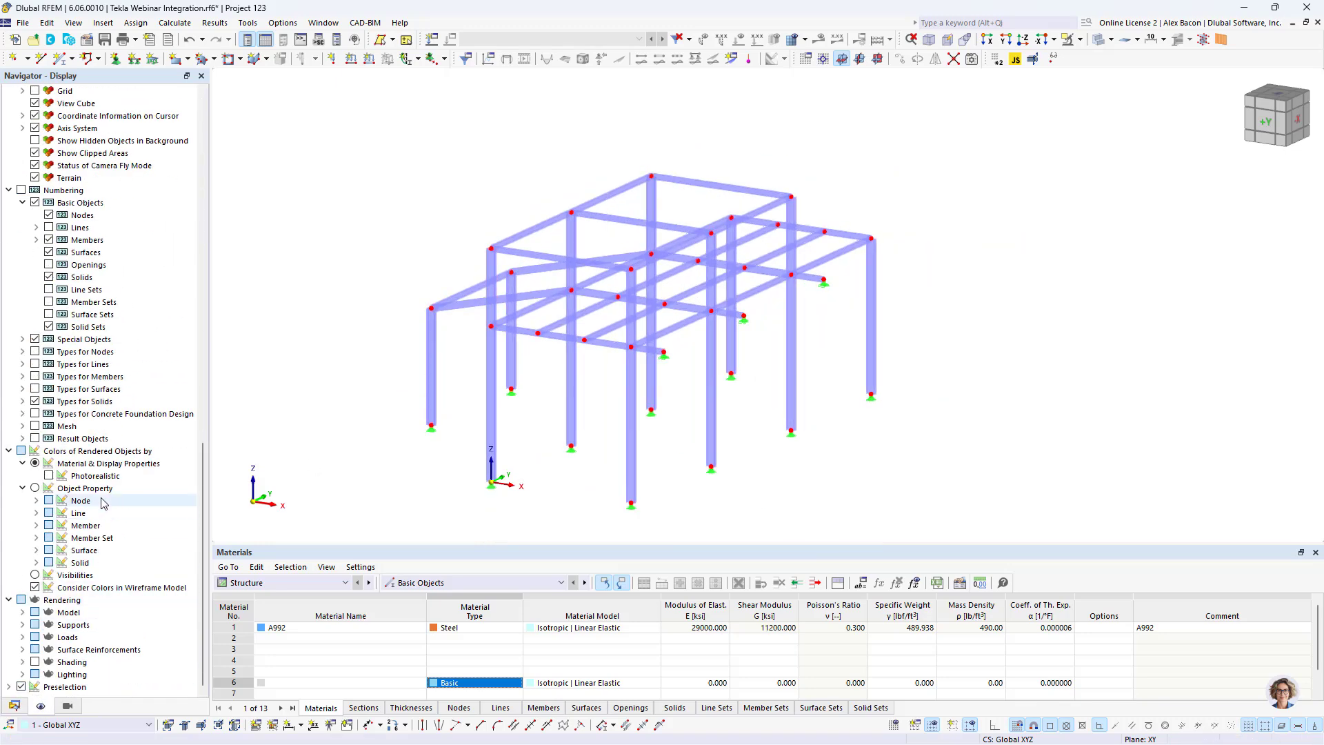
pyautogui.click(36, 526)
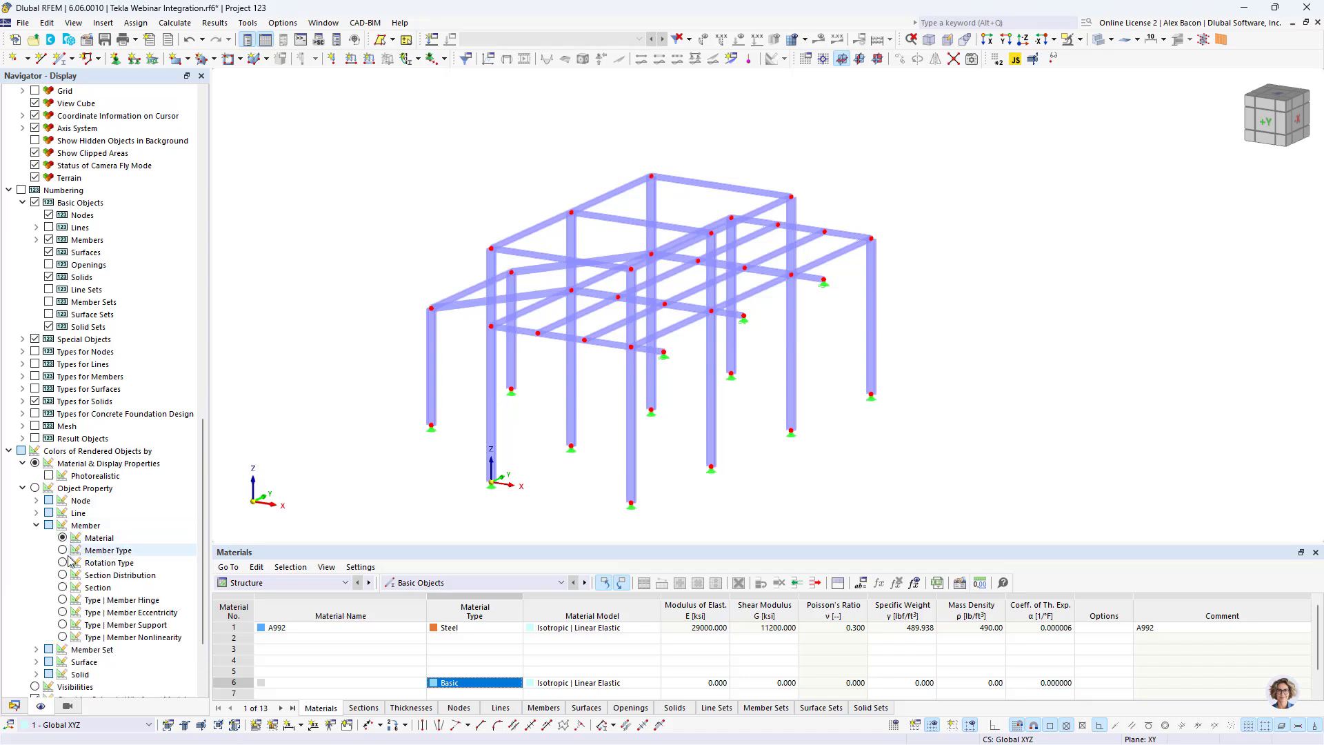
pyautogui.click(62, 587)
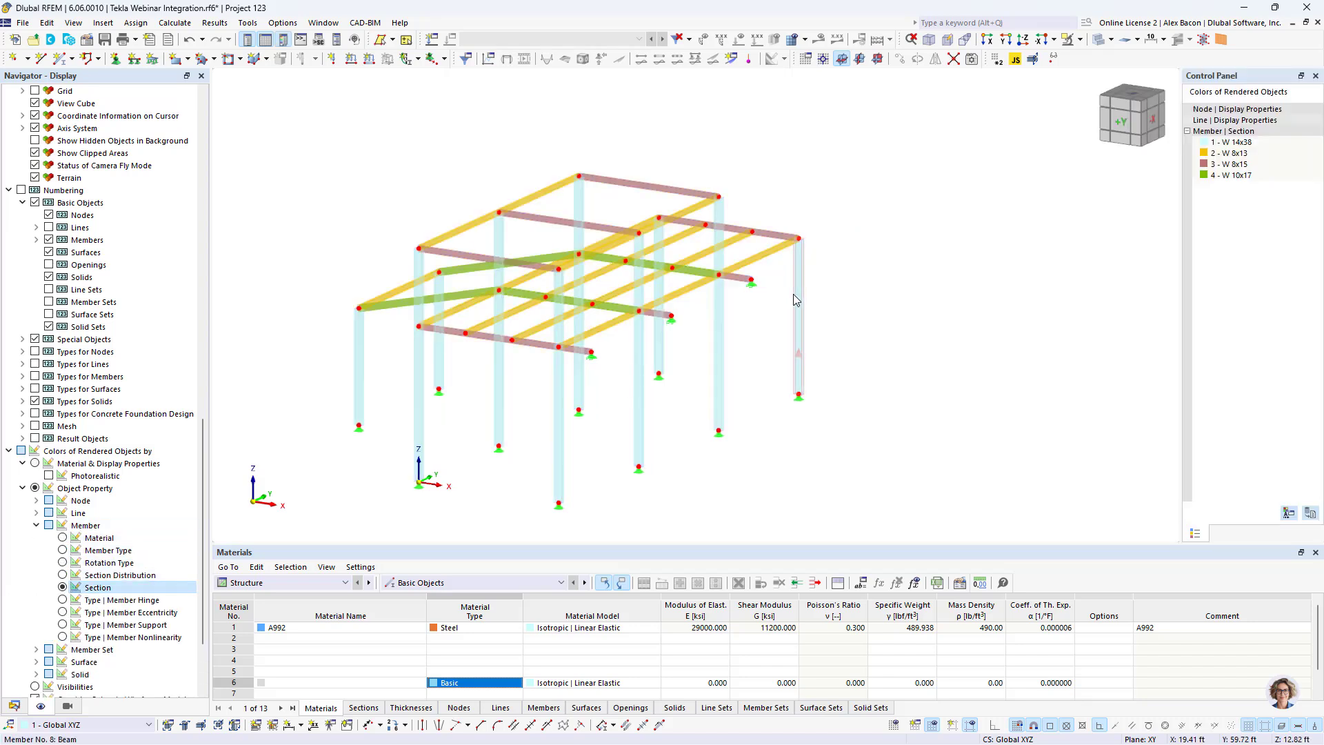
pyautogui.moveTo(795, 299); pyautogui.dragTo(813, 274, button='middle')
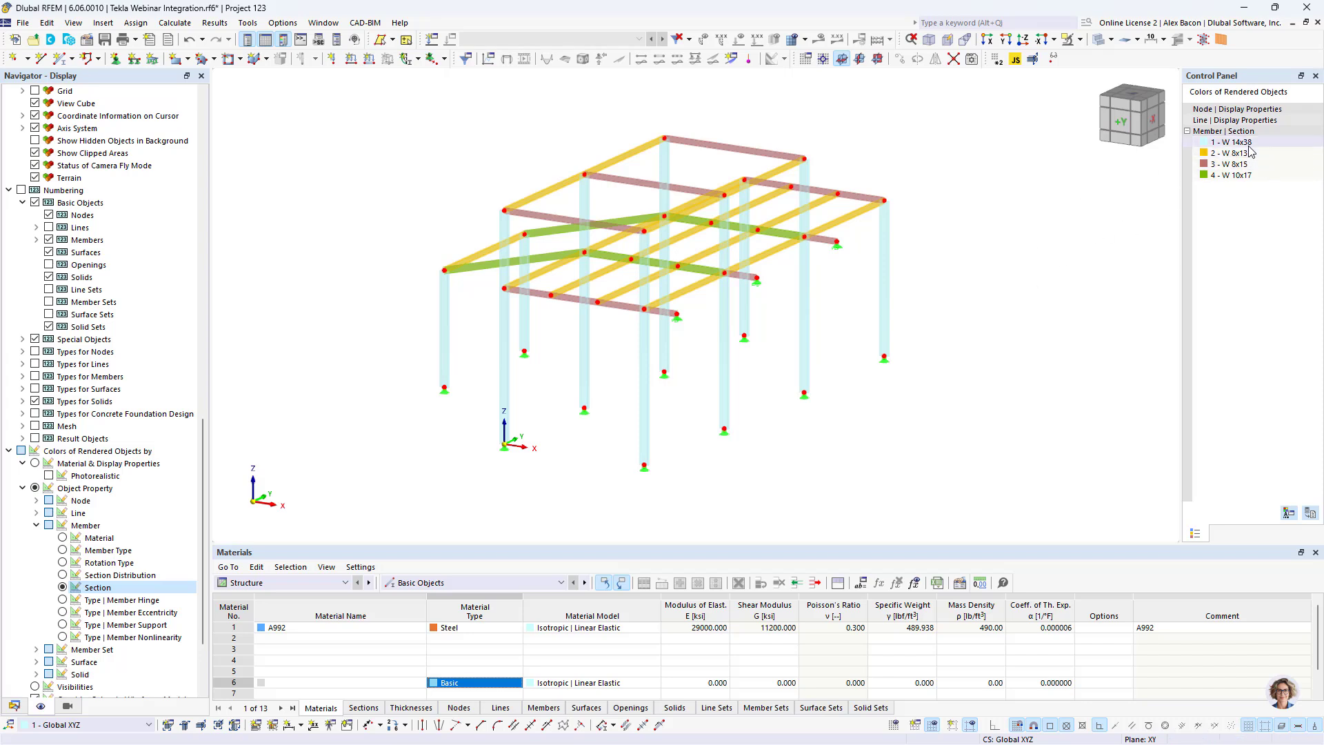
# Color the rendered members by material, then by member type.
pyautogui.click(62, 538)
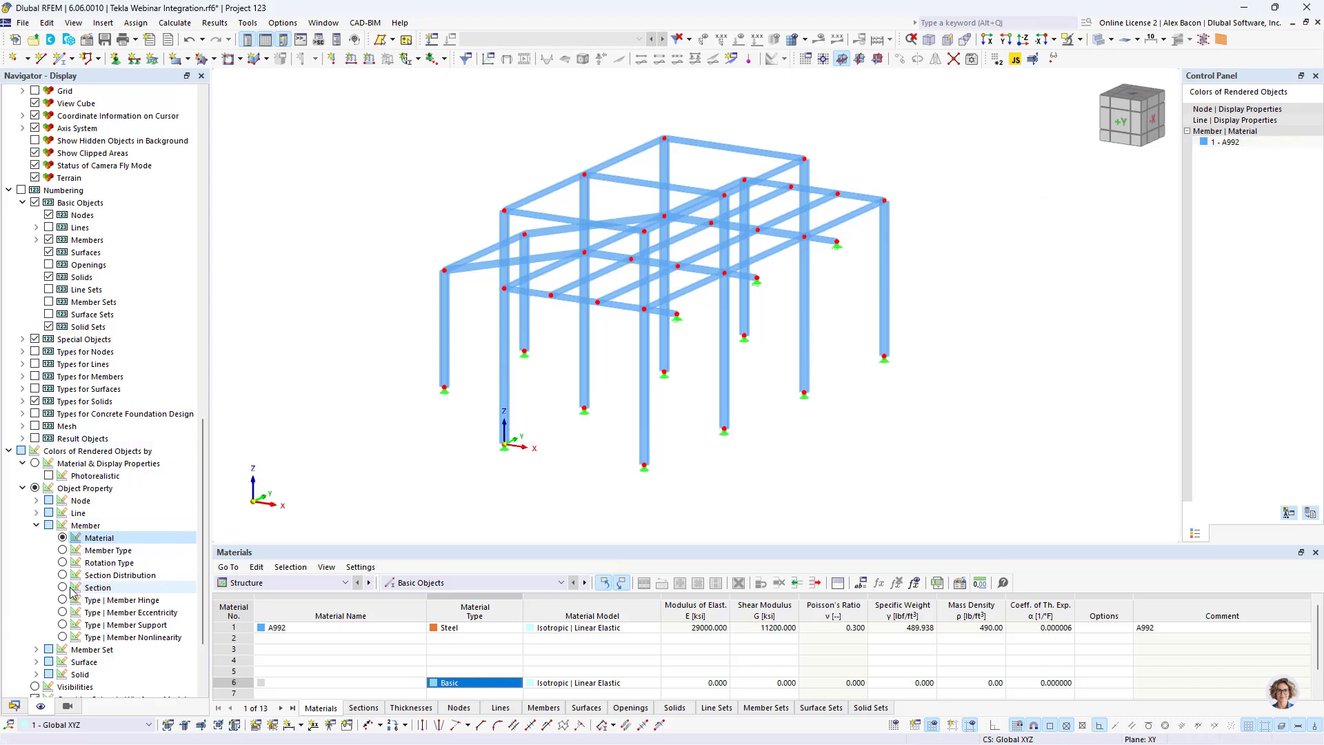
pyautogui.click(62, 551)
pyautogui.keyDown('ctrl'); pyautogui.moveTo(793, 277); pyautogui.dragTo(590, 344, button='middle'); pyautogui.keyUp('ctrl')
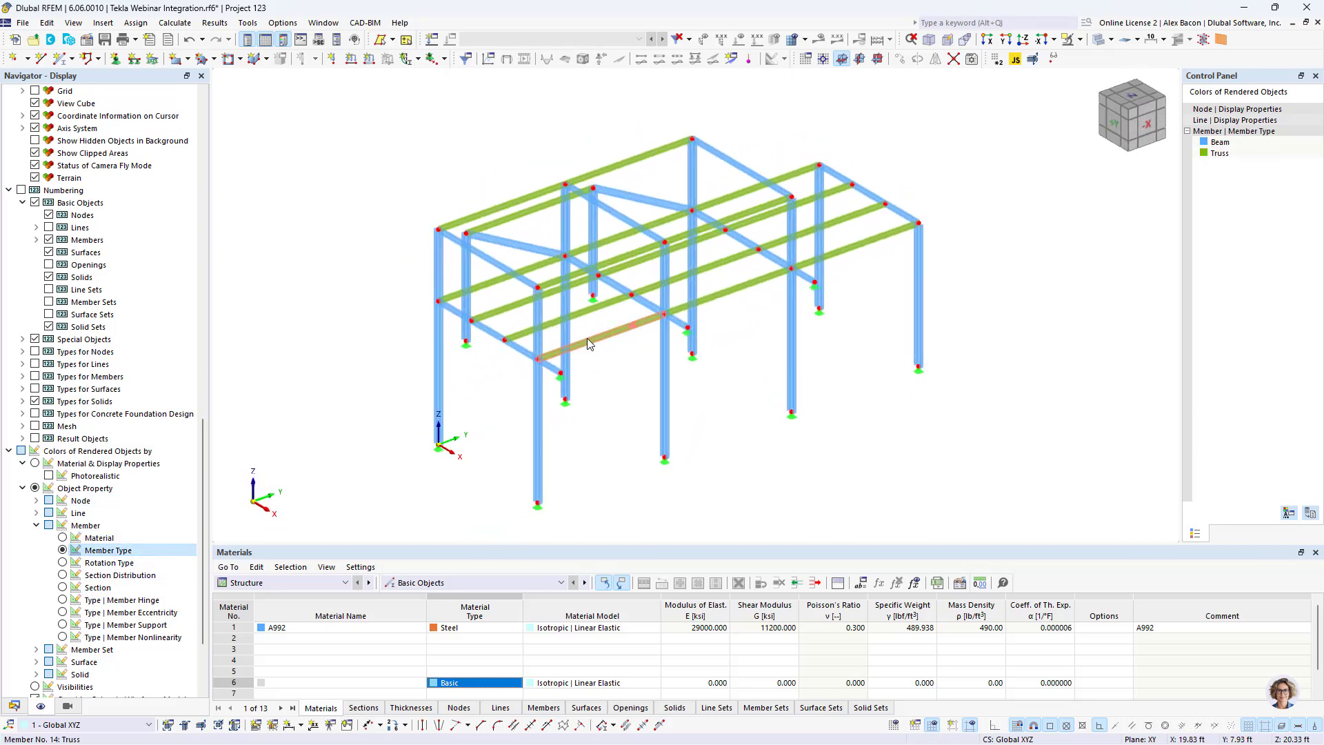
# Review the properties of a W 8x13 truss member along the frame's outer edge without changing them.
pyautogui.doubleClick(590, 342)
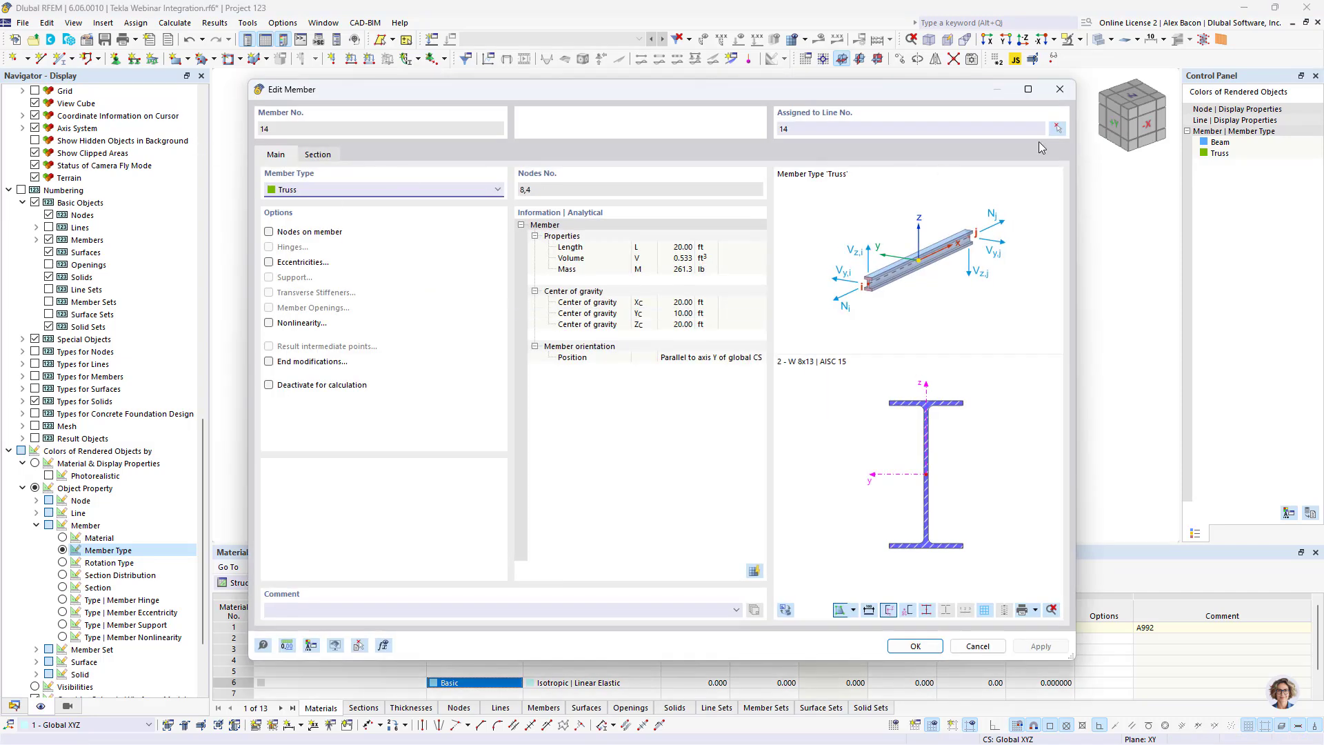
pyautogui.click(1067, 93)
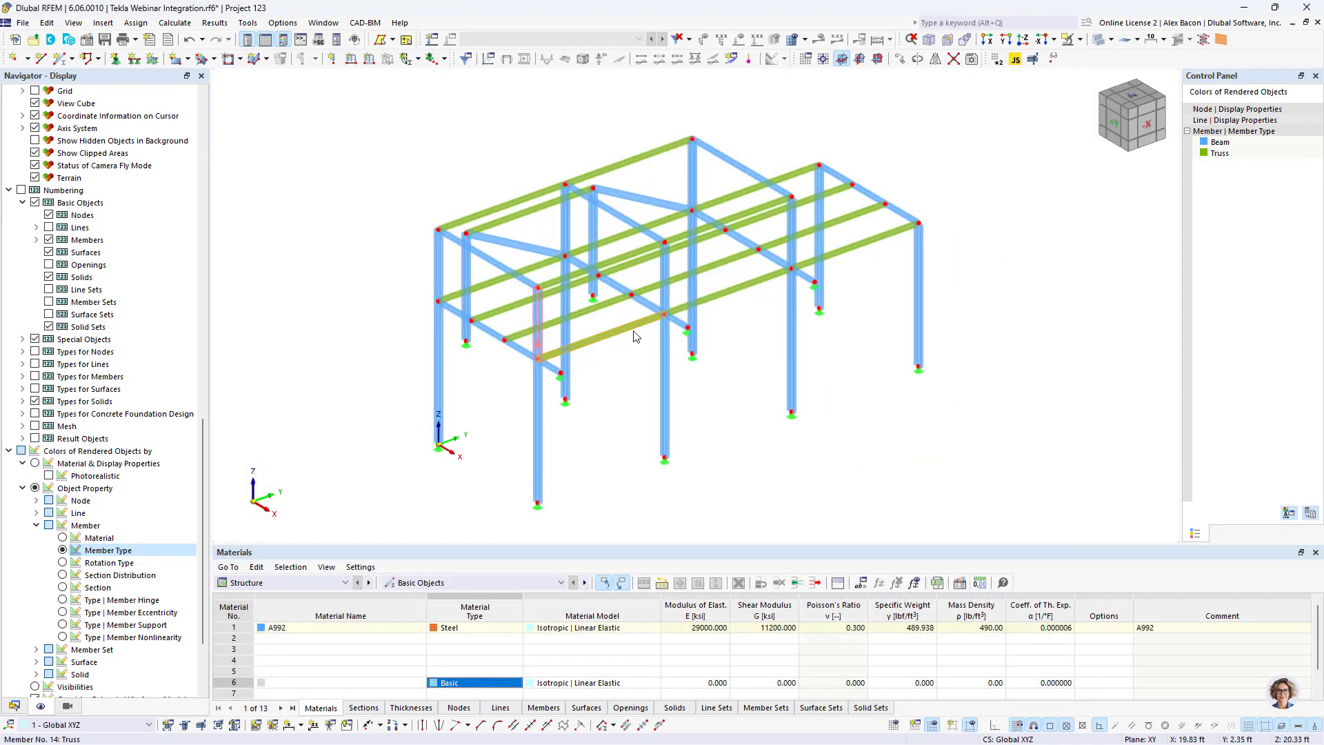
pyautogui.scroll(5, 639, 346)
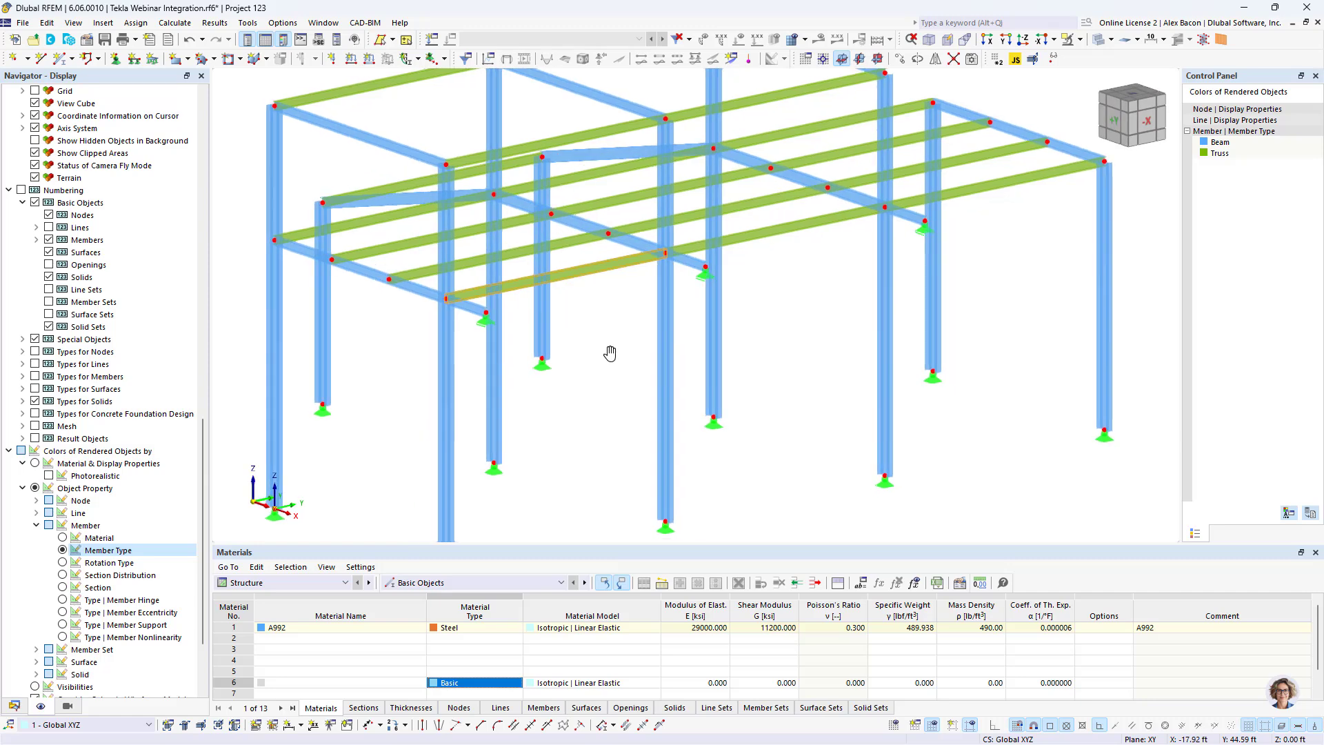
pyautogui.scroll(-3, 622, 257)
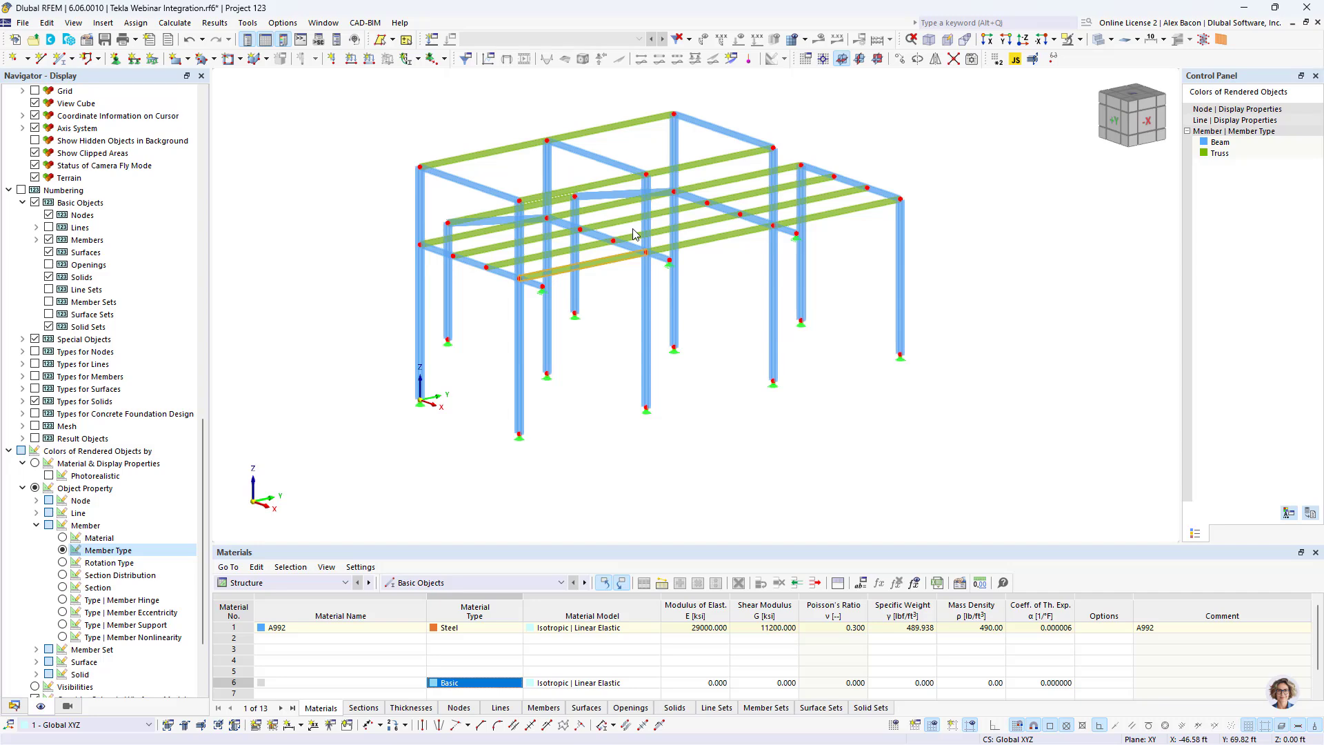
# Inspect a column base support and review the nodal support conditions at the beam end, node 35, without changing them.
pyautogui.scroll(10, 548, 445)
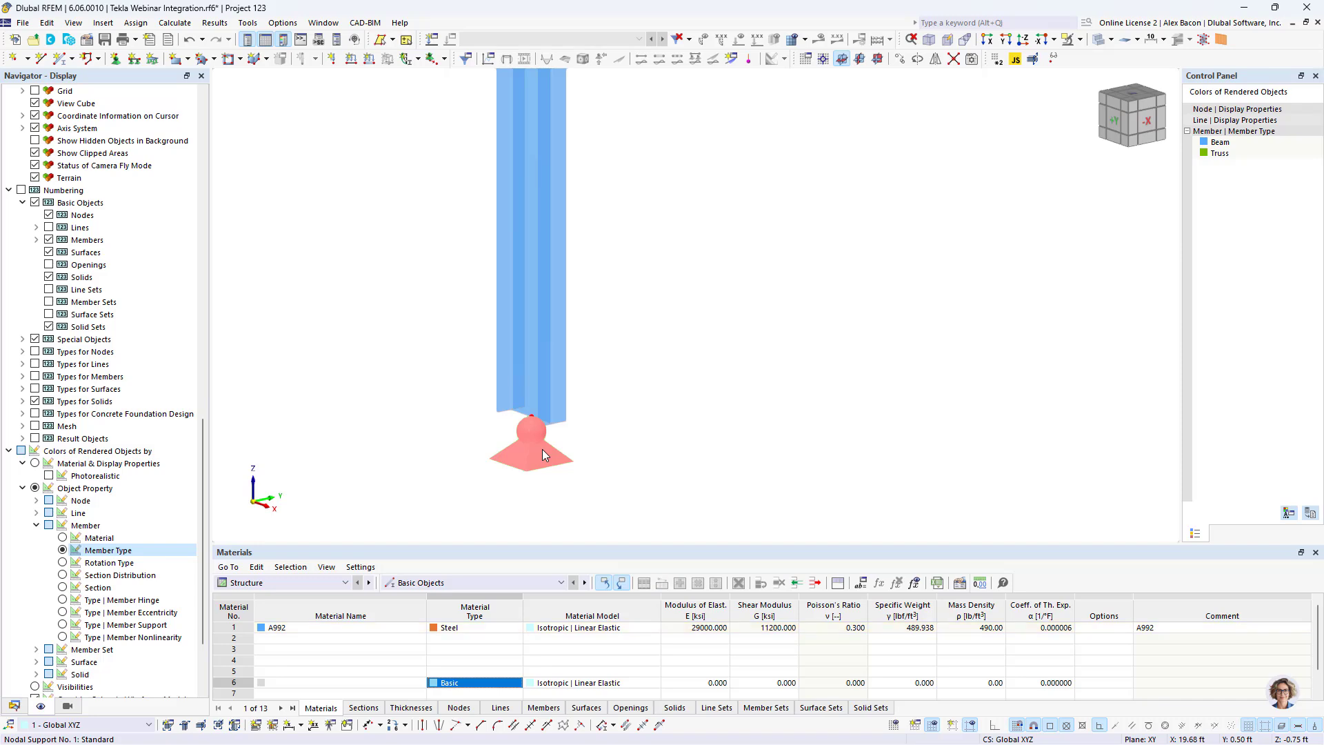
pyautogui.scroll(-8, 545, 445)
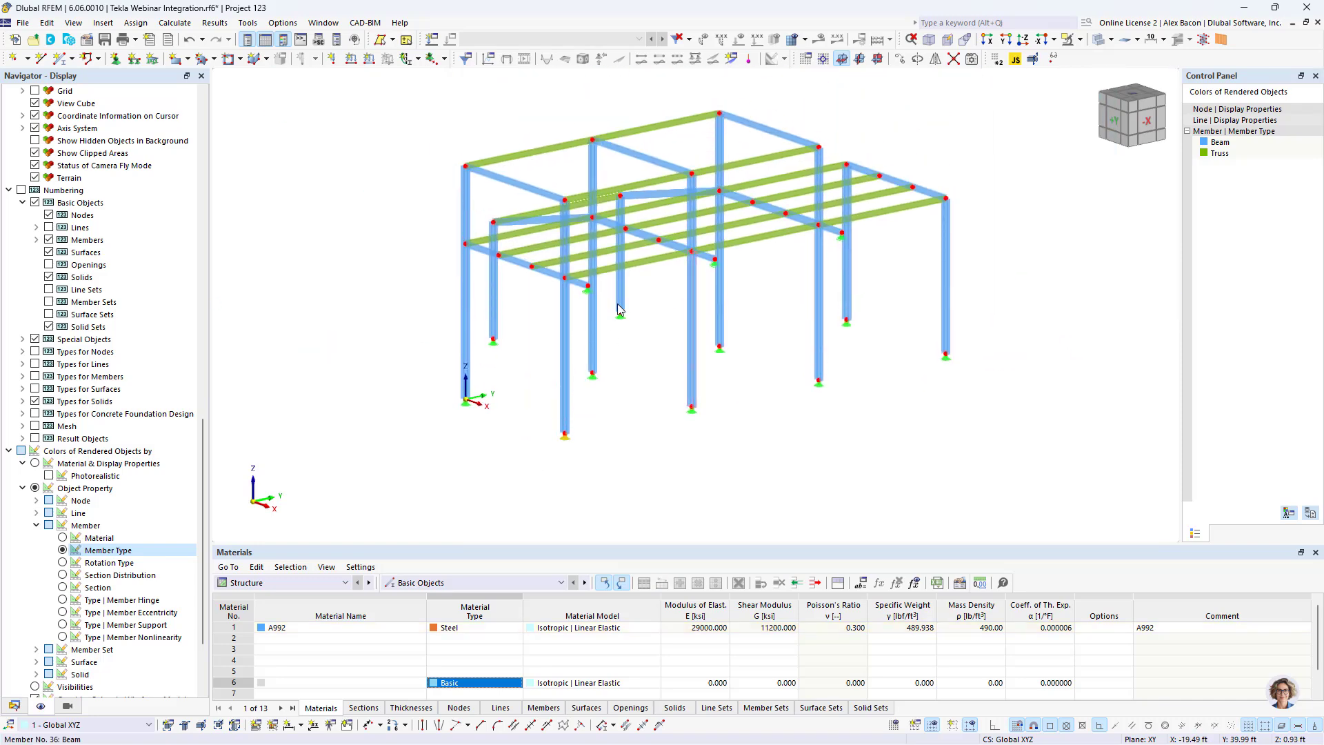
pyautogui.scroll(8, 547, 284)
pyautogui.doubleClick(540, 280)
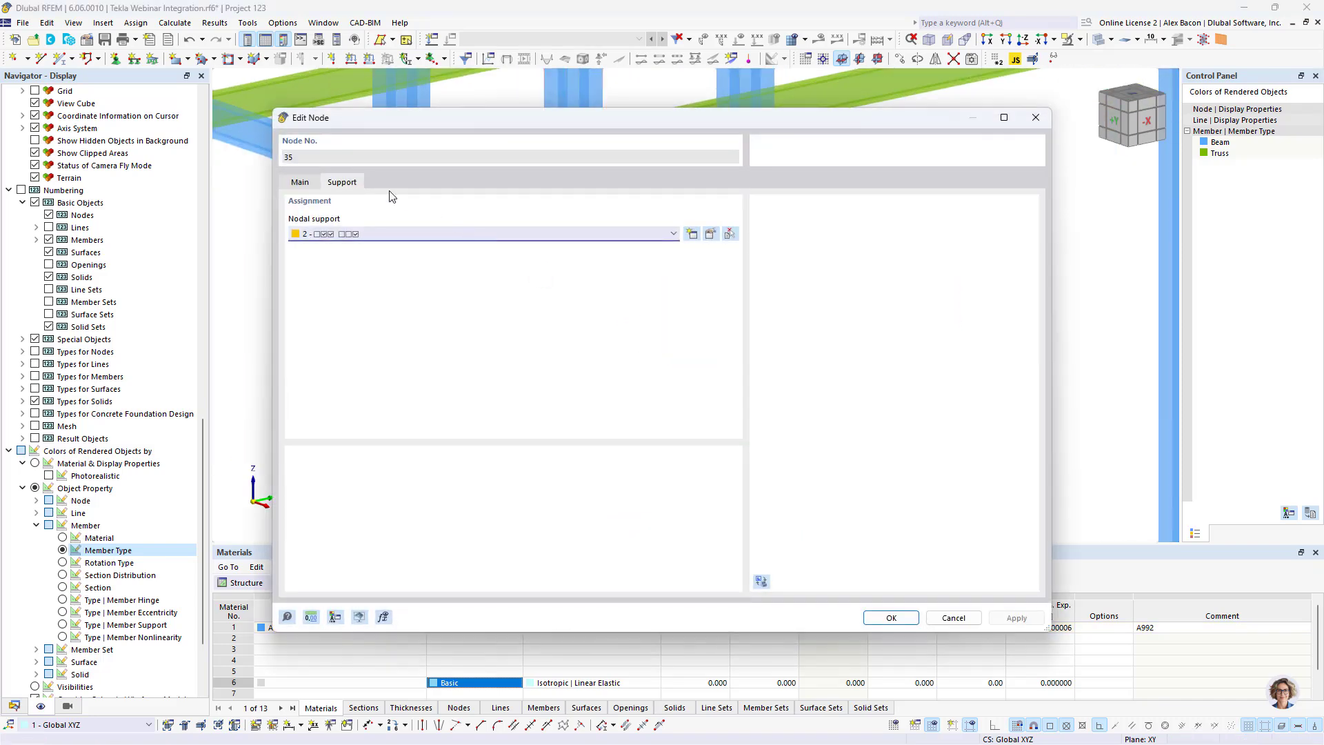
pyautogui.click(711, 236)
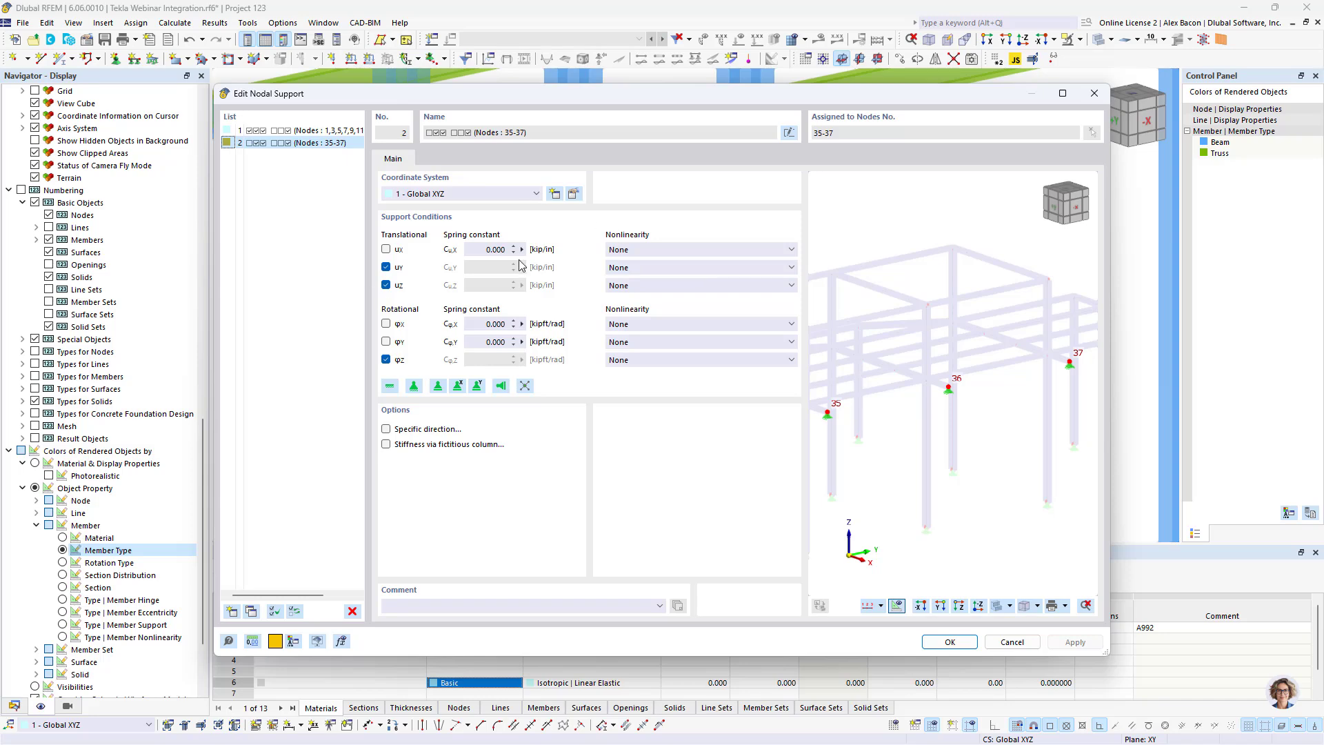
pyautogui.click(1095, 93)
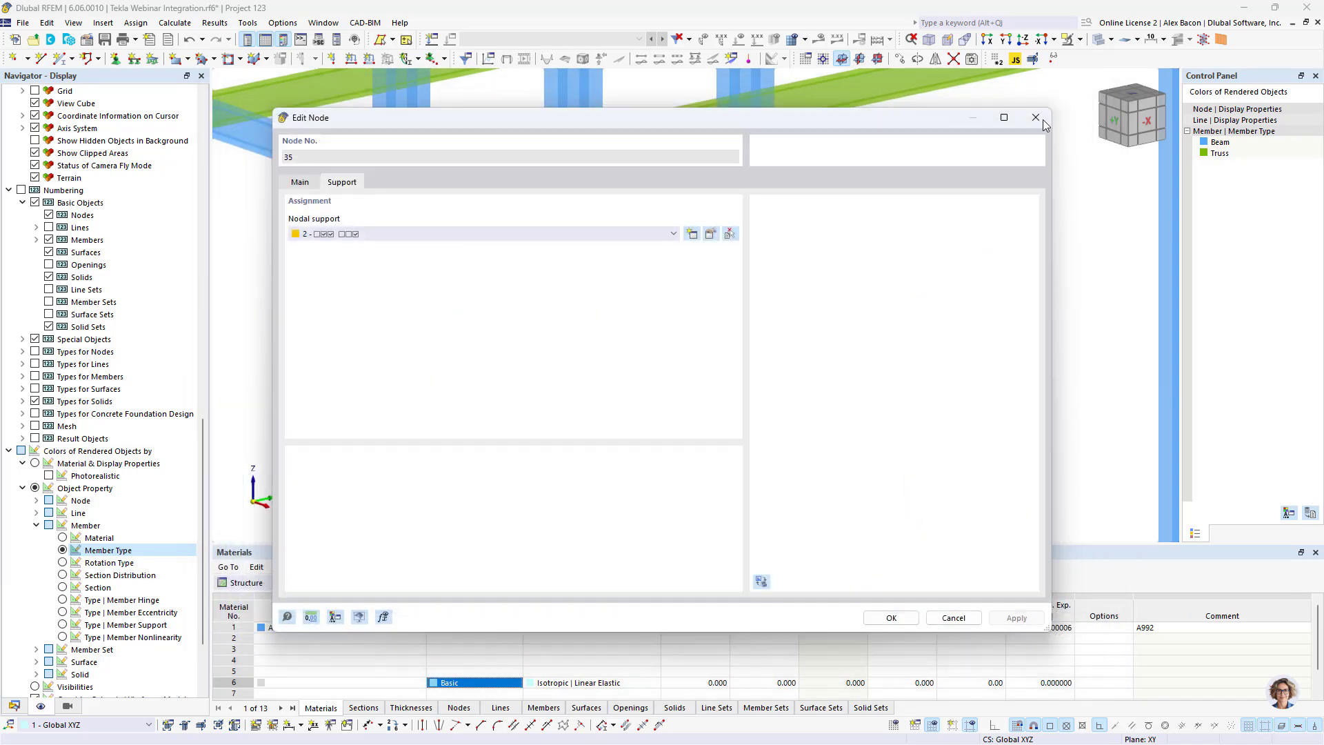
pyautogui.click(1043, 112)
pyautogui.scroll(-3, 905, 212)
pyautogui.moveTo(887, 282); pyautogui.dragTo(669, 349, button='middle')
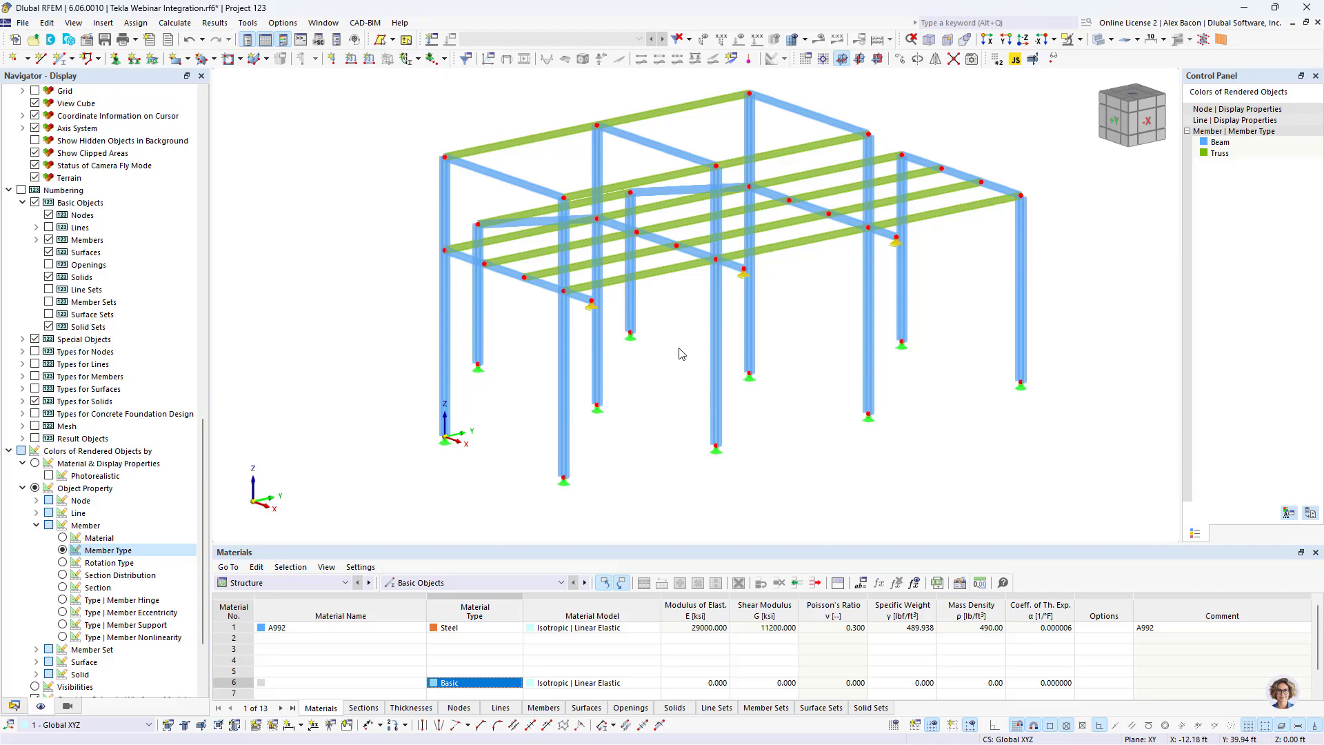
# Start a new single member and set its member type to Tension.
pyautogui.keyDown('ctrl'); pyautogui.moveTo(683, 349); pyautogui.dragTo(911, 411, button='middle'); pyautogui.keyUp('ctrl')
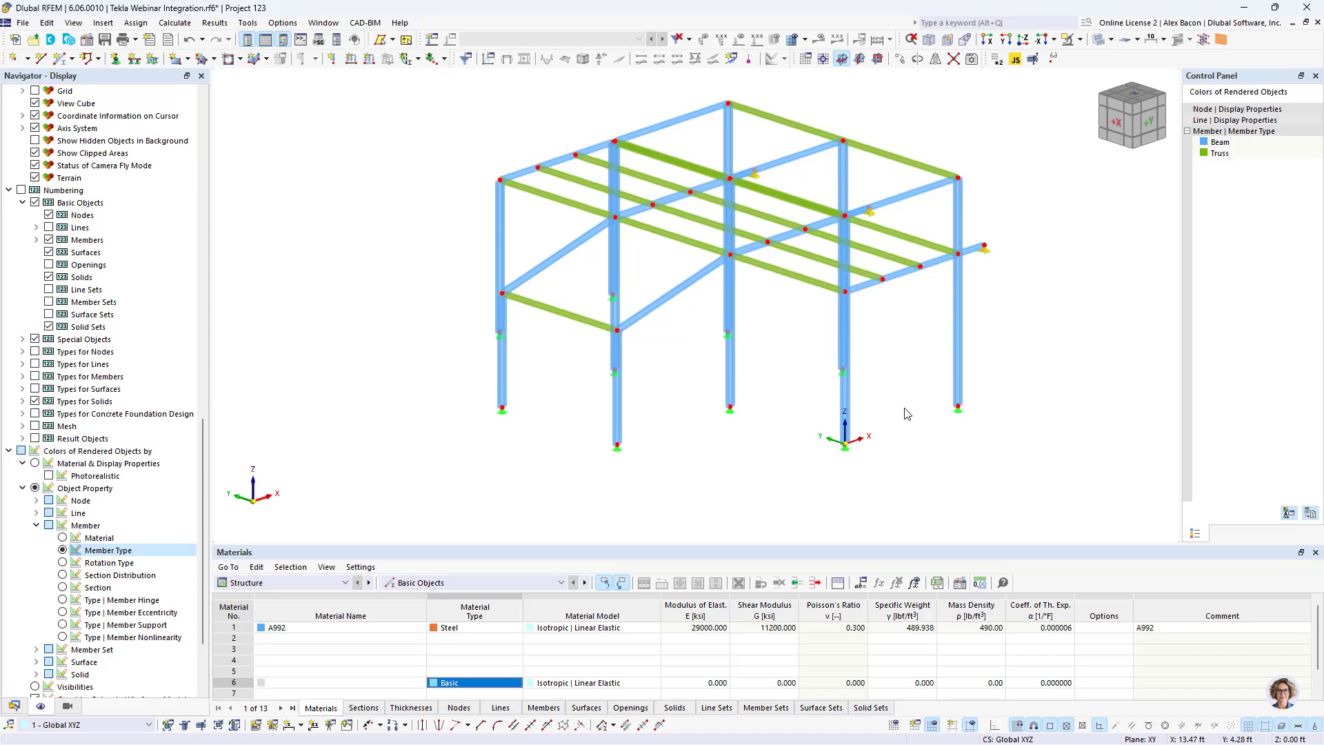
pyautogui.click(62, 59)
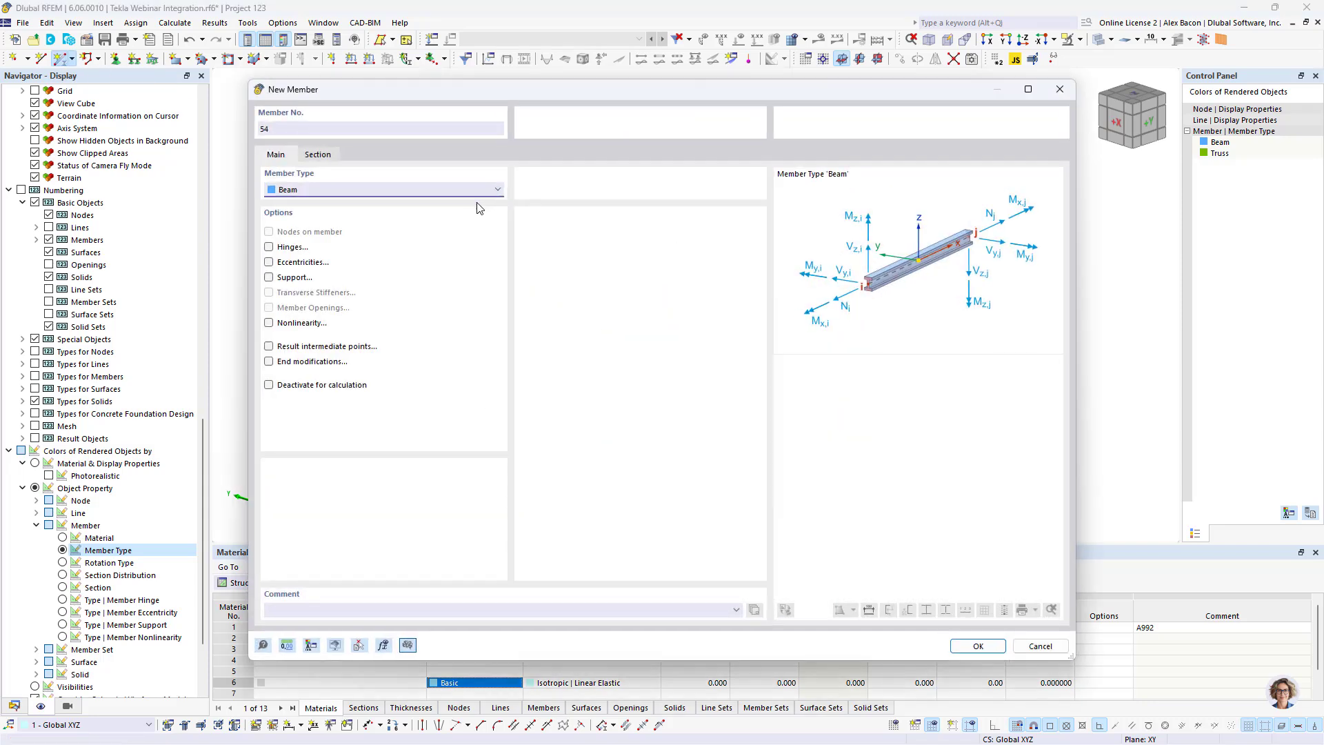
pyautogui.click(336, 190)
pyautogui.click(360, 256)
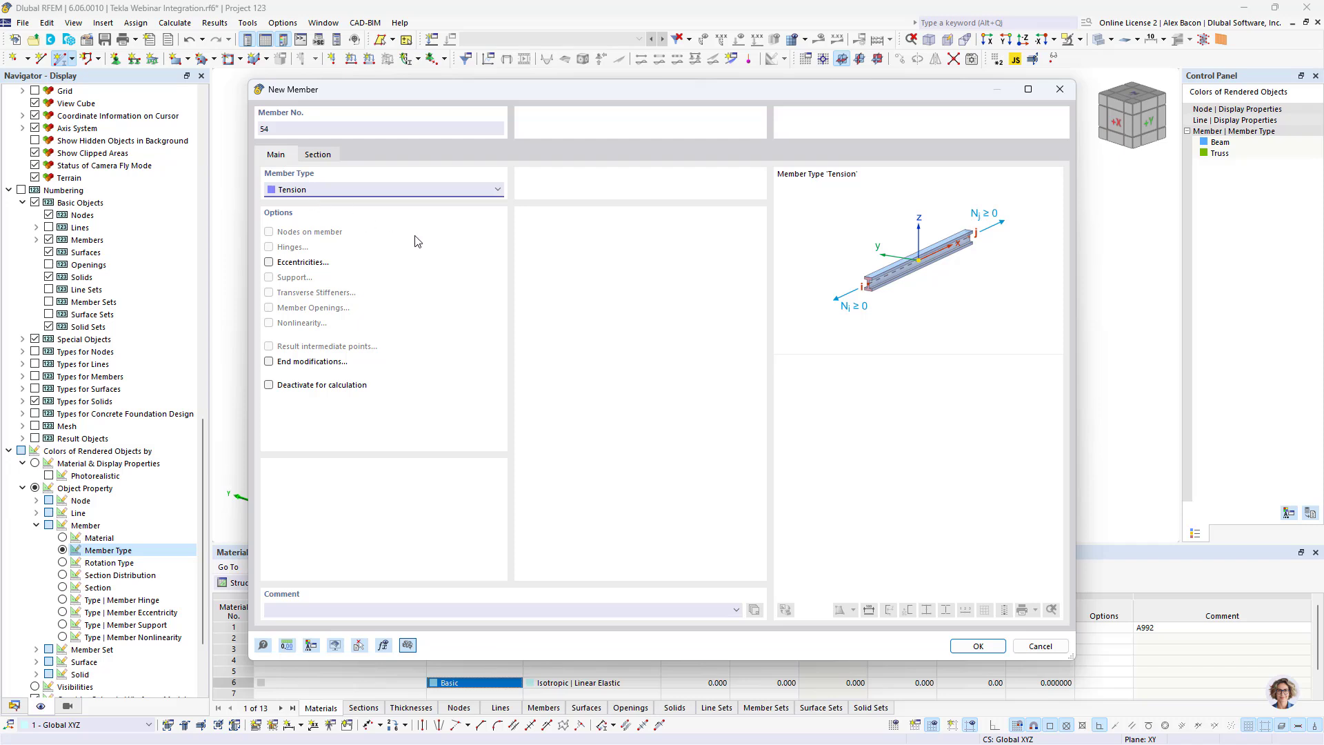
# Choose the AISC round bar RB 3/4 from the section library for the new tension member.
pyautogui.click(318, 156)
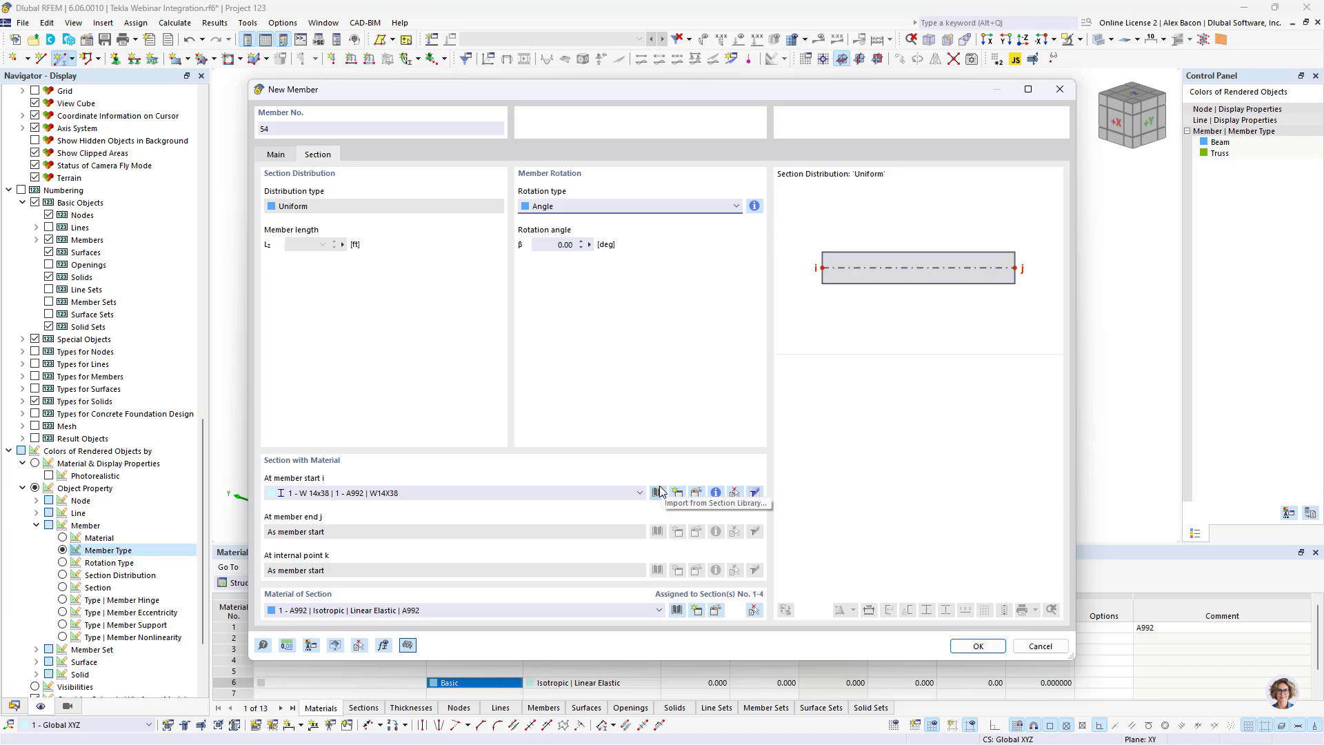
pyautogui.click(659, 491)
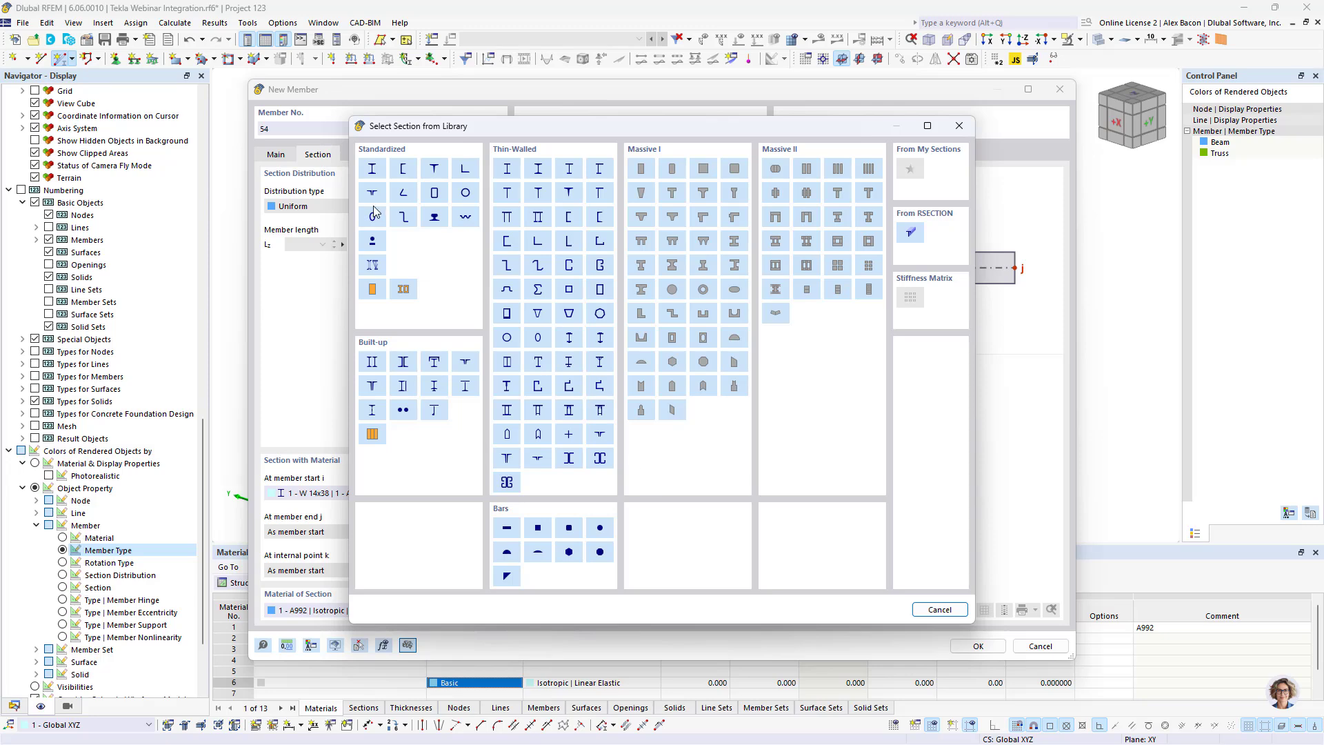
pyautogui.click(373, 241)
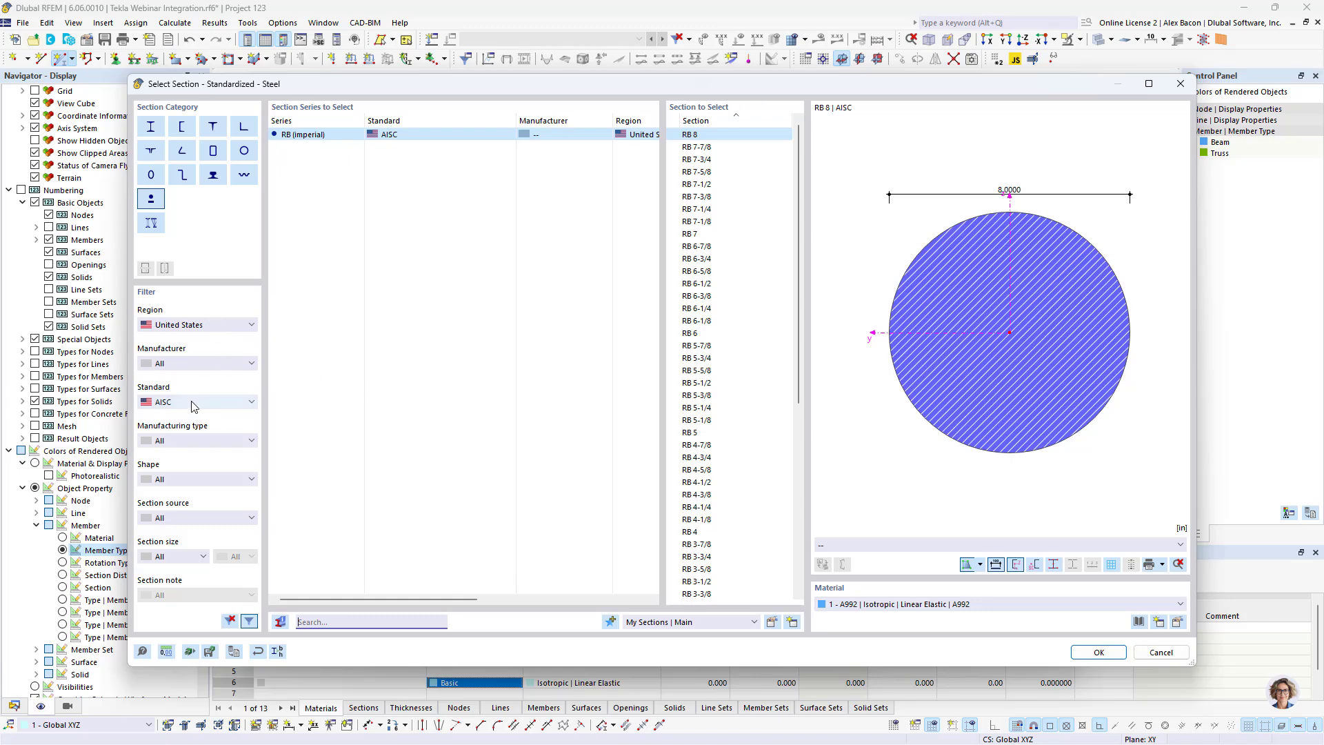
pyautogui.scroll(-6, 763, 447)
pyautogui.scroll(-3, 764, 447)
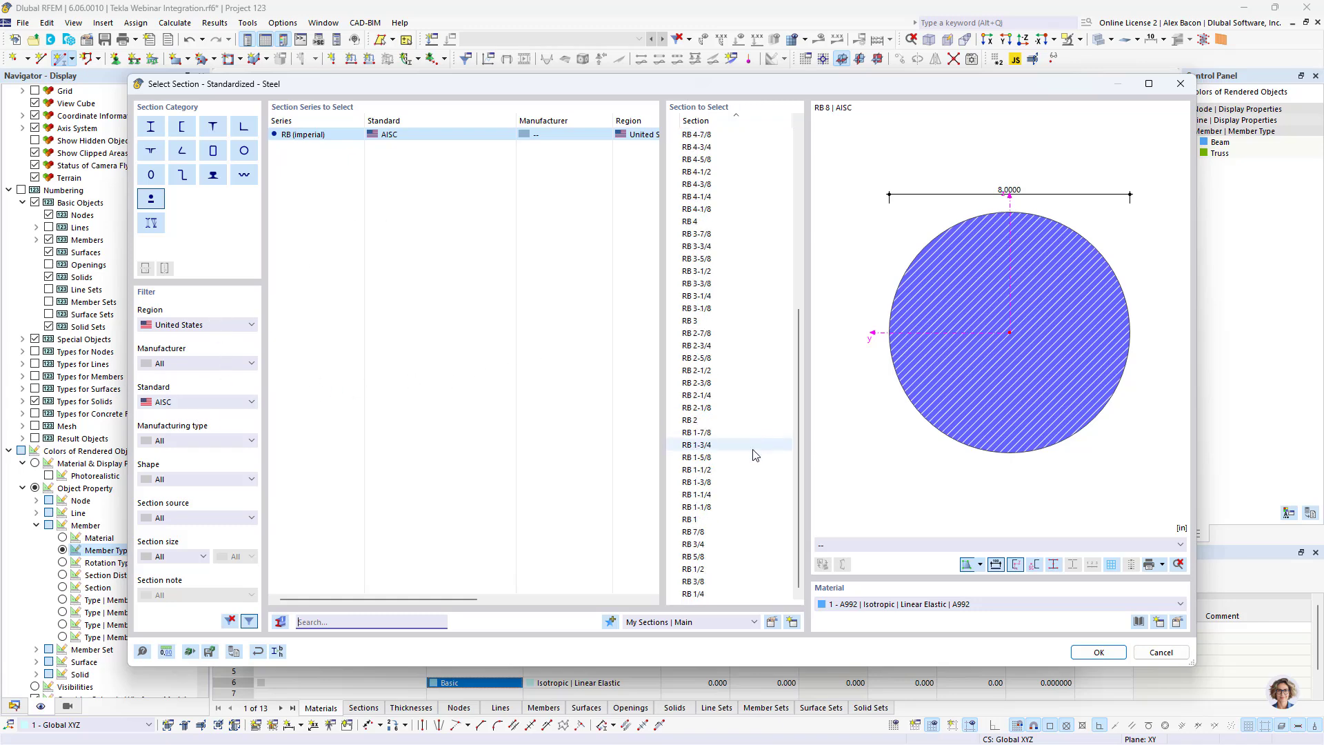
pyautogui.click(712, 545)
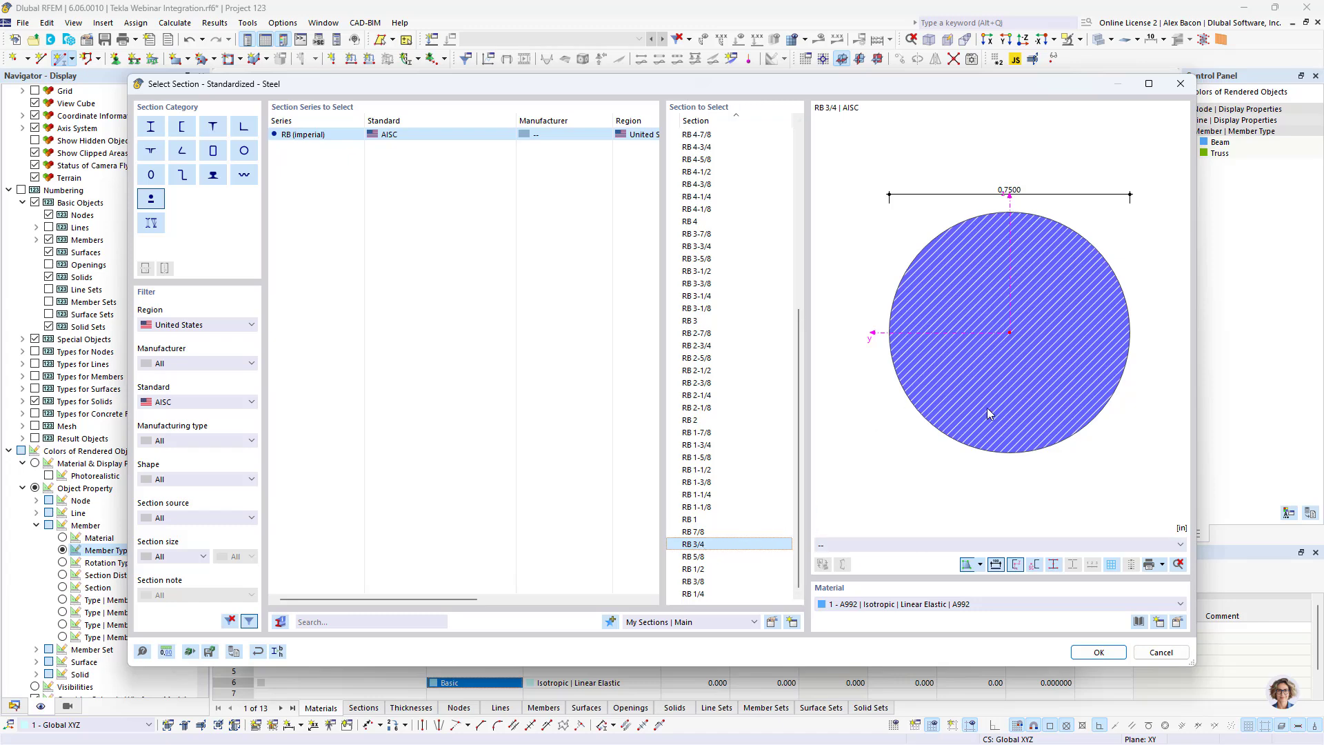
# Assign the A36 (HR Structural Shapes and Bars) material to the round bar and accept the new member's settings.
pyautogui.click(1139, 622)
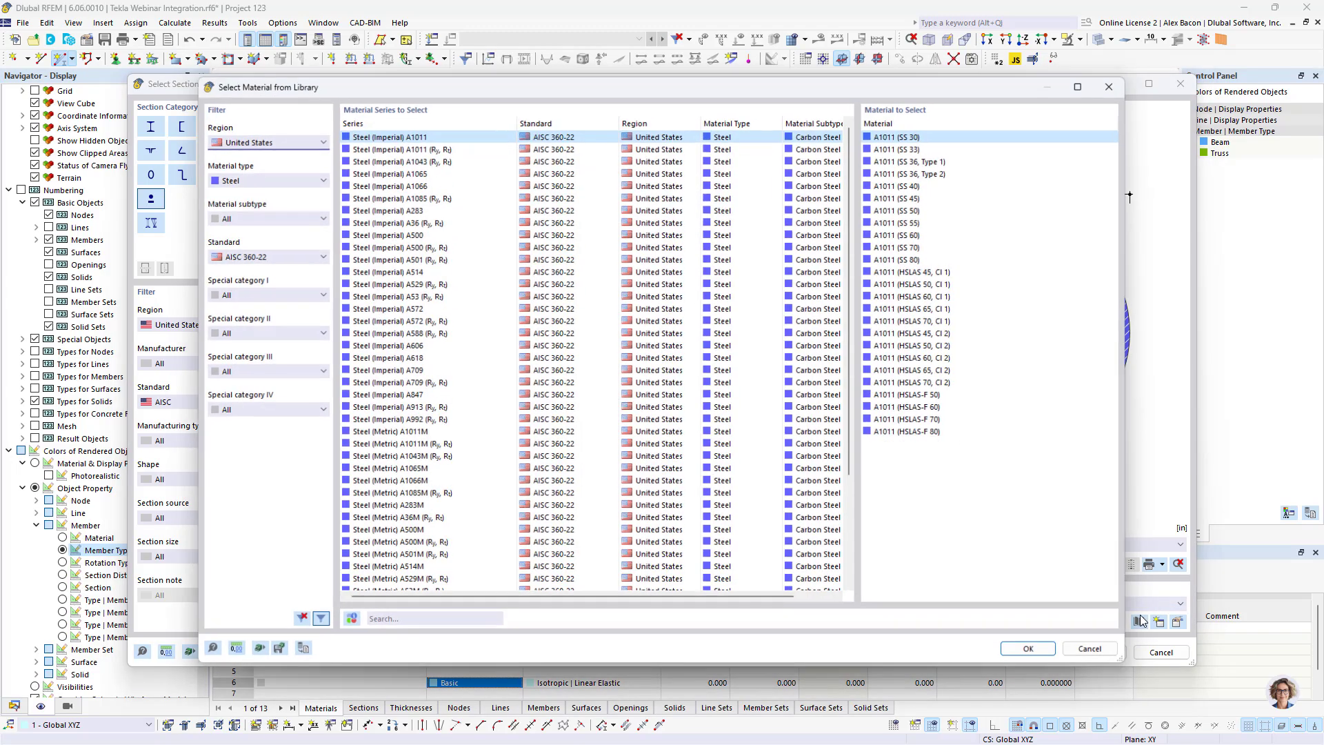
pyautogui.click(435, 224)
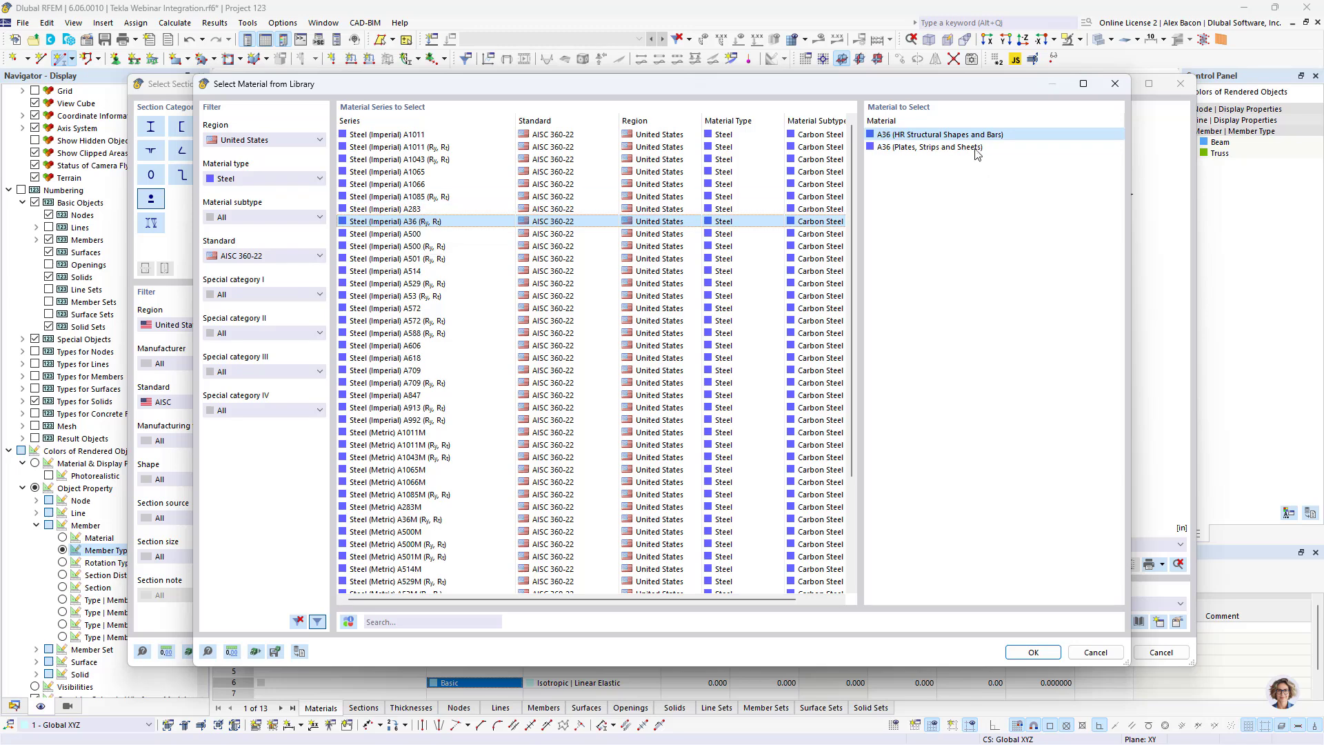
pyautogui.click(1037, 652)
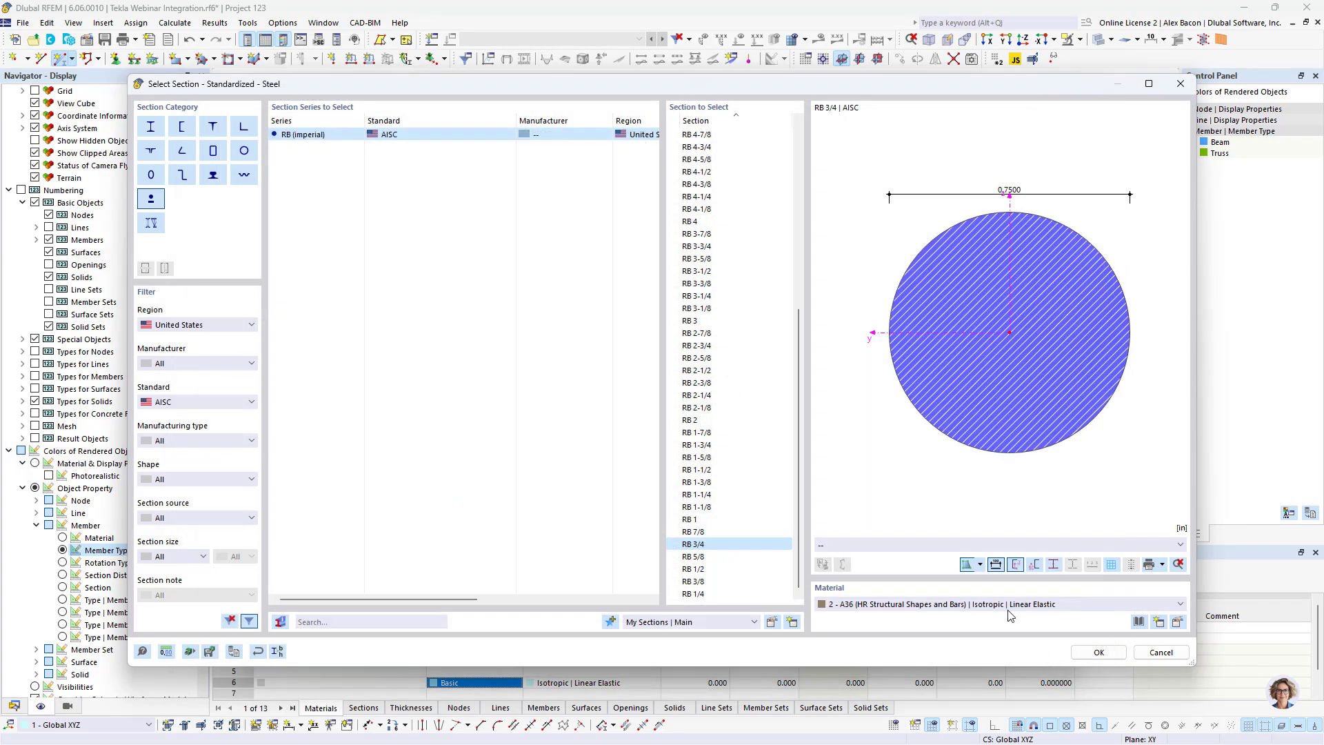
pyautogui.click(1085, 653)
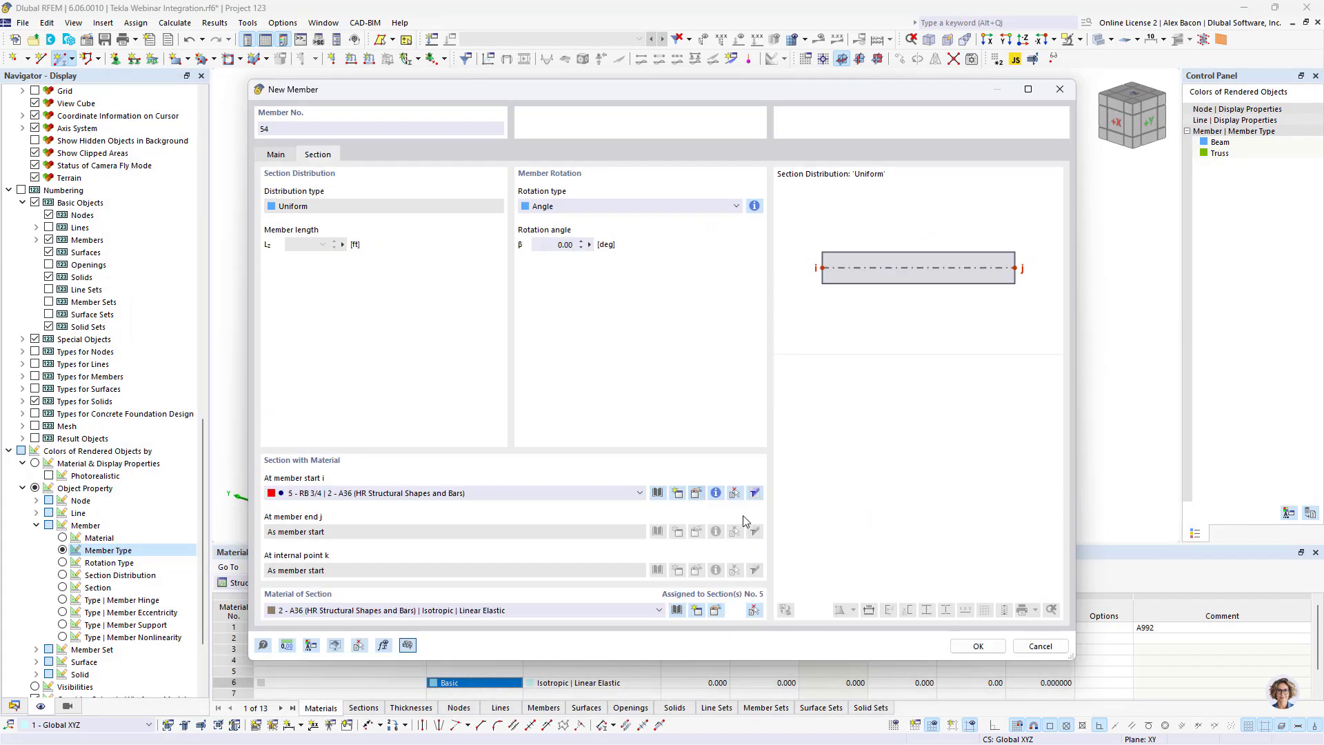
pyautogui.click(983, 647)
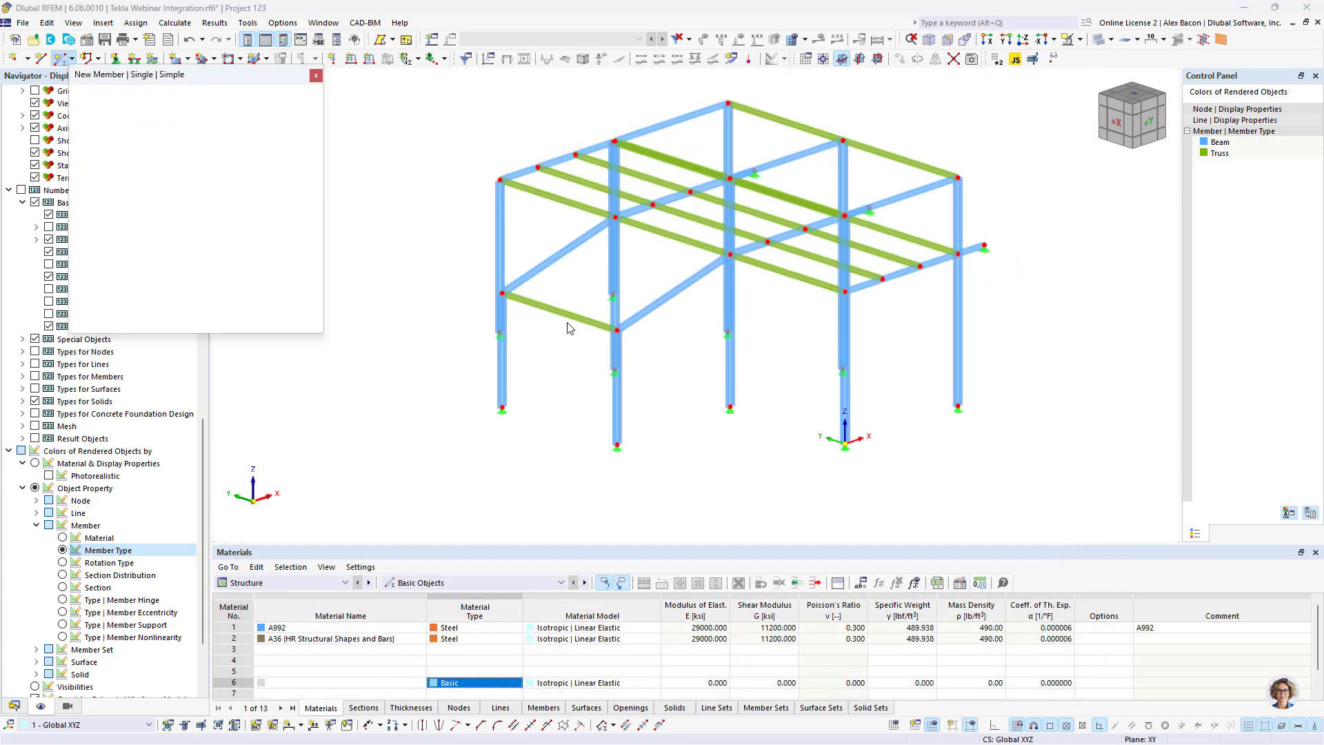
# Cross-brace the low end wall at X = -20 ft with two tension members between opposite column bases and tops.
pyautogui.scroll(5, 555, 386)
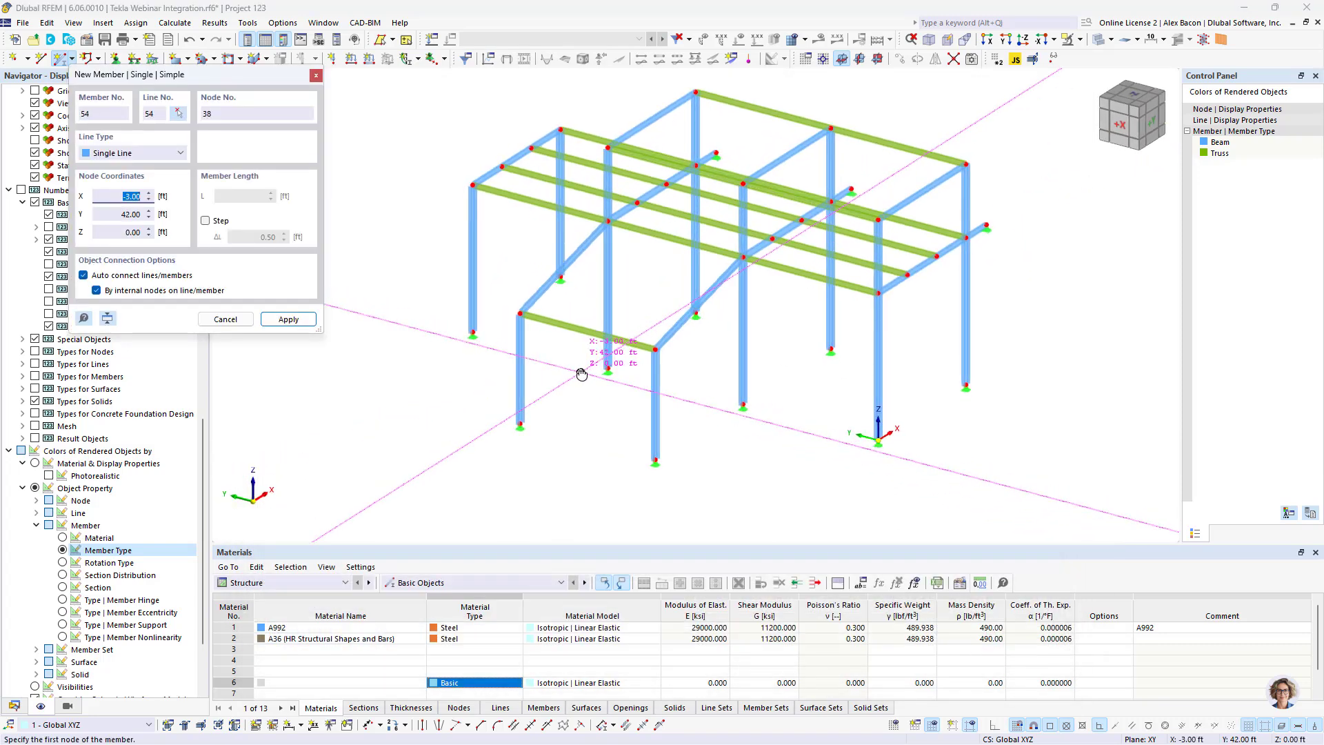
pyautogui.click(502, 412)
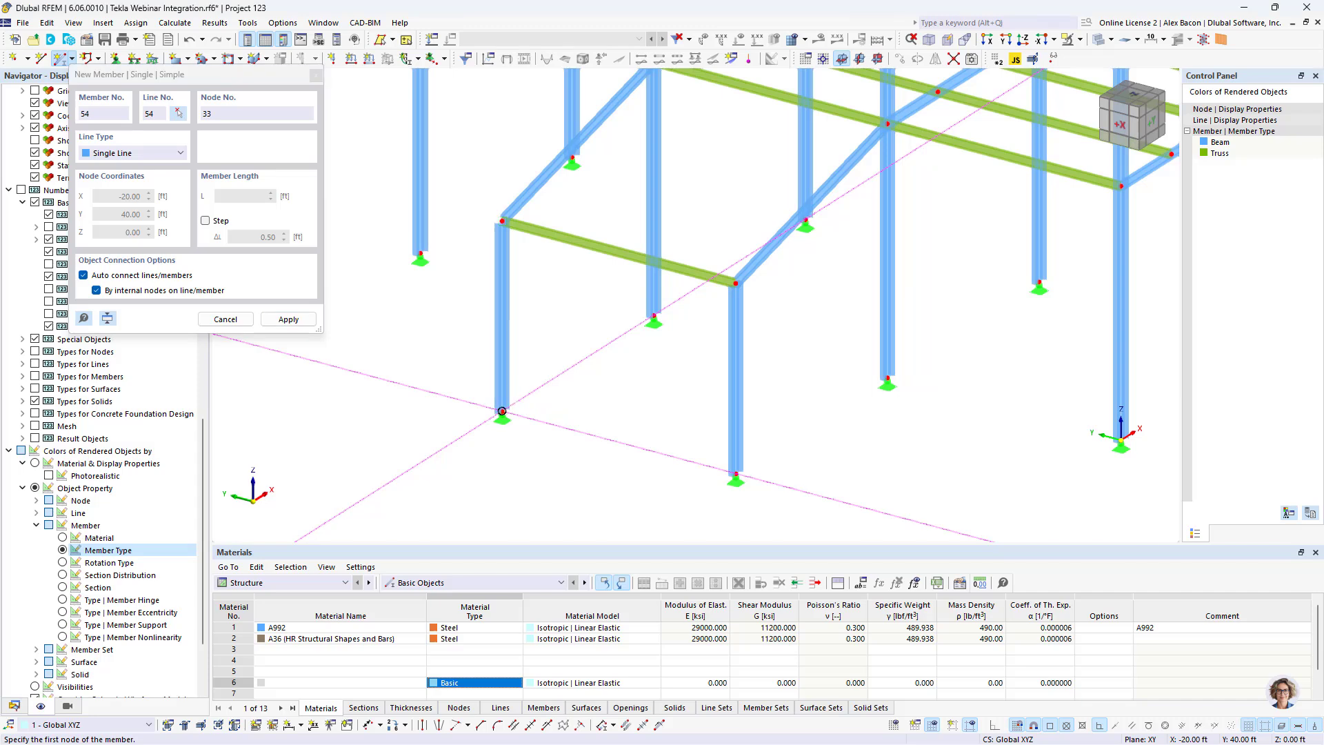
pyautogui.click(736, 283)
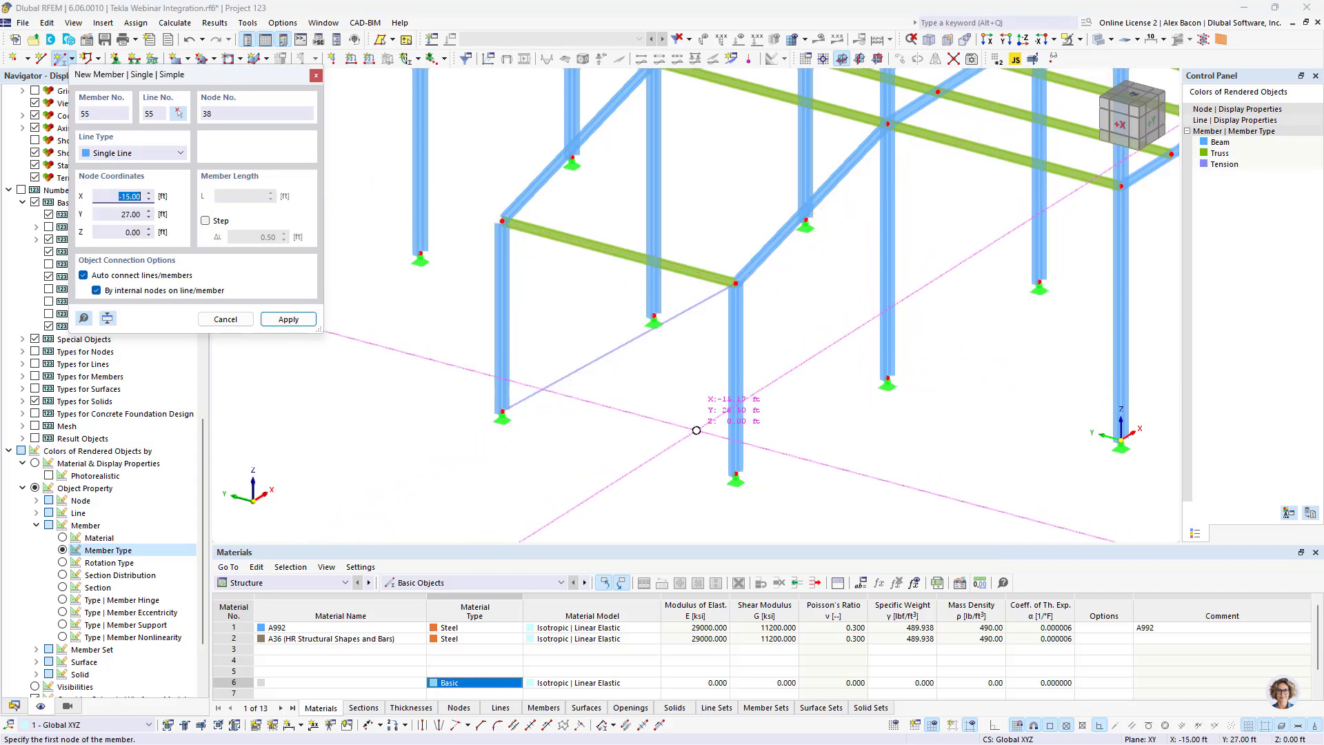
pyautogui.click(735, 473)
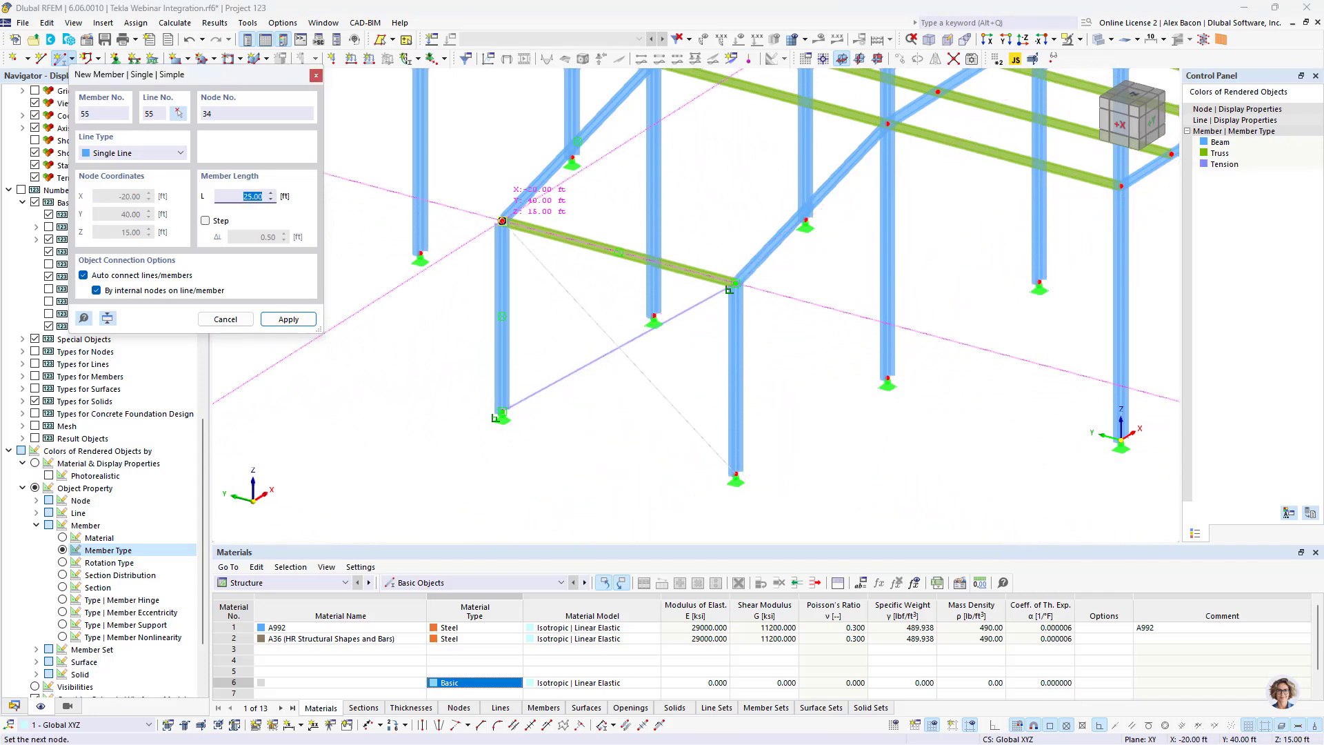
pyautogui.click(503, 222)
# Add two crossing tension members between opposite corners of the middle sloped roof bay behind the braced low end wall.
pyautogui.moveTo(503, 221); pyautogui.dragTo(428, 334, button='middle')
pyautogui.click(428, 334)
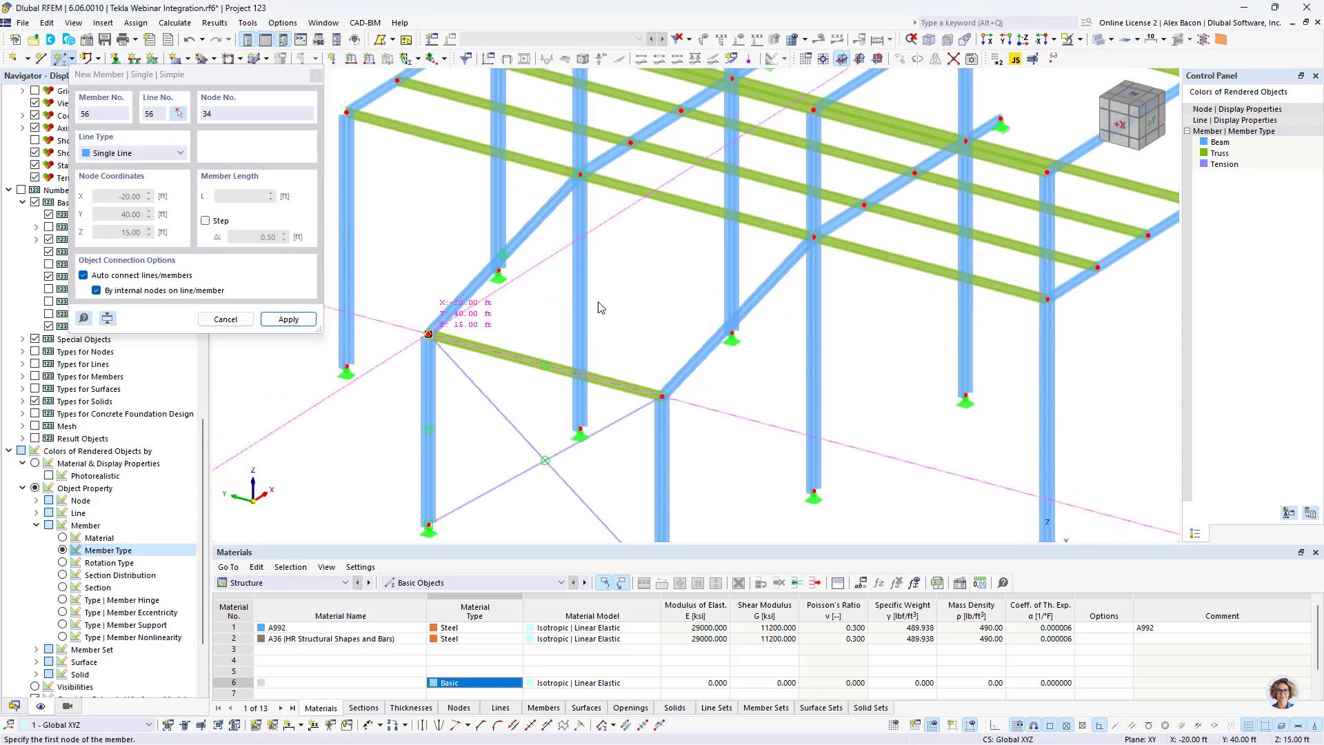
pyautogui.click(814, 237)
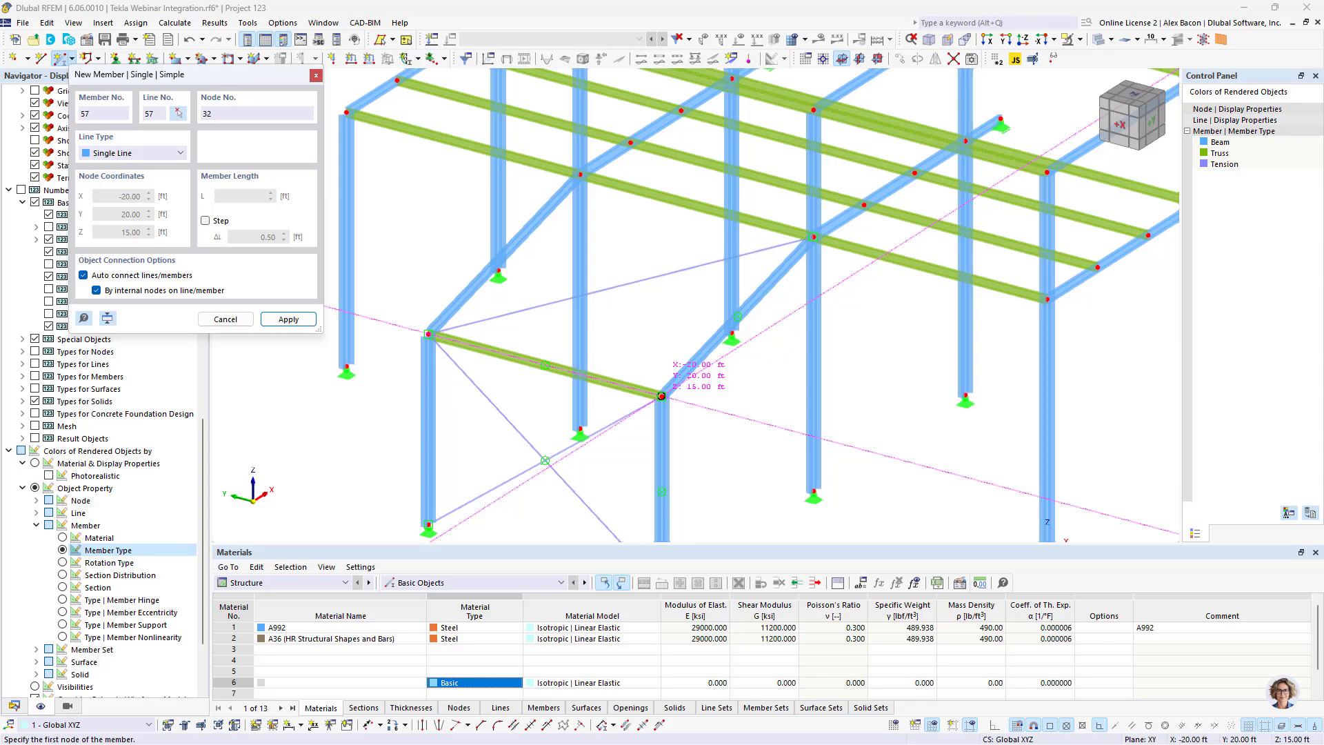
pyautogui.click(661, 396)
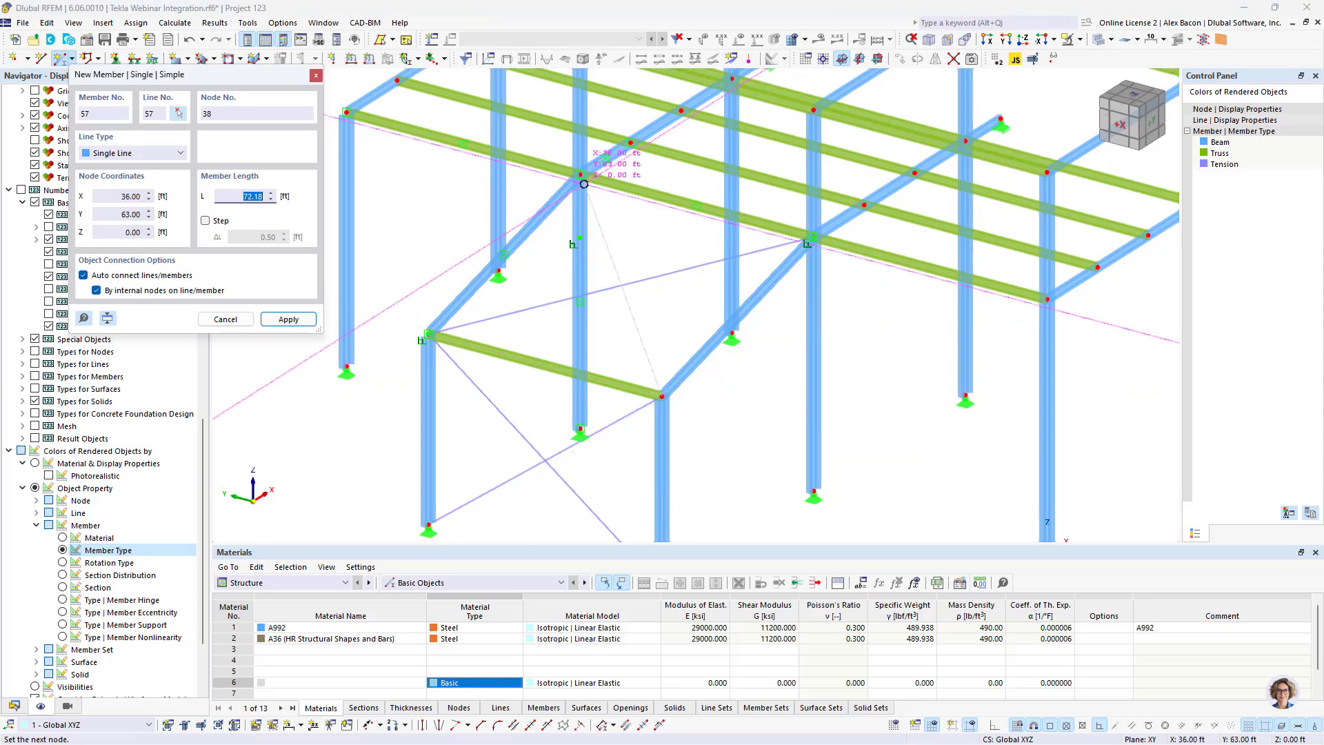
pyautogui.click(584, 184)
# Add two crossing tension members between opposite corners of the flat roof bay adjoining the braced sloped bay, at Z = 20 ft.
pyautogui.scroll(-1, 600, 180)
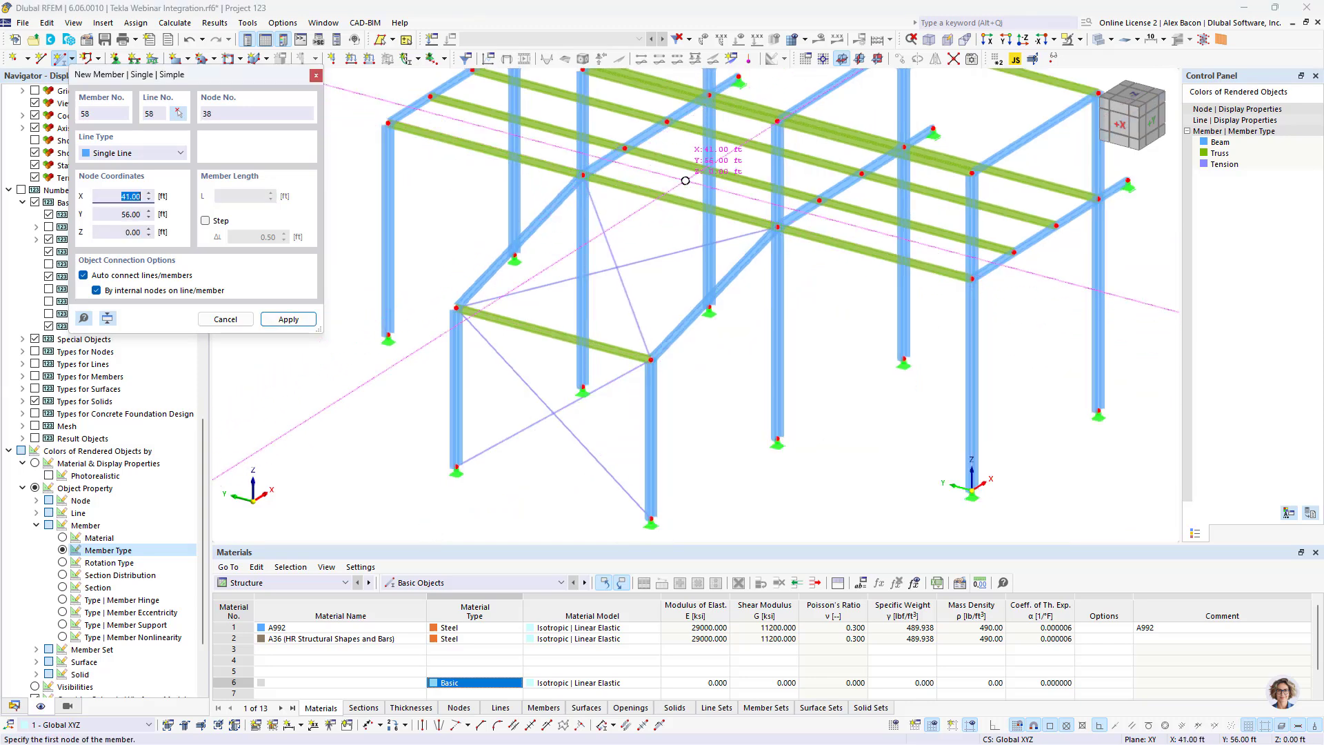
pyautogui.keyDown('ctrl'); pyautogui.moveTo(685, 181); pyautogui.dragTo(585, 367, button='middle'); pyautogui.keyUp('ctrl')
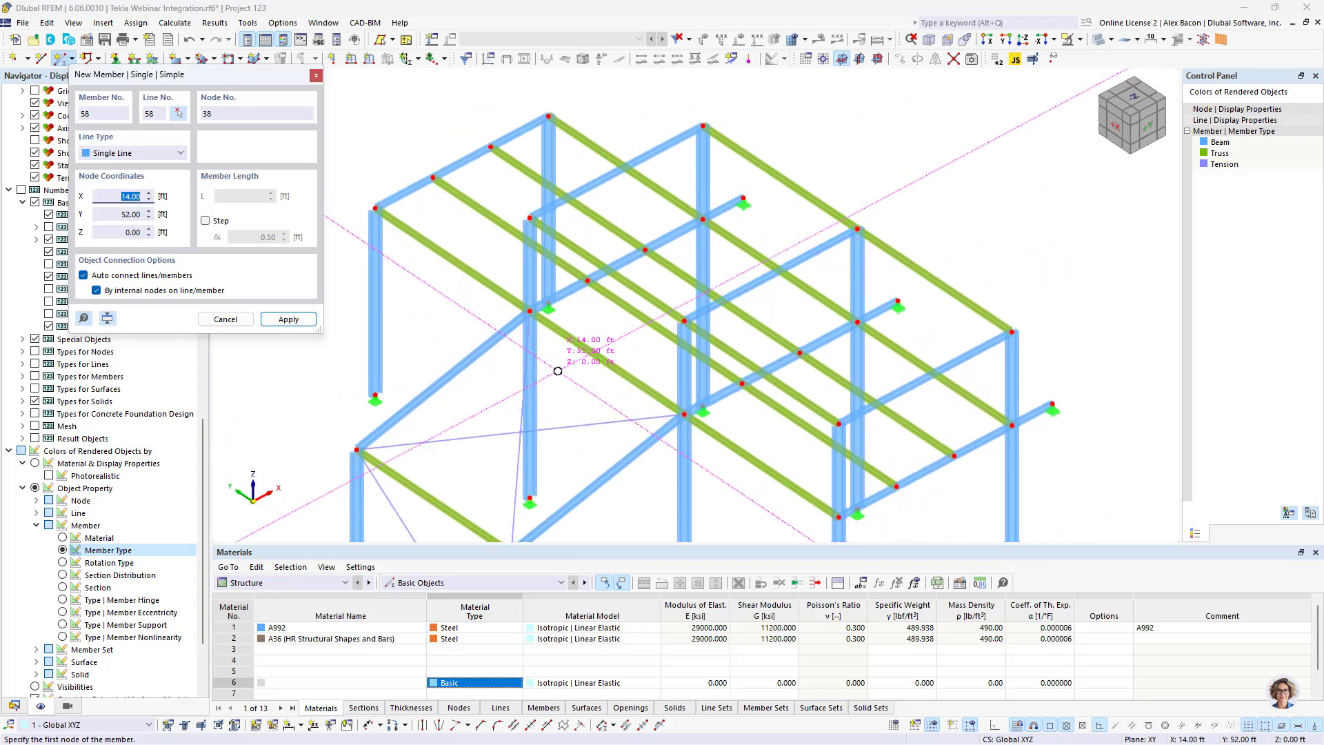
pyautogui.click(530, 312)
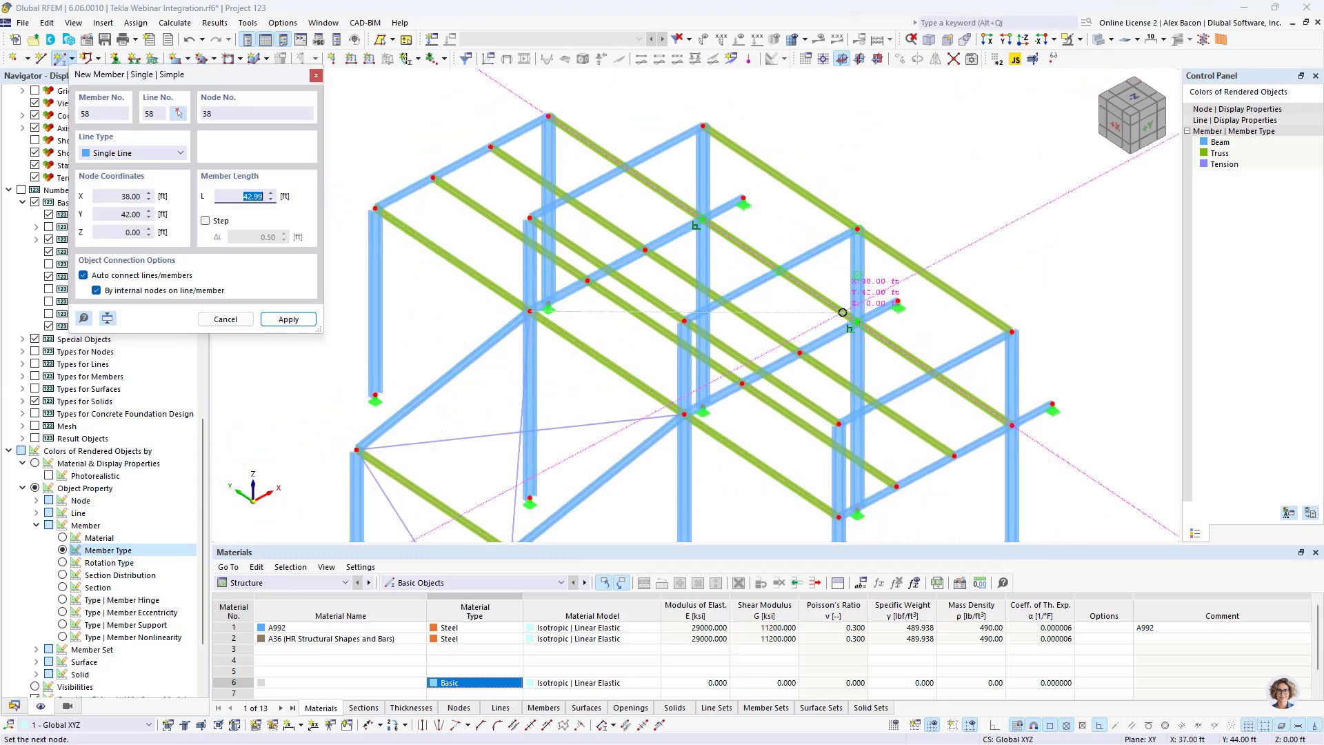
pyautogui.click(858, 321)
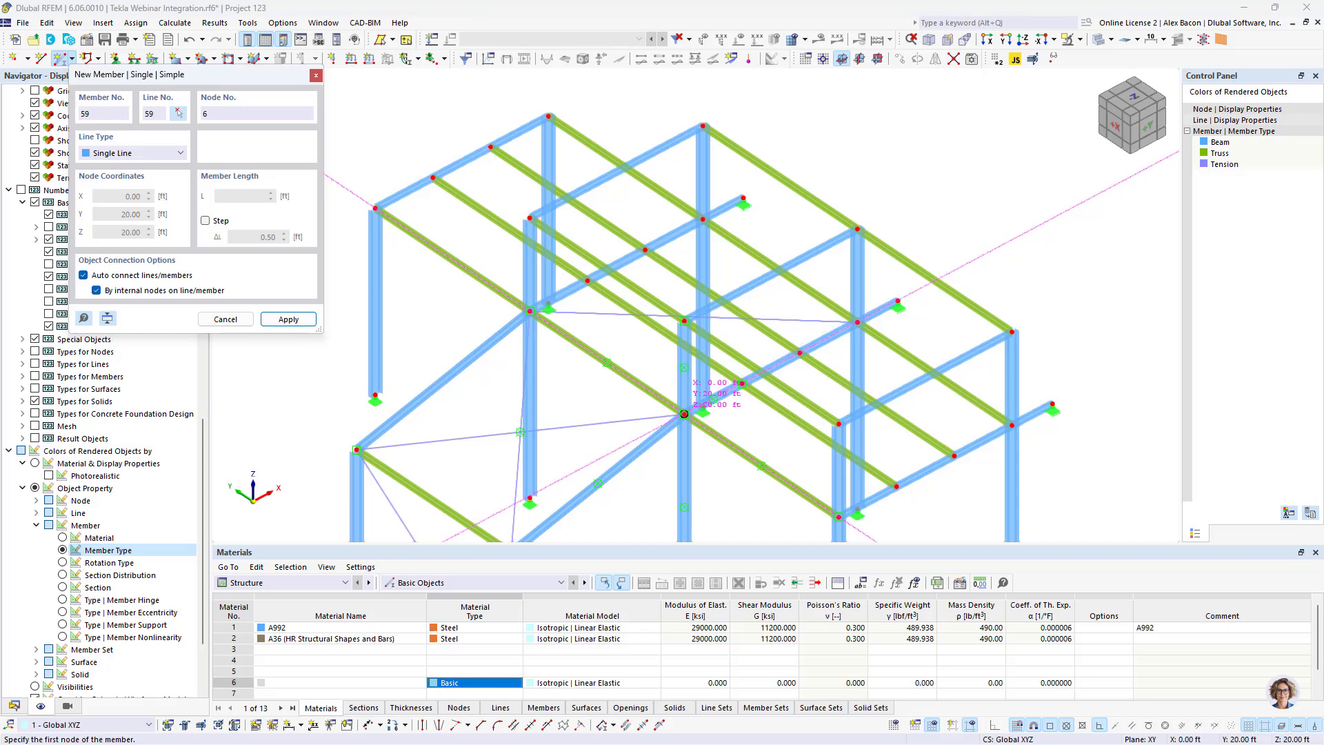
pyautogui.click(685, 412)
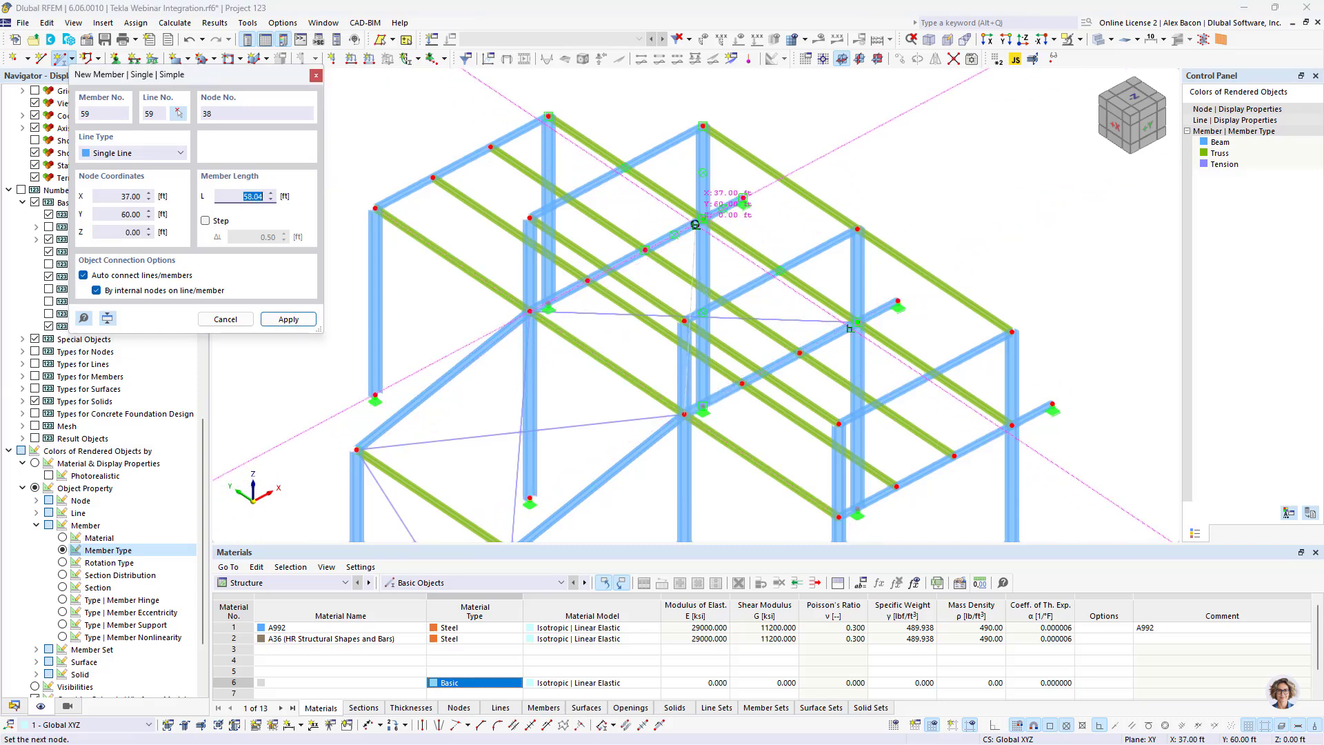
pyautogui.click(703, 219)
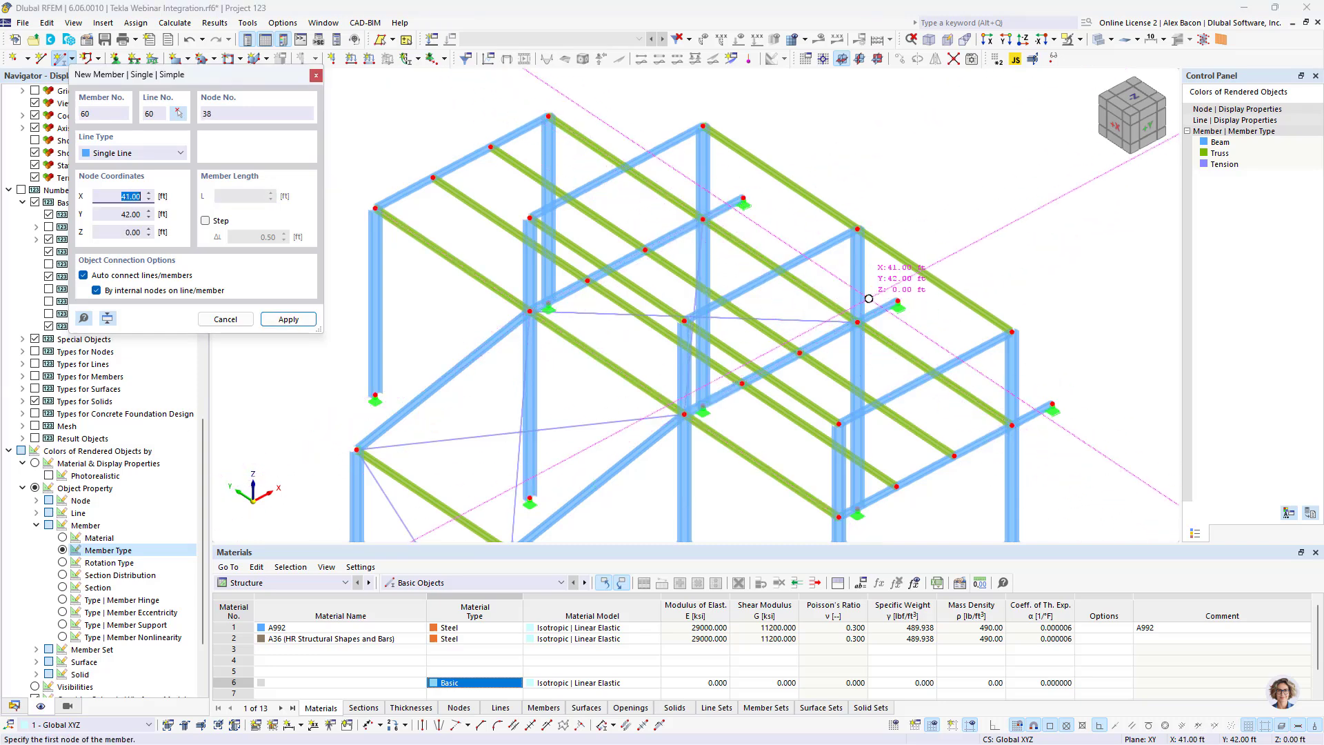
# Cross-brace the middle wall bay at X = 20 ft, between Y = 20 and 40 ft, with two tension members and finish member placement.
pyautogui.keyDown('ctrl'); pyautogui.moveTo(862, 290); pyautogui.dragTo(618, 235, button='middle'); pyautogui.keyUp('ctrl')
pyautogui.moveTo(512, 365); pyautogui.dragTo(553, 230, button='middle')
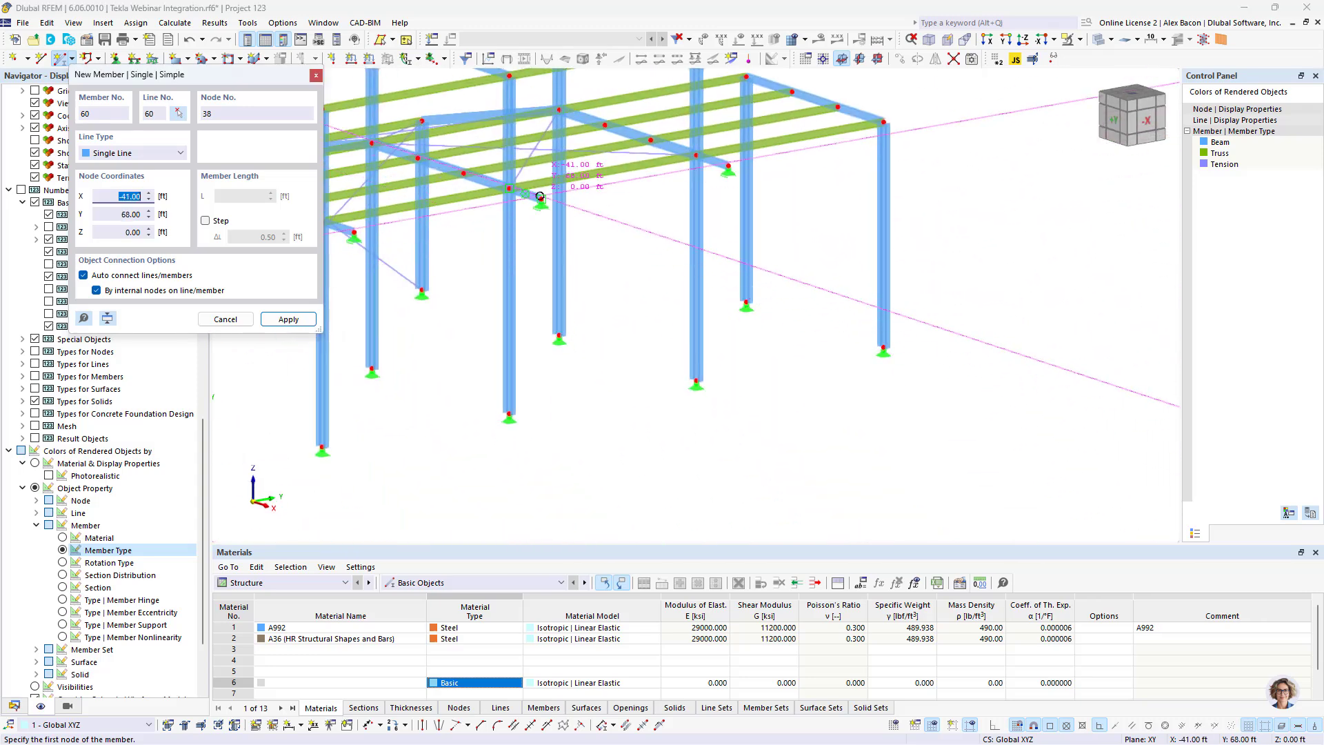
pyautogui.click(509, 187)
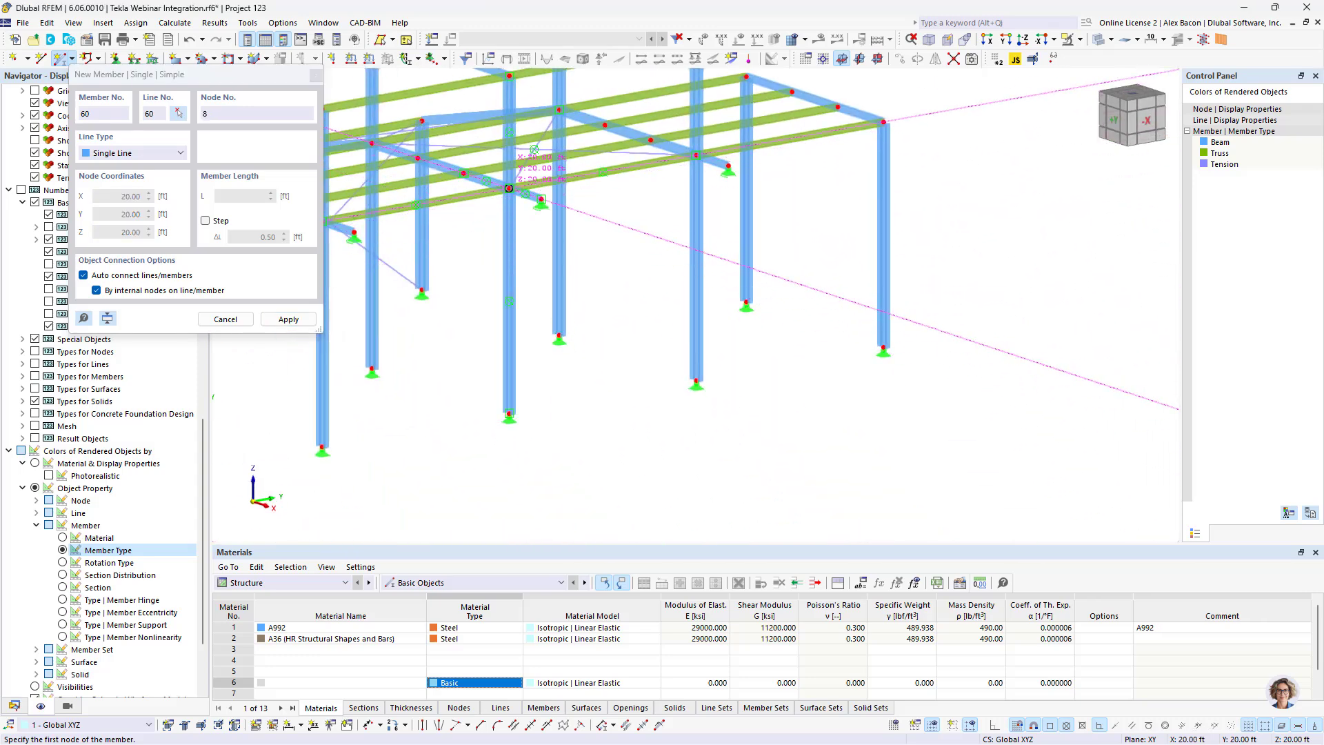
pyautogui.click(696, 380)
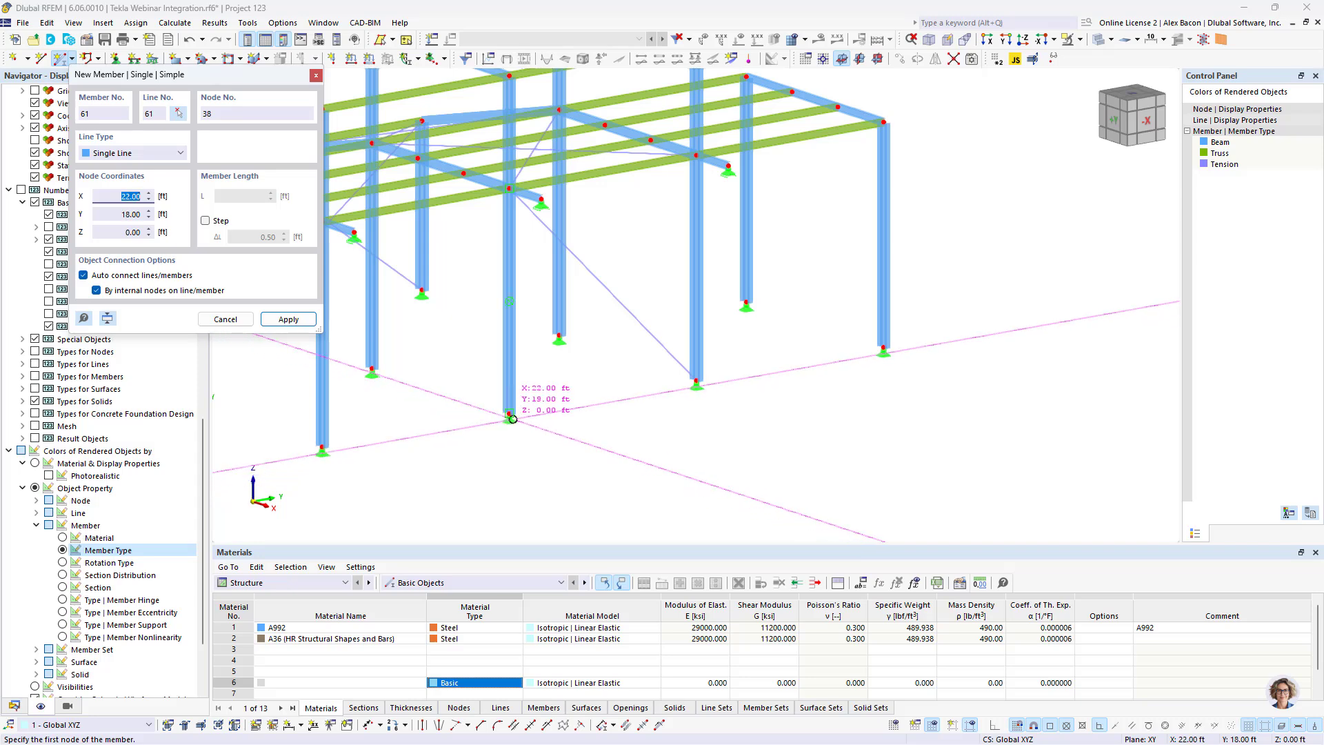
pyautogui.click(509, 414)
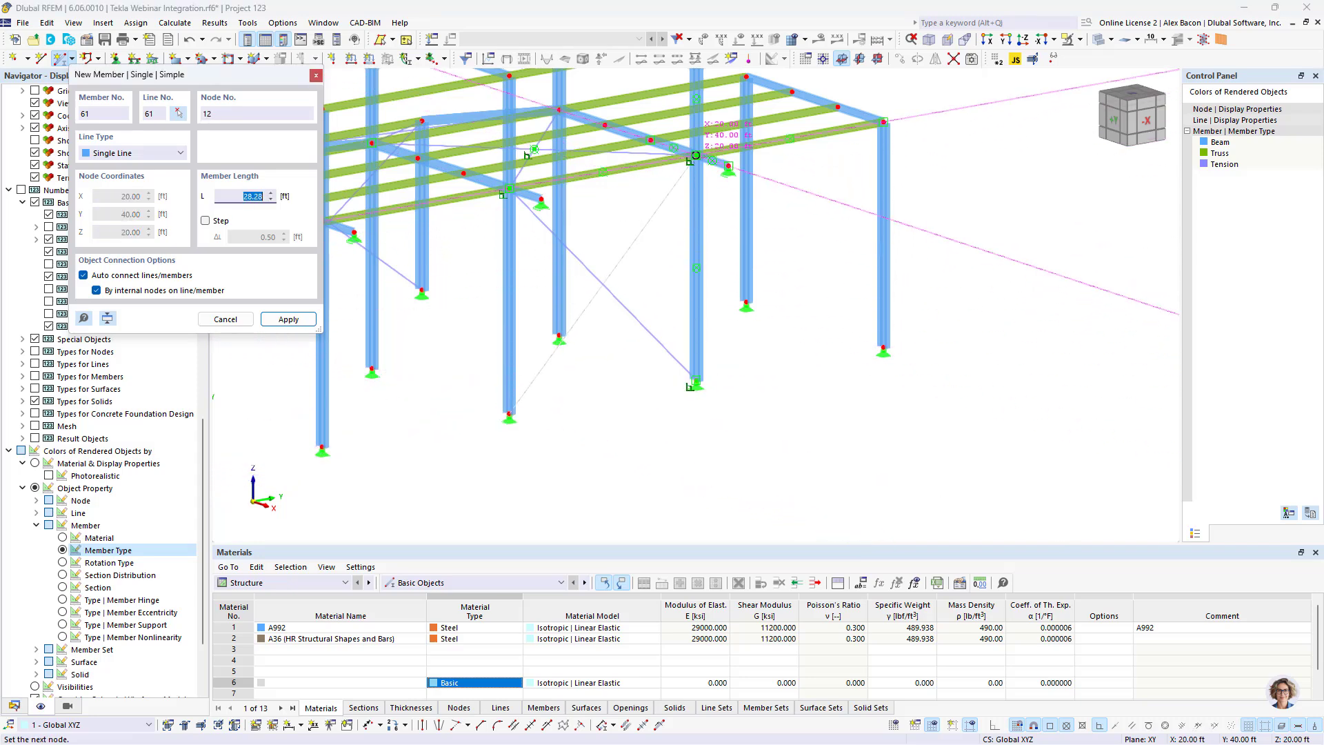
pyautogui.click(696, 155)
pyautogui.press('Escape')
# Color the rendered members by section instead of member type and show the whole frame.
pyautogui.scroll(-5, 635, 279)
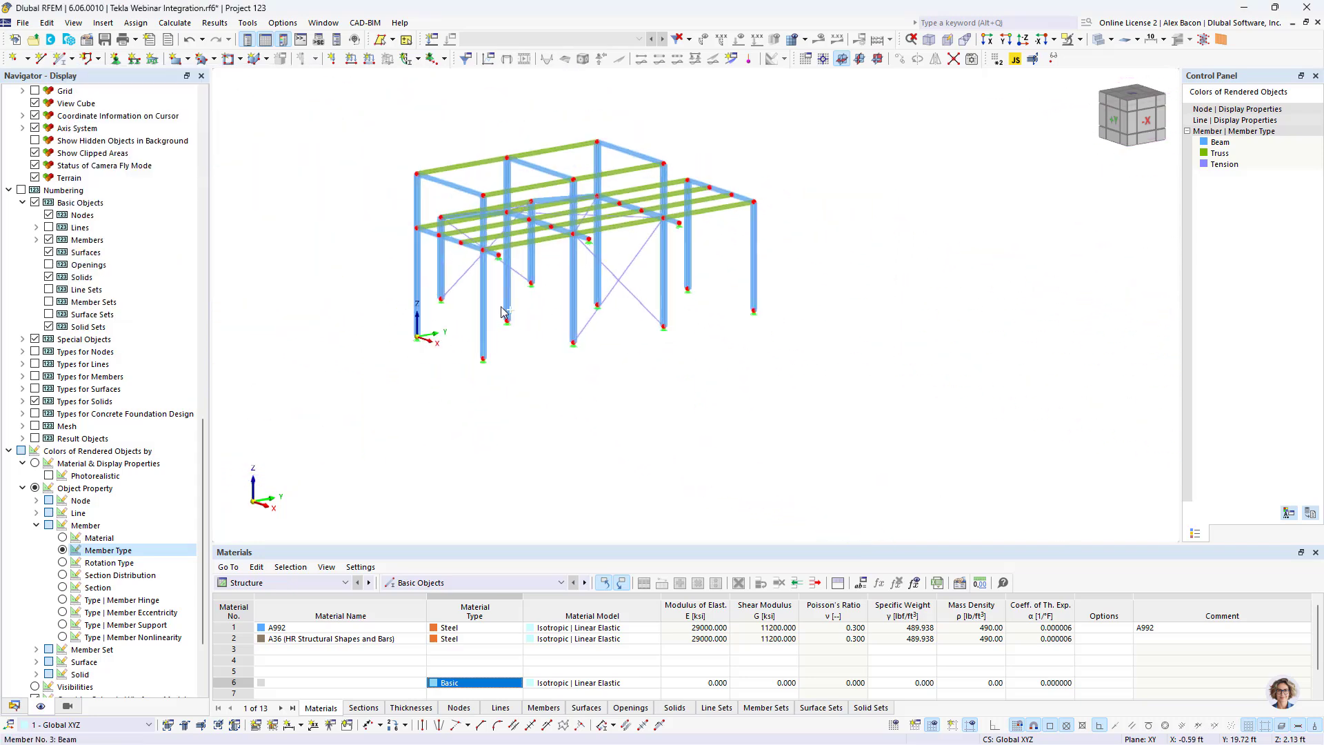
pyautogui.keyDown('ctrl'); pyautogui.moveTo(503, 309); pyautogui.dragTo(818, 336, button='middle'); pyautogui.keyUp('ctrl')
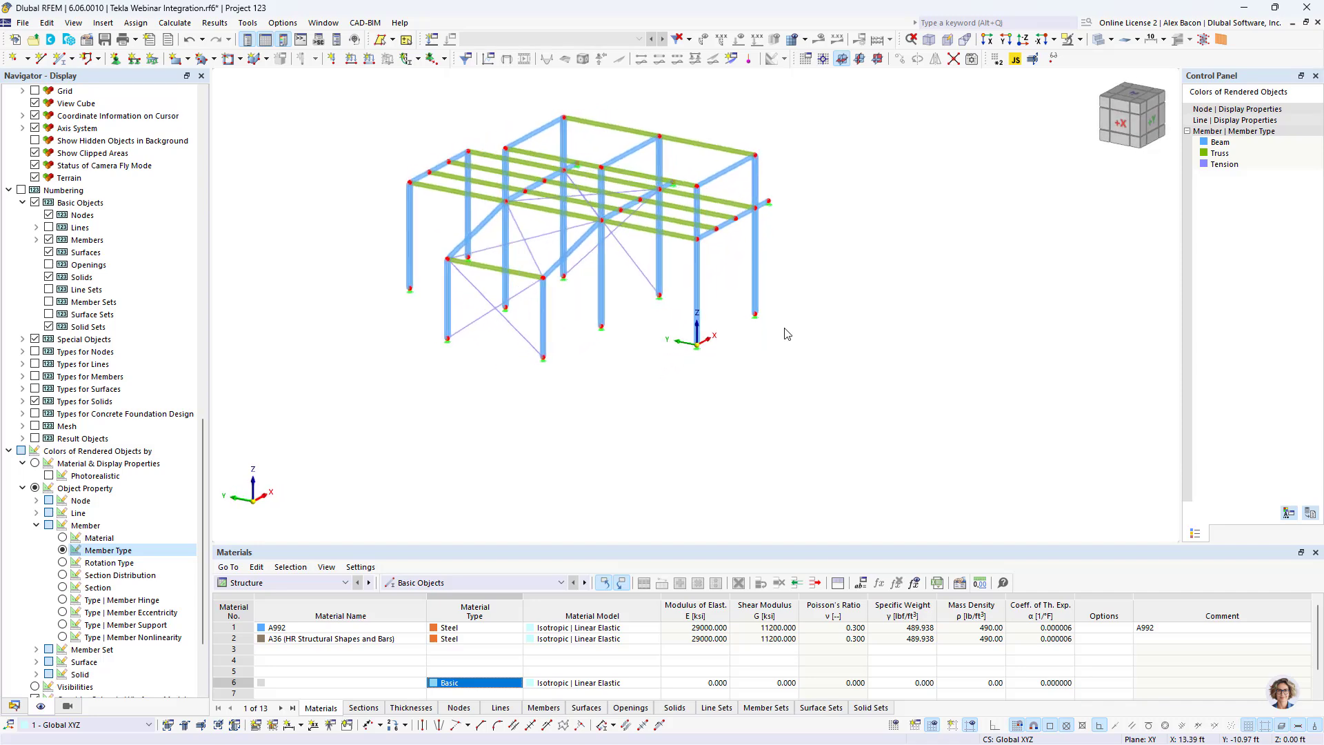
pyautogui.scroll(3, 466, 335)
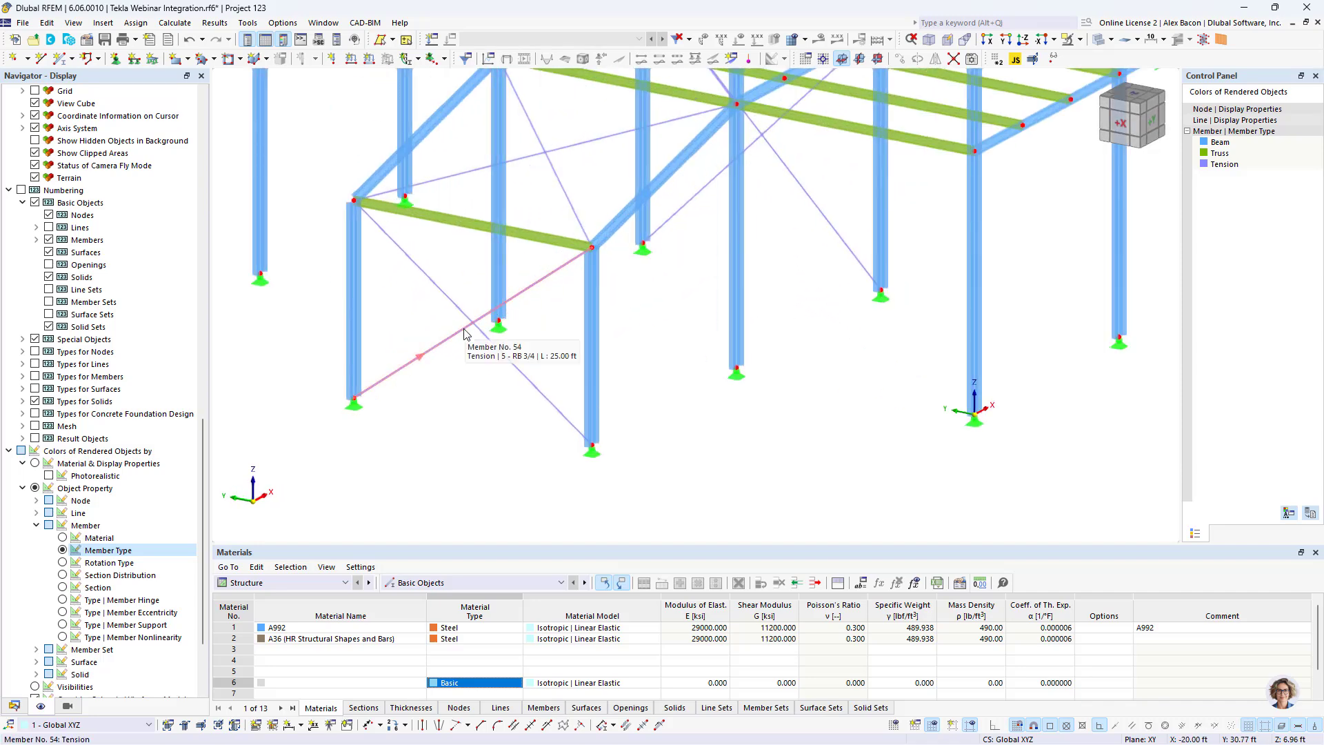
pyautogui.click(62, 587)
pyautogui.scroll(-4, 599, 327)
pyautogui.moveTo(599, 327); pyautogui.dragTo(607, 380, button='middle')
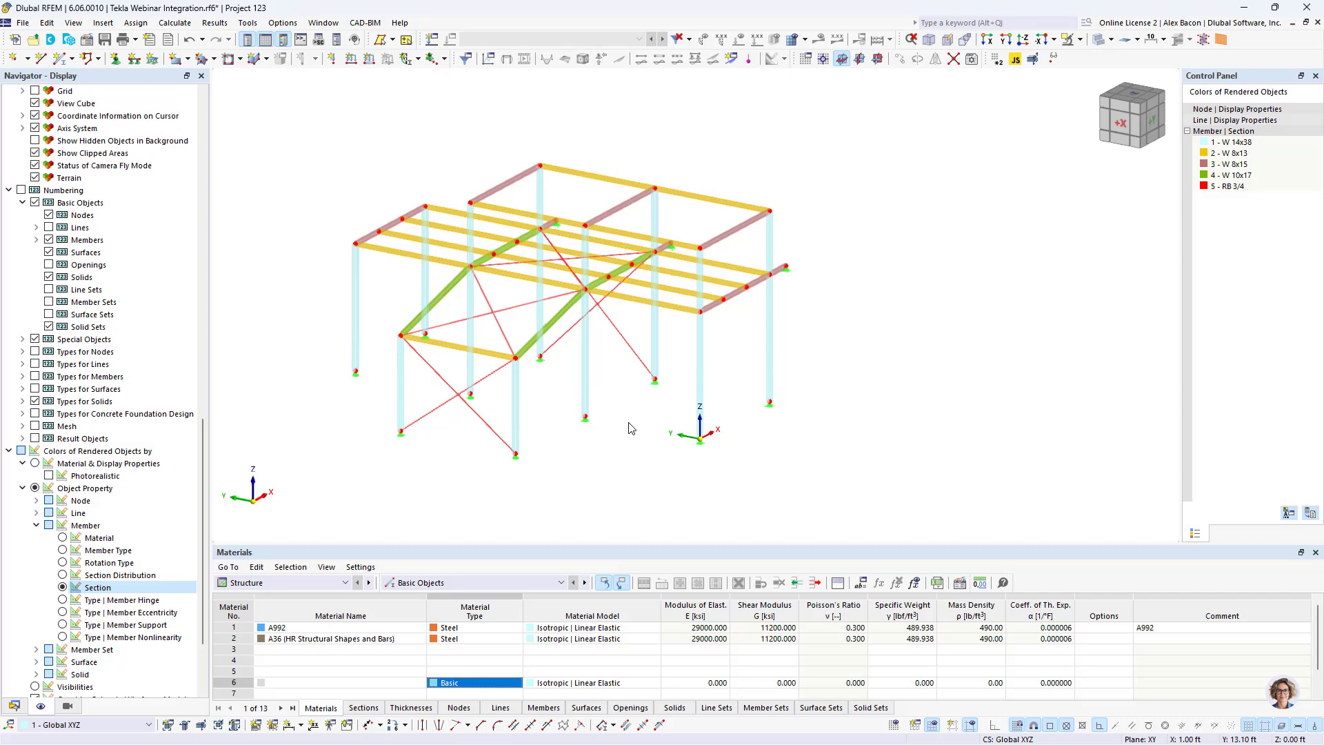
# Examine the model's base data for the combination and load wizard add-ons and the available standard groups, keeping ASCE 7 2022 for both.
pyautogui.click(13, 706)
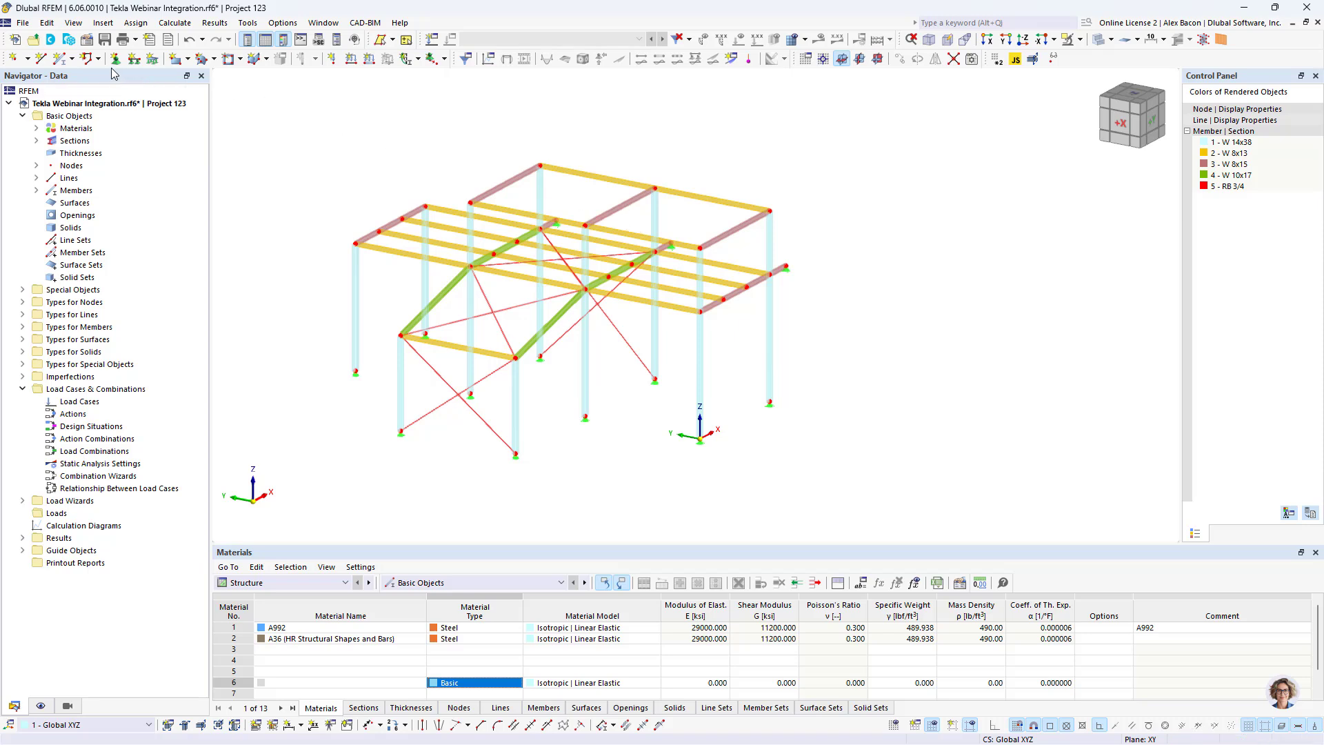
pyautogui.click(88, 40)
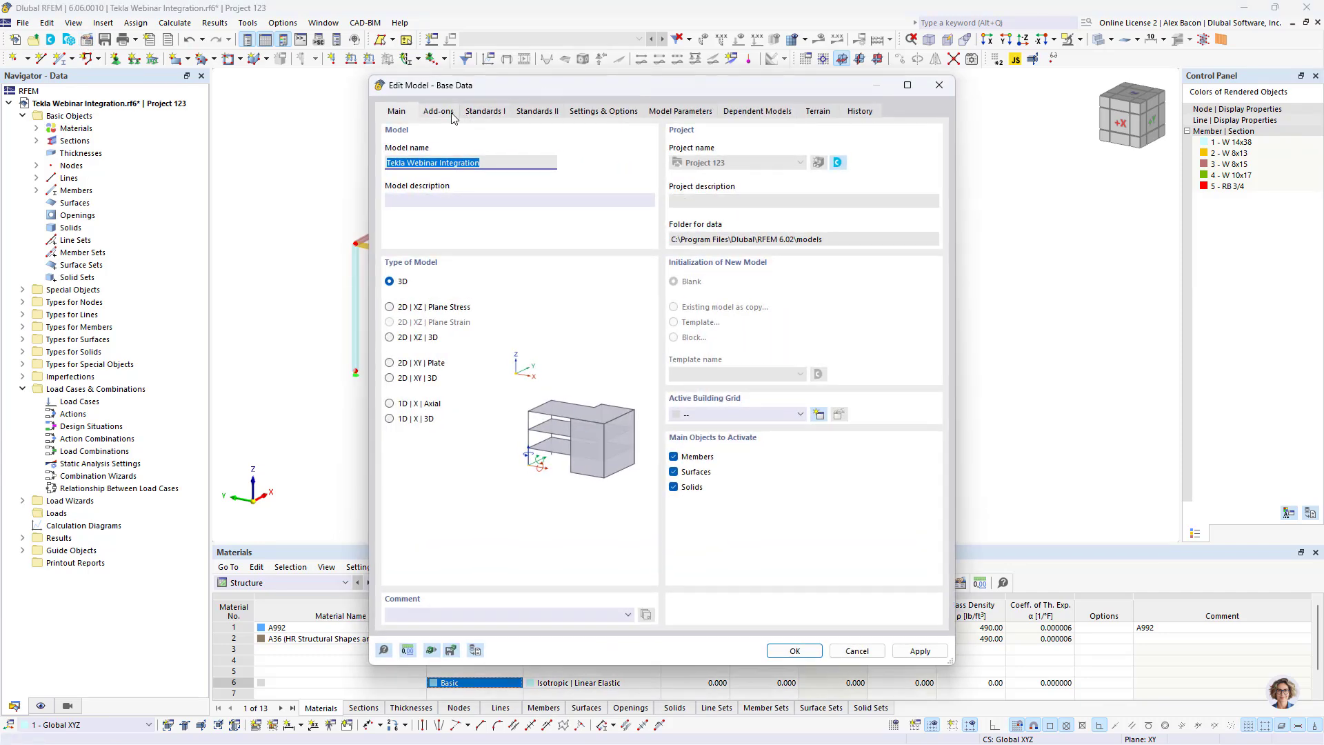
pyautogui.click(486, 112)
pyautogui.click(441, 111)
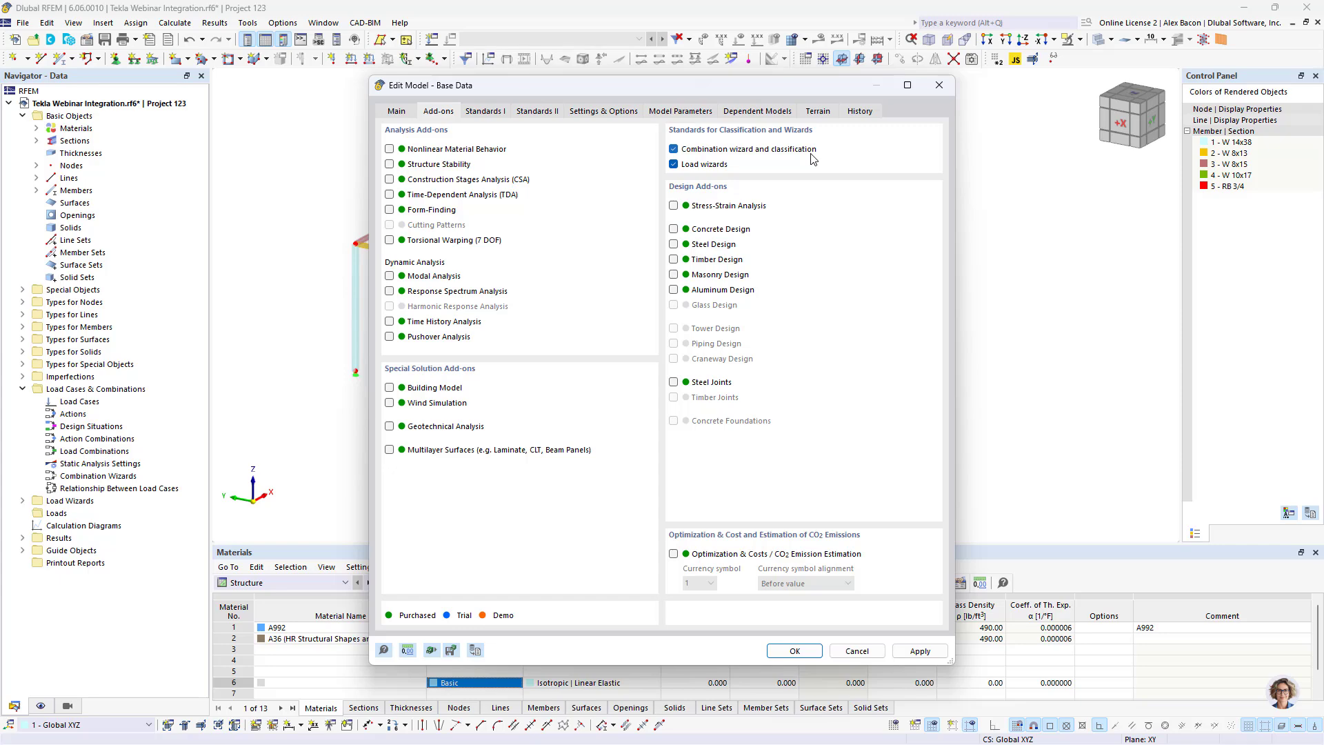
pyautogui.click(496, 111)
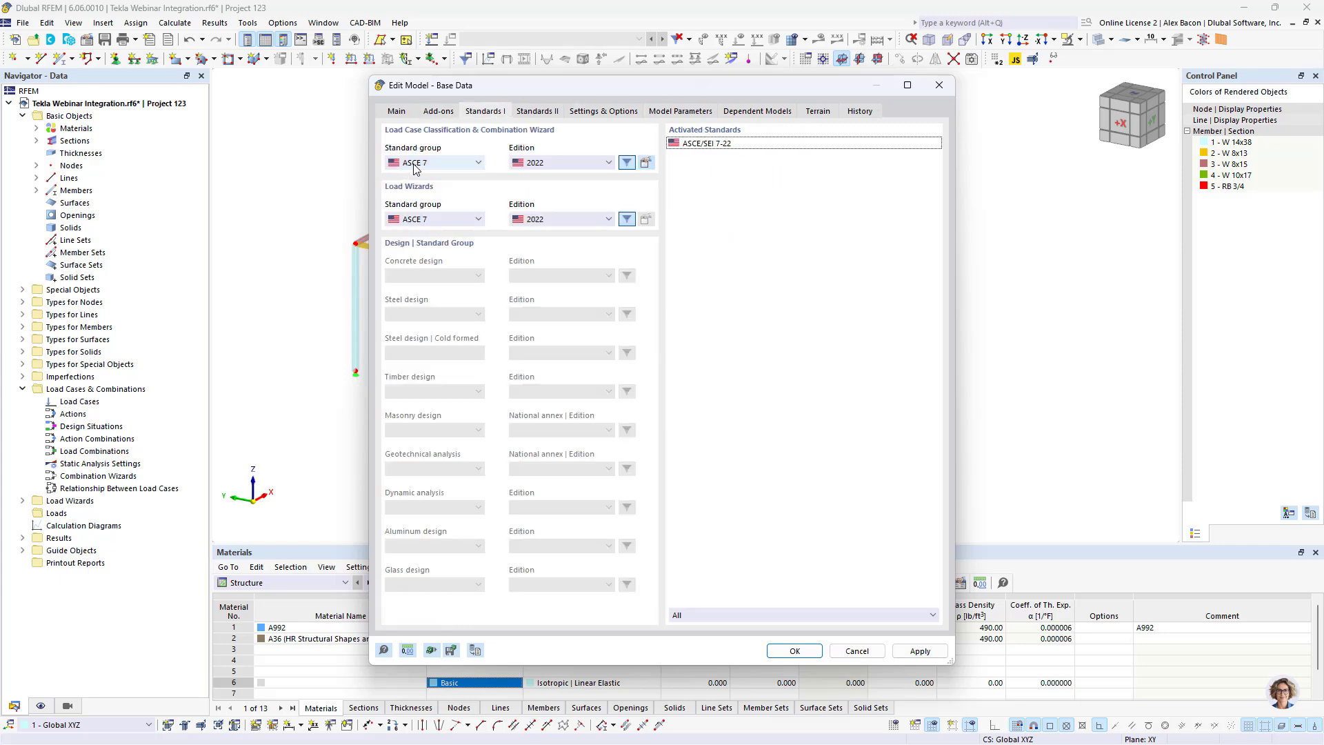
pyautogui.click(452, 163)
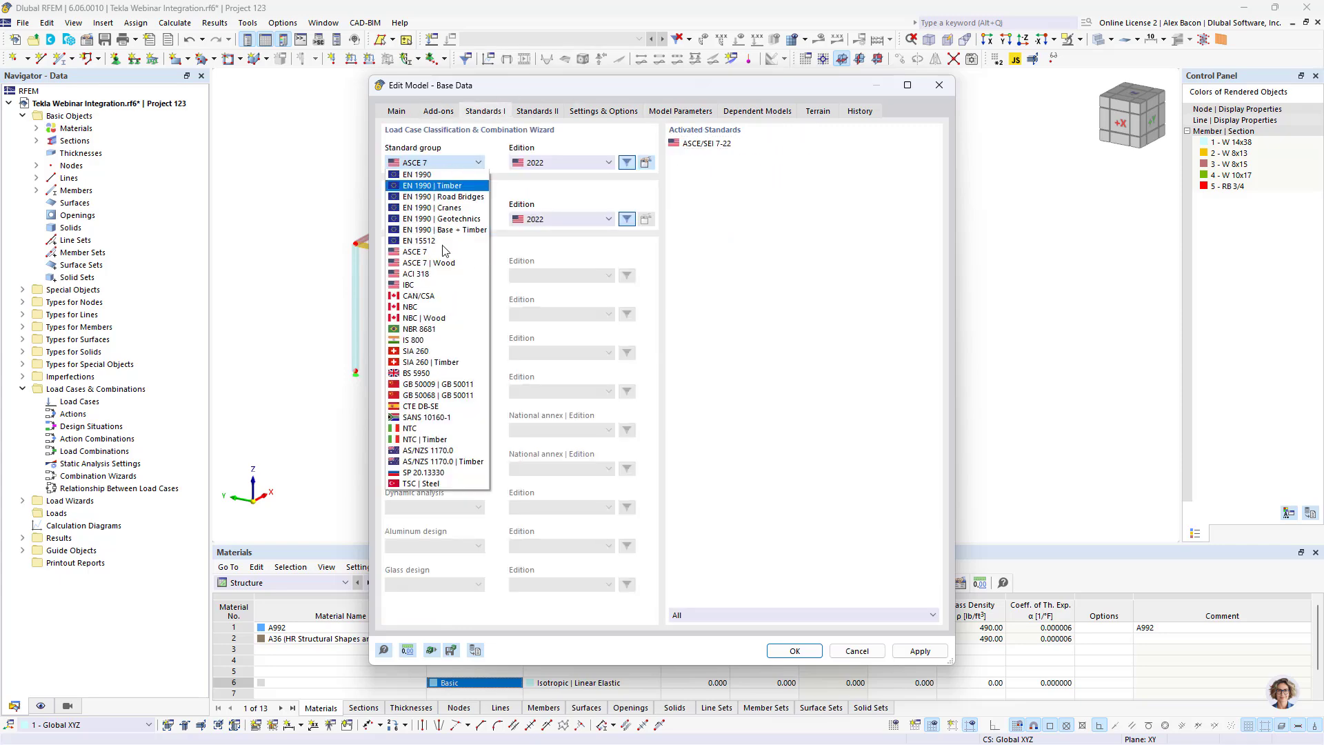
pyautogui.click(458, 163)
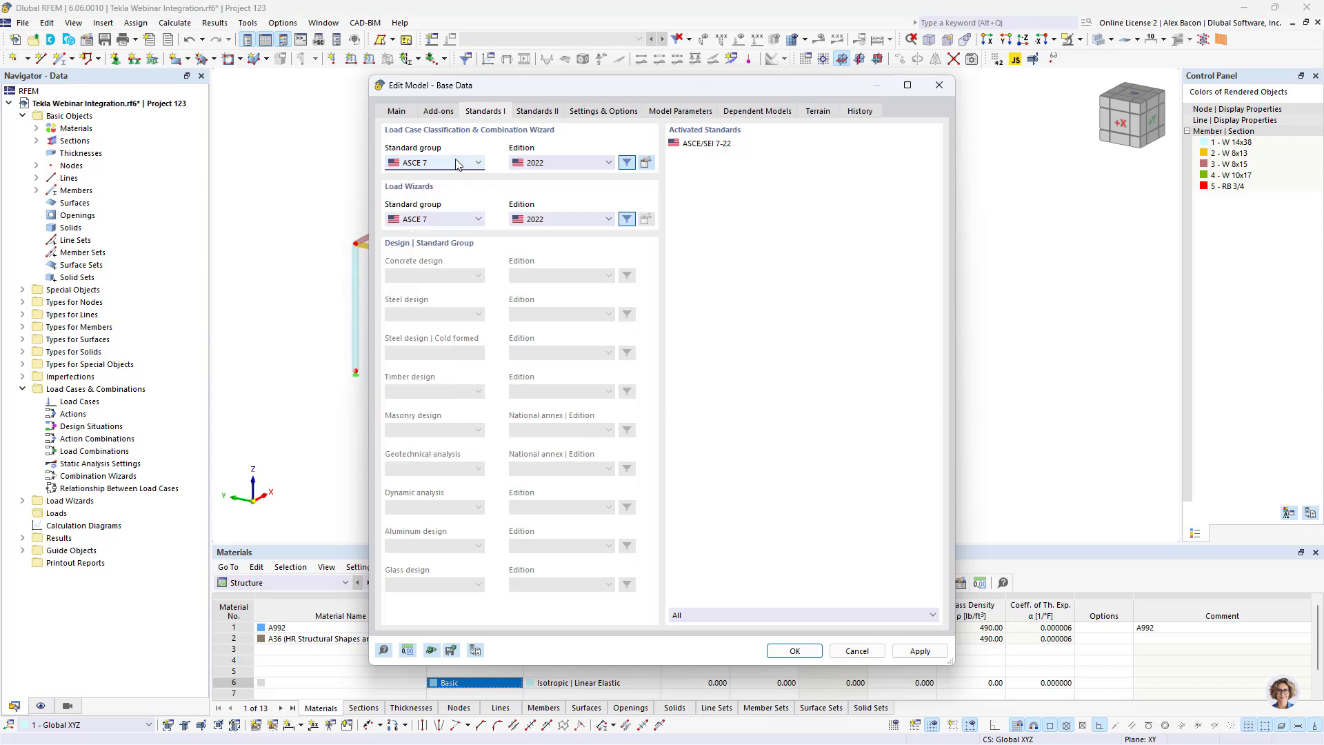
pyautogui.click(442, 114)
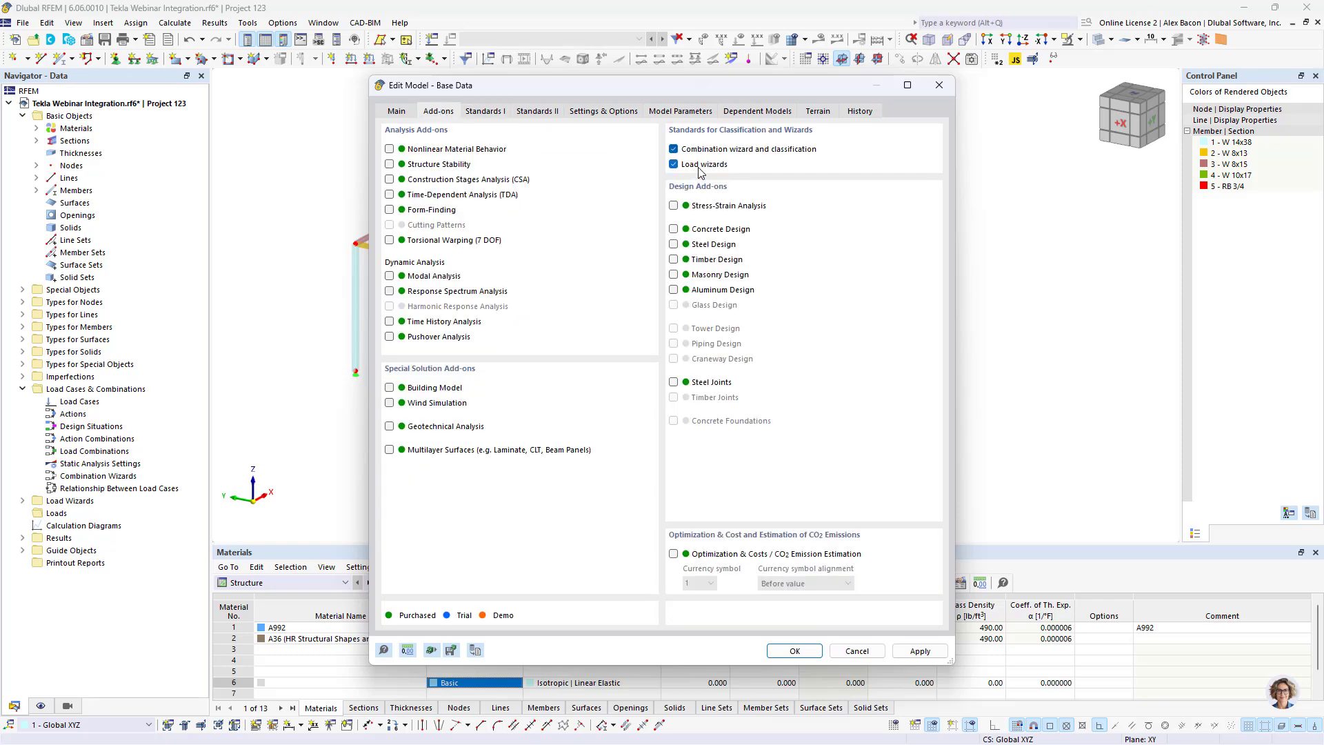
pyautogui.click(484, 111)
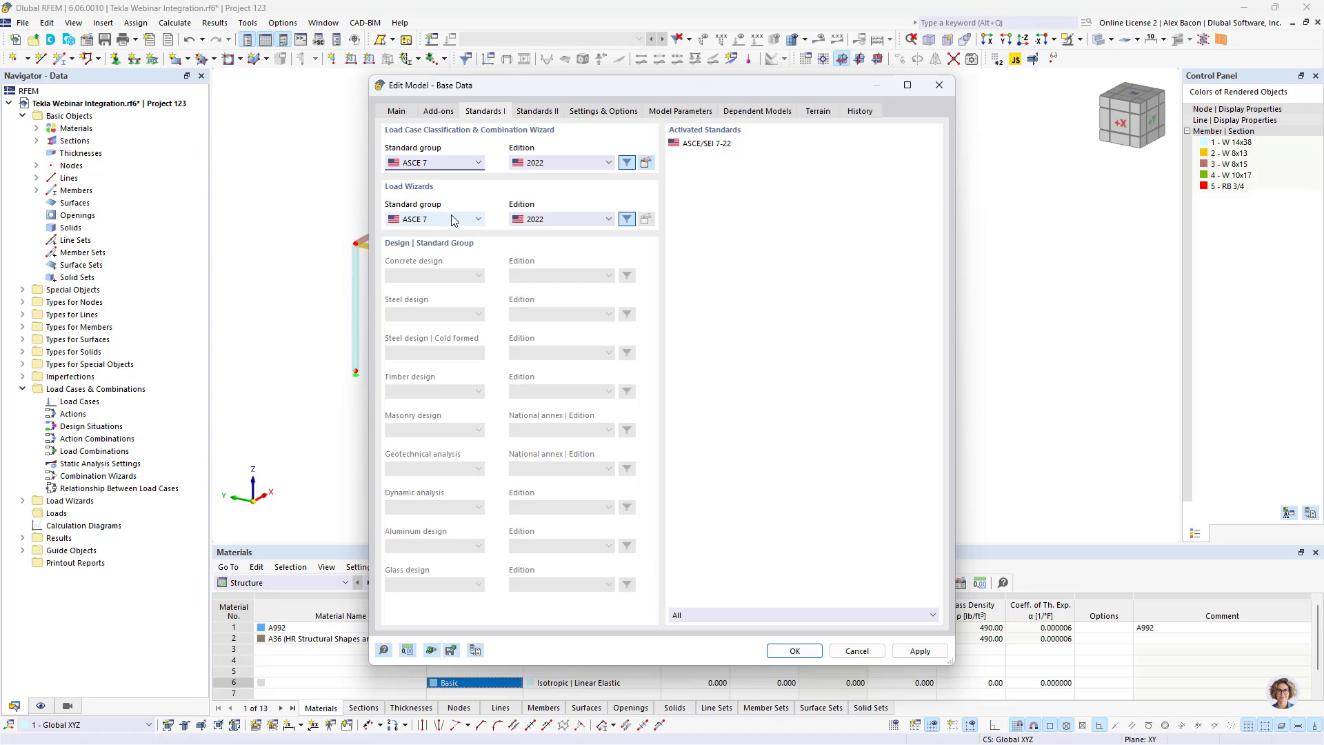
pyautogui.click(422, 221)
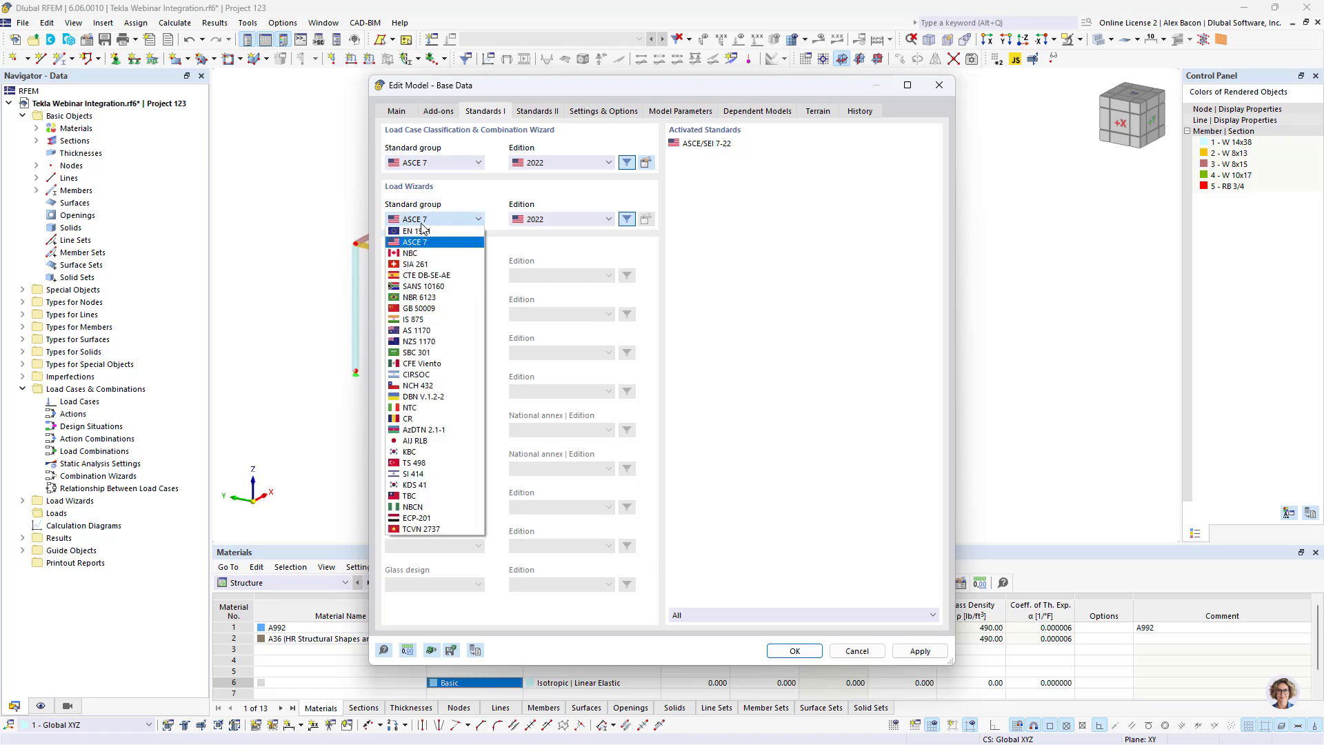
pyautogui.click(421, 221)
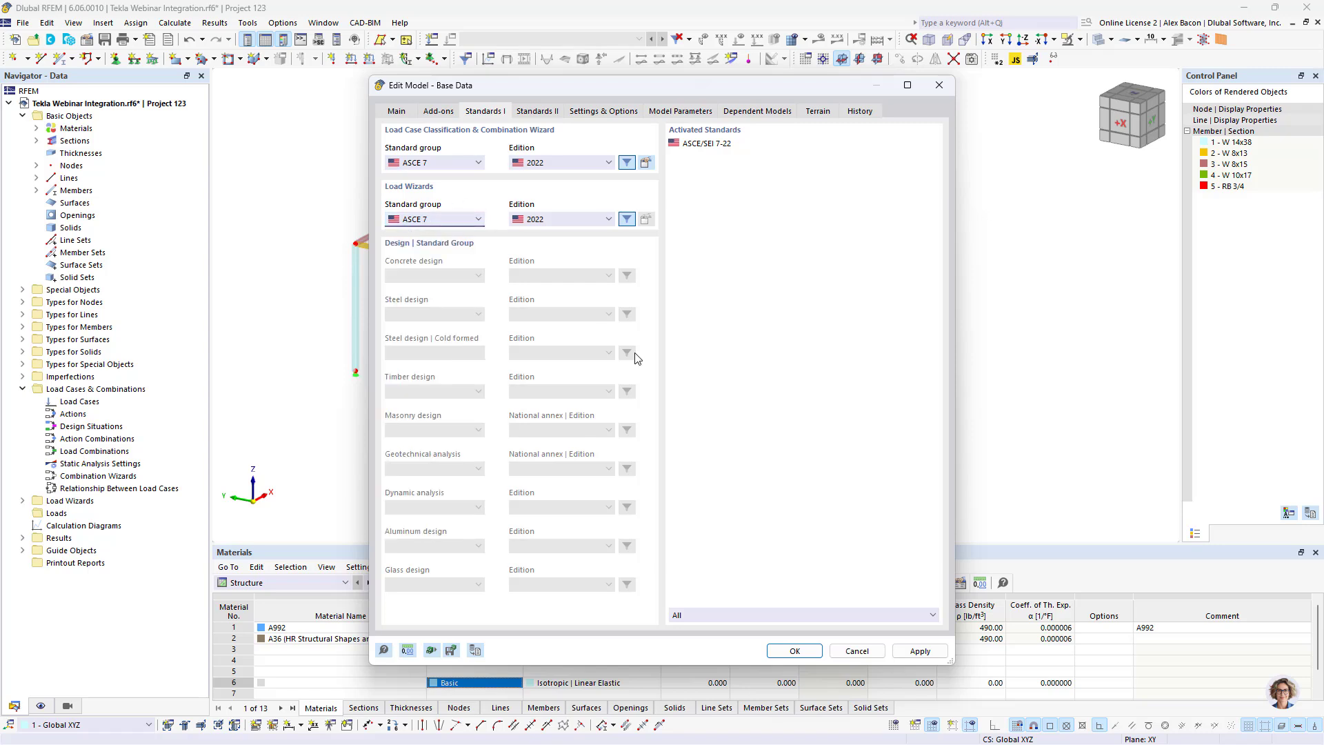
pyautogui.click(796, 651)
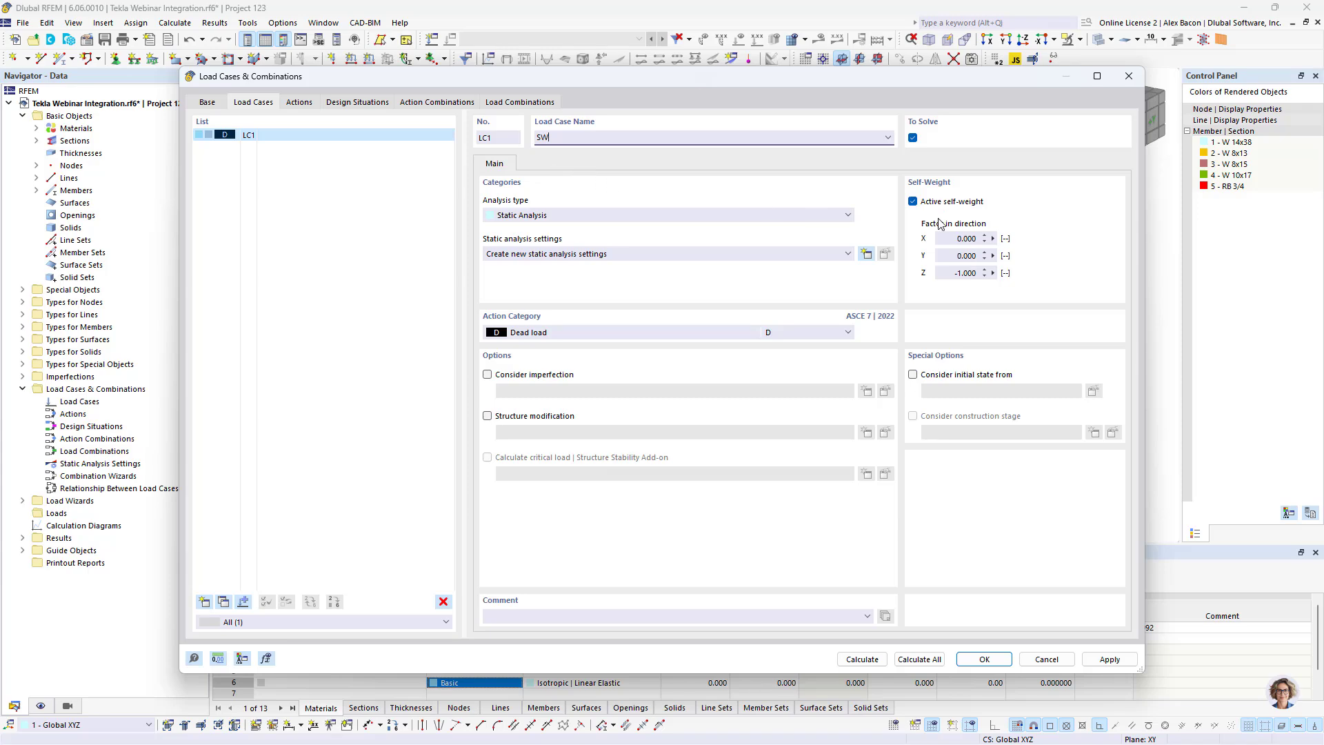
# Create geometrically linear static analysis settings with the Newton-Raphson method for the SW load case.
pyautogui.click(570, 260)
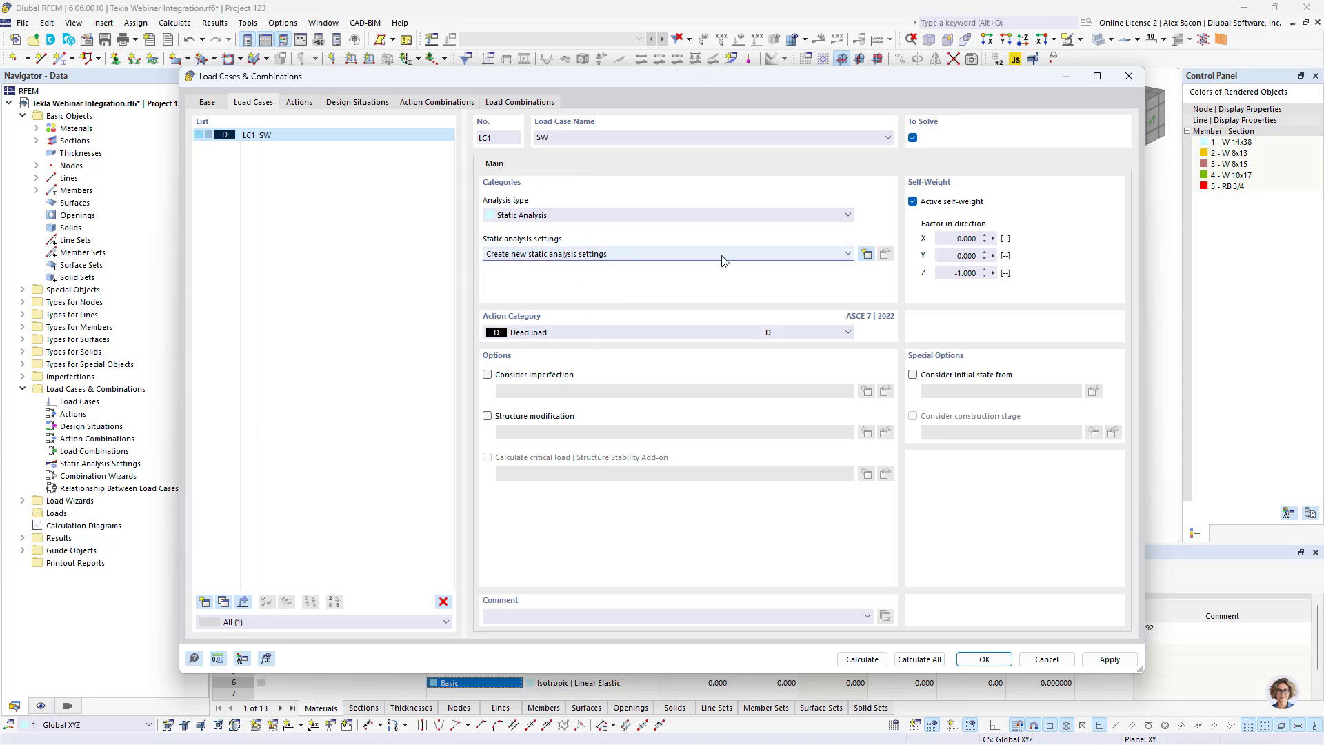
pyautogui.click(867, 254)
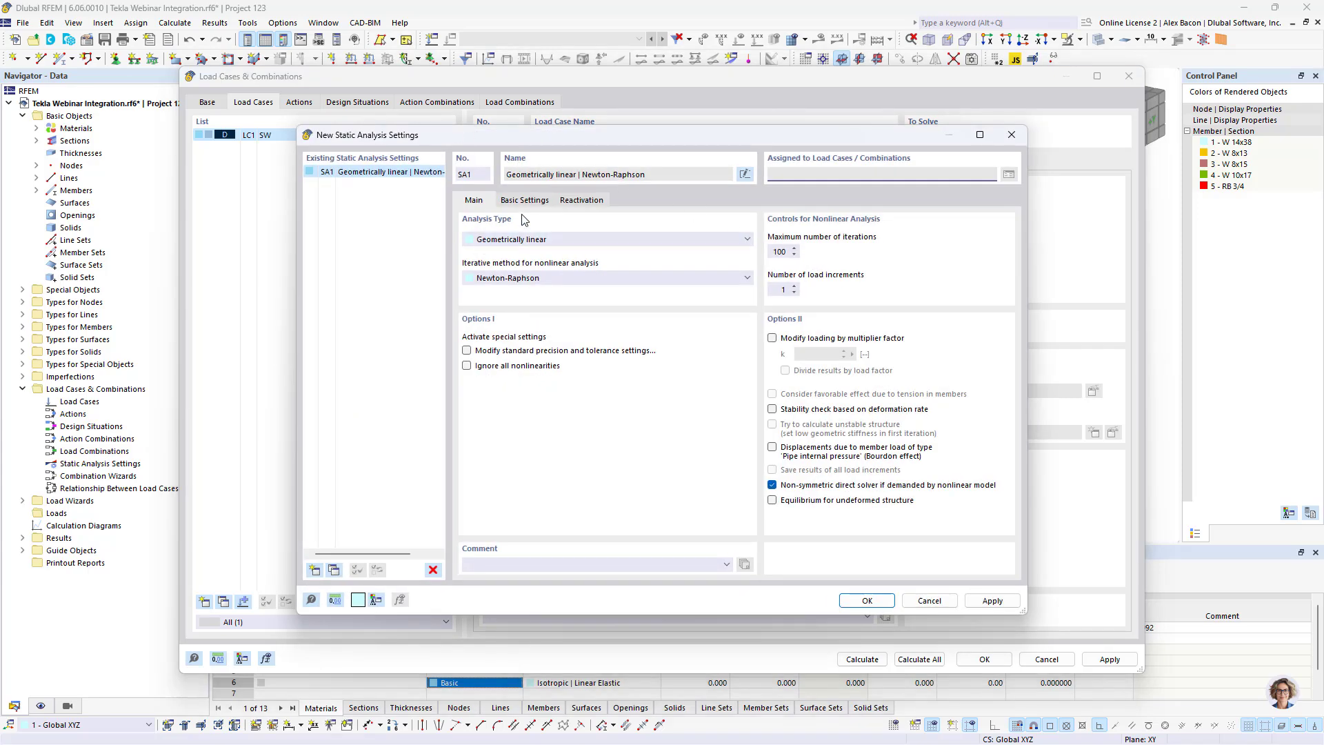
pyautogui.click(557, 245)
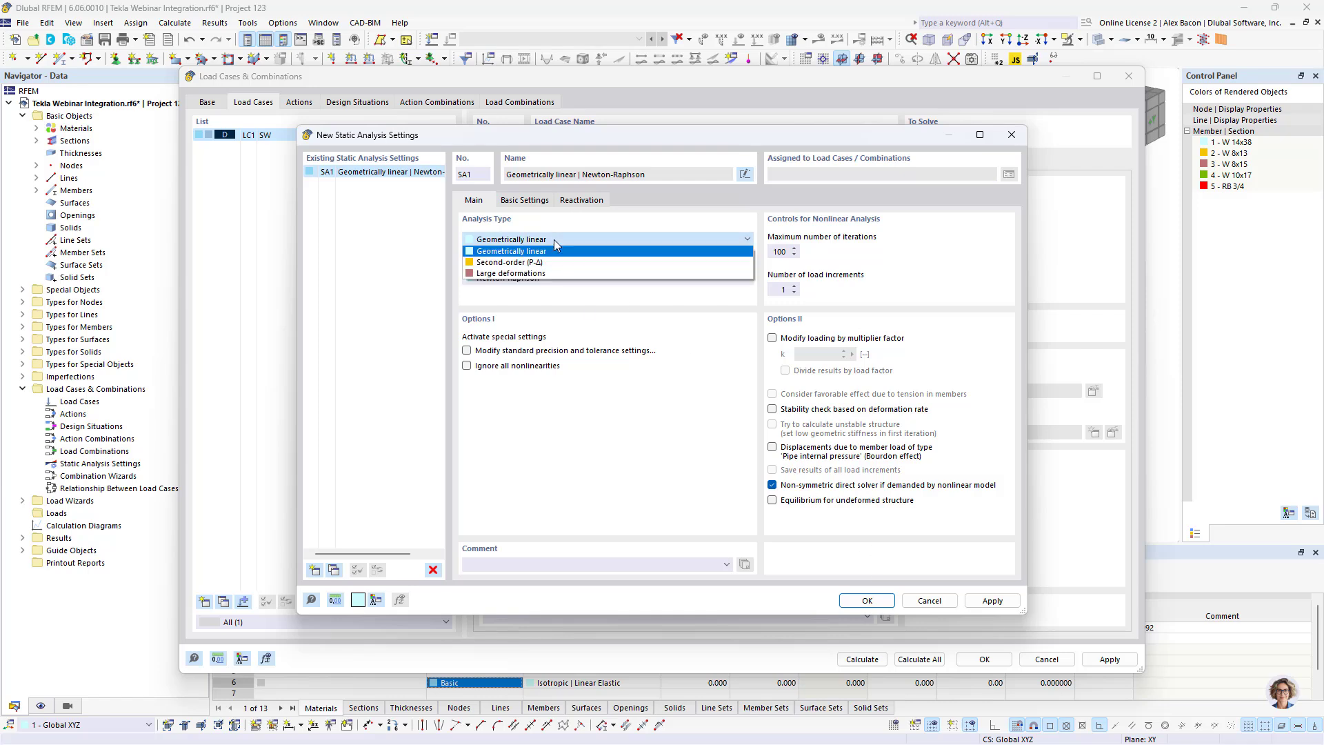
pyautogui.click(574, 250)
pyautogui.click(867, 601)
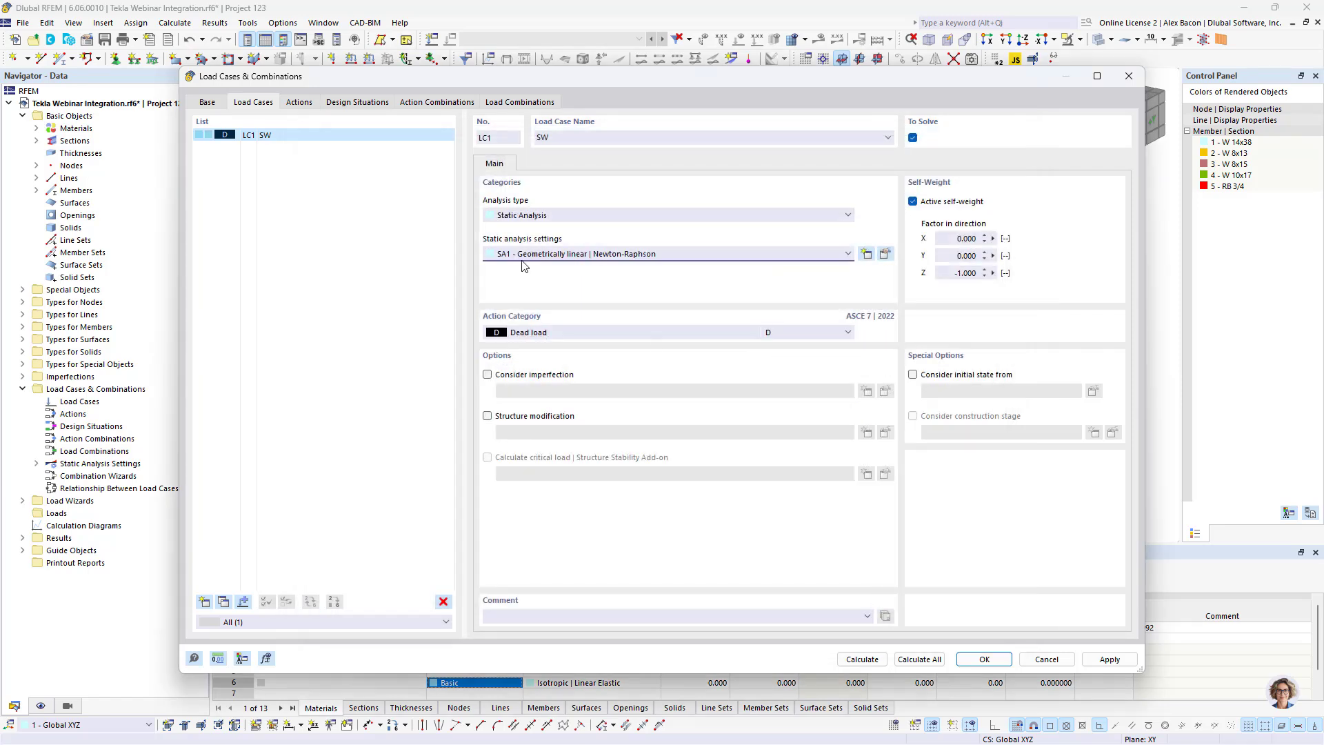
# Add load cases LC2 and LC3, name LC2 Live and assign it the Live load action category.
pyautogui.click(205, 604)
pyautogui.click(205, 605)
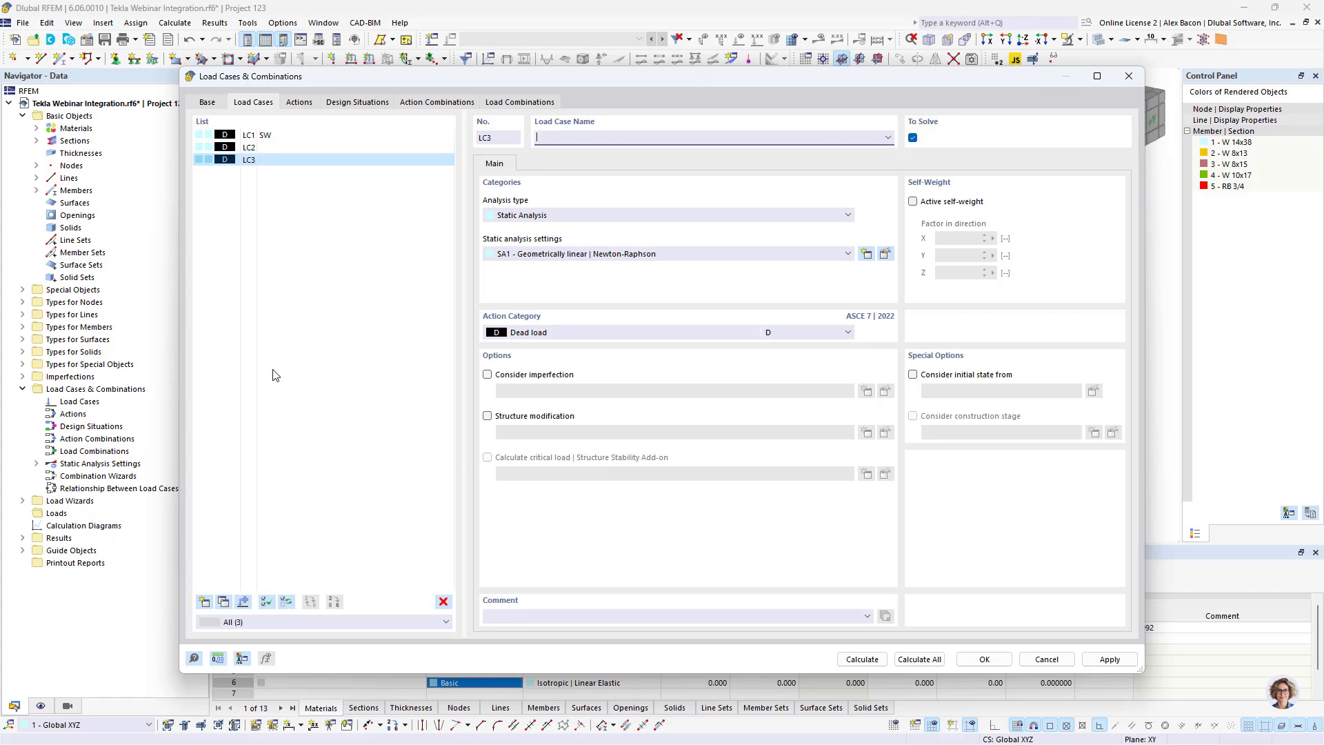
pyautogui.click(292, 147)
pyautogui.click(607, 135)
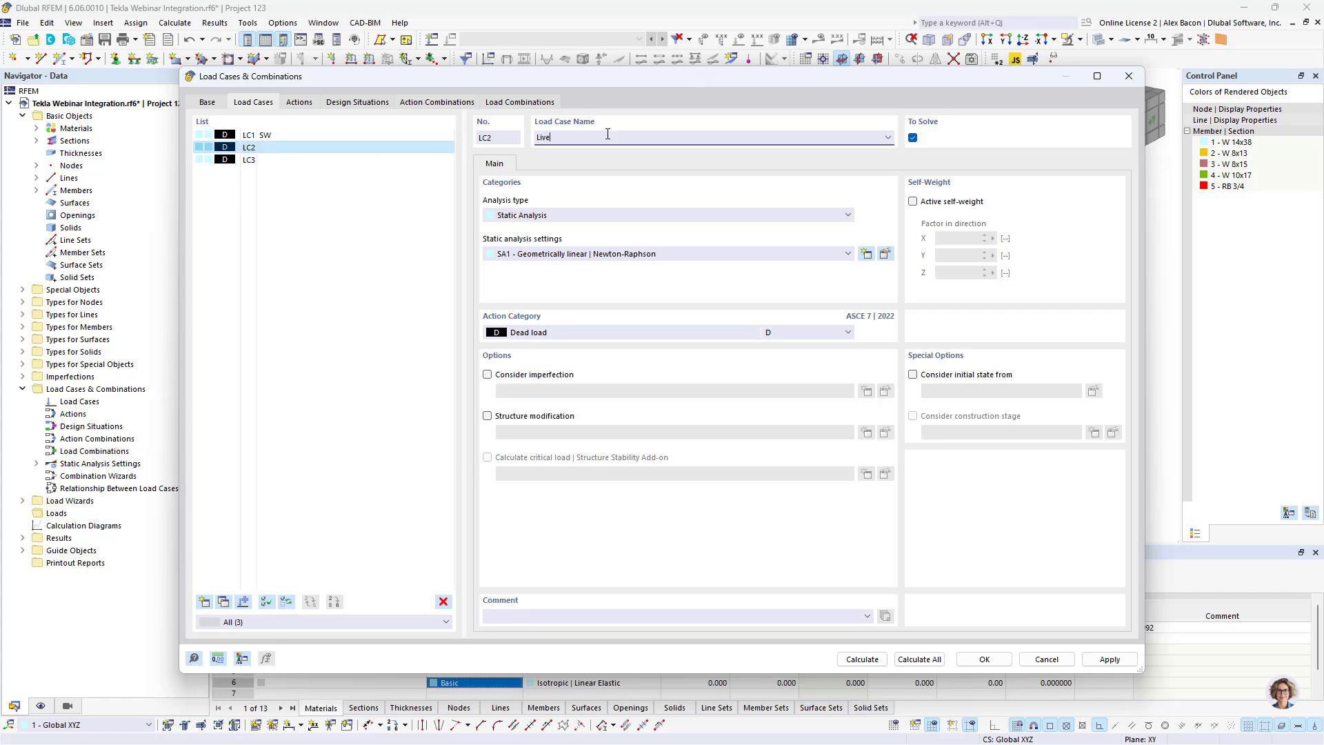
pyautogui.click(567, 333)
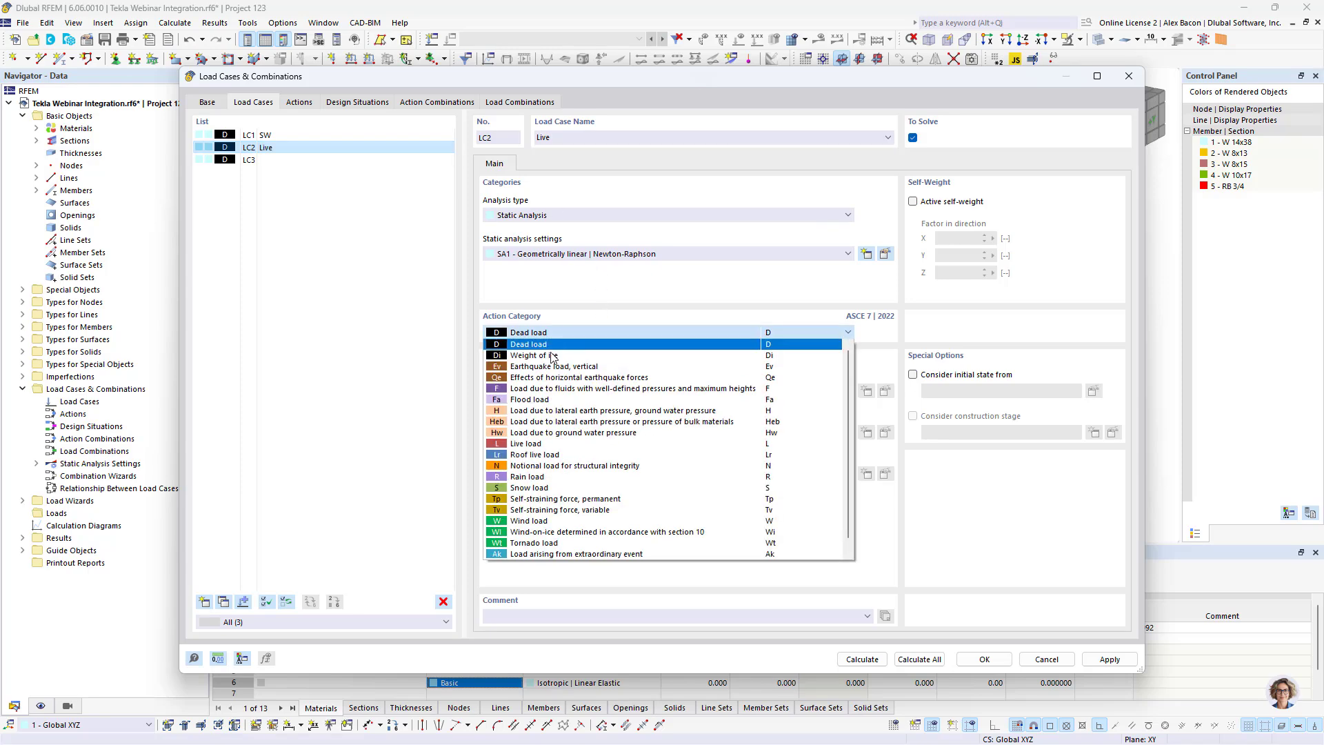
pyautogui.click(536, 443)
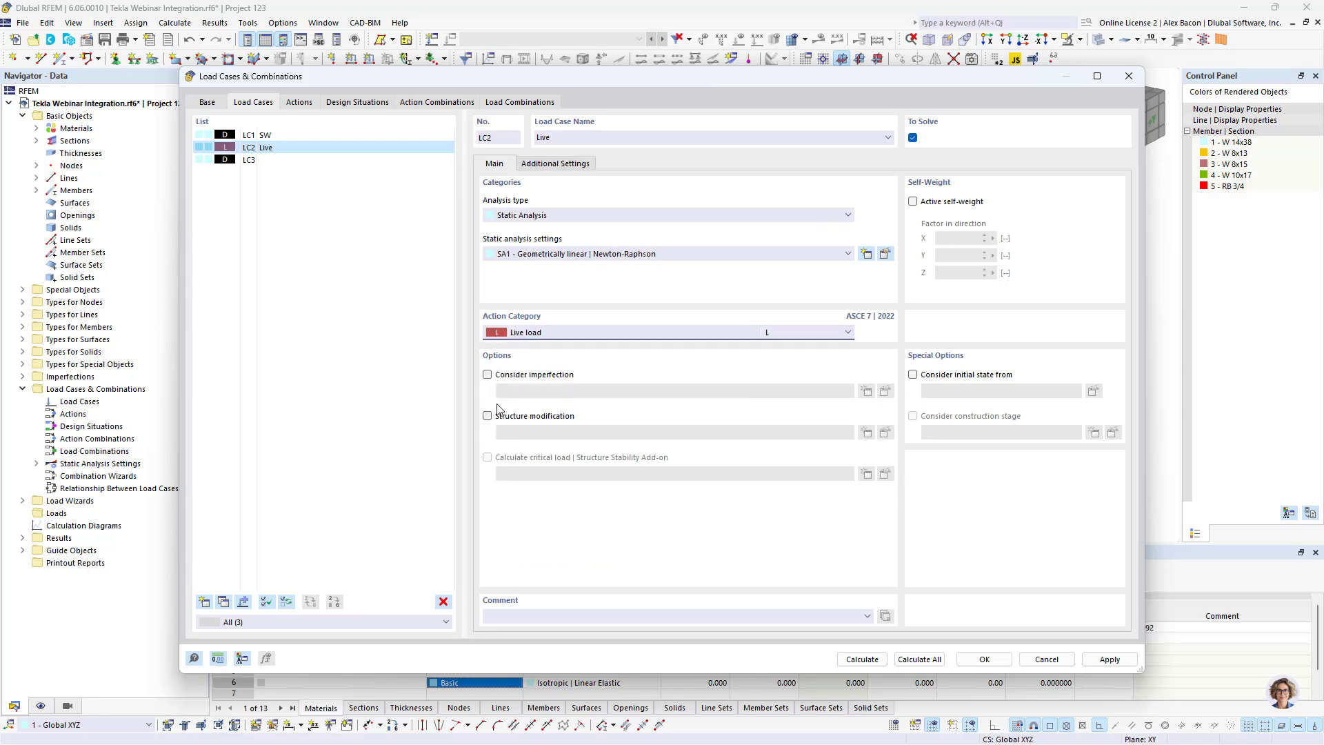
# Assign LC3 the Snow load action category, name it Snow and apply the load cases.
pyautogui.click(278, 160)
pyautogui.click(569, 334)
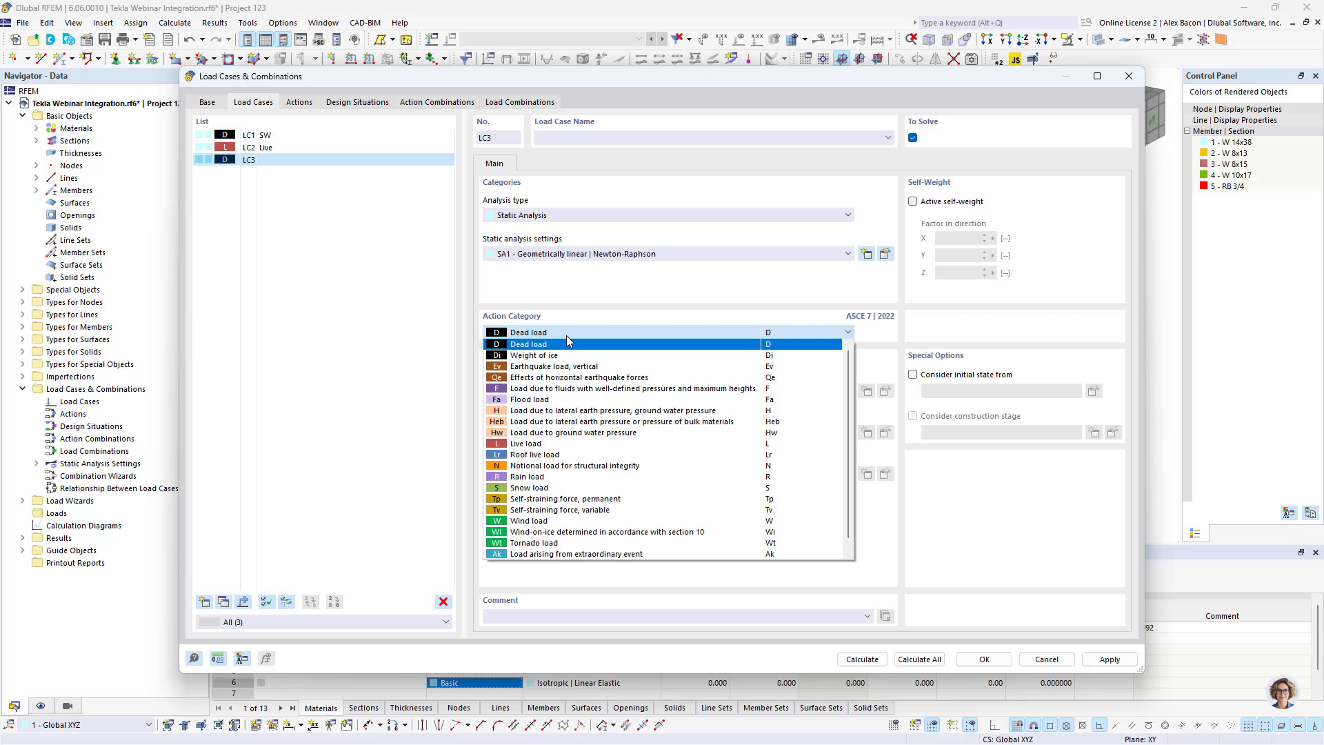
pyautogui.click(539, 487)
pyautogui.click(613, 139)
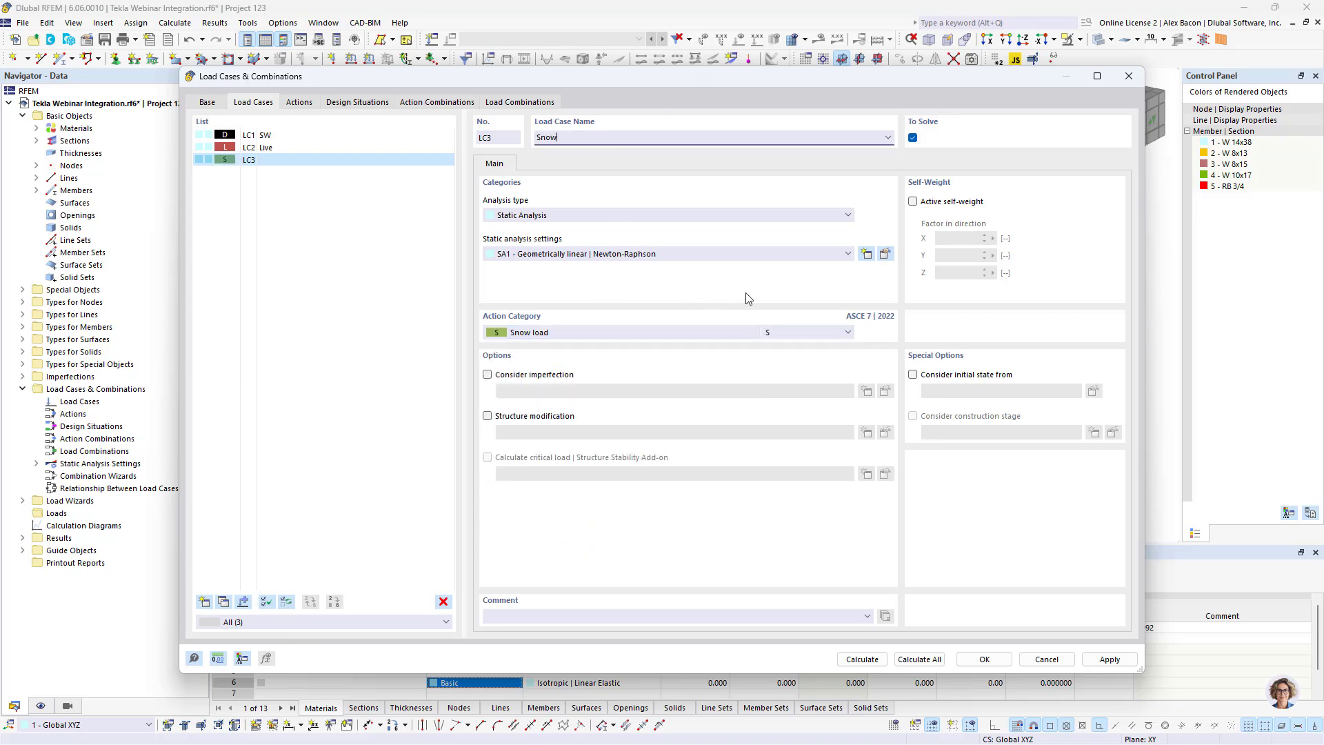
pyautogui.click(308, 105)
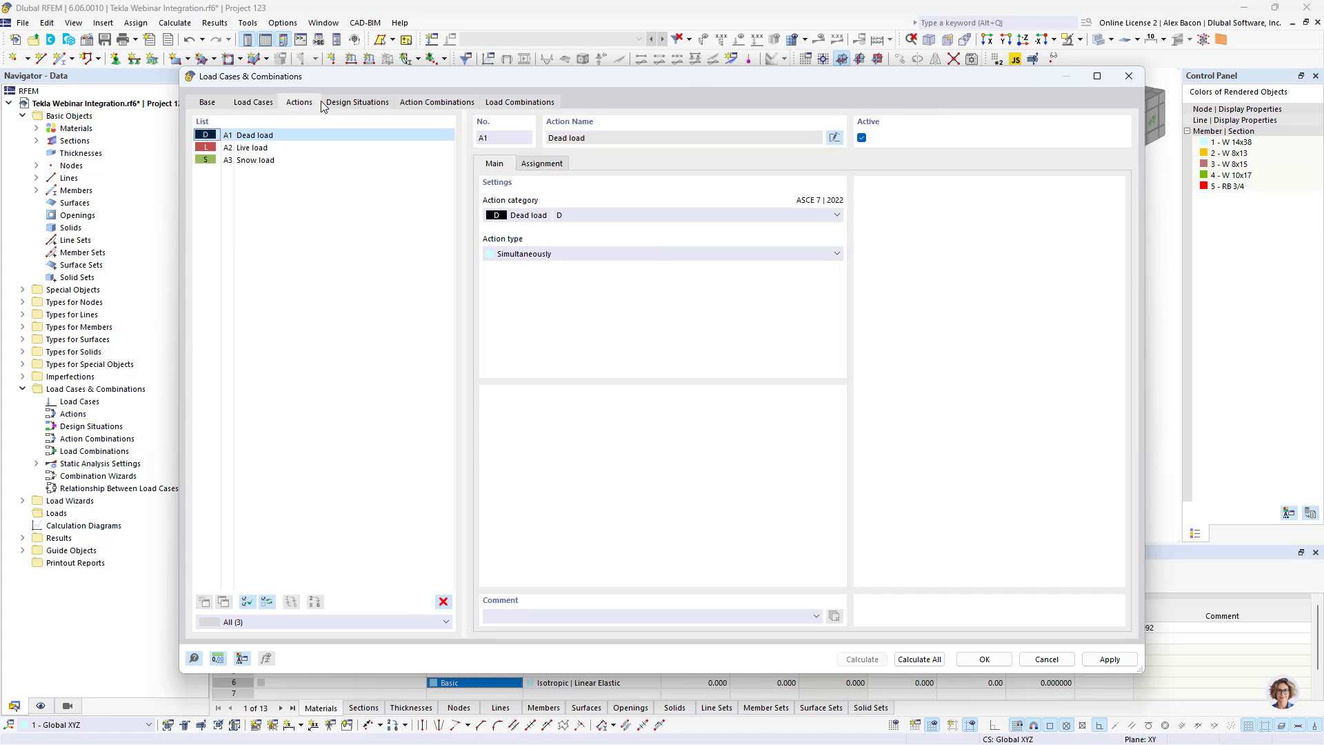
pyautogui.click(270, 103)
pyautogui.click(1109, 659)
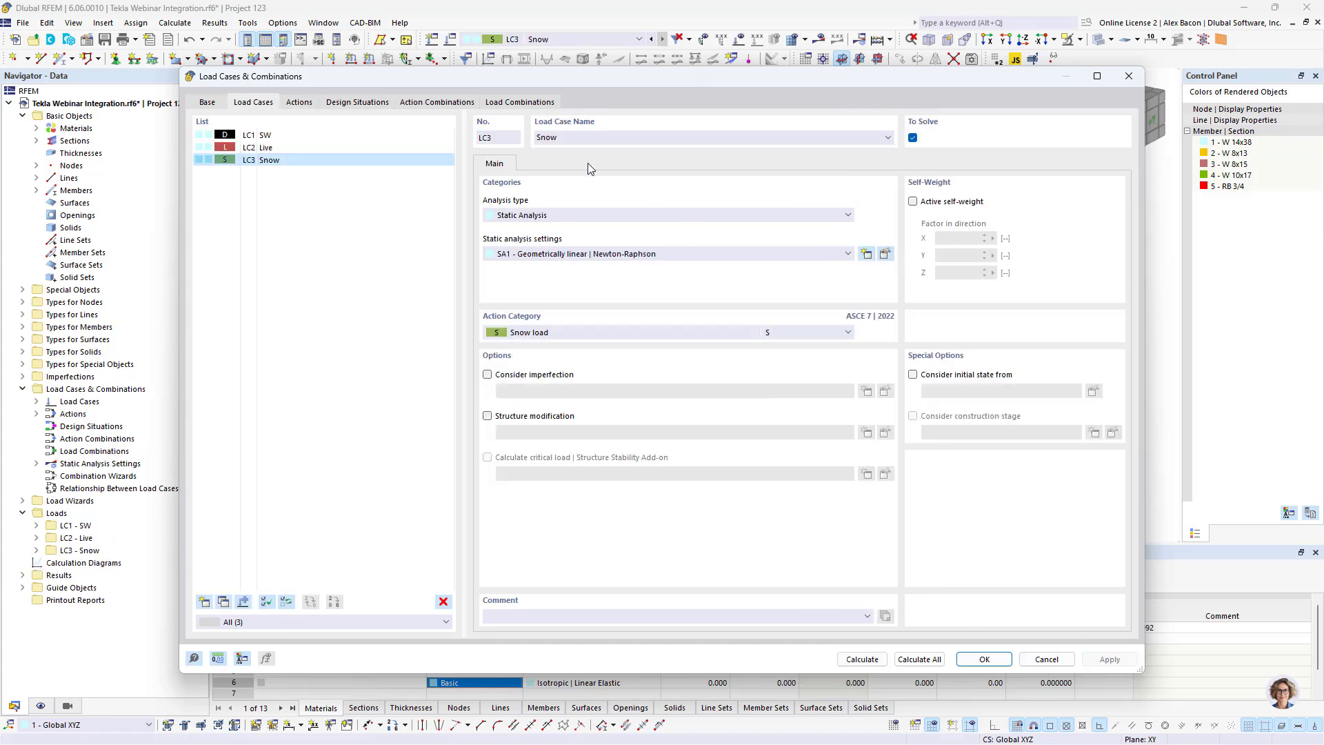
# Add a design situation of type Section 2.3 (LRFD), 1. to 5.
pyautogui.click(378, 105)
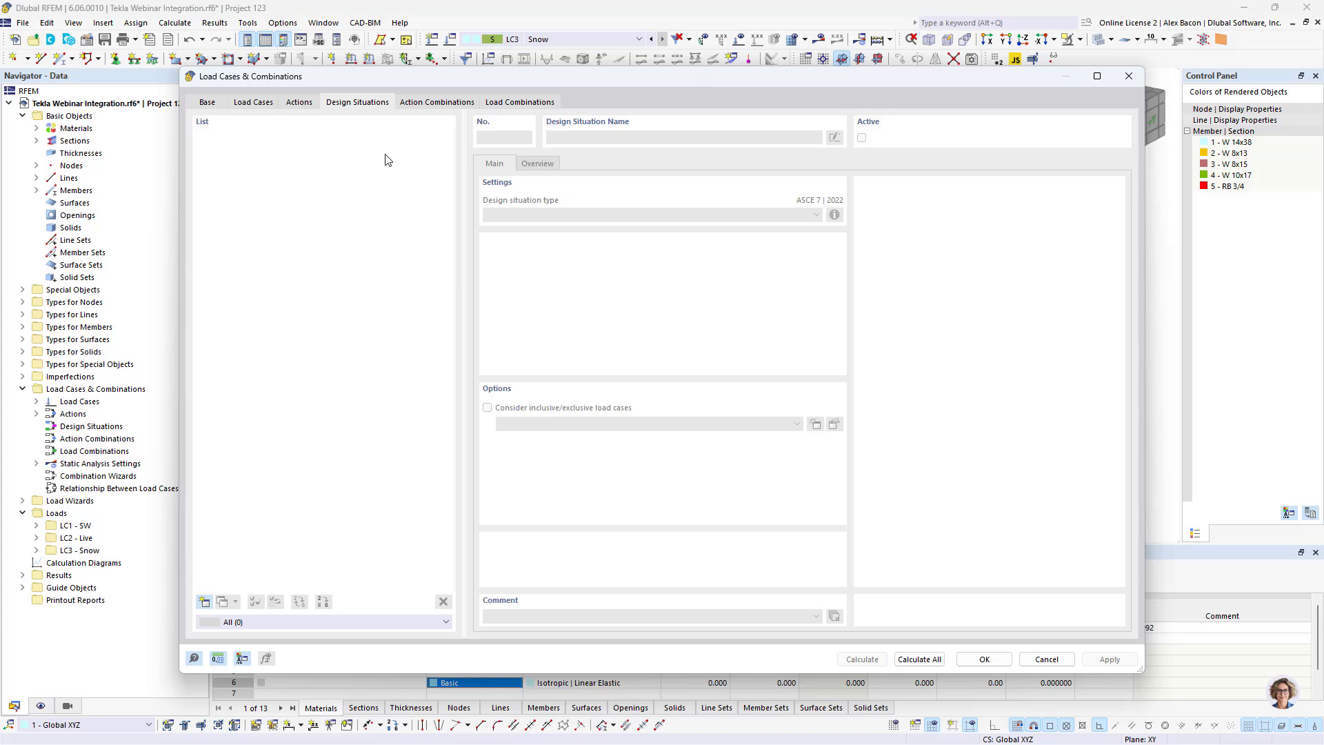
pyautogui.click(204, 602)
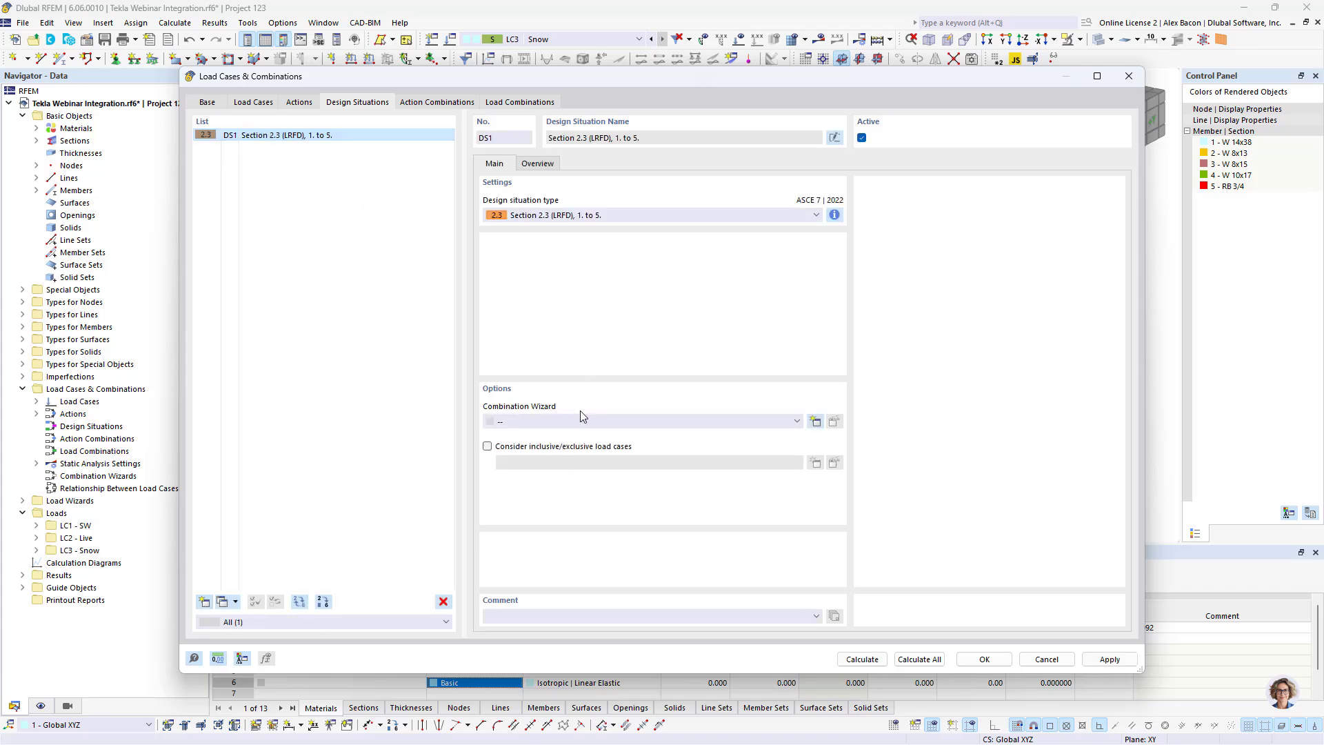
pyautogui.click(589, 215)
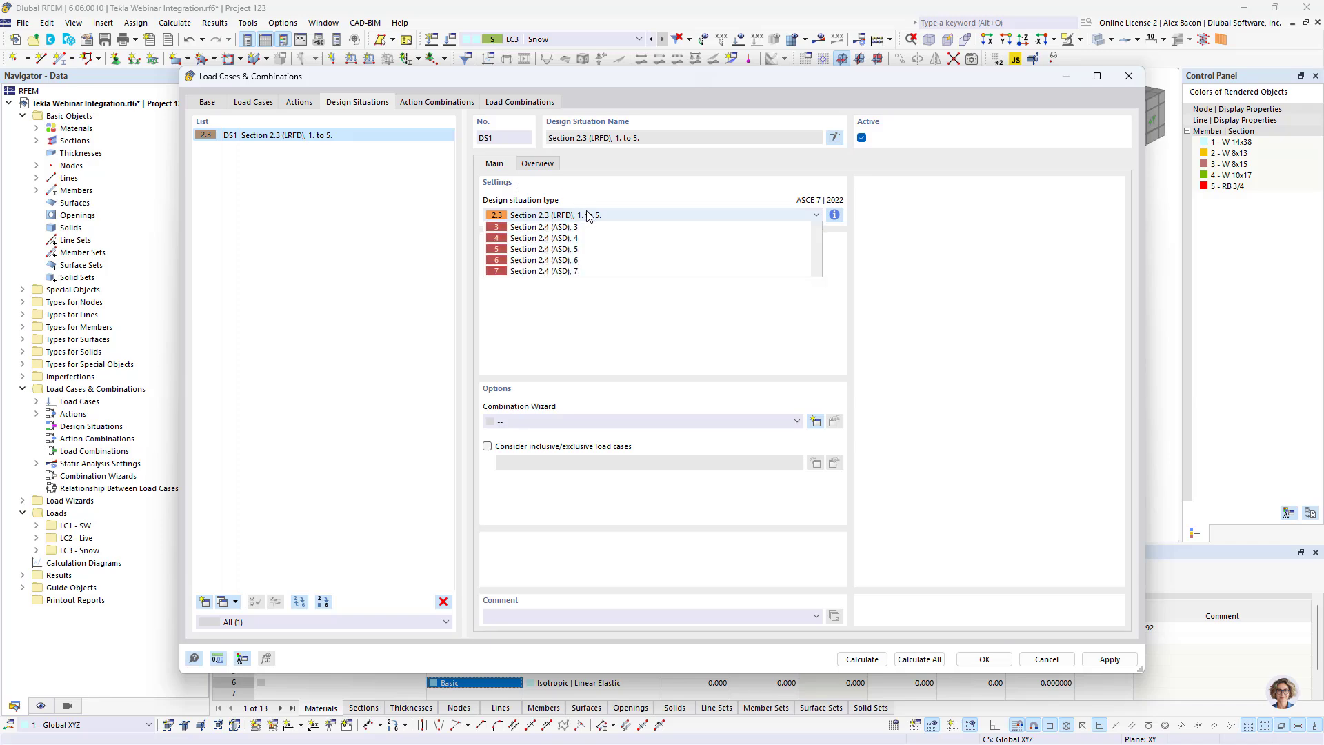
pyautogui.click(588, 216)
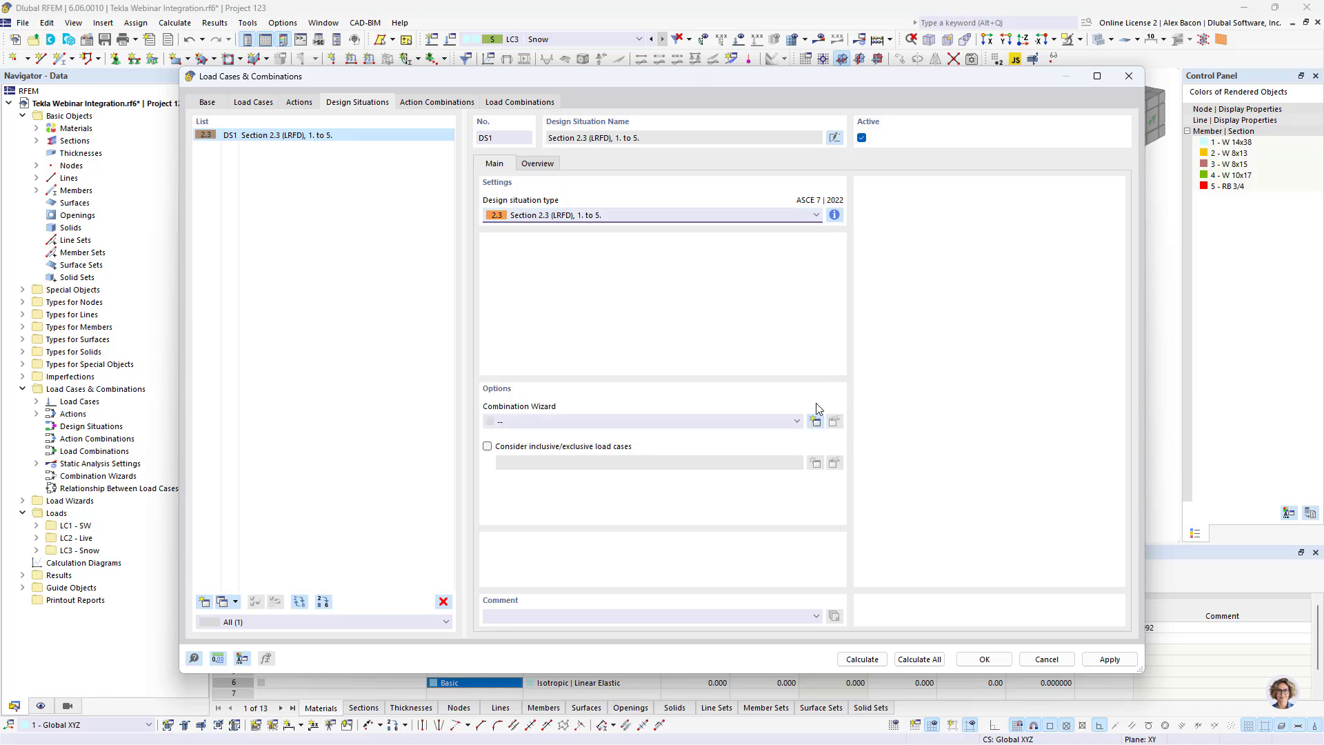
# Create a combination wizard for the LRFD design situation that generates load combinations with new second-order (P-Δ) Newton-Raphson analysis settings.
pyautogui.click(816, 422)
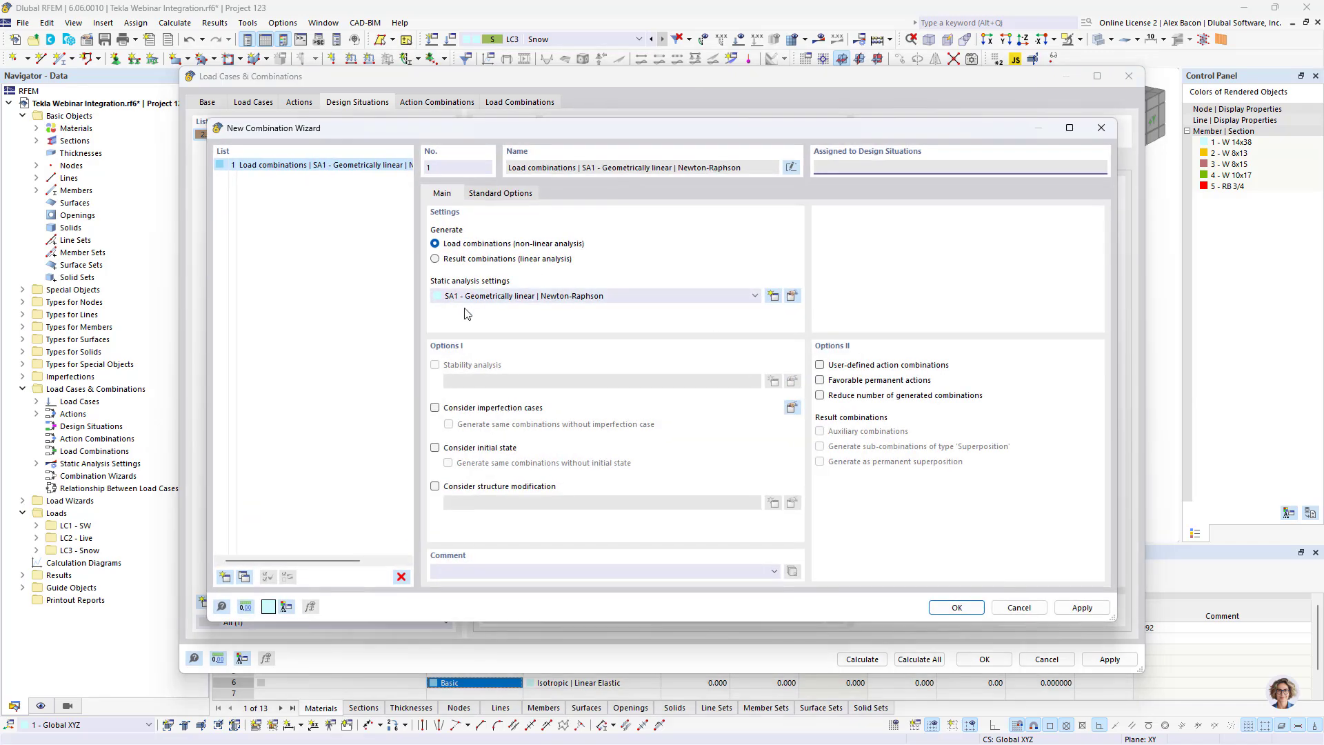
pyautogui.click(502, 302)
pyautogui.click(503, 316)
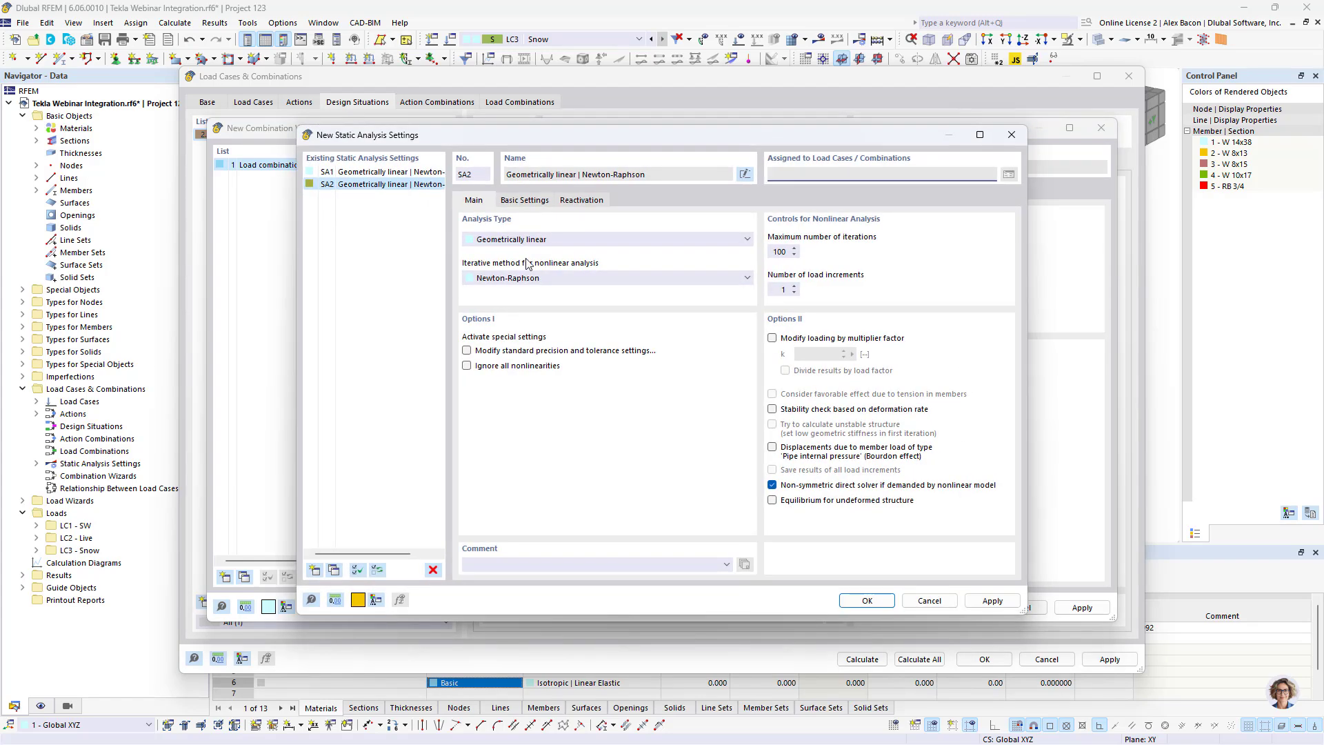
pyautogui.click(528, 259)
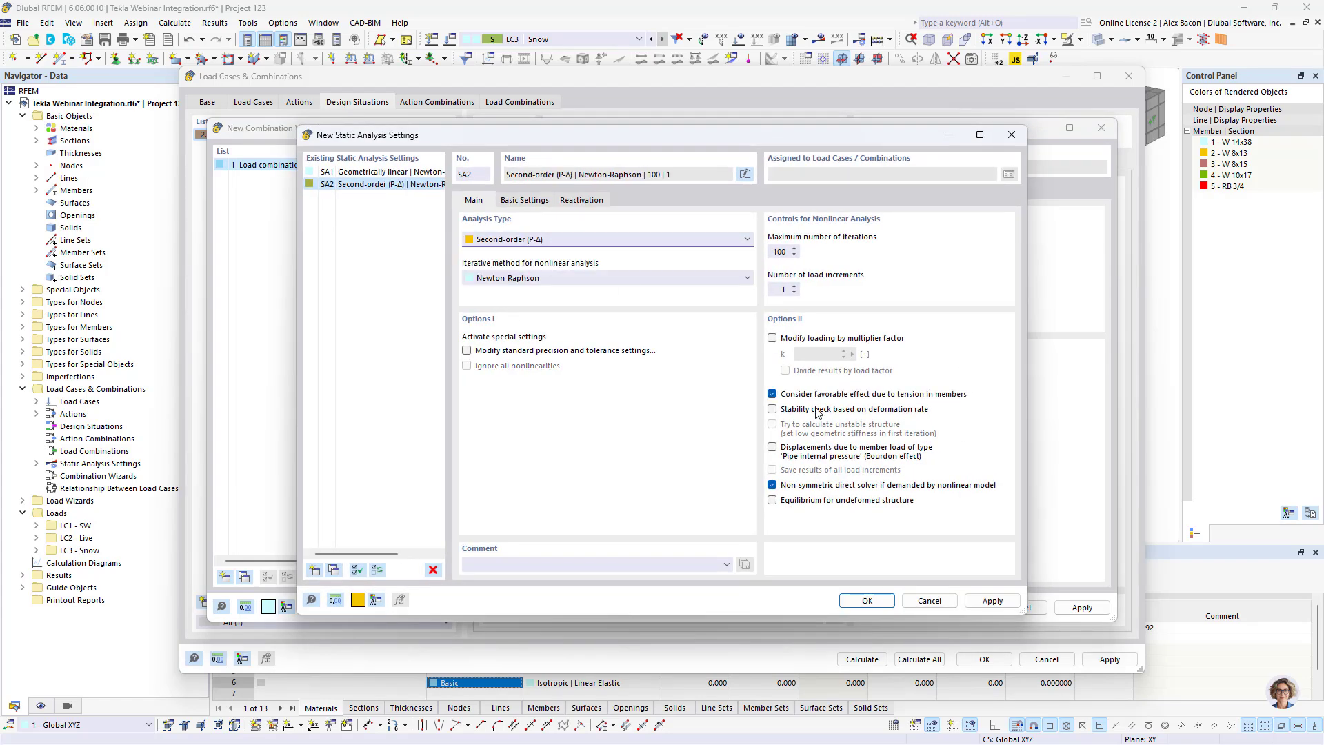
pyautogui.click(885, 604)
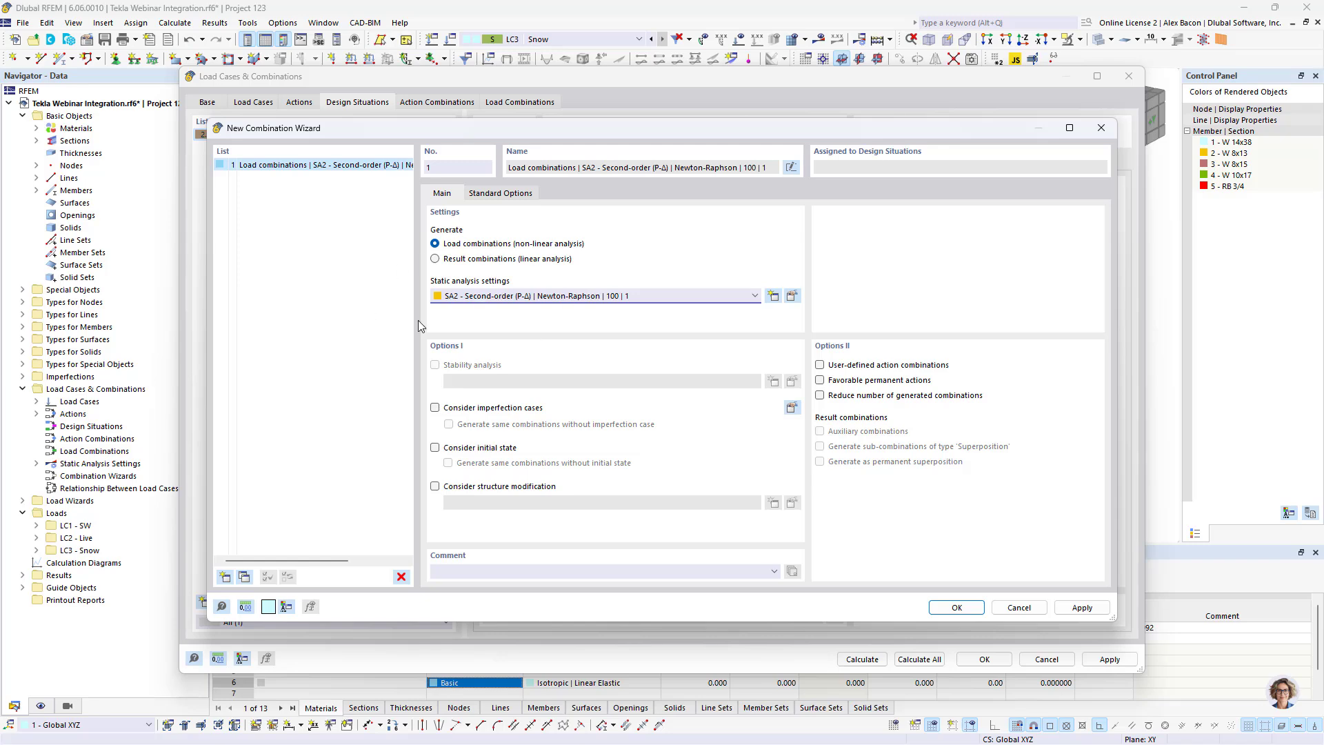
pyautogui.click(968, 614)
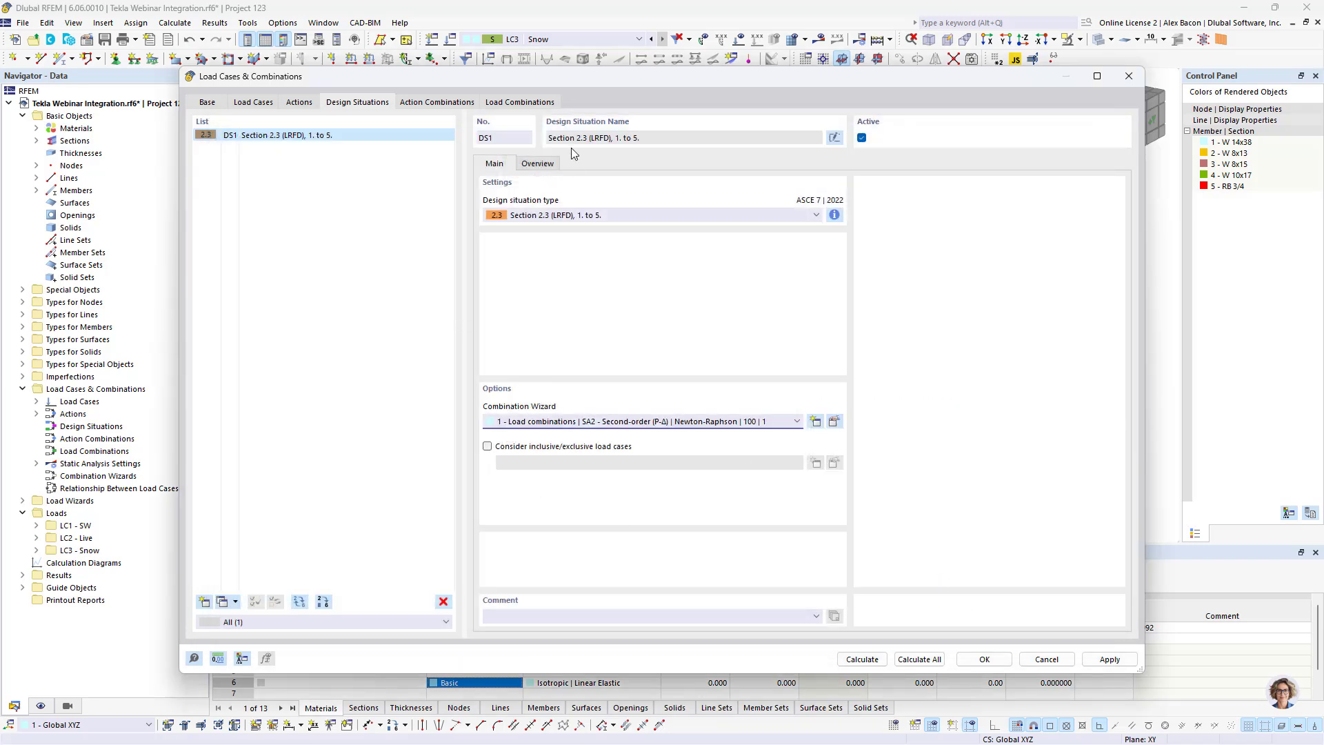
# Examine the Section 2.3 LRFD combination rules, the generated load and action combinations, and the design situation's overview.
pyautogui.click(836, 215)
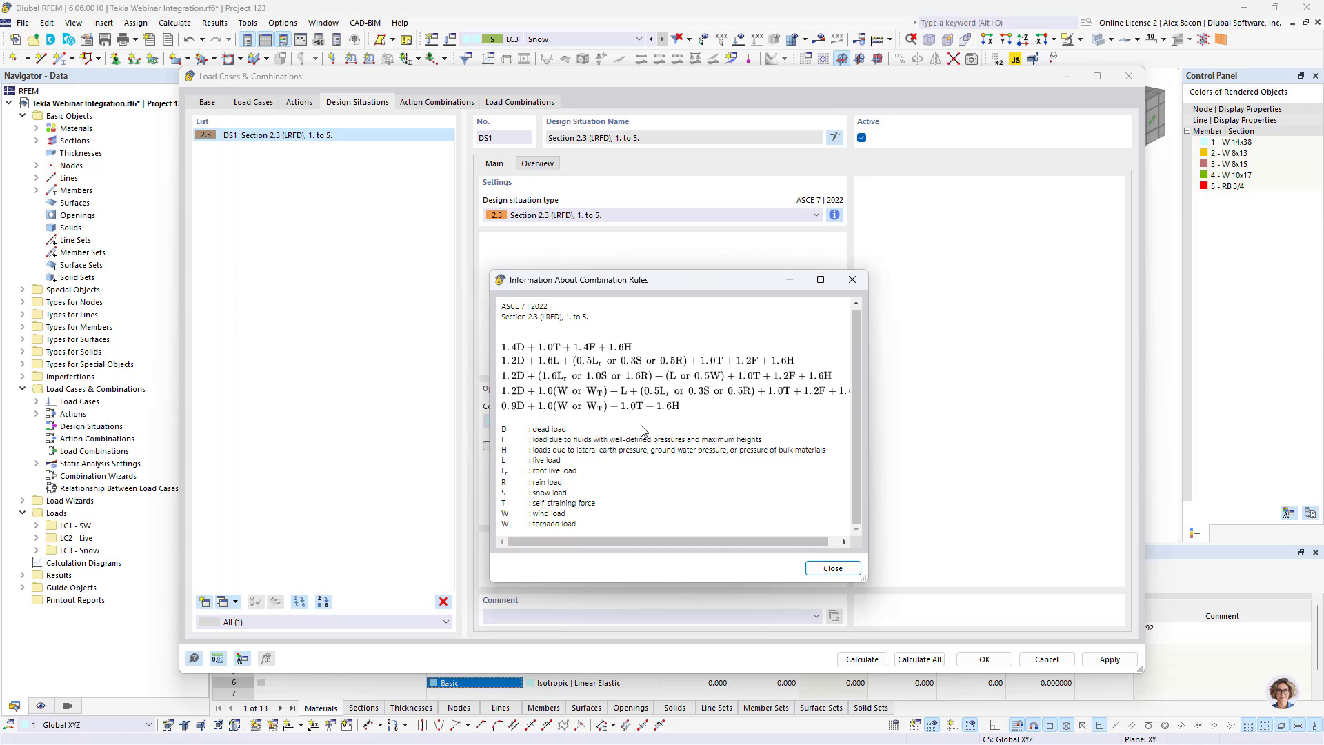
pyautogui.click(853, 279)
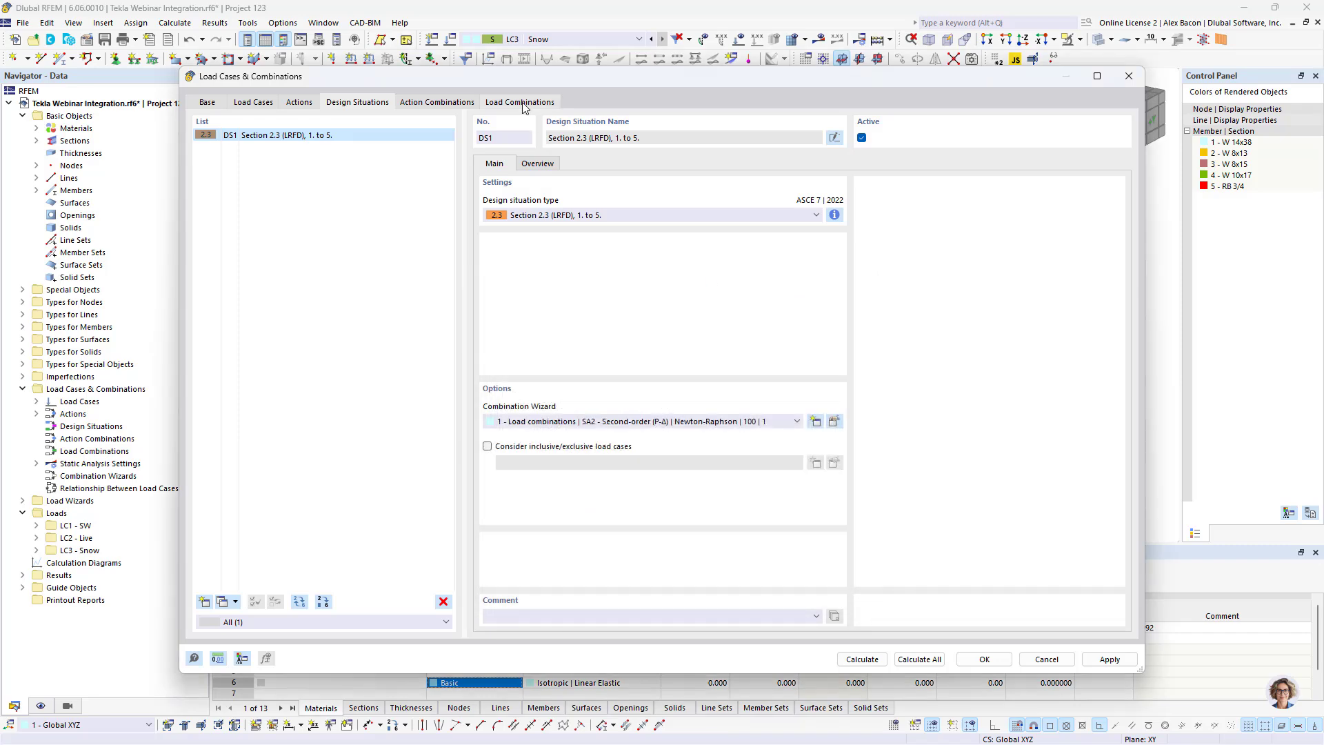
pyautogui.click(522, 103)
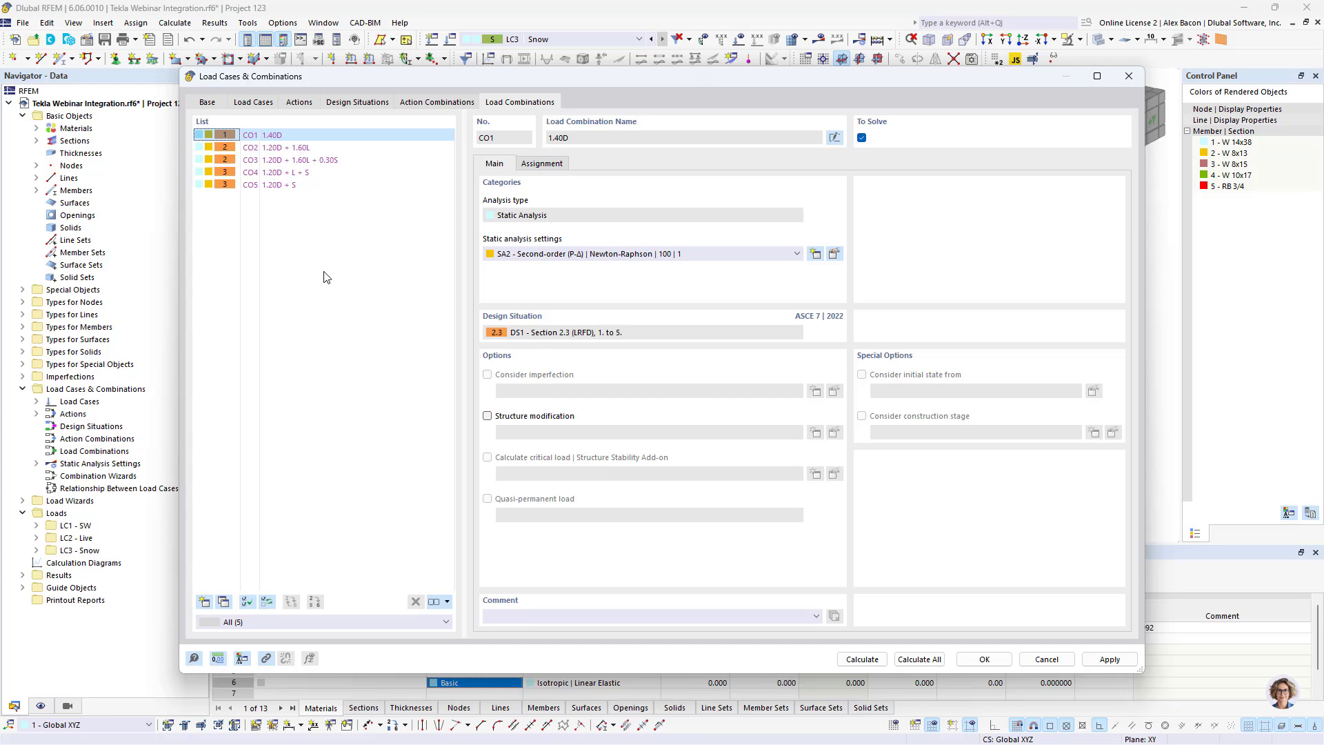
pyautogui.click(436, 104)
pyautogui.click(542, 164)
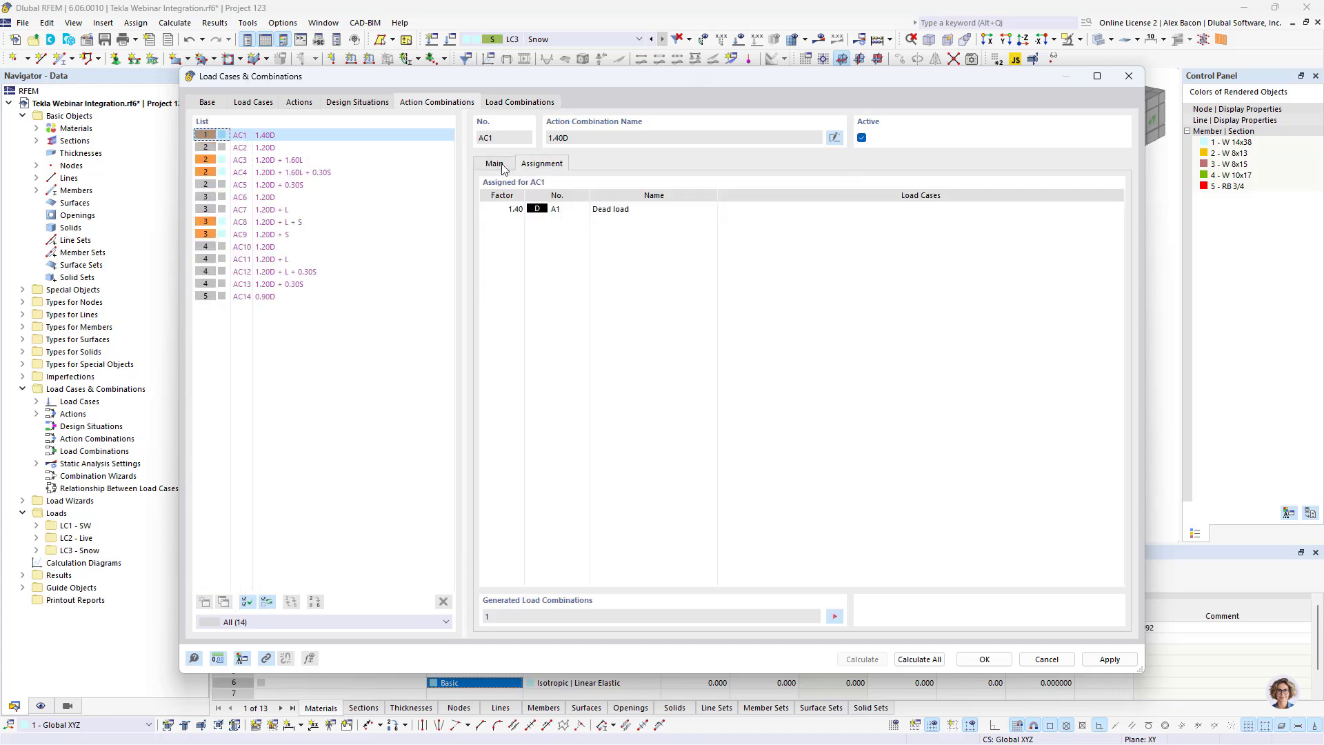
pyautogui.click(502, 165)
pyautogui.click(369, 100)
pyautogui.click(519, 171)
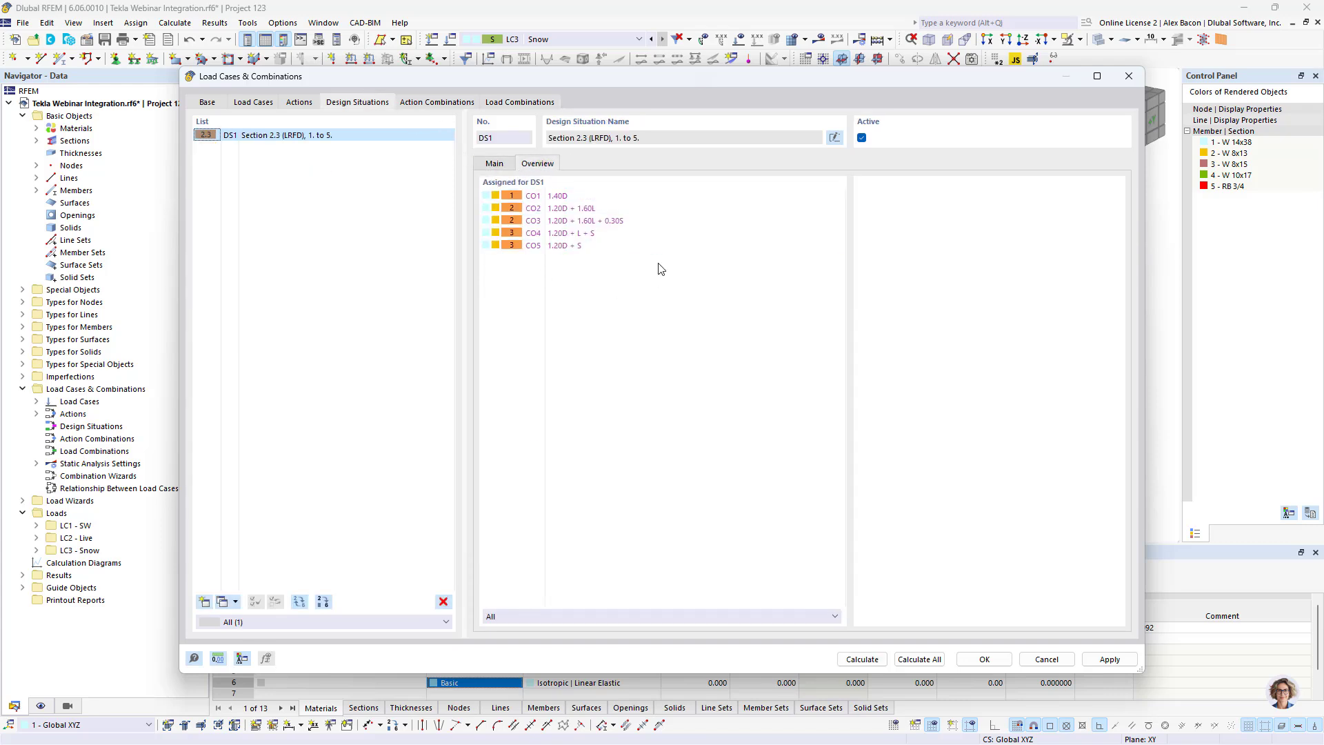
# Accept the load cases and combinations and make LC2 Live the current load case.
pyautogui.click(984, 659)
pyautogui.click(545, 39)
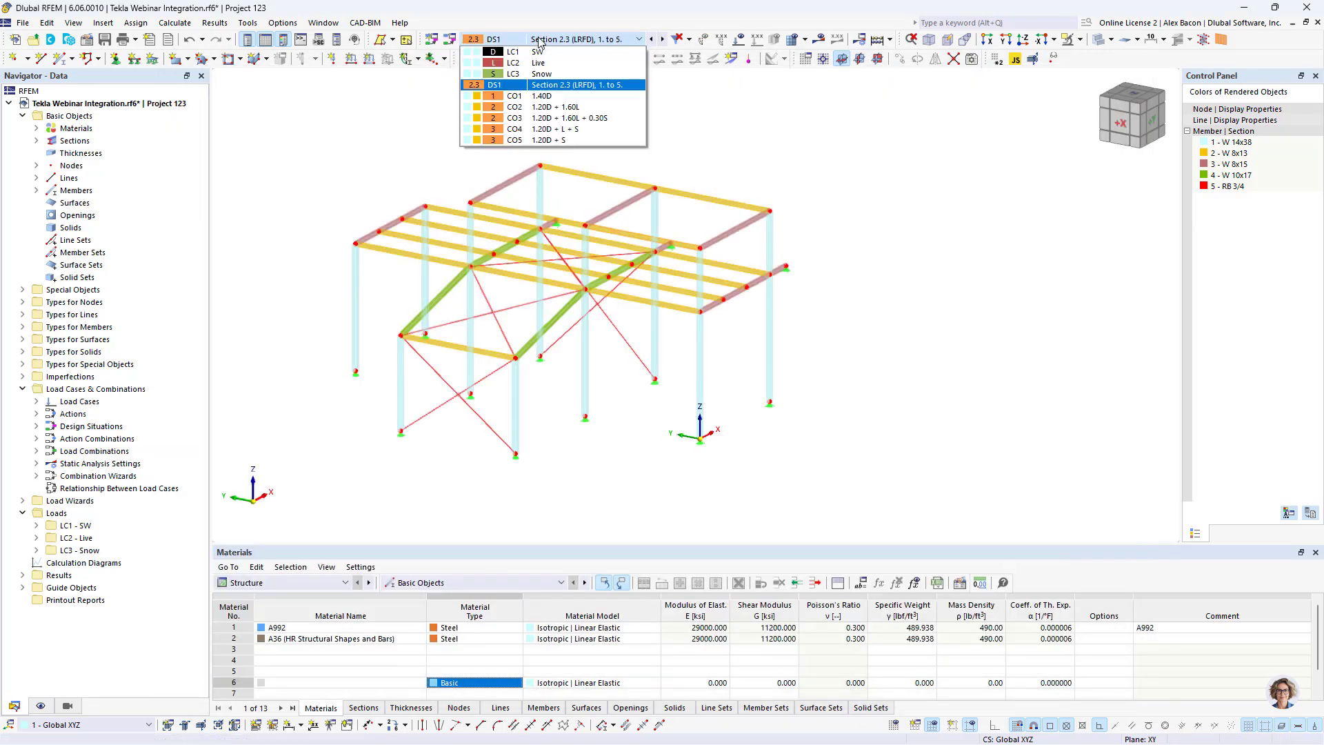
pyautogui.click(554, 68)
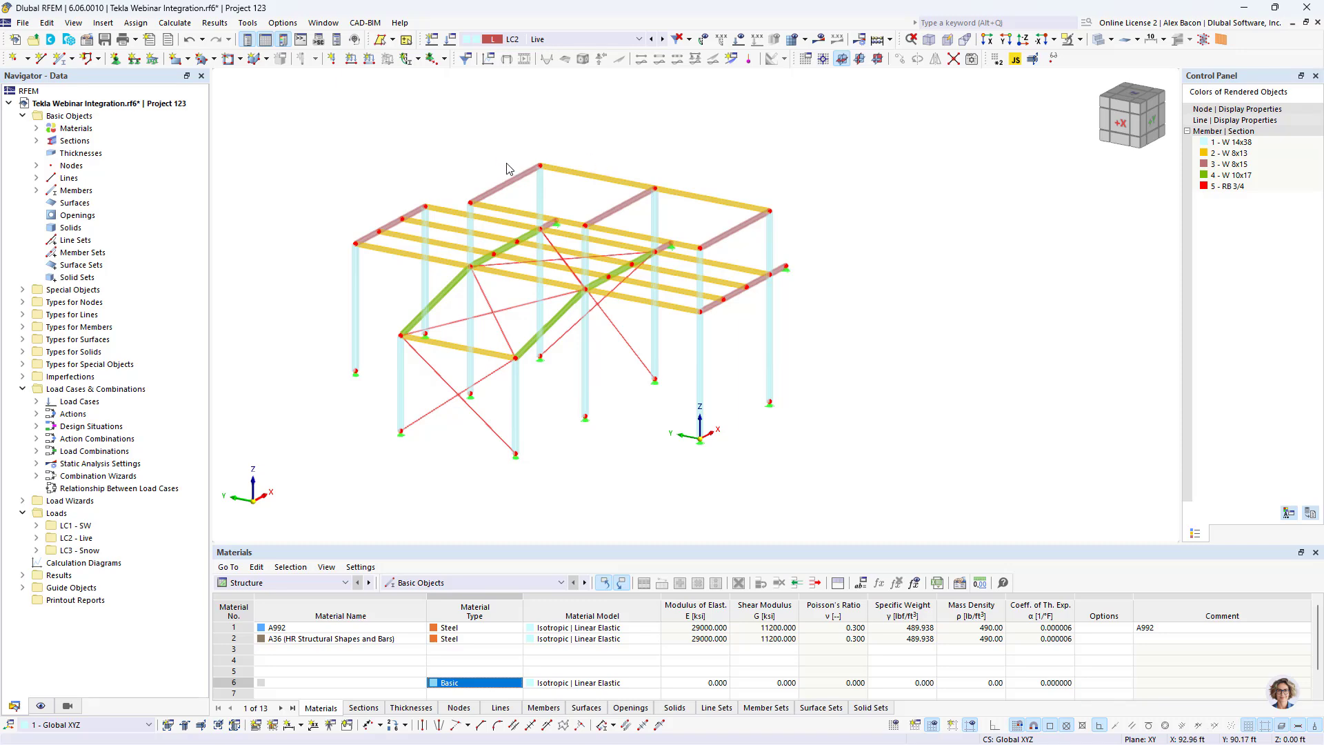
# Start a Member Loads from Area Load wizard for LC2 Live with a uniform ZA load of -0.100 ksf.
pyautogui.keyDown('ctrl'); pyautogui.moveTo(488, 143); pyautogui.dragTo(666, 257, button='middle'); pyautogui.keyUp('ctrl')
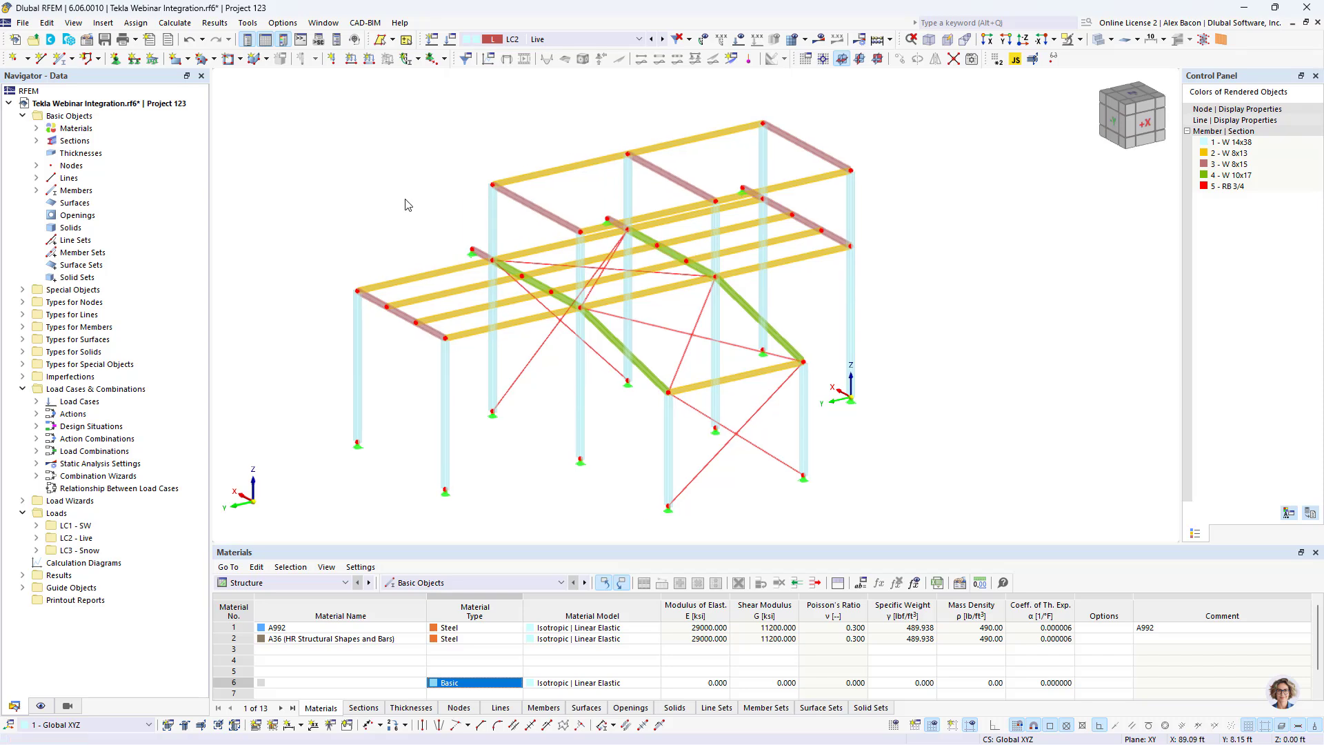
pyautogui.click(102, 23)
pyautogui.moveTo(174, 193)
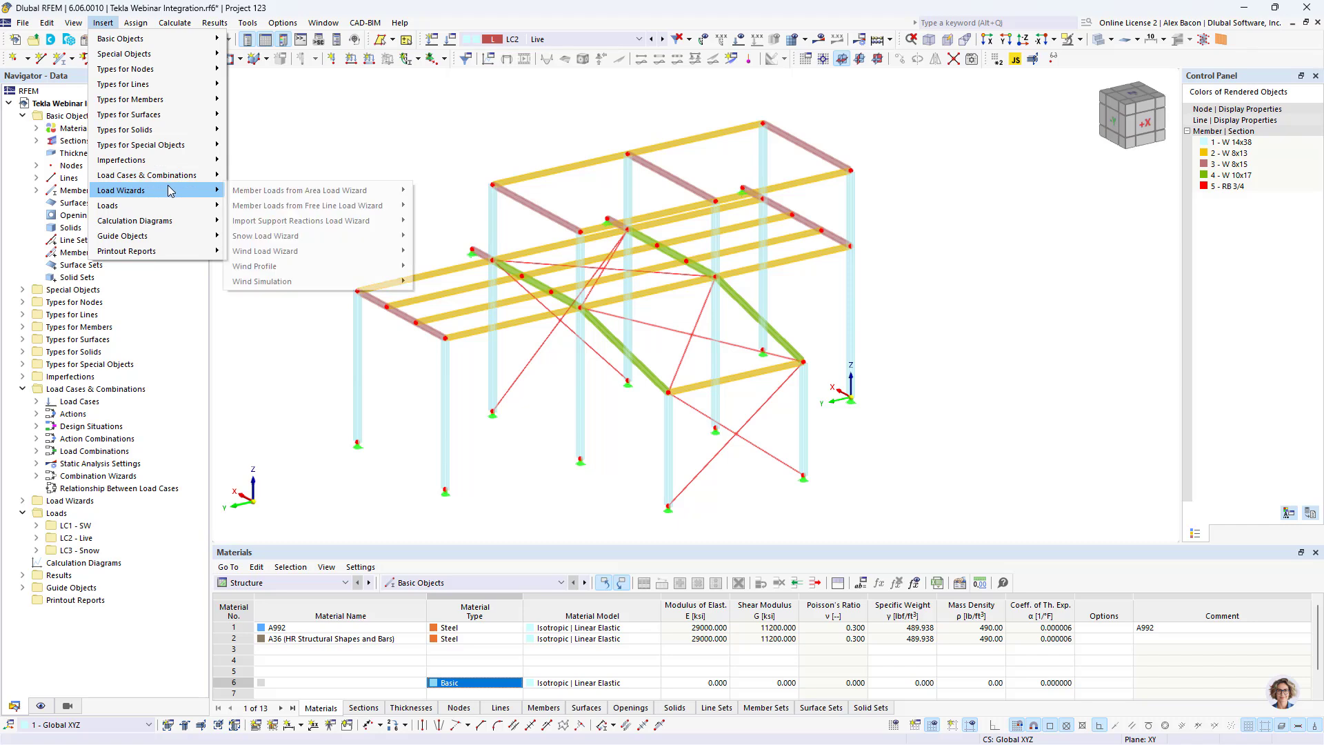
pyautogui.moveTo(288, 196)
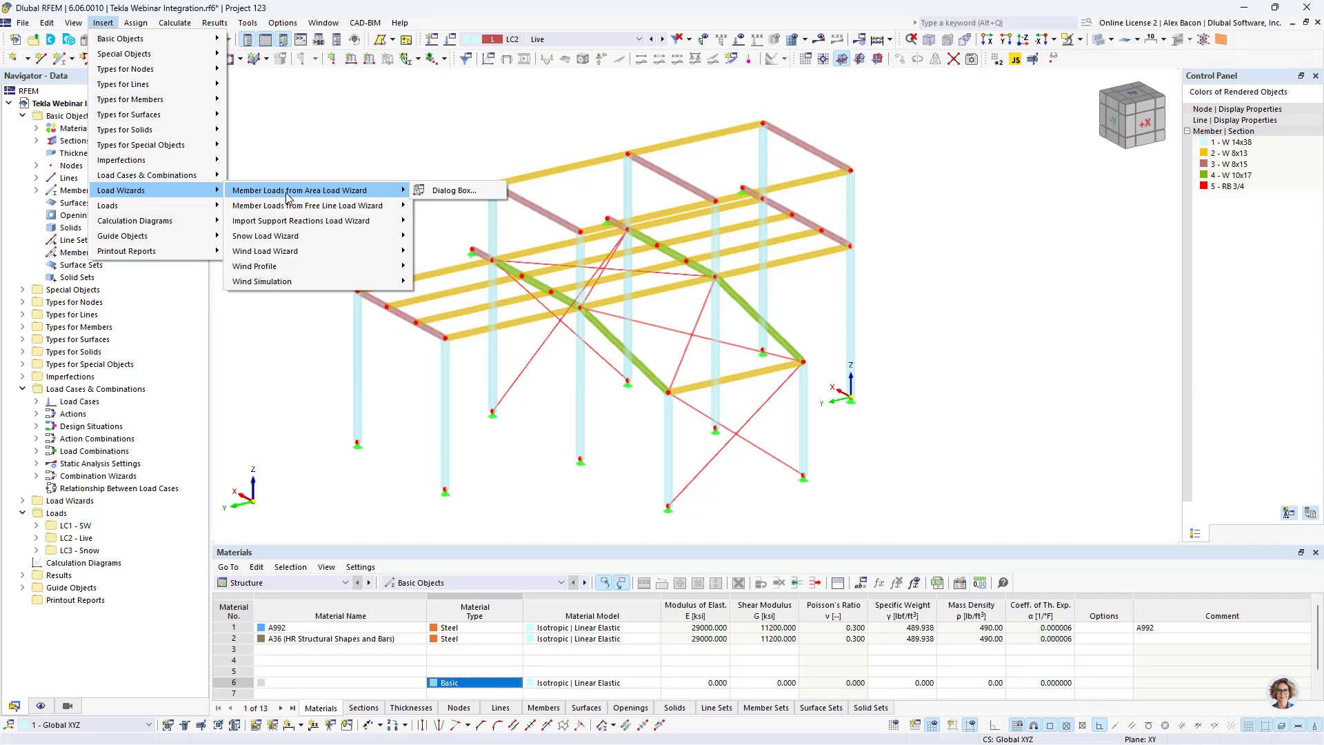
pyautogui.click(472, 191)
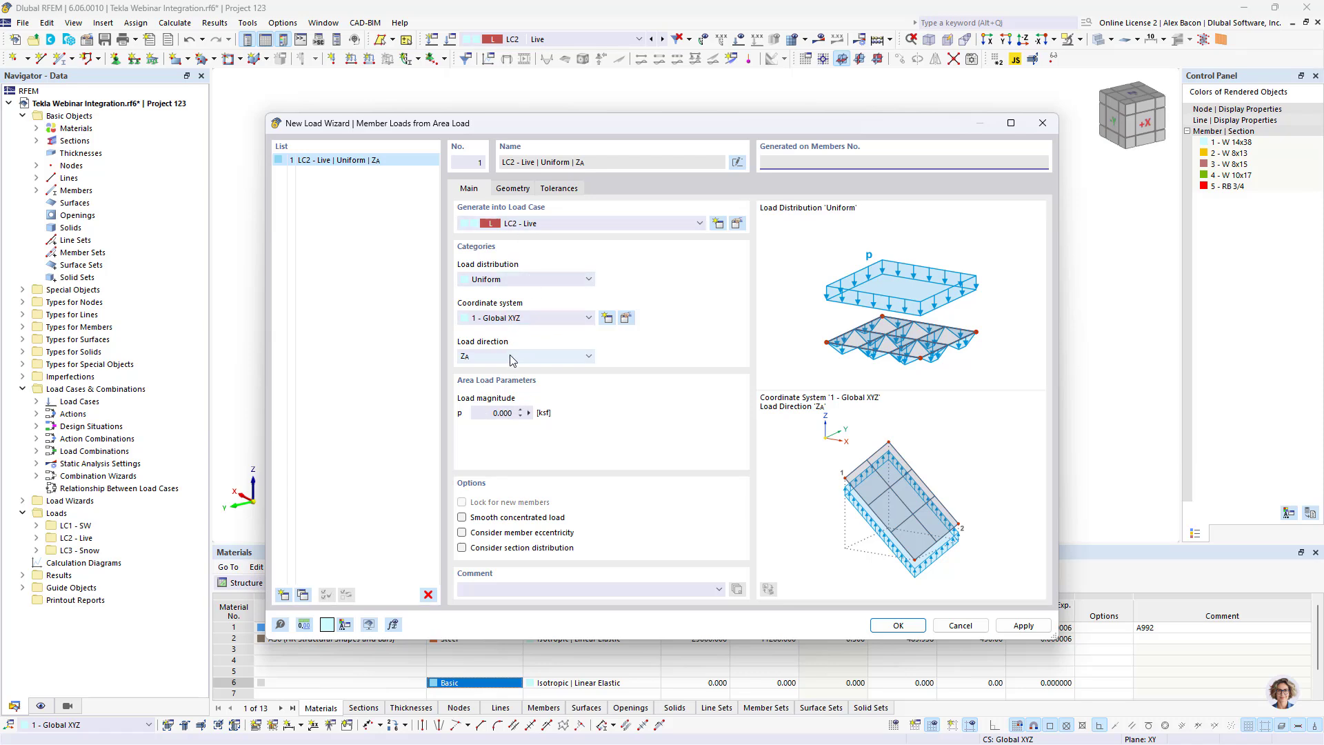
pyautogui.click(486, 411)
pyautogui.press('BackSpace')
# Define the live load's area plane on the lower level's back bay using corner nodes 10, 12, 4 and 2.
pyautogui.click(512, 188)
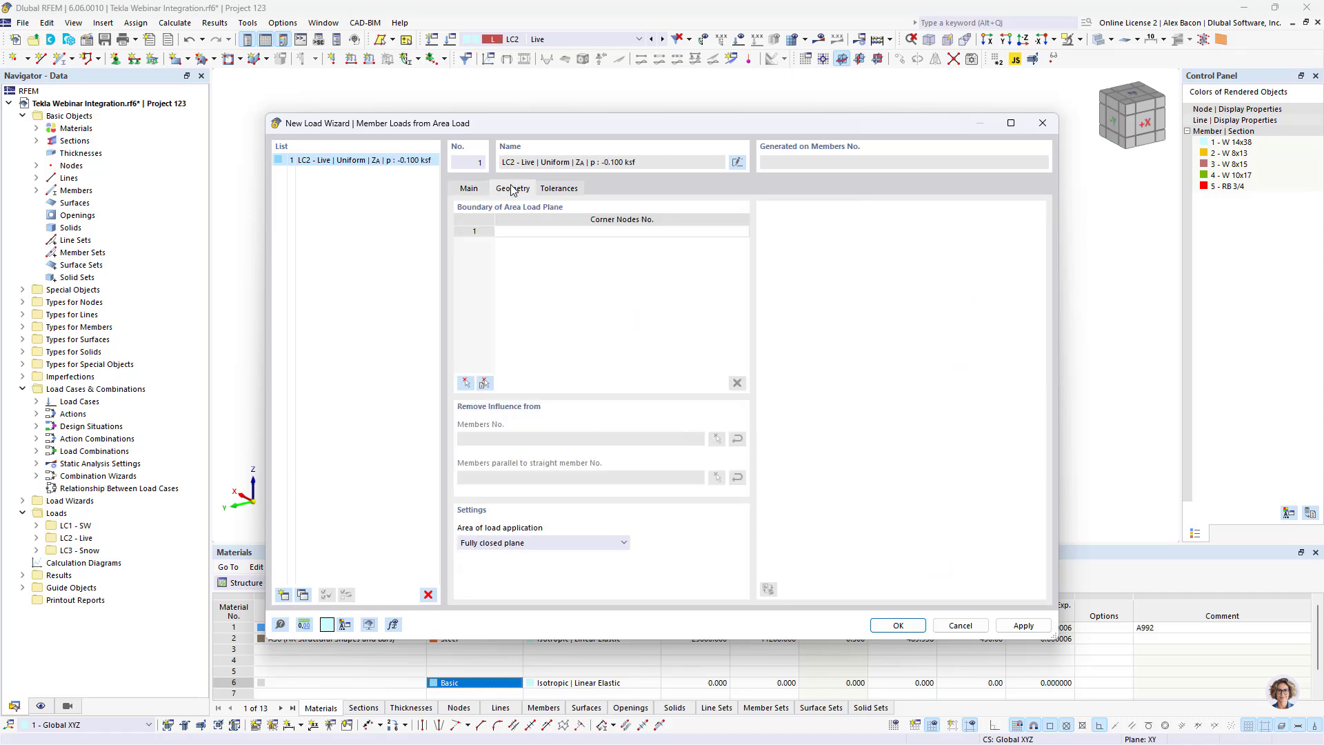
pyautogui.click(467, 385)
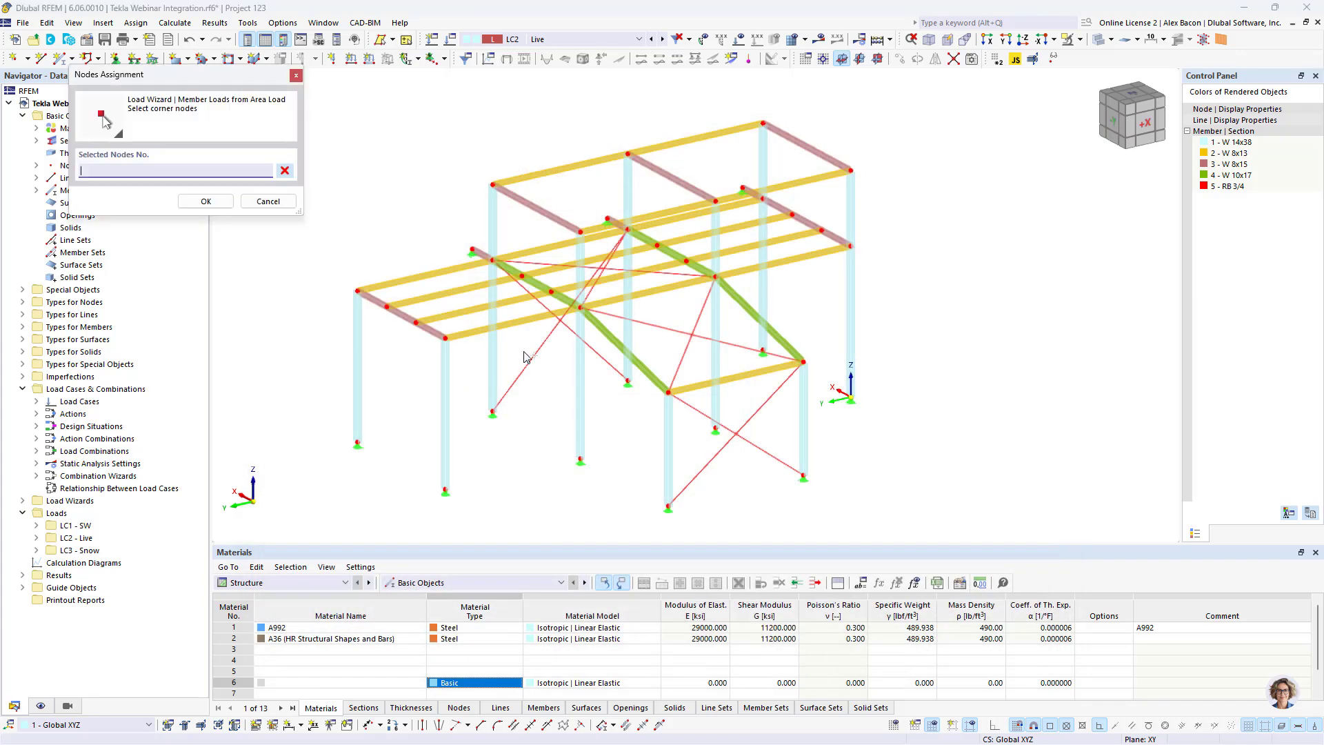
pyautogui.click(580, 308)
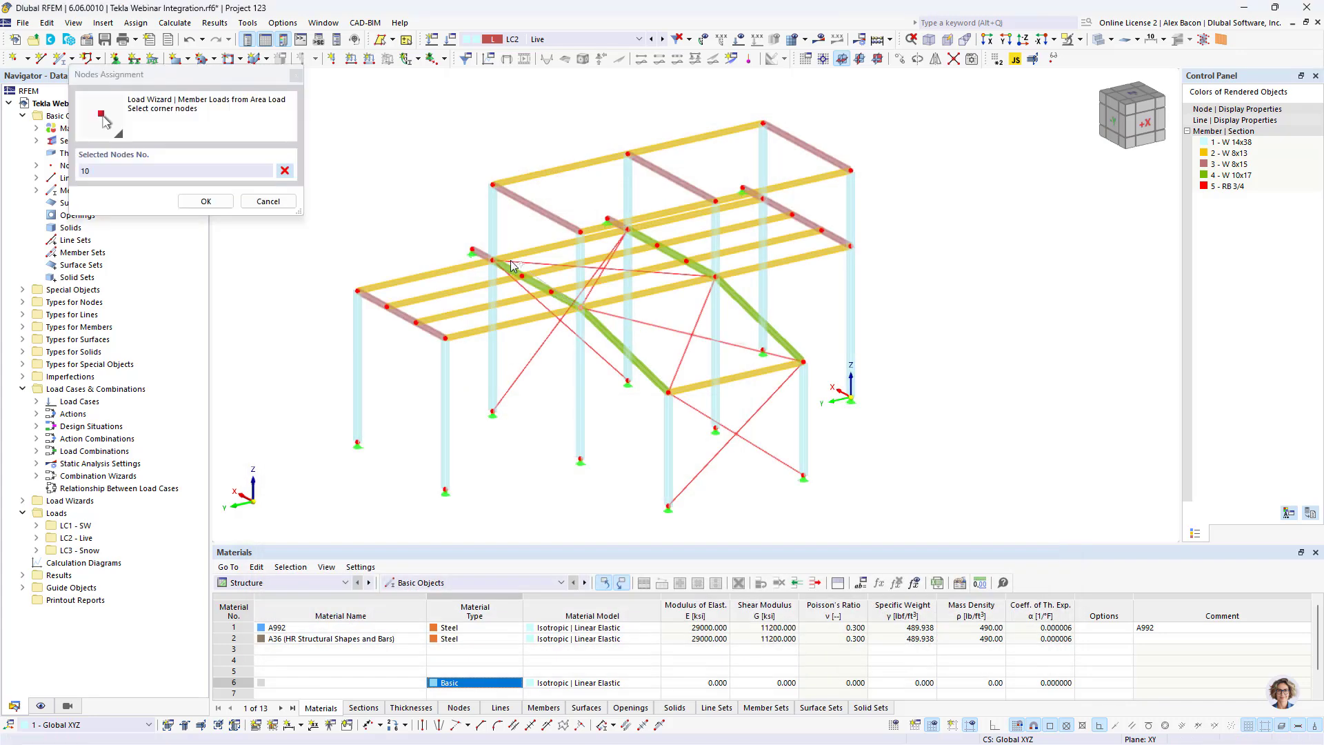
pyautogui.click(494, 260)
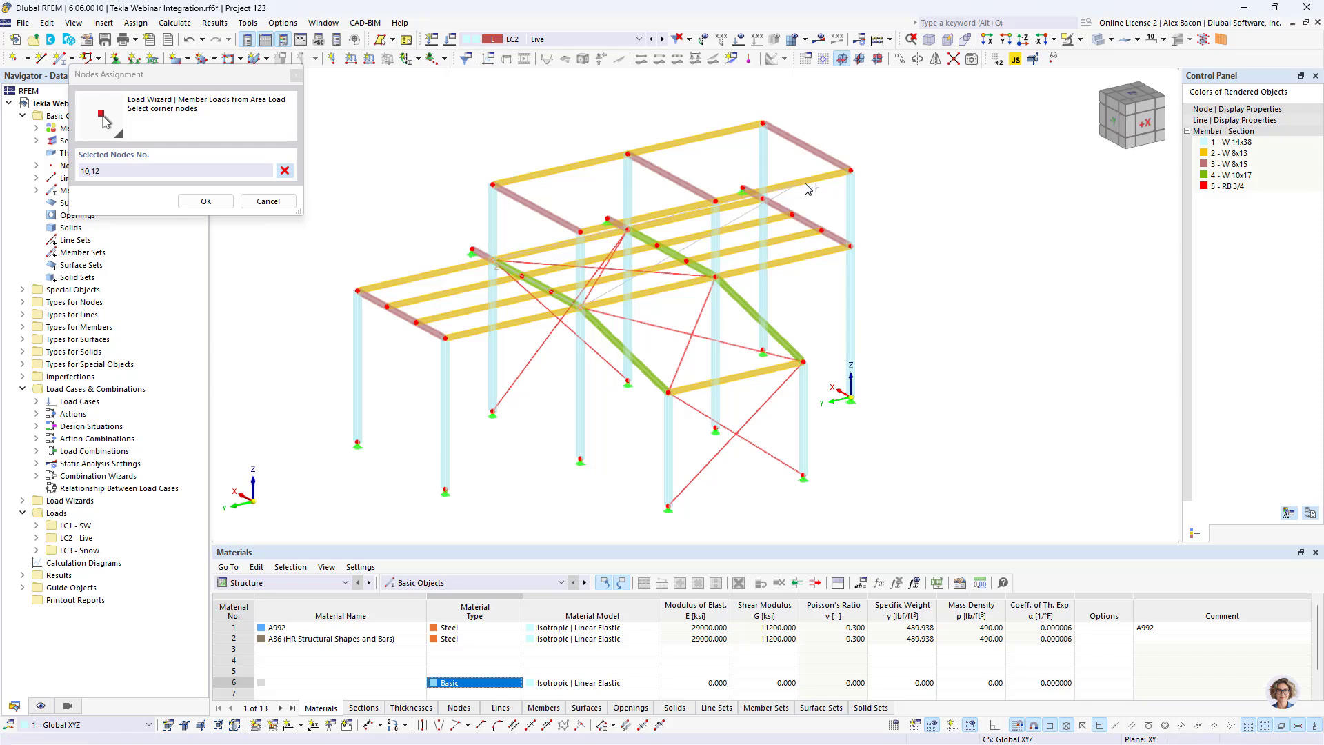
pyautogui.click(763, 198)
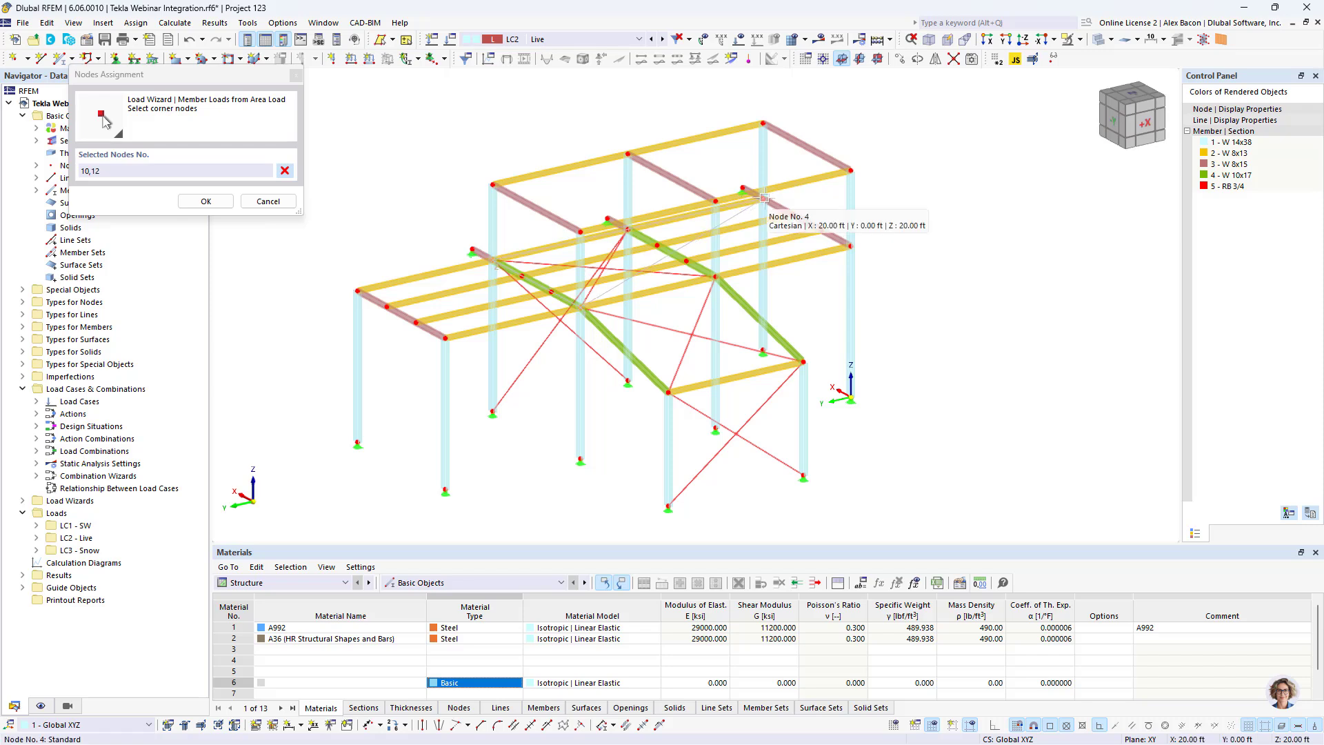
pyautogui.click(849, 246)
pyautogui.click(581, 308)
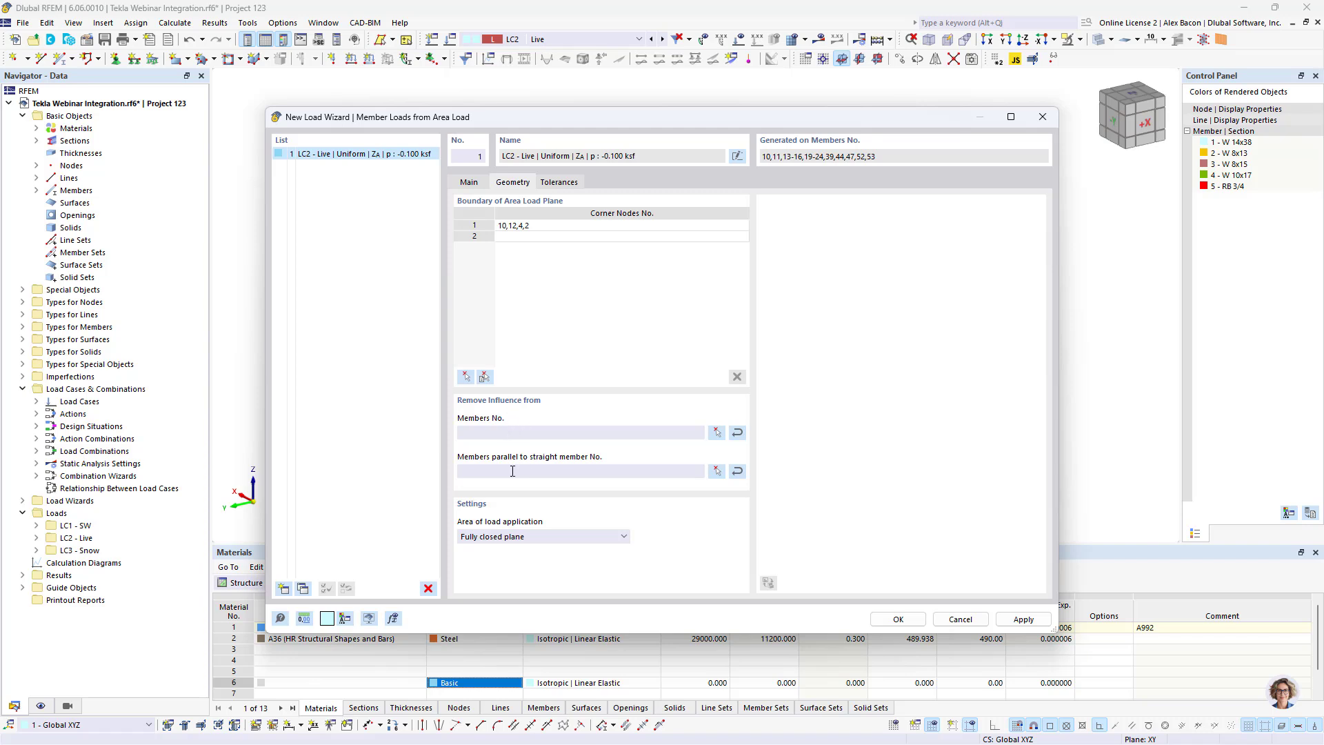
# Remove the load influence from members parallel to member 44 and accept the area load wizard.
pyautogui.click(717, 471)
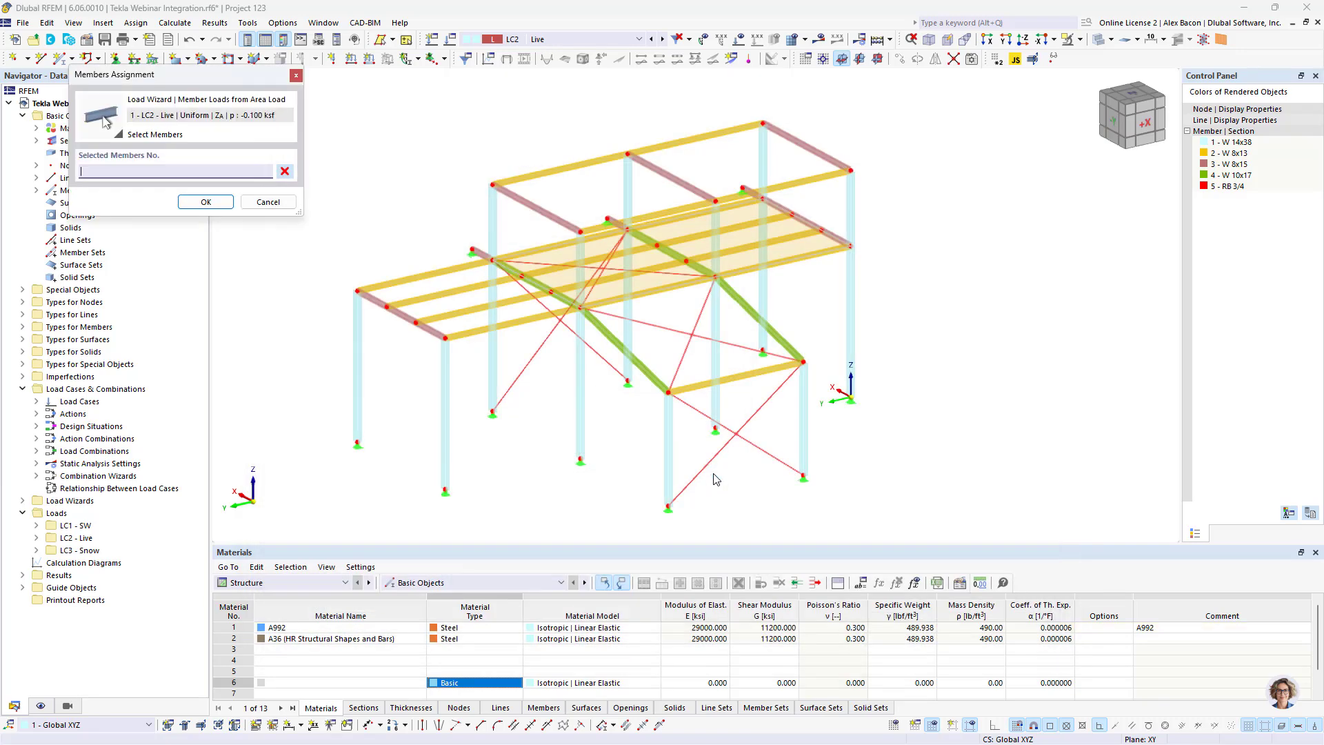
pyautogui.scroll(6, 566, 305)
pyautogui.click(553, 290)
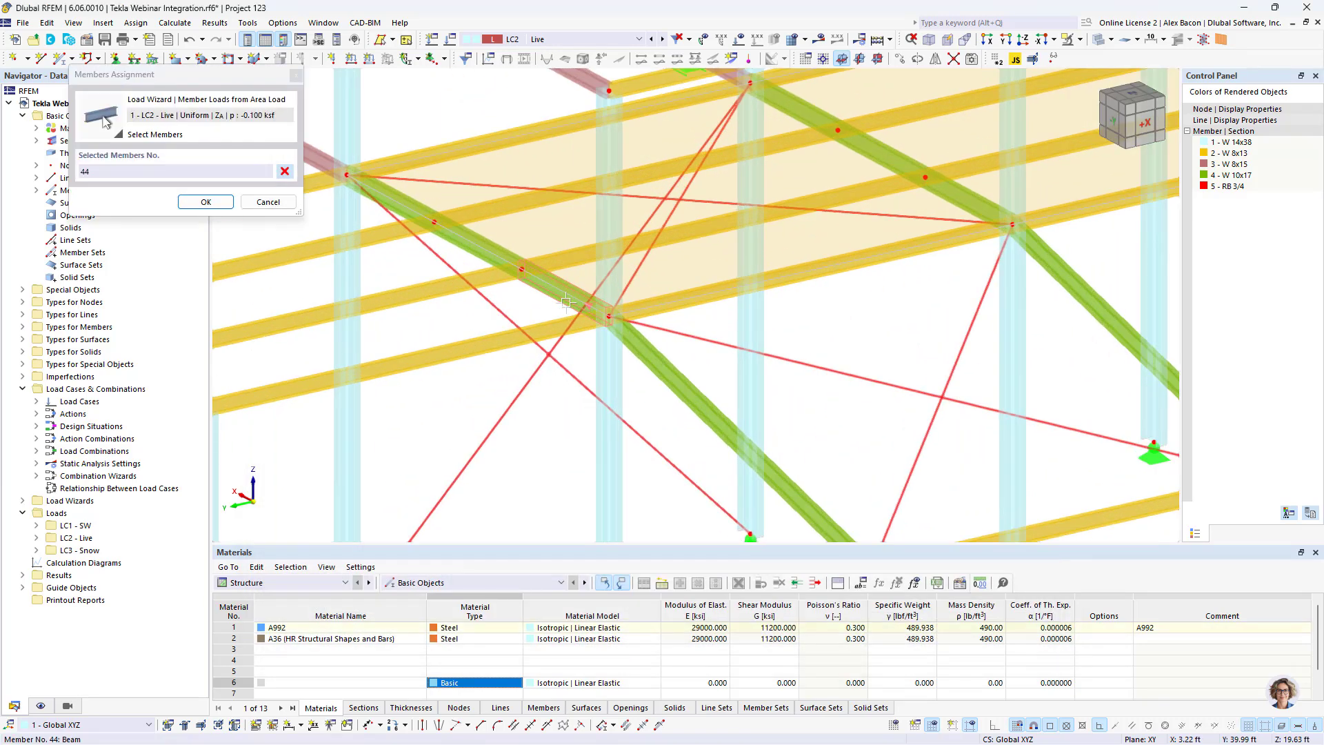
pyautogui.click(206, 201)
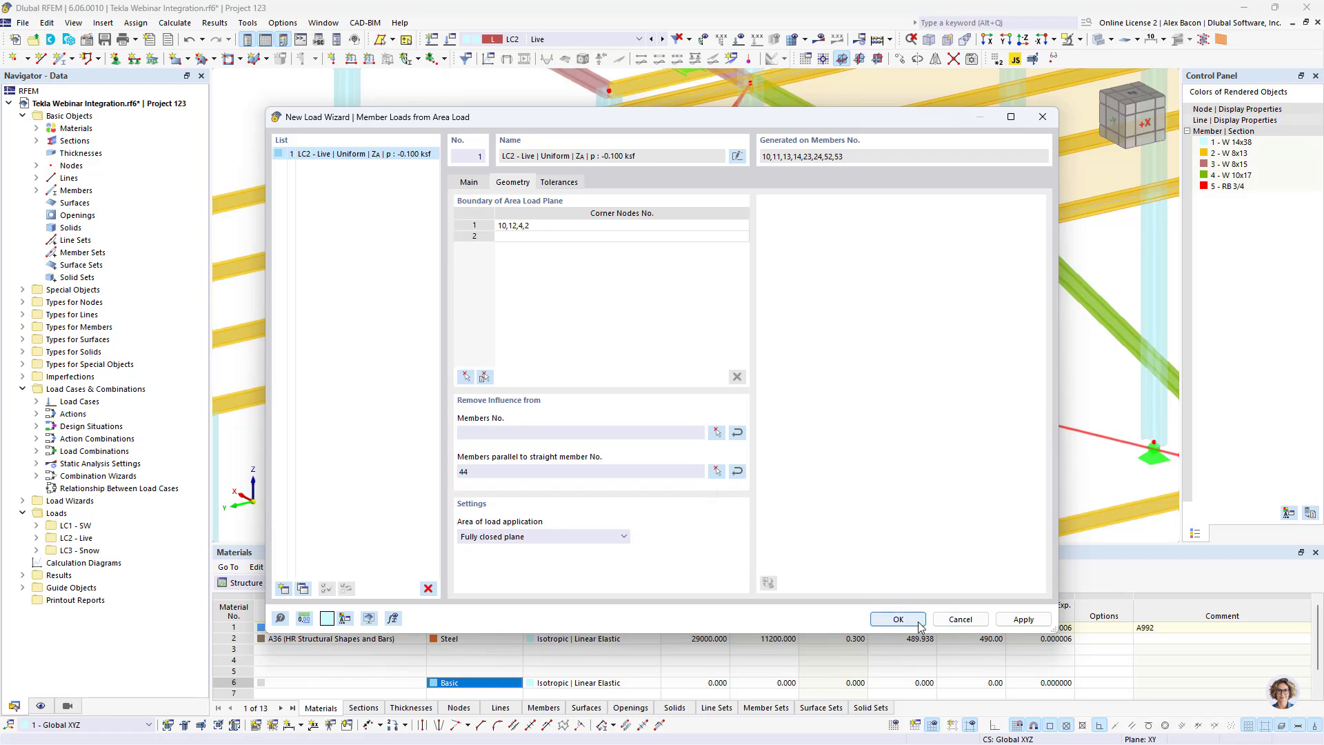
pyautogui.click(899, 620)
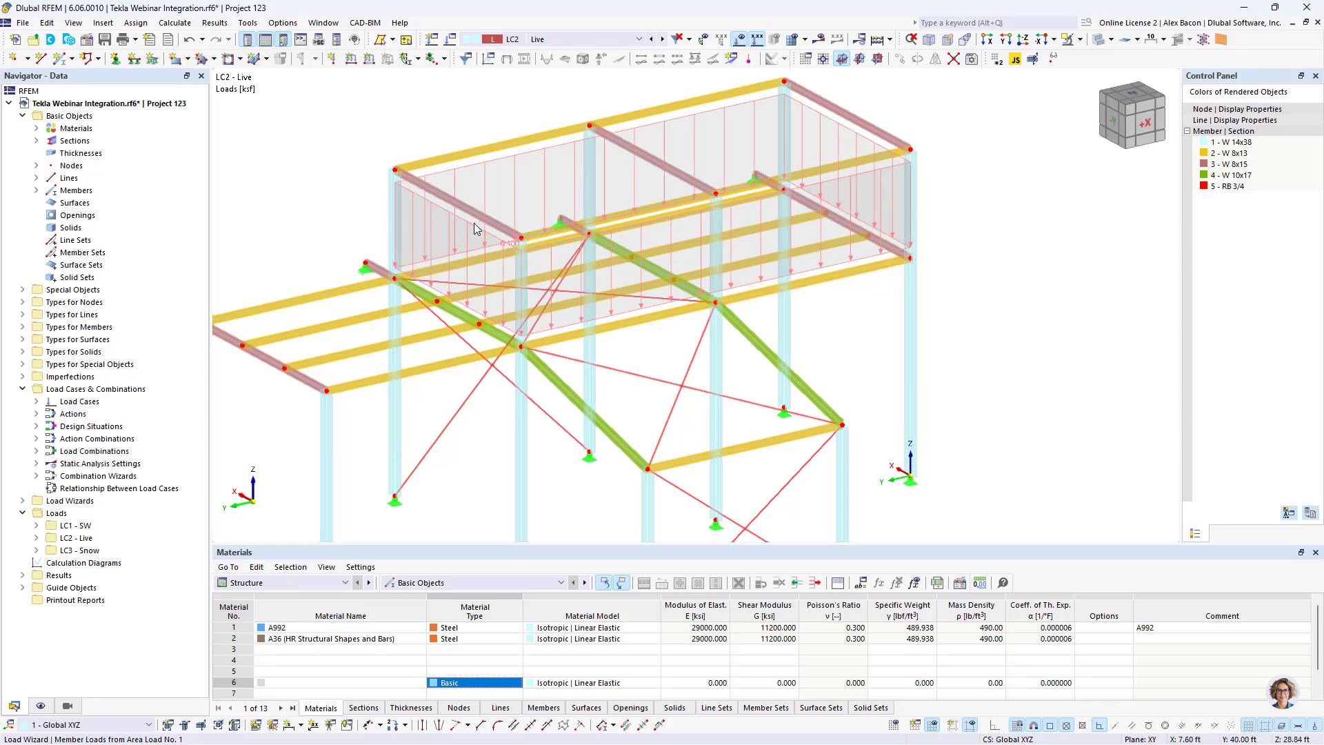
# Display the wizard's generated member loads separately and reduce their displayed size to inspect the distribution on the beams.
pyautogui.rightClick(475, 229)
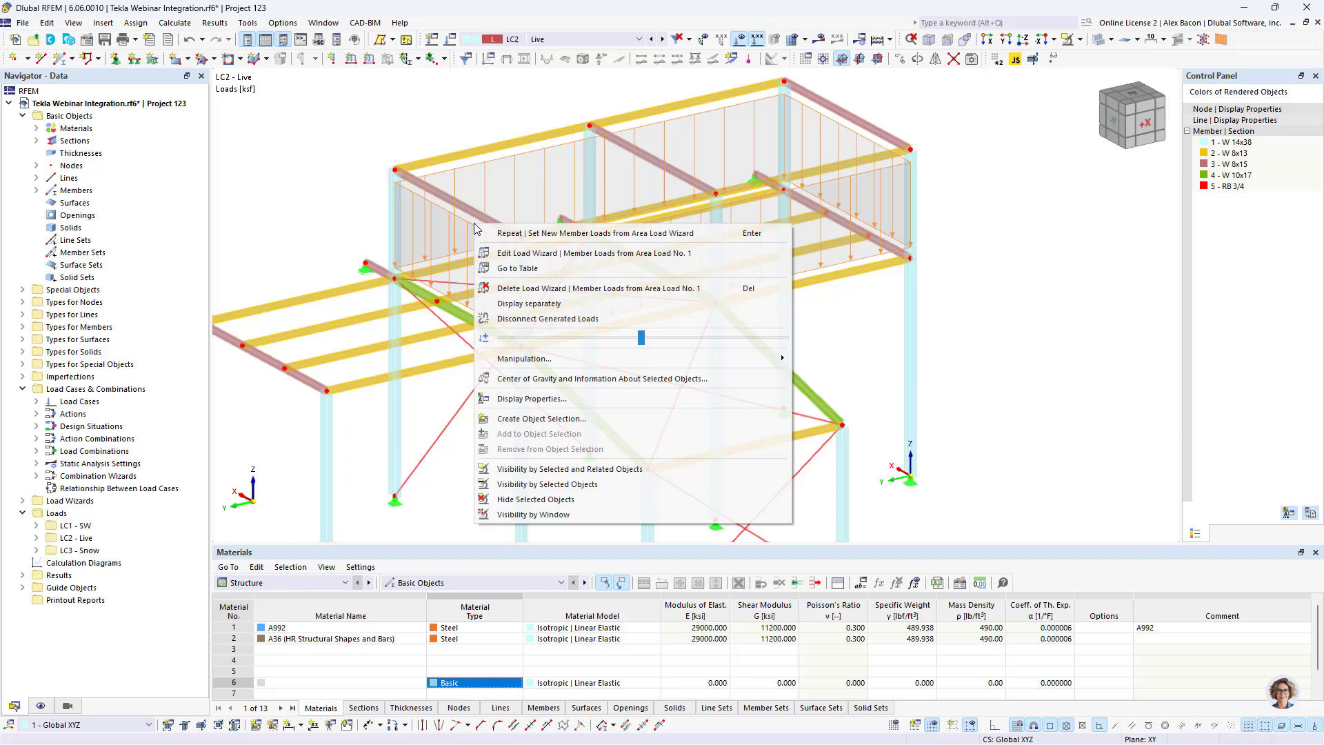
pyautogui.click(554, 304)
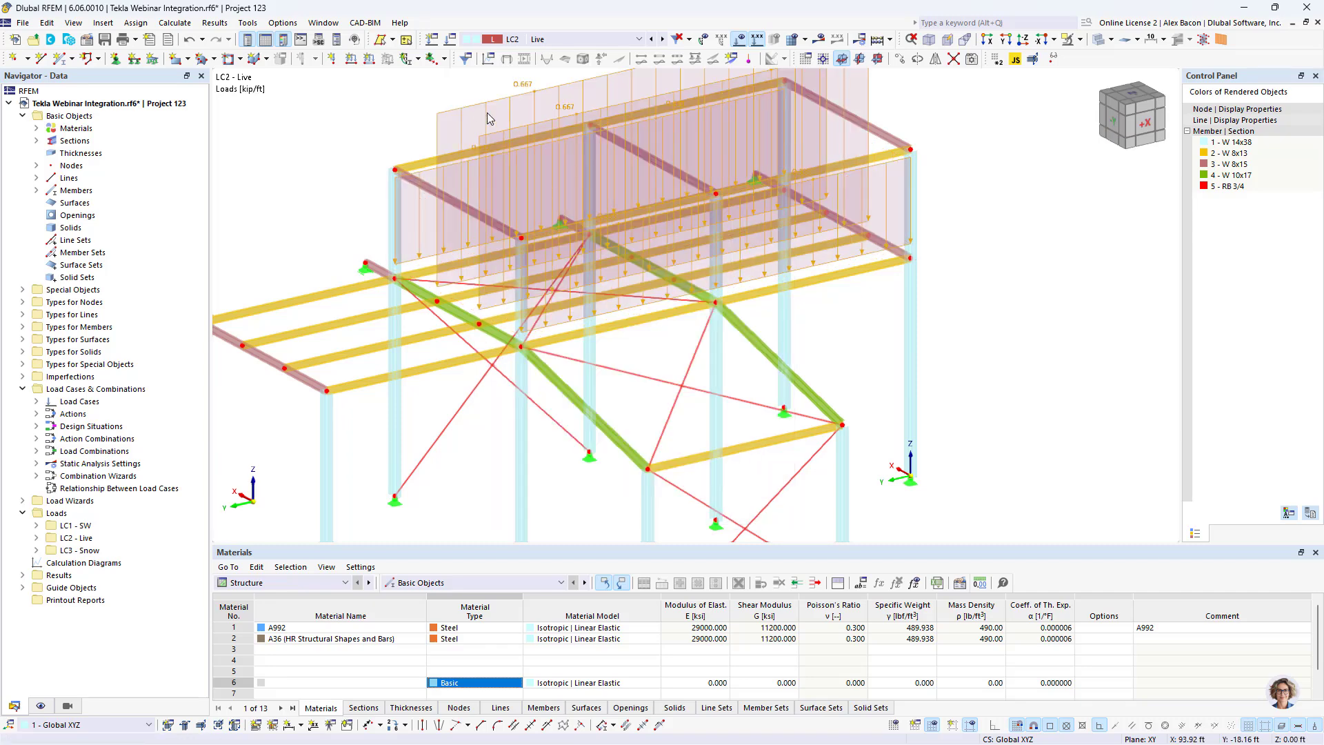
pyautogui.scroll(-2, 476, 138)
pyautogui.rightClick(488, 181)
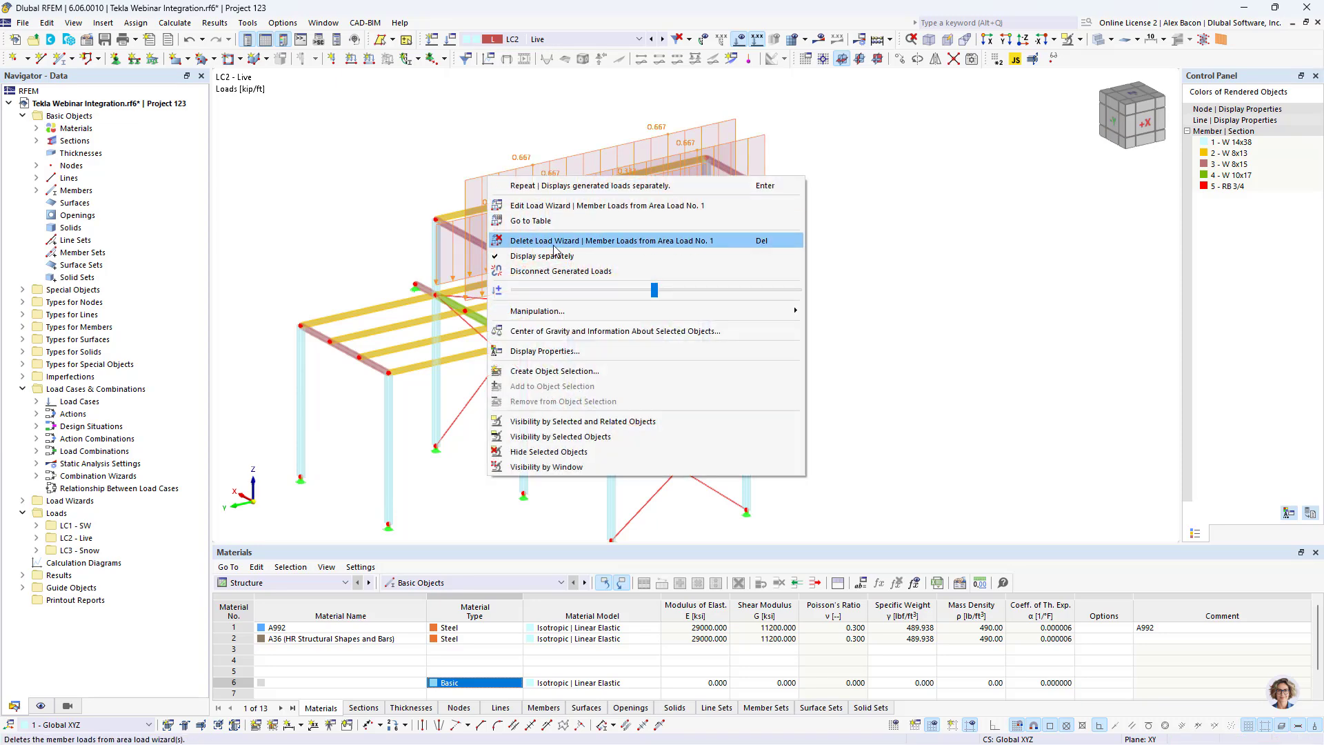
pyautogui.click(512, 190)
pyautogui.rightClick(483, 177)
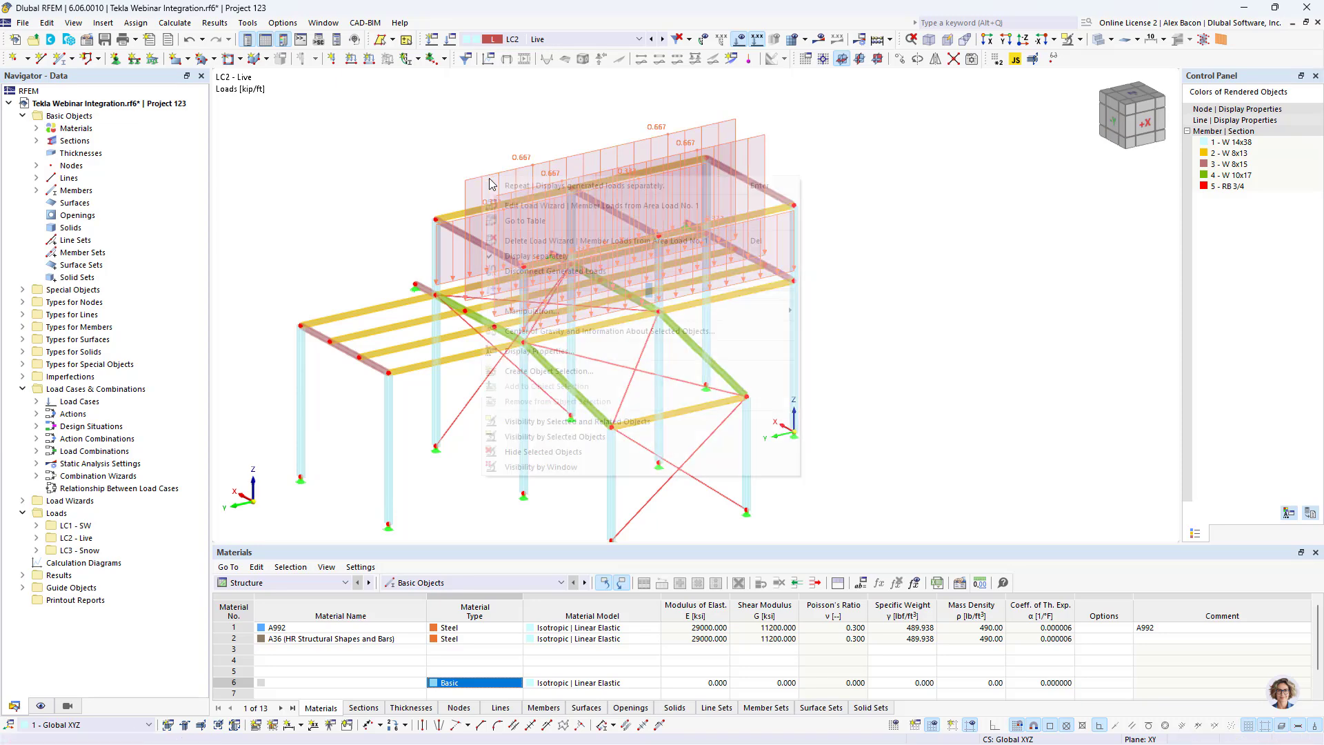
pyautogui.click(531, 276)
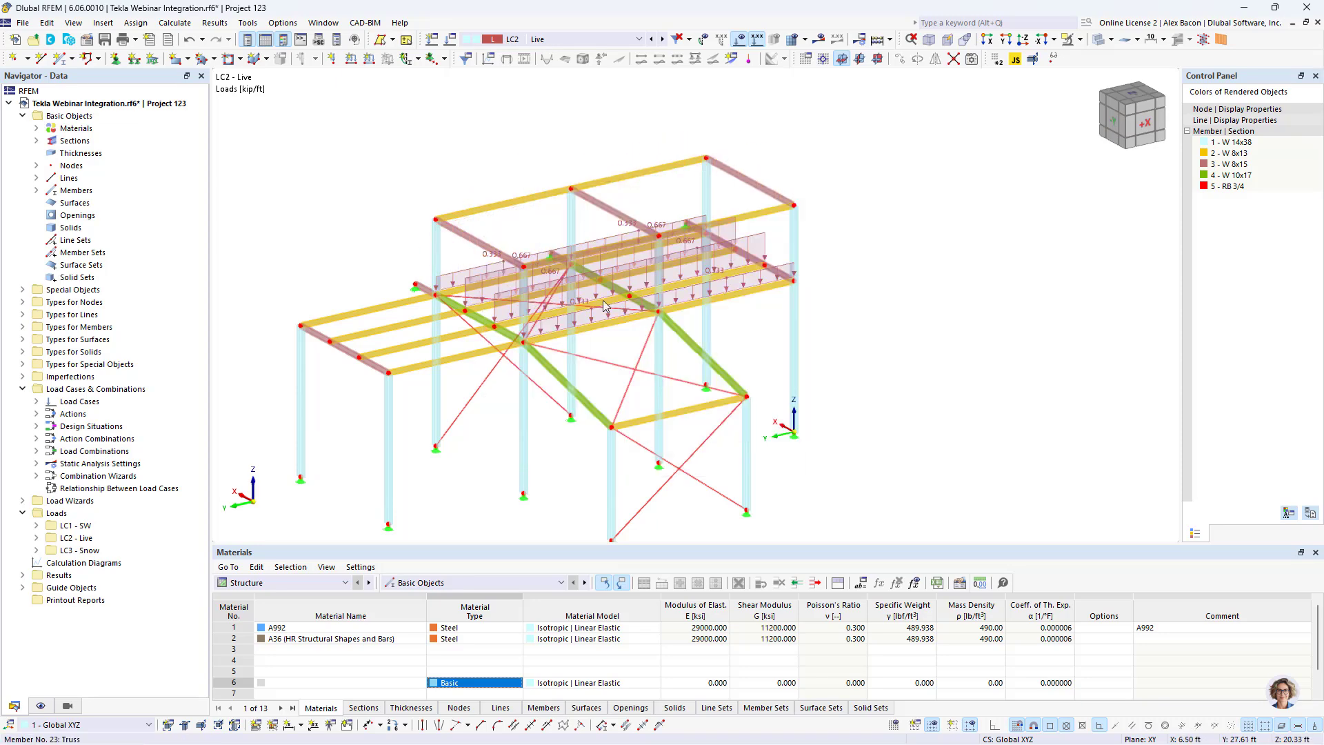
pyautogui.keyDown('ctrl'); pyautogui.moveTo(586, 304); pyautogui.dragTo(621, 310, button='middle'); pyautogui.keyUp('ctrl')
pyautogui.scroll(6, 486, 316)
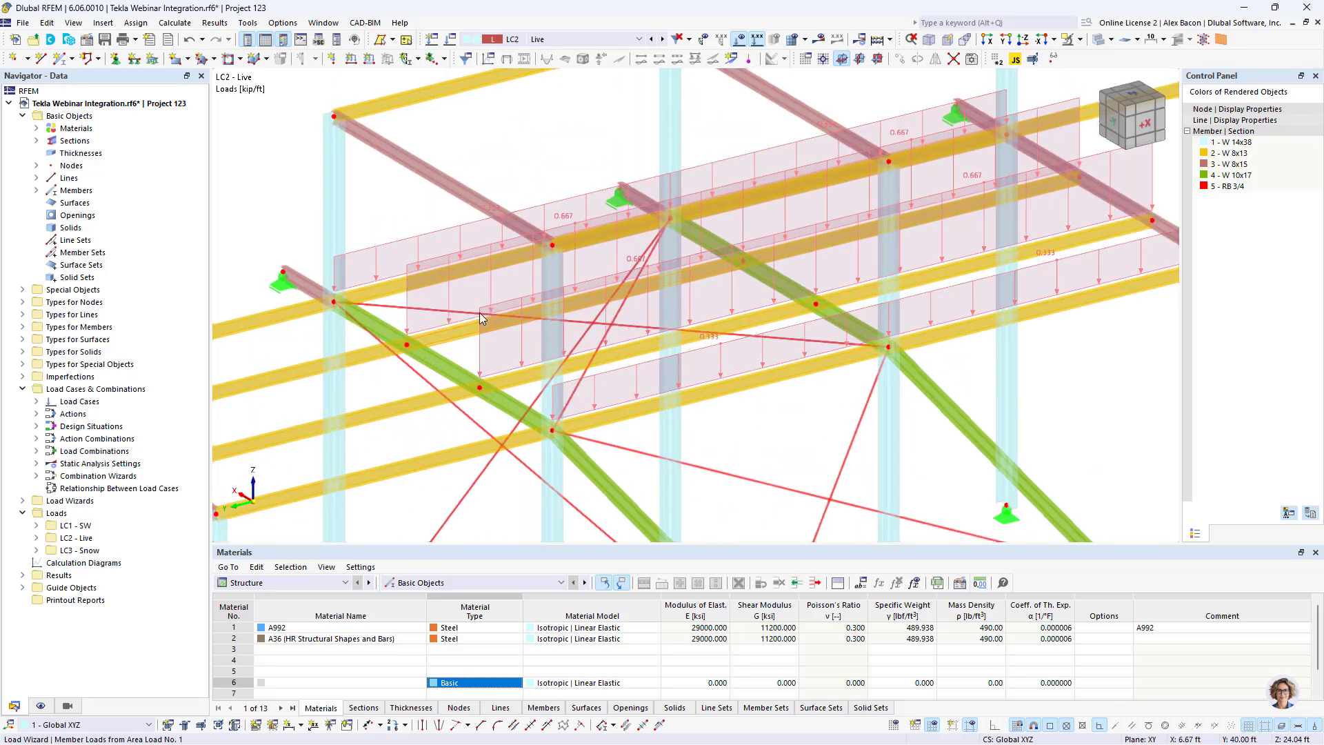
# Turn off the separate display of the generated loads so the area load is drawn instead.
pyautogui.rightClick(479, 312)
pyautogui.click(565, 404)
pyautogui.scroll(-3, 565, 403)
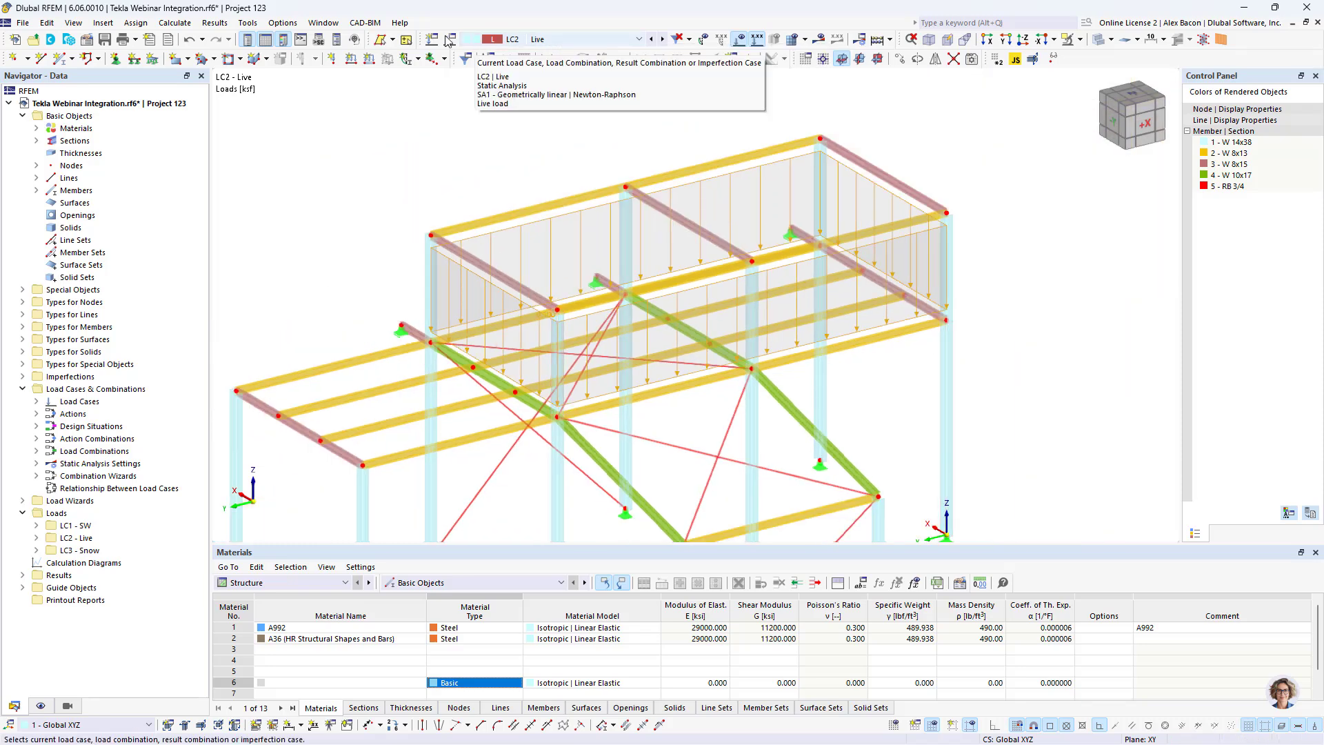
# Make LC3 Snow the current load case and start a new Snow Load wizard.
pyautogui.click(660, 40)
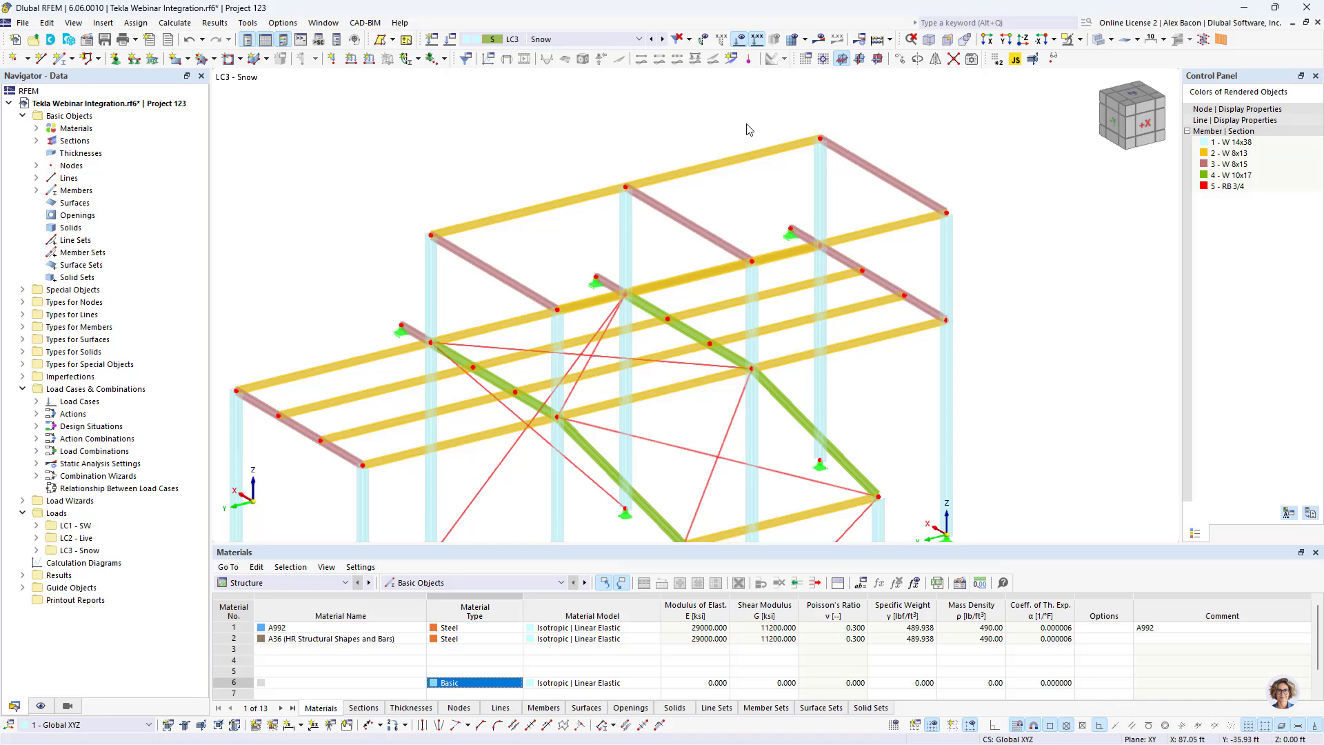
pyautogui.click(25, 501)
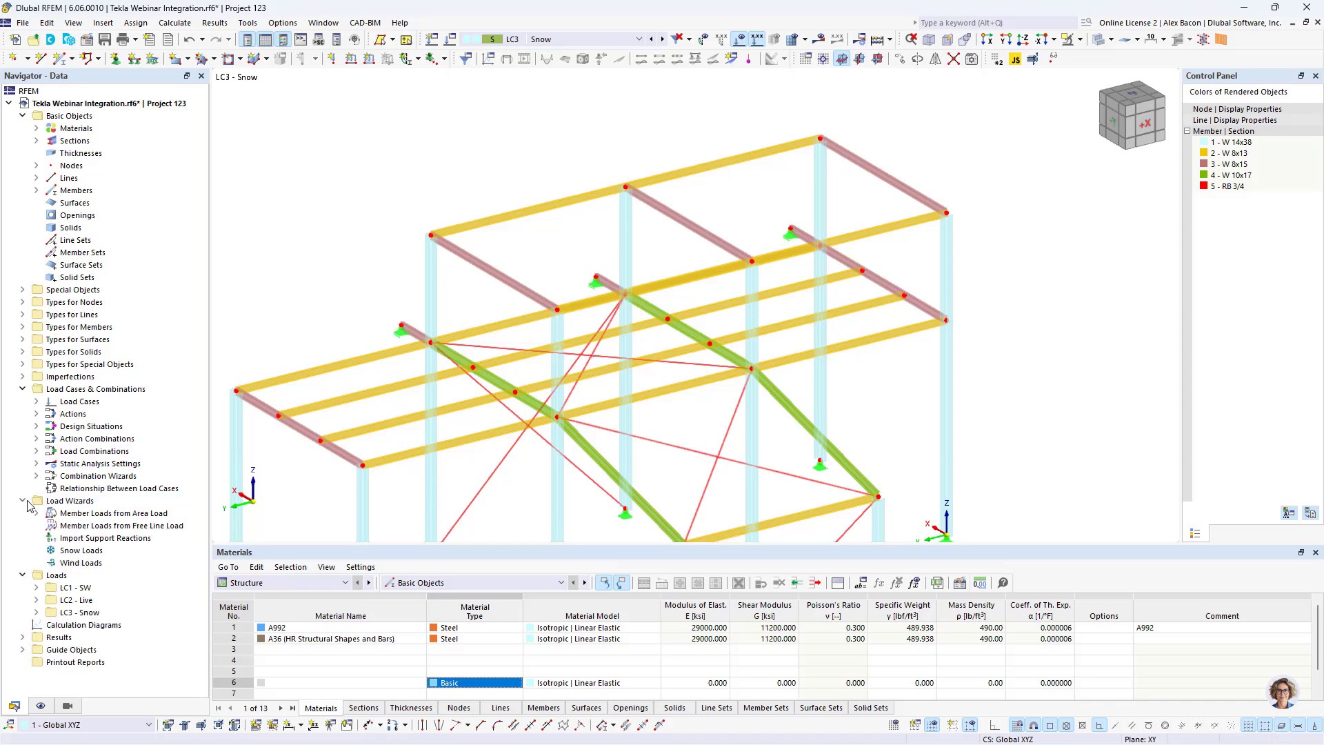
pyautogui.rightClick(110, 566)
pyautogui.click(82, 551)
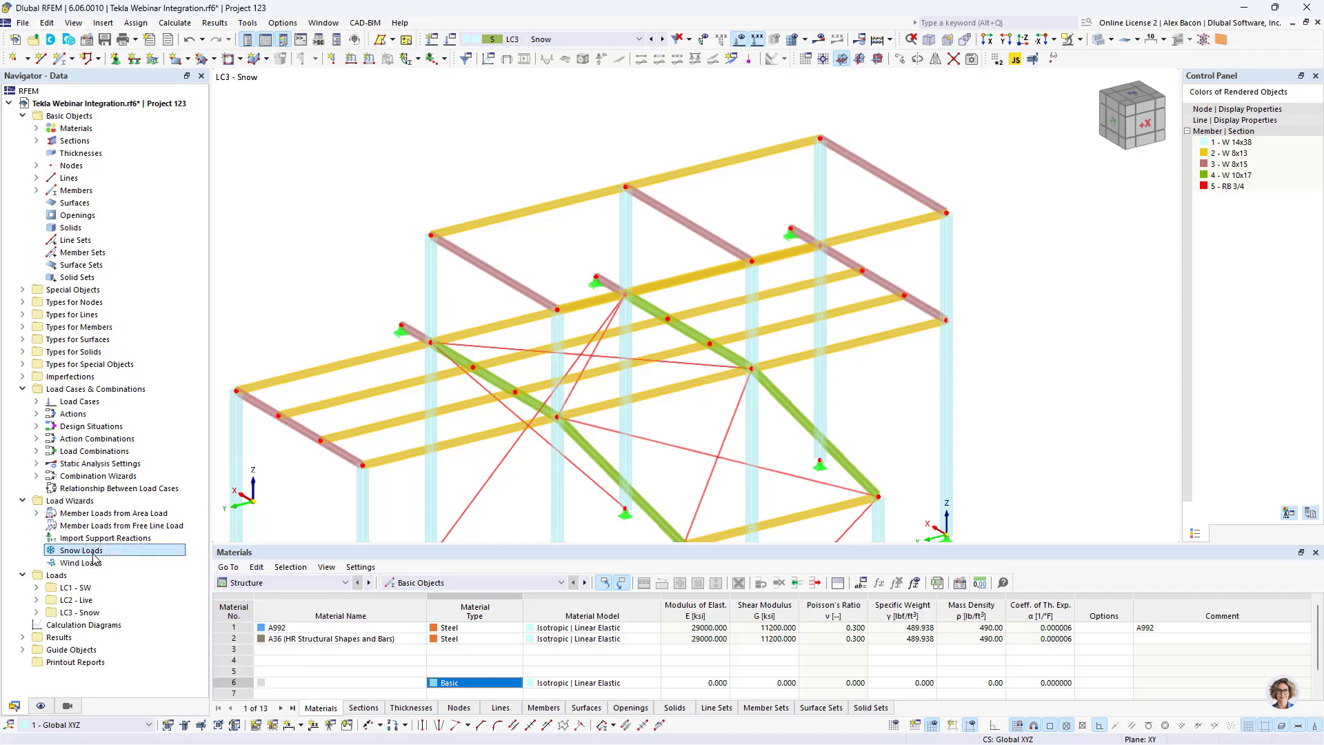
pyautogui.rightClick(81, 551)
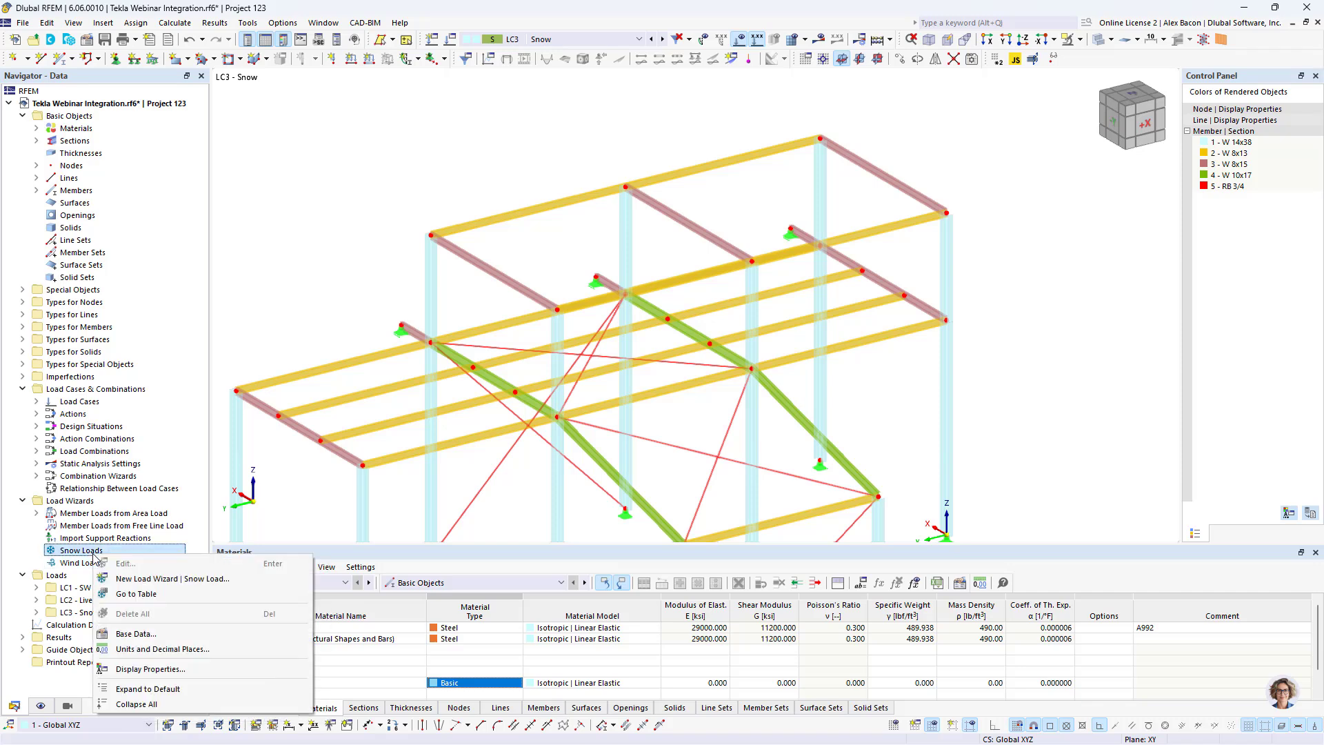
pyautogui.click(142, 579)
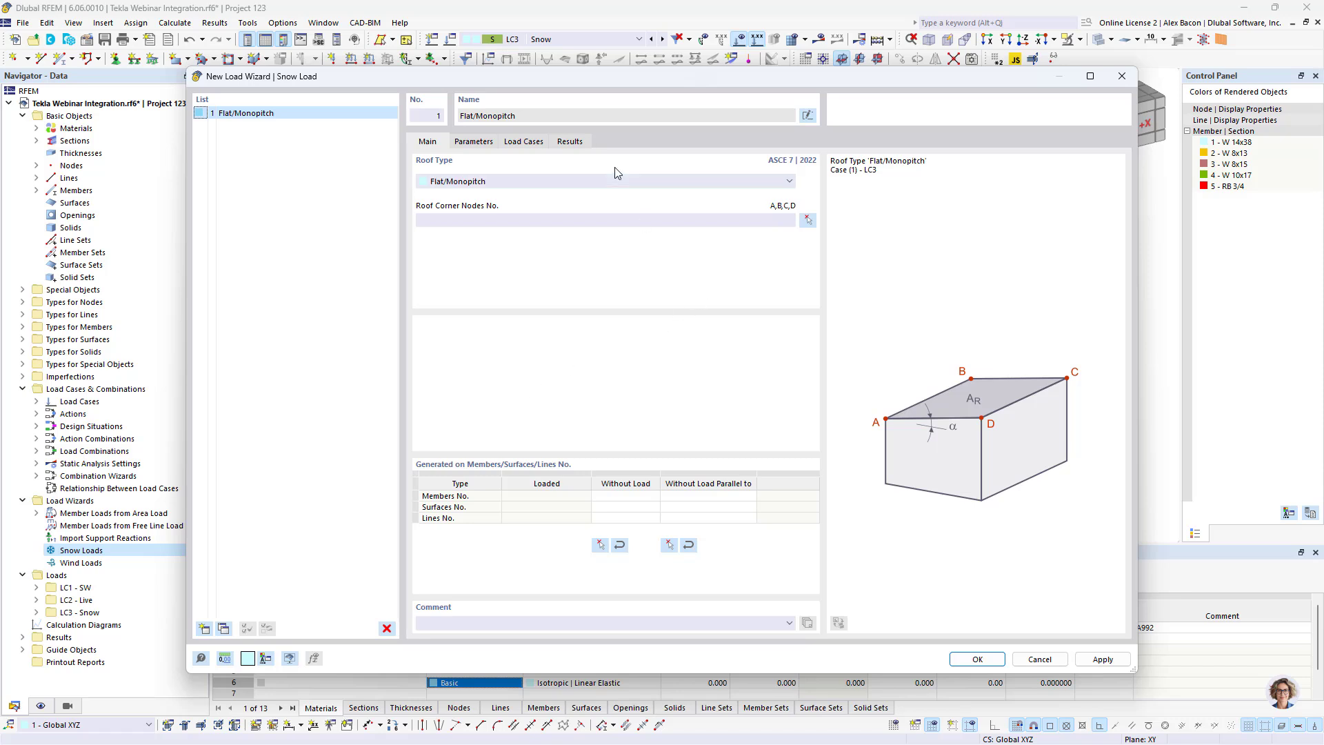
# Choose the Flat/Monopitch roof type and name the snow load Roof 1.
pyautogui.click(477, 183)
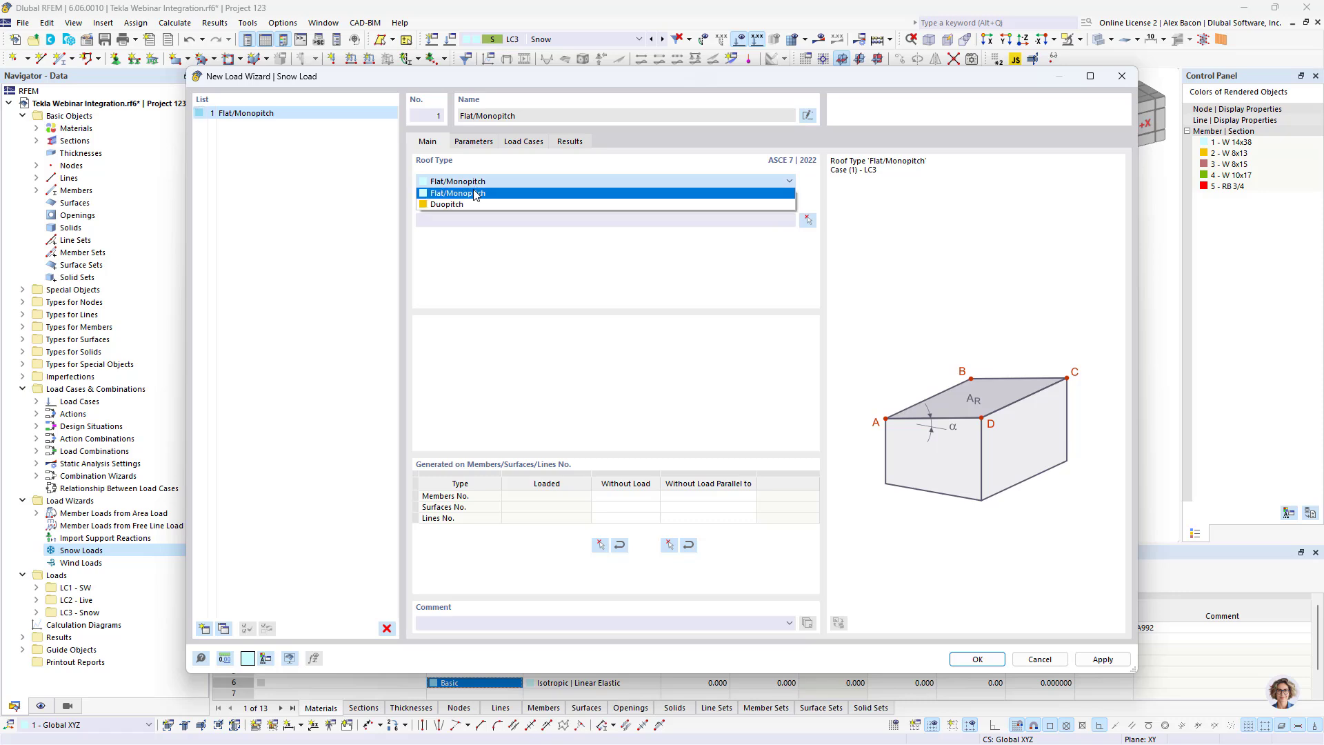
pyautogui.click(476, 194)
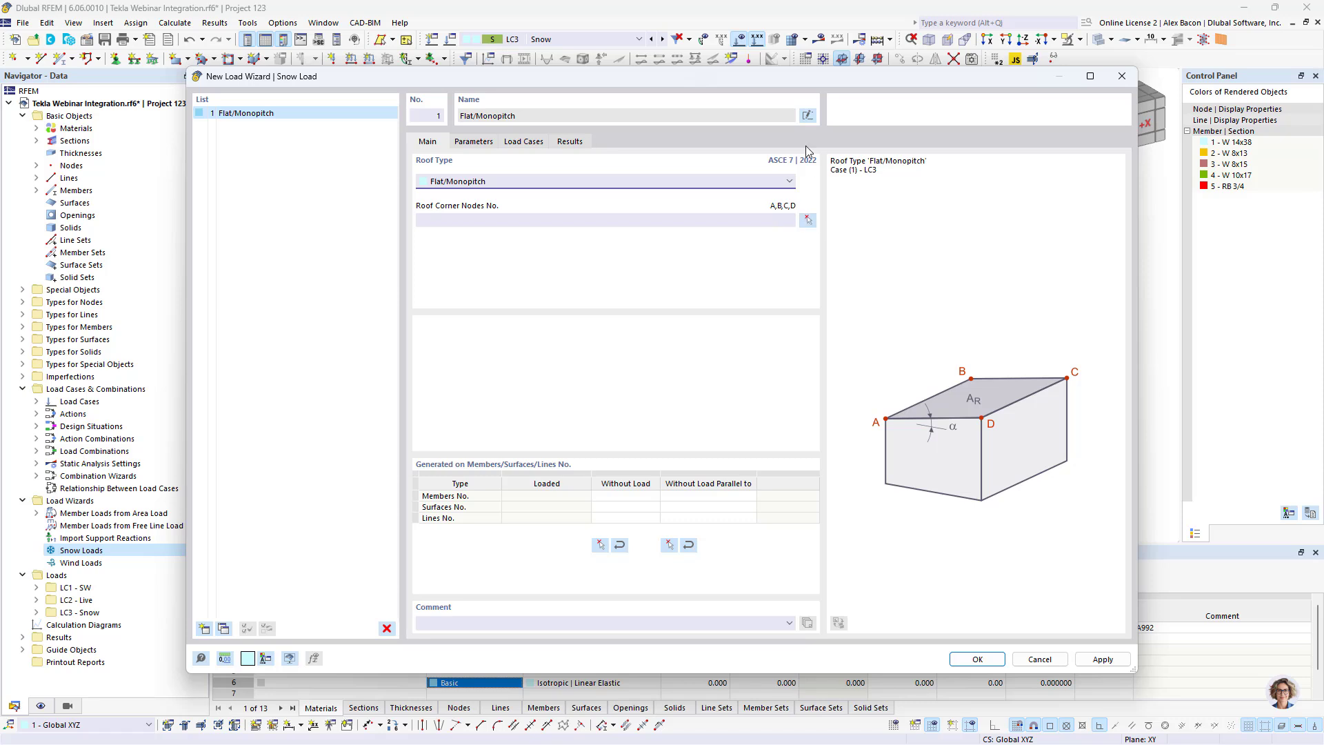
pyautogui.click(806, 115)
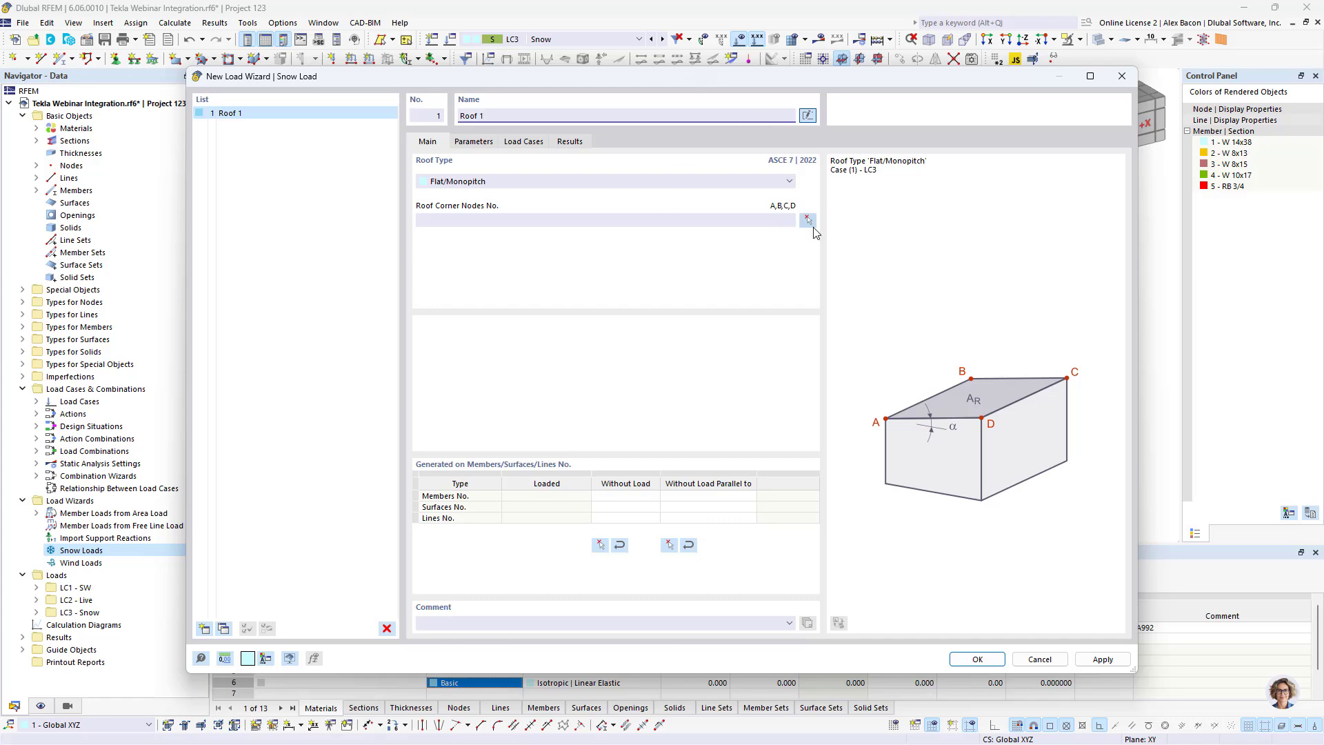
# Assign nodes 12, 10, 2 and 4 as the roof corners for the snow load.
pyautogui.click(809, 221)
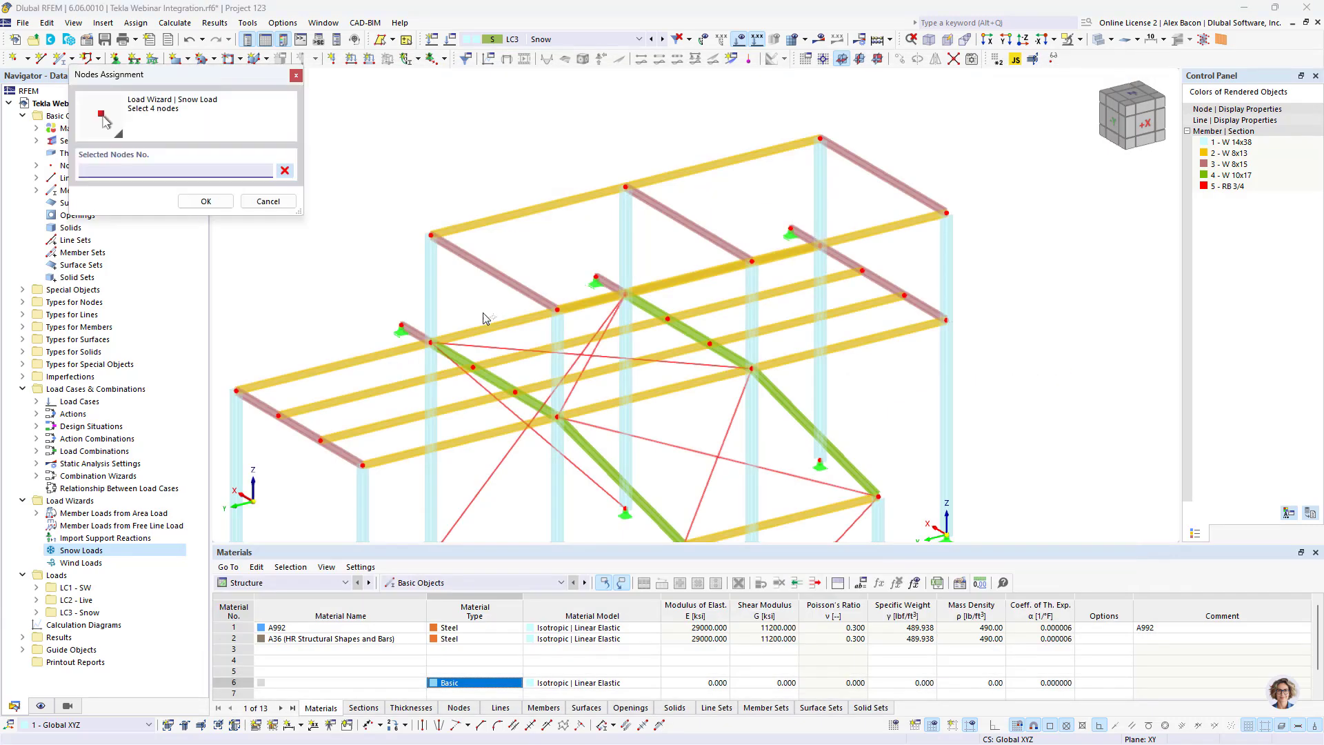
pyautogui.click(436, 345)
pyautogui.click(559, 417)
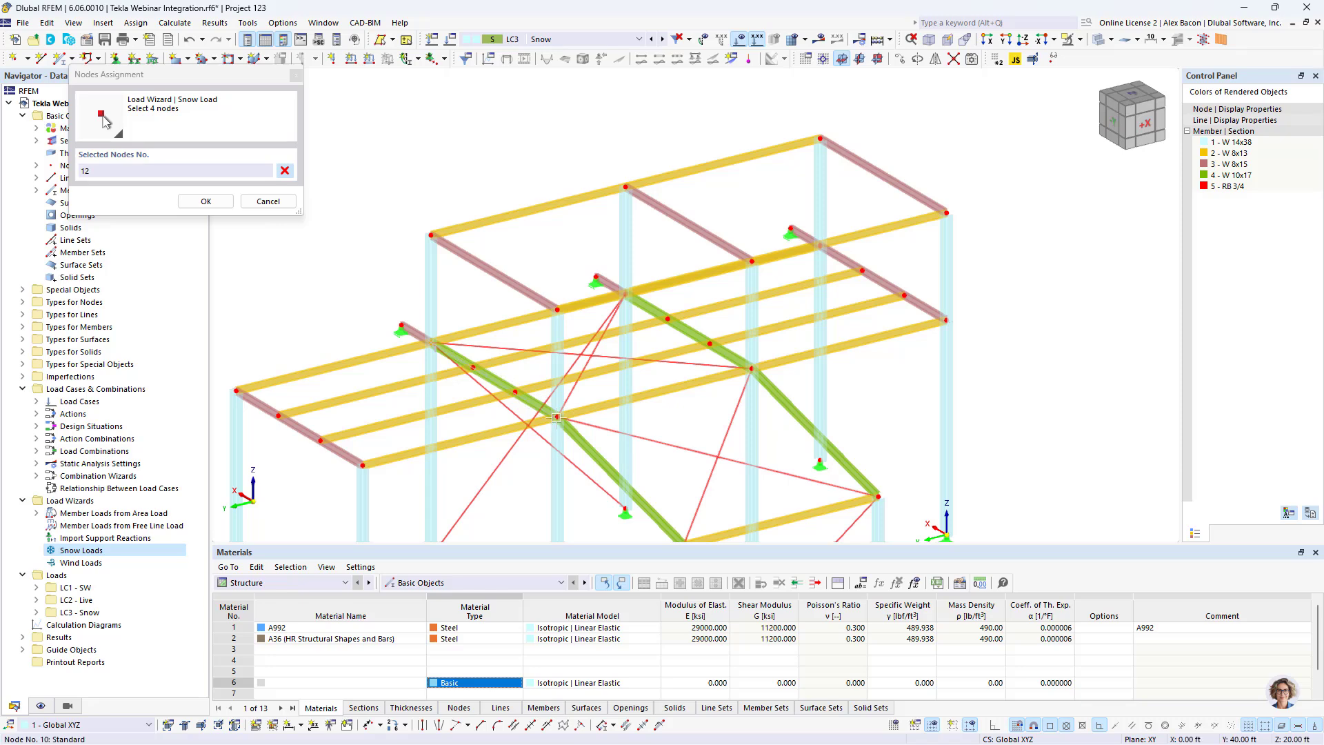
pyautogui.click(946, 320)
pyautogui.click(862, 271)
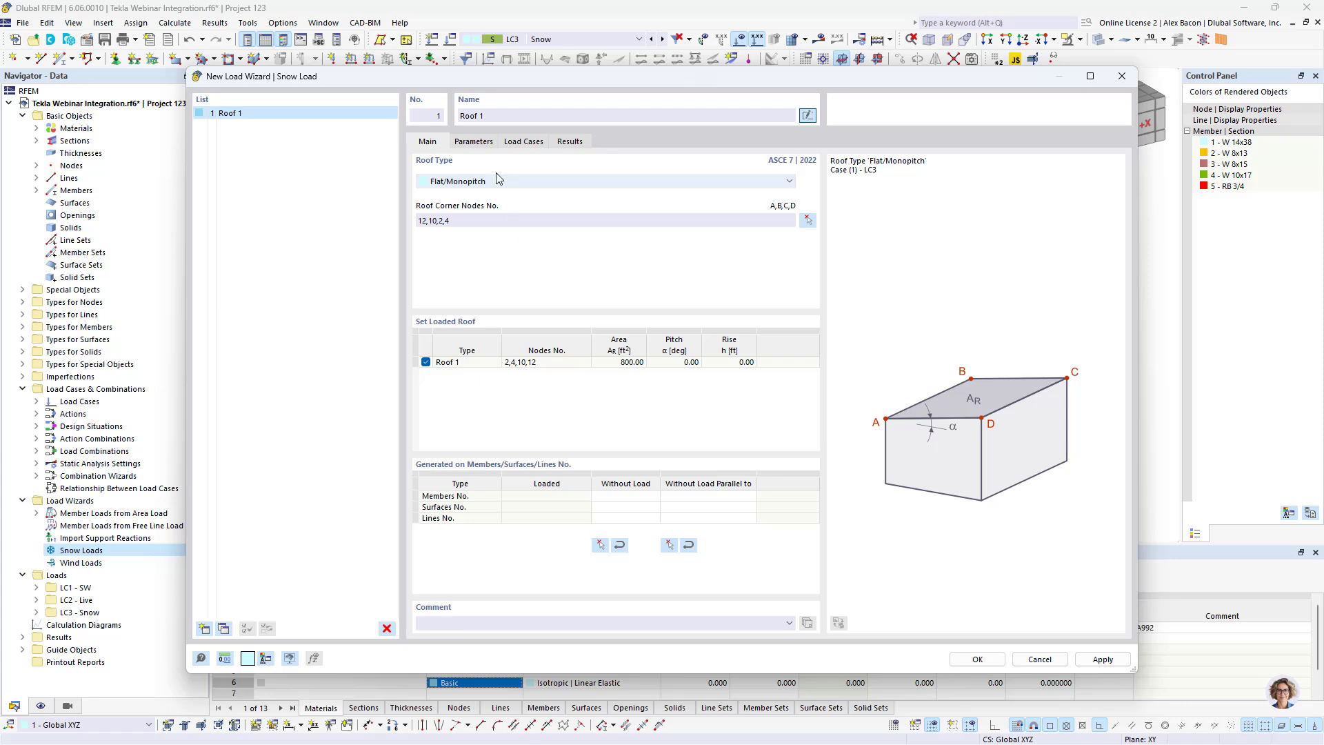
# In the snow load parameters, switch the definition type to User-defined and back to Map and parameters.
pyautogui.click(471, 142)
pyautogui.click(428, 142)
pyautogui.click(480, 141)
pyautogui.click(690, 203)
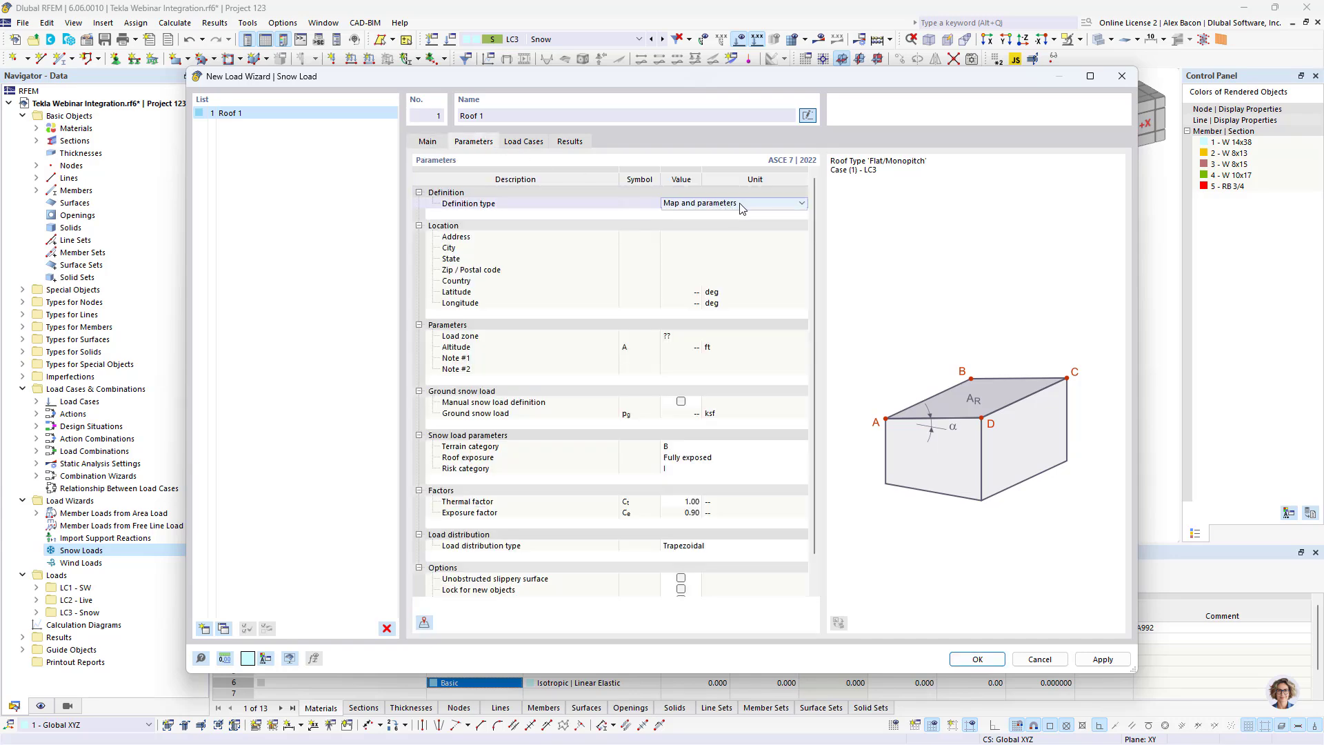
pyautogui.click(738, 205)
pyautogui.click(724, 220)
pyautogui.click(724, 203)
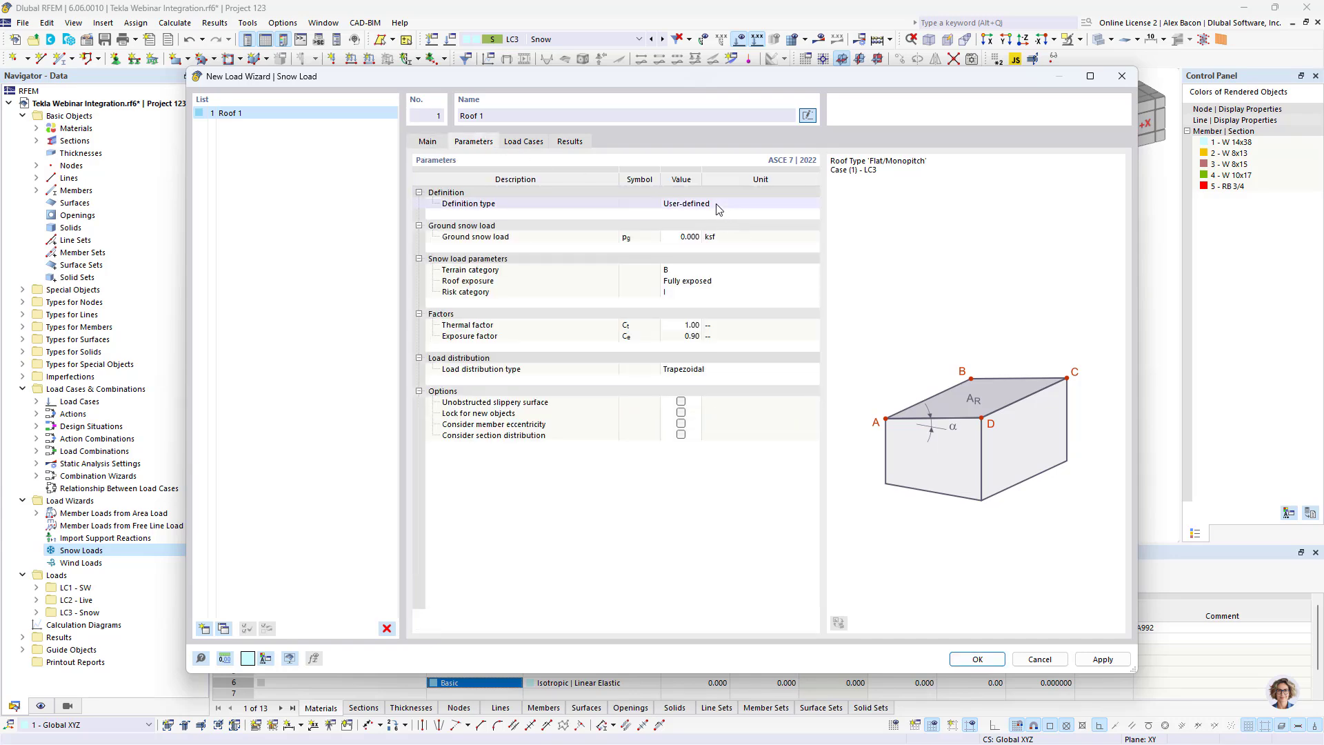
pyautogui.click(724, 203)
pyautogui.click(724, 213)
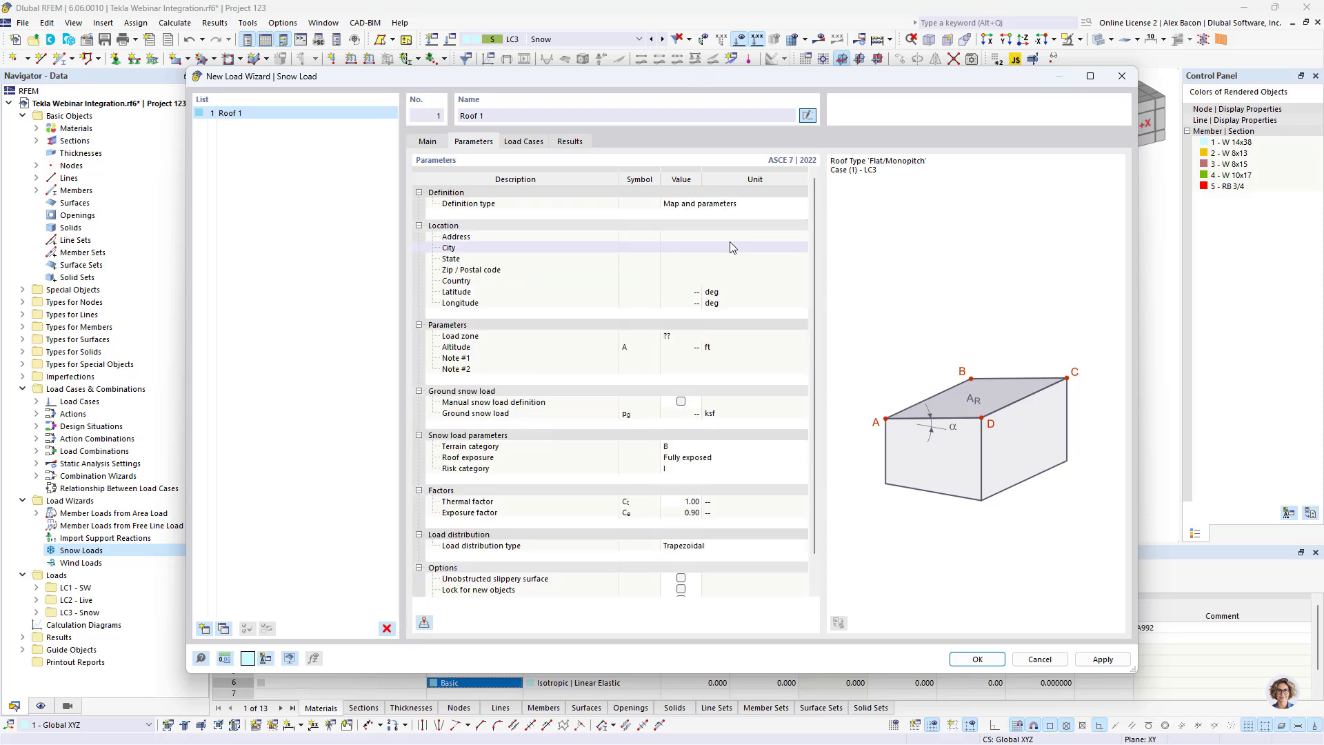
# Open the snow load map and set the project location to Philadelphia, PA, USA.
pyautogui.click(425, 625)
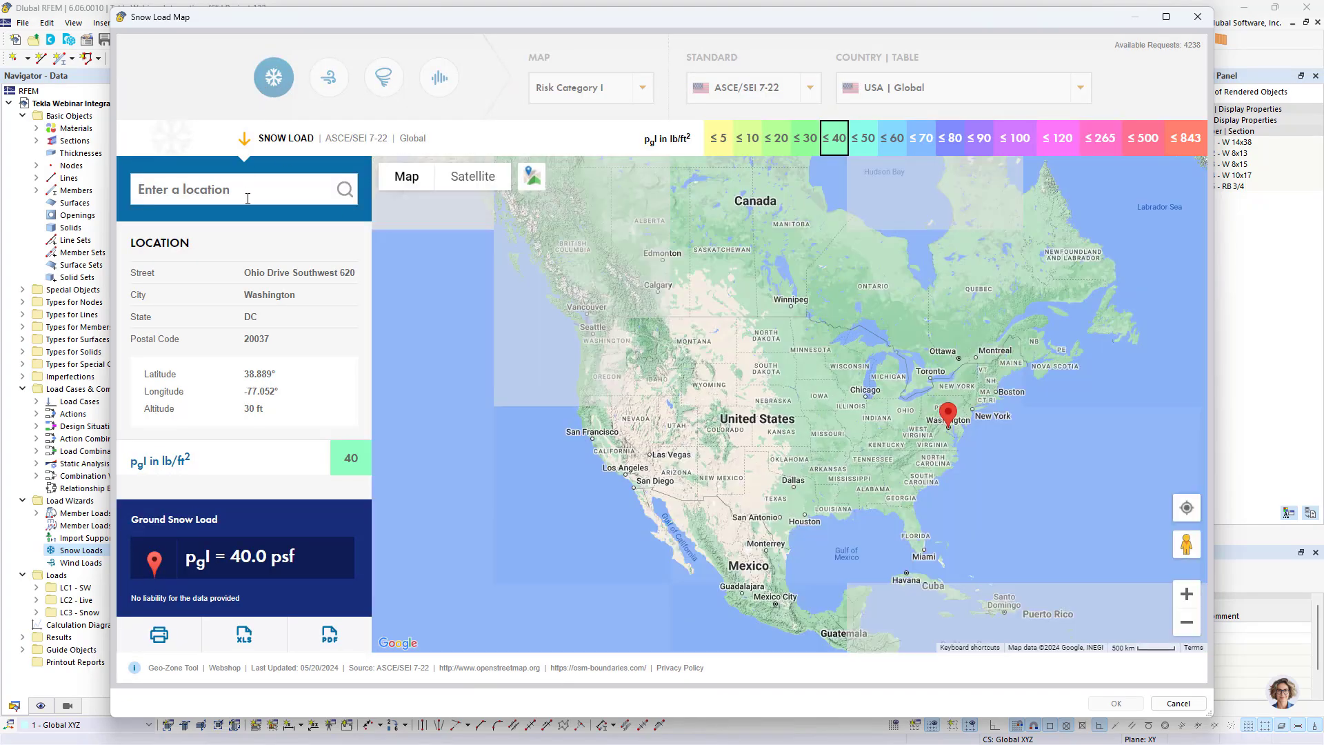
pyautogui.click(250, 191)
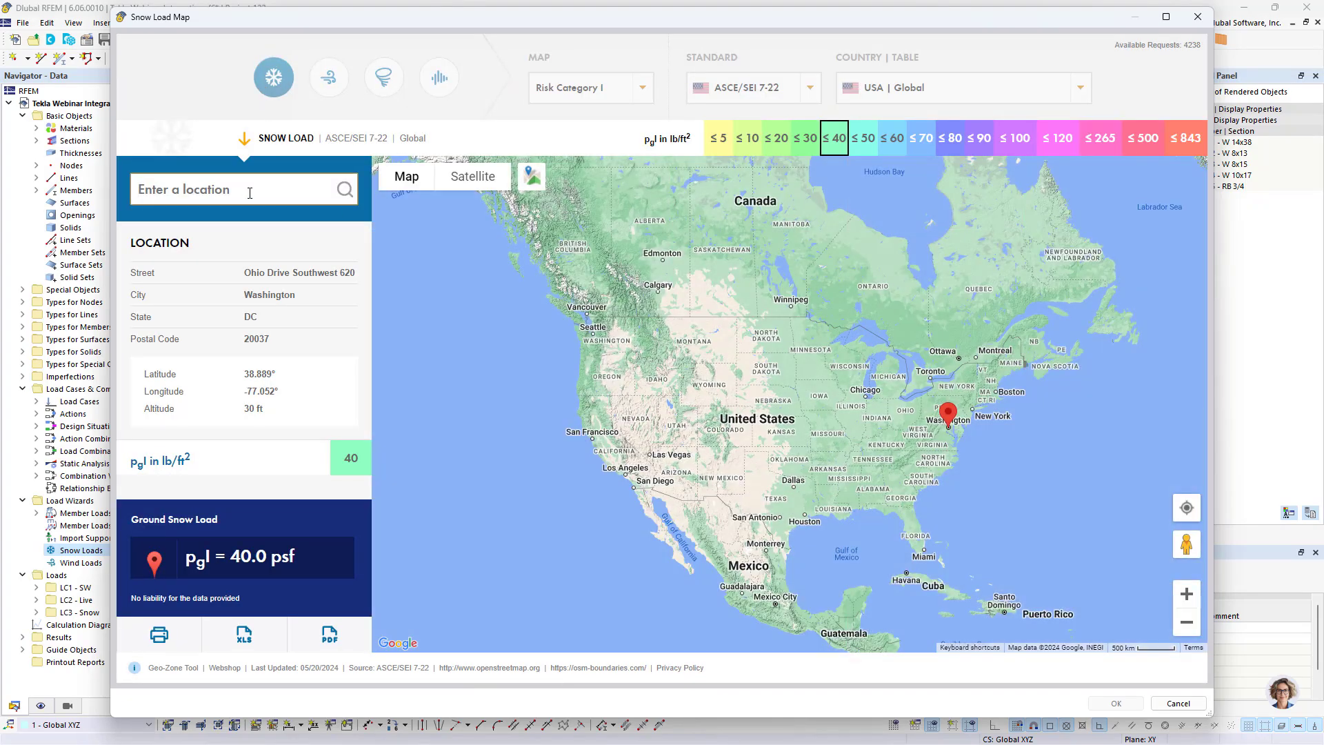
pyautogui.write('Philadelphia')
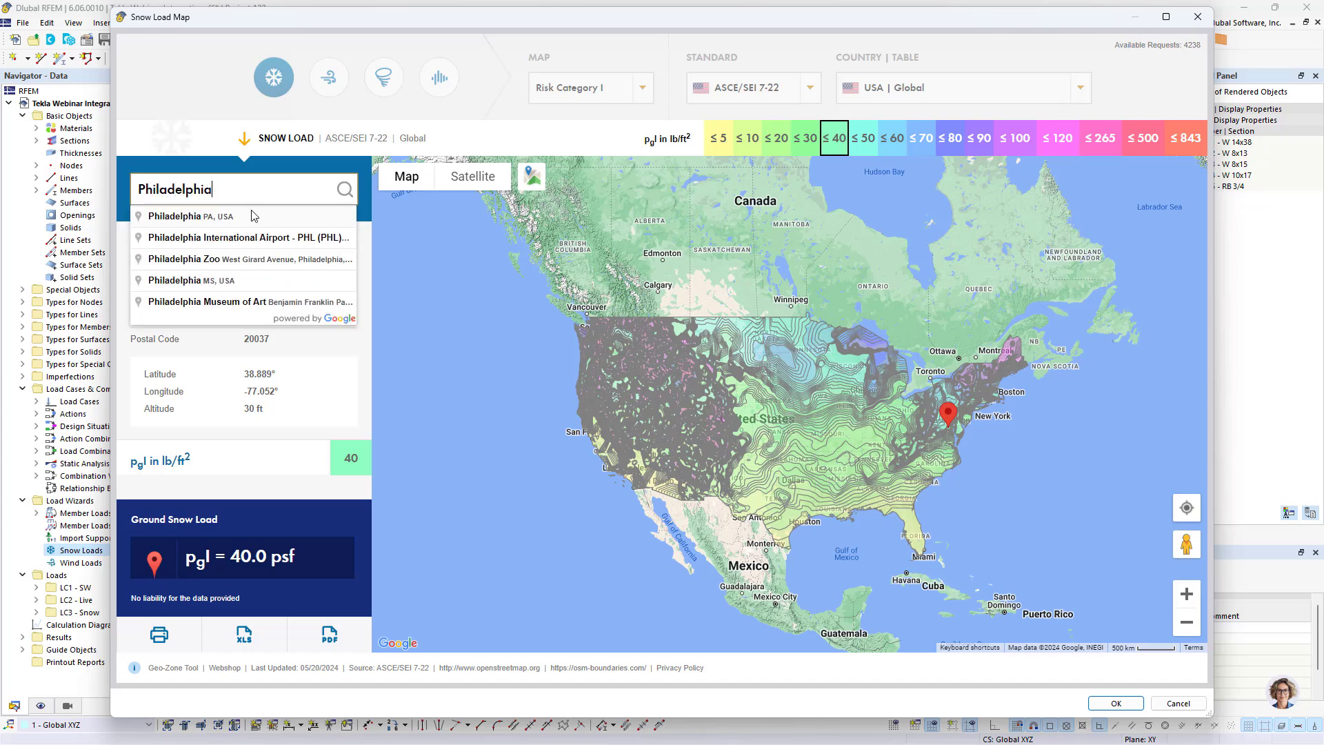
pyautogui.click(253, 216)
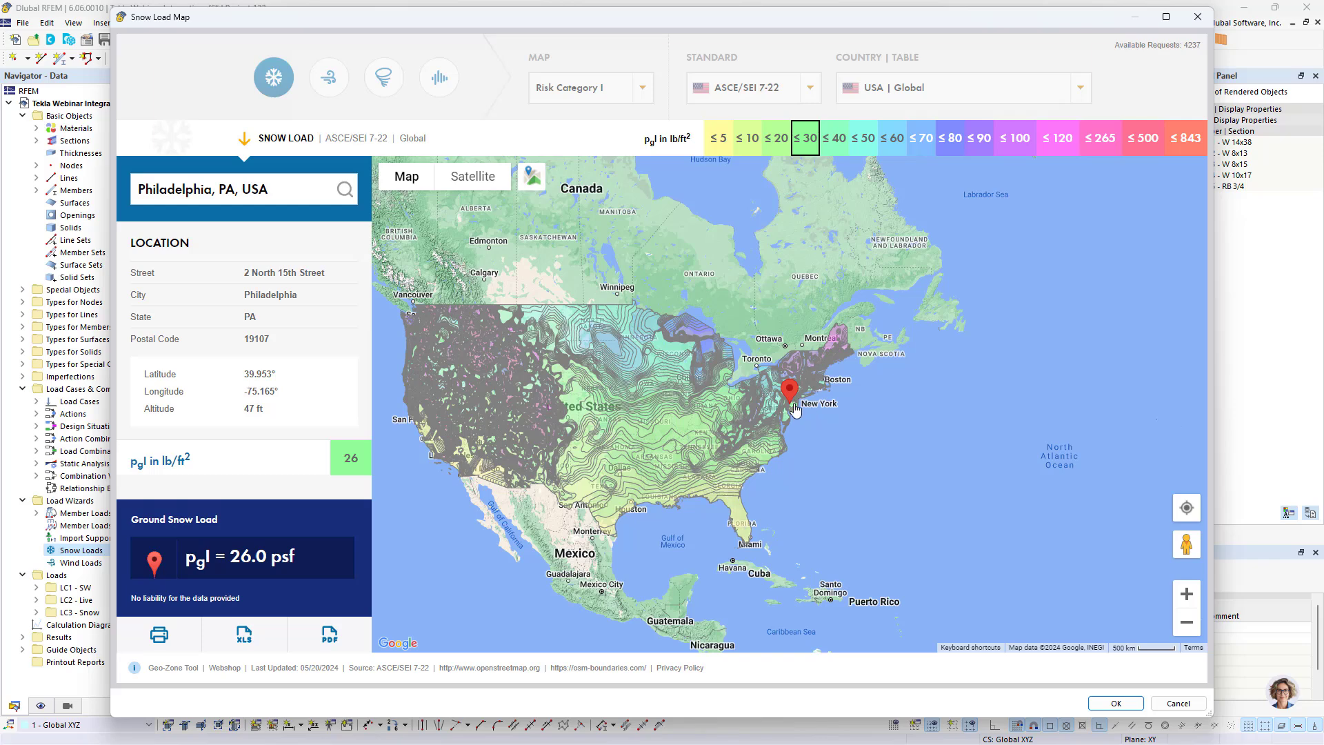
# Check the ground snow load given for Philadelphia on the snow load map and accept the location data for Roof 1.
pyautogui.scroll(2, 793, 407)
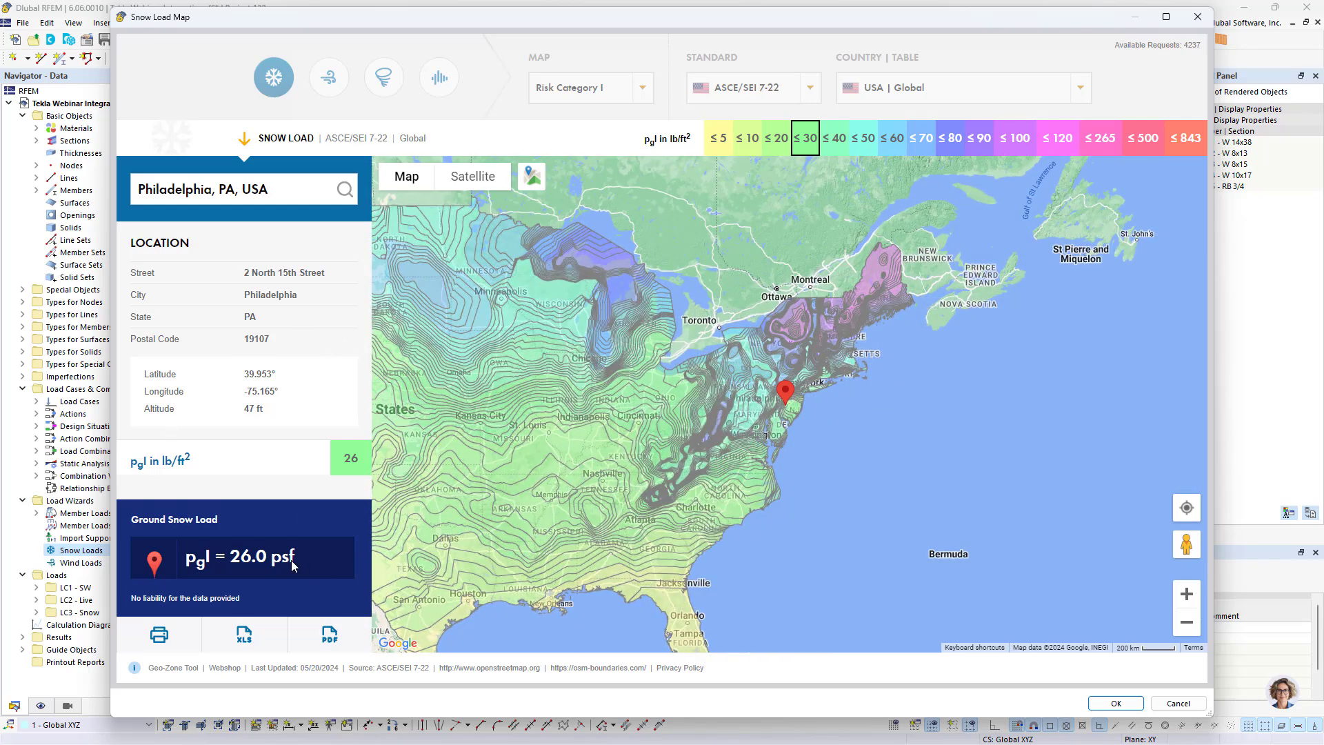
pyautogui.moveTo(295, 562); pyautogui.dragTo(174, 574)
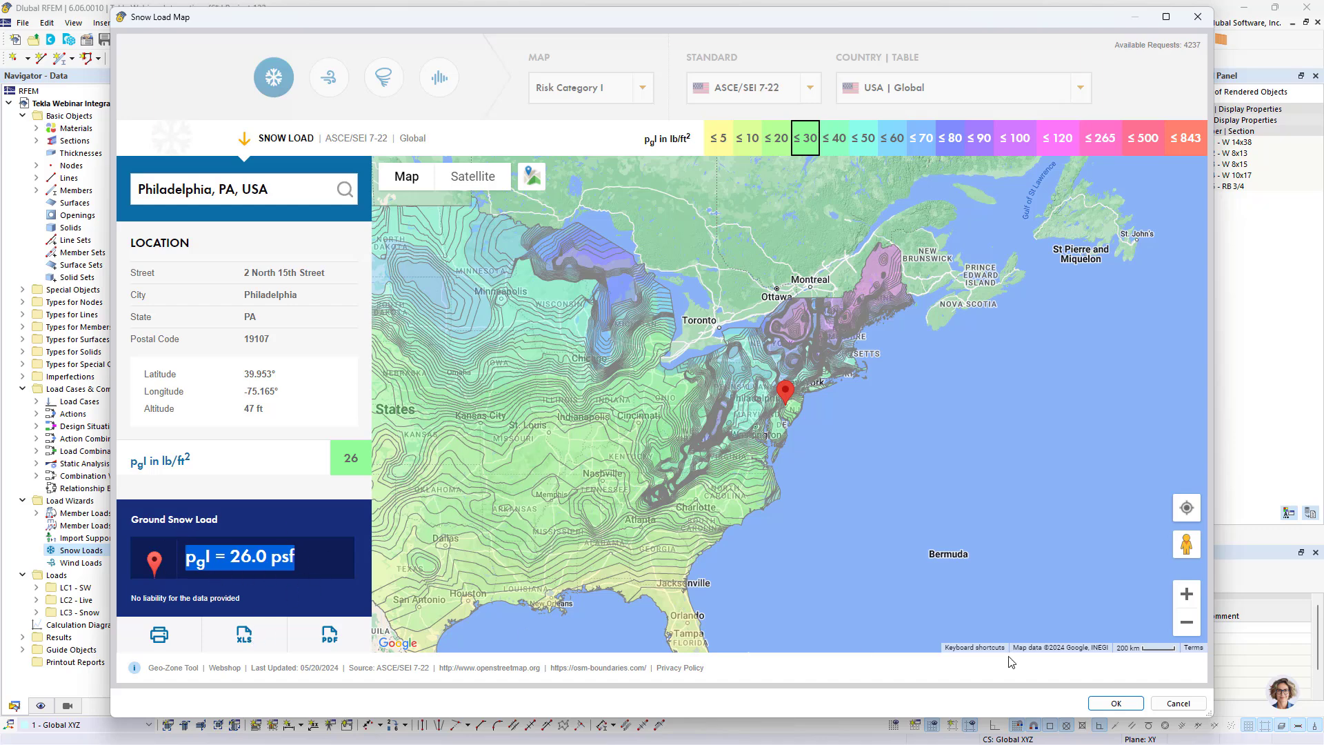
pyautogui.click(1116, 703)
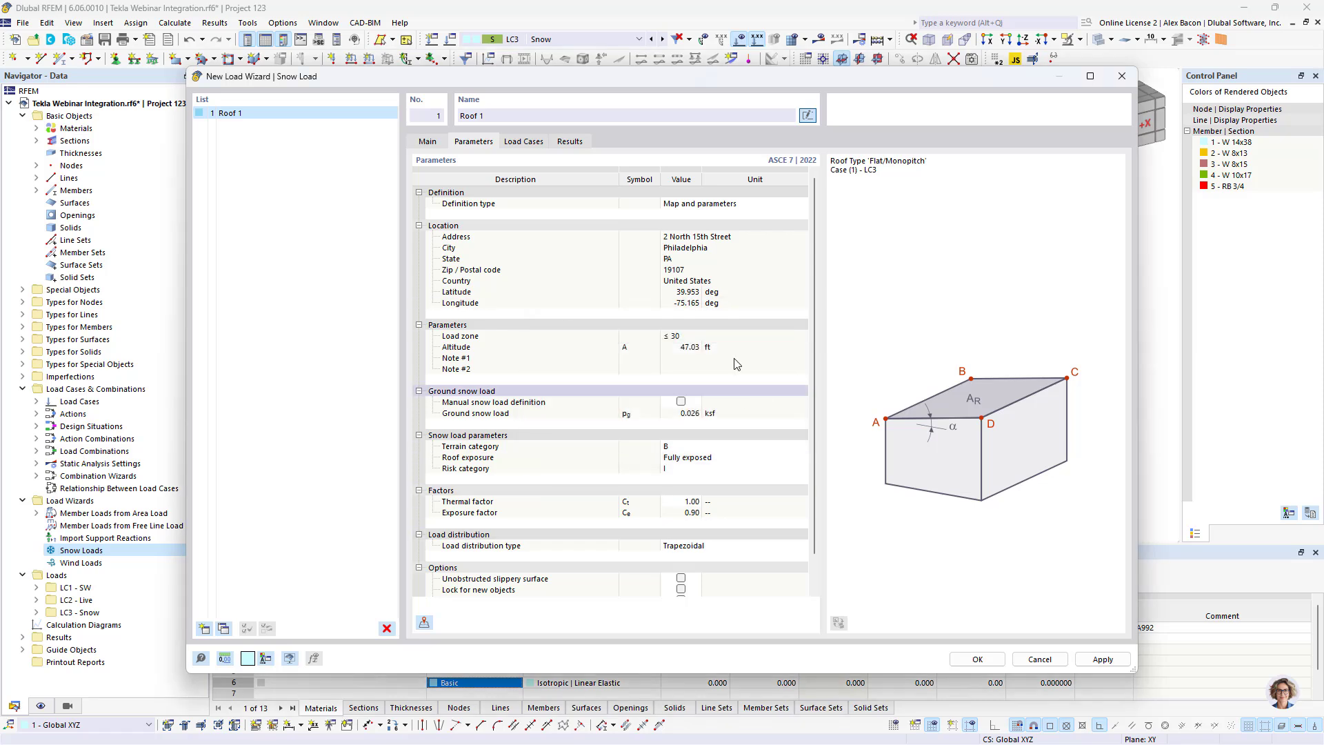
# Review the parameters, load cases and generated snow load results of the Roof 1 wizard.
pyautogui.scroll(-2, 612, 461)
pyautogui.scroll(2, 612, 461)
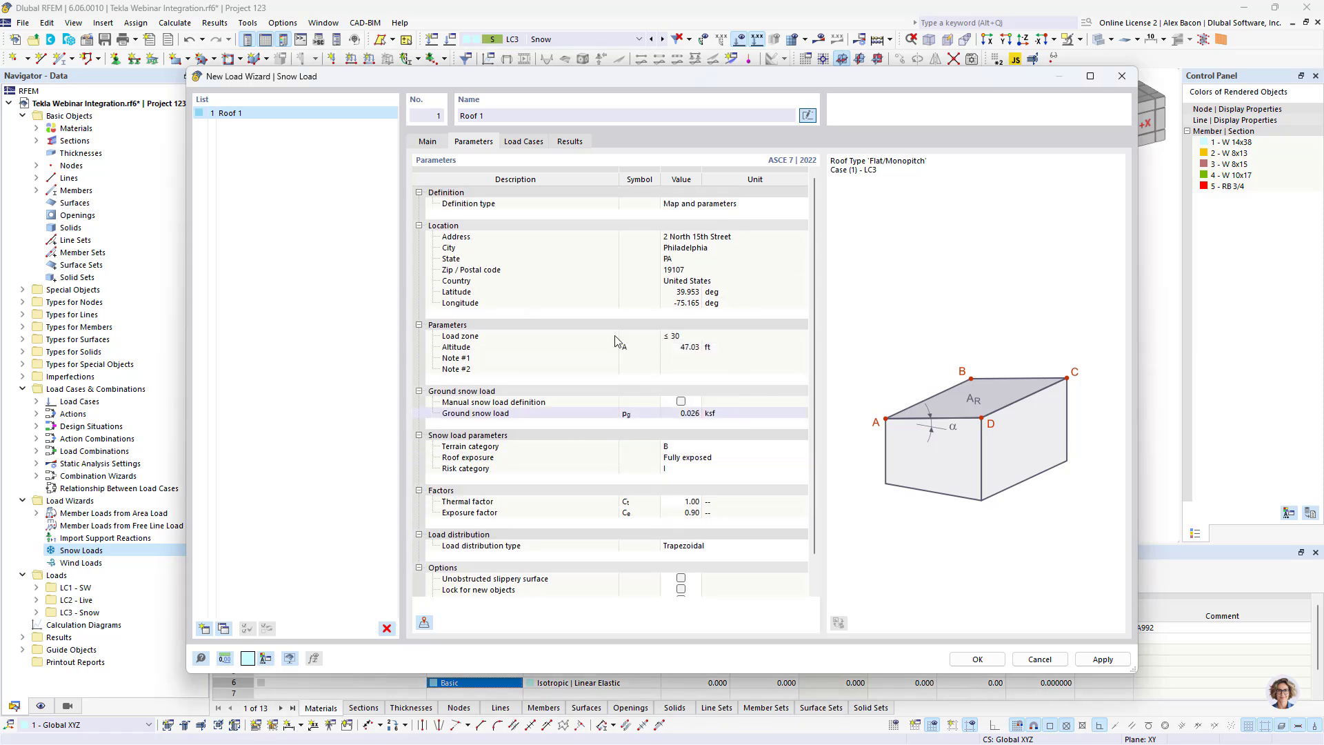
pyautogui.click(534, 145)
pyautogui.click(569, 143)
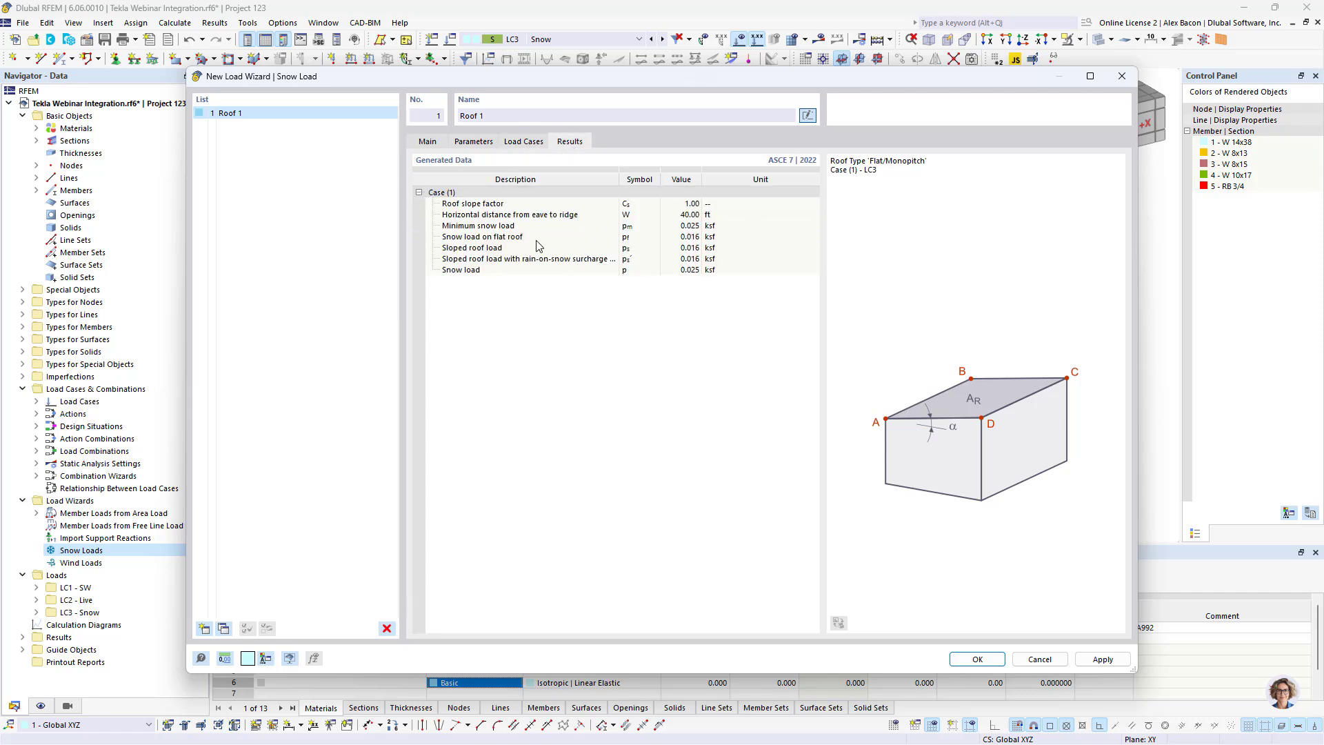
# Duplicate the Roof 1 snow load twice and name the copies Roof 2 and Roof 3.
pyautogui.click(427, 141)
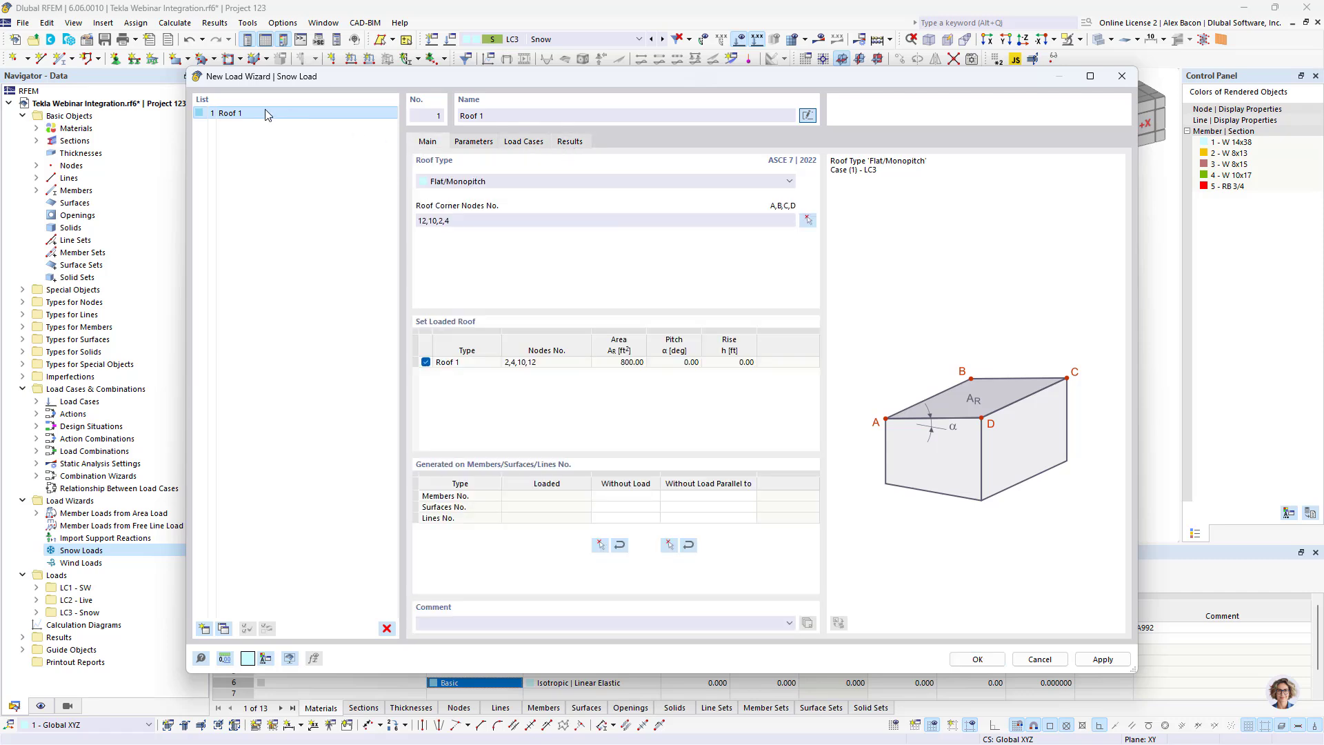
pyautogui.click(224, 628)
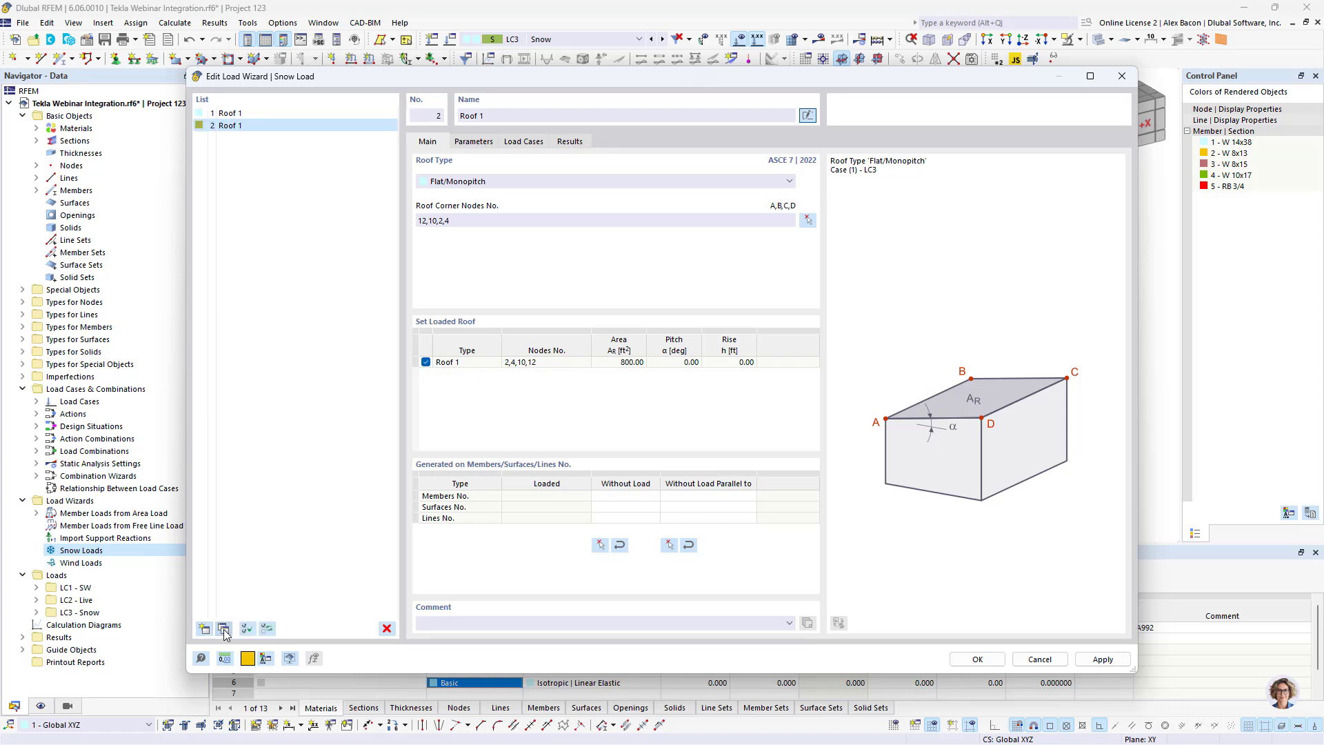
pyautogui.click(224, 628)
pyautogui.click(233, 127)
pyautogui.click(498, 114)
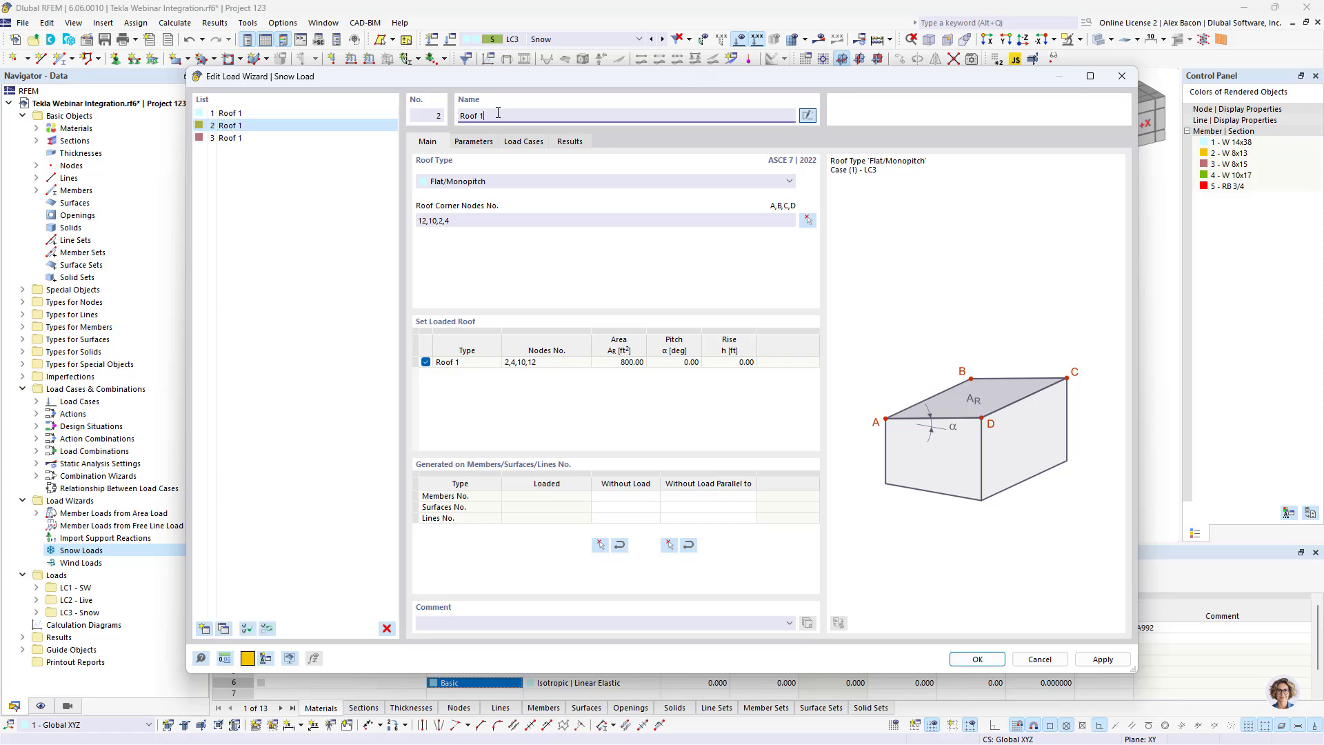
pyautogui.click(248, 138)
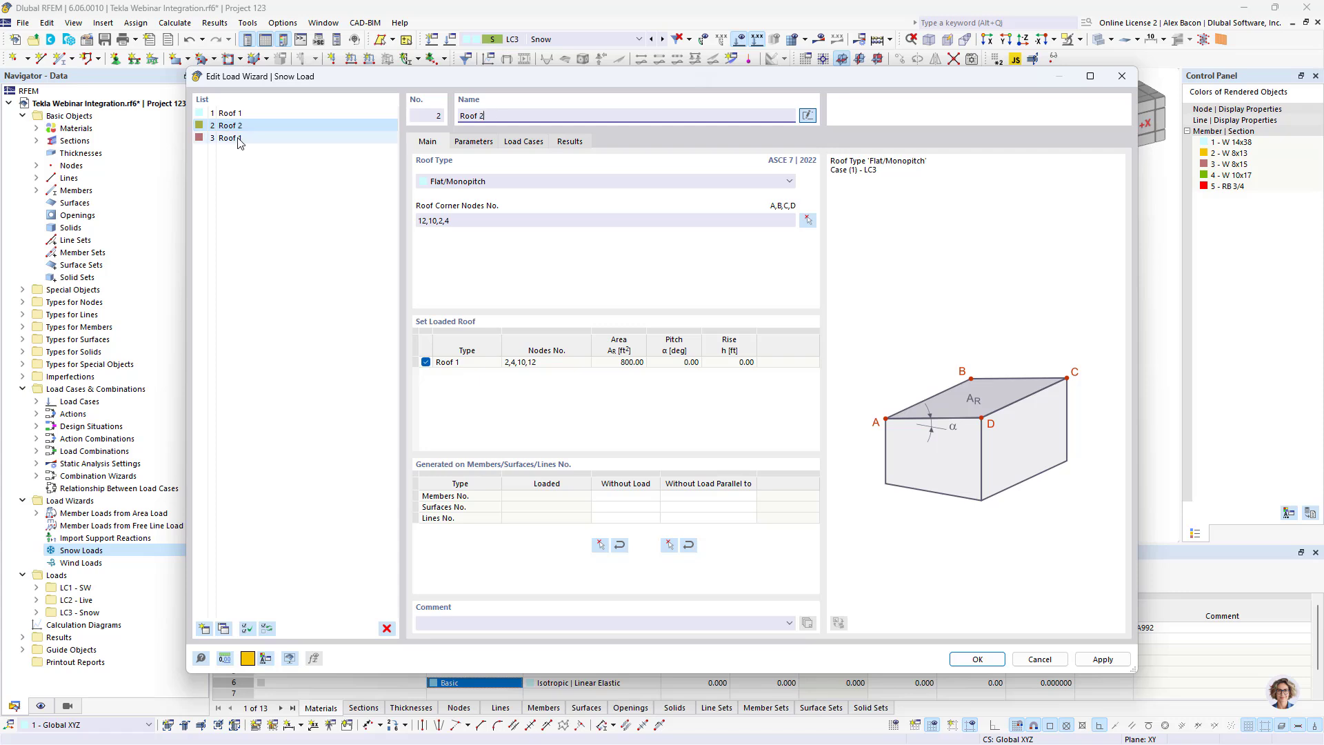
pyautogui.click(525, 116)
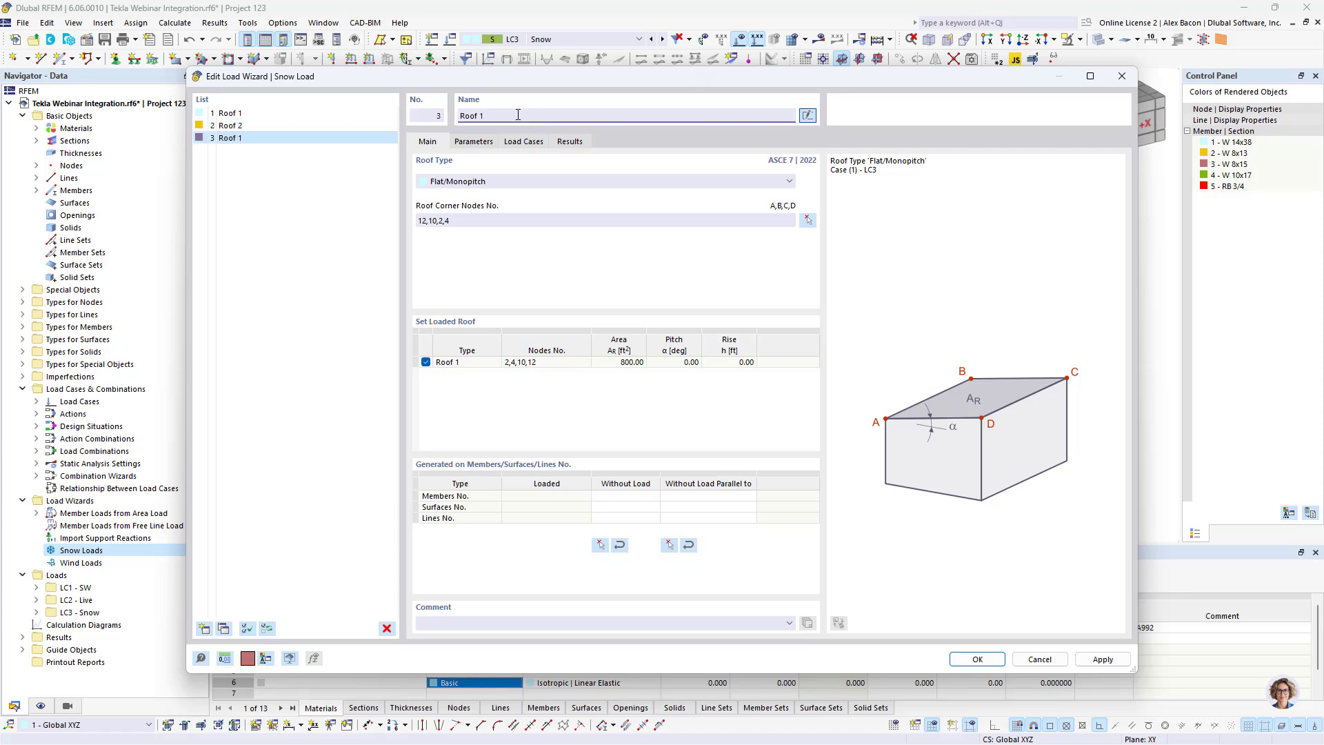
# Reassign the Roof 2 snow load to corner nodes 14, 16, 12 and 10.
pyautogui.click(247, 127)
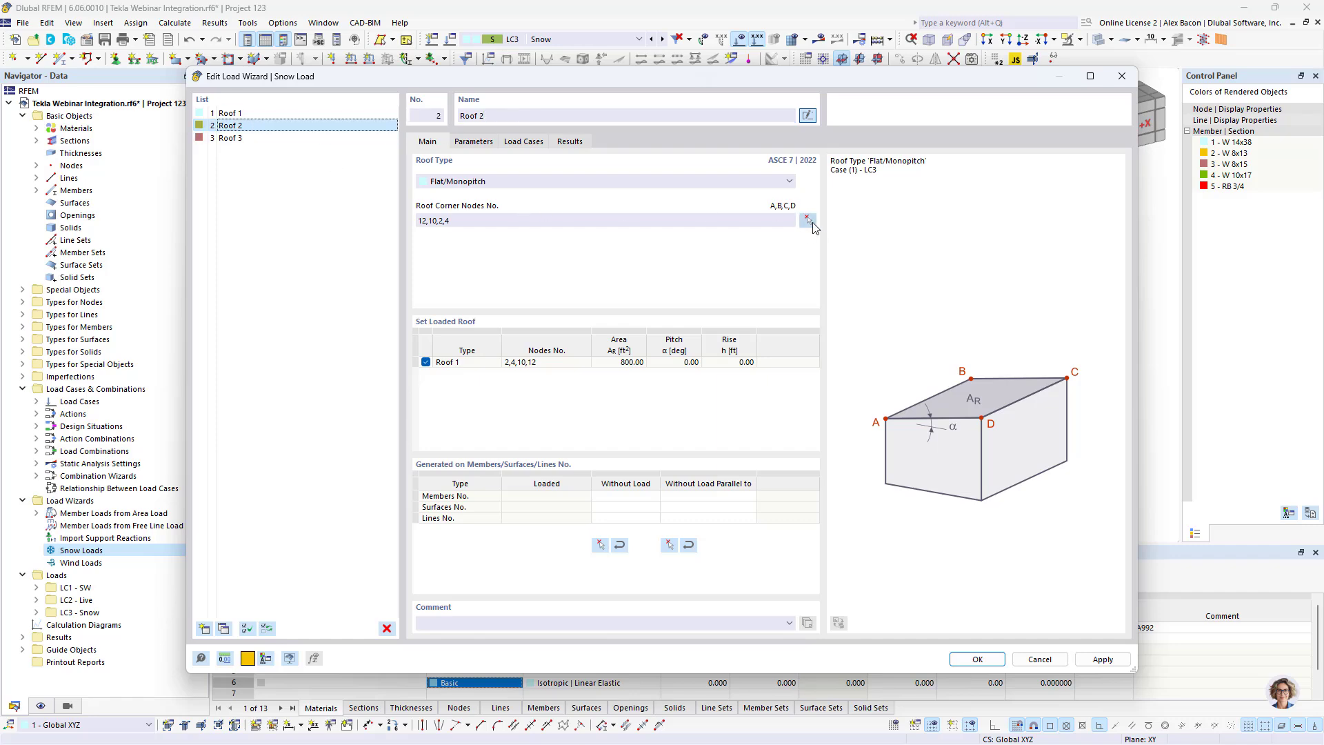
pyautogui.click(809, 220)
pyautogui.moveTo(569, 365); pyautogui.dragTo(593, 293, button='middle')
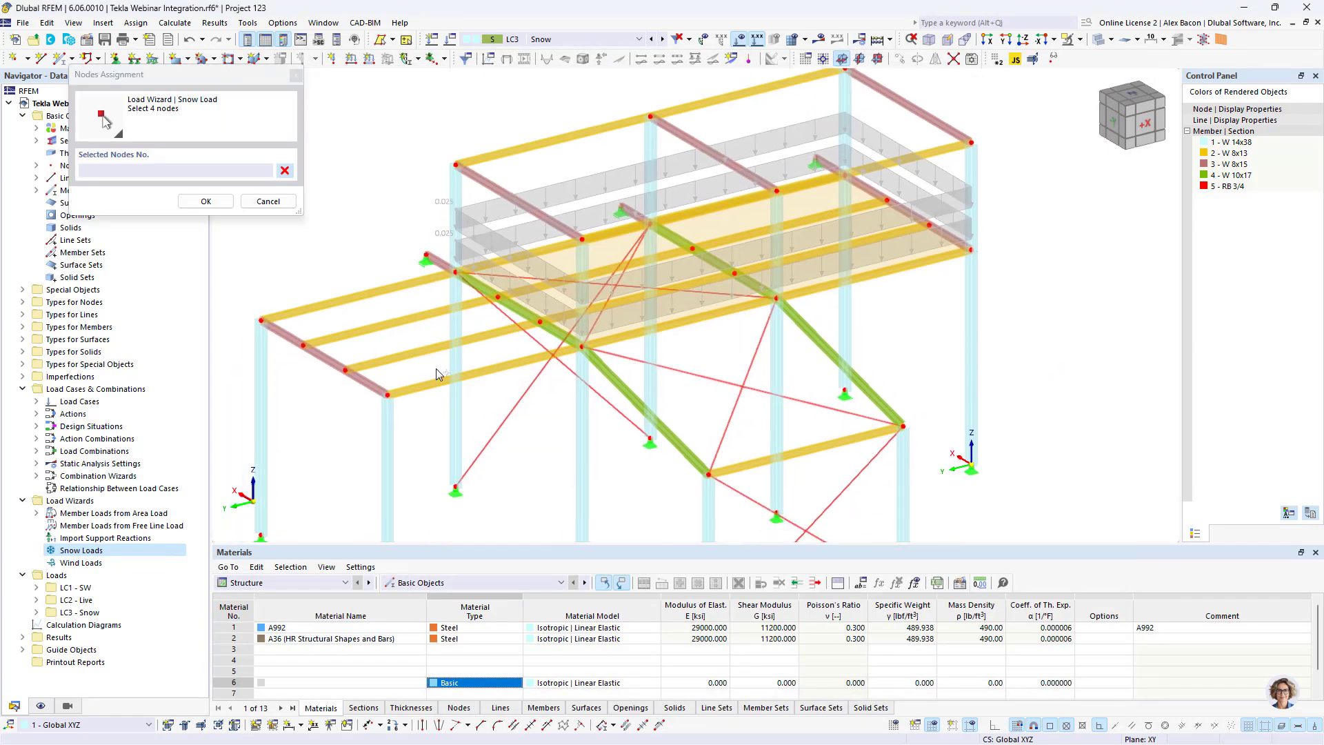
pyautogui.click(387, 396)
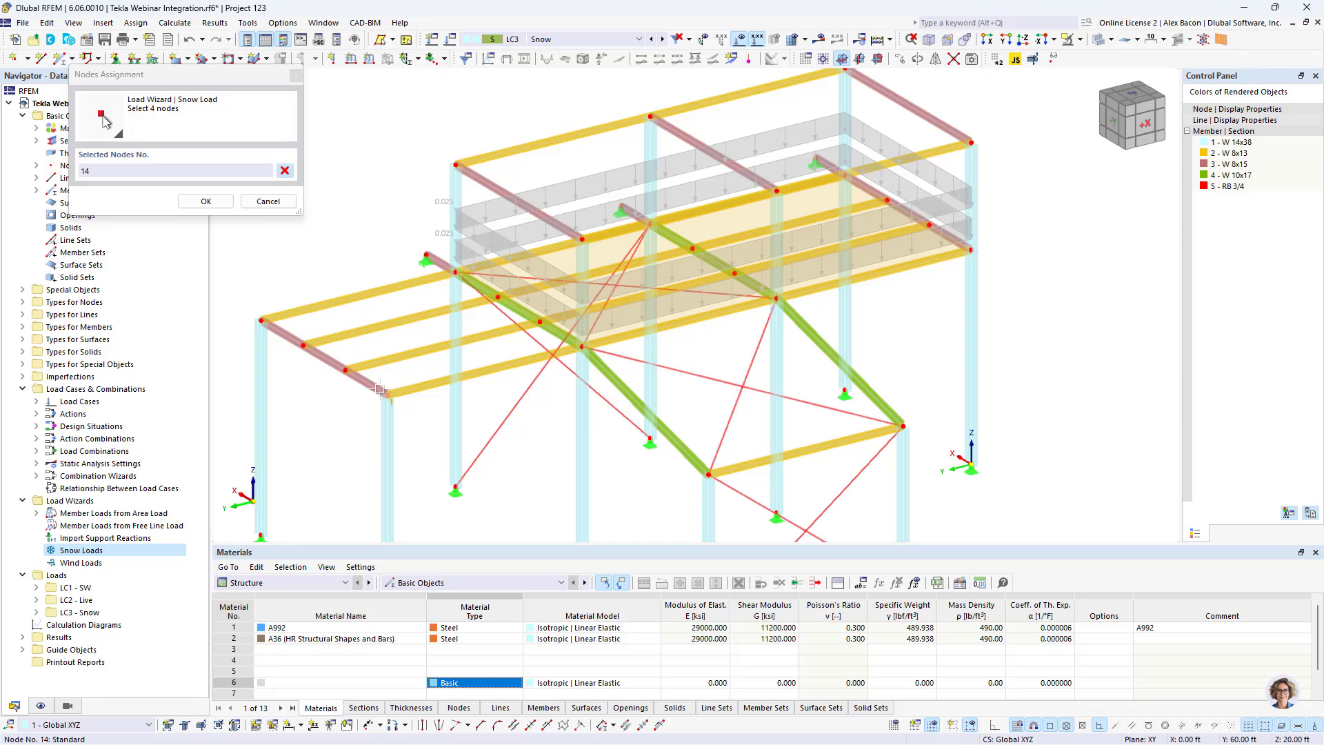
pyautogui.click(262, 320)
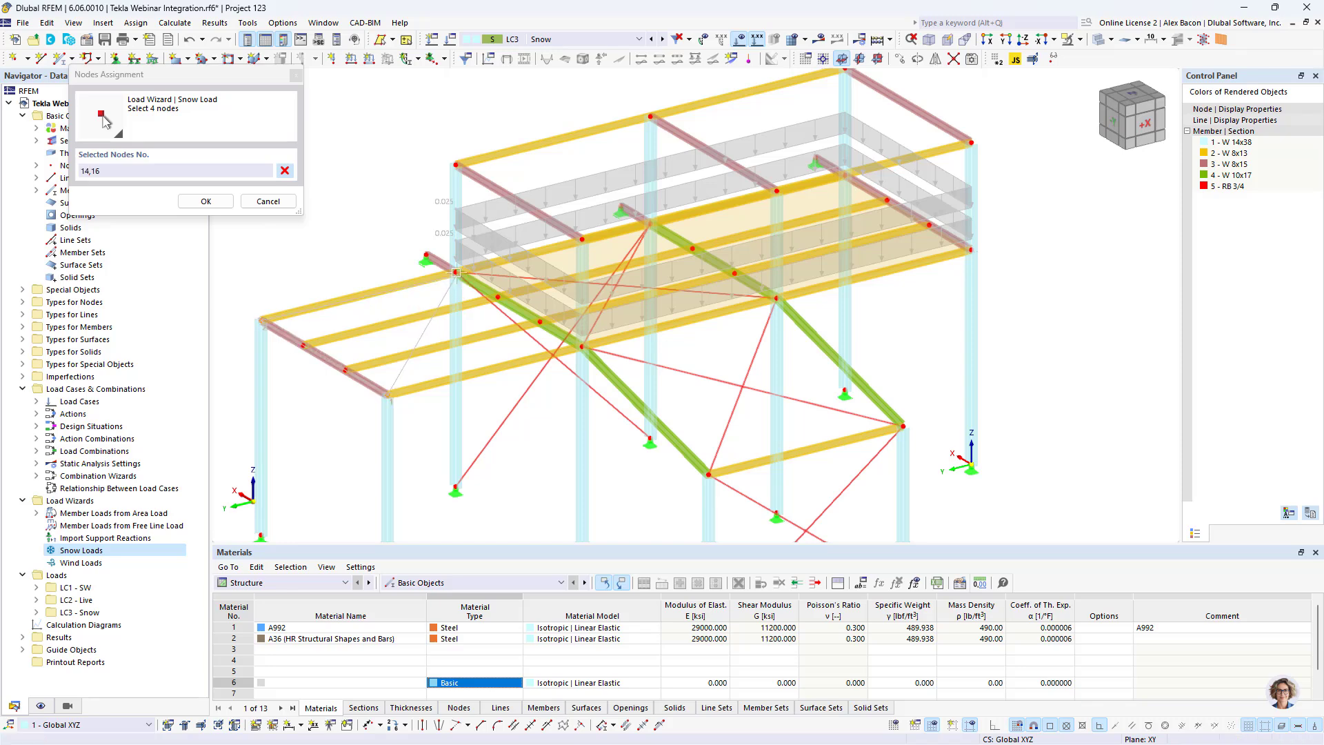
pyautogui.click(456, 274)
pyautogui.click(582, 348)
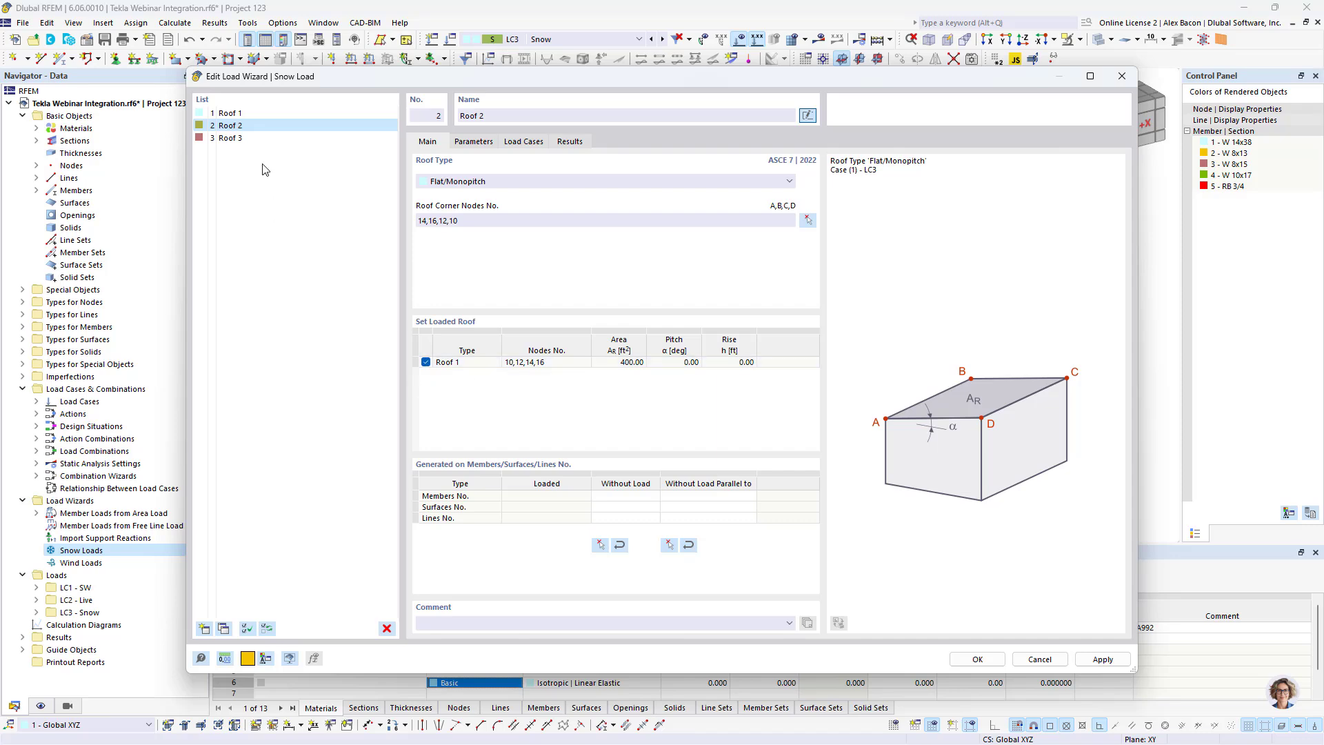
# Reassign the Roof 3 snow load to corner nodes 10, 6, 32 and 34 and generate the snow loads.
pyautogui.click(257, 138)
pyautogui.click(806, 222)
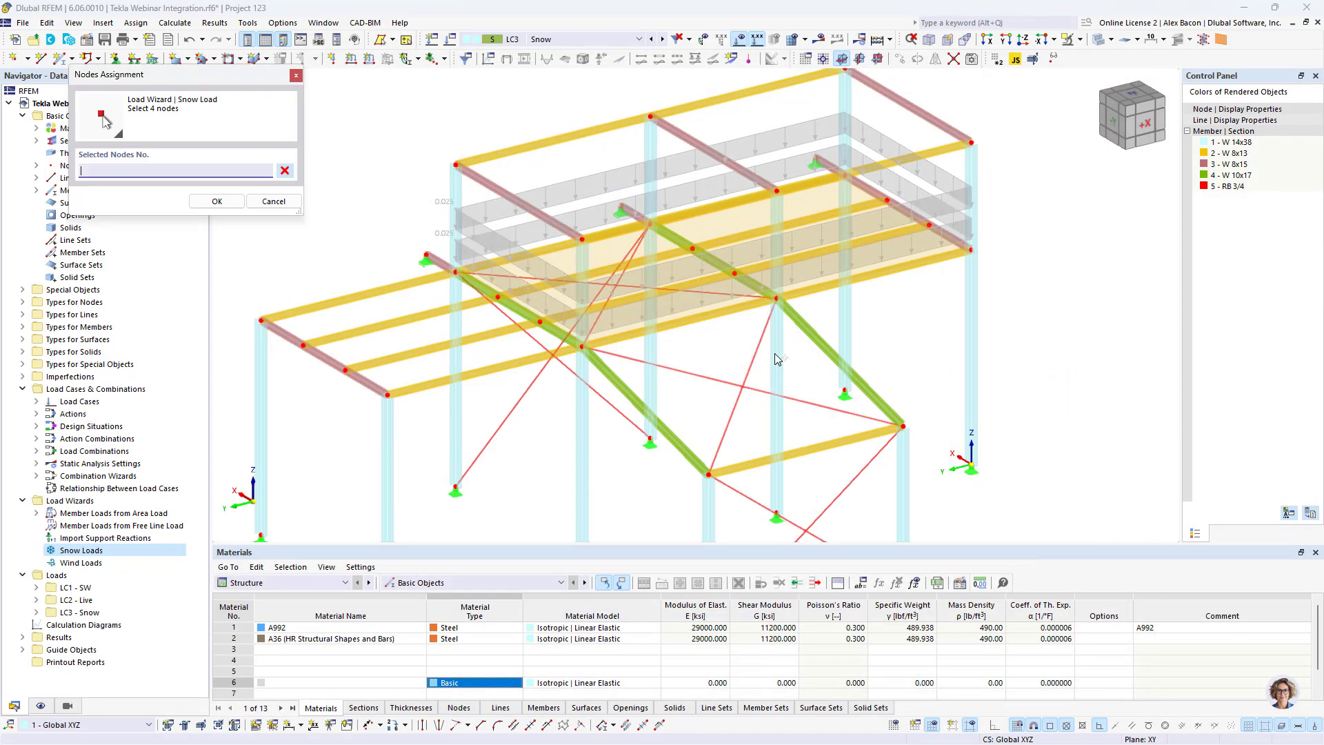
pyautogui.click(582, 348)
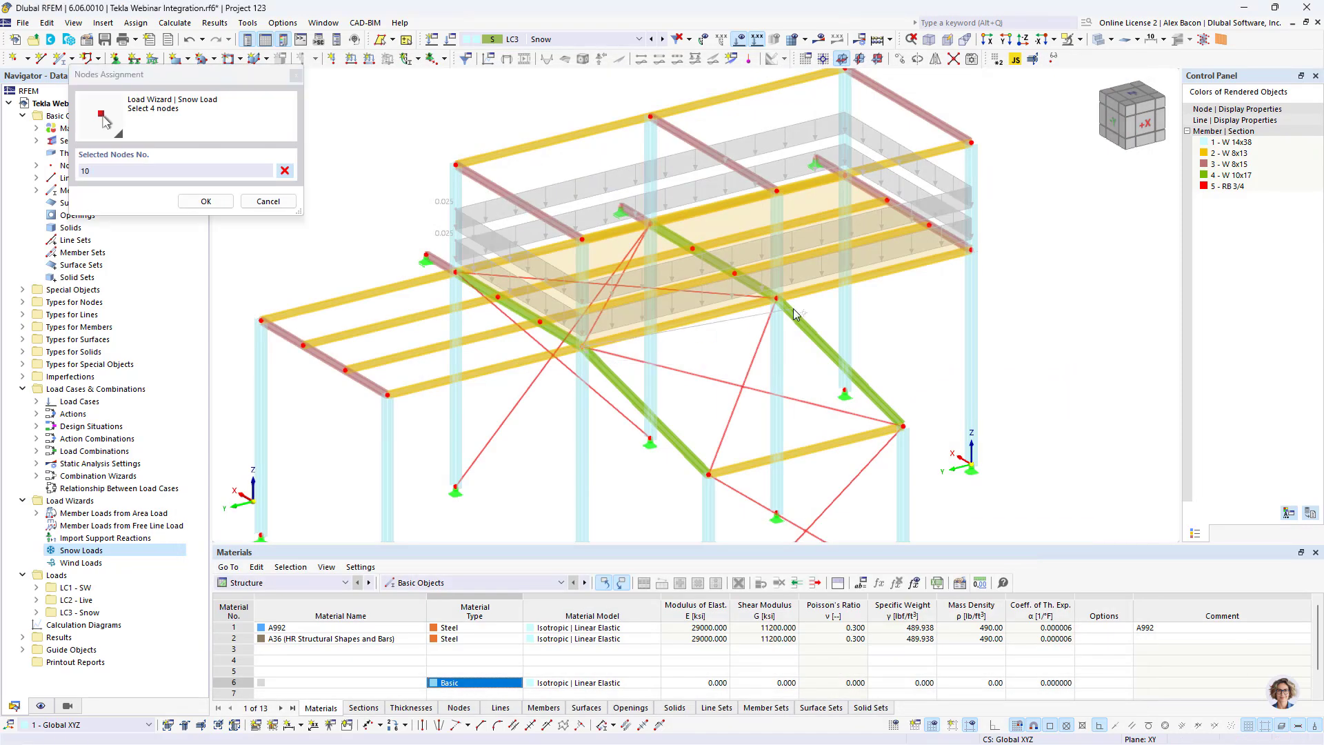
pyautogui.click(777, 298)
pyautogui.click(902, 425)
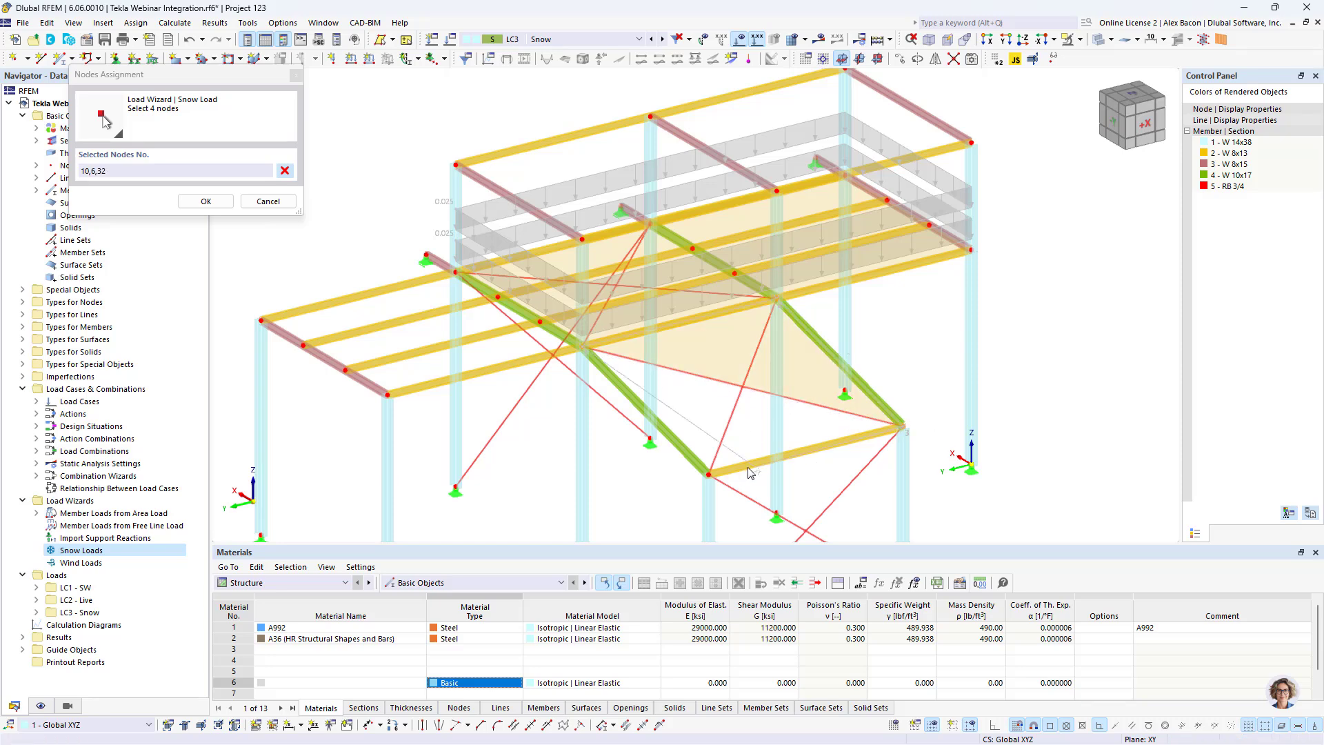
pyautogui.click(709, 474)
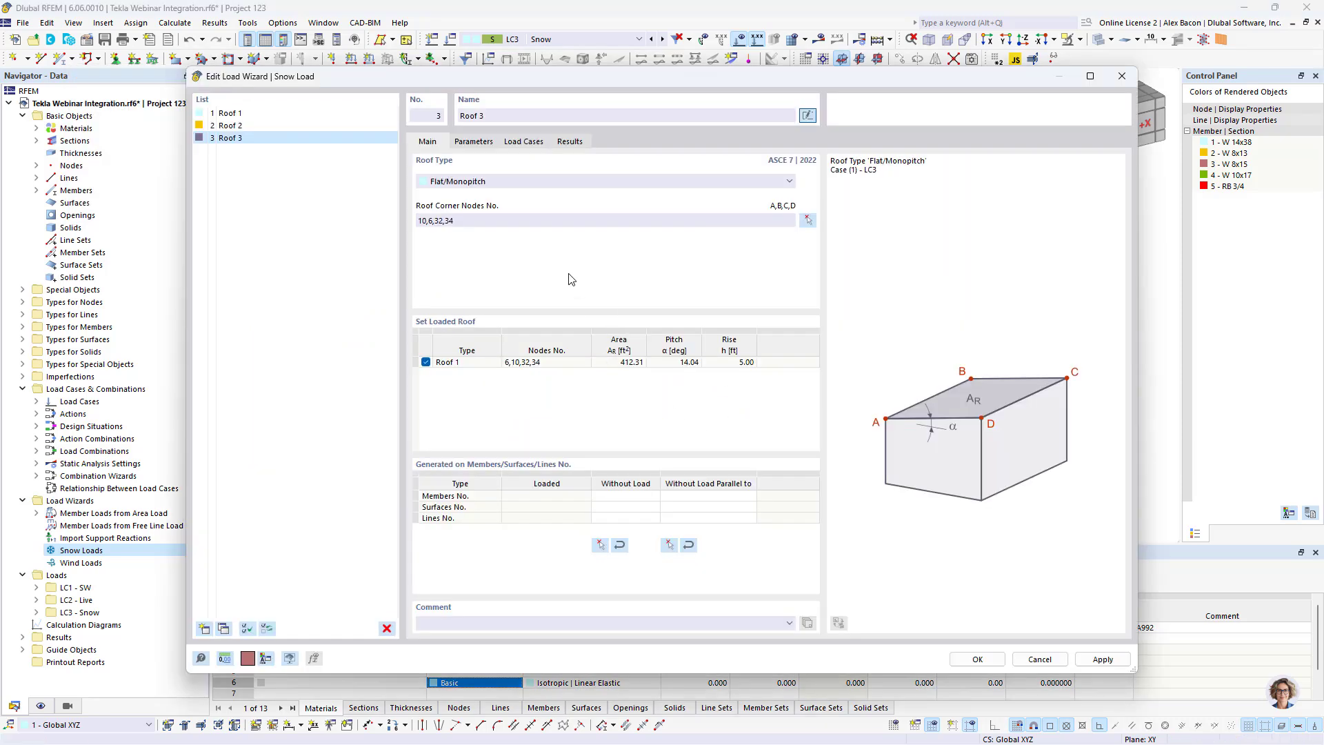
pyautogui.click(974, 660)
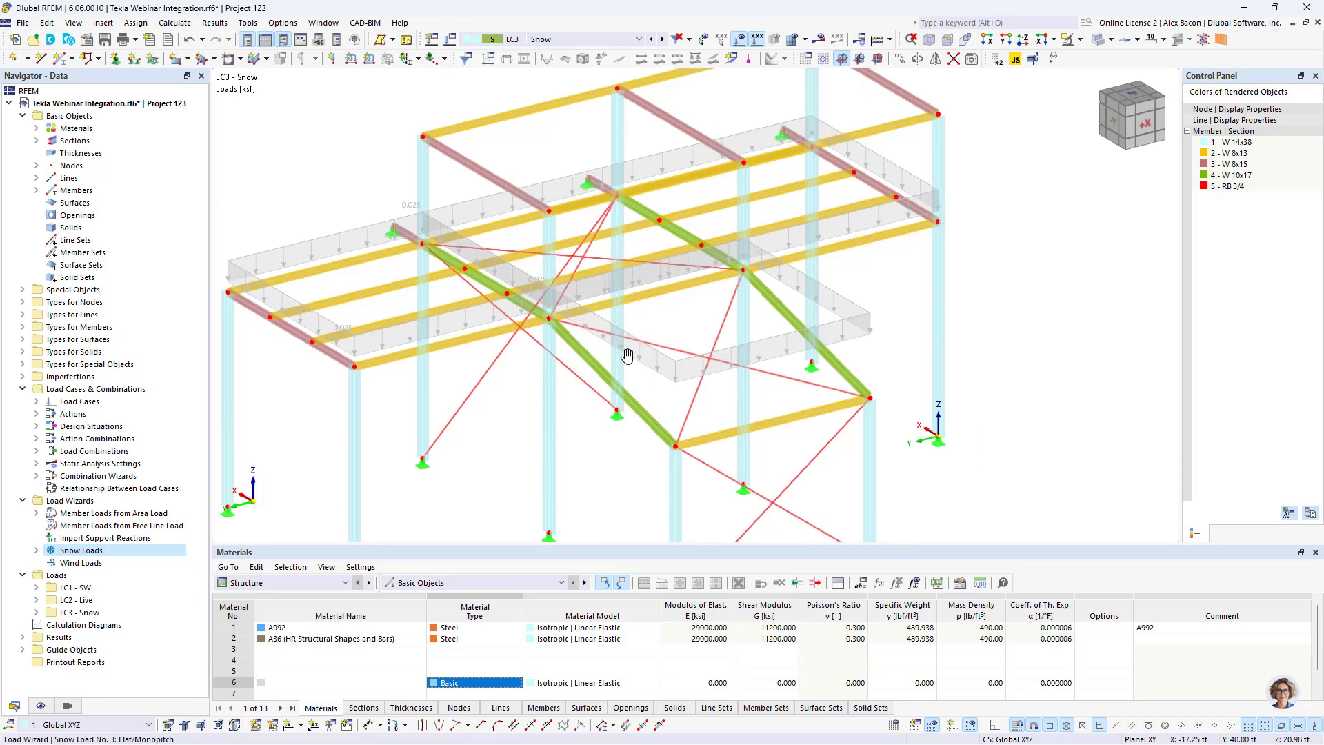
# Display the generated snow loads separately on the members to inspect them, and switch back to the area load display.
pyautogui.scroll(-3, 631, 352)
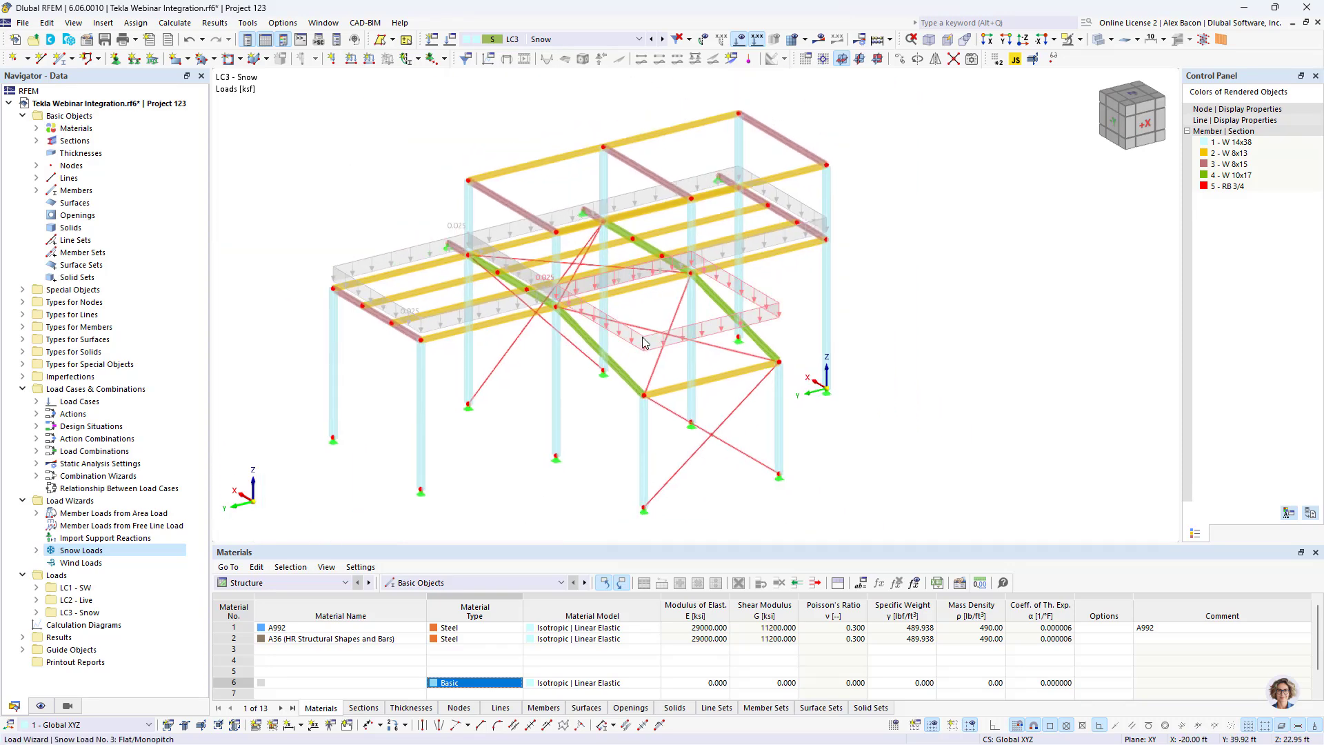
pyautogui.rightClick(643, 341)
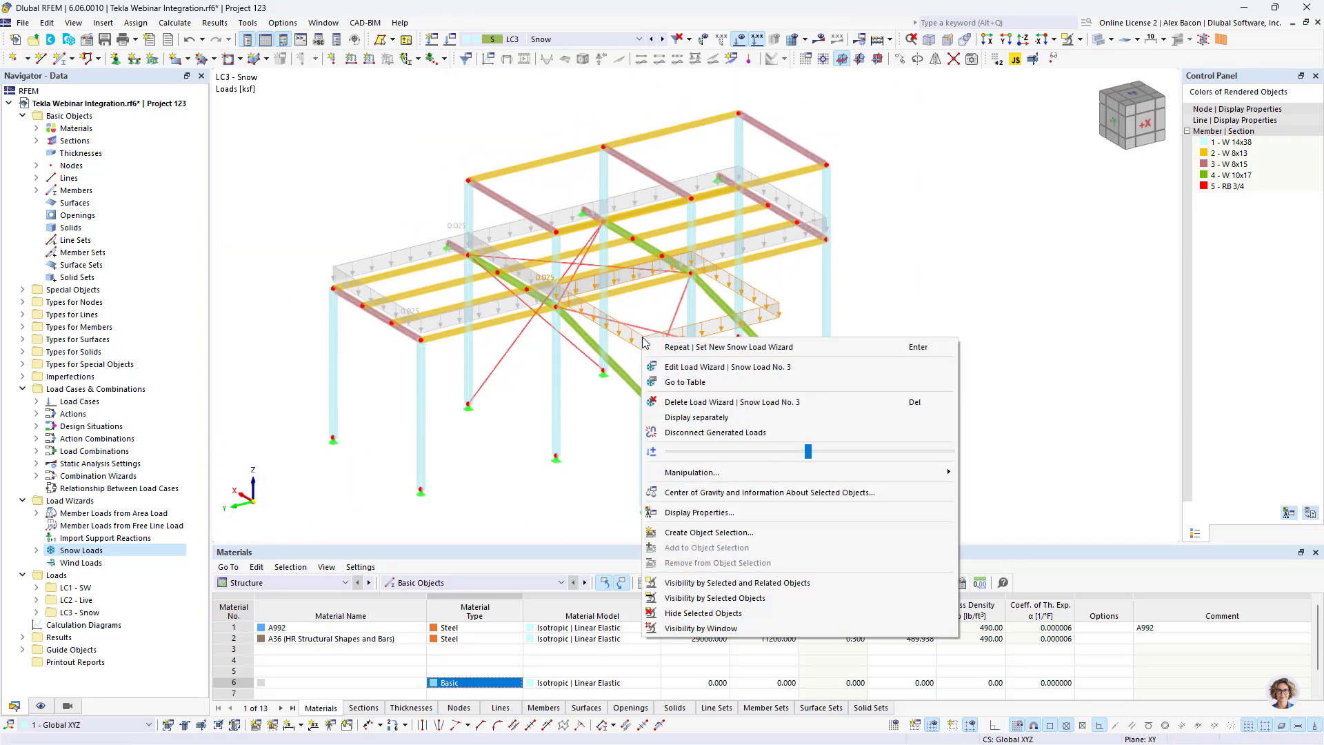
pyautogui.click(705, 417)
pyautogui.moveTo(661, 290)
pyautogui.keyDown('ctrl'); pyautogui.mouseDown(button='middle')
pyautogui.moveTo(692, 308)
pyautogui.moveTo(810, 297)
pyautogui.moveTo(767, 240)
pyautogui.moveTo(645, 303)
pyautogui.mouseUp(button='middle'); pyautogui.keyUp('ctrl')
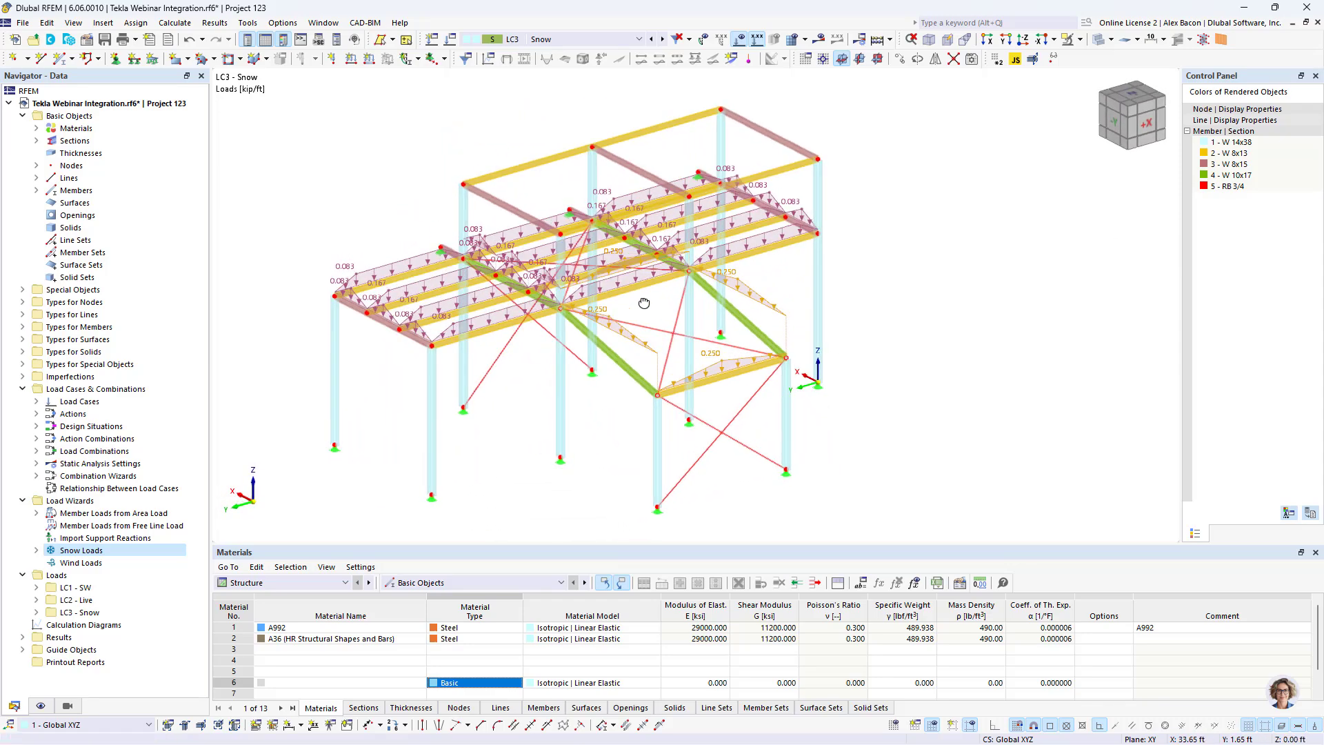
pyautogui.scroll(2, 634, 328)
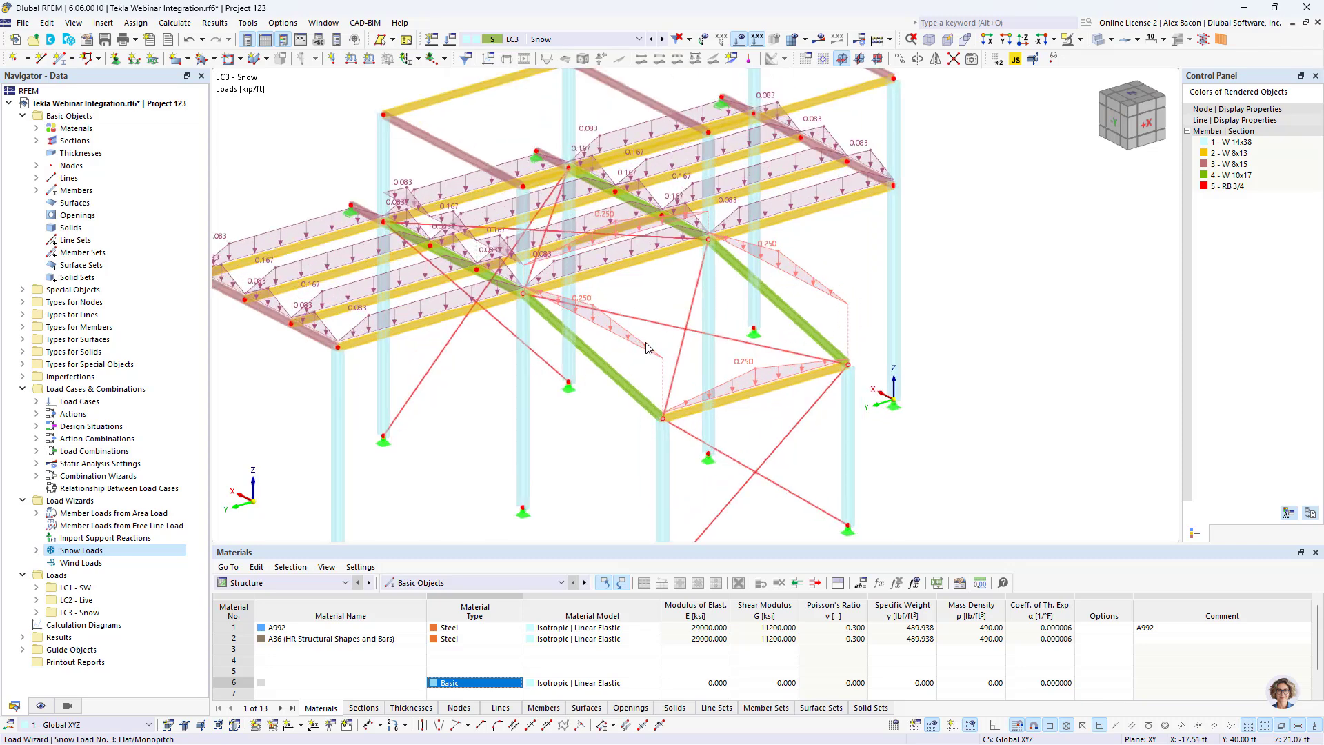
pyautogui.rightClick(646, 348)
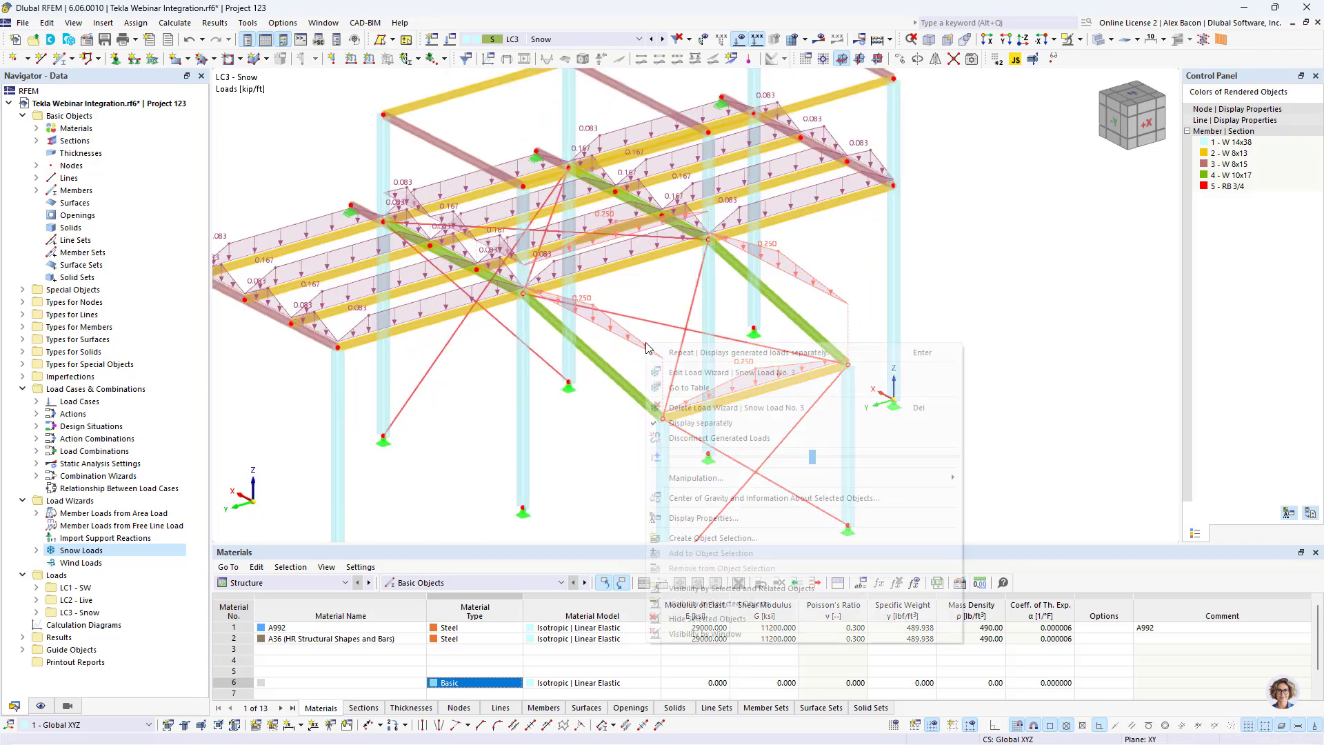
pyautogui.click(743, 424)
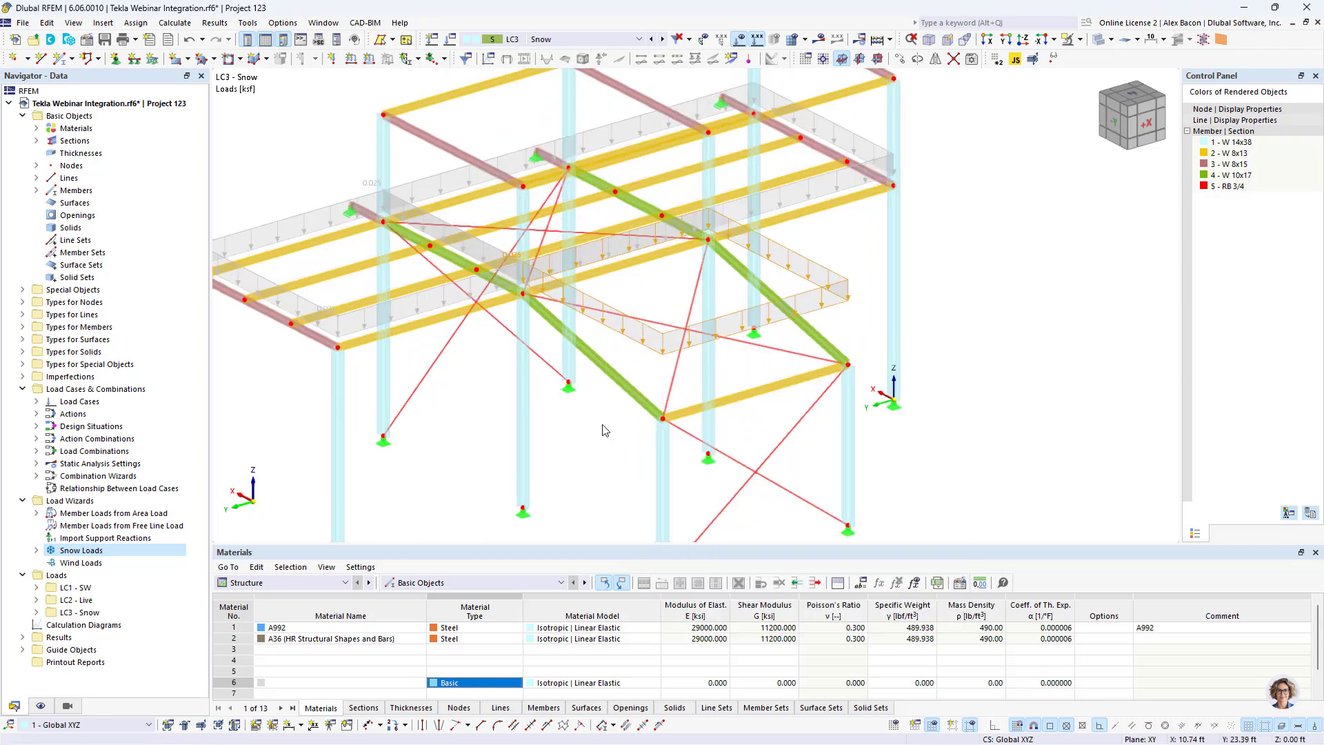
# Step back through the load cases from LC3 Snow to LC2 Live and LC1 SW.
pyautogui.scroll(-4, 605, 431)
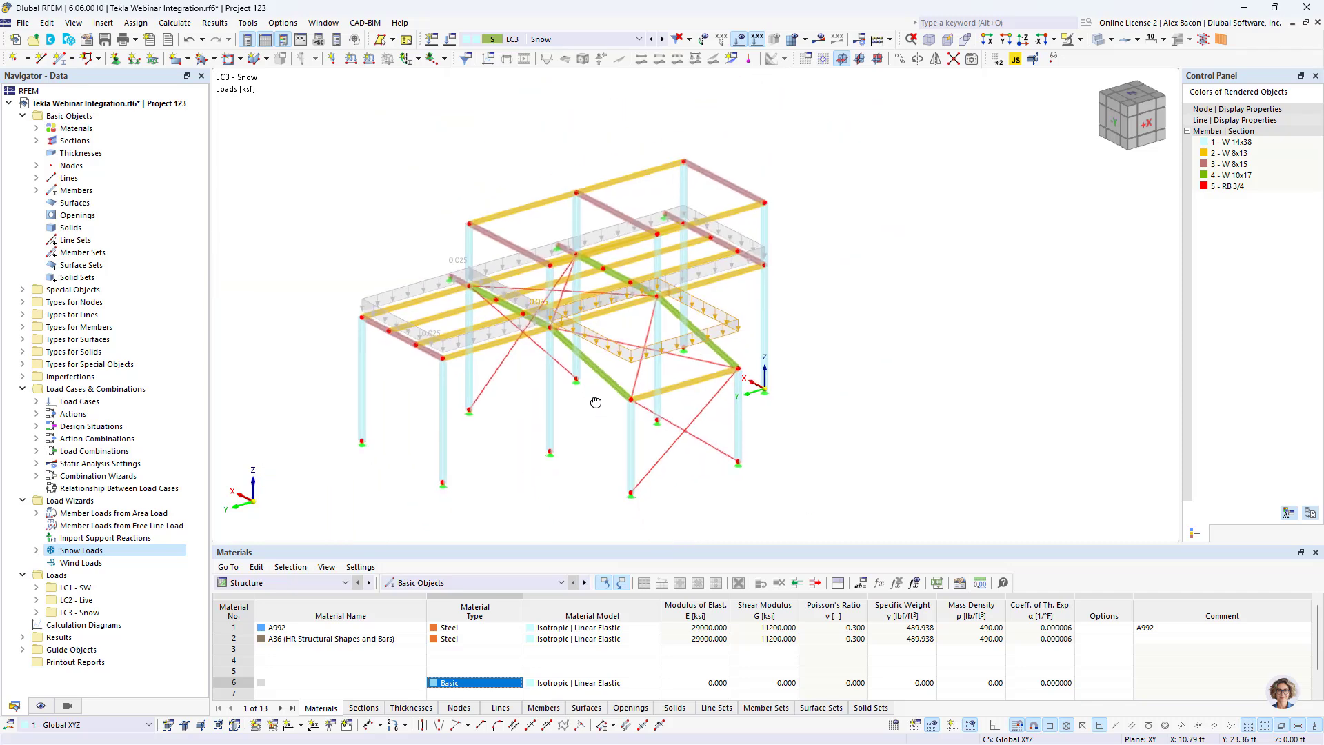
pyautogui.click(651, 40)
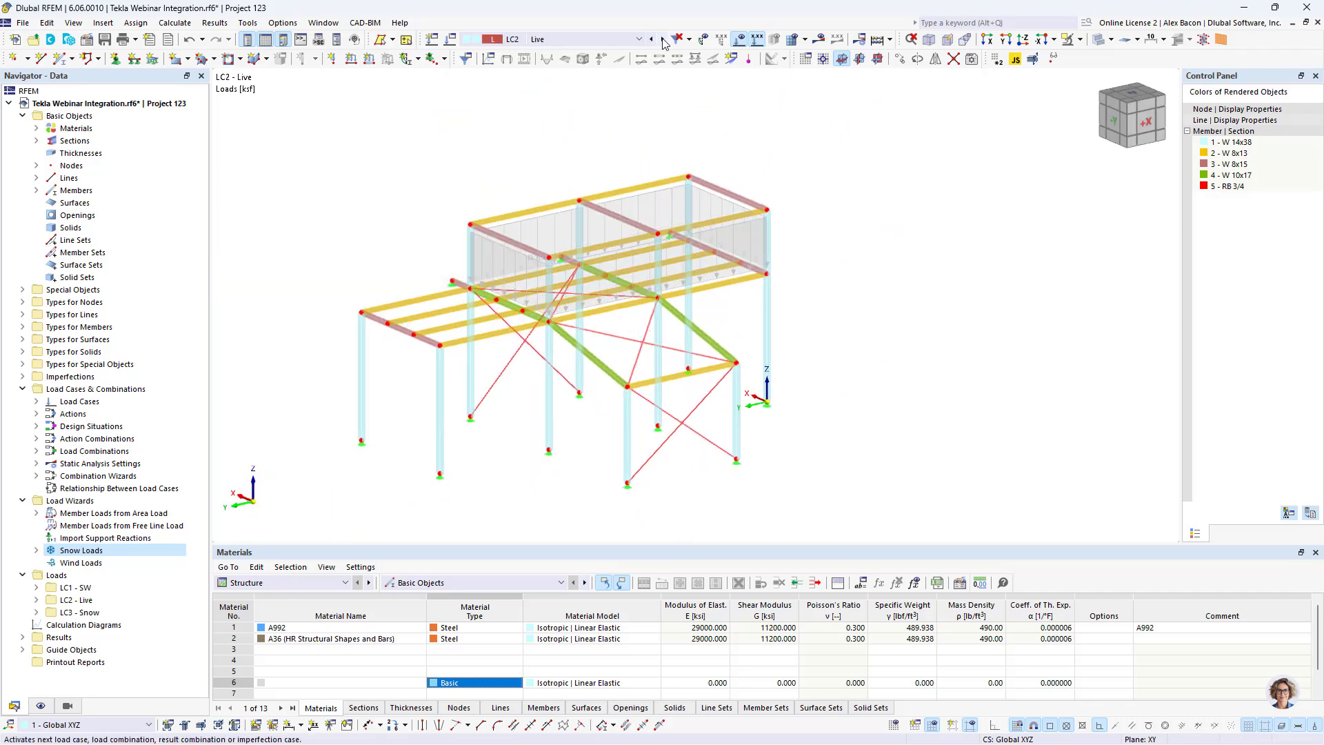
pyautogui.click(651, 39)
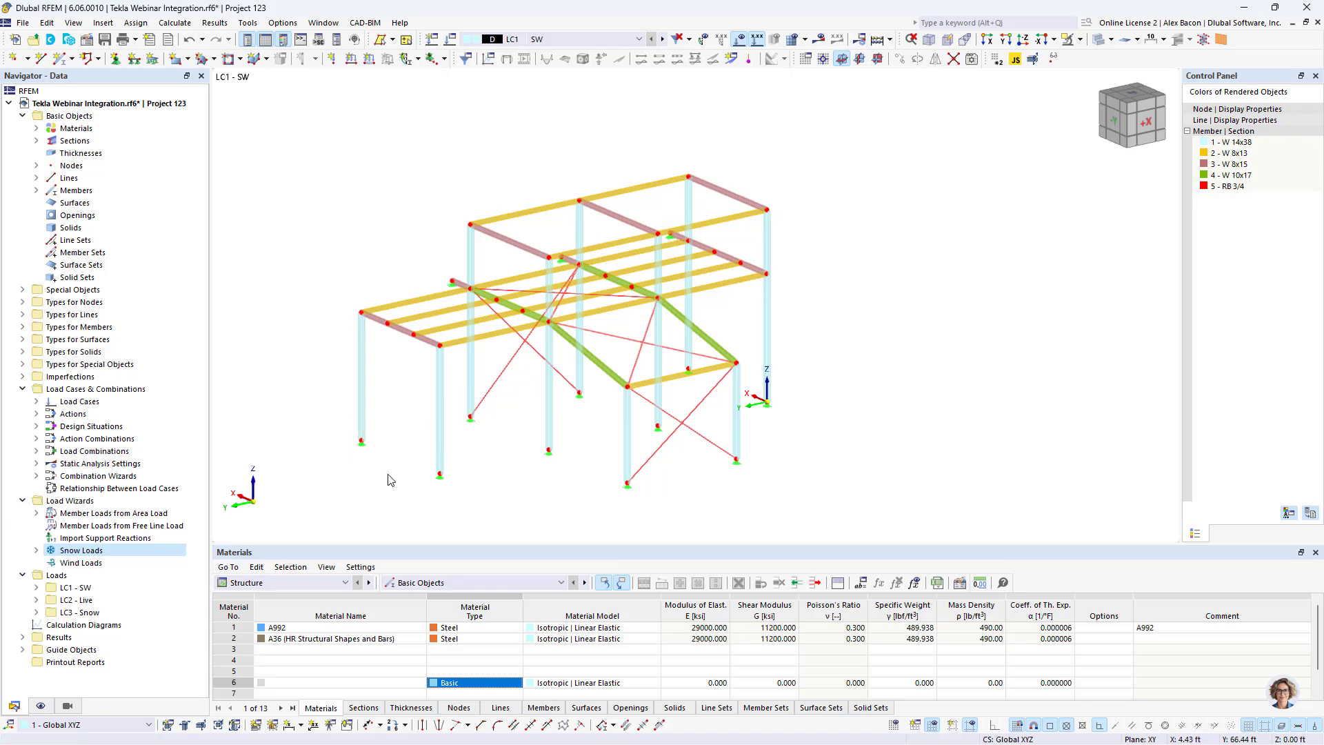
# Activate the Steel Design add-on in the model's base data.
pyautogui.click(94, 43)
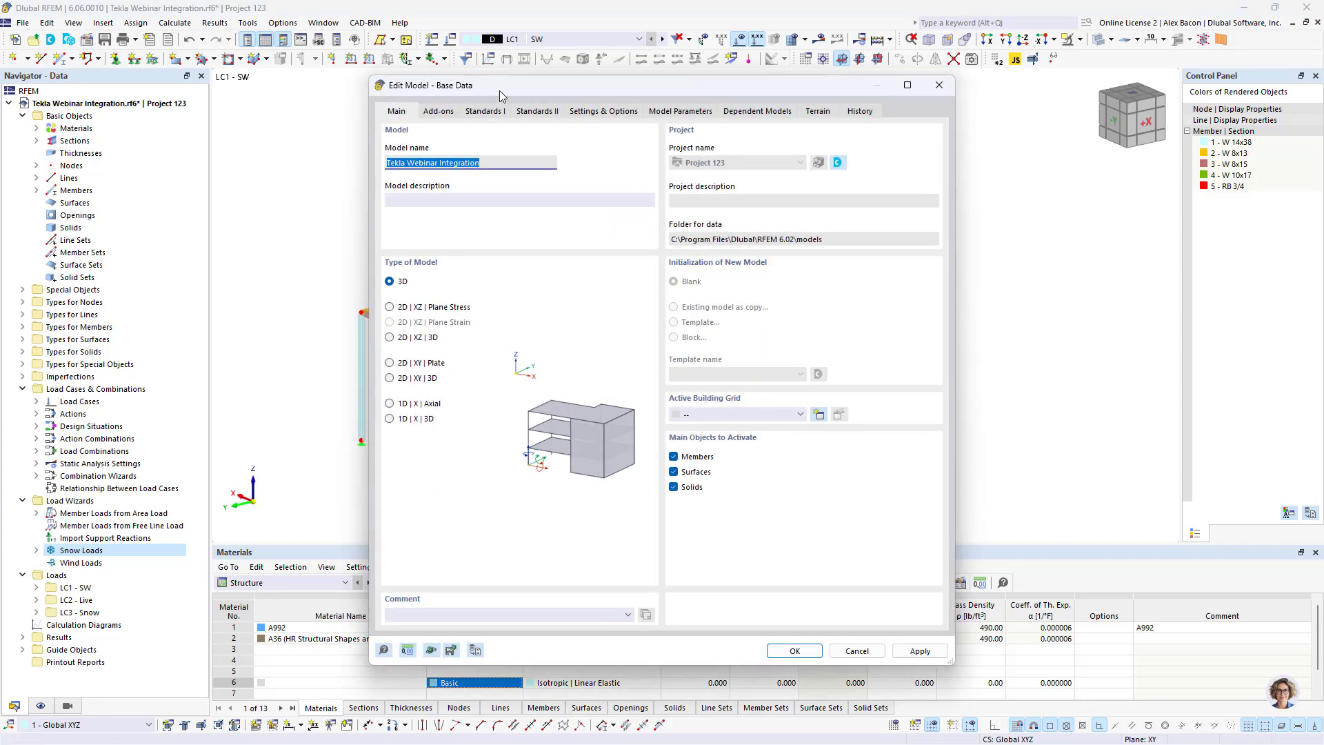
pyautogui.click(431, 113)
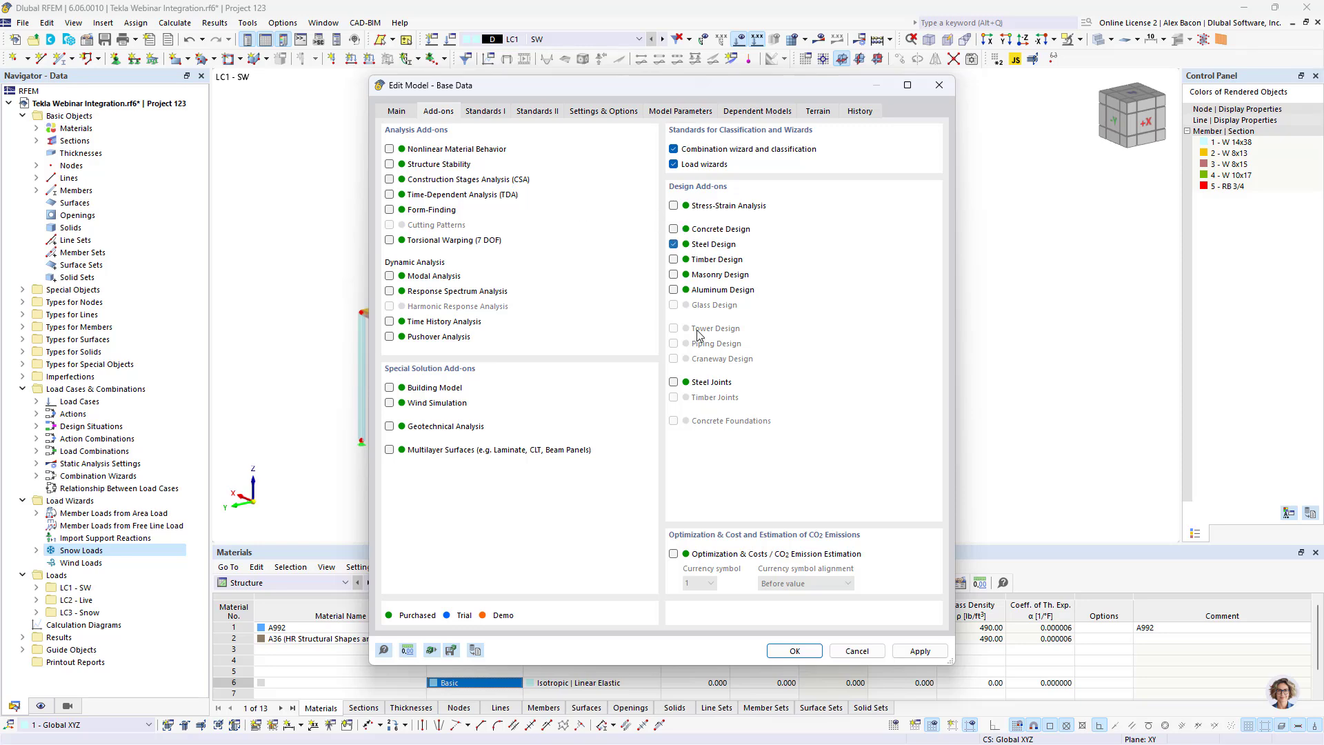
pyautogui.click(795, 650)
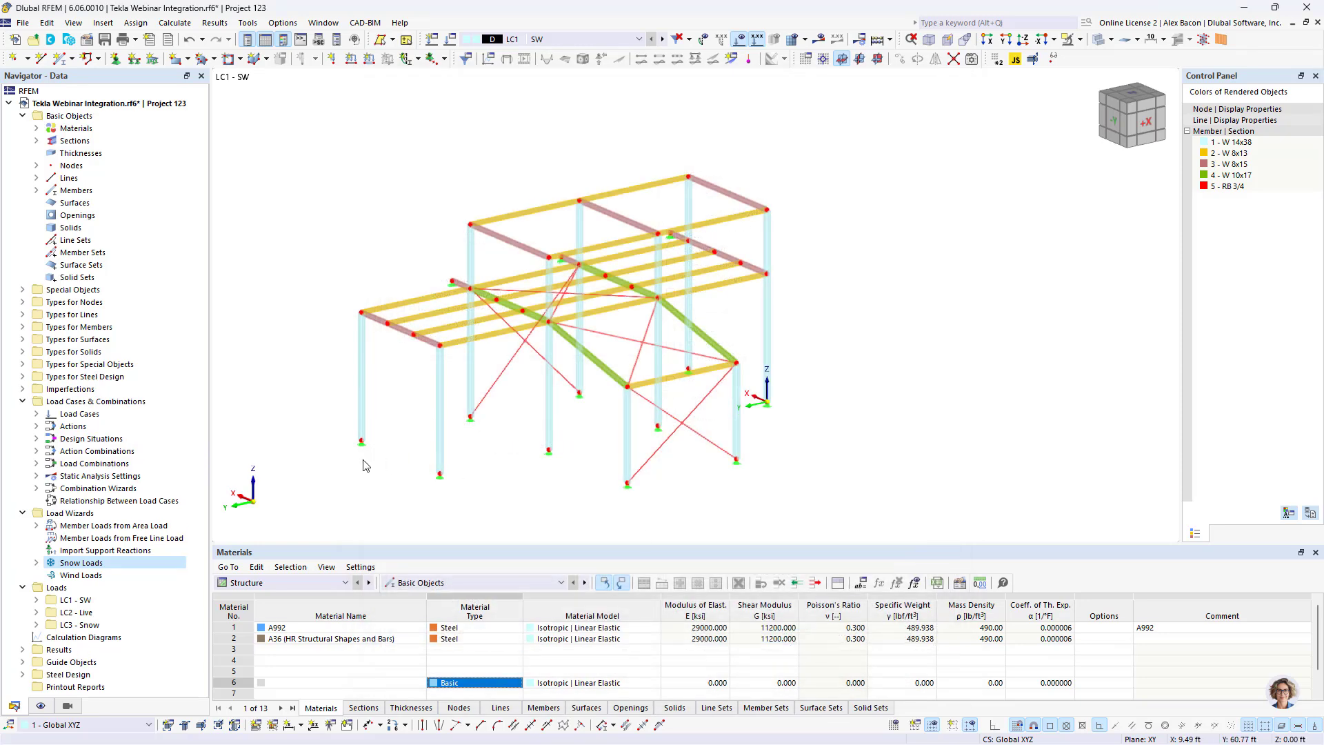
# Deactivate stability design in the default AISC 360 strength configuration for steel design.
pyautogui.click(25, 674)
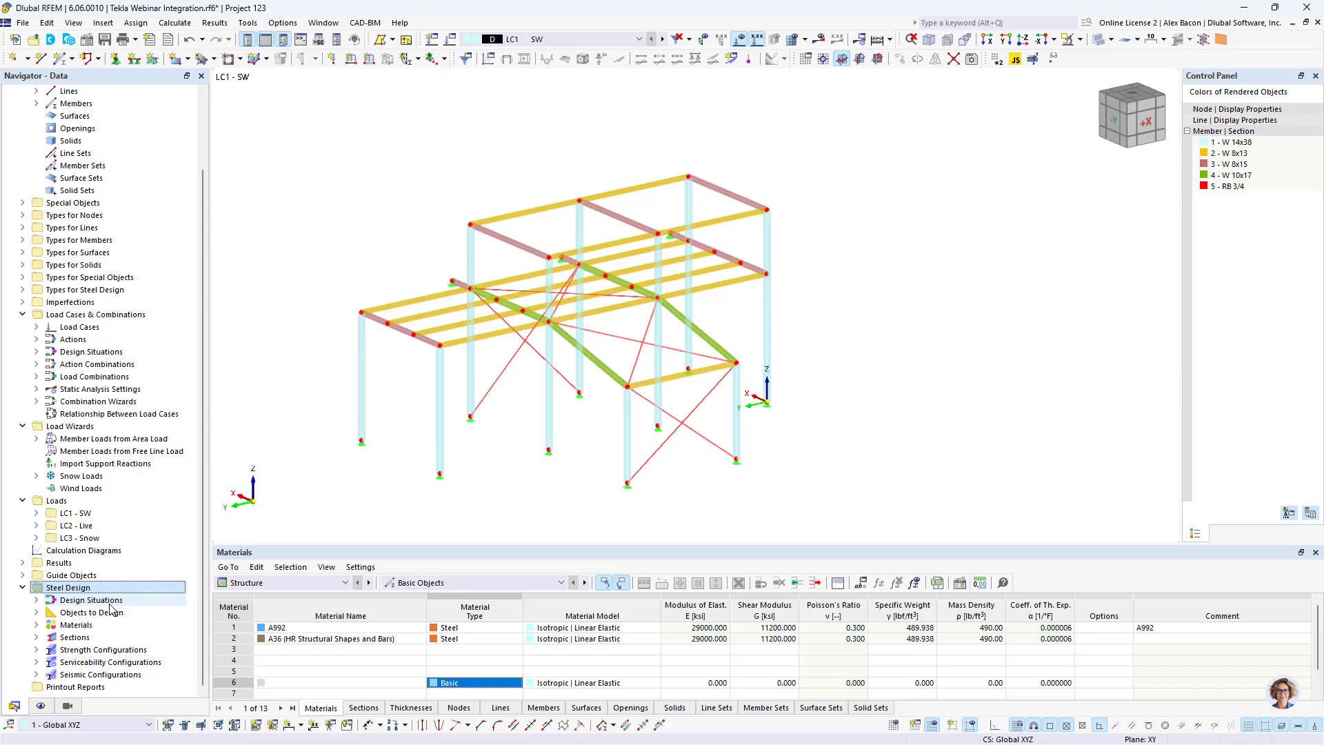
pyautogui.rightClick(105, 652)
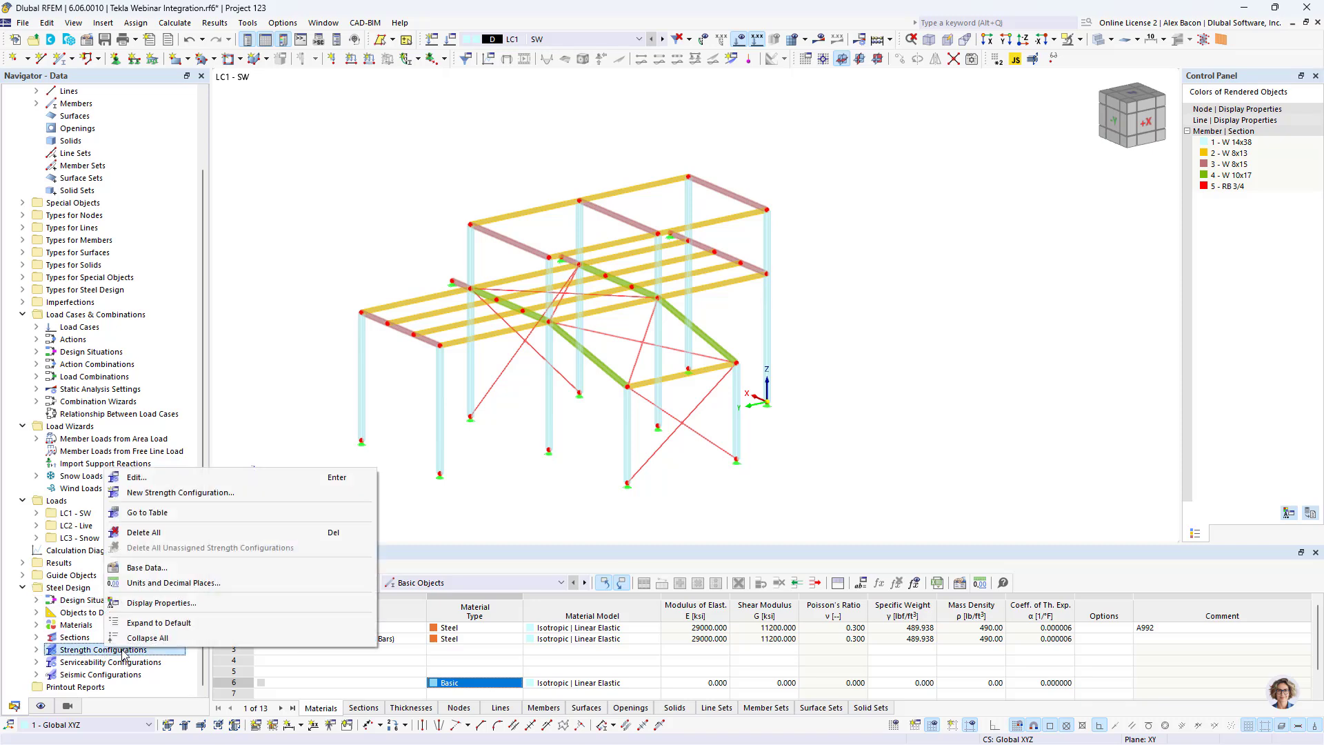
pyautogui.click(138, 477)
pyautogui.click(401, 150)
pyautogui.click(399, 149)
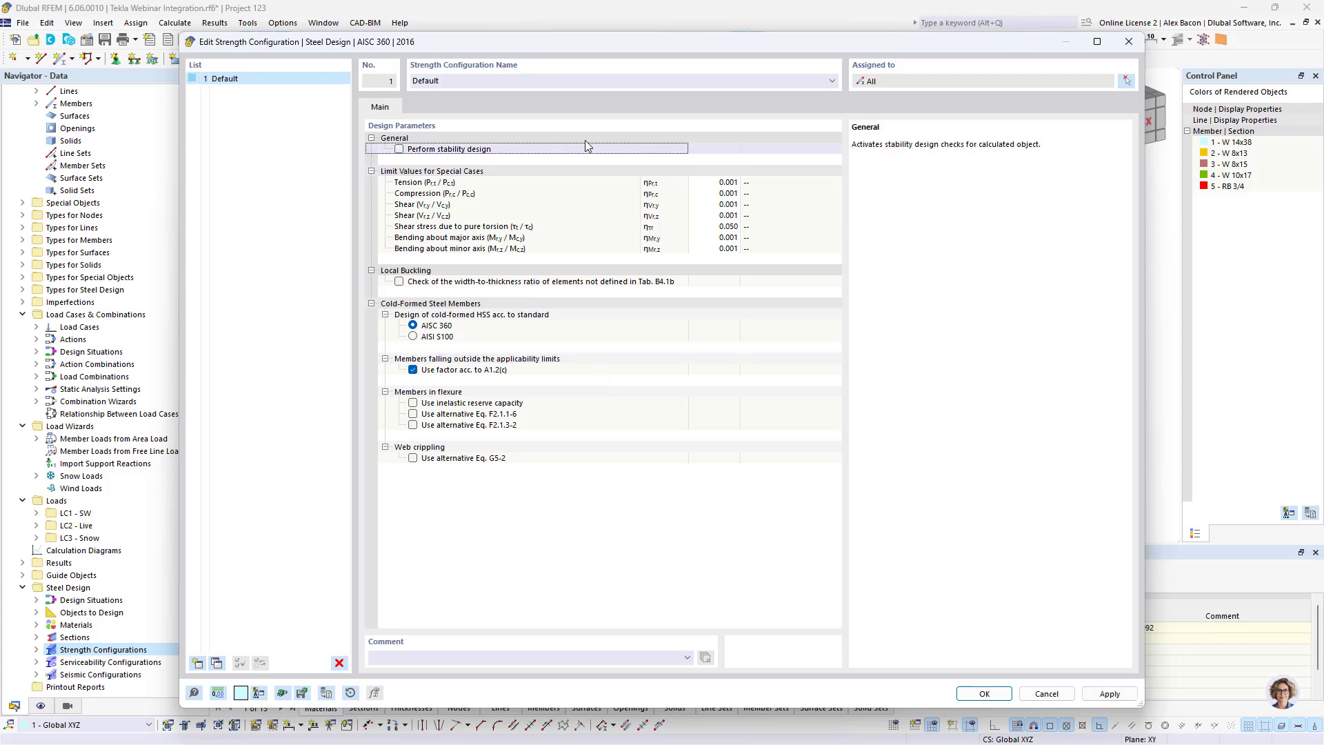
pyautogui.click(985, 694)
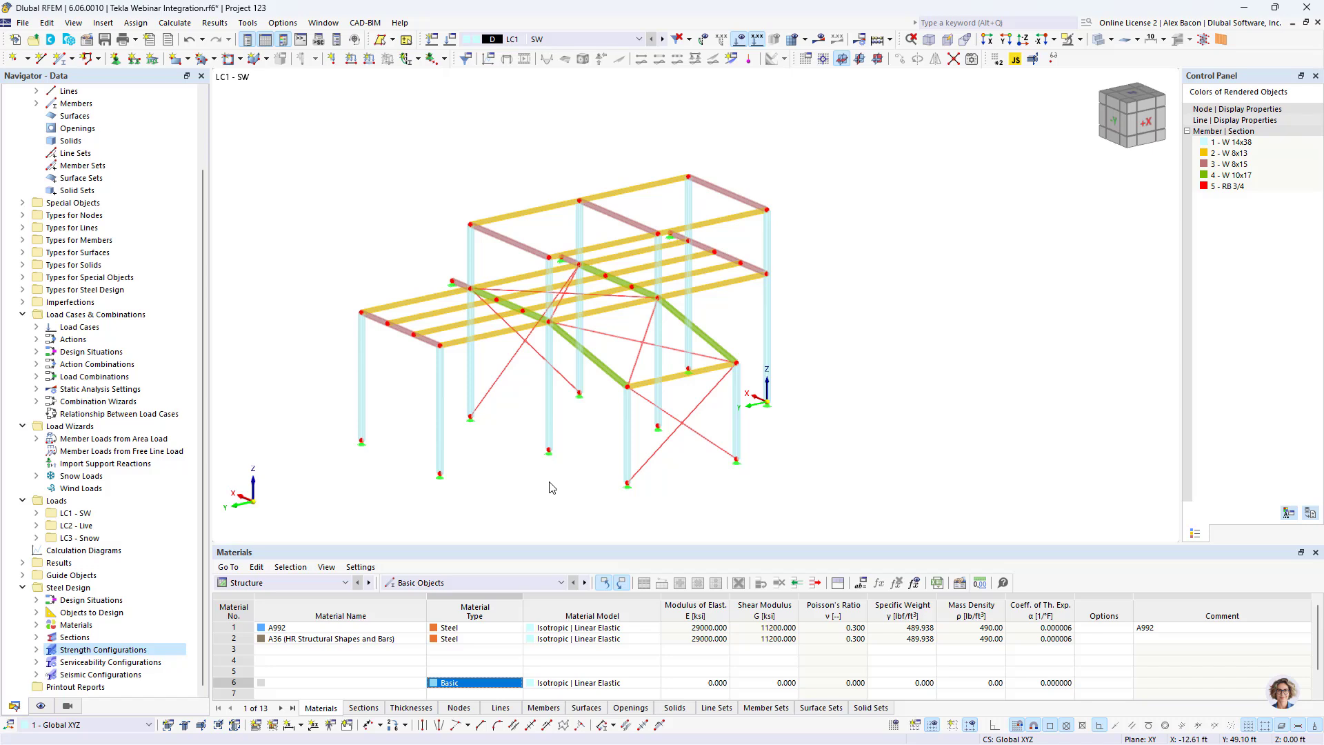
# Review the steel design situations, objects to design, materials and sections, and run the design calculation.
pyautogui.scroll(2, 551, 488)
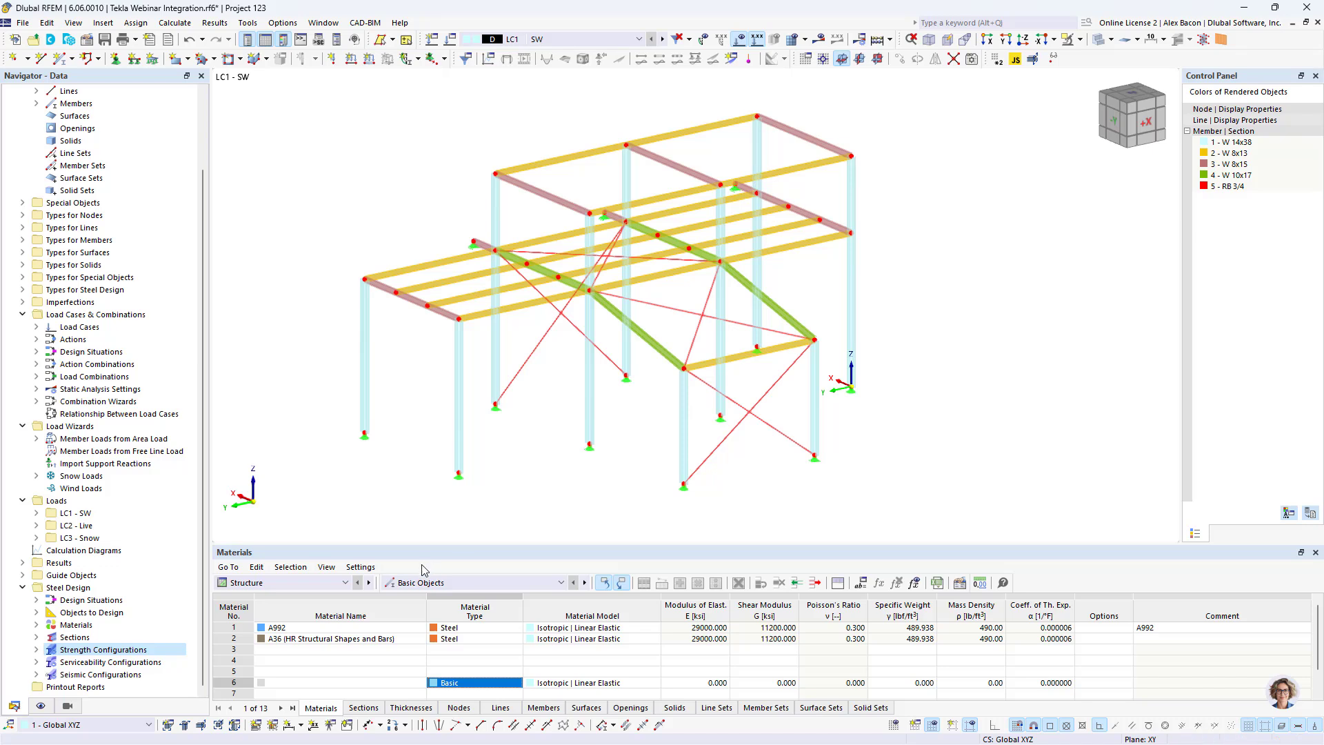
pyautogui.moveTo(314, 544); pyautogui.dragTo(314, 498)
pyautogui.click(296, 537)
pyautogui.click(291, 604)
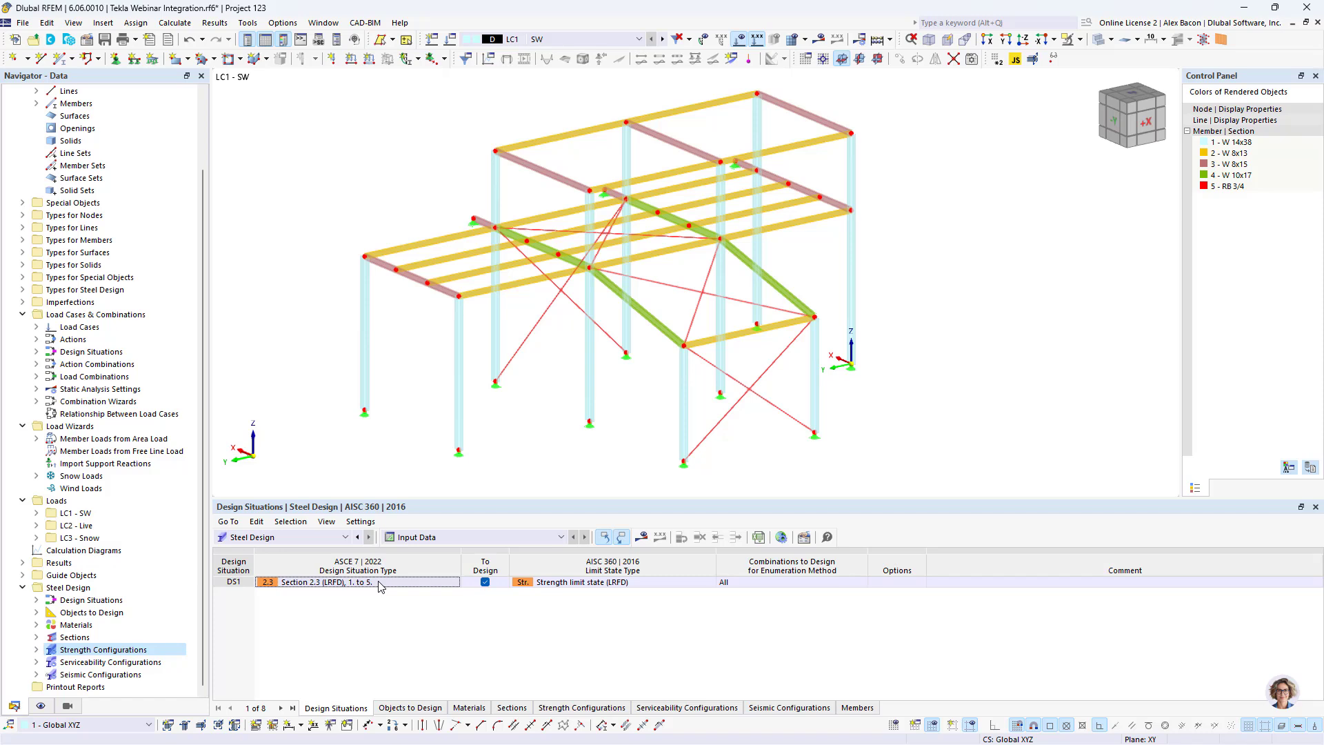
pyautogui.click(404, 709)
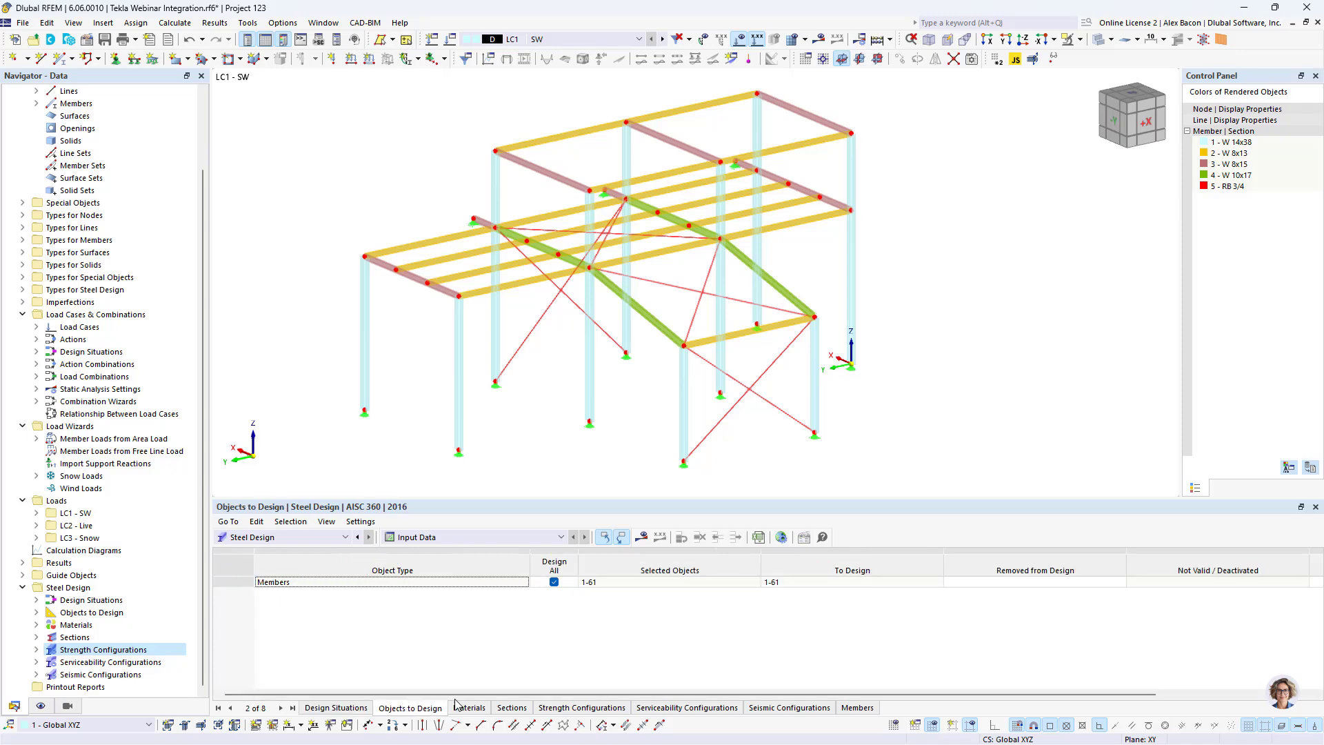
pyautogui.click(638, 583)
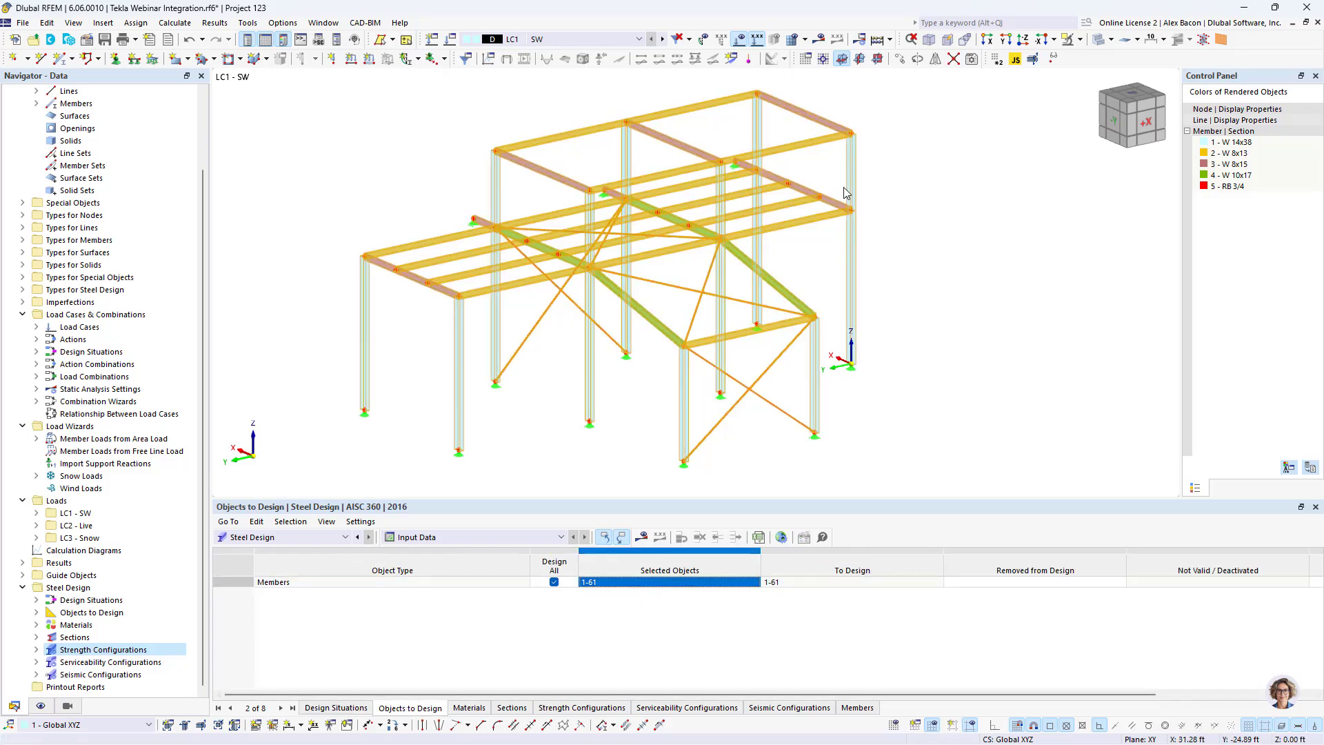
pyautogui.click(468, 708)
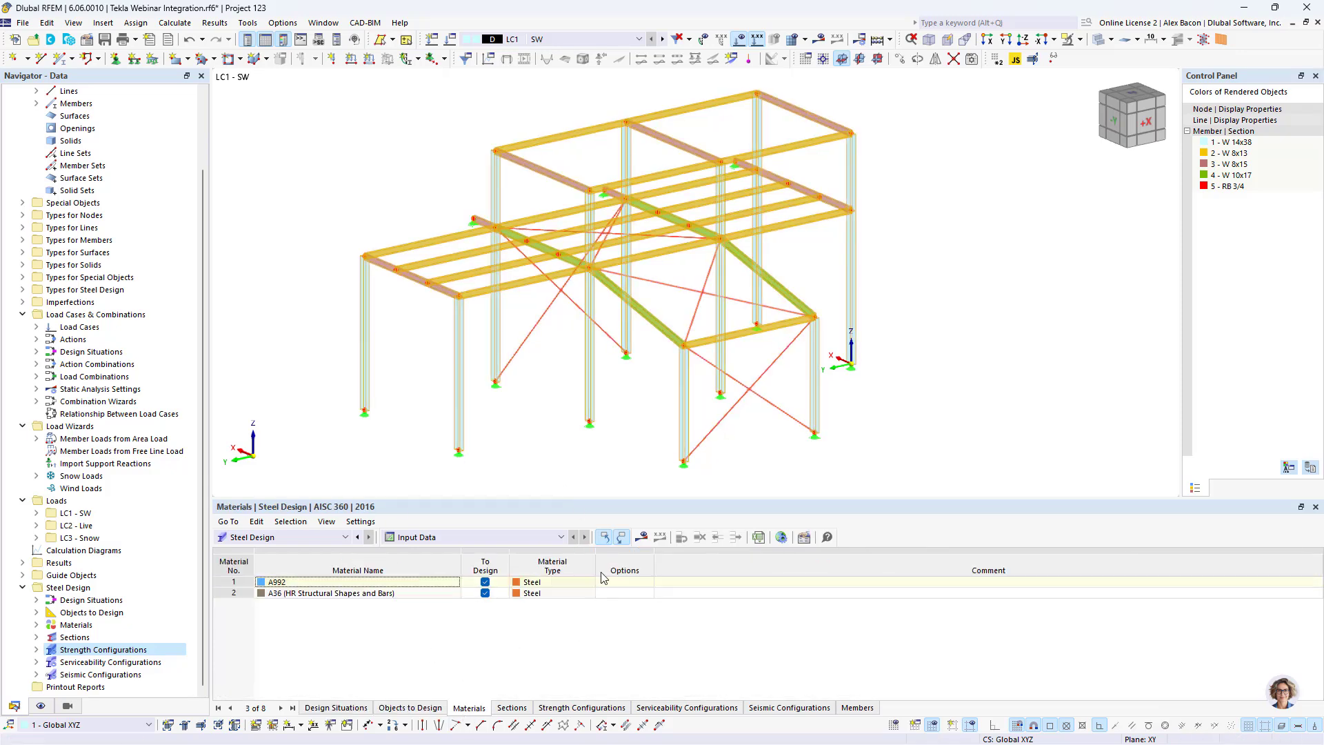
pyautogui.click(516, 710)
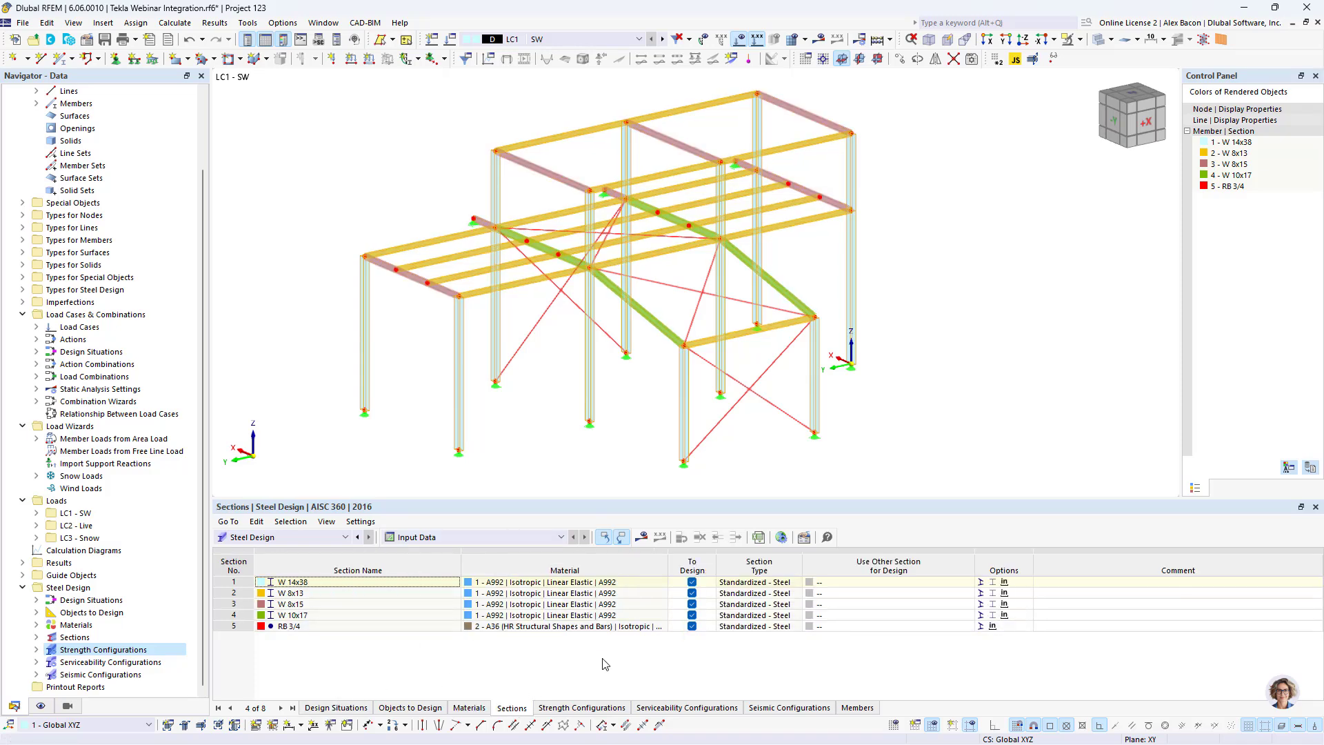
pyautogui.click(352, 708)
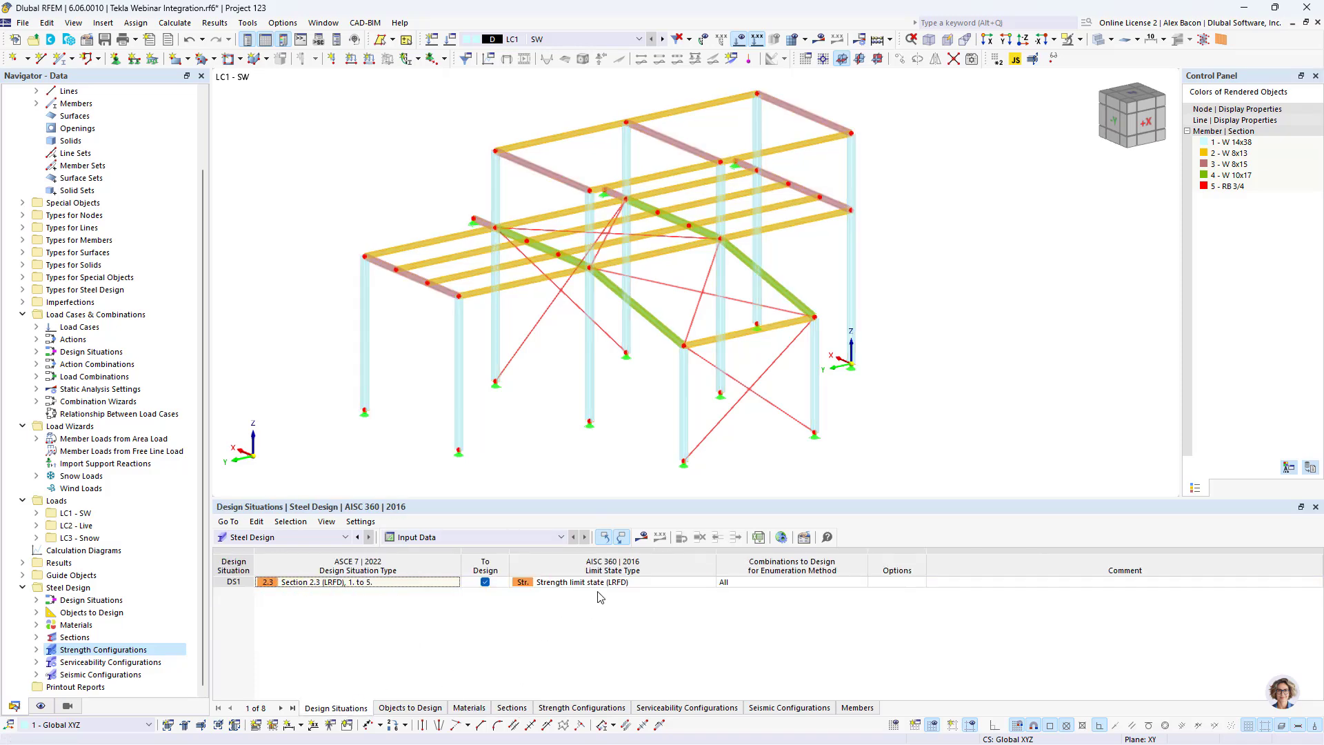
pyautogui.click(643, 539)
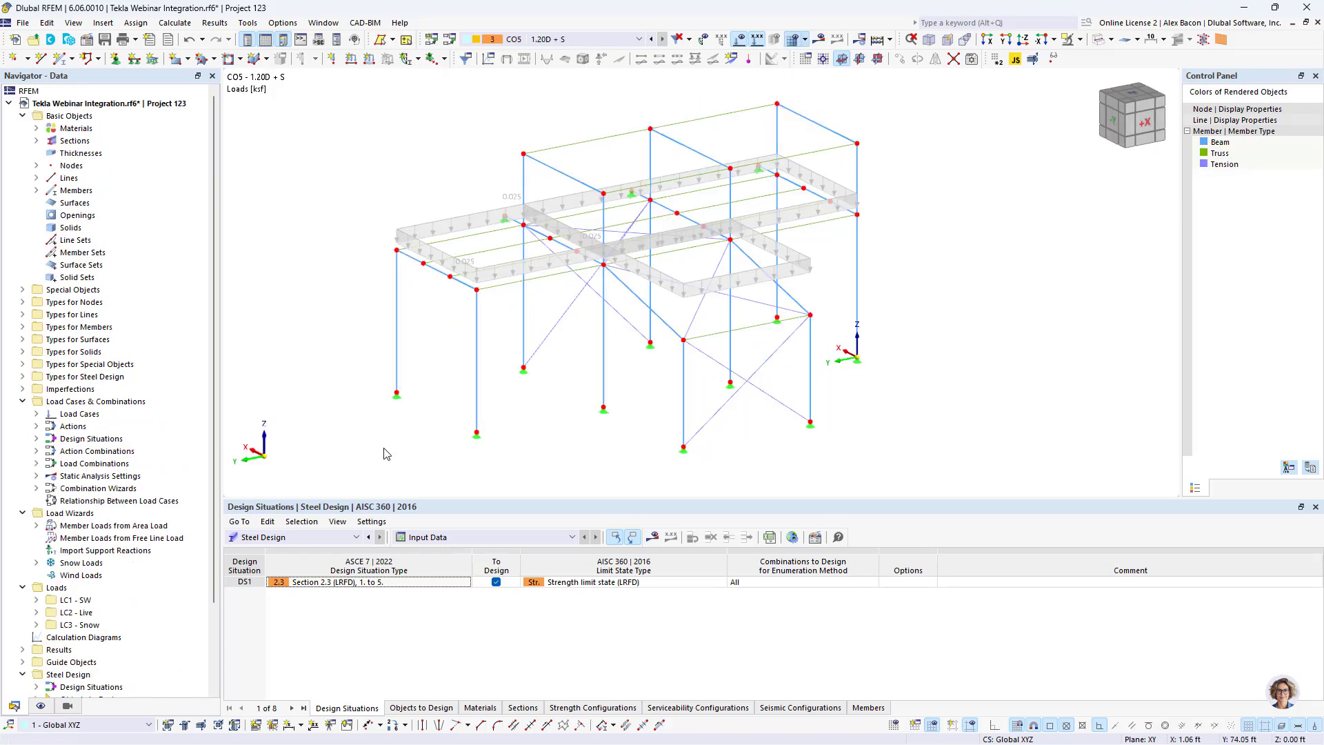
# Reassign the Roof 1 snow load to the upper roof's corner nodes 28, 30, 26 and 25.
pyautogui.doubleClick(551, 206)
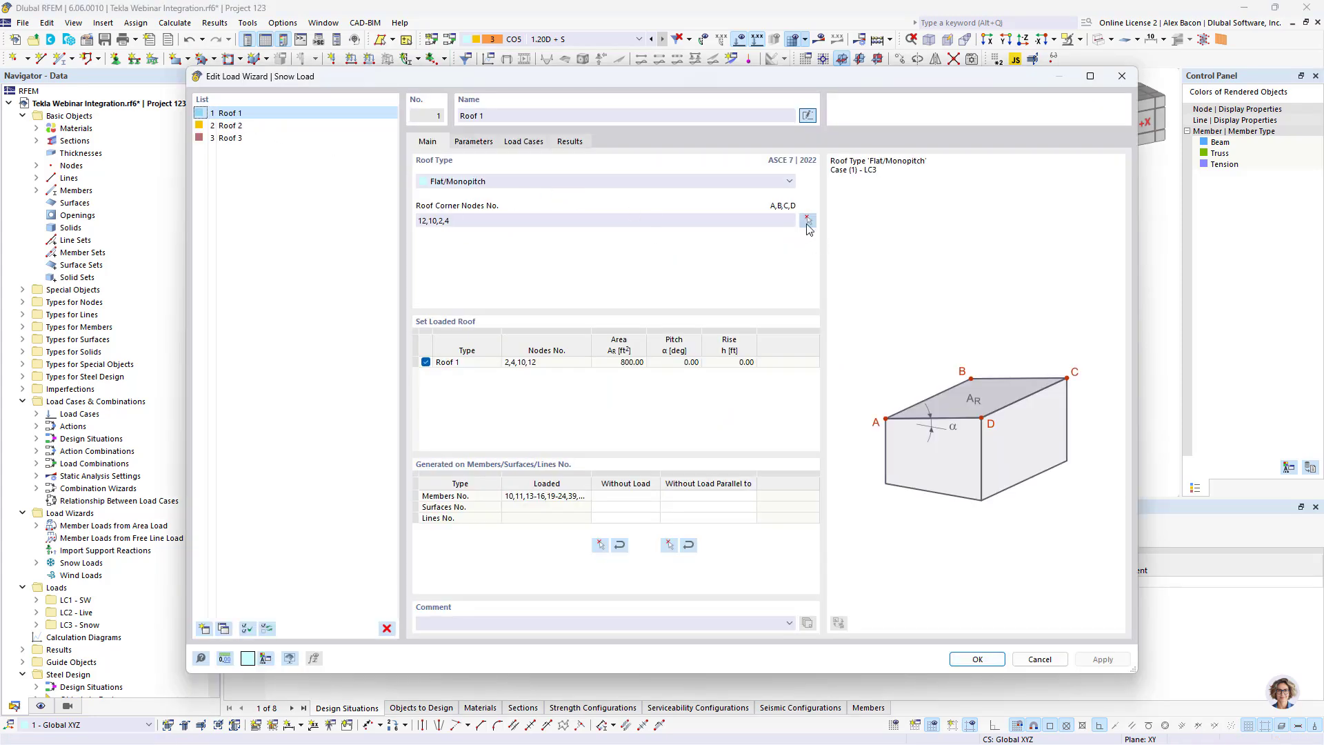
pyautogui.click(807, 220)
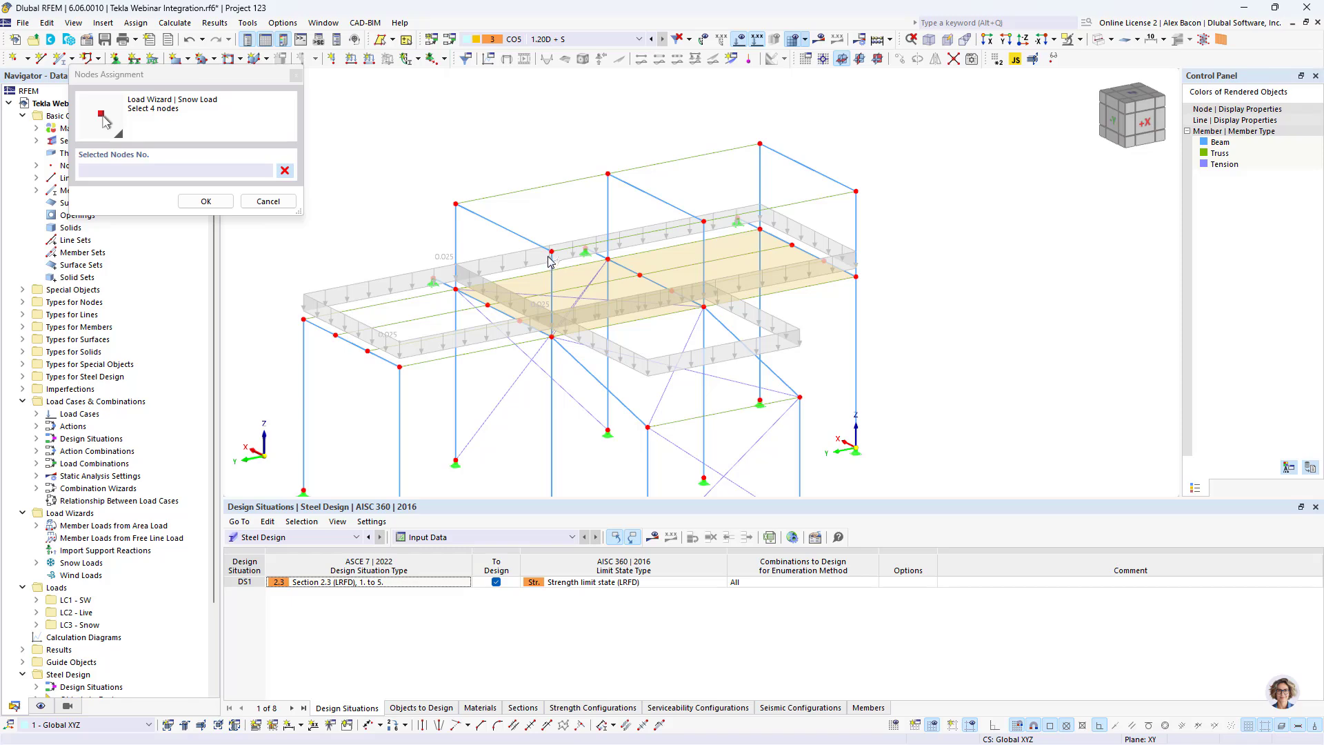
pyautogui.click(551, 253)
pyautogui.click(455, 204)
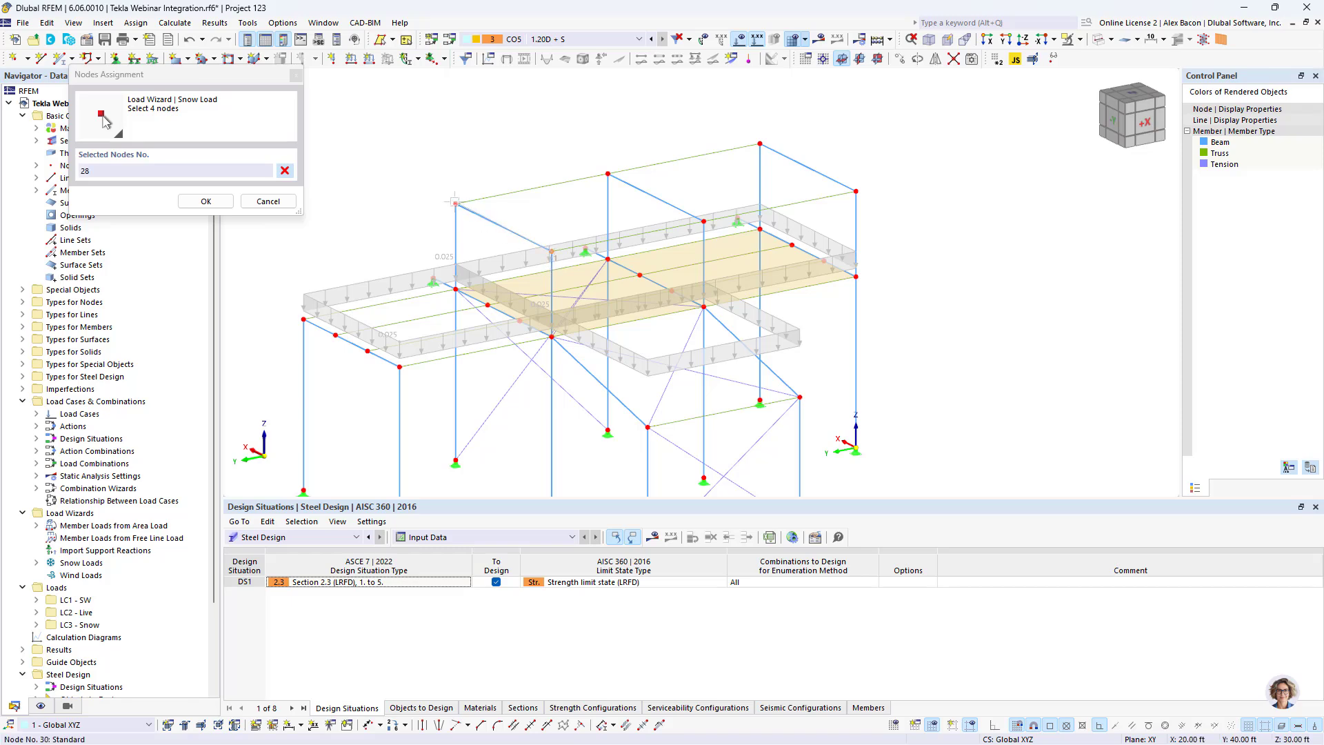
pyautogui.click(759, 144)
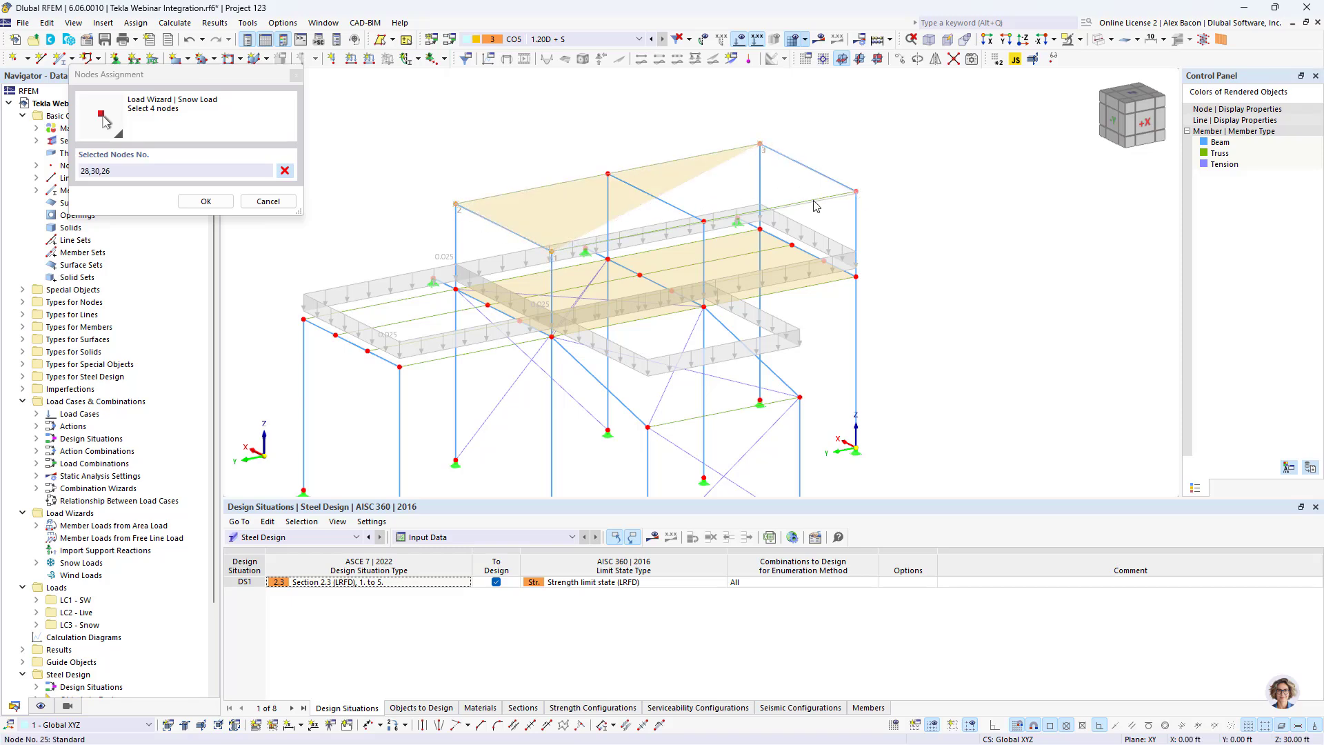
pyautogui.click(856, 191)
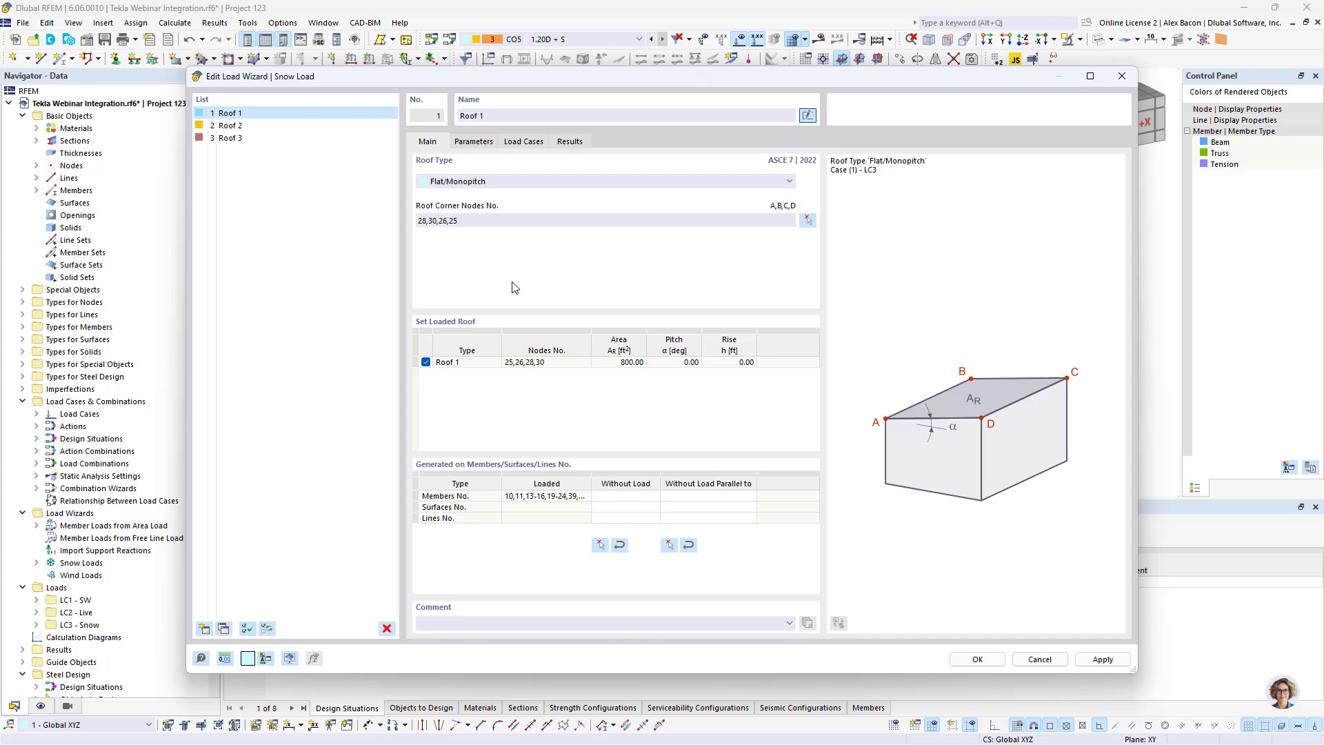
pyautogui.click(977, 659)
pyautogui.click(720, 449)
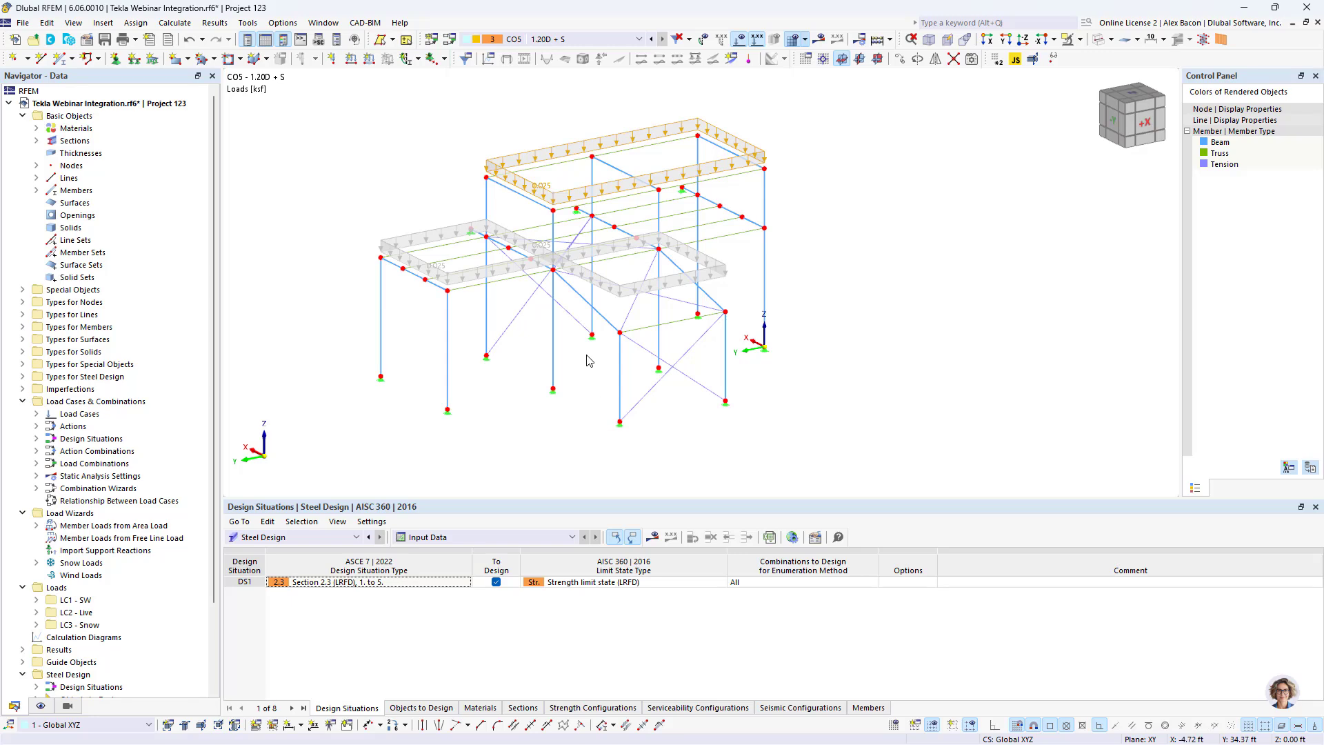
# Calculate the steel design check ratios for the members and hide the load display.
pyautogui.click(653, 538)
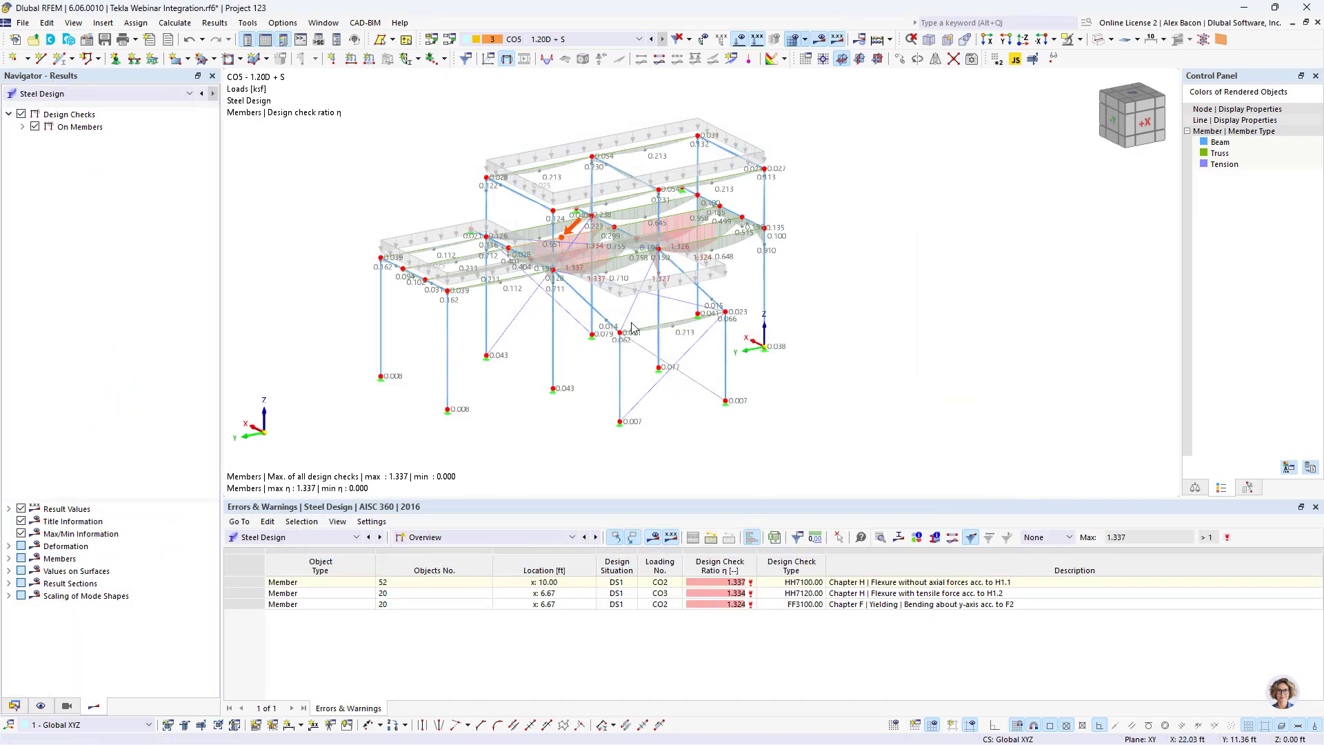
pyautogui.scroll(2, 576, 191)
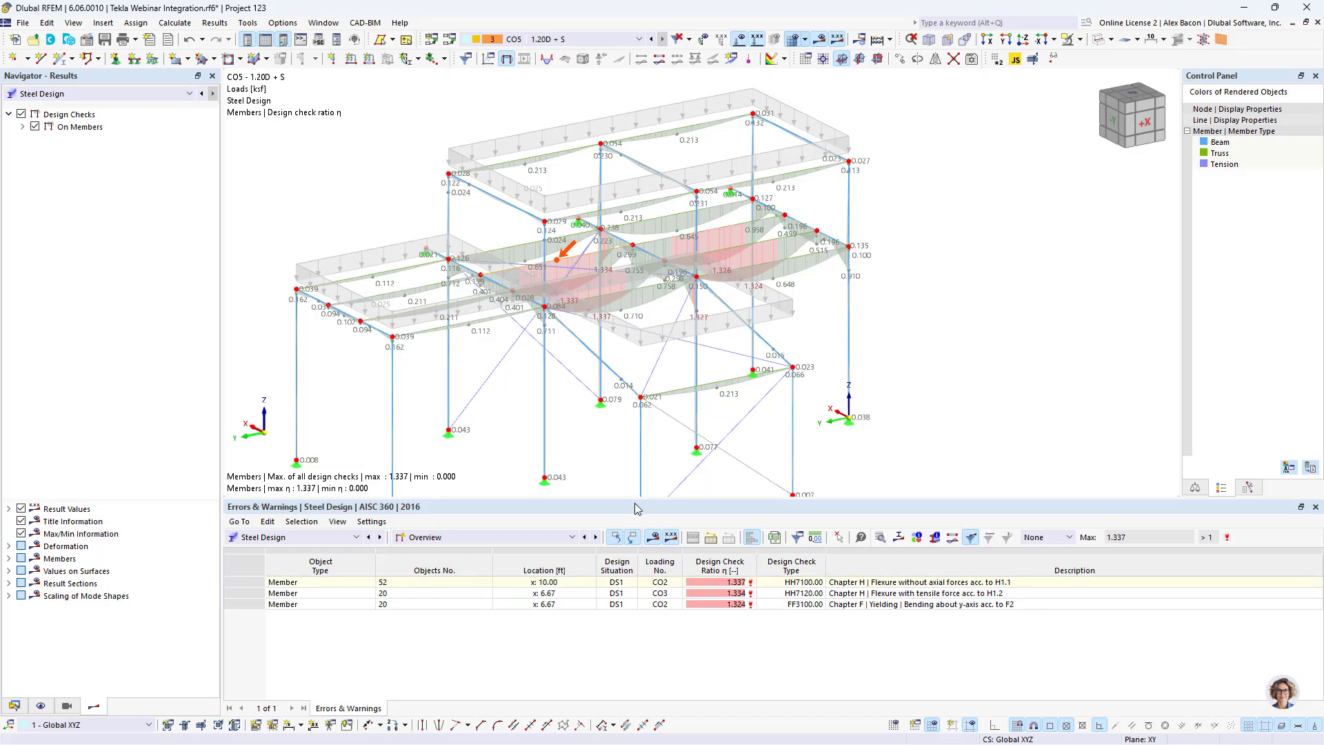
pyautogui.scroll(-3, 611, 445)
pyautogui.keyDown('ctrl'); pyautogui.moveTo(602, 409); pyautogui.dragTo(740, 353, button='middle'); pyautogui.keyUp('ctrl')
pyautogui.click(744, 43)
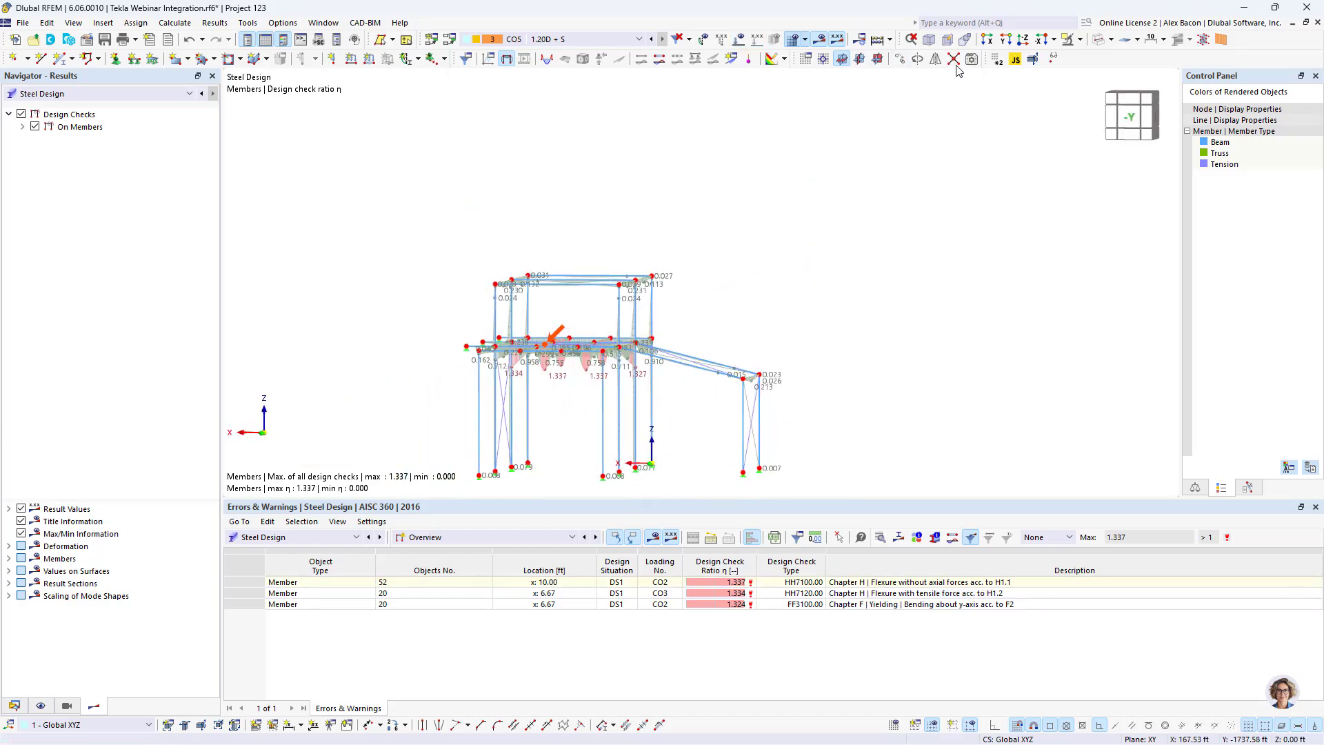
# Isolate the middle-level floor framing between the columns in visibility mode, selecting it from a side view.
pyautogui.keyDown('ctrl'); pyautogui.moveTo(545, 359); pyautogui.dragTo(563, 358, button='middle'); pyautogui.keyUp('ctrl')
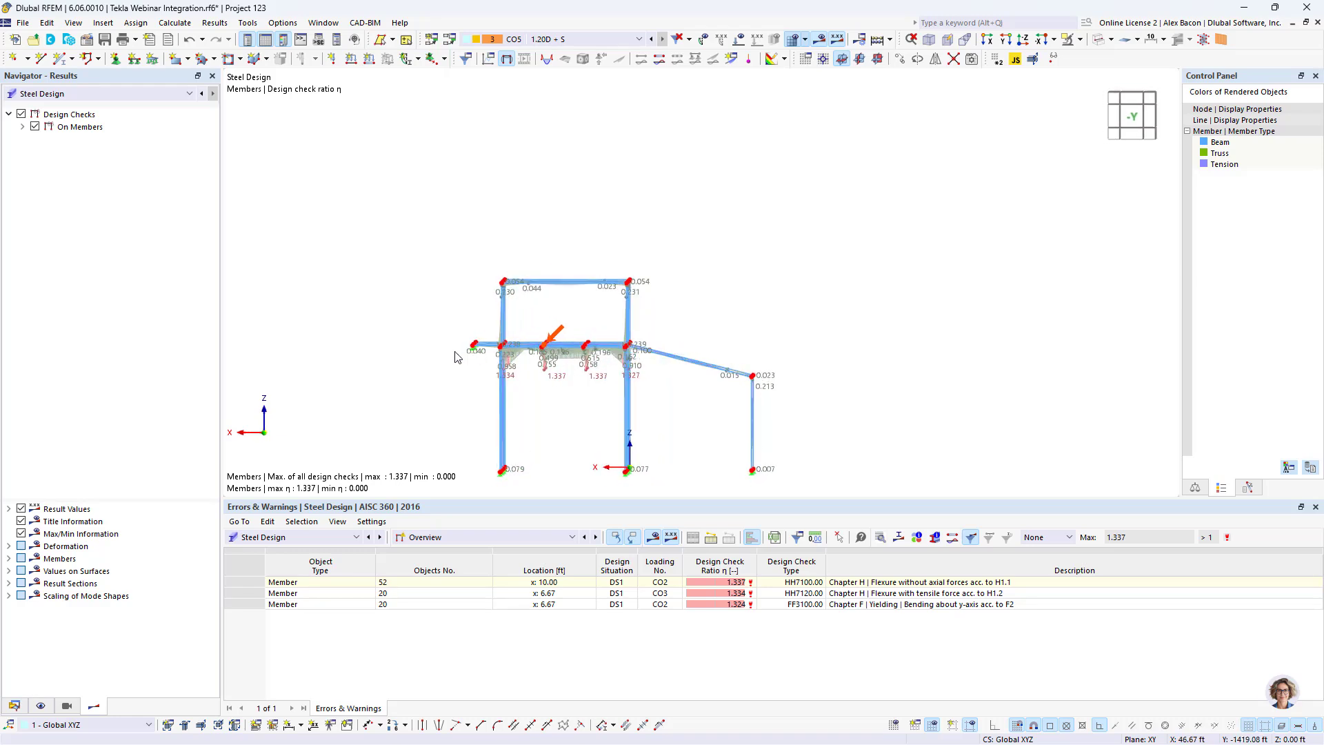
pyautogui.moveTo(456, 352); pyautogui.dragTo(656, 322)
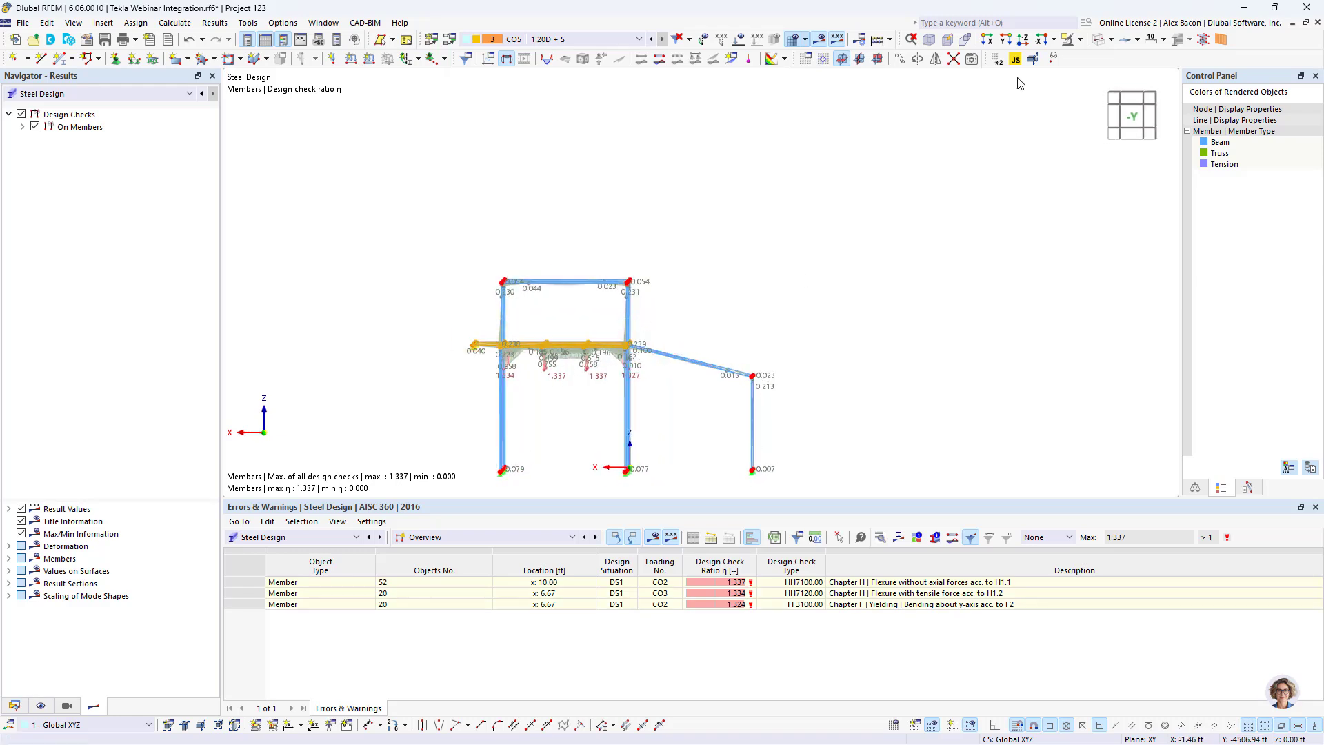
pyautogui.click(1070, 41)
pyautogui.keyDown('ctrl'); pyautogui.moveTo(913, 139); pyautogui.dragTo(542, 360, button='middle'); pyautogui.keyUp('ctrl')
pyautogui.scroll(2, 545, 359)
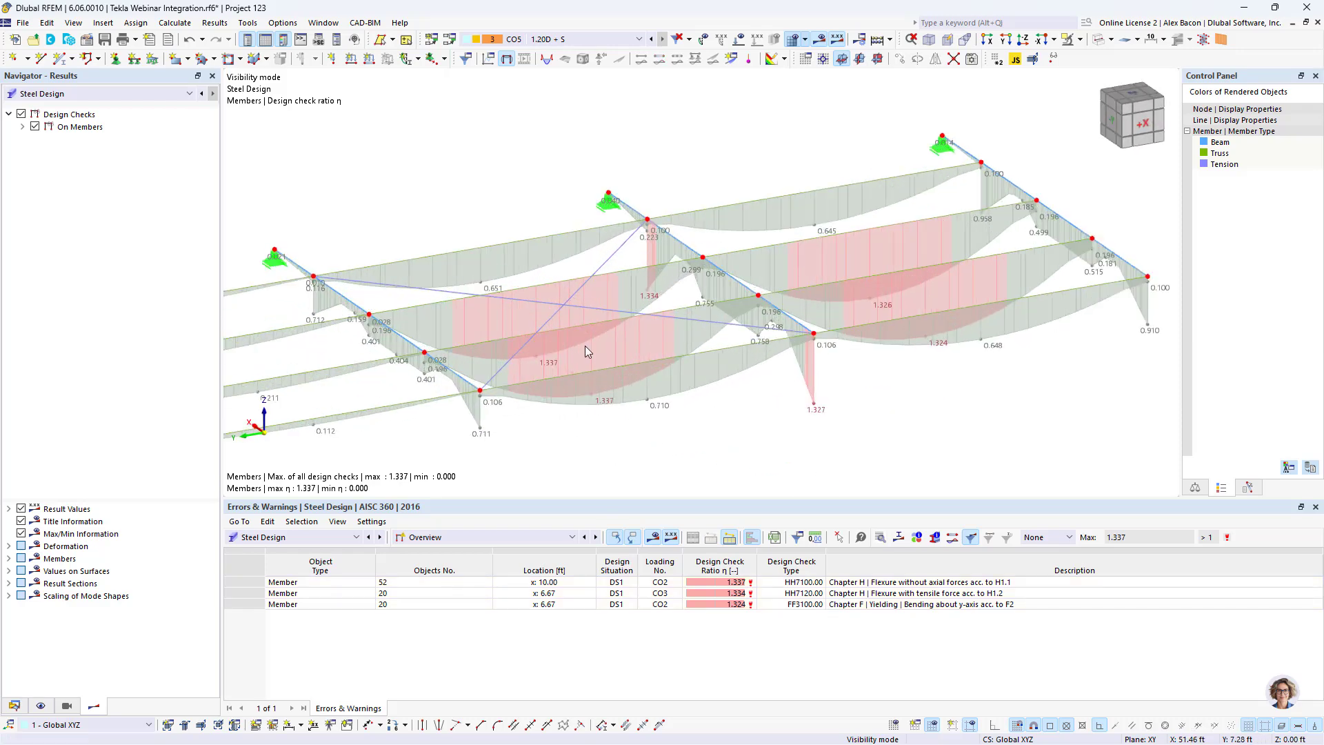
# Display the isolated members as rendered solids and colour them by section.
pyautogui.click(1100, 41)
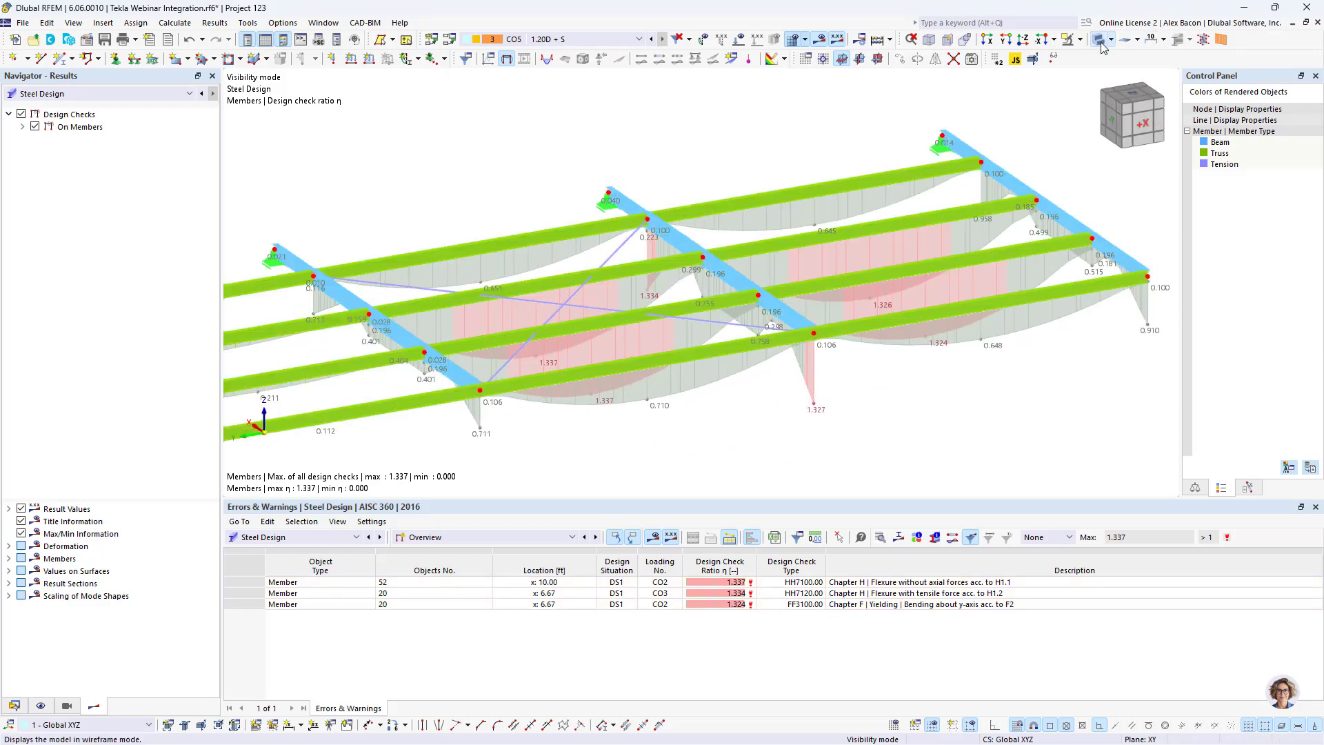
pyautogui.click(41, 705)
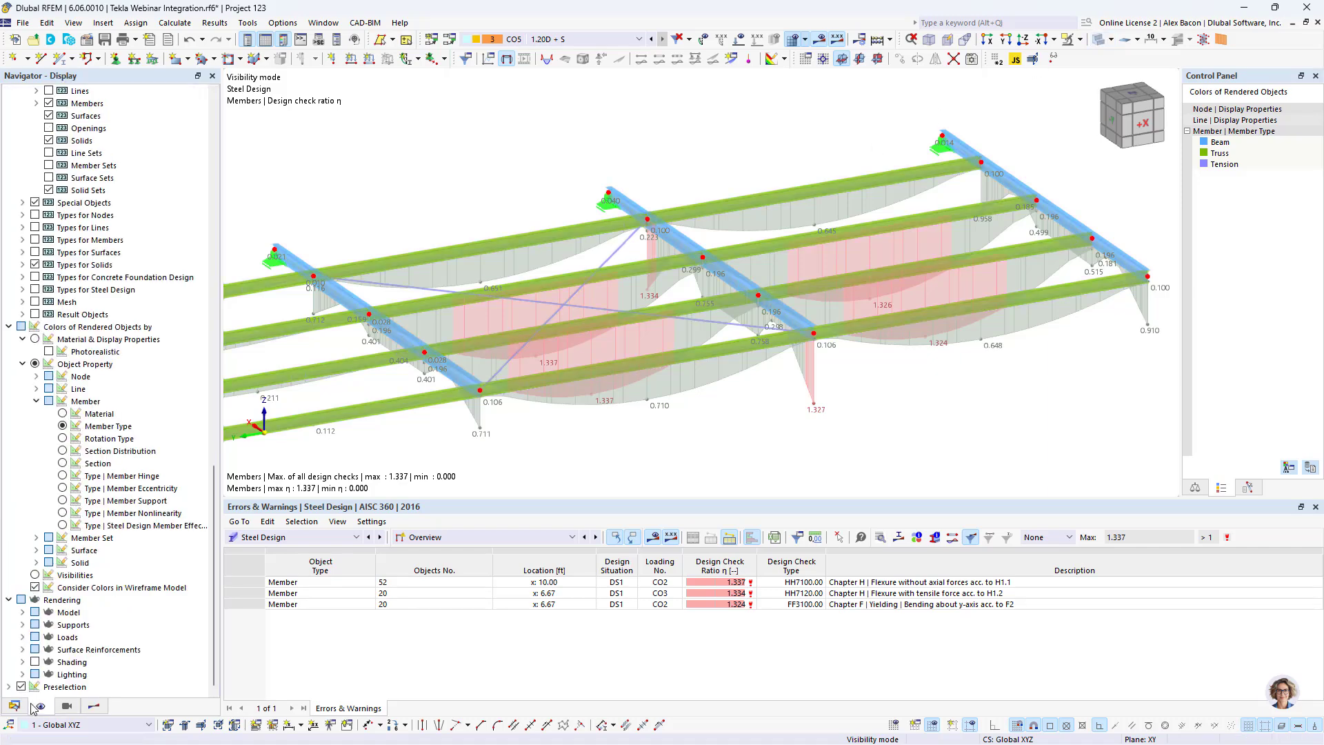
pyautogui.click(62, 463)
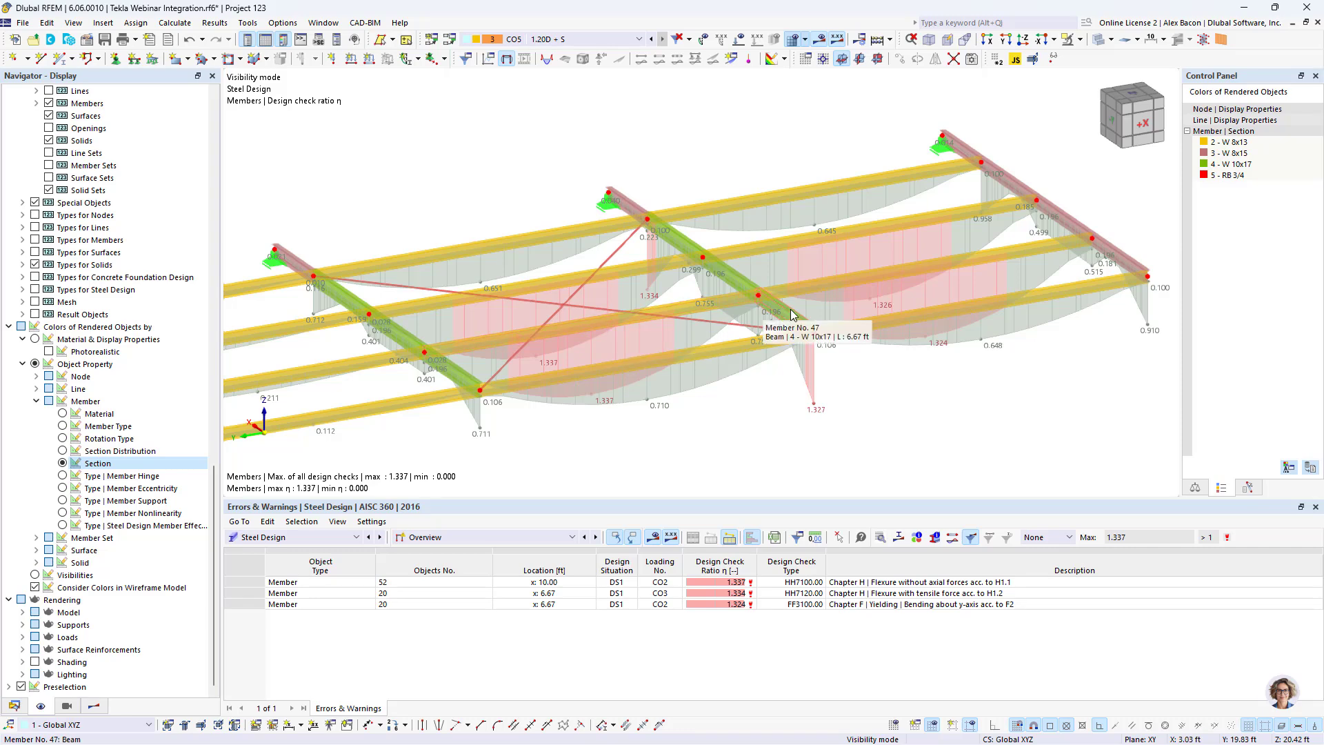
pyautogui.scroll(-2, 791, 314)
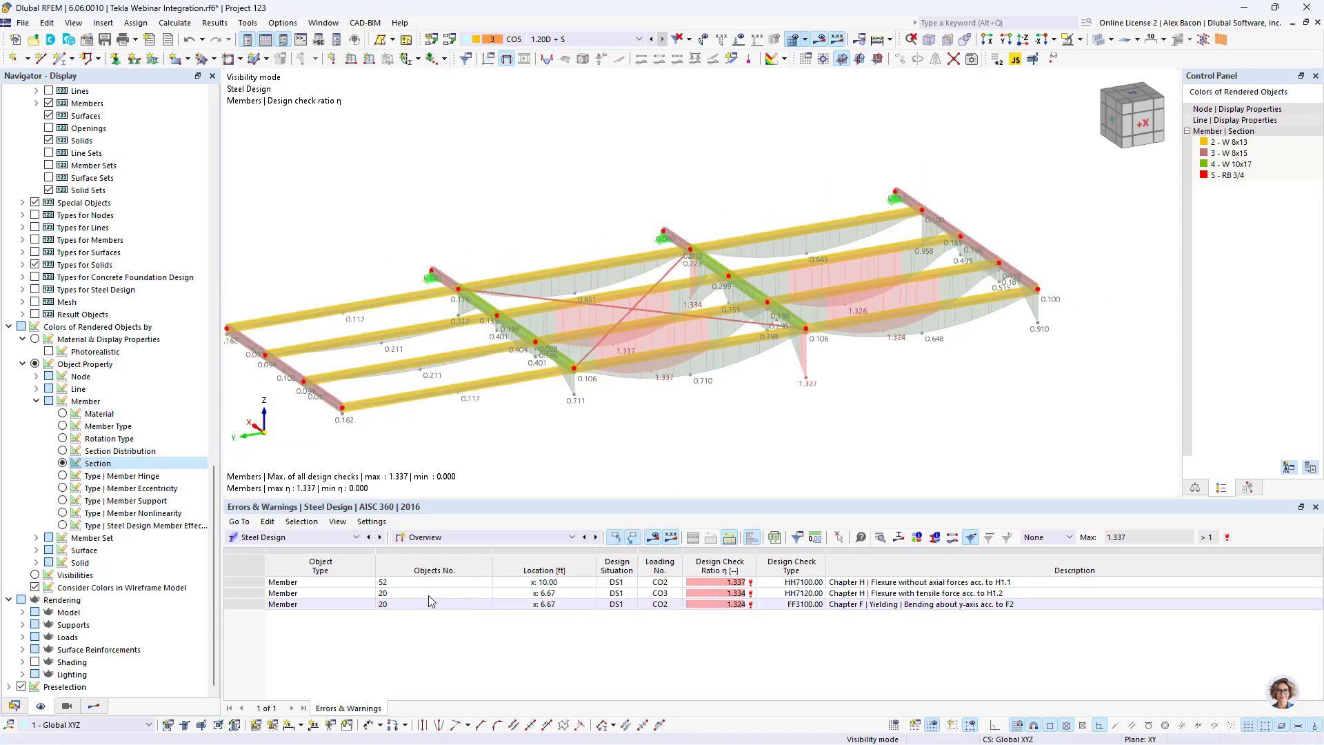
# Show the design ratios on members by design situation and enlarge the results table.
pyautogui.click(510, 538)
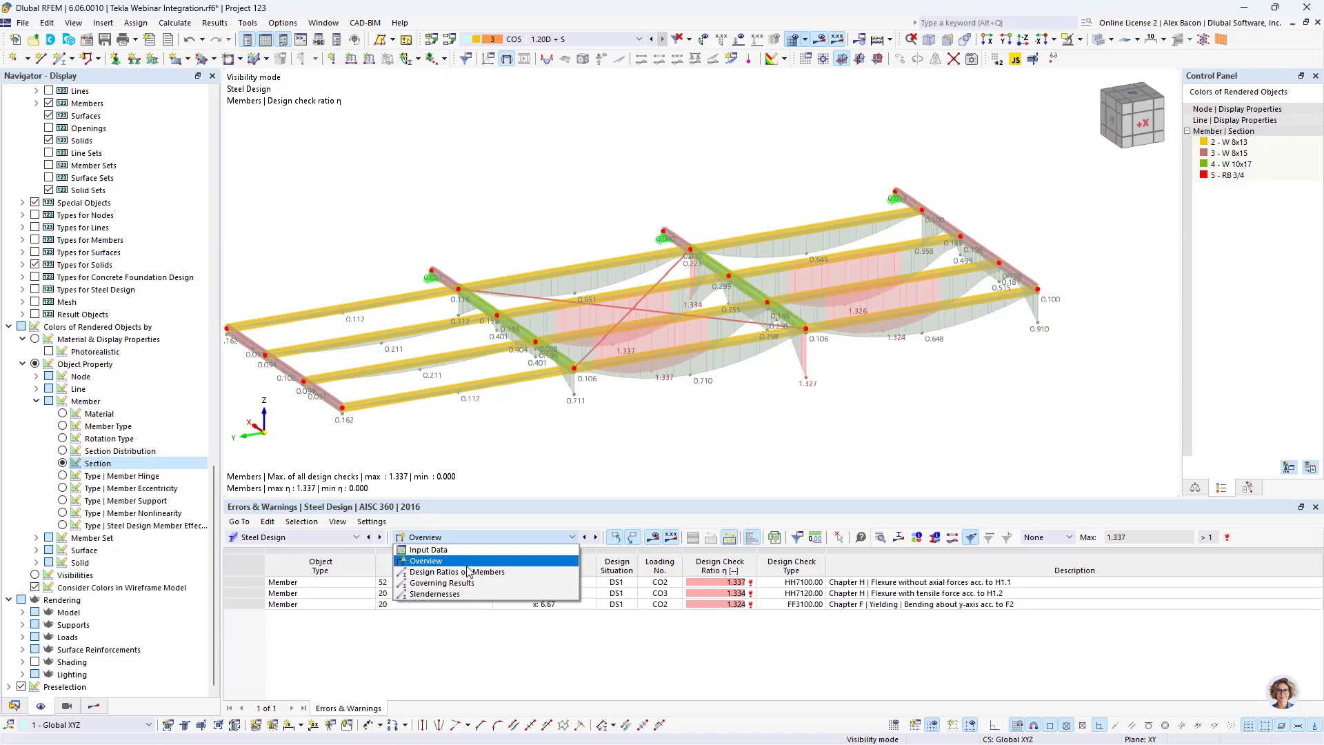
pyautogui.click(468, 572)
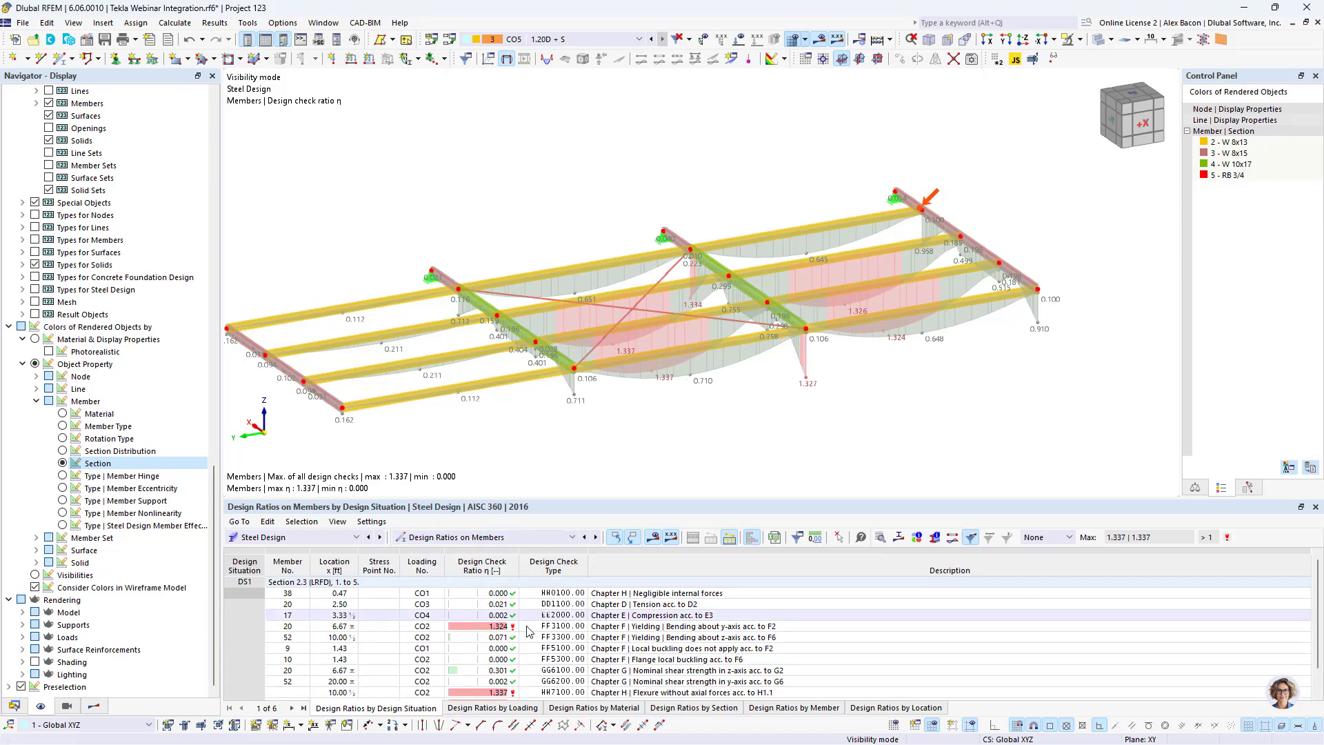
pyautogui.moveTo(526, 498); pyautogui.dragTo(526, 384)
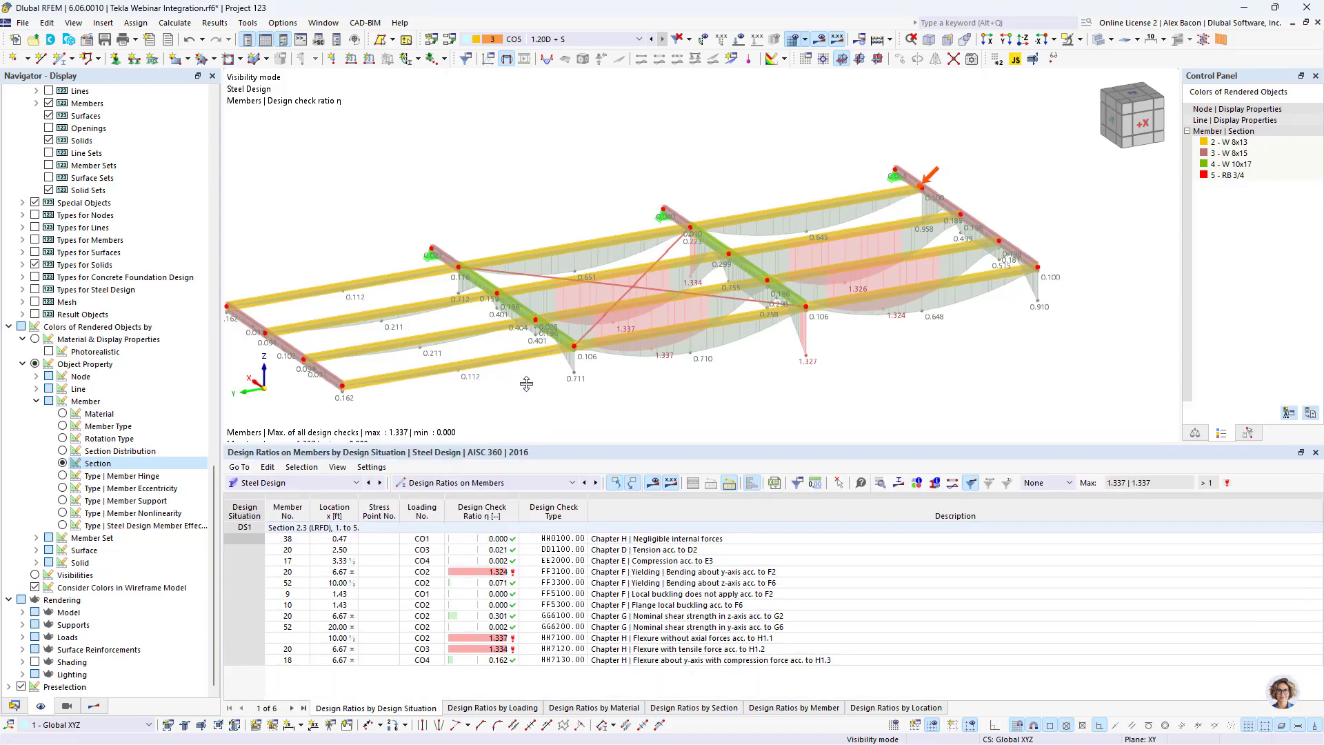
# Examine the design check details of member 20 for Chapter F yielding, bending about the y-axis, and close them.
pyautogui.click(554, 513)
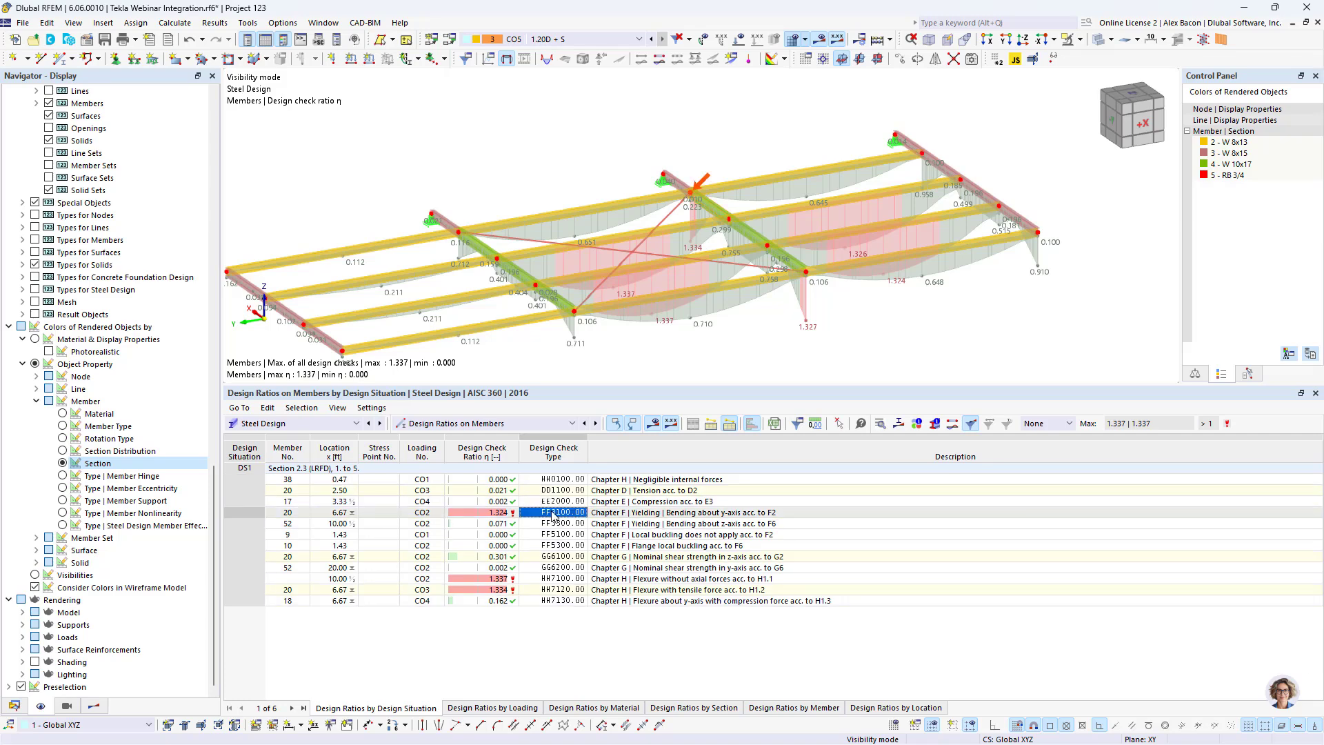
pyautogui.click(635, 516)
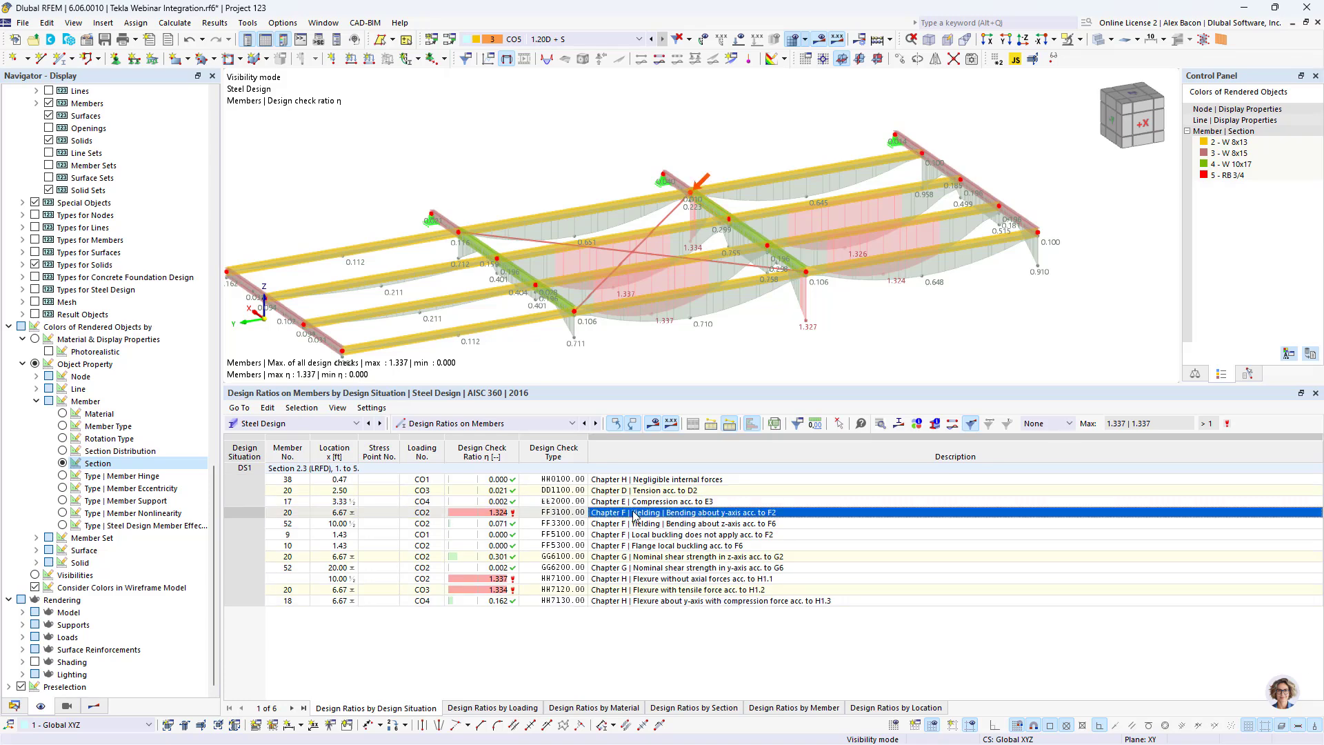
pyautogui.doubleClick(635, 515)
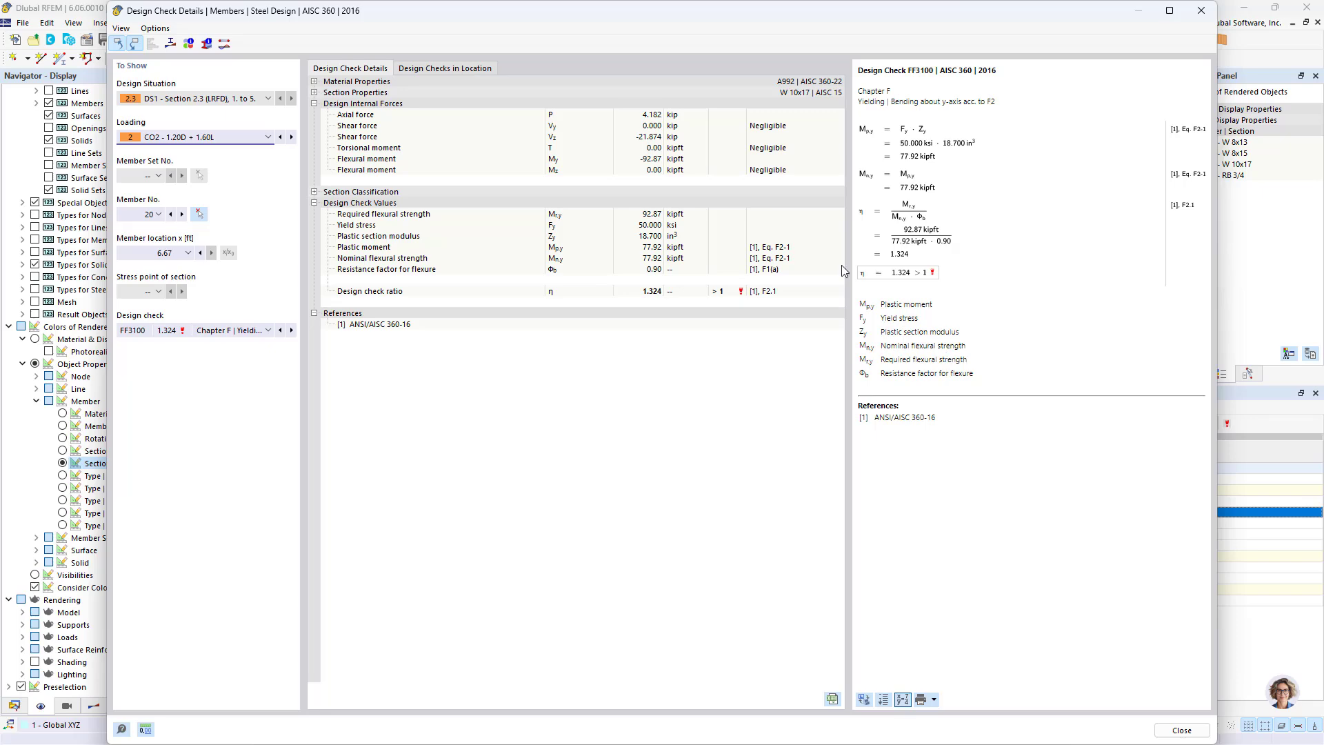
pyautogui.click(1201, 10)
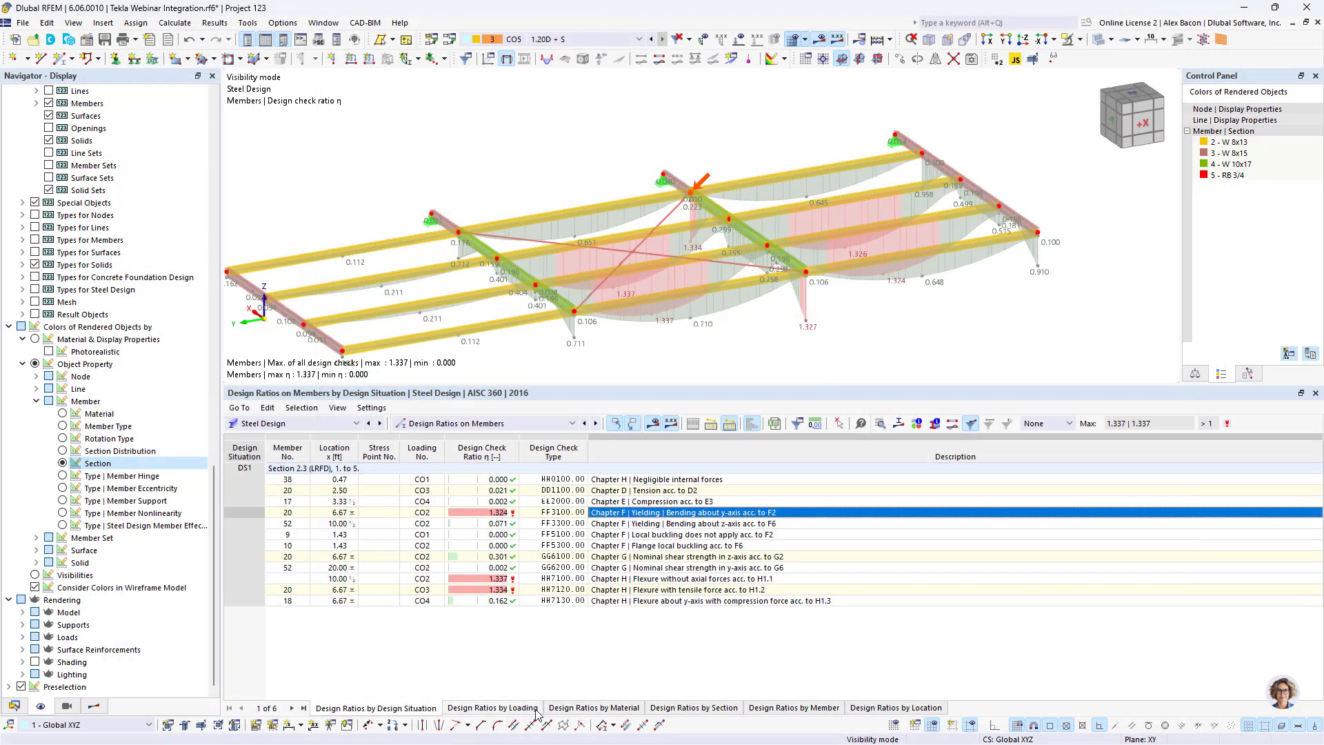
# Review the member design ratios grouped by section for the steel sections.
pyautogui.click(709, 711)
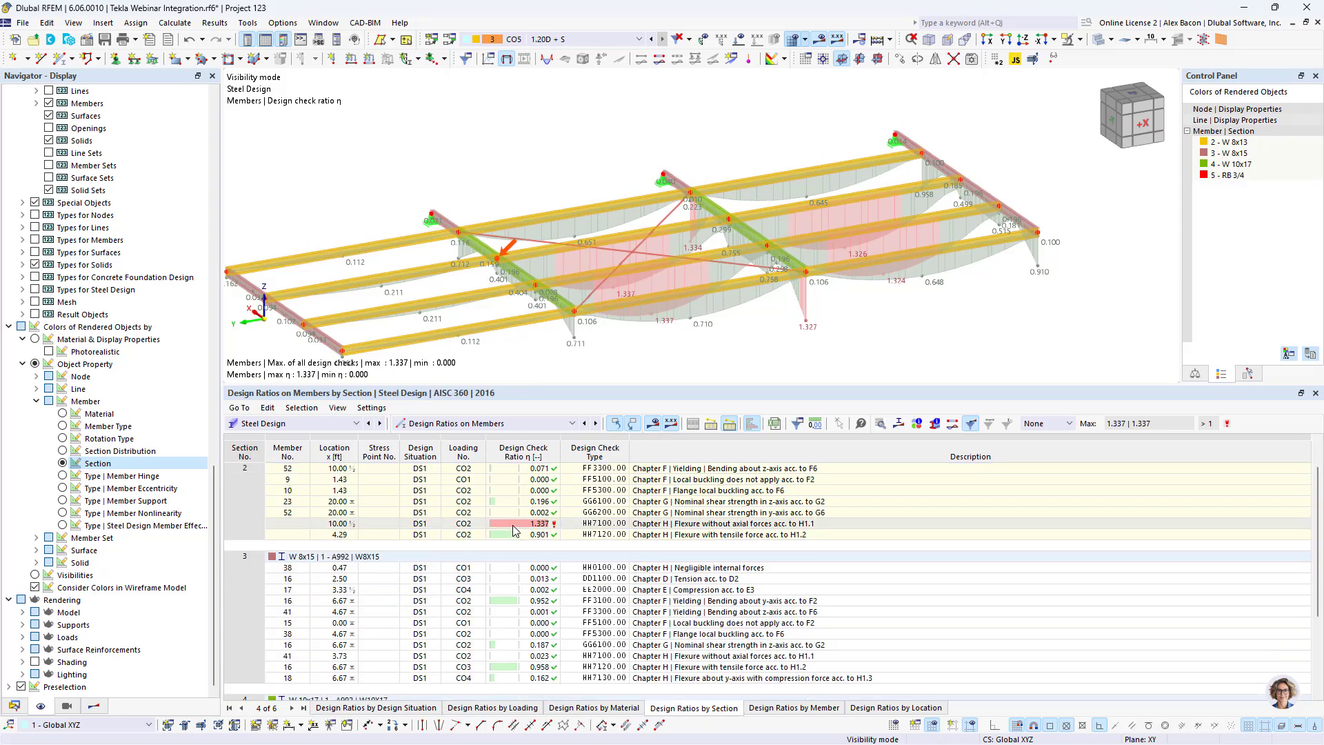
pyautogui.scroll(-4, 318, 490)
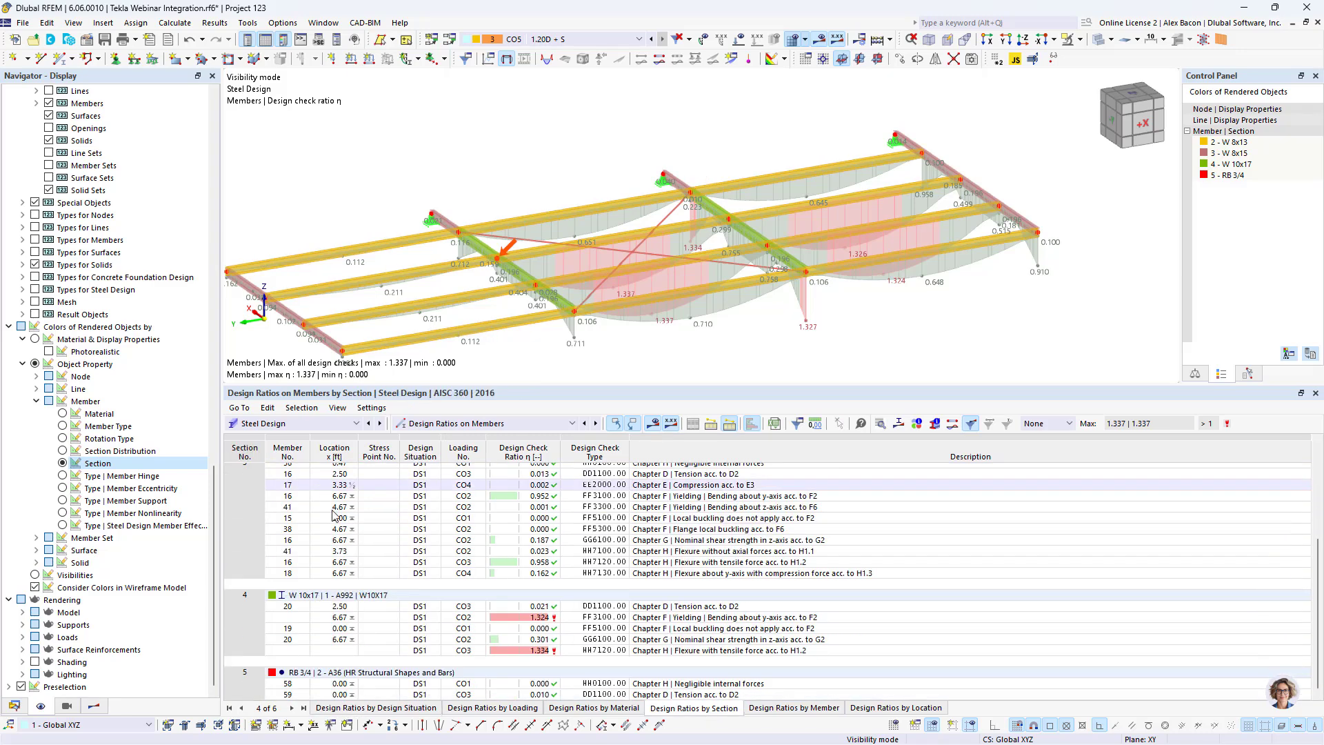
# In the steel design's section input data, set the W 8x13 and W 10x17 sections to Optimize | Current Row | W.
pyautogui.click(527, 423)
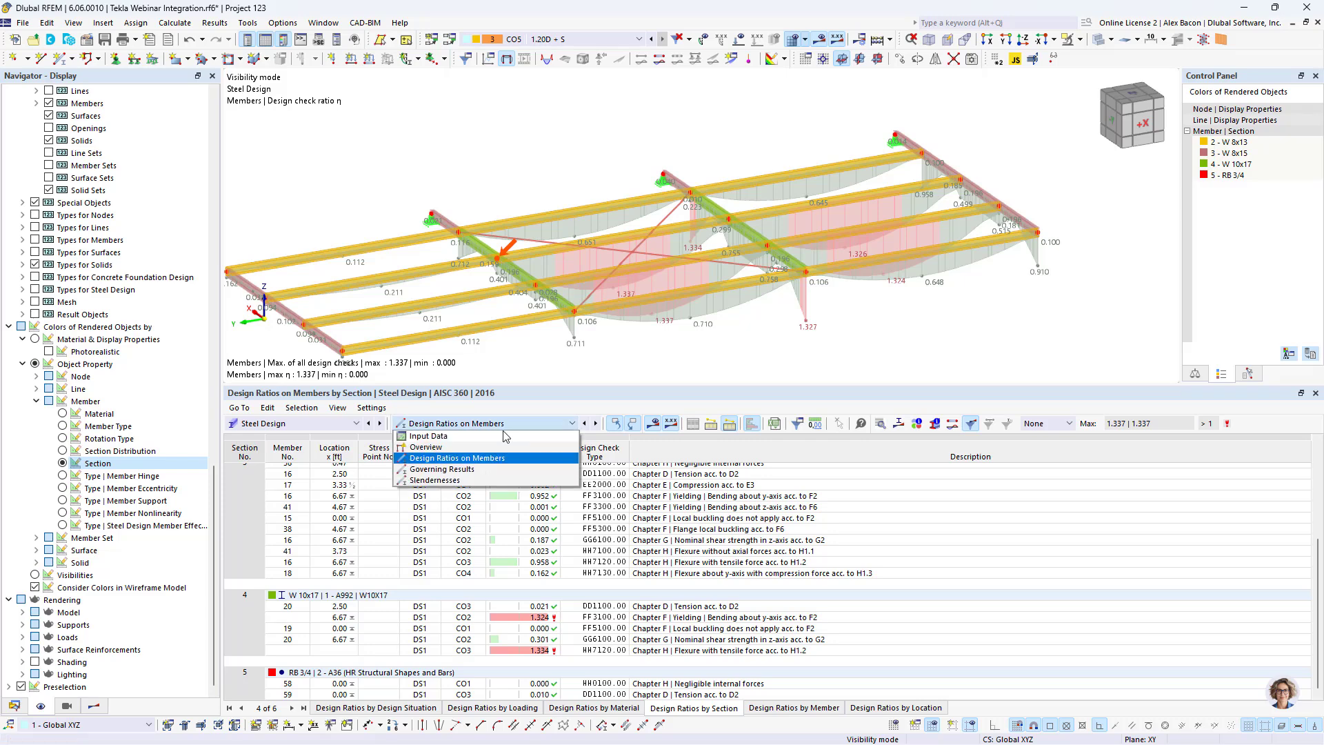
pyautogui.click(495, 441)
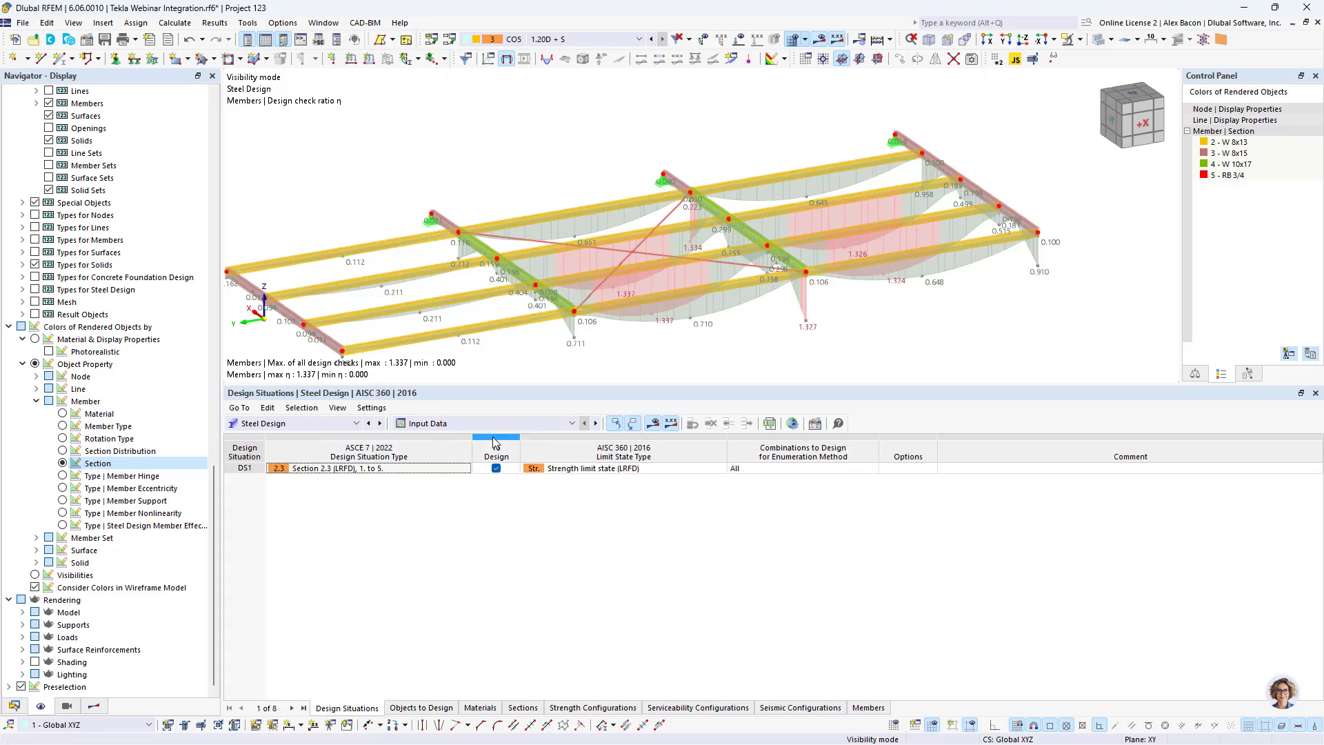
pyautogui.click(523, 709)
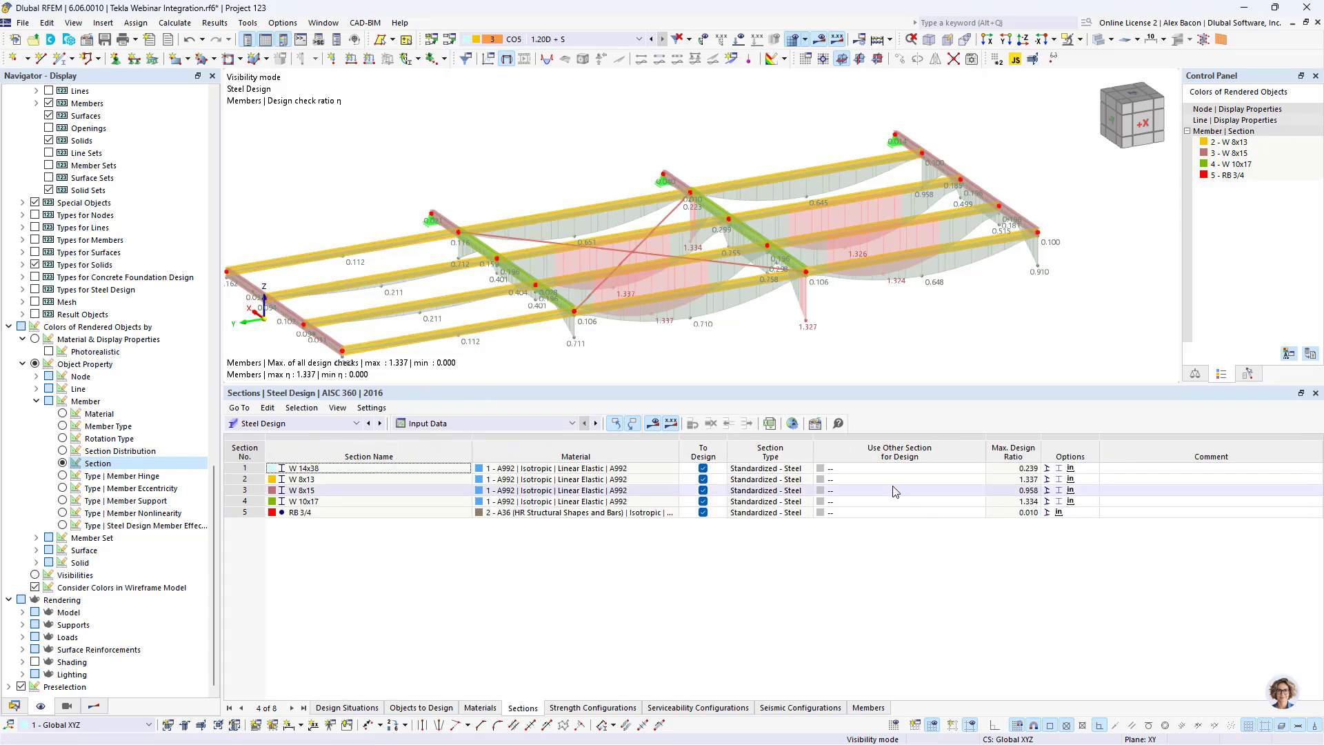
pyautogui.click(874, 480)
pyautogui.click(874, 479)
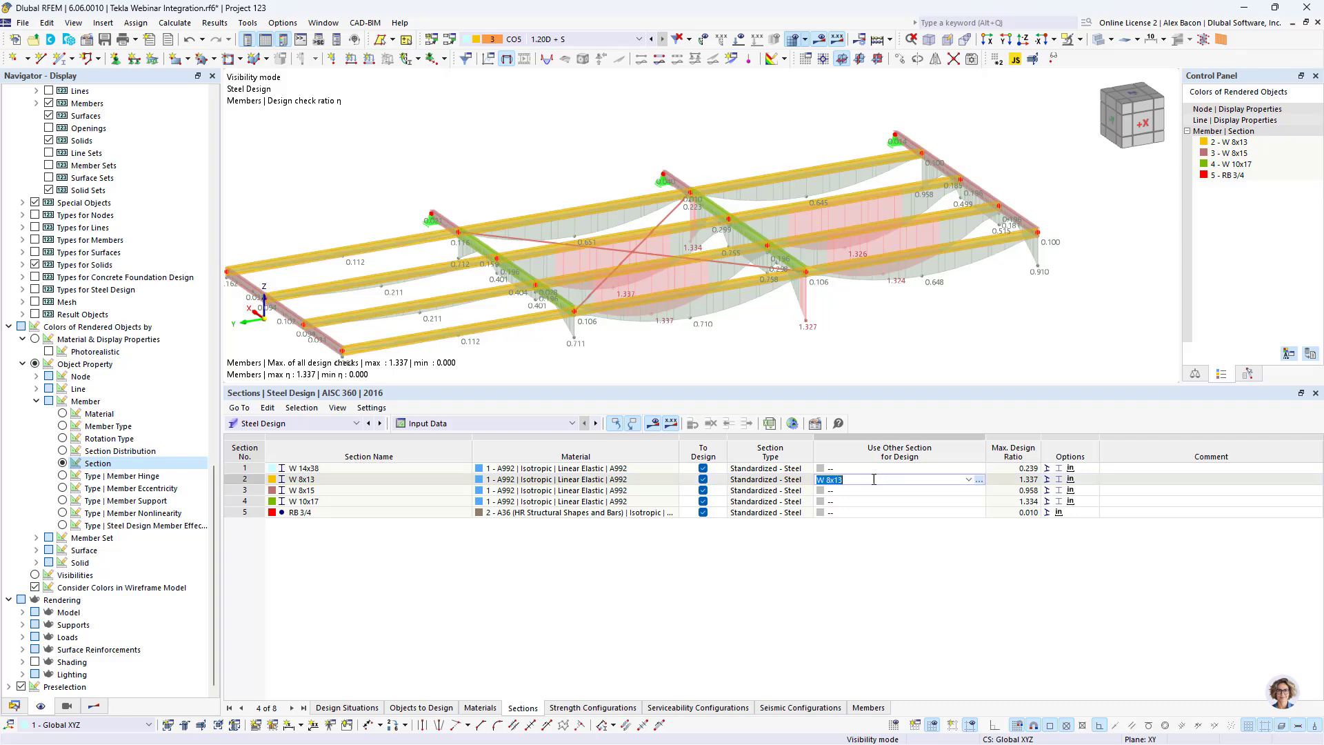
pyautogui.click(970, 481)
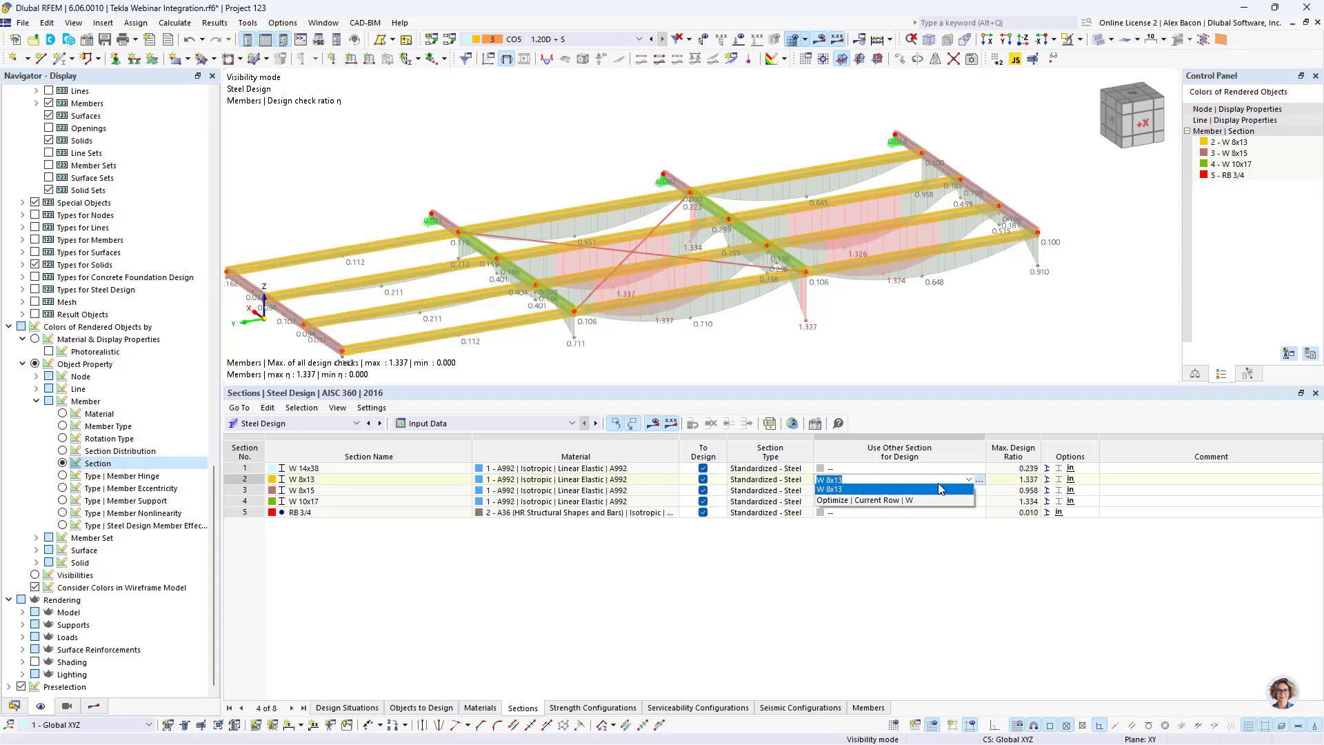
pyautogui.click(910, 501)
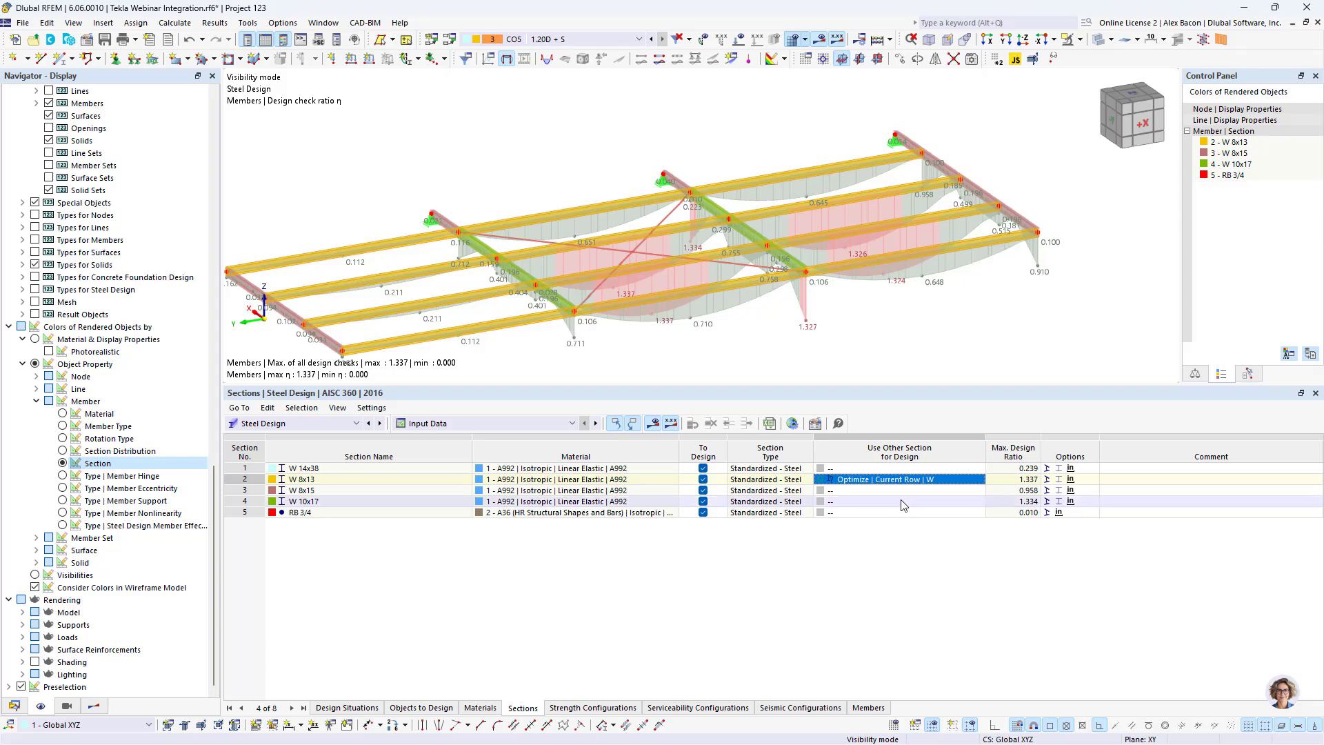
pyautogui.click(893, 502)
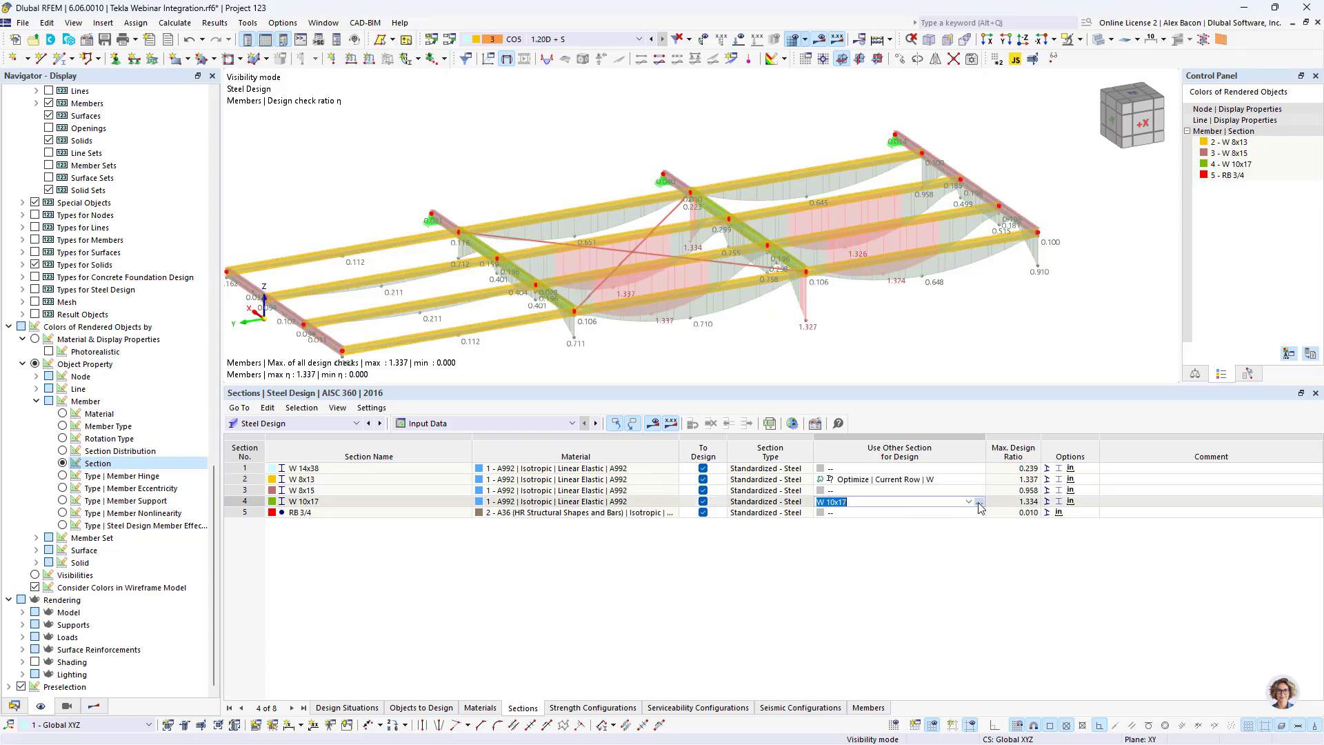
pyautogui.click(969, 502)
pyautogui.click(900, 522)
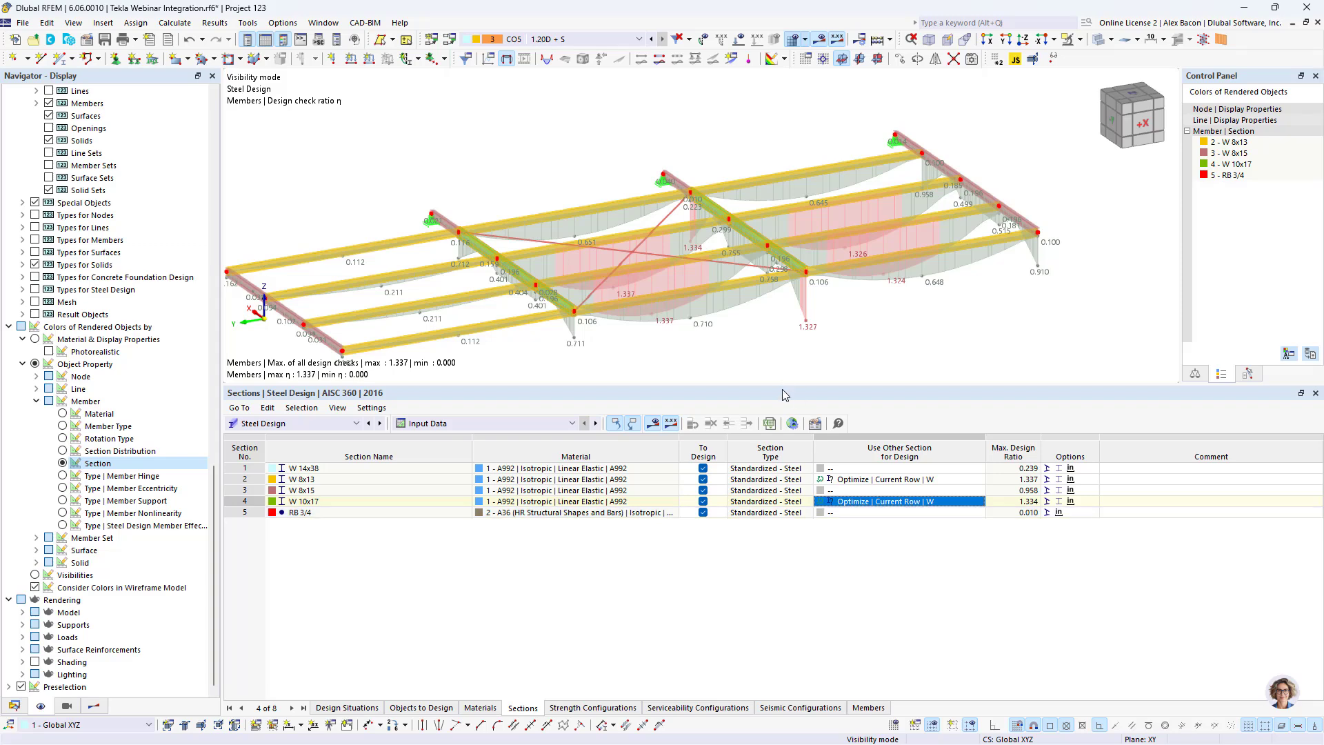
# Run the steel design with section optimization, and check the replacement sections and the maximum allowable design ratio in the global settings.
pyautogui.click(882, 40)
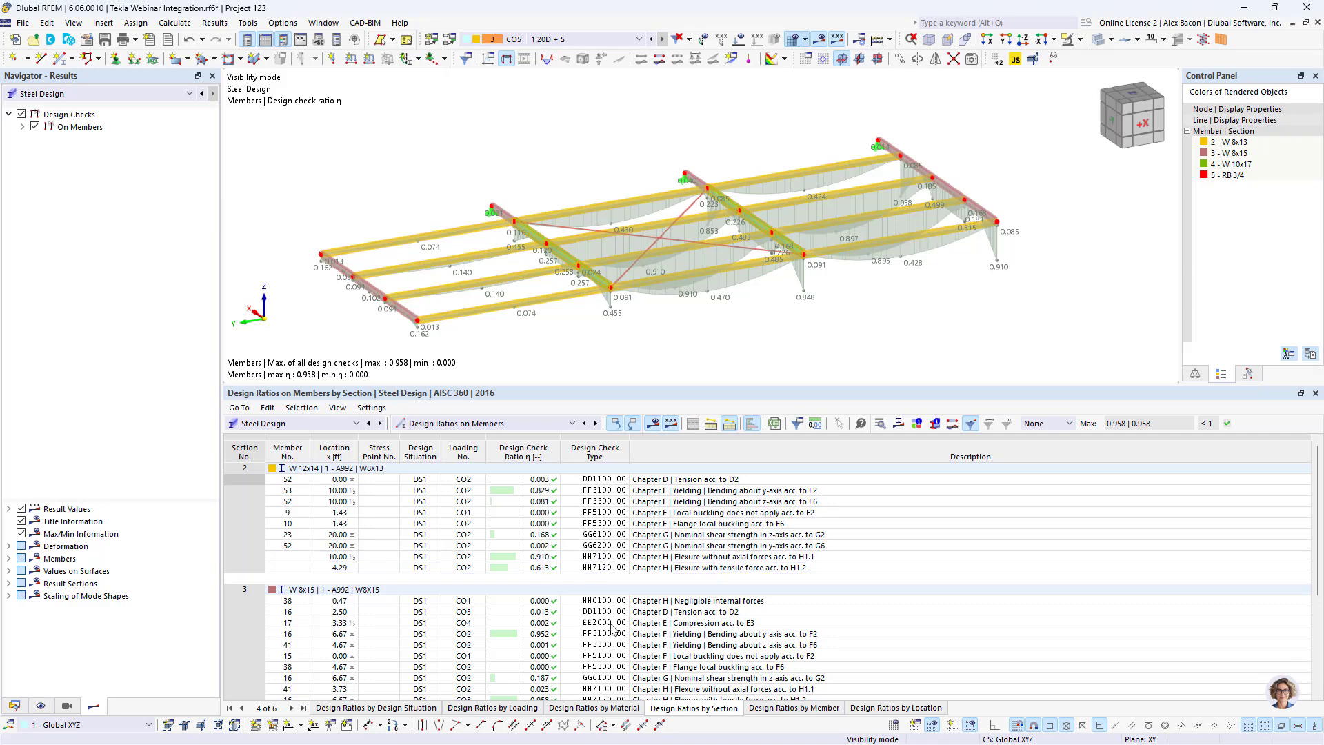
pyautogui.click(452, 424)
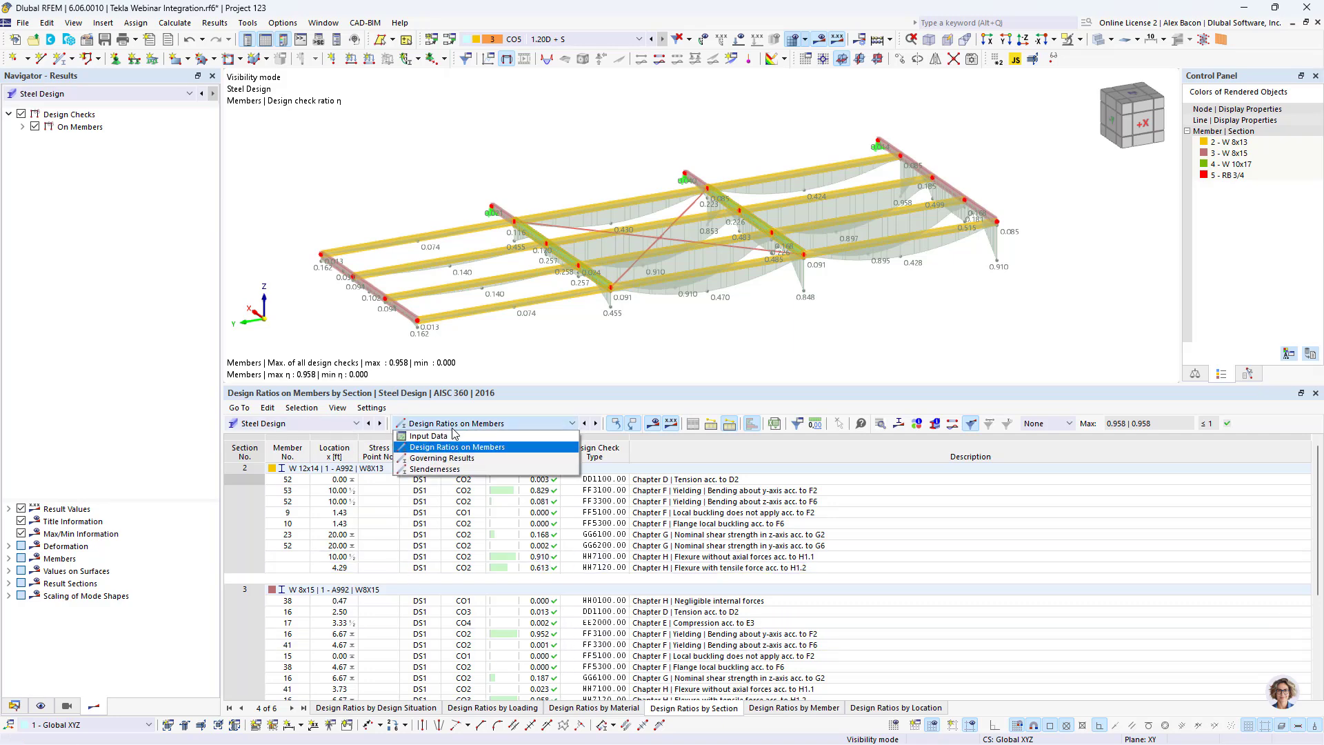
pyautogui.click(447, 436)
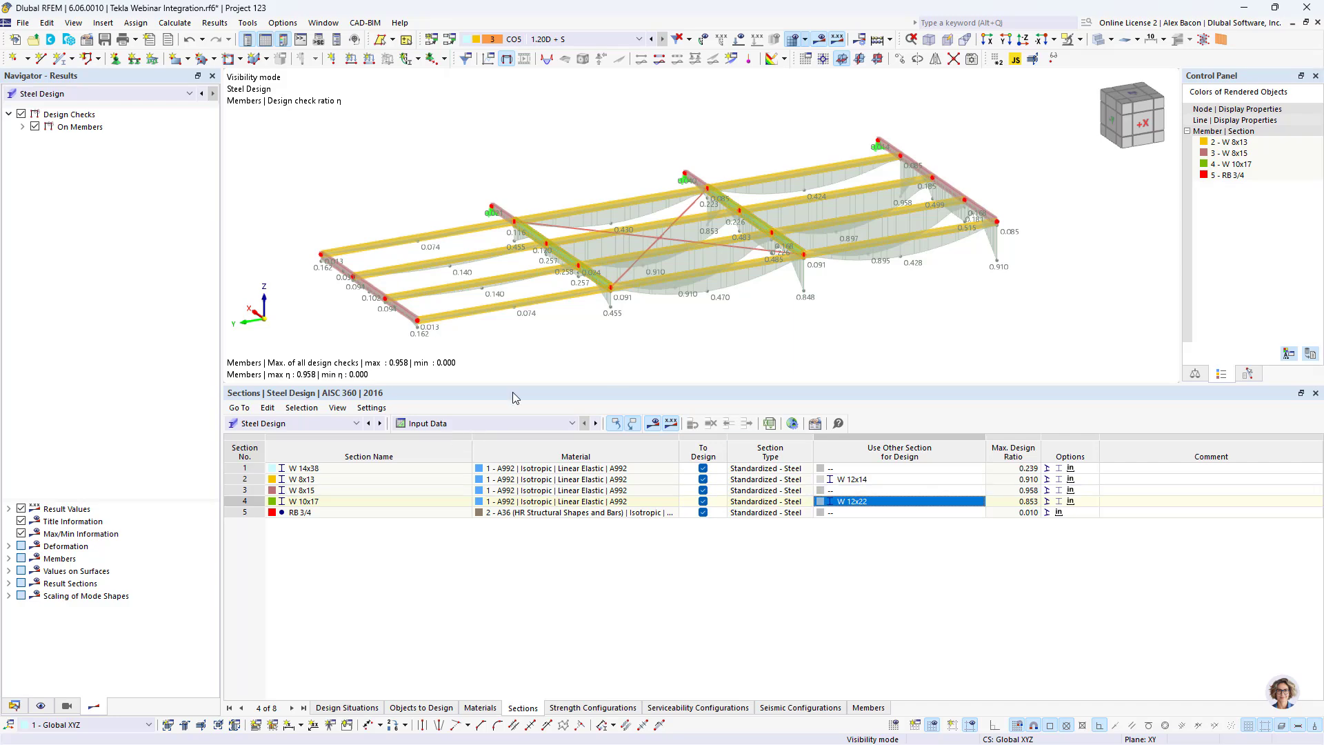
pyautogui.click(793, 424)
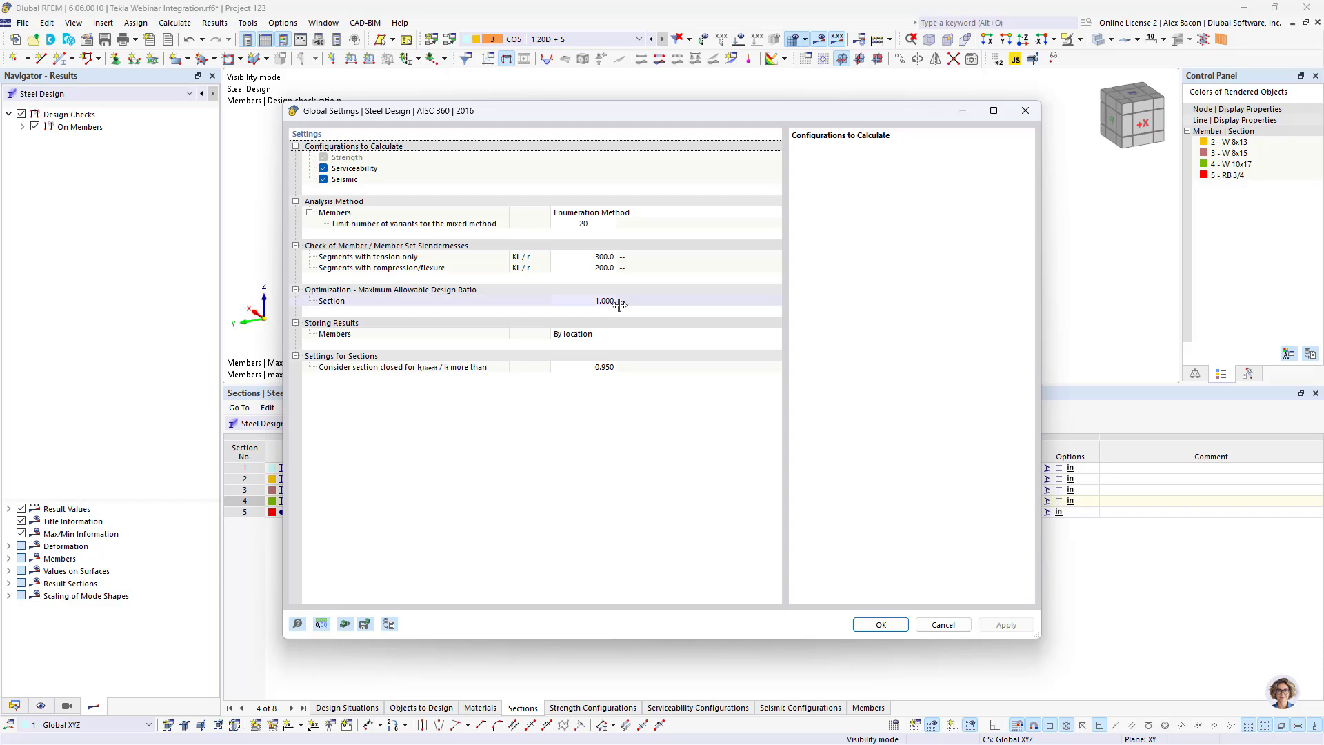
pyautogui.click(1025, 111)
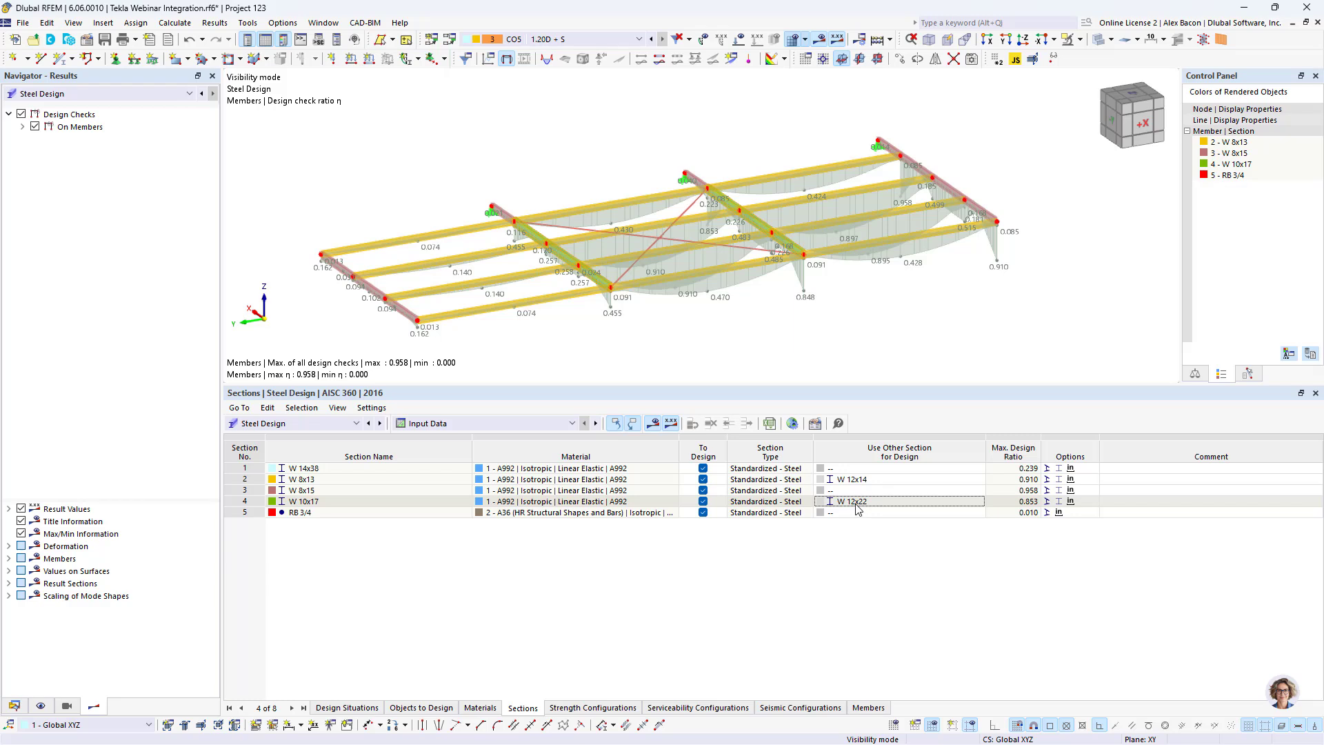
# Use all optimized sections in the model and accept the deletion of all results including the mesh.
pyautogui.click(909, 501)
pyautogui.rightClick(909, 501)
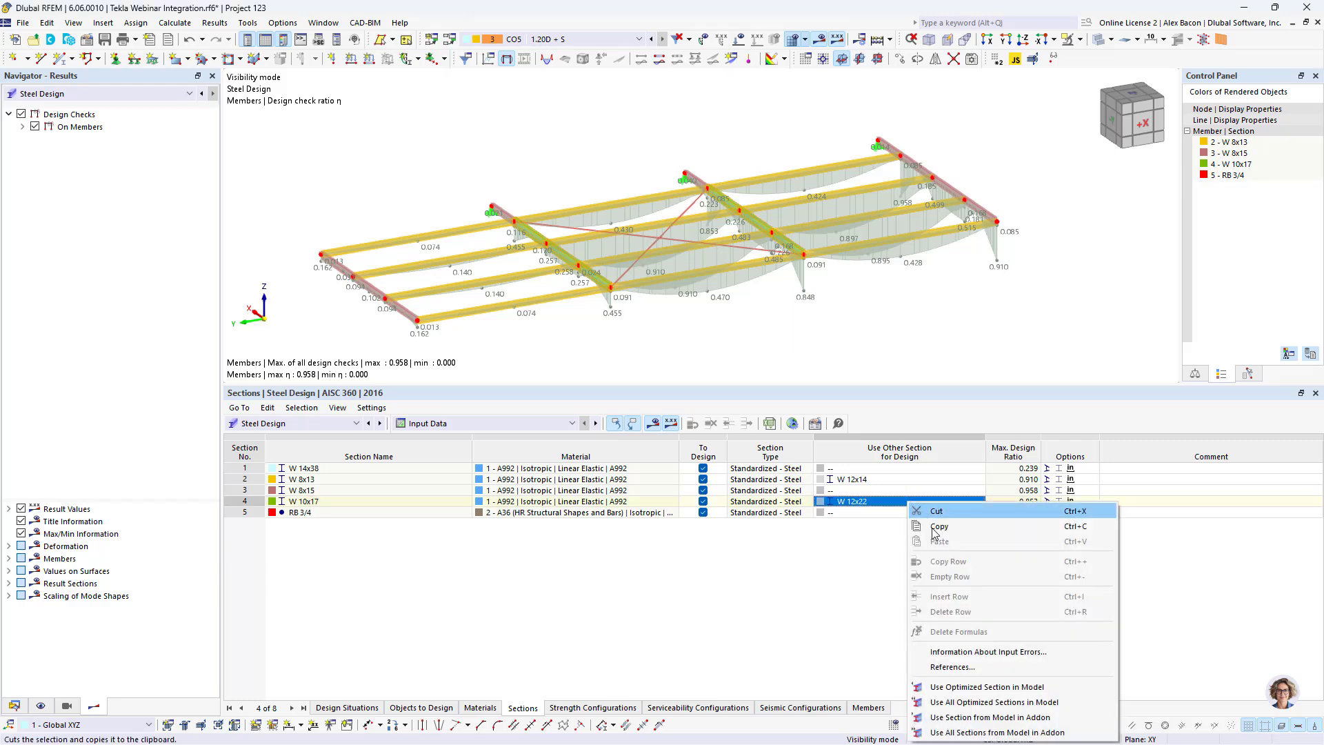
pyautogui.click(995, 702)
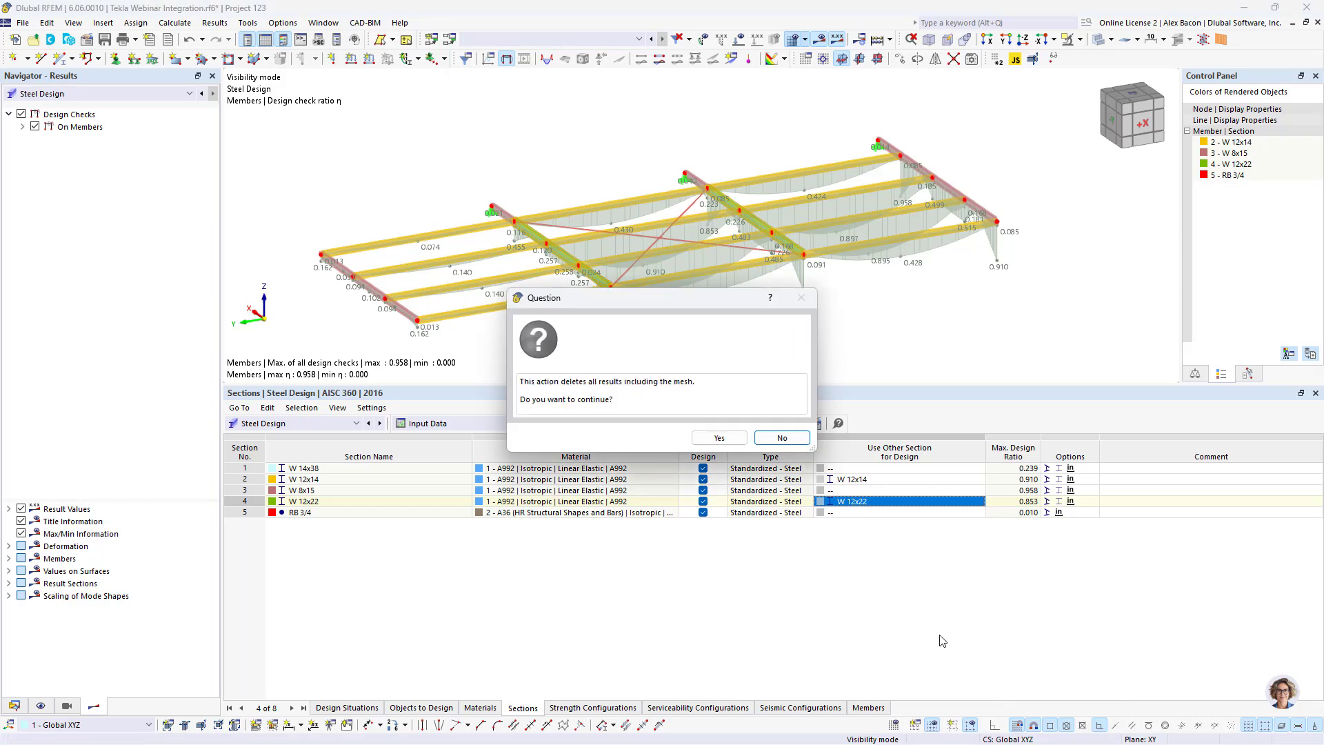
pyautogui.click(711, 437)
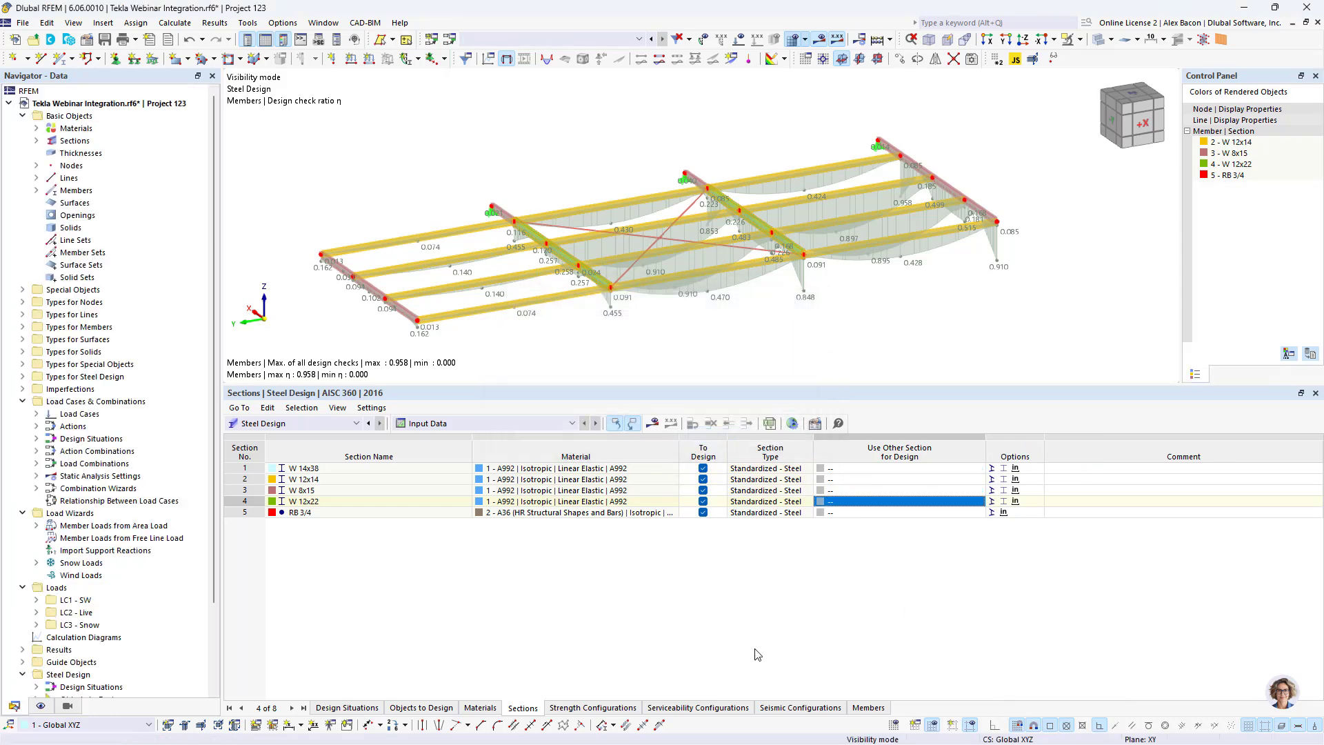
# Recalculate the steel design with the W 12x14 and W 12x22 sections and show the design ratios on the floor framing.
pyautogui.scroll(-1, 797, 342)
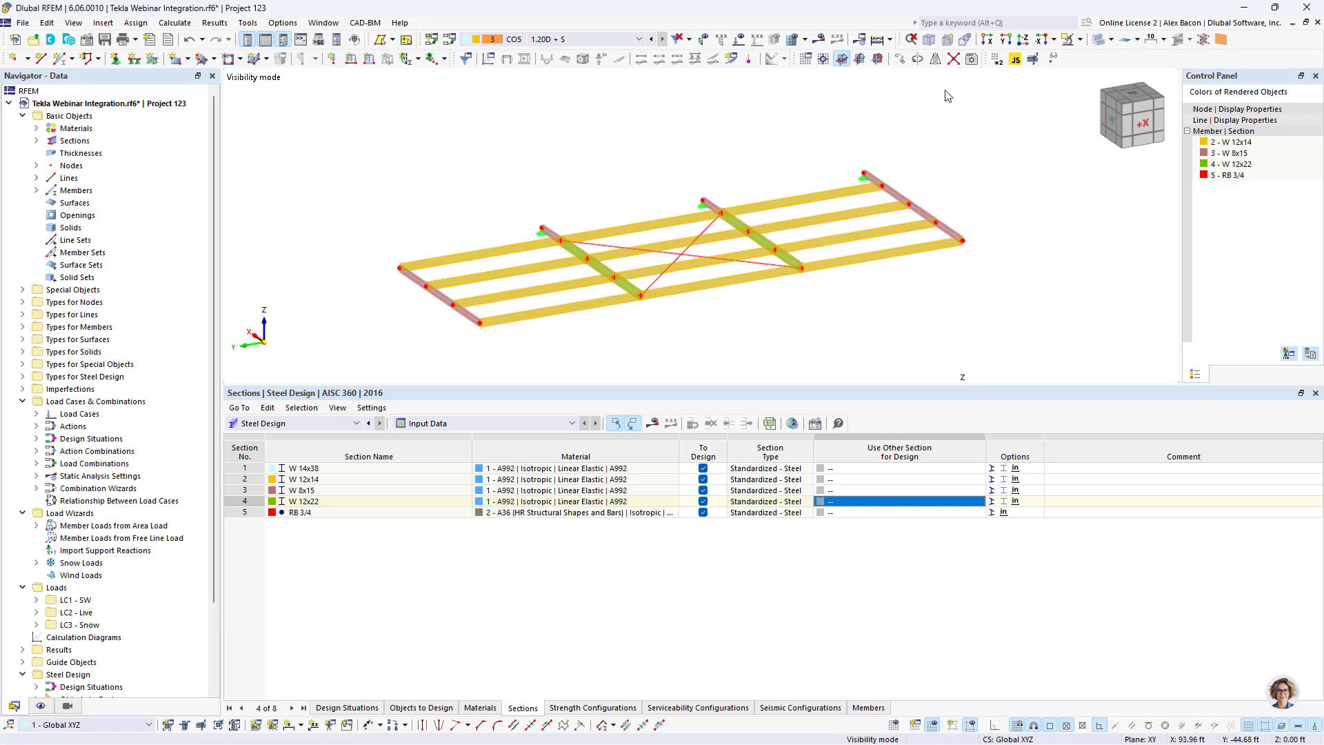
pyautogui.click(654, 425)
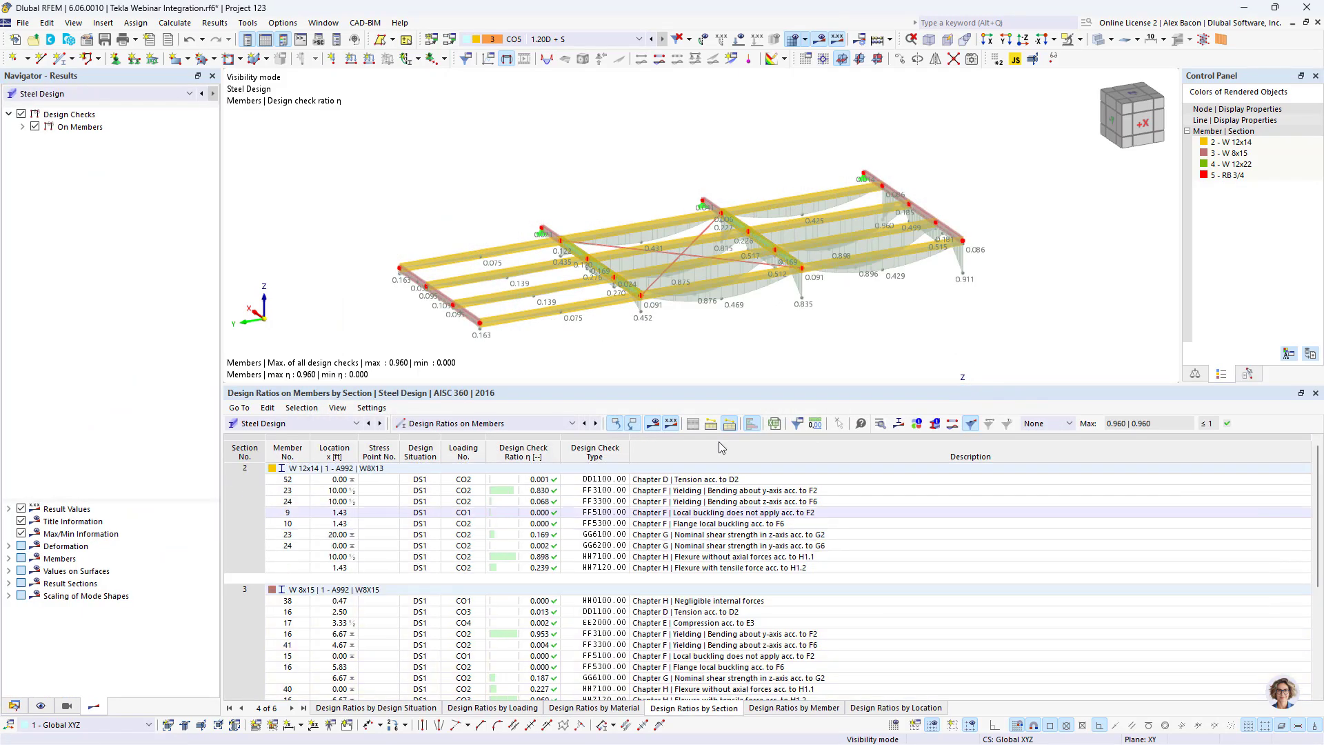
pyautogui.scroll(-1, 604, 240)
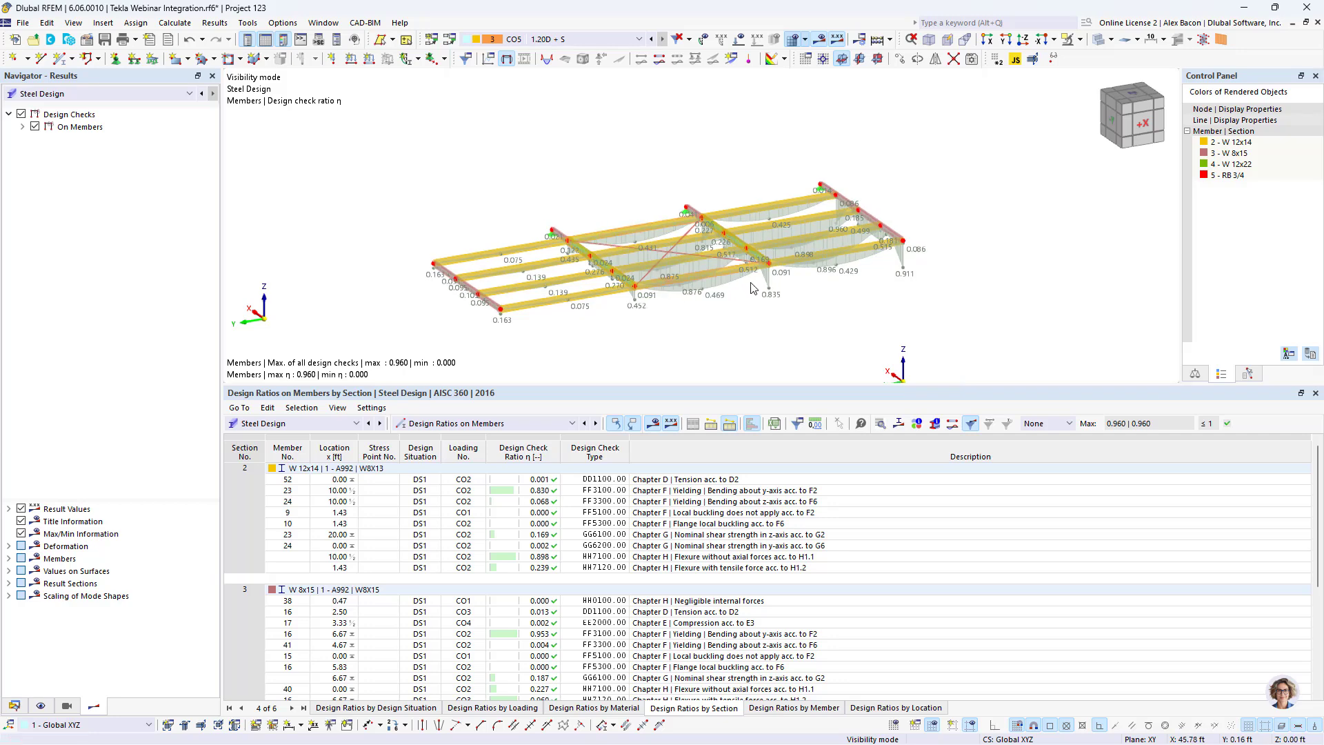
# Leave visibility mode so the whole frame is displayed, and look over its design ratios.
pyautogui.click(1081, 39)
pyautogui.click(1092, 165)
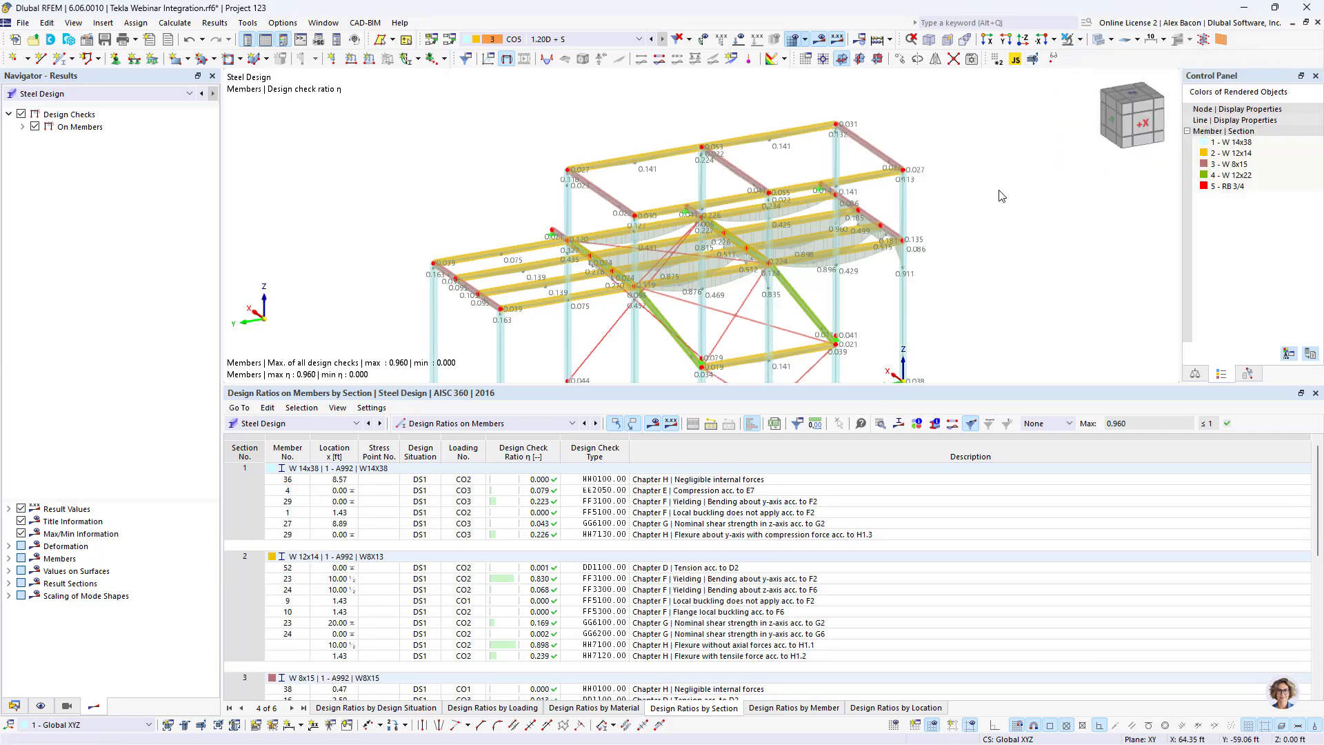
pyautogui.scroll(-1, 794, 300)
pyautogui.moveTo(790, 302); pyautogui.dragTo(684, 228, button='middle')
pyautogui.scroll(-1, 684, 228)
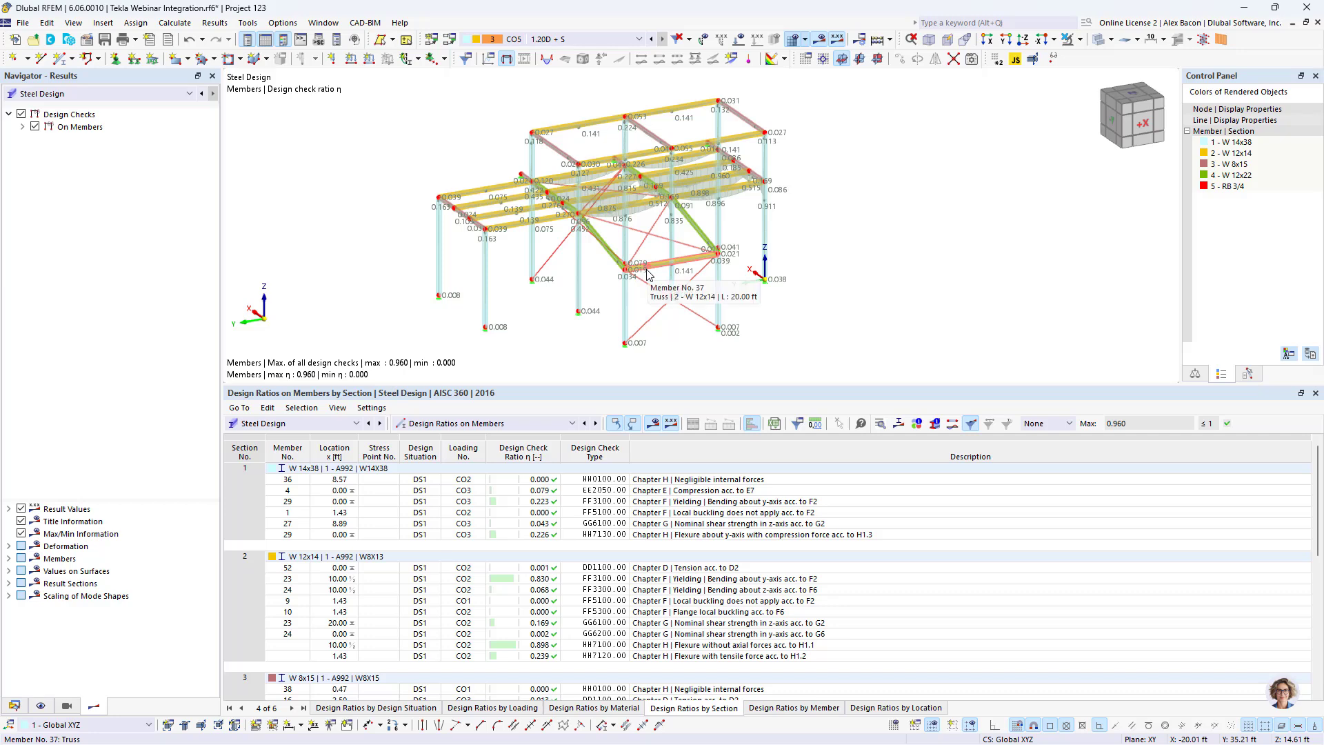
pyautogui.scroll(1, 648, 273)
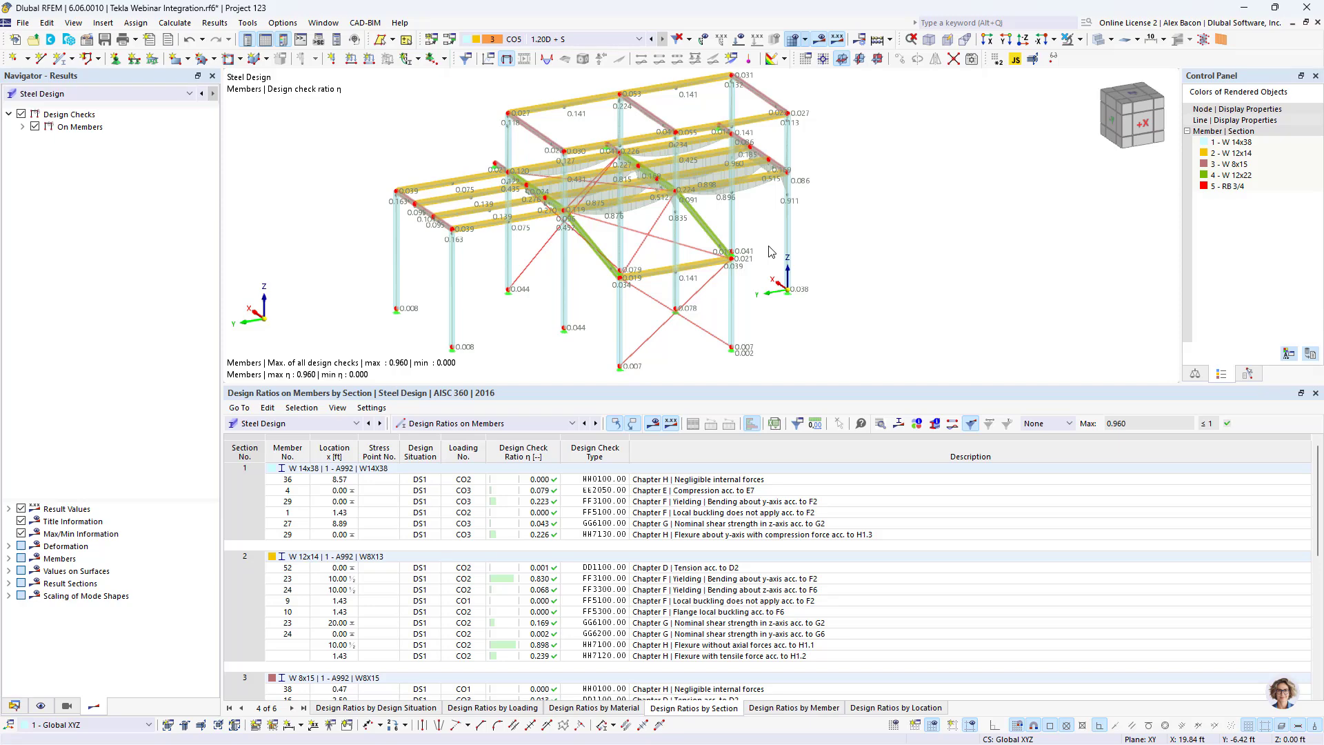
# Arrange the RFEM window side by side with Tekla Structures, with the whole frame in view.
pyautogui.doubleClick(818, 13)
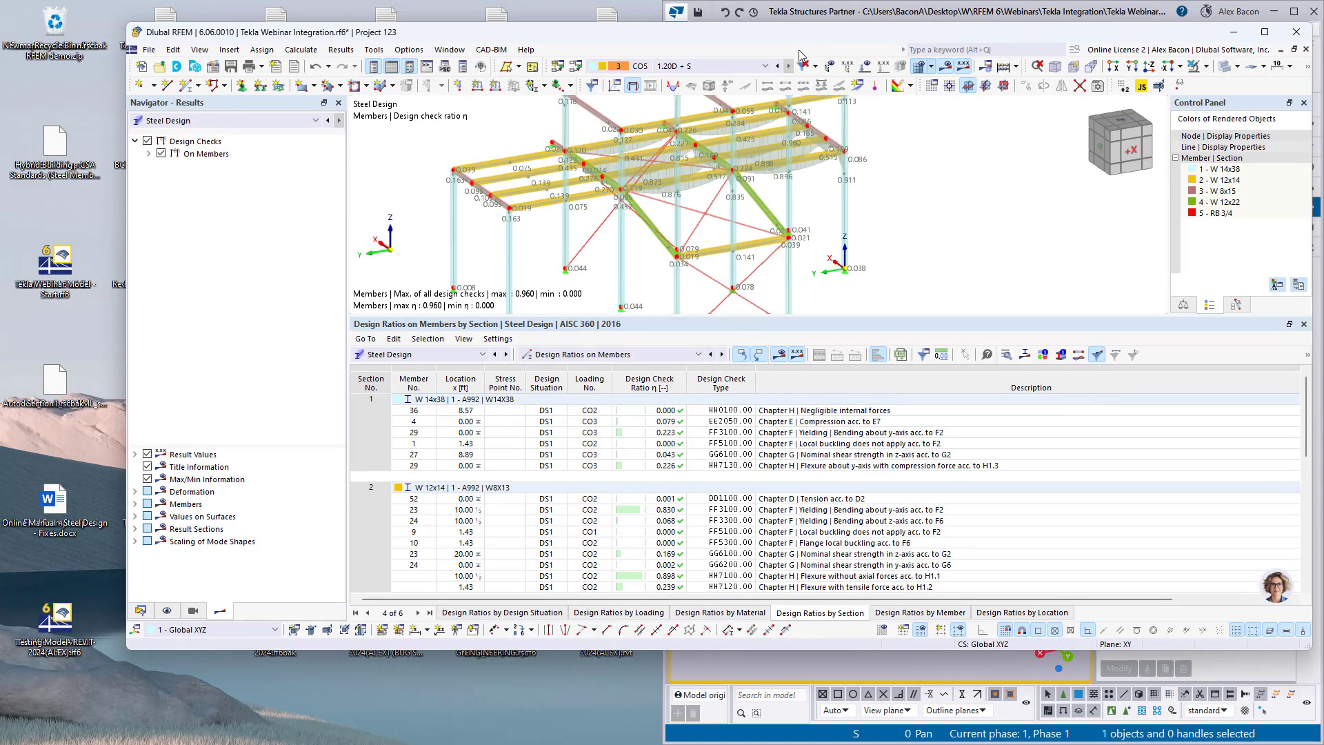
pyautogui.moveTo(800, 52); pyautogui.dragTo(1, 169)
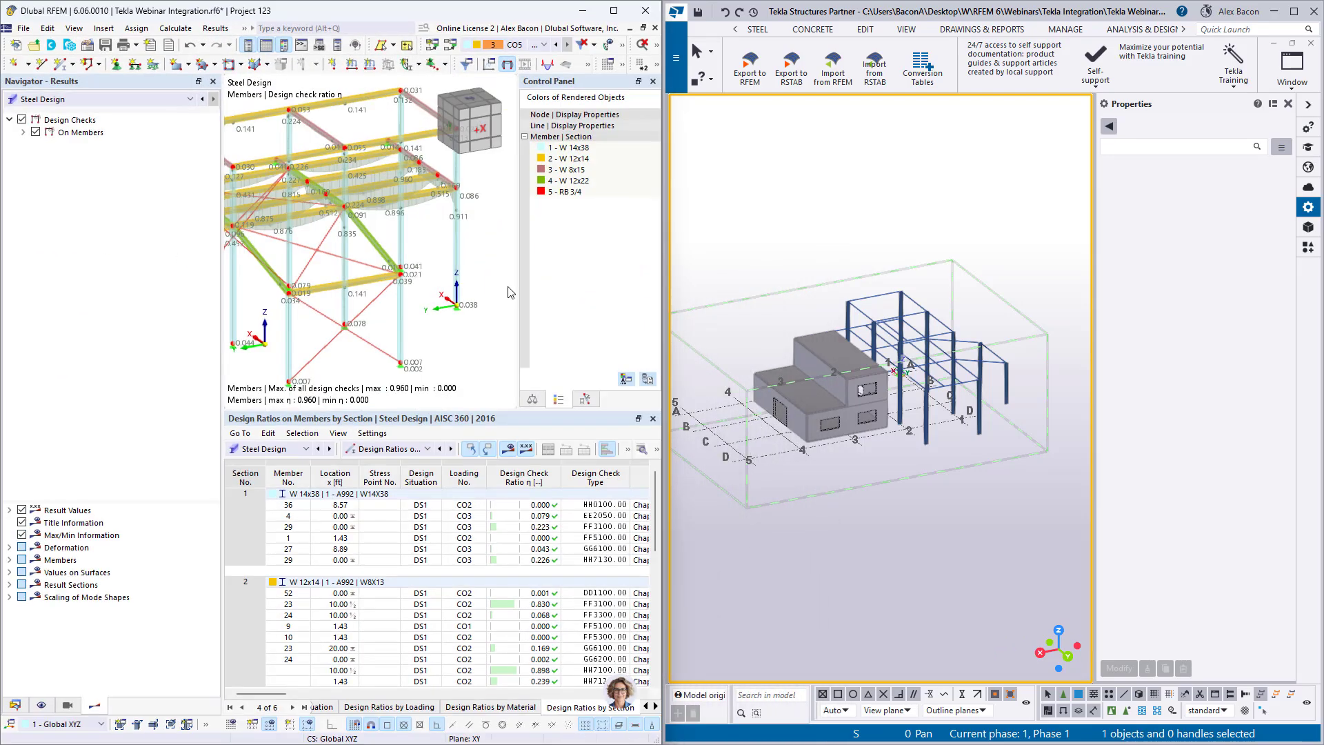
pyautogui.scroll(-3, 508, 293)
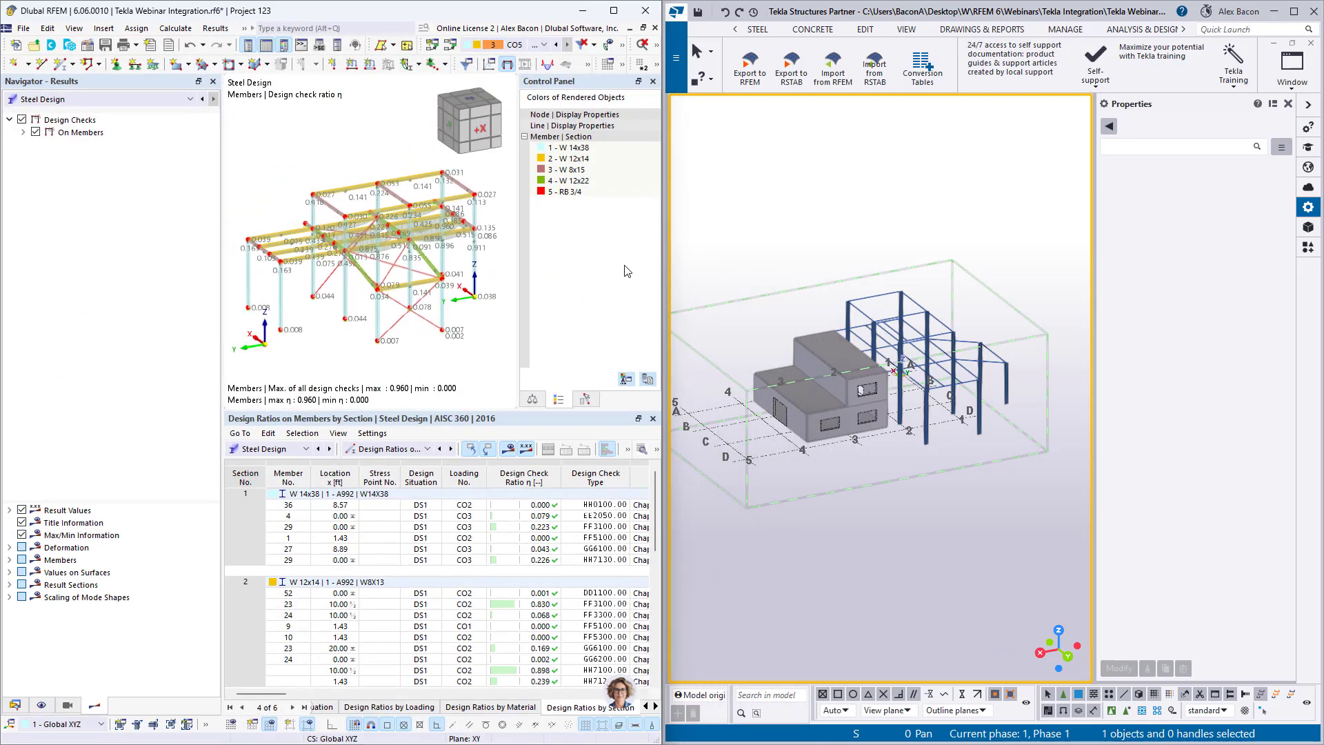
# Switch to Tekla Structures and import from RFEM, updating the existing model with materials, cross-sections, thicknesses, new objects and the analytical part.
pyautogui.click(944, 220)
pyautogui.scroll(2, 858, 394)
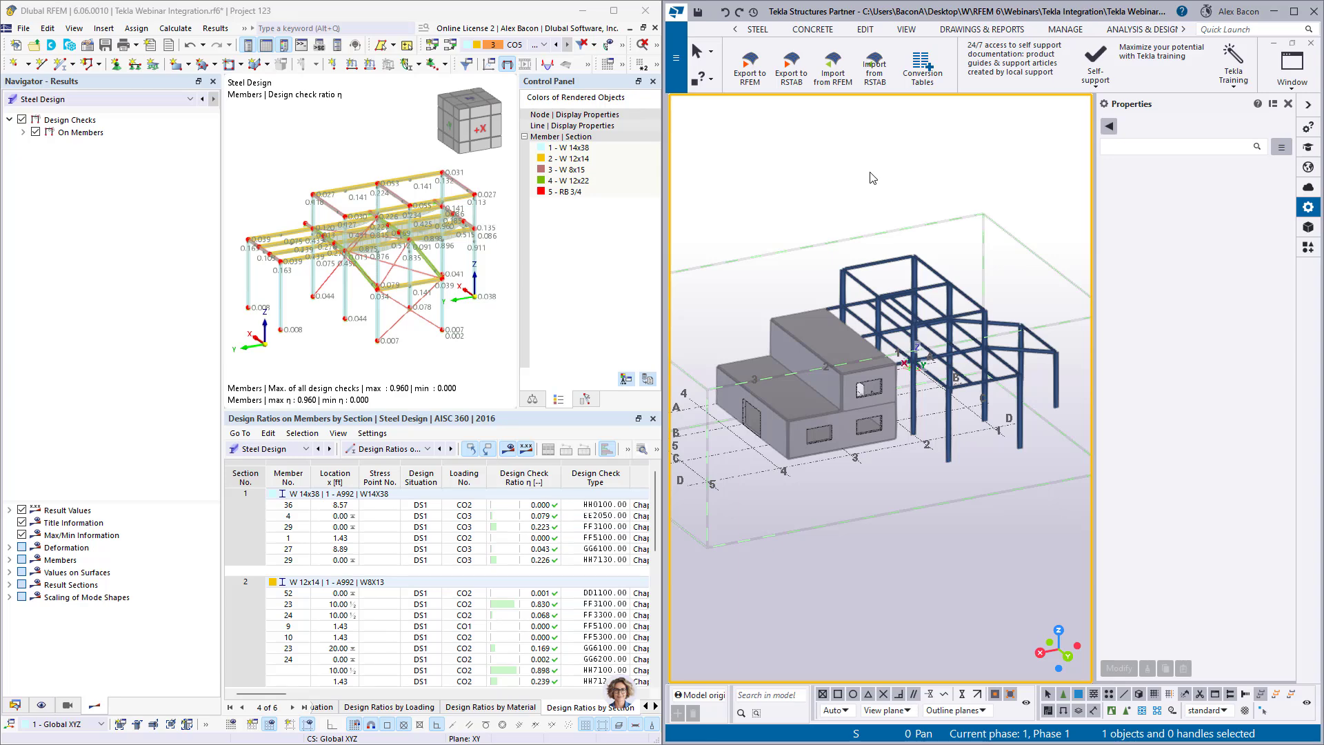
pyautogui.click(843, 75)
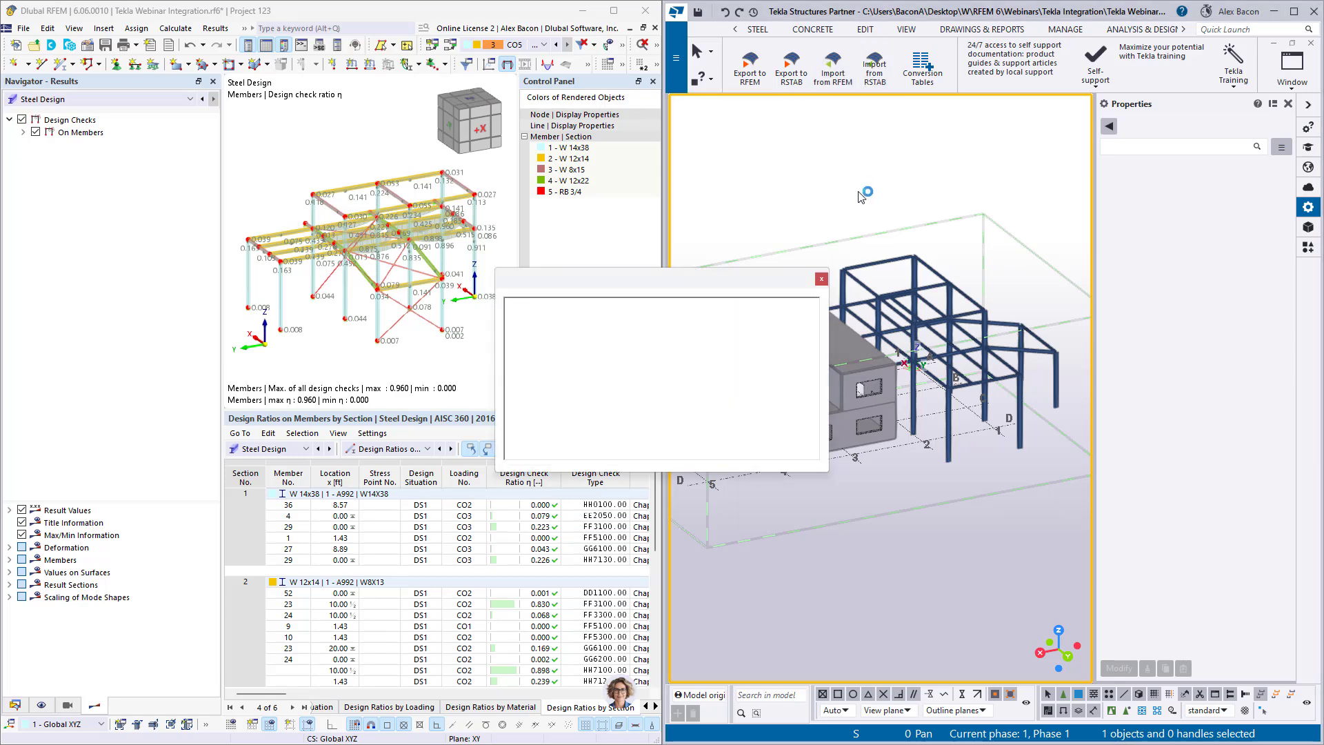
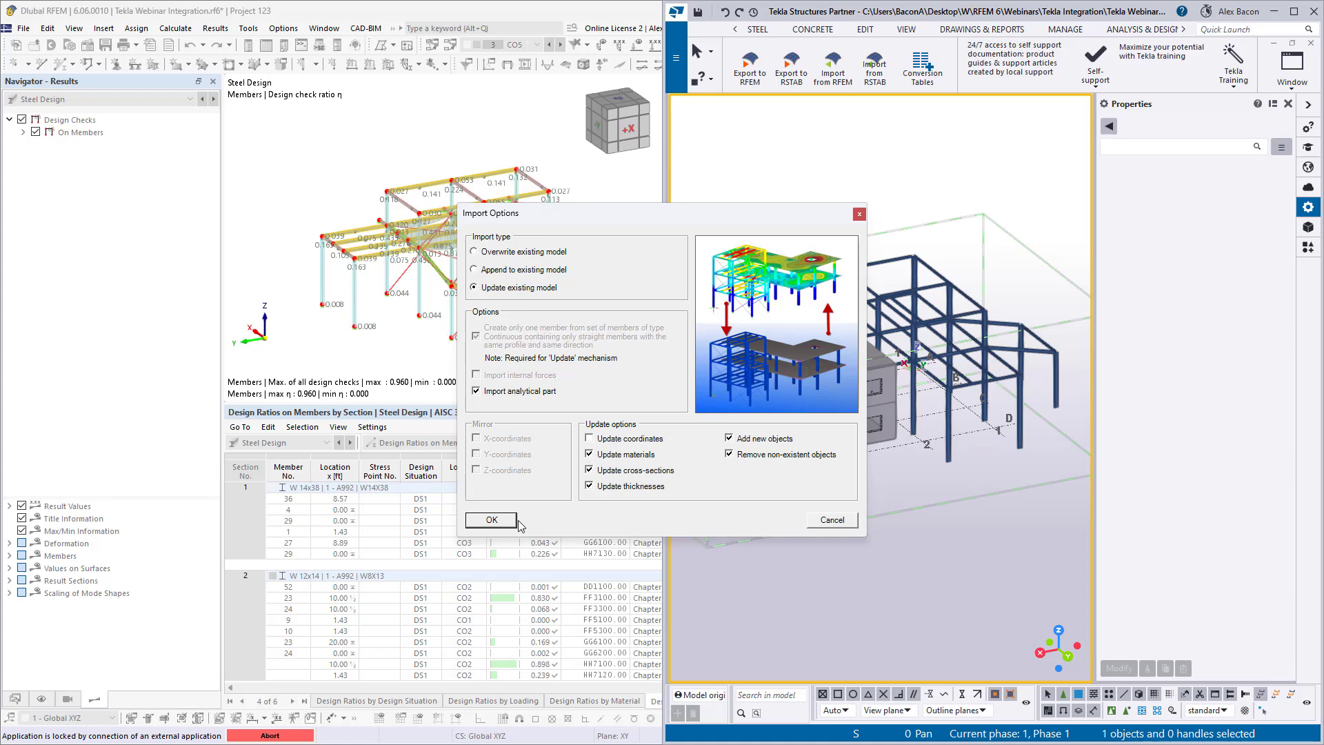
pyautogui.click(492, 520)
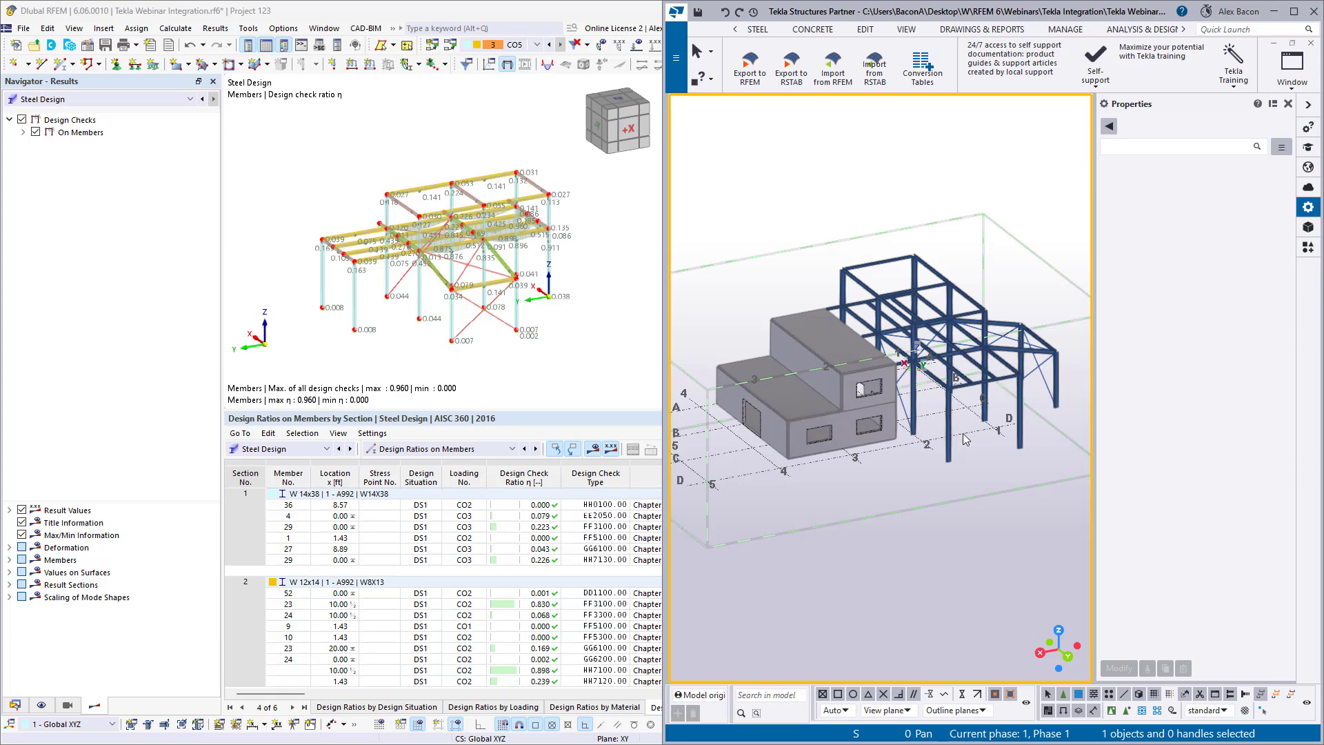
# Examine the profile and material of an imported bracing rod and two floor beams, and bring up the matching RFEM frame for comparison.
pyautogui.keyDown('ctrl'); pyautogui.moveTo(982, 434); pyautogui.dragTo(956, 440, button='middle'); pyautogui.keyUp('ctrl')
pyautogui.scroll(5, 956, 441)
pyautogui.click(924, 438)
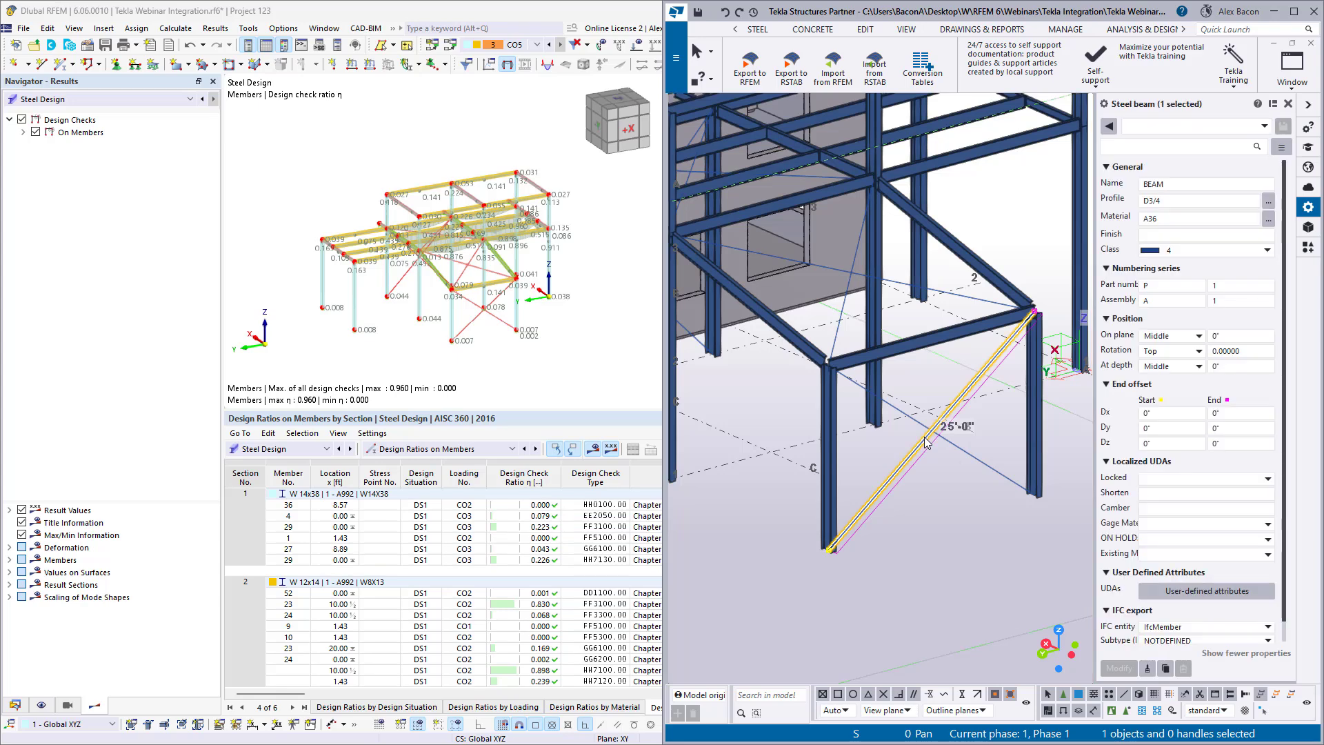
pyautogui.scroll(-2, 956, 272)
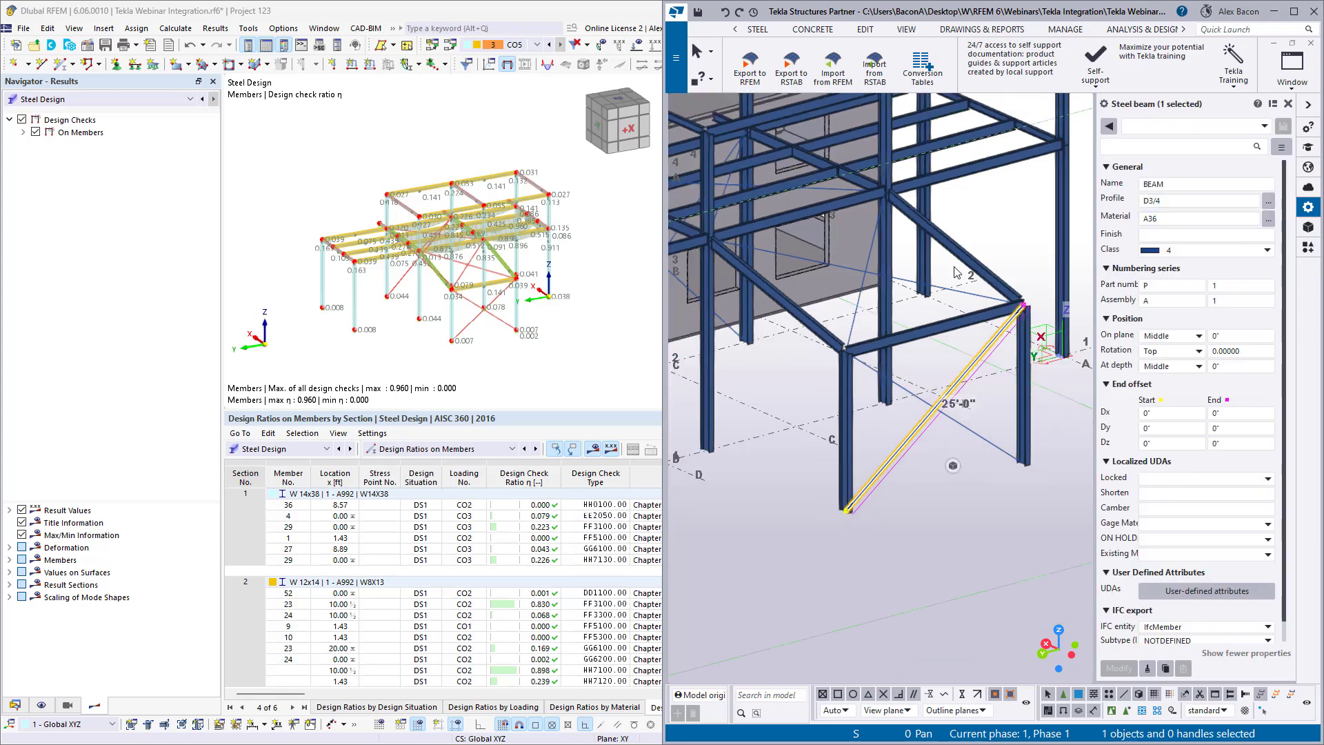
pyautogui.moveTo(922, 277); pyautogui.dragTo(908, 294, button='middle')
pyautogui.click(889, 287)
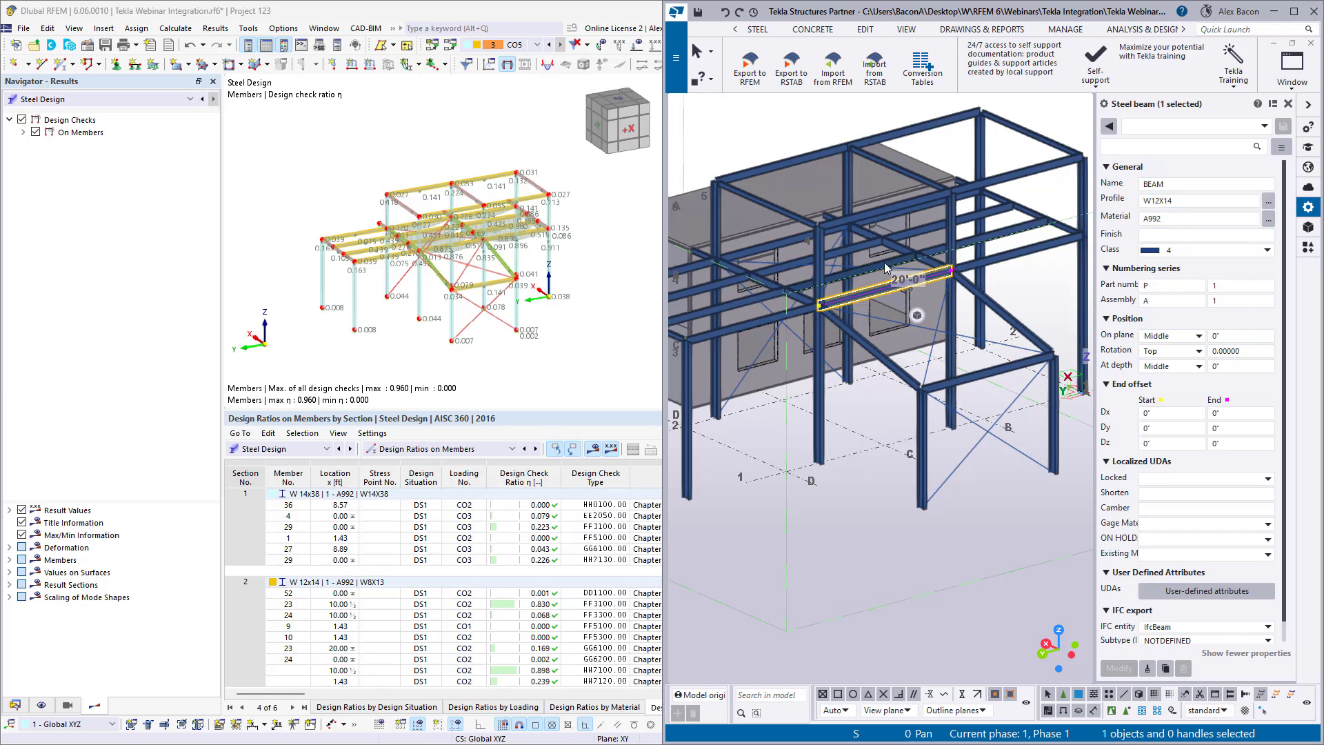
pyautogui.click(890, 267)
pyautogui.scroll(3, 391, 242)
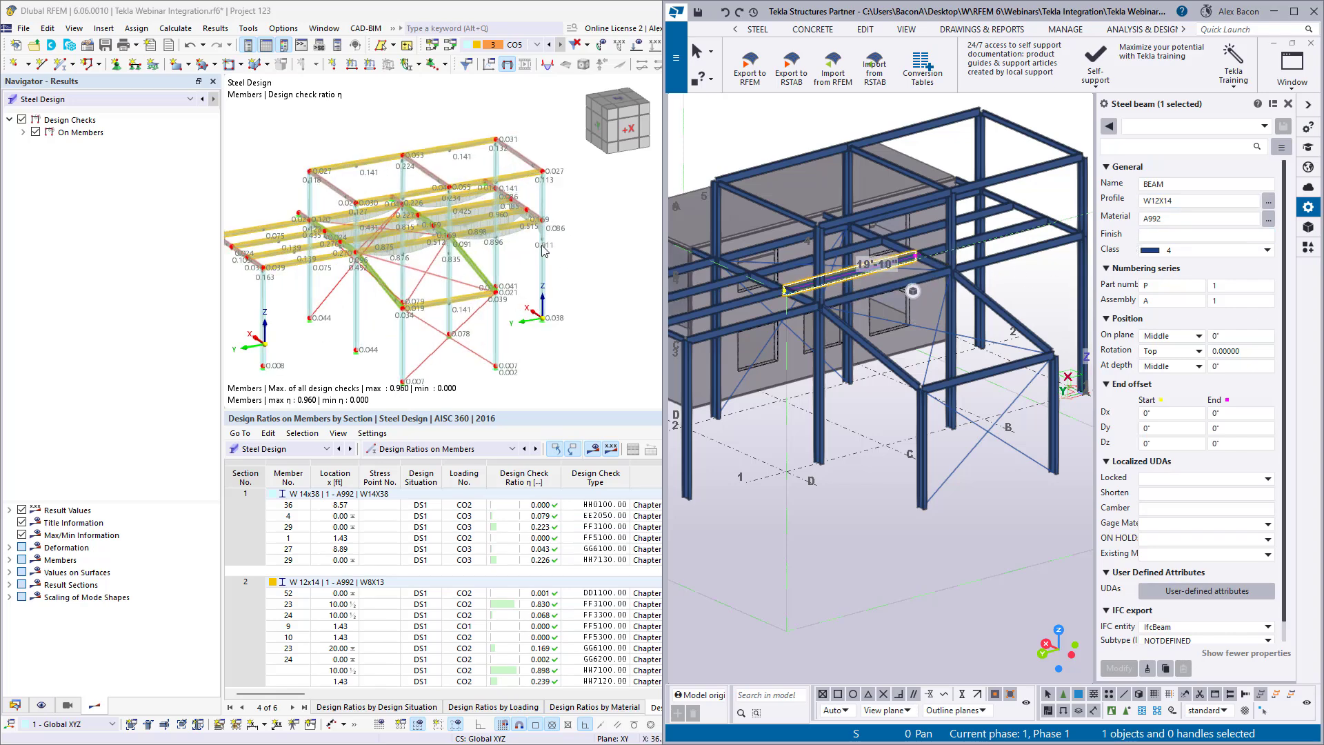
# Examine the profile and material of another floor beam in Tekla Structures, and compare the whole updated frame with the RFEM frame.
pyautogui.click(855, 294)
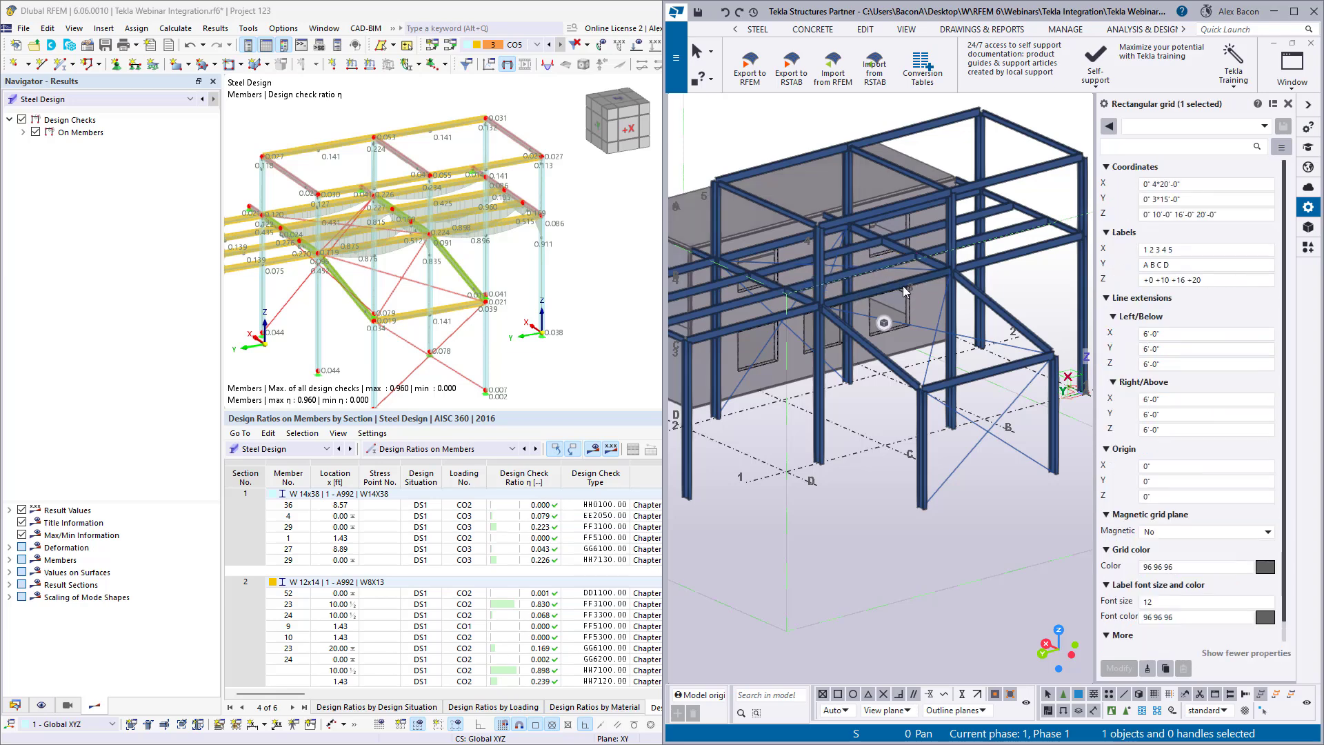
pyautogui.click(941, 279)
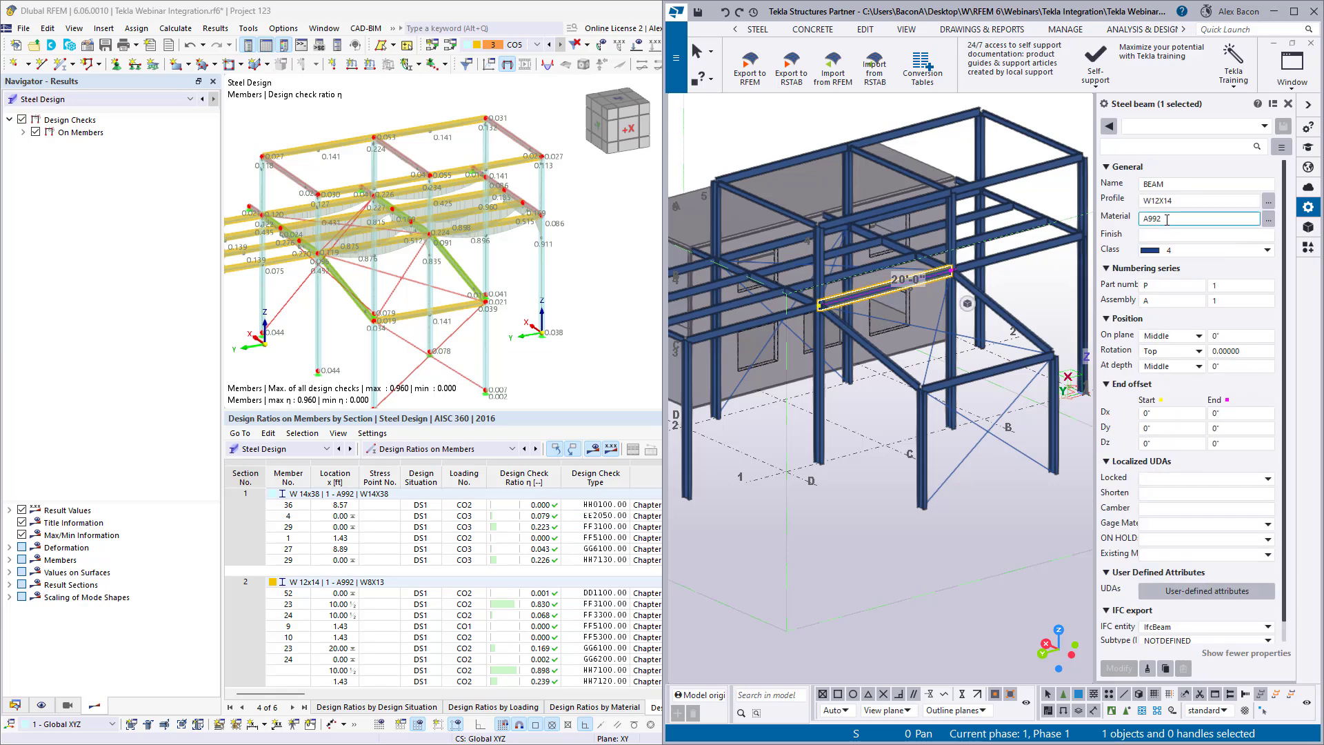
pyautogui.scroll(-2, 942, 379)
pyautogui.keyDown('ctrl'); pyautogui.moveTo(811, 428); pyautogui.dragTo(869, 405, button='middle'); pyautogui.keyUp('ctrl')
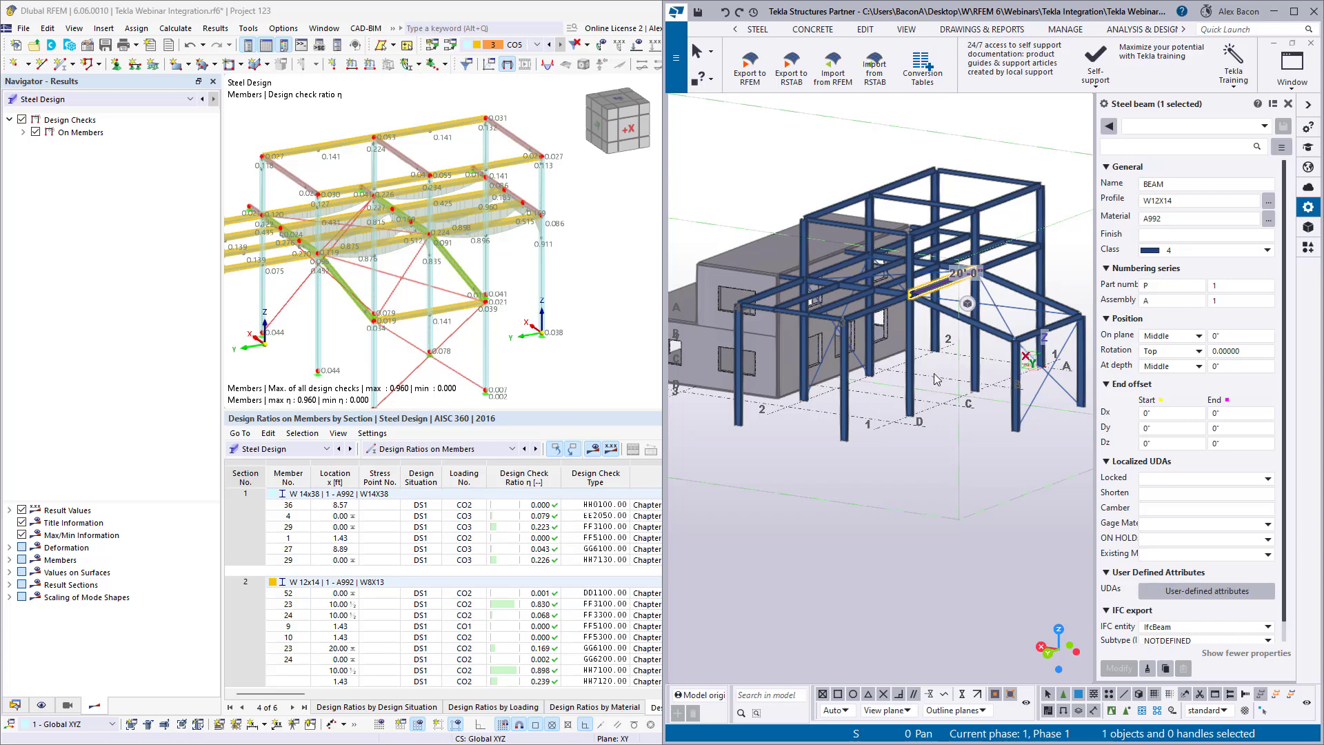
pyautogui.keyDown('ctrl'); pyautogui.moveTo(938, 379); pyautogui.dragTo(895, 468, button='middle'); pyautogui.keyUp('ctrl')
pyautogui.click(848, 495)
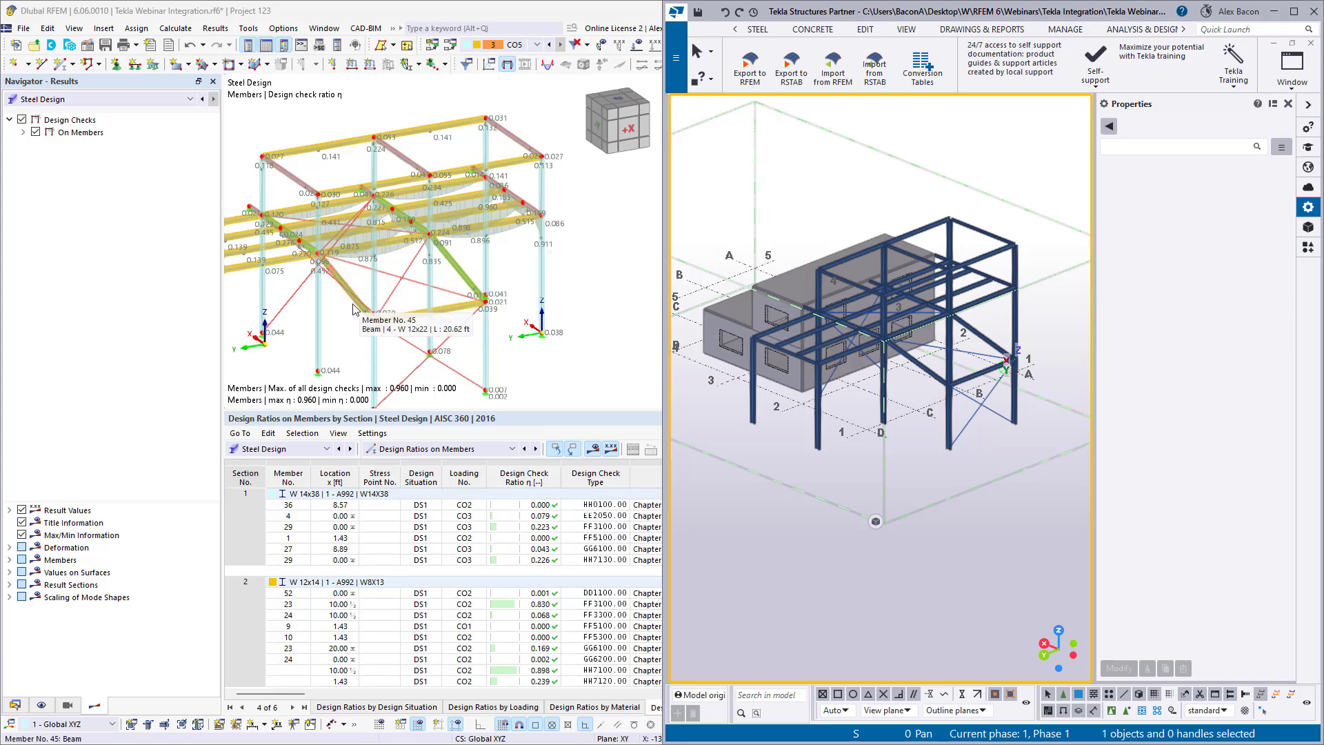
pyautogui.scroll(-2, 353, 301)
pyautogui.moveTo(353, 301); pyautogui.dragTo(402, 298, button='middle')
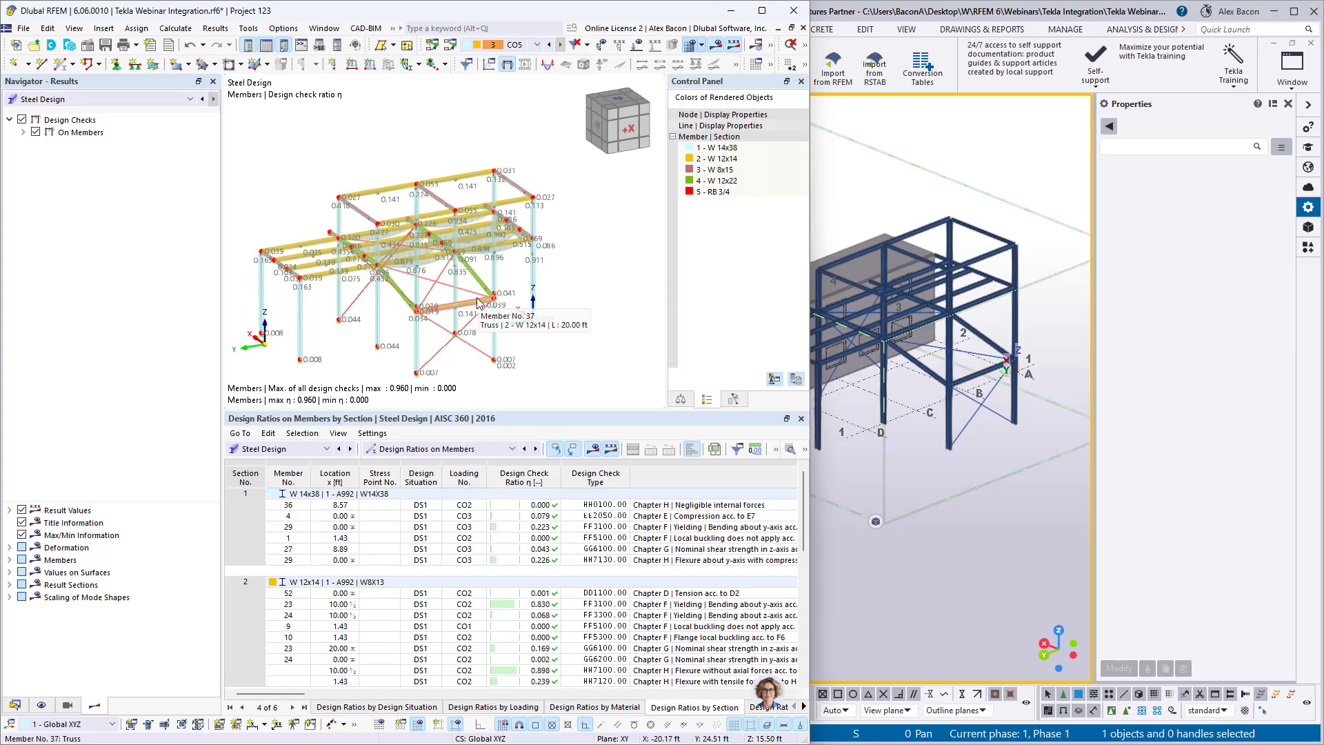
pyautogui.click(892, 222)
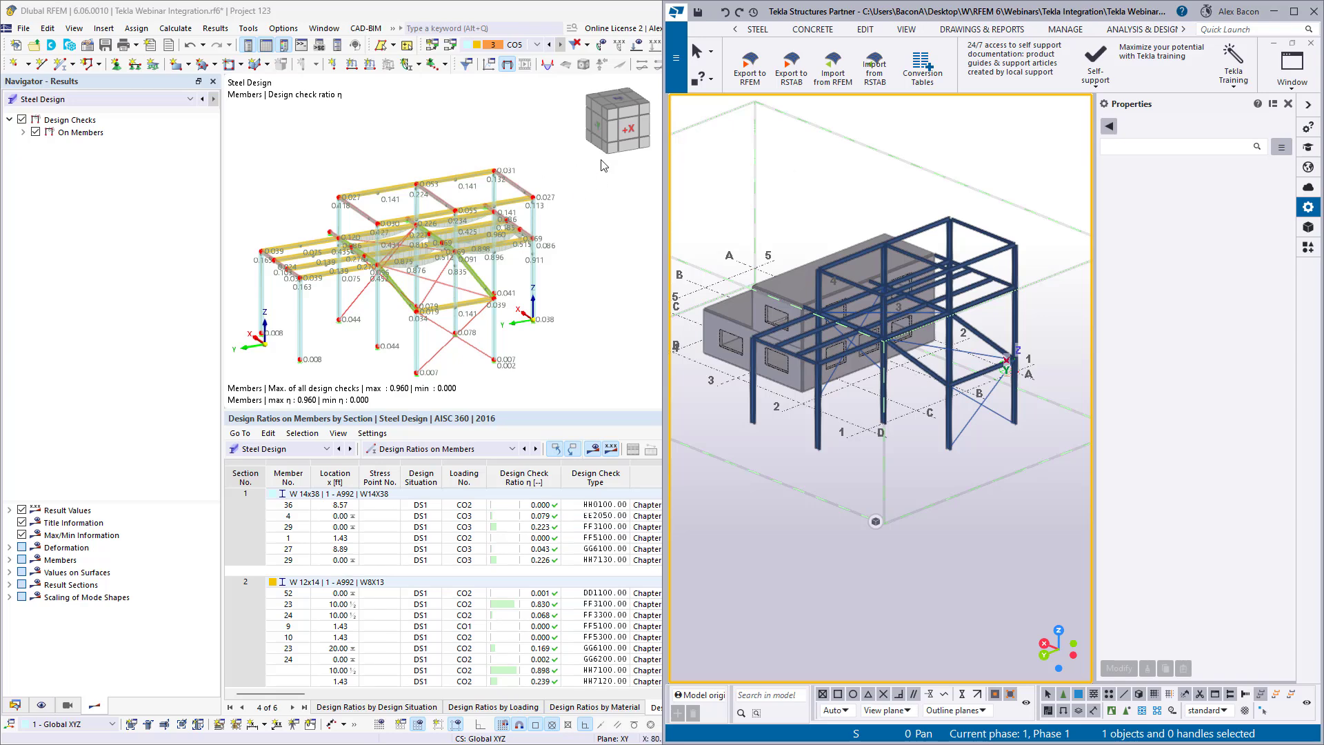
# Return to RFEM at full screen size and turn off the design results so only the frame model is displayed.
pyautogui.moveTo(483, 14); pyautogui.dragTo(798, 3)
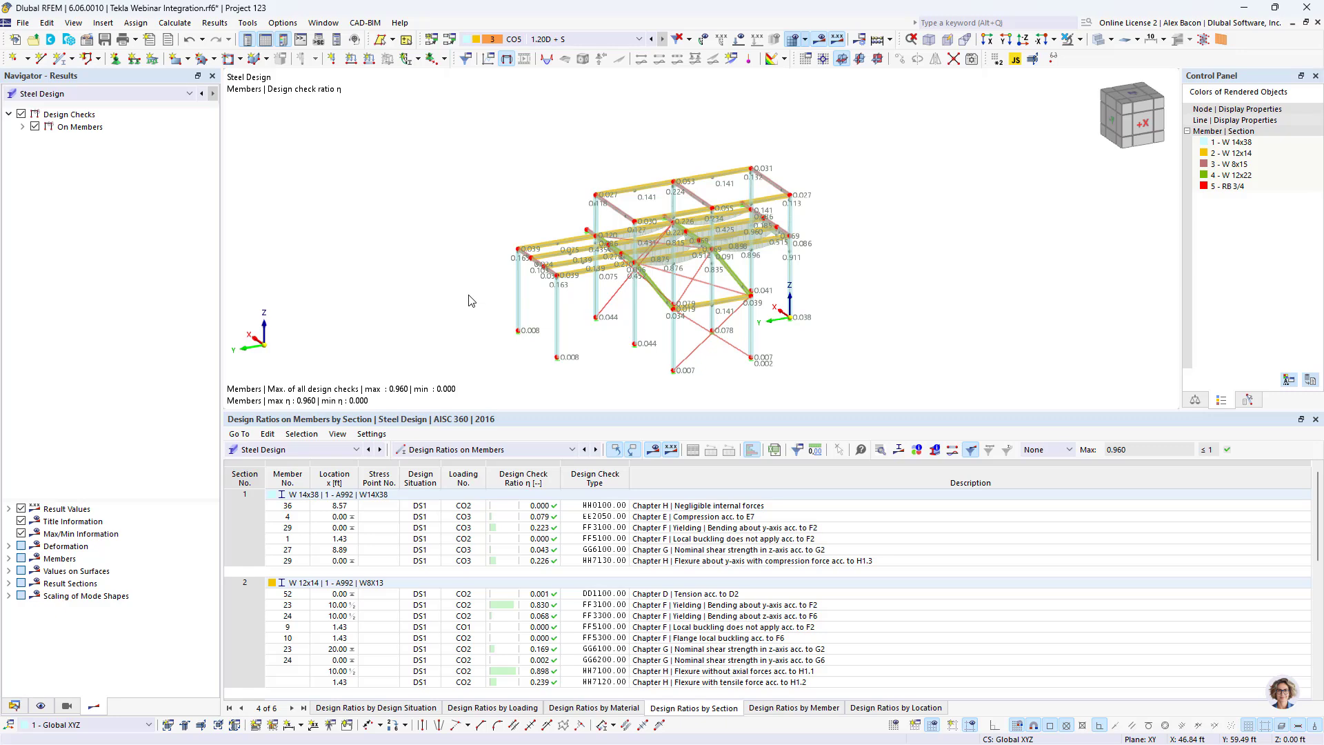
pyautogui.scroll(2, 864, 331)
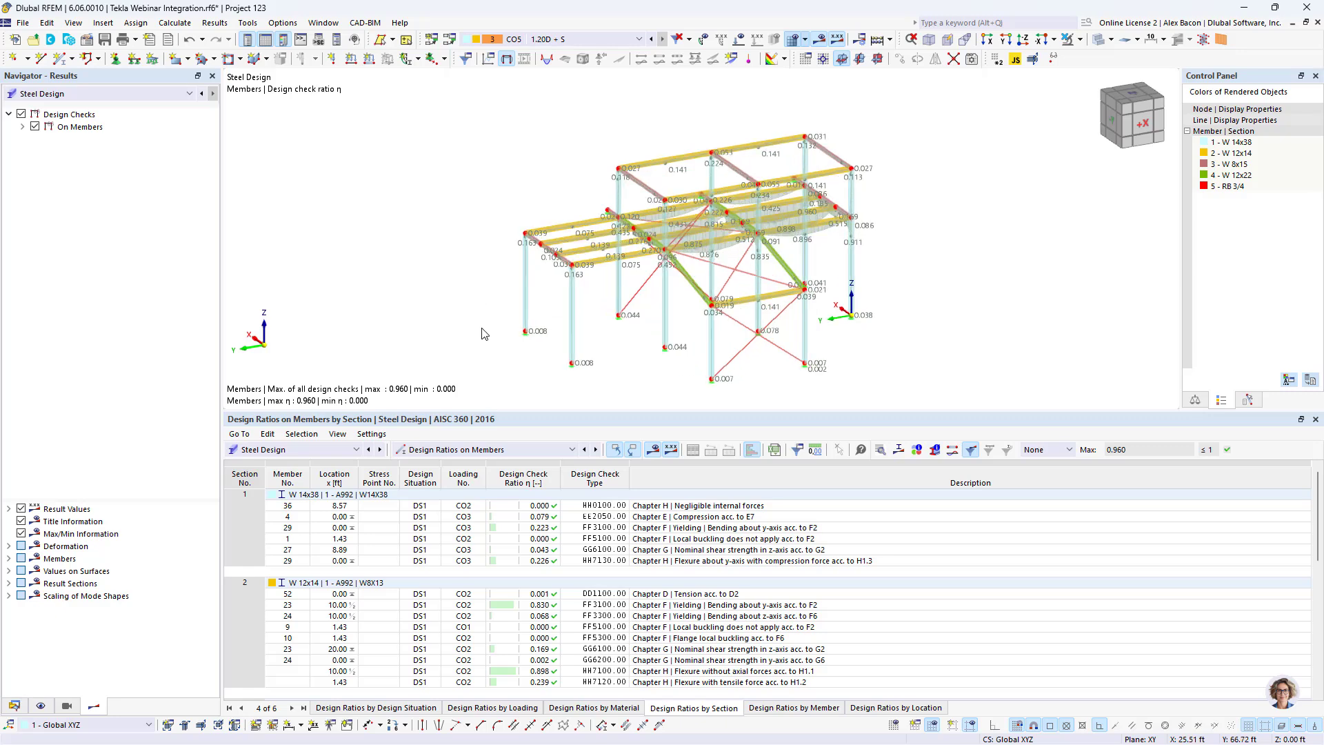
pyautogui.click(819, 41)
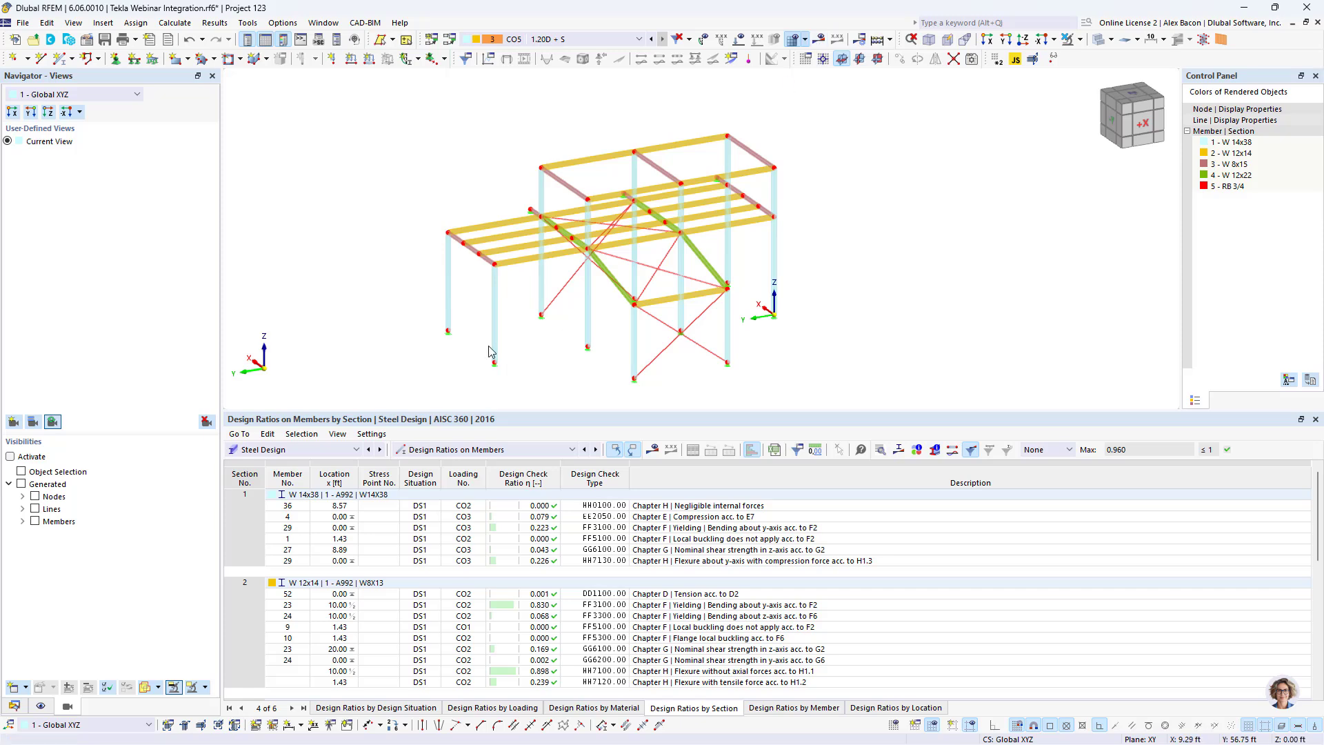
# Create printout report 1 with the preselected report items, and save and show it beside the model.
pyautogui.click(151, 42)
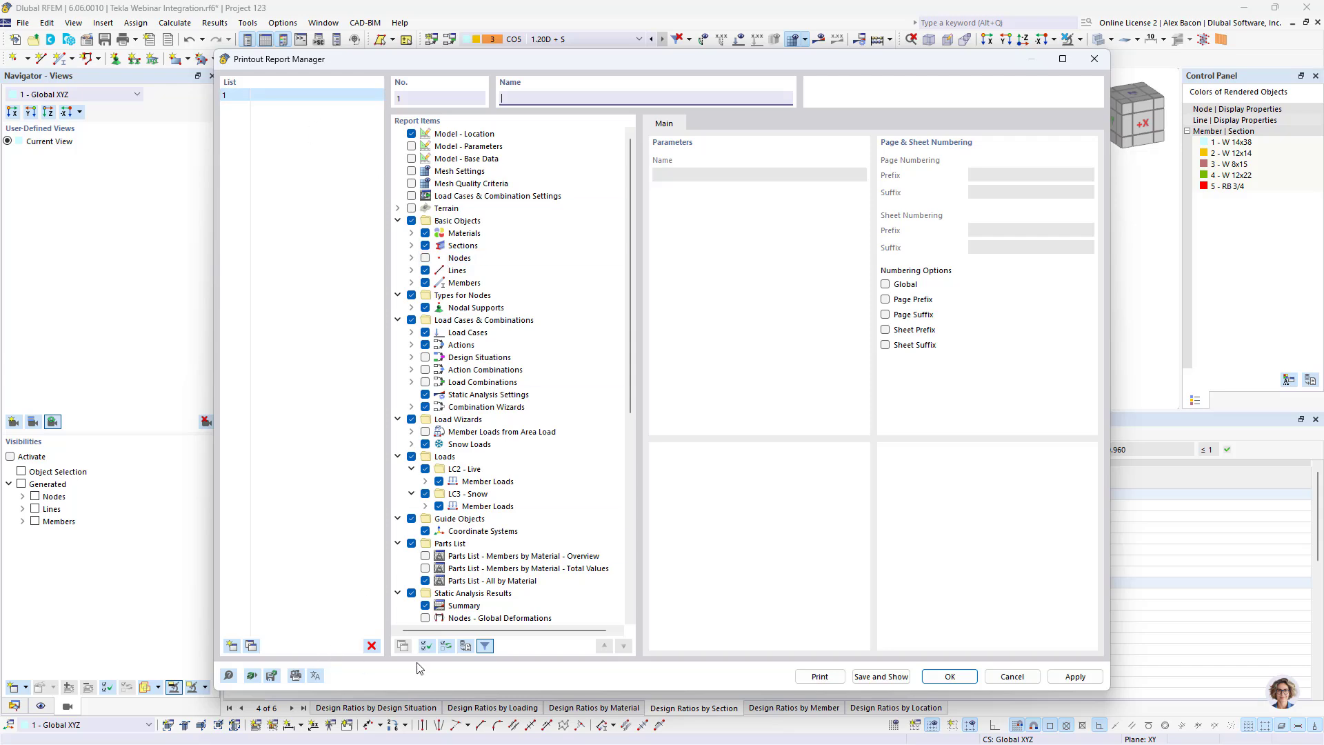
pyautogui.click(881, 676)
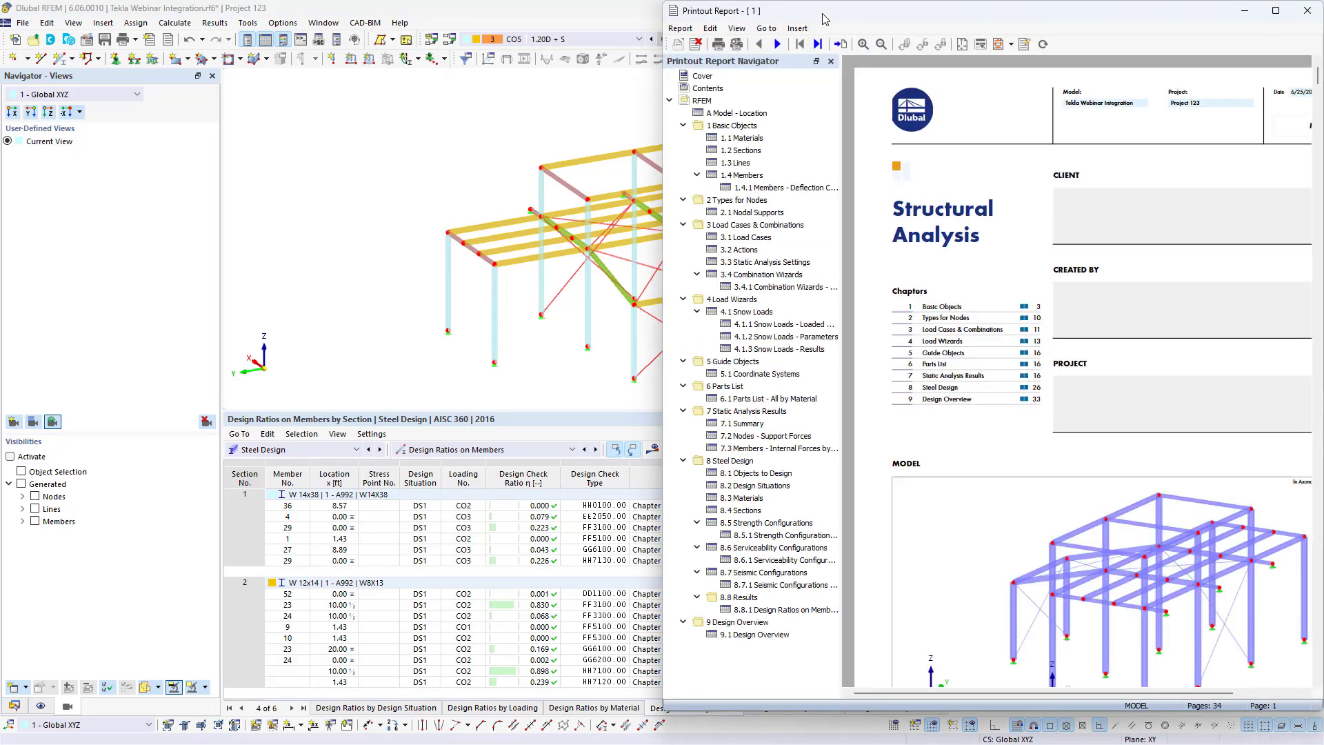
pyautogui.moveTo(825, 19); pyautogui.dragTo(745, 35)
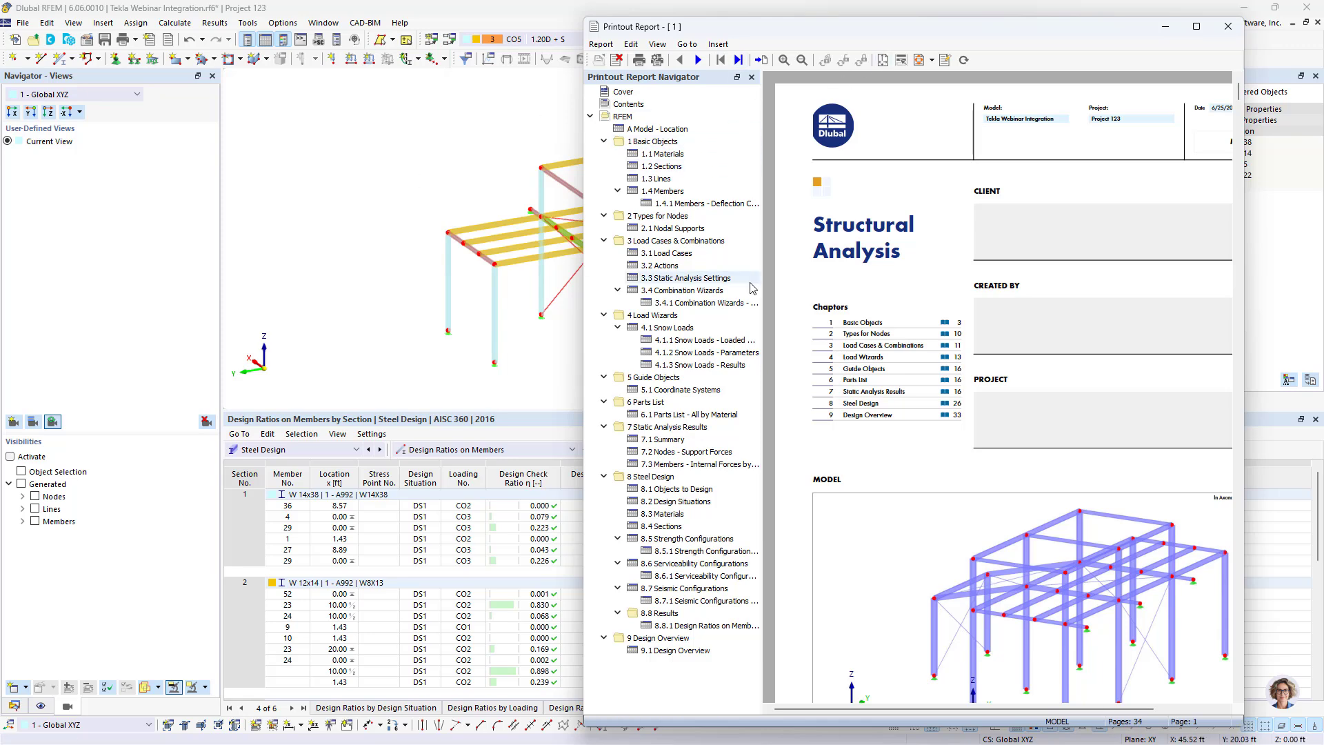
# Examine the report's sections, design situations, materials, member design ratios and design overview chapters, and move the report aside to reveal the model.
pyautogui.scroll(-8, 895, 367)
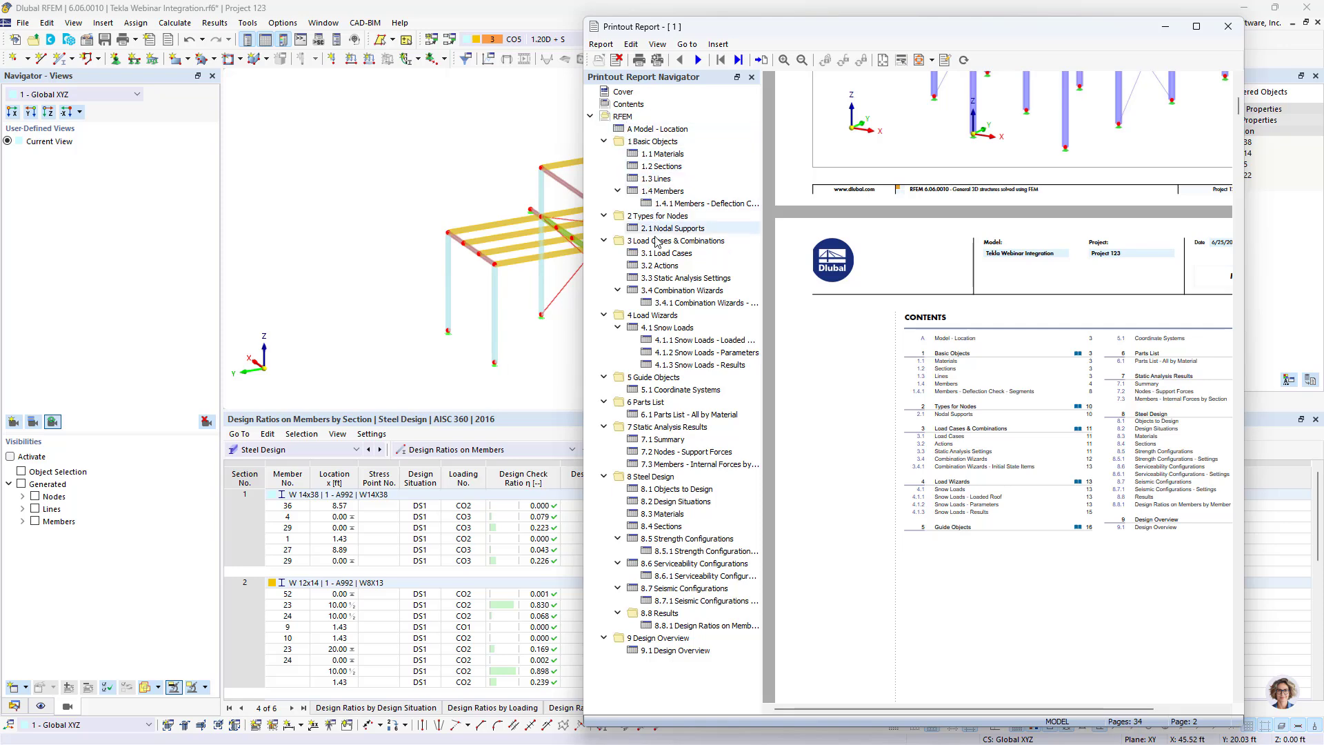
pyautogui.click(660, 153)
pyautogui.click(663, 166)
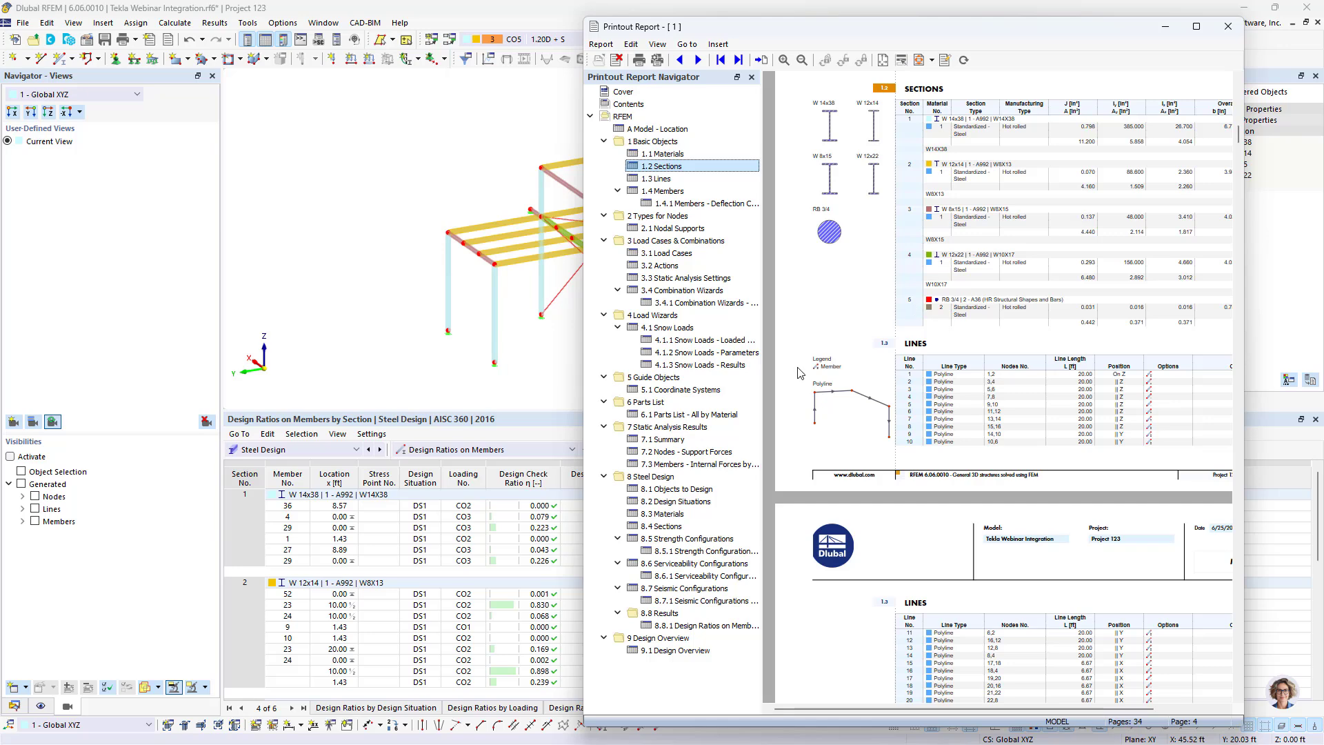
pyautogui.click(672, 500)
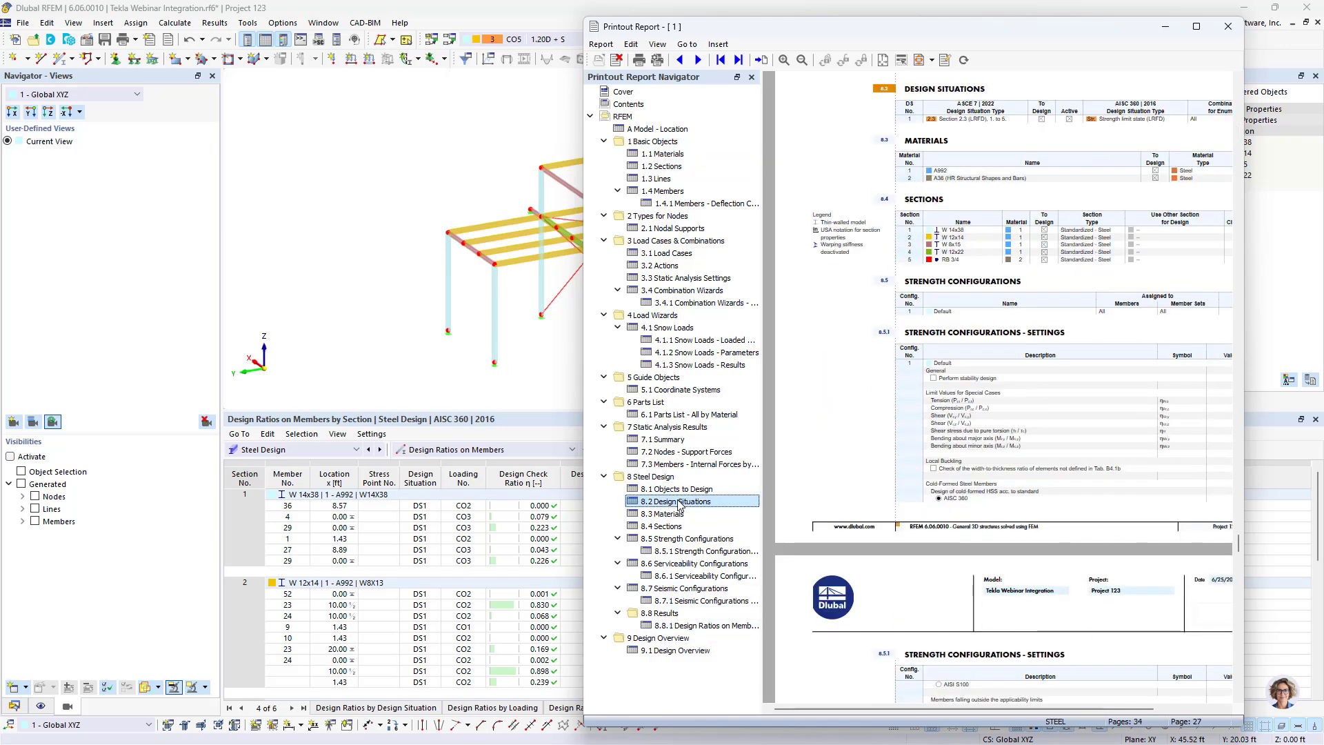
pyautogui.click(681, 513)
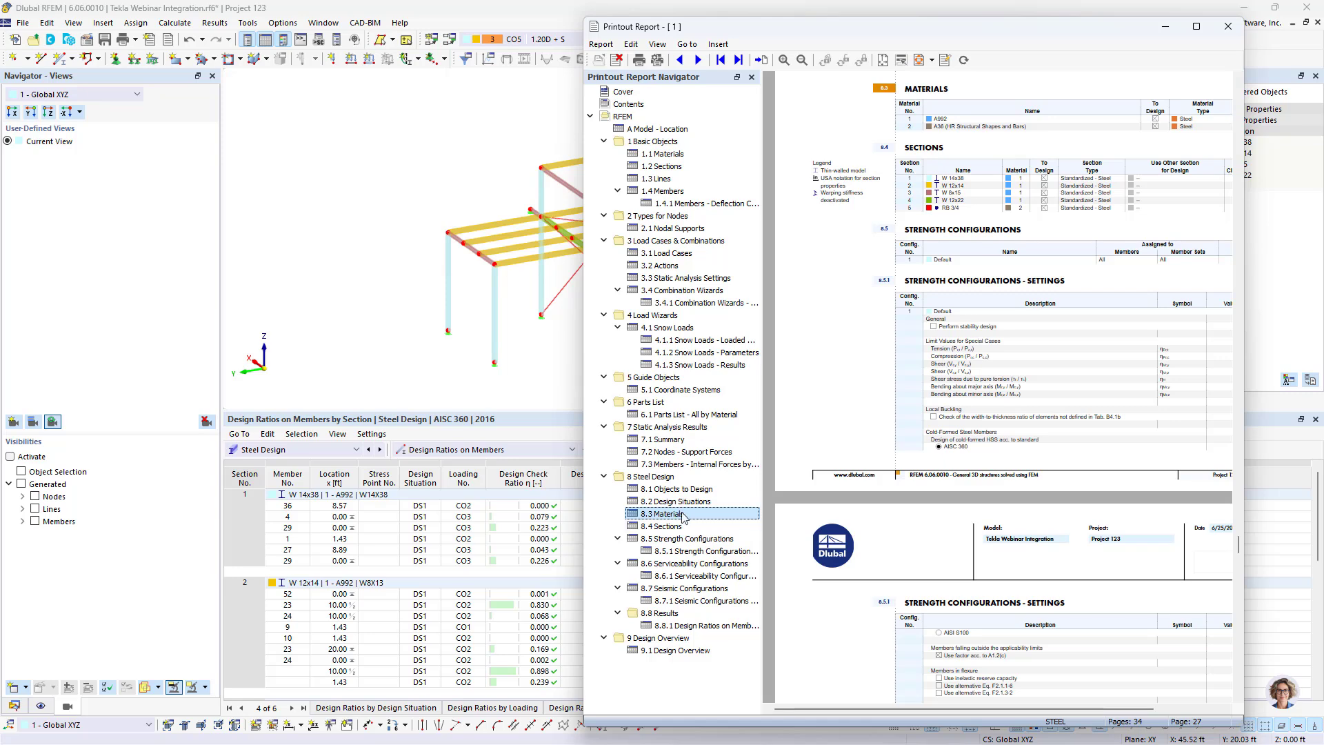
pyautogui.click(686, 626)
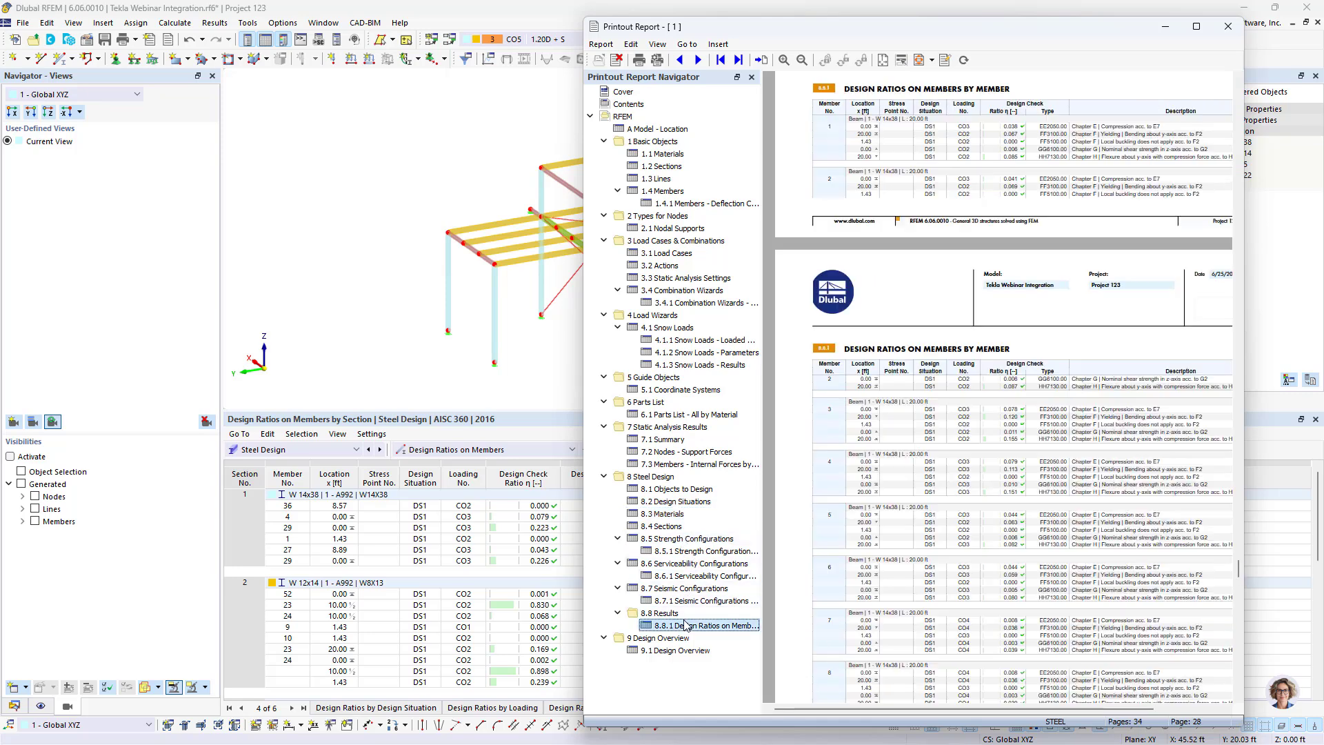
pyautogui.scroll(-10, 937, 491)
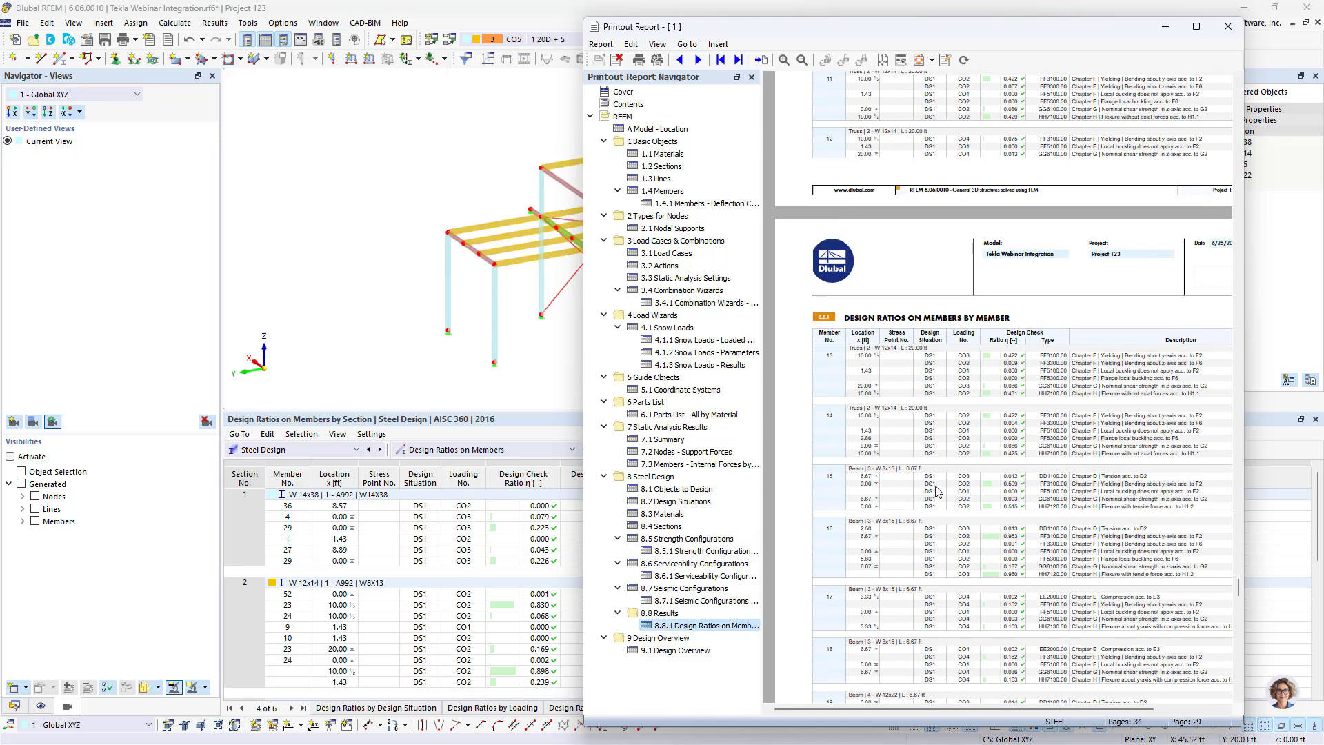
pyautogui.click(671, 651)
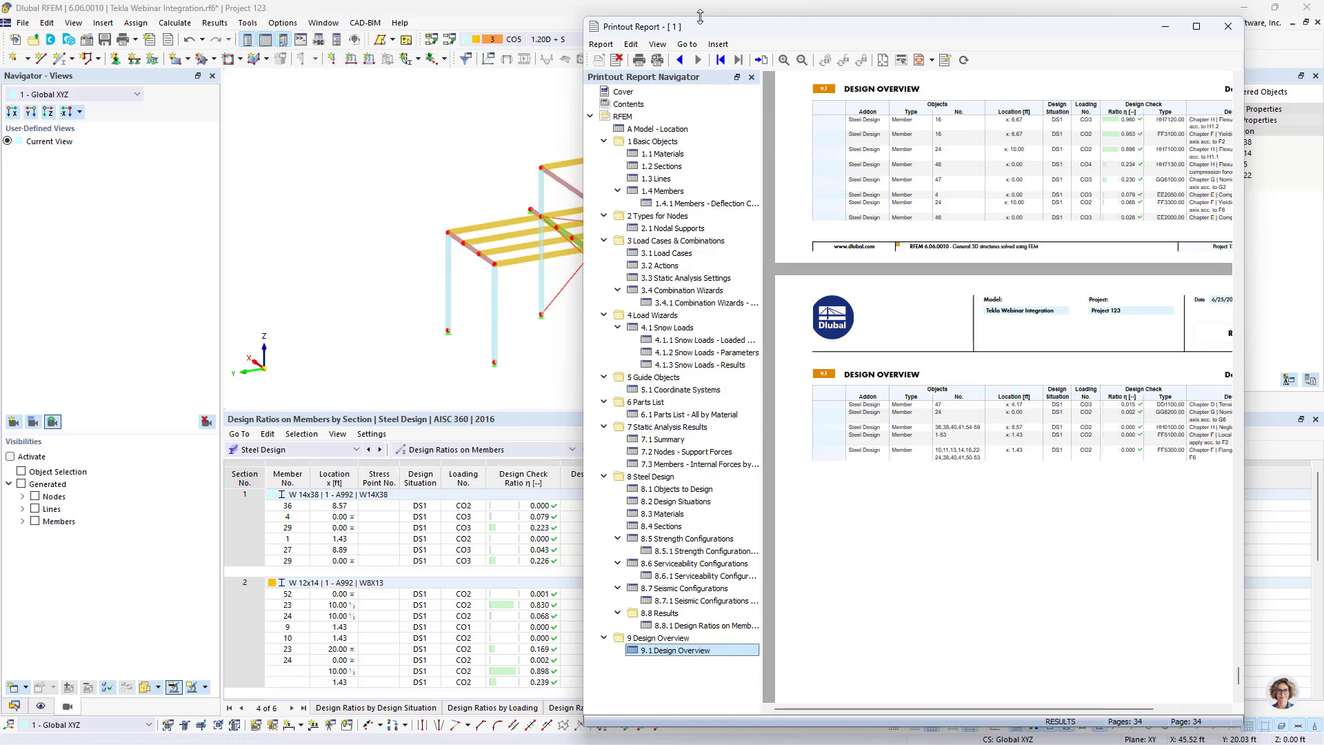
pyautogui.moveTo(702, 34); pyautogui.dragTo(1195, 665)
pyautogui.click(604, 12)
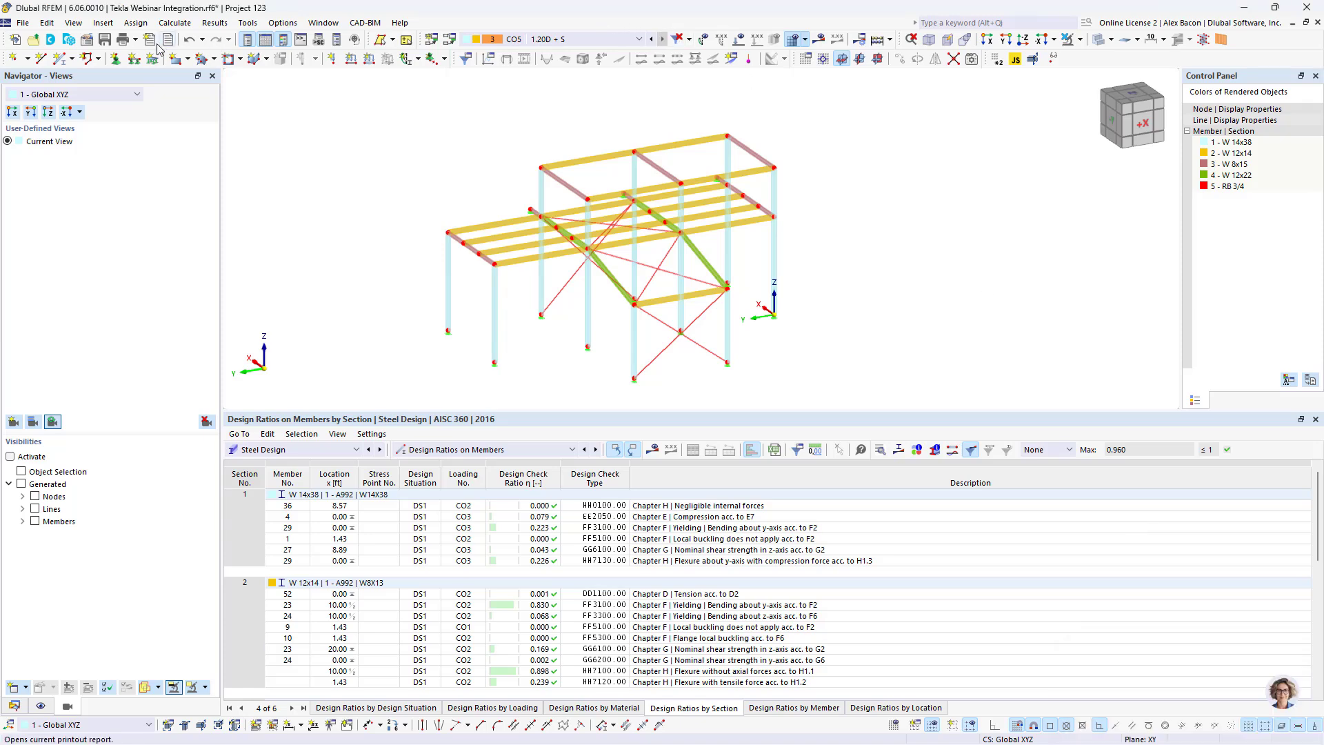
# Add the current model view to the printout report as a window-filling graphic, and save and show it.
pyautogui.scroll(1, 636, 281)
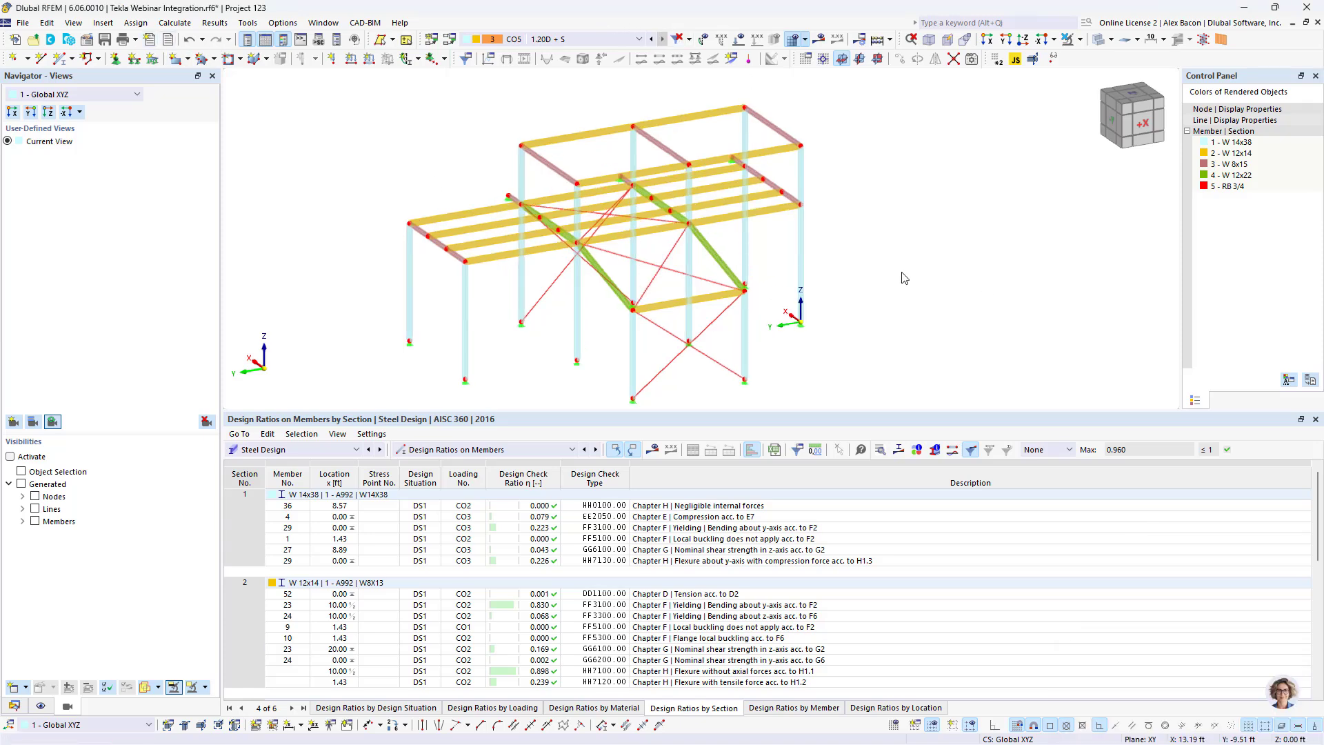
pyautogui.click(135, 39)
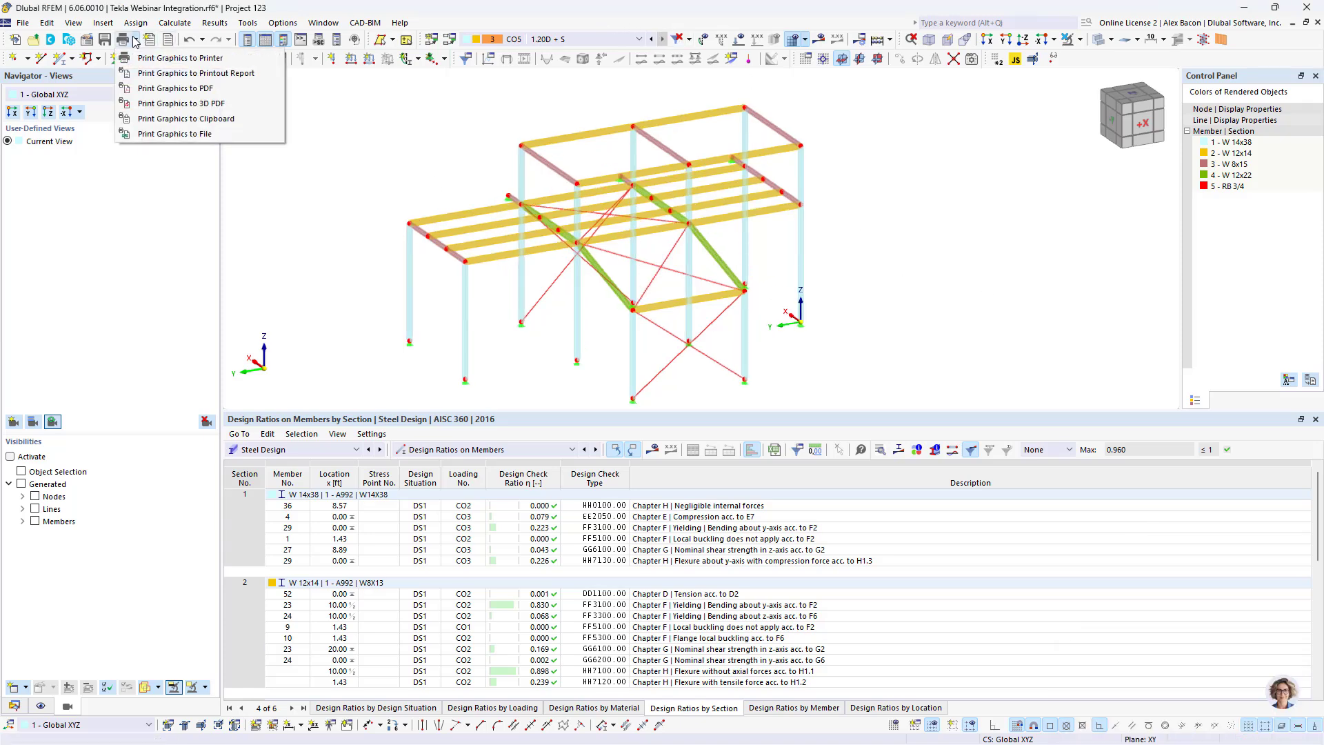
pyautogui.click(187, 77)
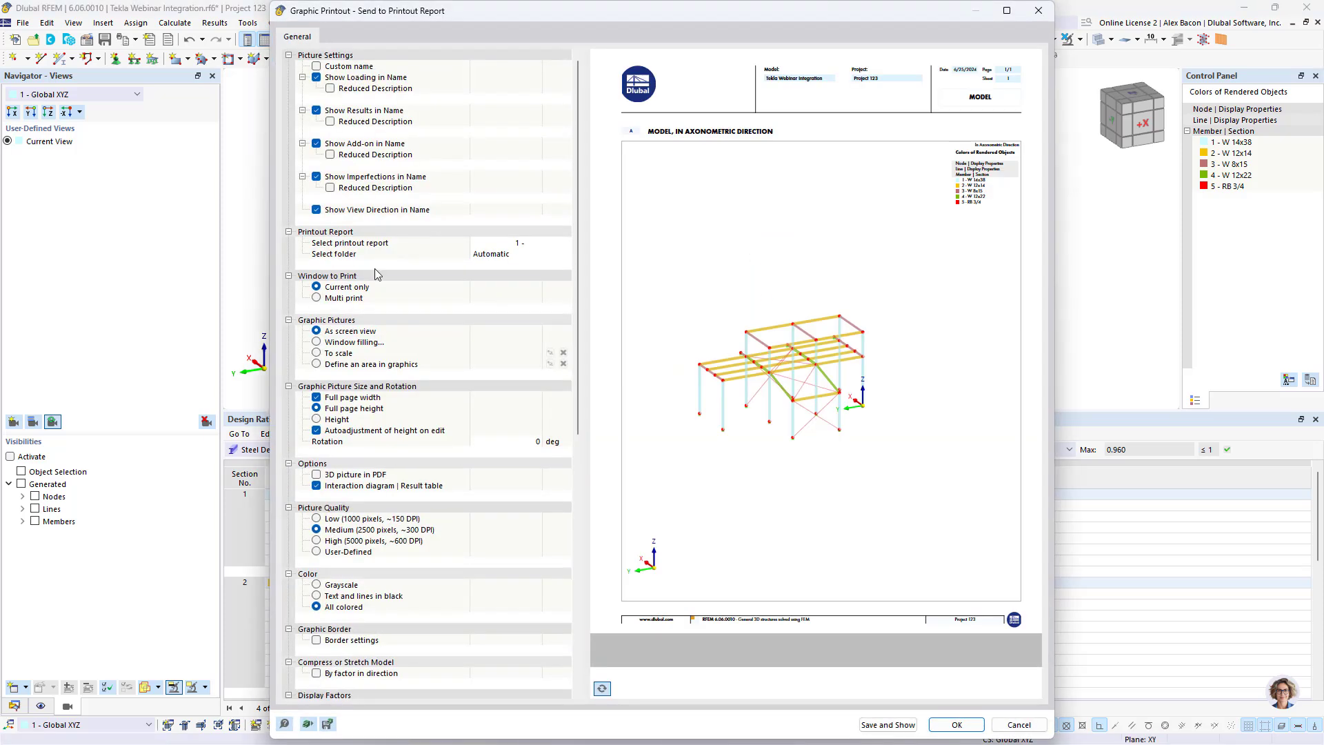
pyautogui.click(317, 344)
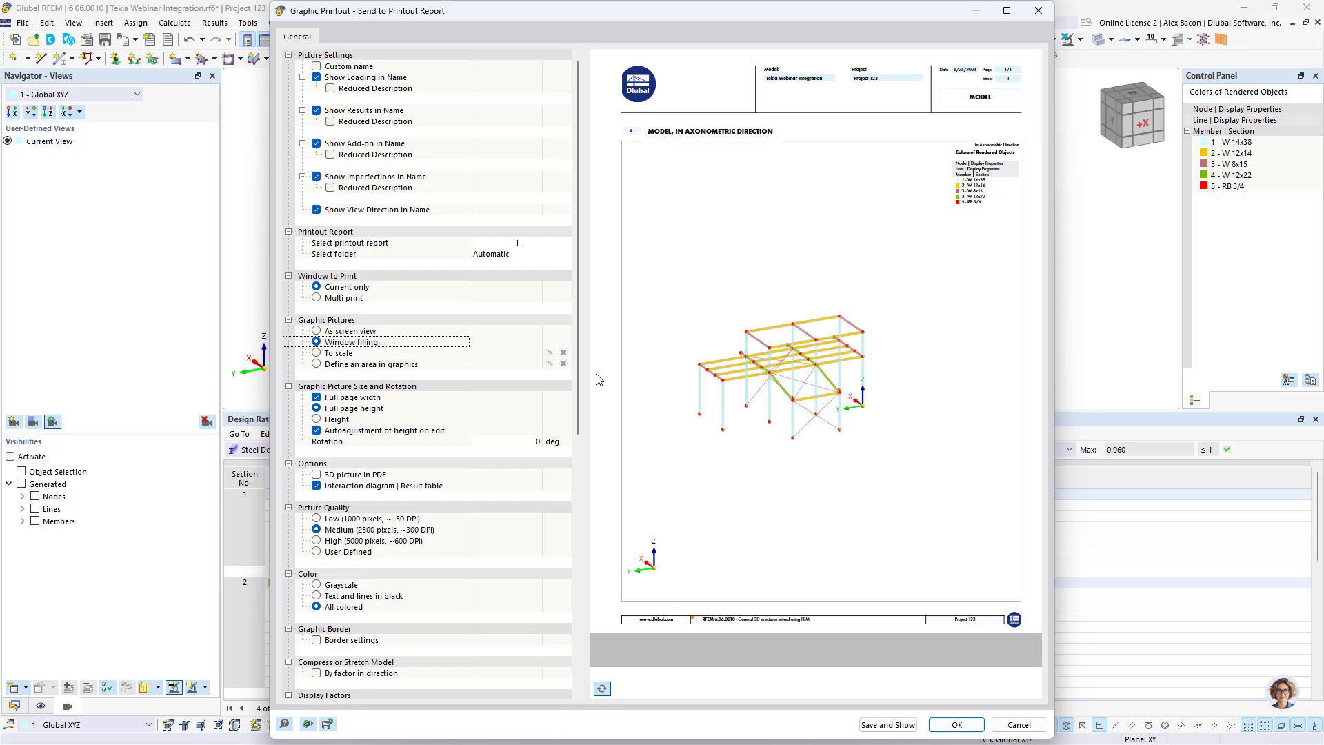
pyautogui.click(316, 342)
pyautogui.click(897, 725)
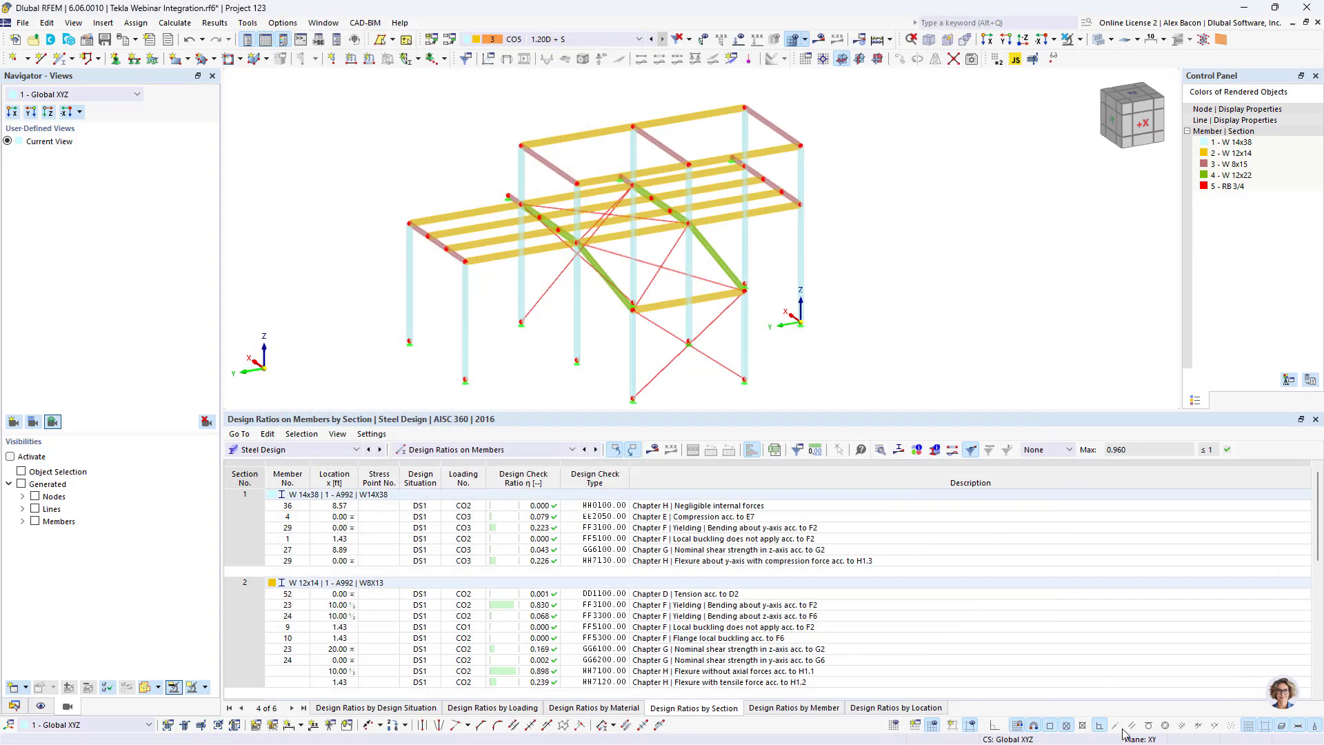
# Bring the printout report back beside the model and view its Model, In Axonometric Direction picture.
pyautogui.press('super')
pyautogui.moveTo(1182, 660); pyautogui.dragTo(633, 47)
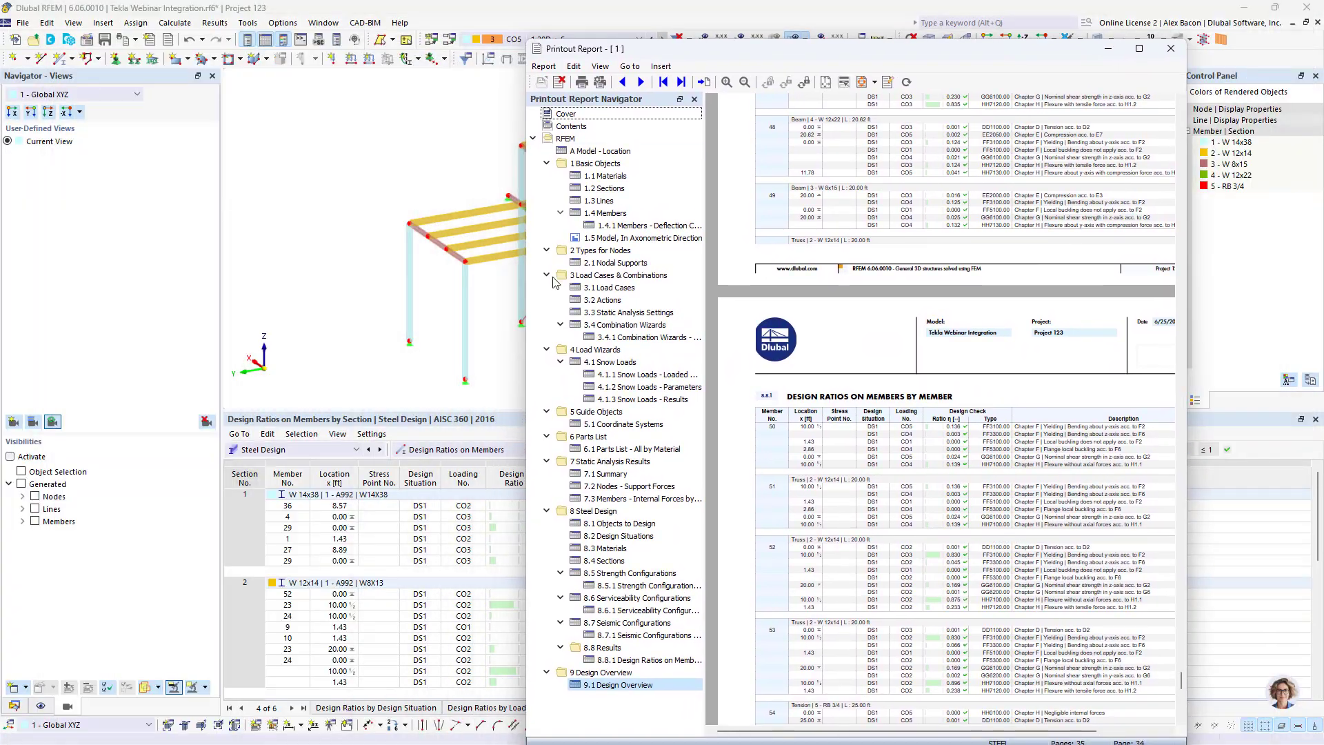
pyautogui.click(630, 237)
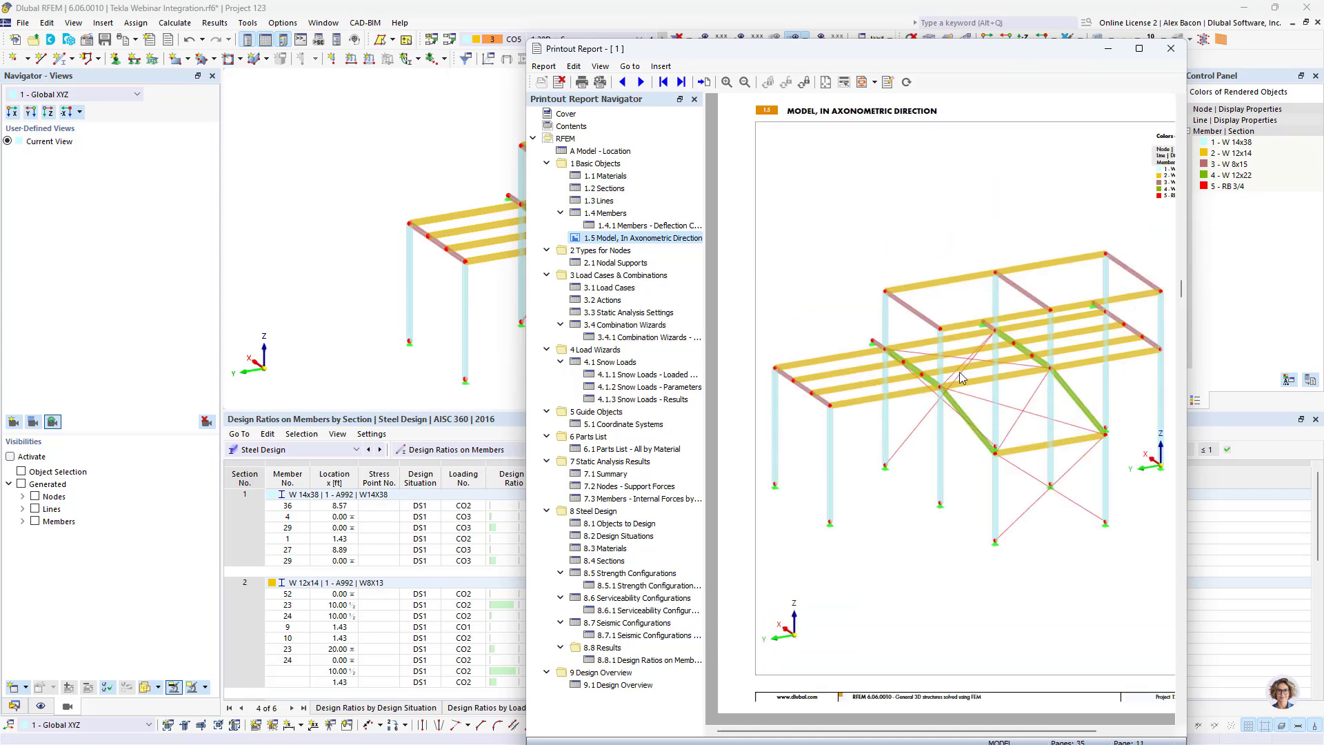
pyautogui.scroll(3, 961, 378)
pyautogui.scroll(-3, 959, 377)
# Start editing the report's axonometric model picture and rotate the frame to show its -Y and +X sides within the print area.
pyautogui.rightClick(958, 378)
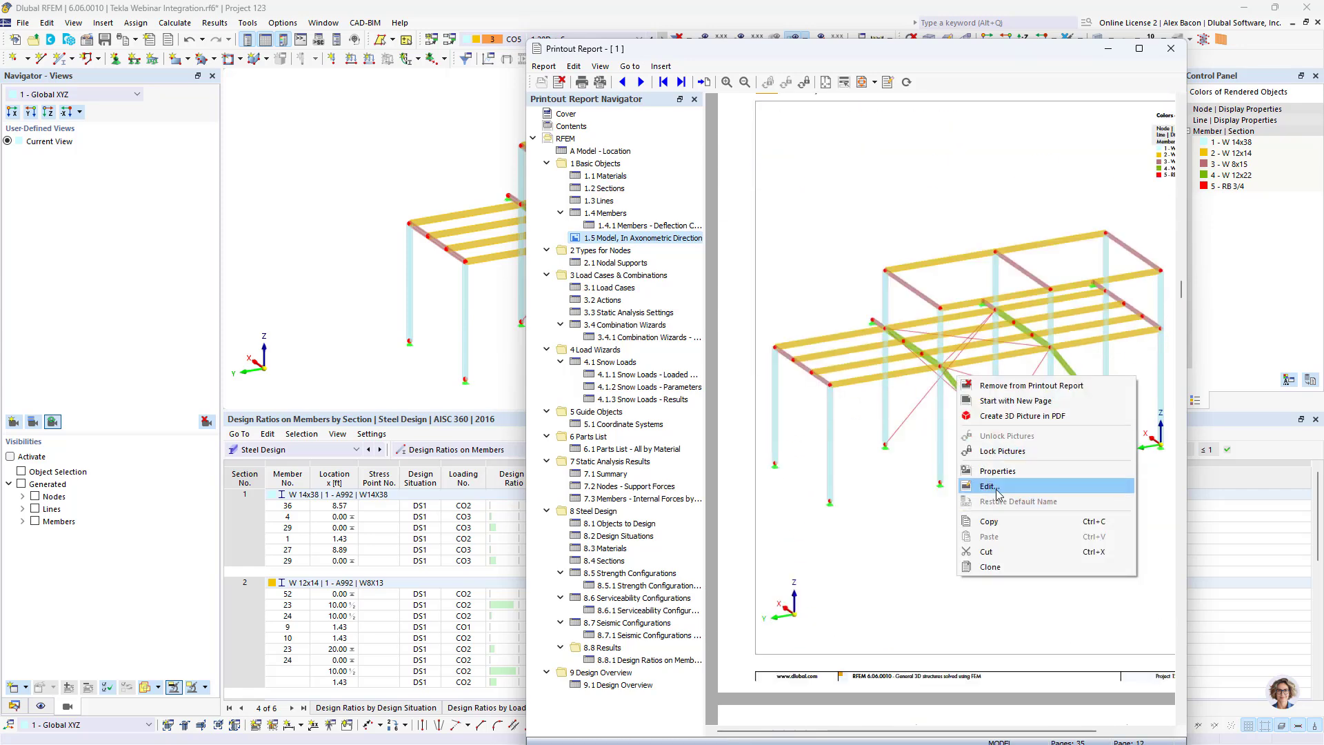
pyautogui.click(988, 486)
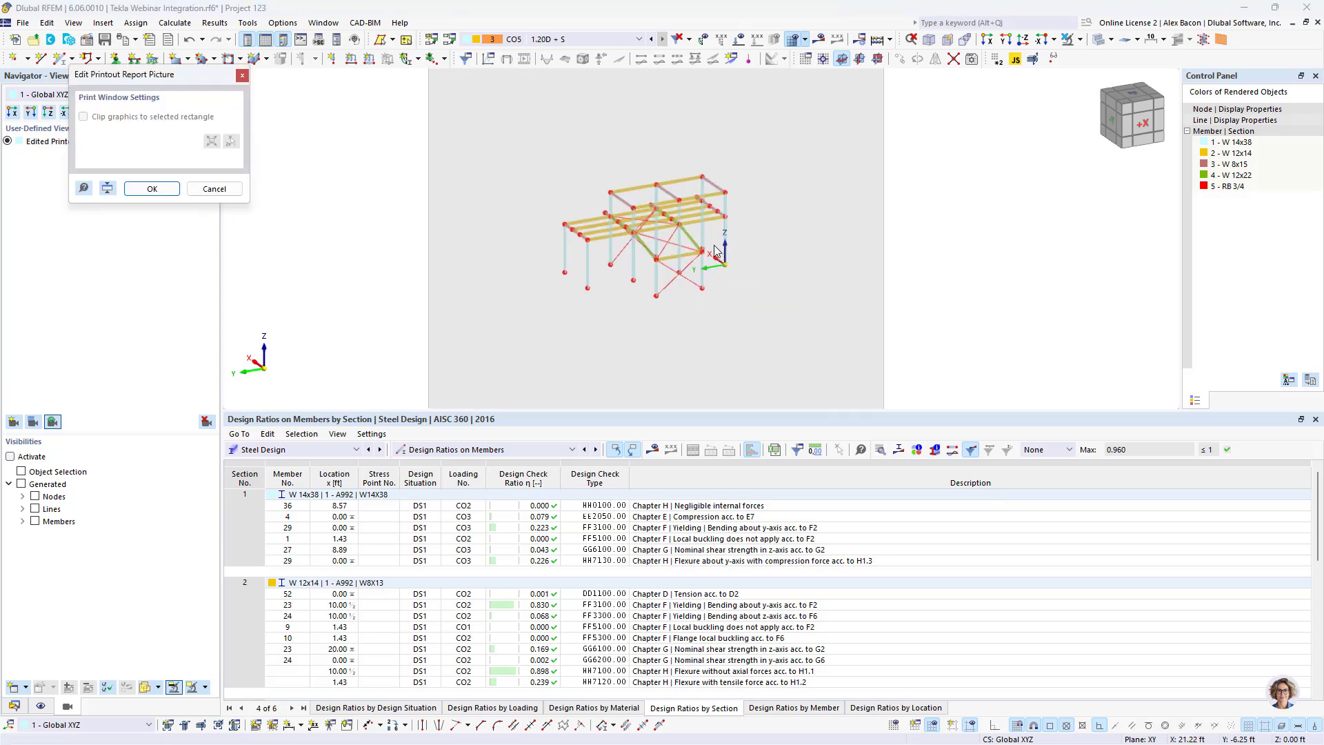
pyautogui.scroll(1, 661, 243)
pyautogui.scroll(-2, 662, 242)
pyautogui.keyDown('ctrl'); pyautogui.moveTo(662, 243); pyautogui.dragTo(650, 256, button='middle'); pyautogui.keyUp('ctrl')
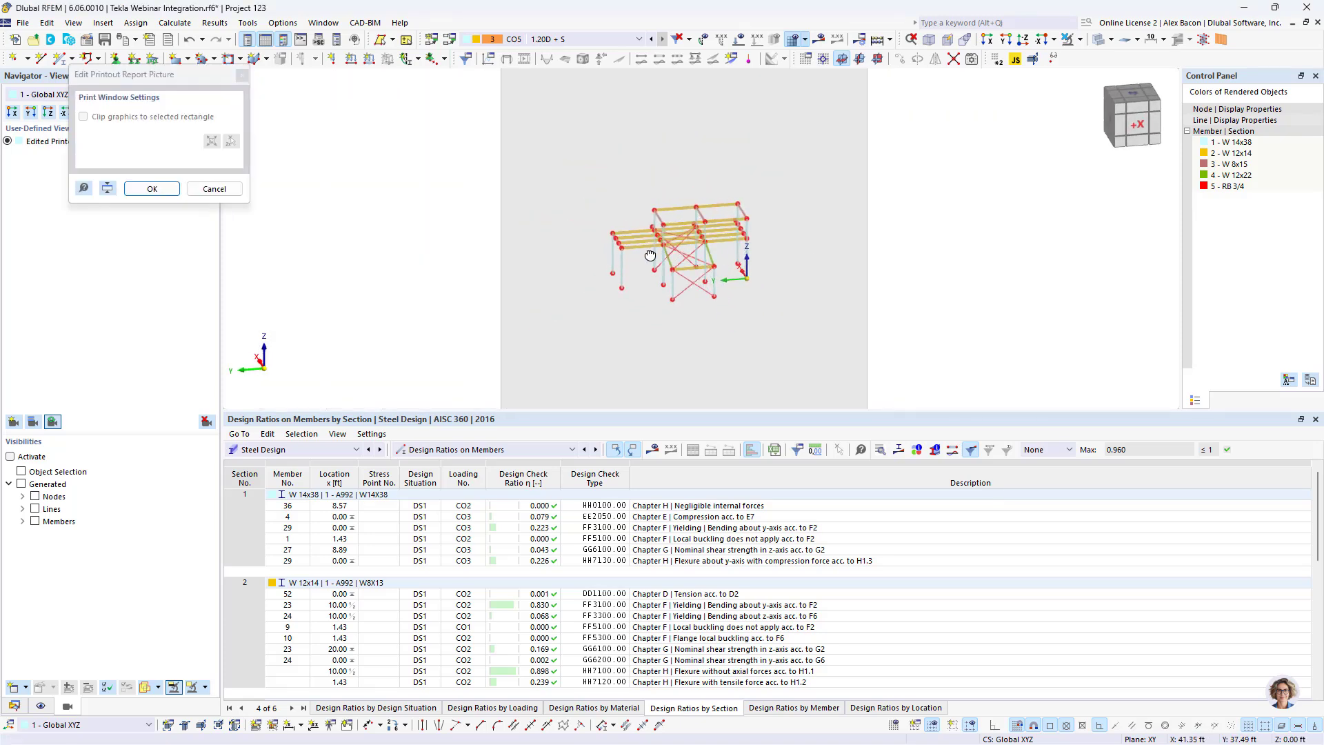
pyautogui.scroll(4, 671, 254)
pyautogui.scroll(-7, 677, 255)
pyautogui.scroll(3, 677, 255)
pyautogui.scroll(-1, 679, 255)
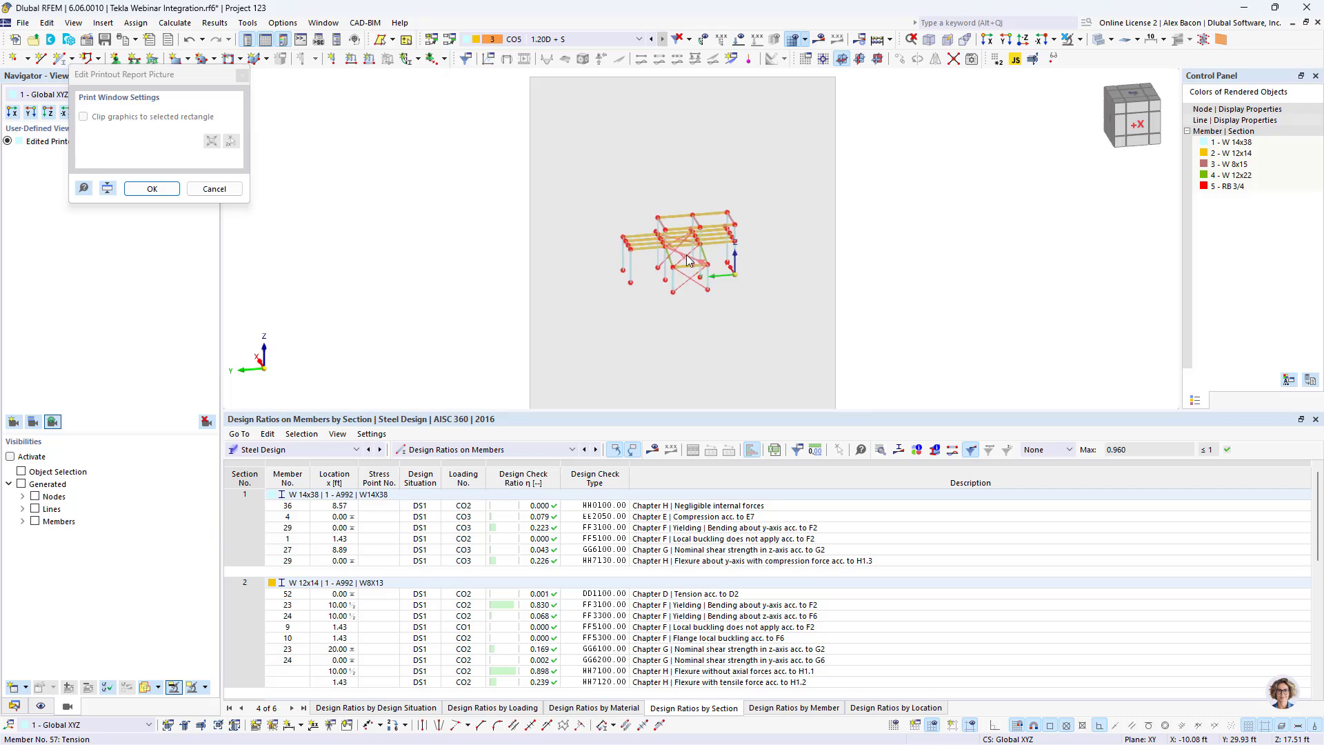
pyautogui.moveTo(688, 261)
pyautogui.keyDown('ctrl'); pyautogui.mouseDown(button='middle')
pyautogui.moveTo(848, 258)
pyautogui.moveTo(867, 228)
pyautogui.moveTo(817, 225)
pyautogui.moveTo(863, 198)
pyautogui.moveTo(854, 189)
pyautogui.moveTo(763, 247)
pyautogui.moveTo(700, 252)
pyautogui.mouseUp(button='middle'); pyautogui.keyUp('ctrl')
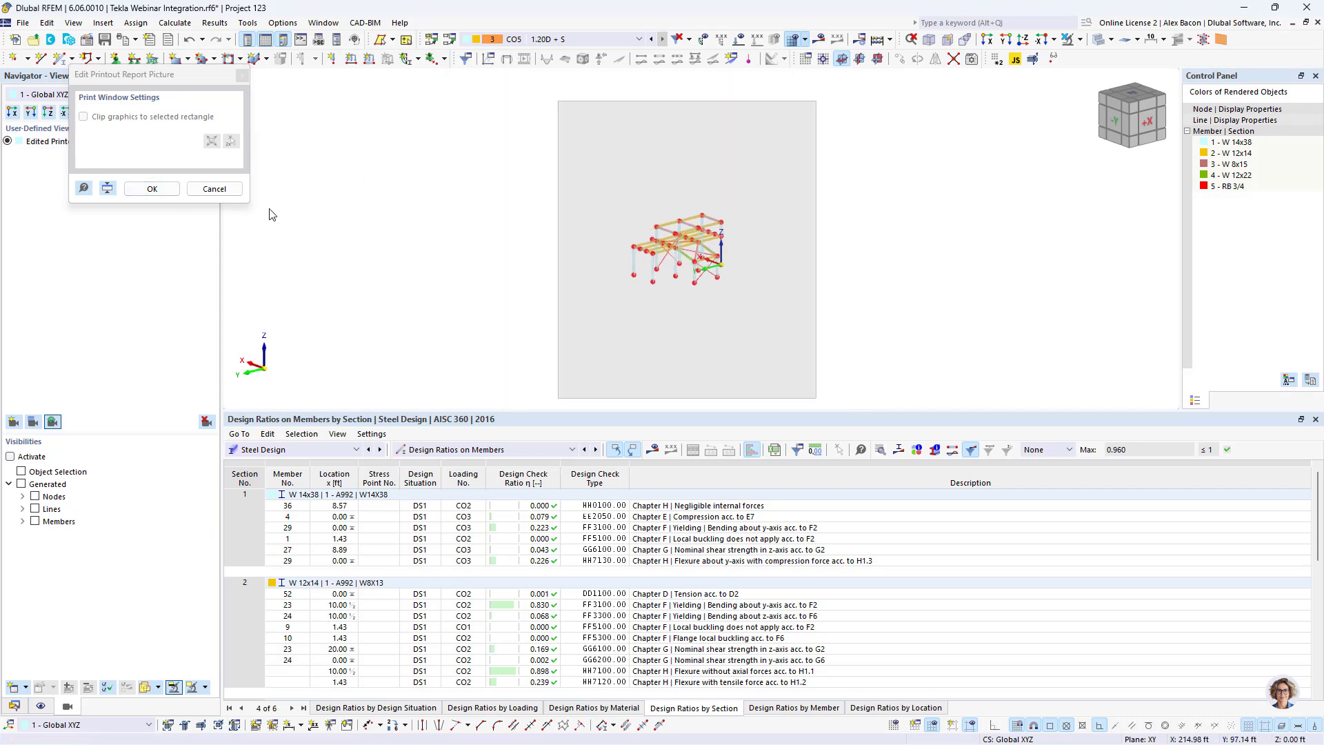
# Collapse the picture settings, adjust the frame's size in the print area, and apply the edited picture to the report.
pyautogui.click(106, 189)
pyautogui.scroll(-2, 639, 235)
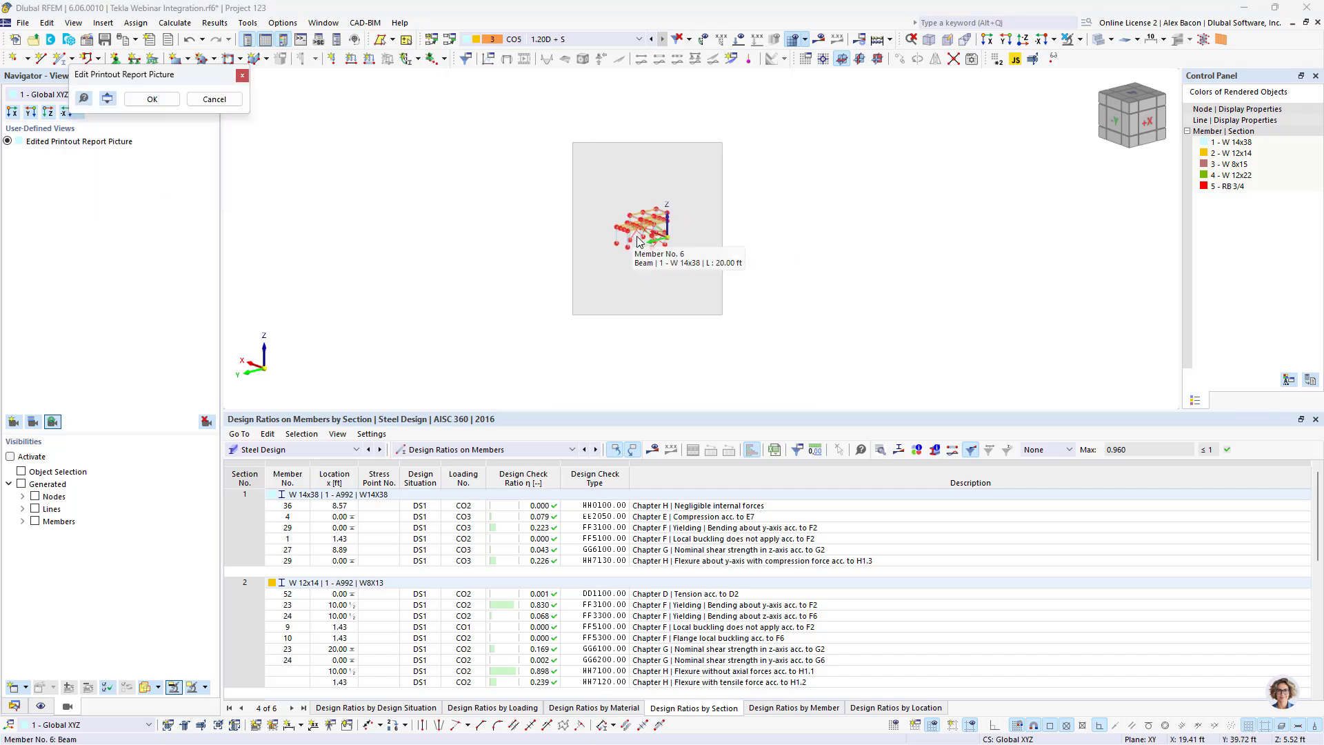
pyautogui.scroll(2, 654, 226)
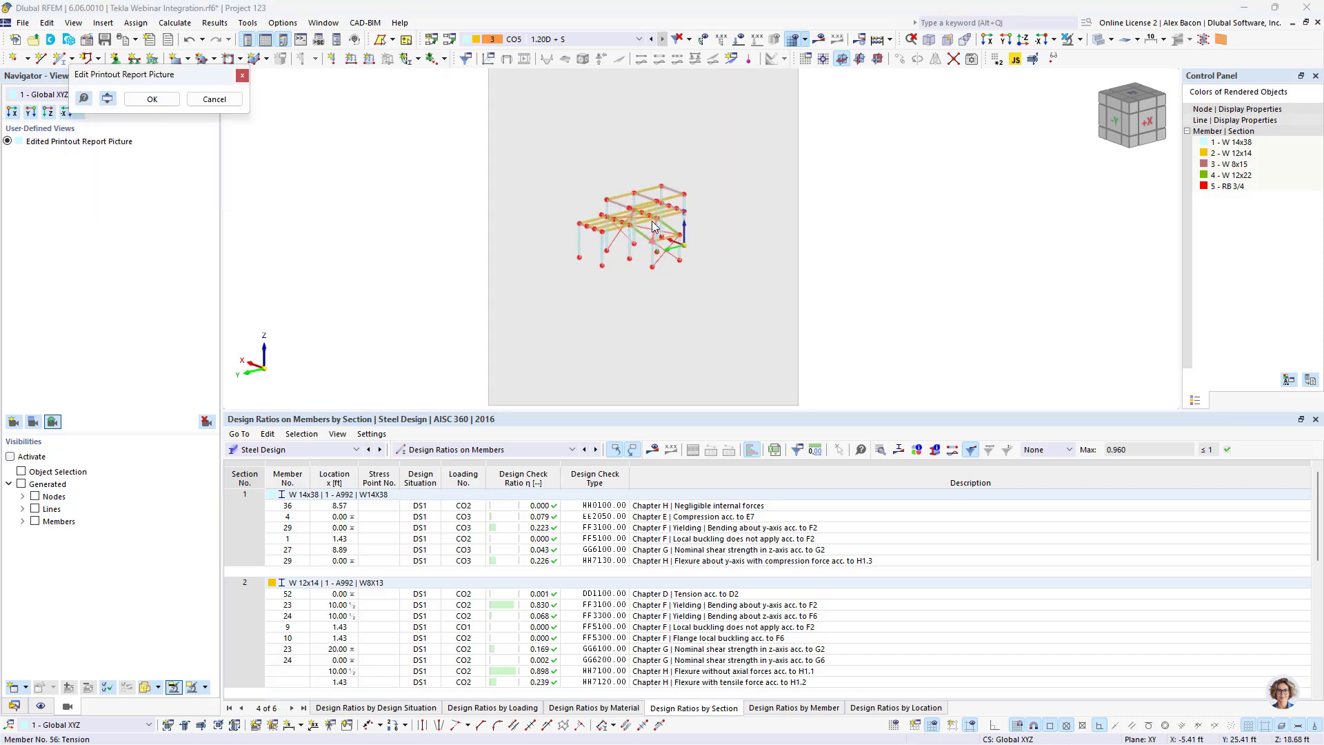
pyautogui.click(152, 98)
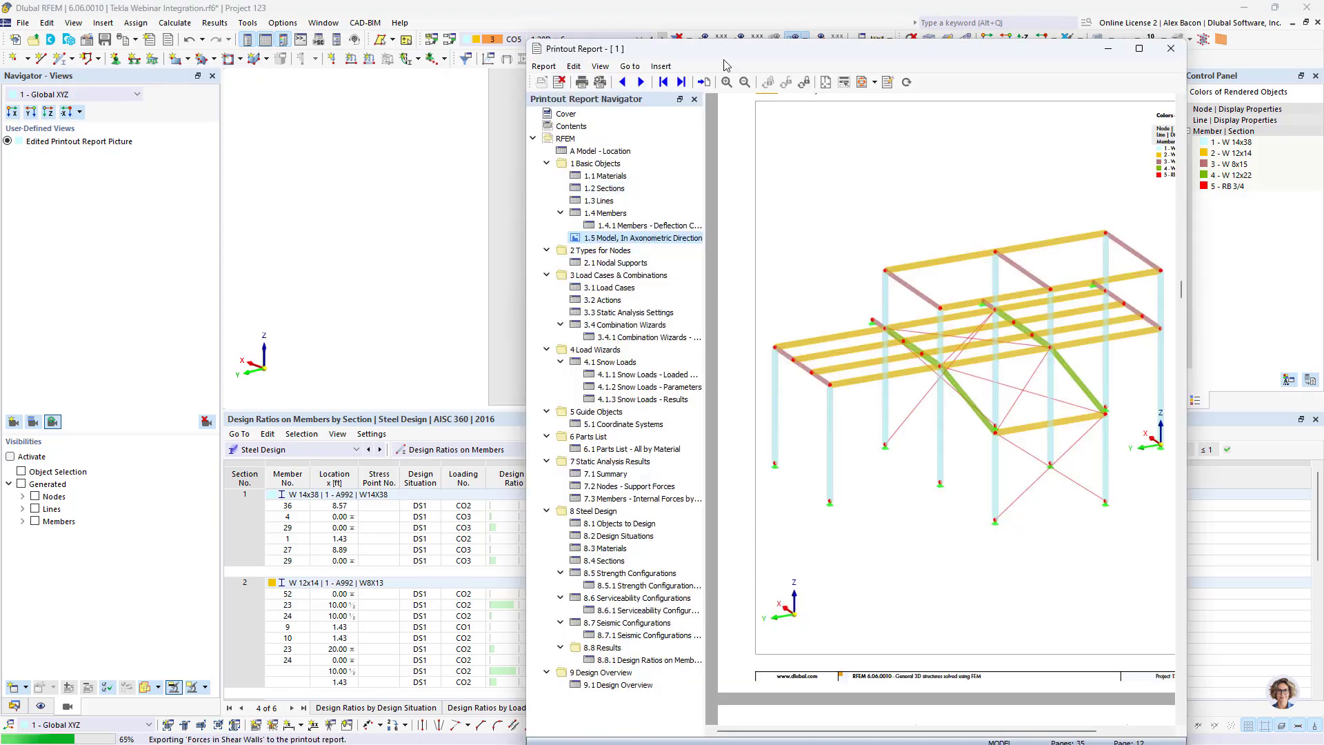
# Move the printout report over, reopen its axonometric model picture for editing, and accept the picture.
pyautogui.moveTo(710, 52); pyautogui.dragTo(517, 52)
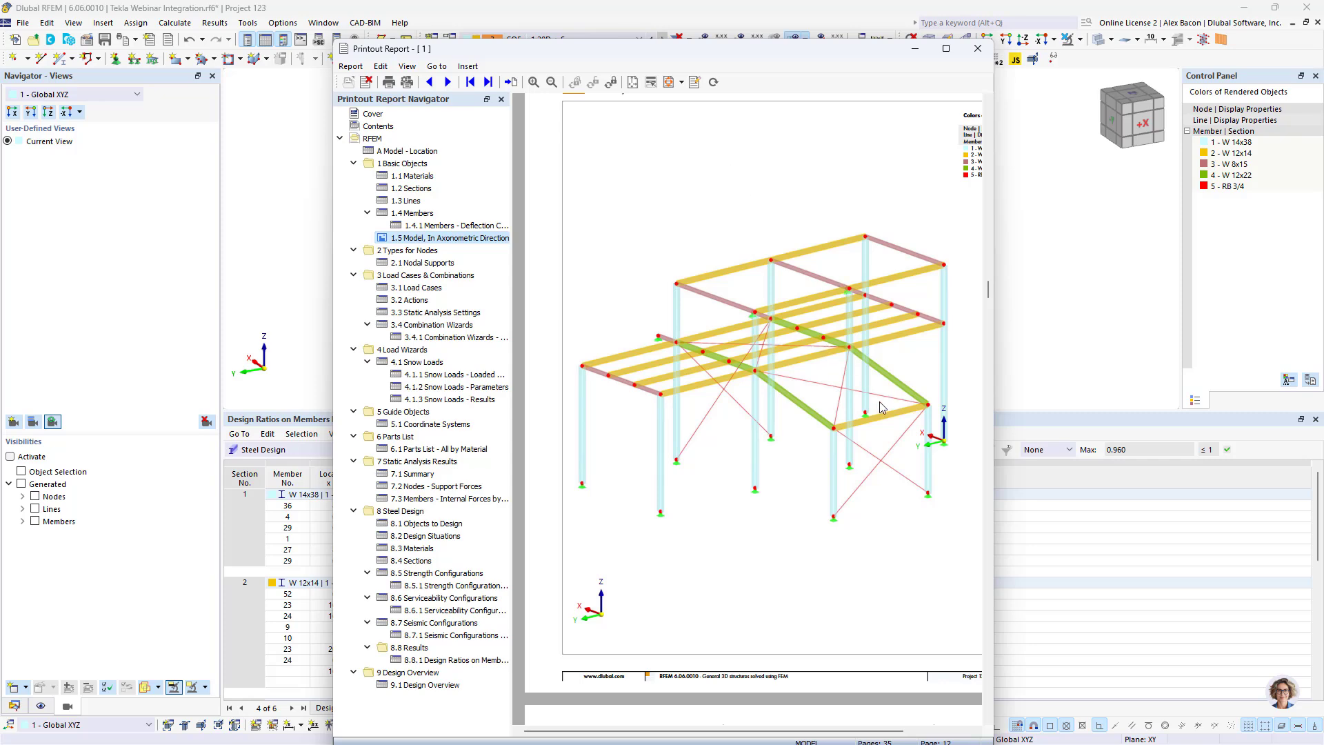
pyautogui.rightClick(833, 357)
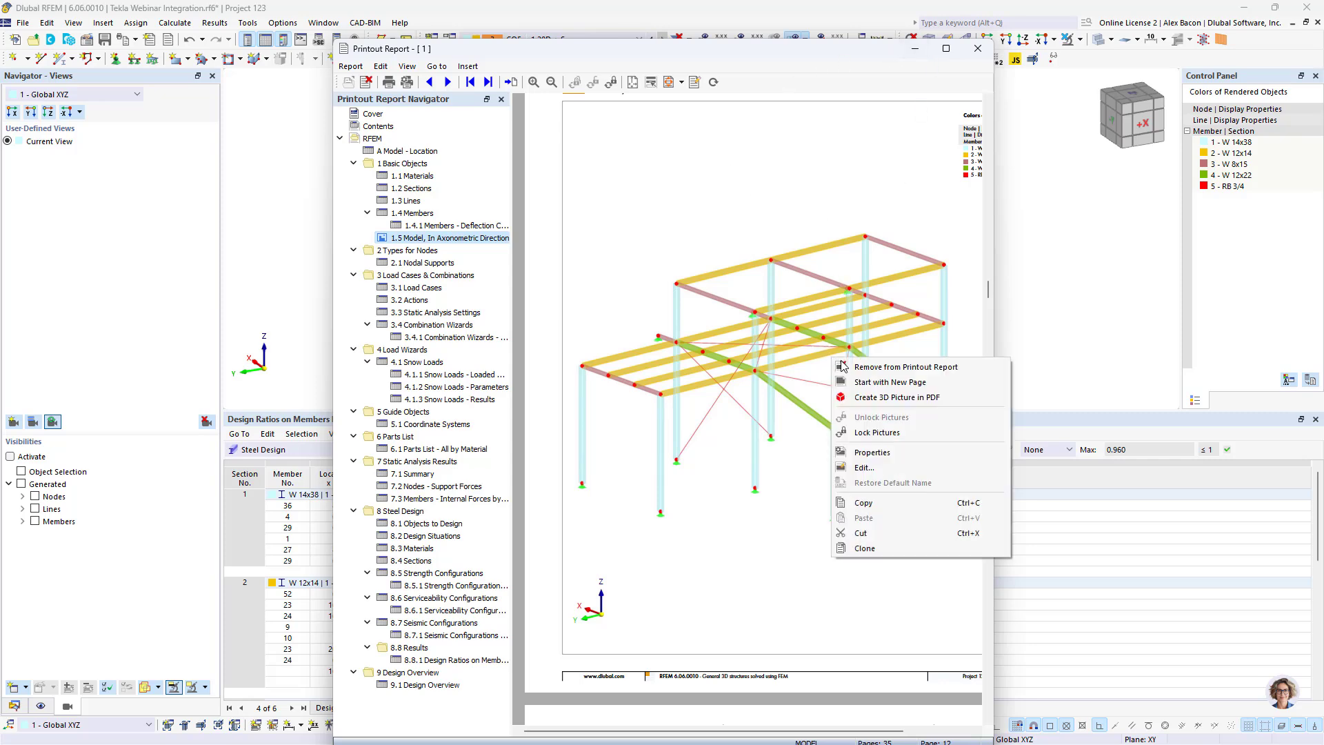
pyautogui.click(880, 458)
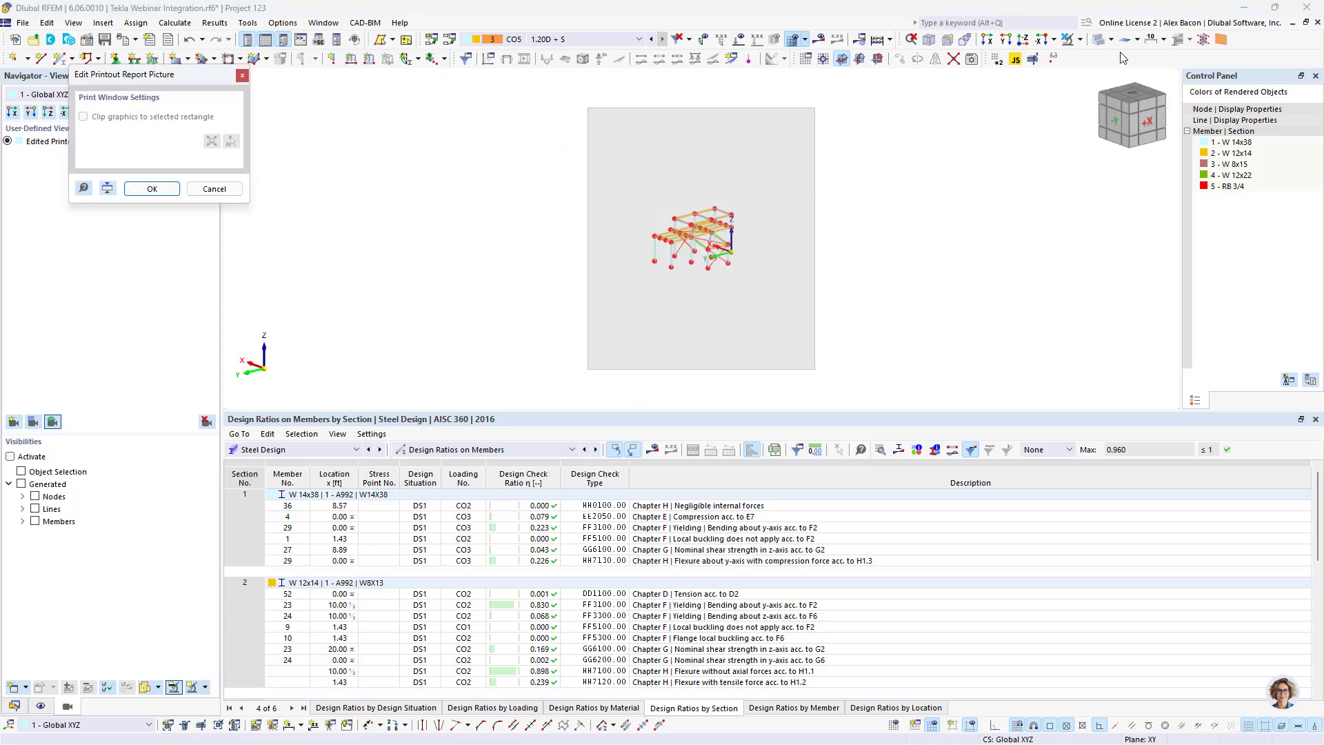
pyautogui.click(1101, 47)
pyautogui.click(1101, 47)
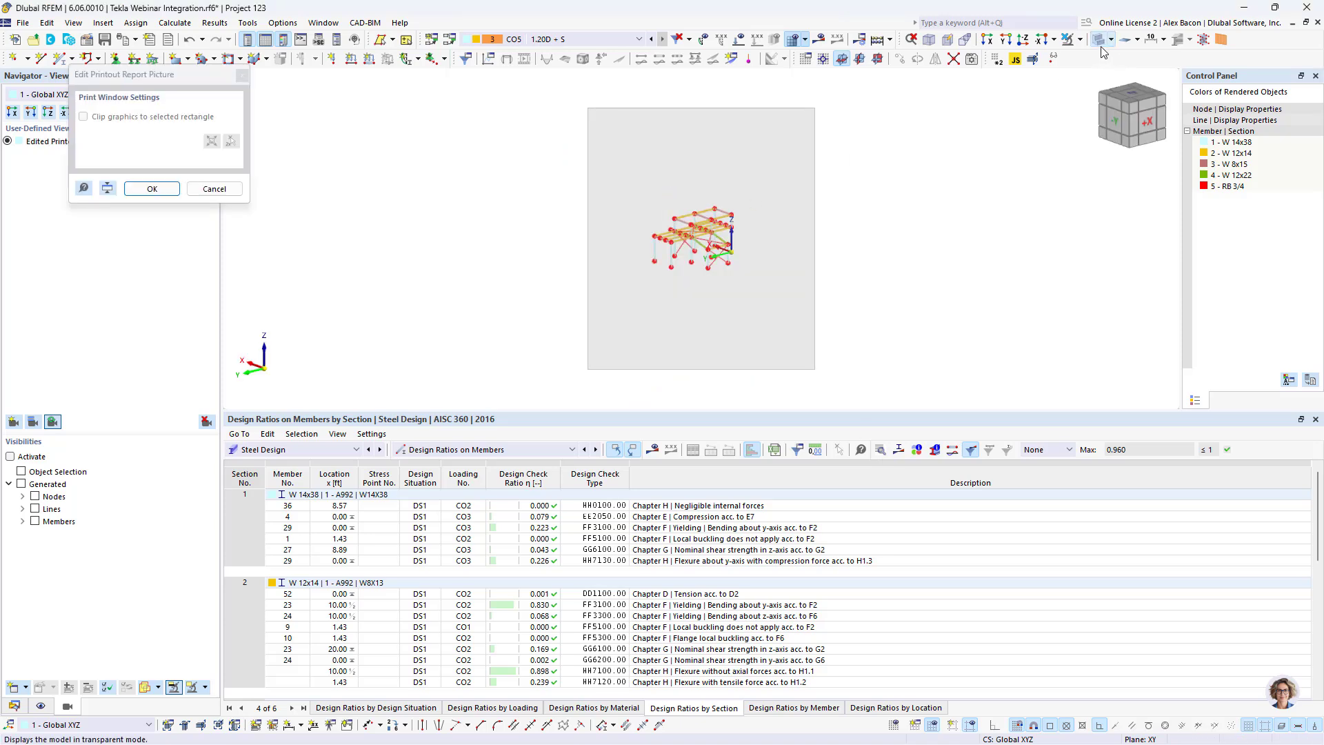
pyautogui.click(152, 188)
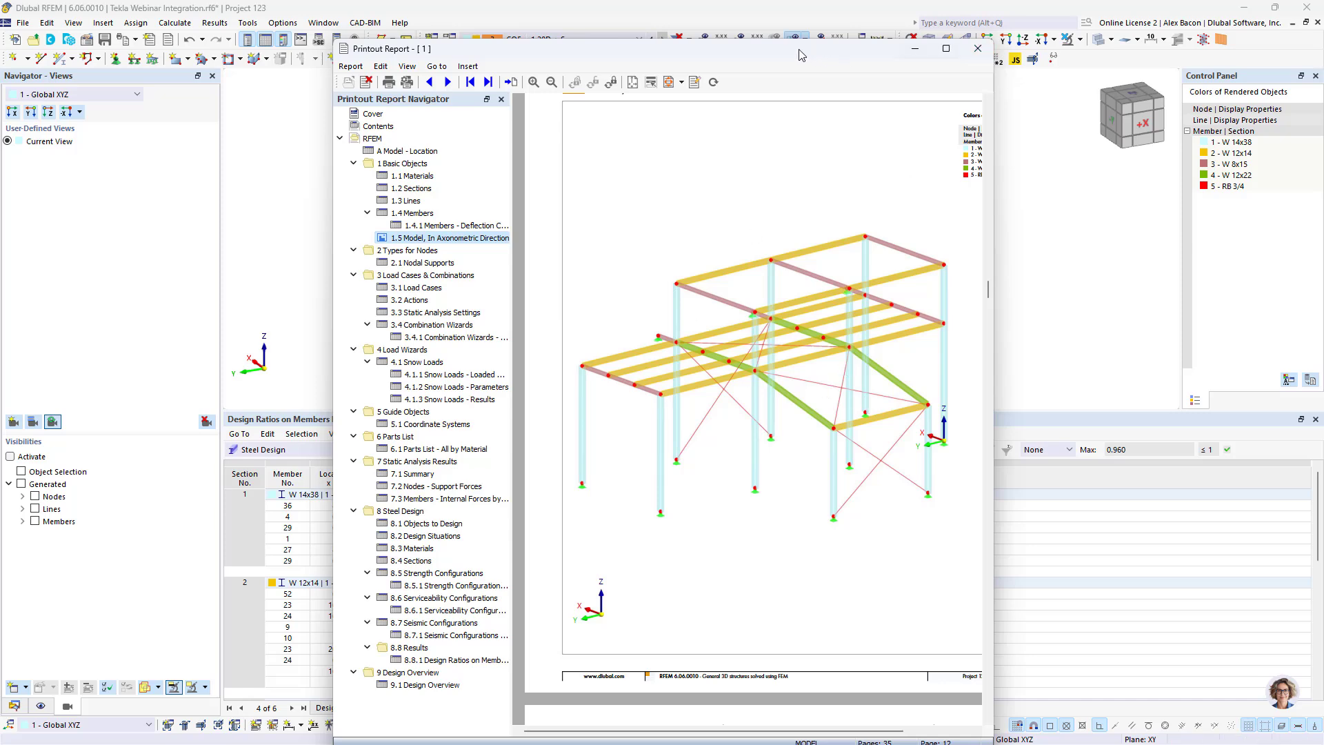
# Move the printout report aside and display the steel design check ratios on the members in an enlarged model view.
pyautogui.moveTo(800, 48); pyautogui.dragTo(1199, 537)
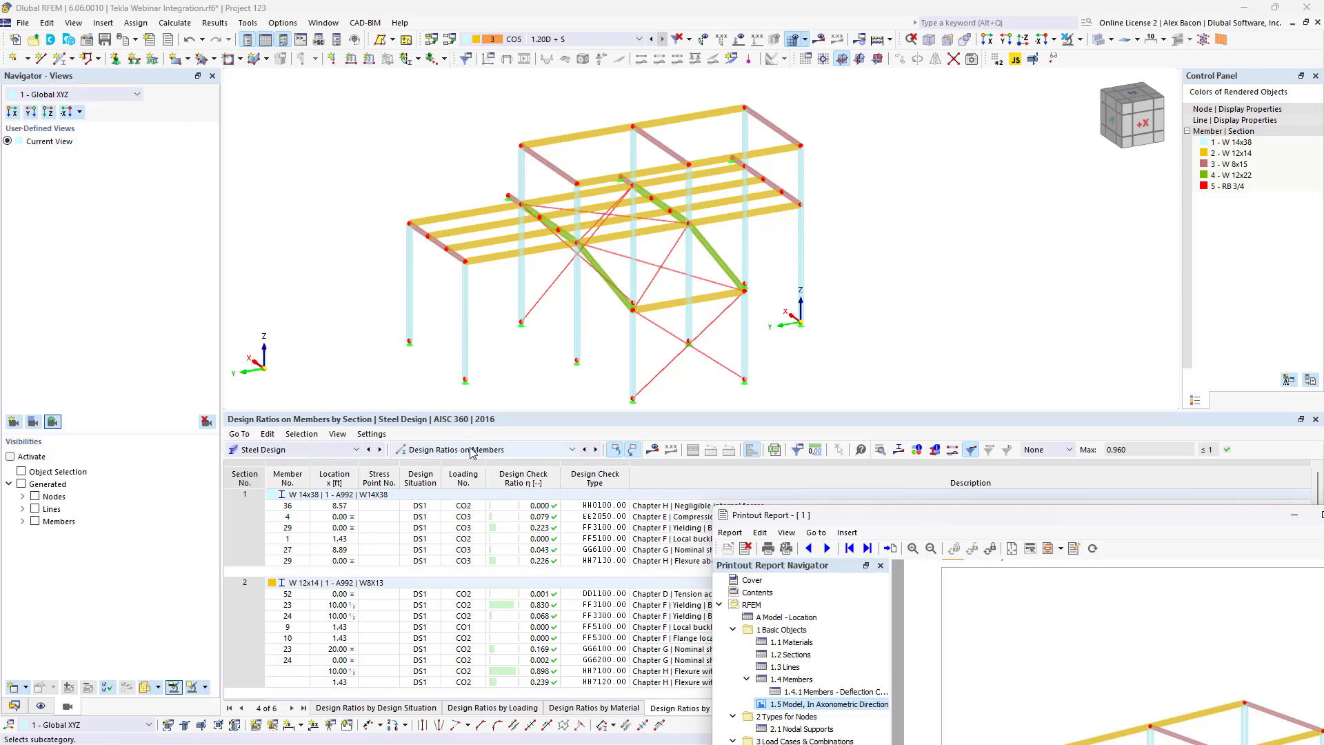
pyautogui.click(651, 452)
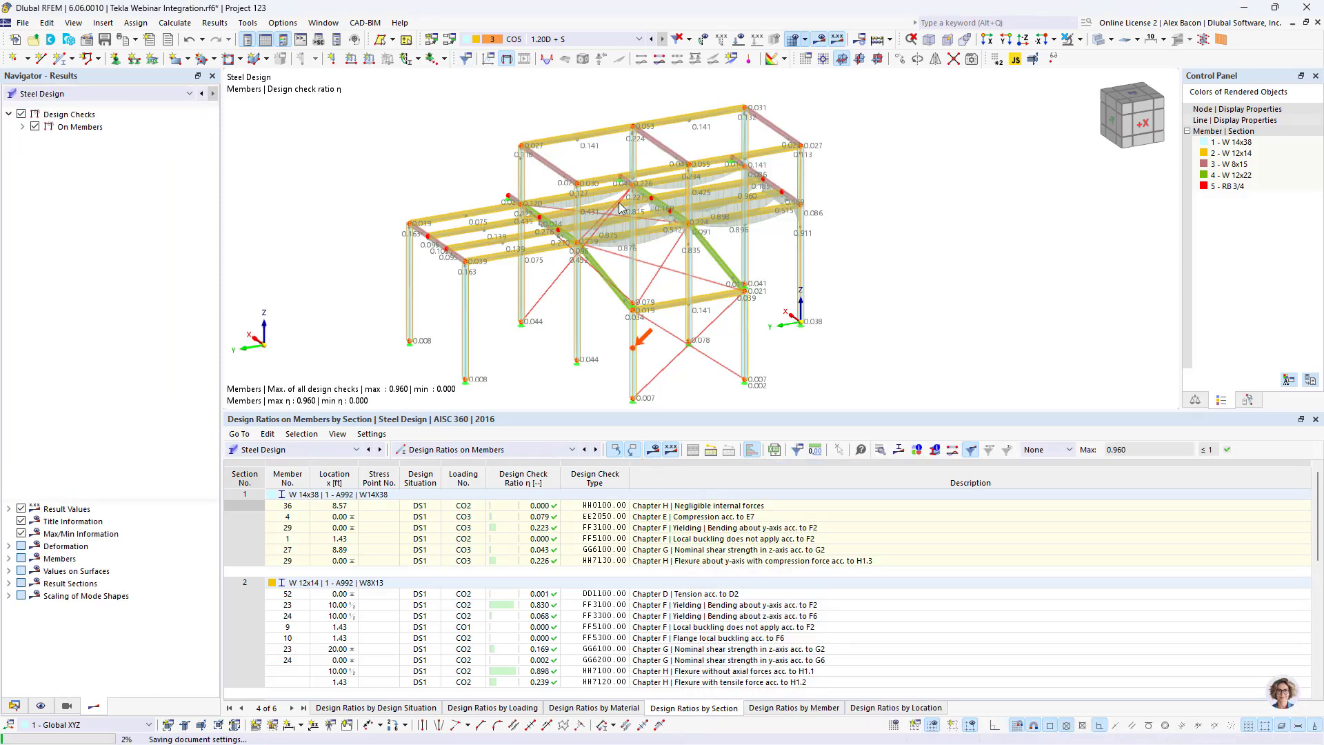
pyautogui.moveTo(655, 263); pyautogui.dragTo(650, 255, button='middle')
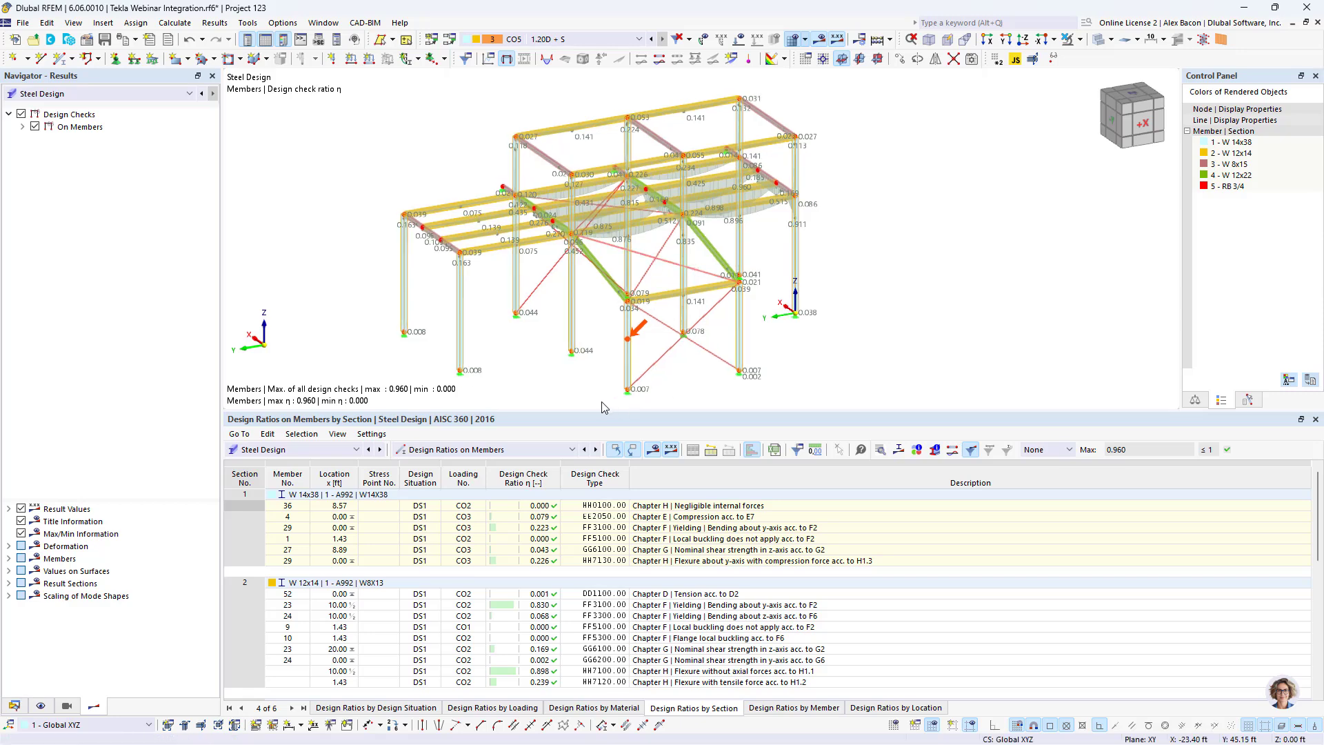
pyautogui.moveTo(584, 411); pyautogui.dragTo(584, 531)
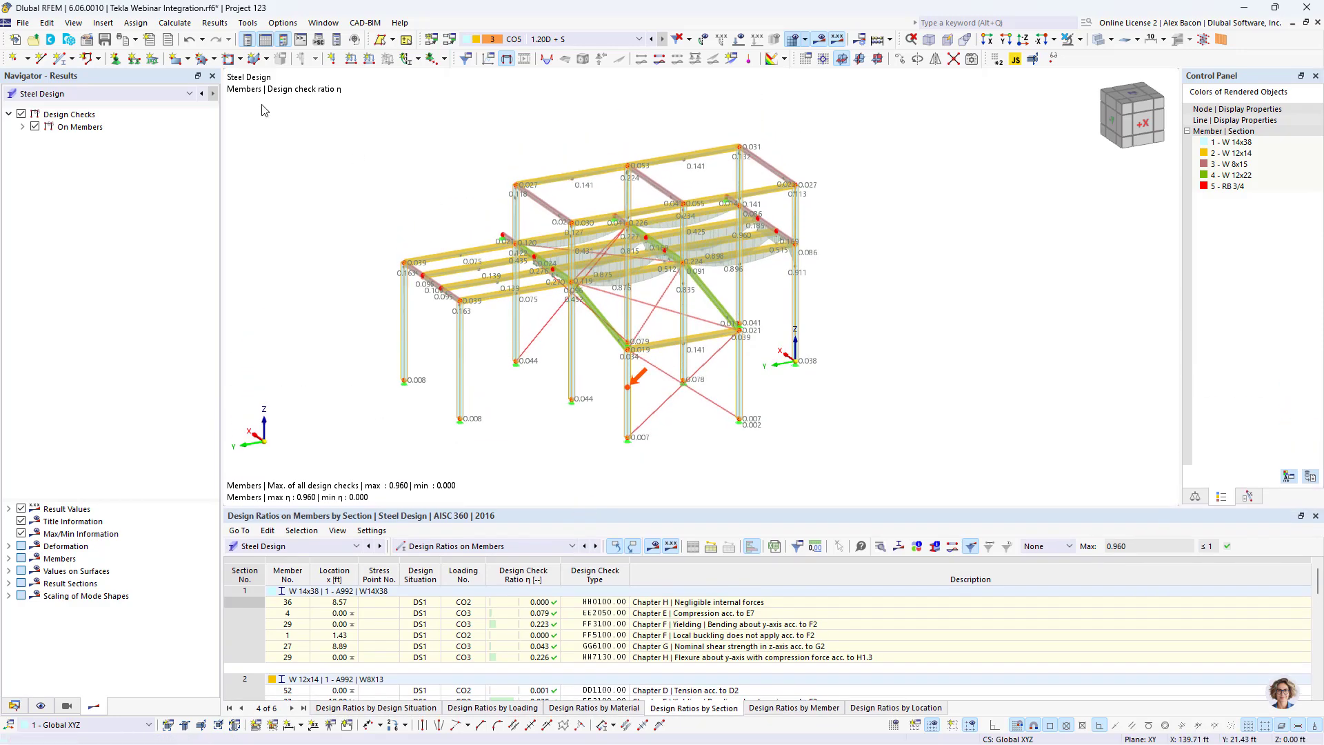
# Add the design check ratio view to the printout report and view the Steel Design: Max. of All Design Checks page.
pyautogui.click(138, 39)
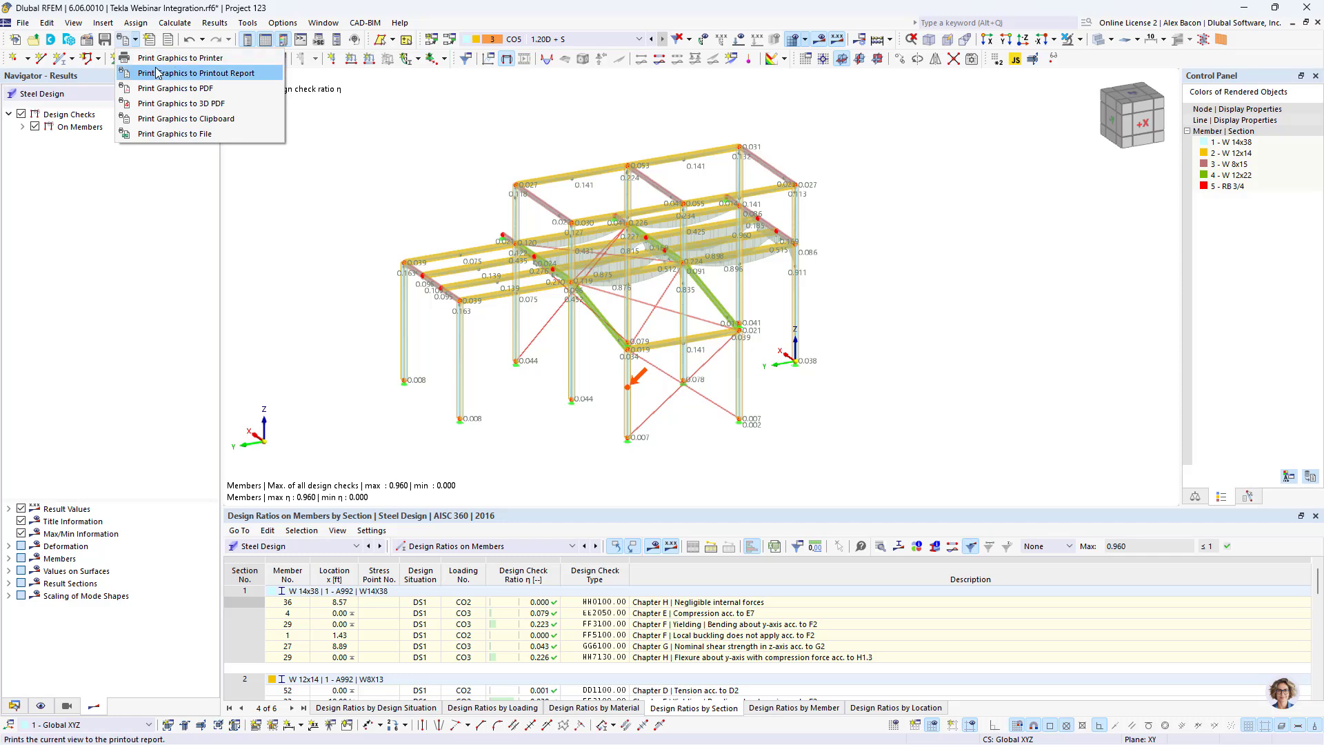
pyautogui.click(176, 82)
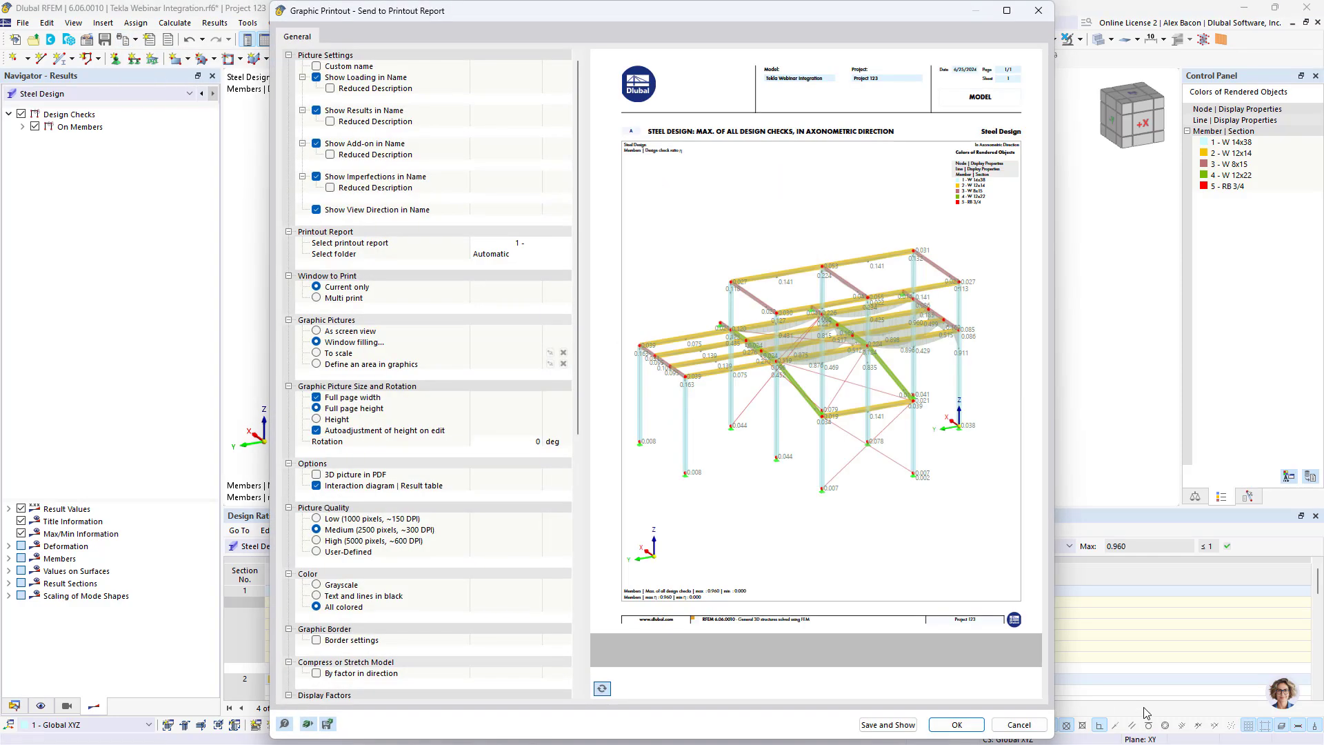
pyautogui.click(955, 725)
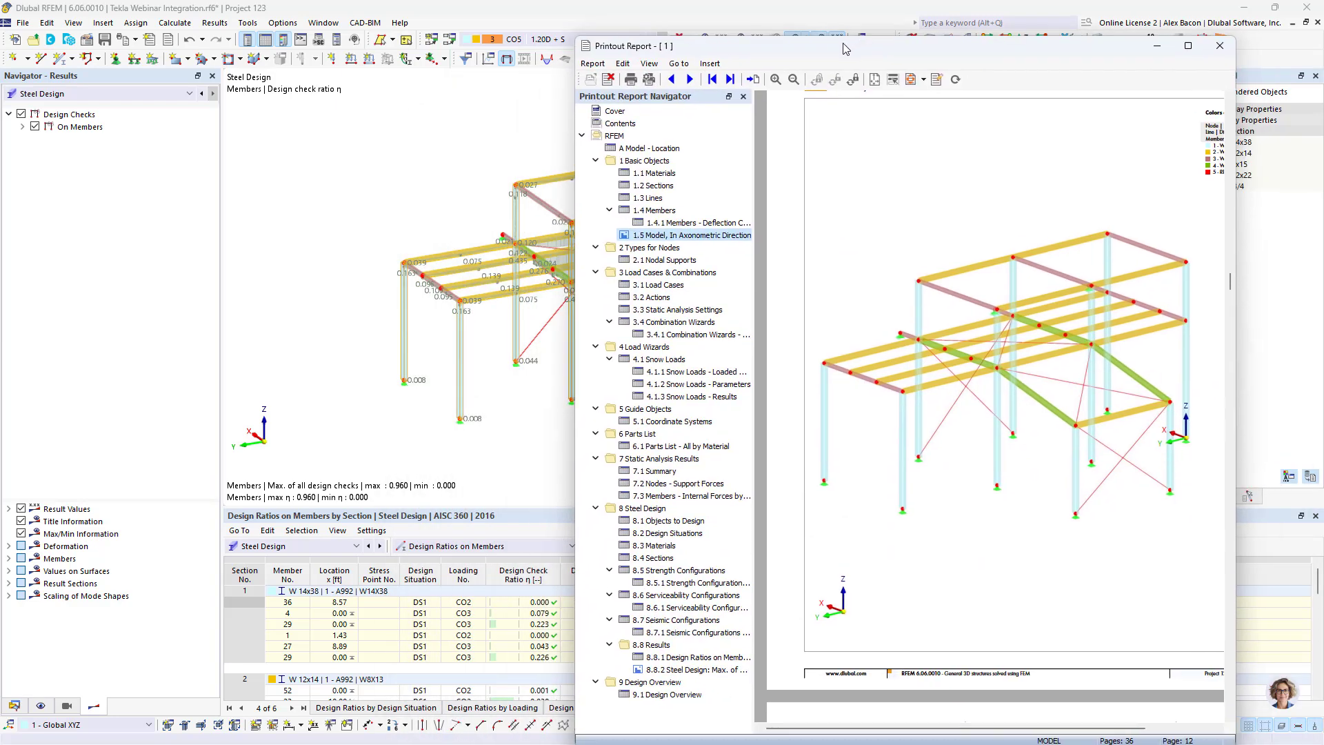
pyautogui.click(671, 671)
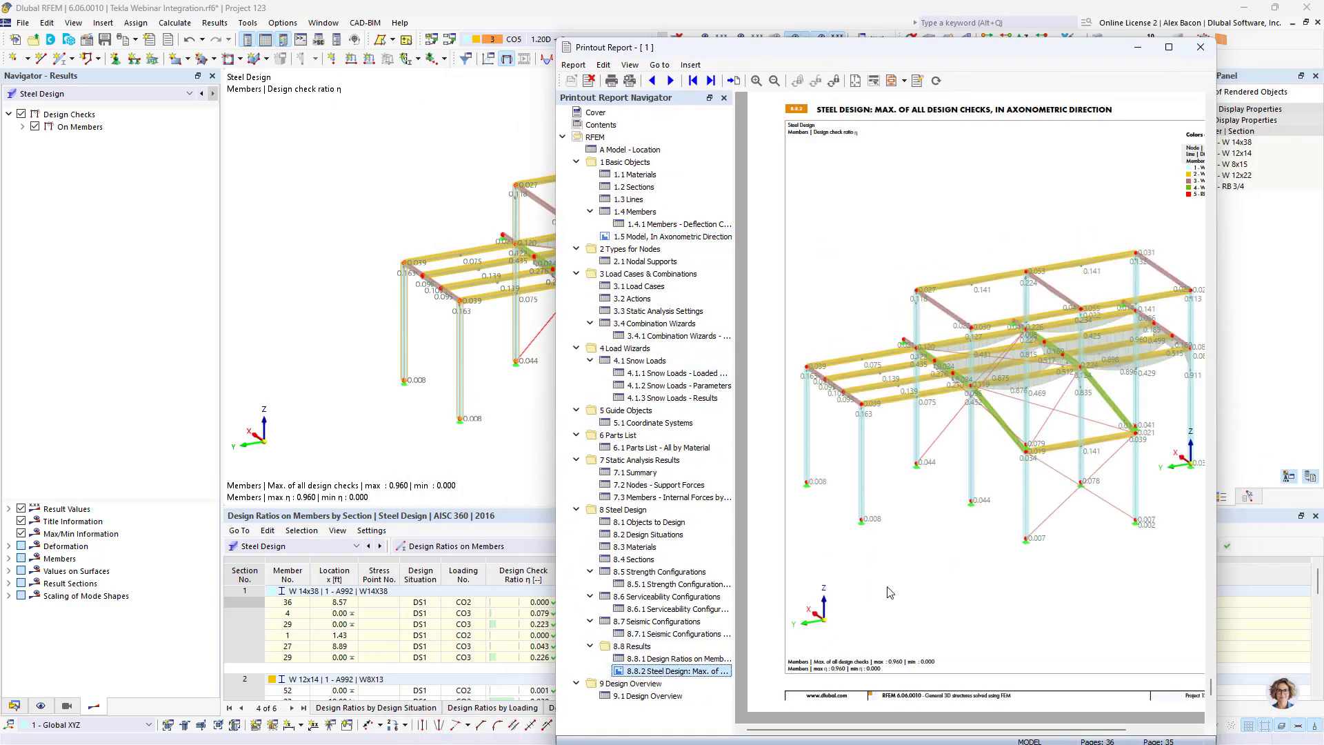
pyautogui.scroll(-2, 1059, 376)
pyautogui.scroll(4, 1059, 375)
pyautogui.scroll(-1, 1059, 376)
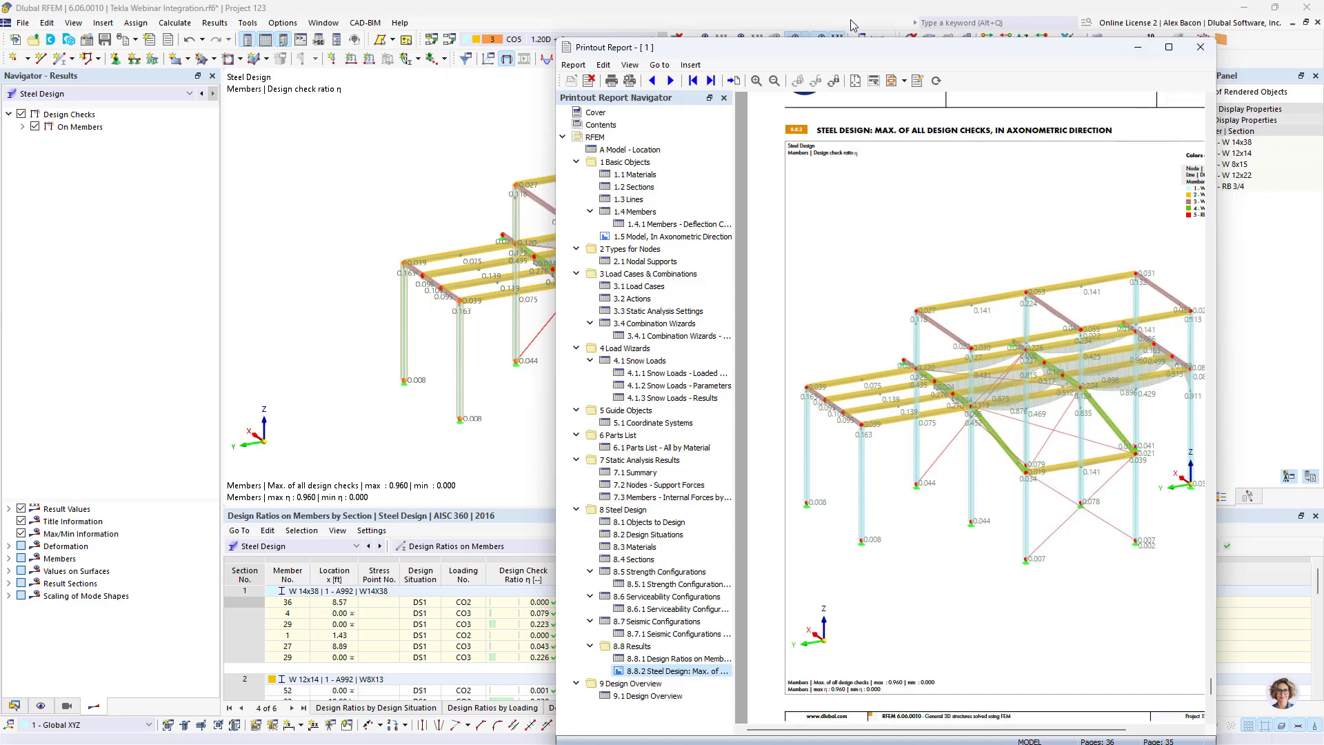
# Enlarge the design ratio table and open the details of the W 12x14 section's FF3100 bending check on member 23.
pyautogui.click(819, 14)
pyautogui.moveTo(483, 506); pyautogui.dragTo(483, 367)
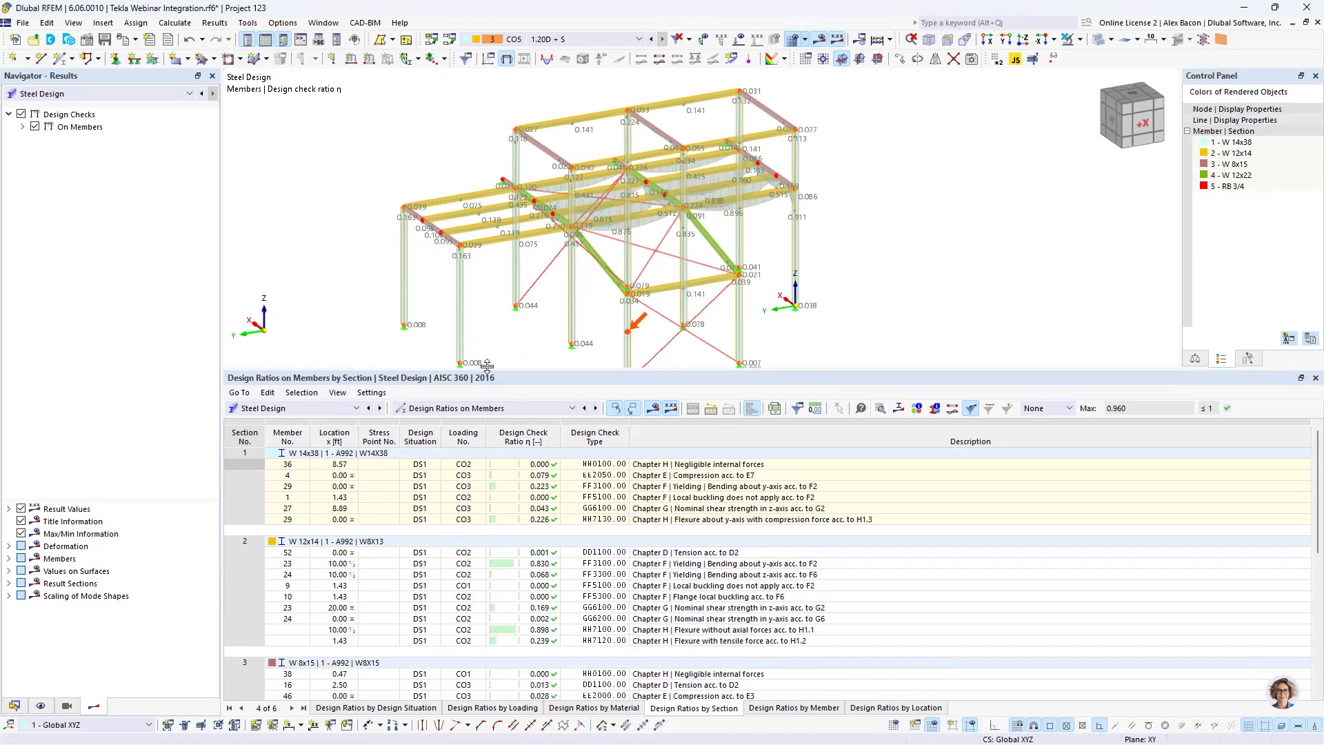
pyautogui.click(446, 407)
pyautogui.click(447, 407)
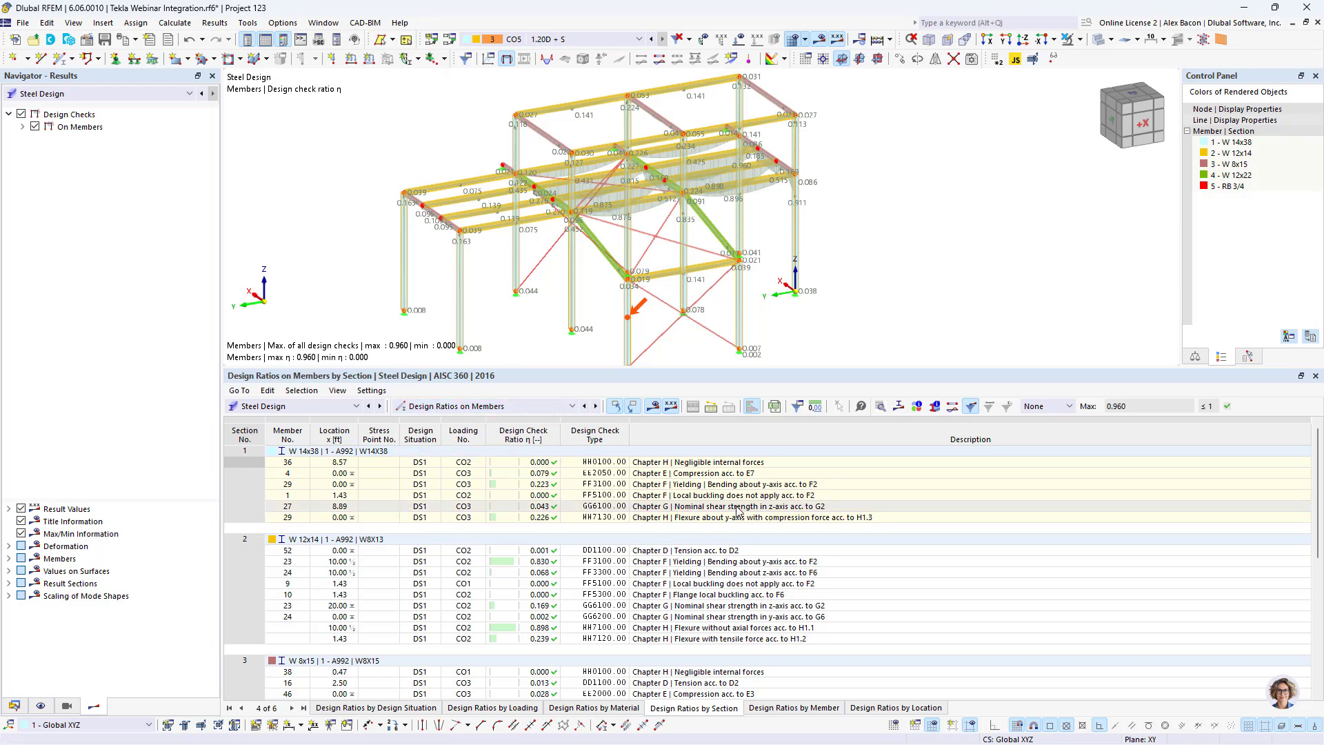
pyautogui.click(634, 563)
pyautogui.doubleClick(635, 562)
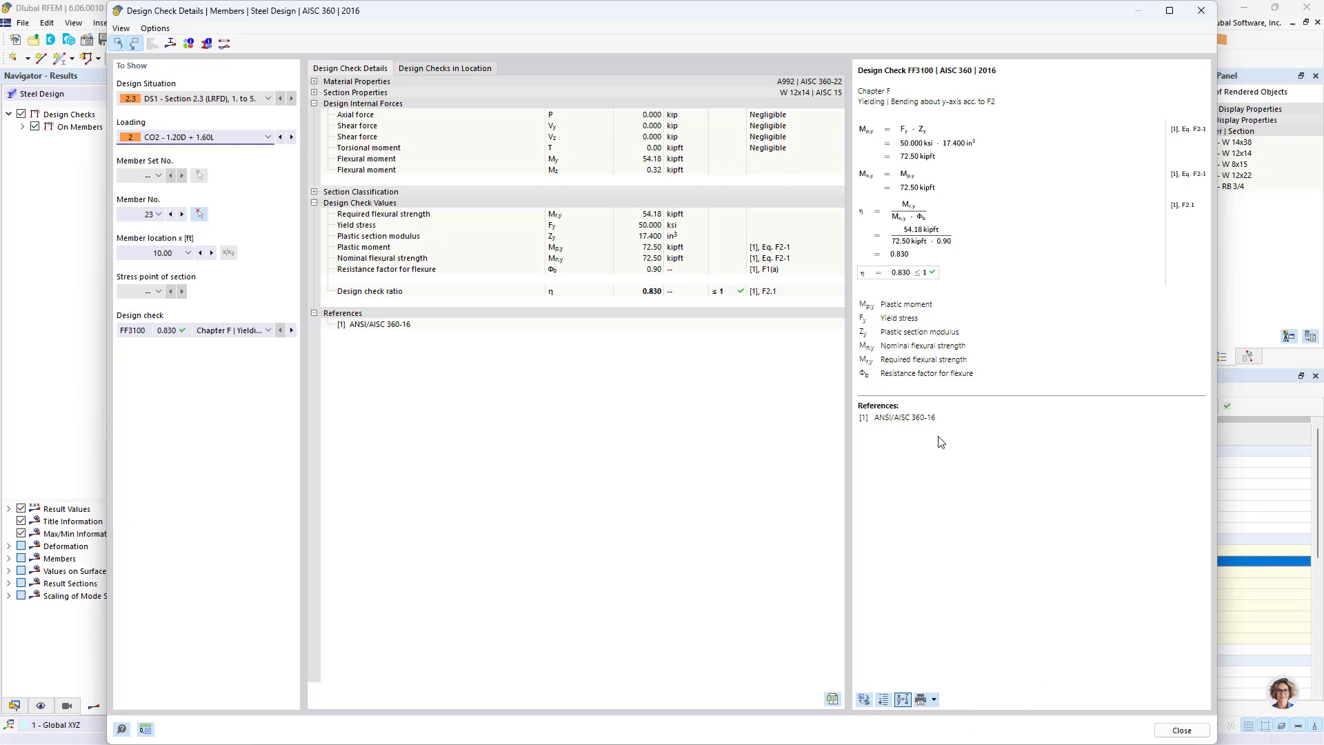
# Send the FF3100 design check details to the printout report and inspect the new Member No. 23 chapter.
pyautogui.click(935, 701)
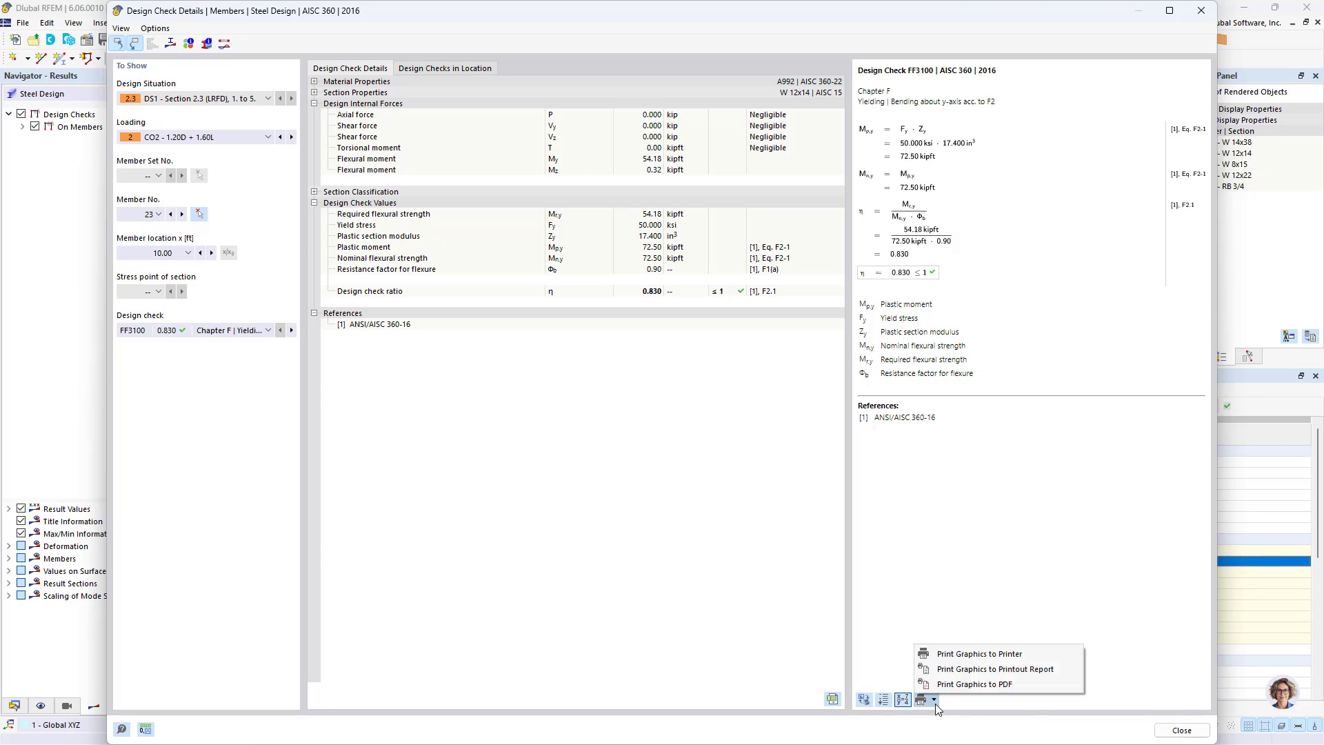
pyautogui.click(965, 673)
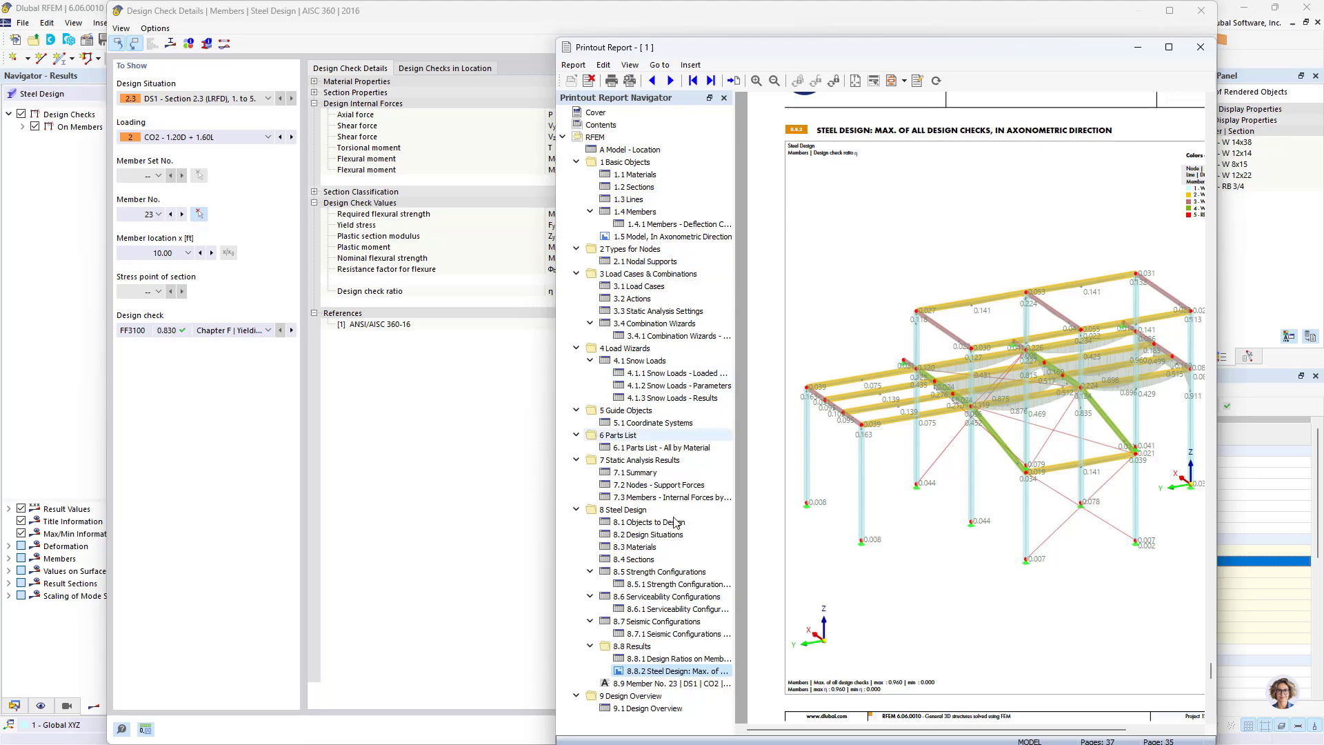
pyautogui.click(660, 683)
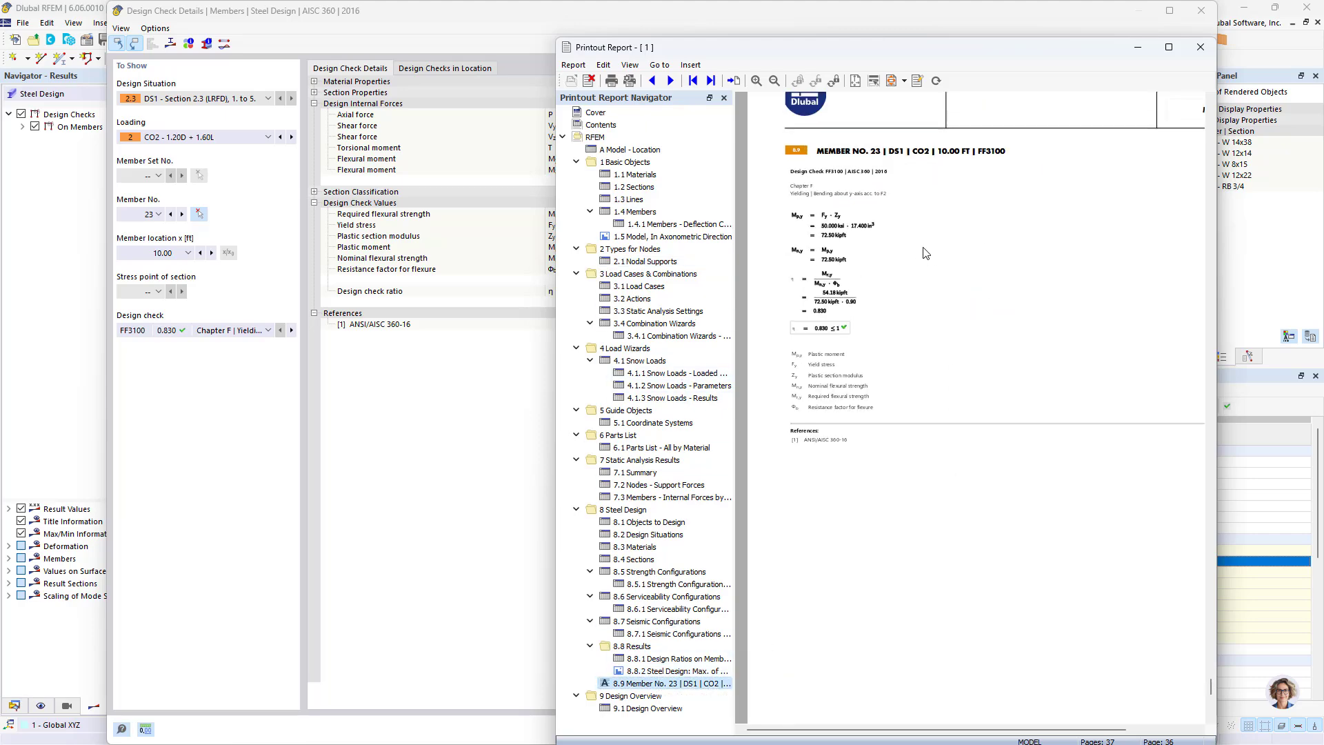
pyautogui.keyDown('ctrl'); pyautogui.scroll(2, 924, 249); pyautogui.keyUp('ctrl')
pyautogui.scroll(-3, 1007, 425)
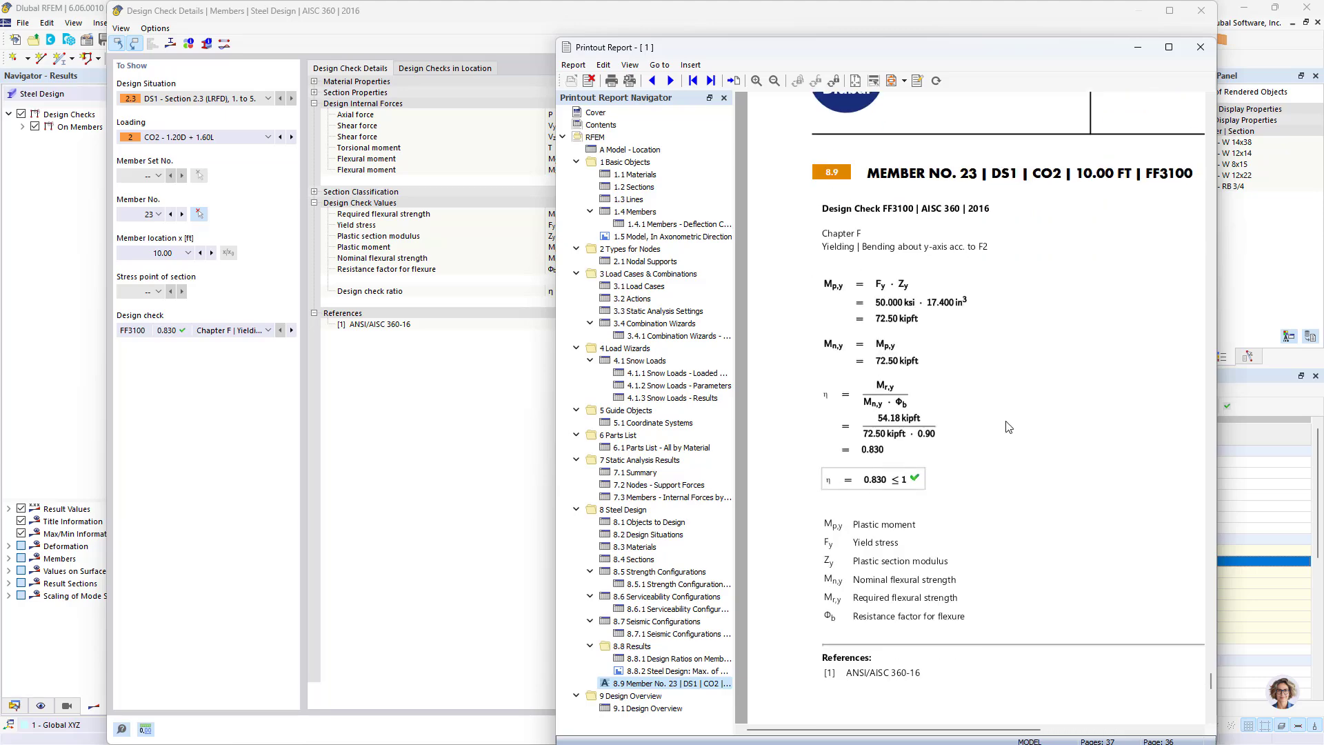
pyautogui.scroll(10, 1093, 434)
pyautogui.keyDown('ctrl'); pyautogui.scroll(-2, 1042, 400); pyautogui.keyUp('ctrl')
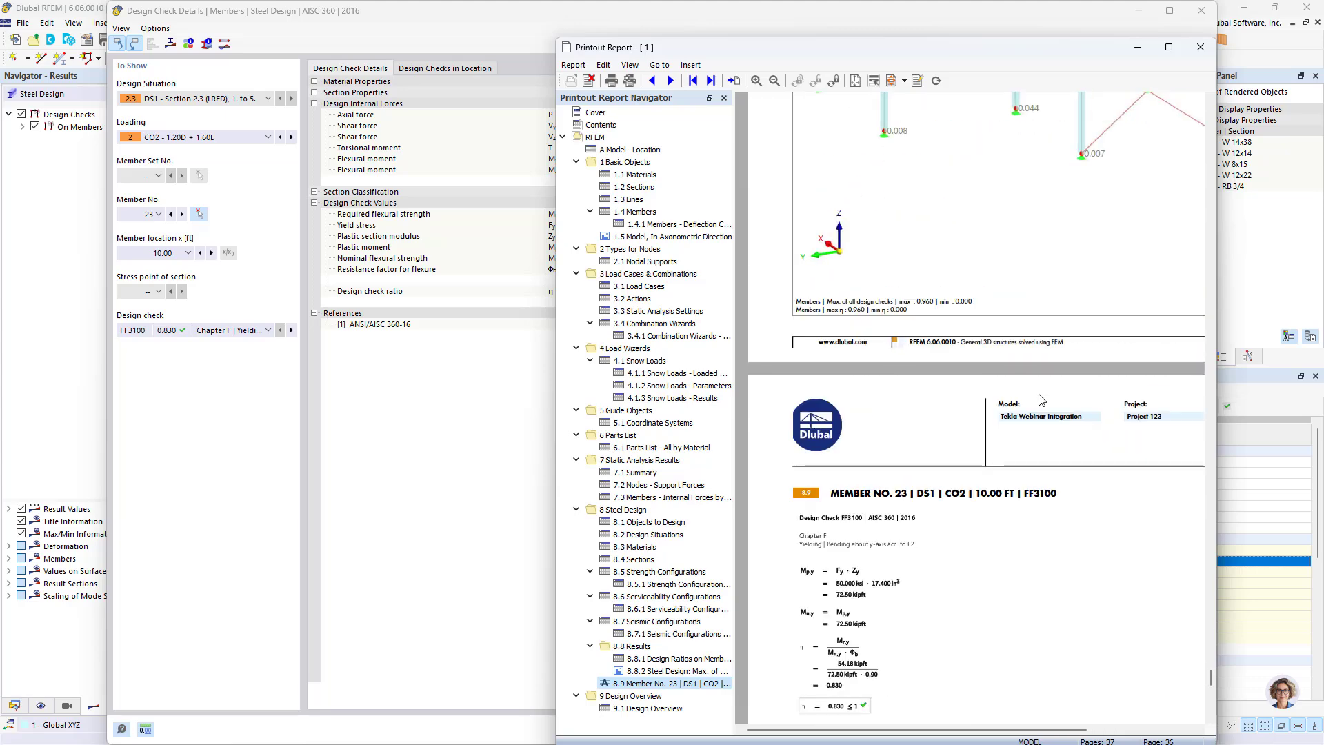
pyautogui.scroll(-1, 962, 295)
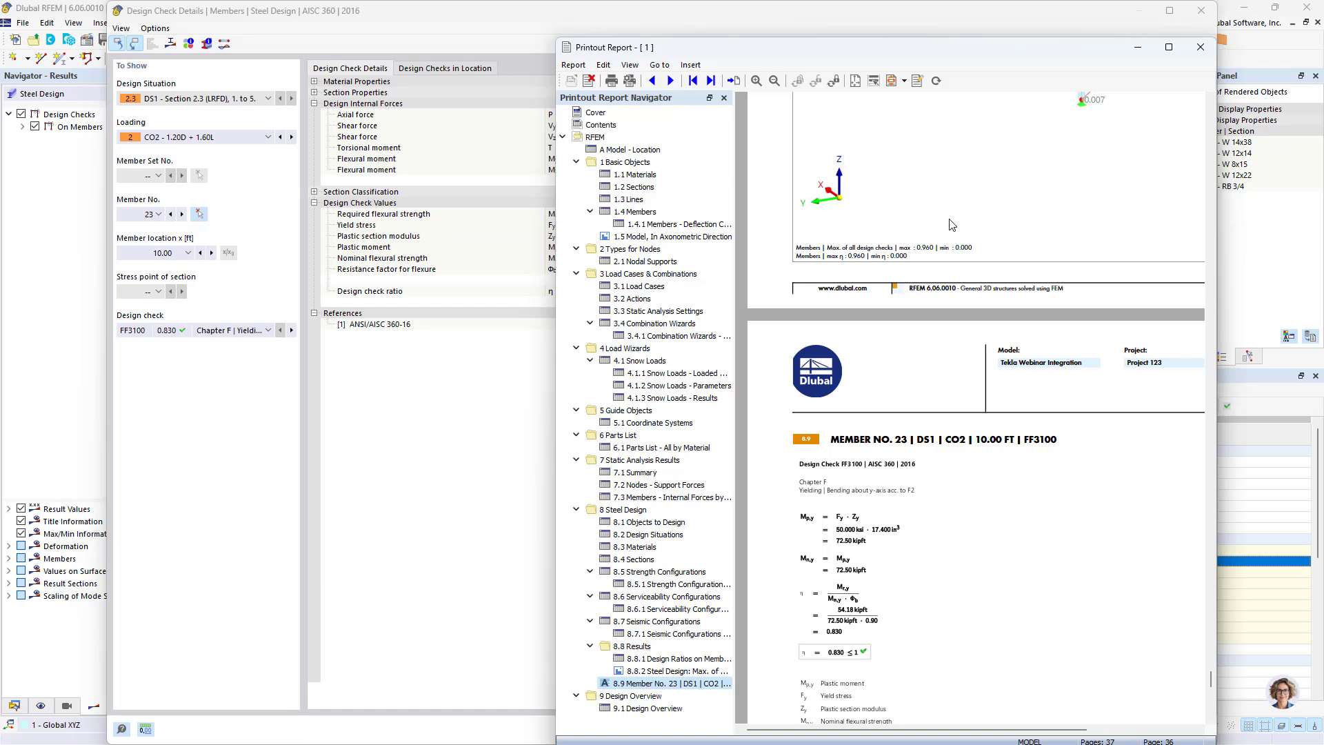
# Look at the printout report's export options, including PDF, and close both the report and the design check details.
pyautogui.moveTo(701, 47); pyautogui.dragTo(628, 28)
pyautogui.click(497, 46)
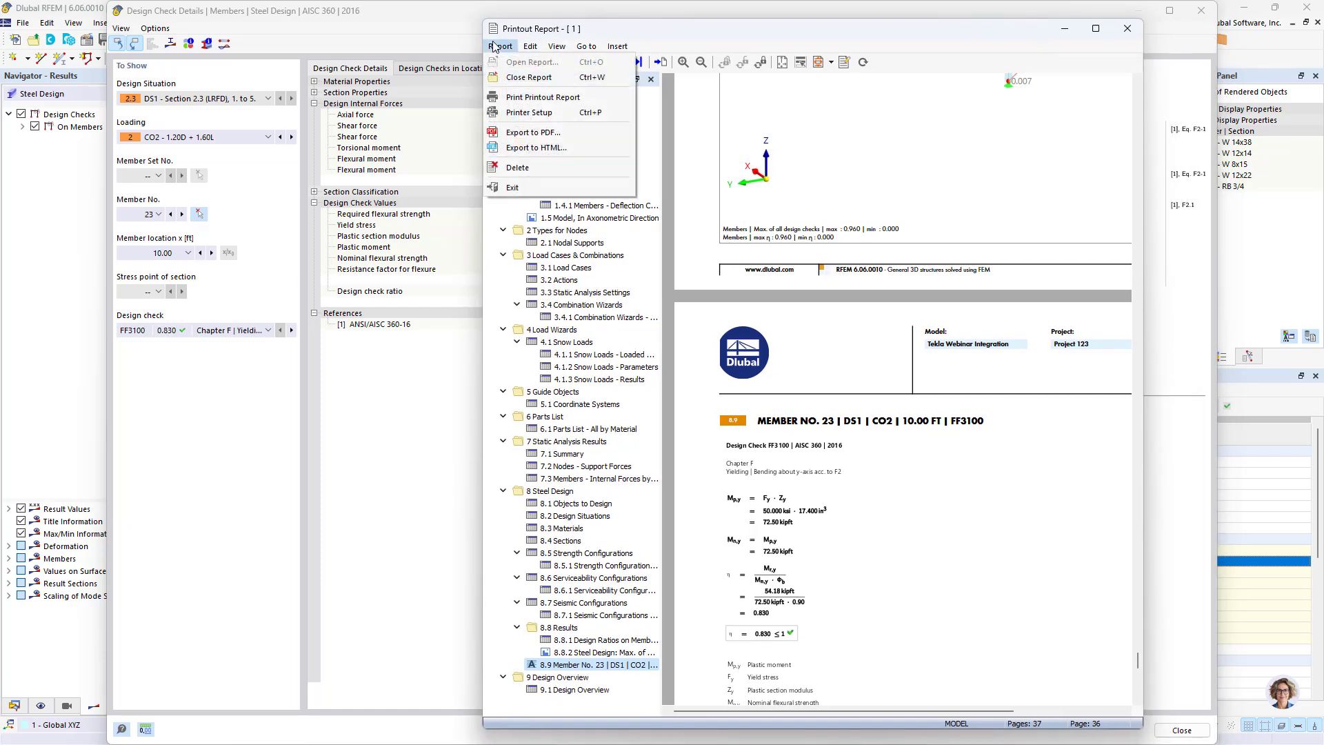
pyautogui.click(559, 131)
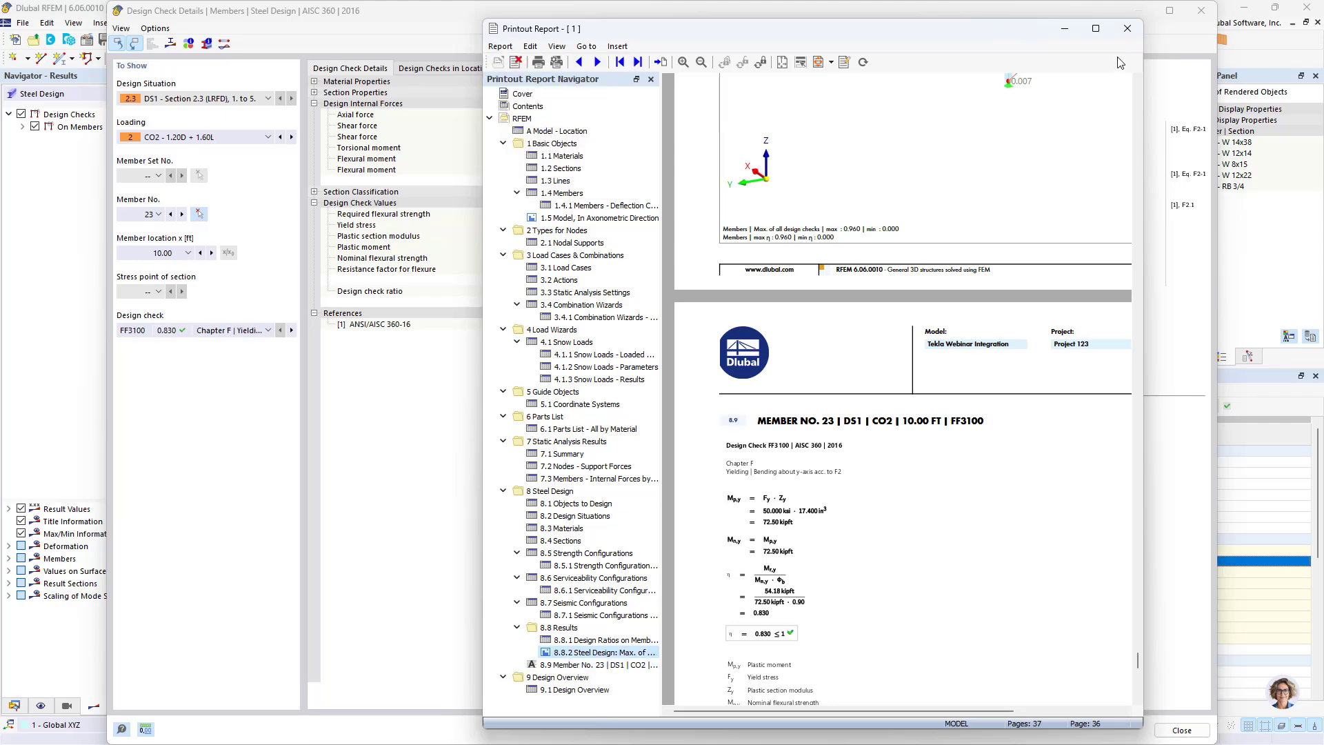
pyautogui.click(1128, 28)
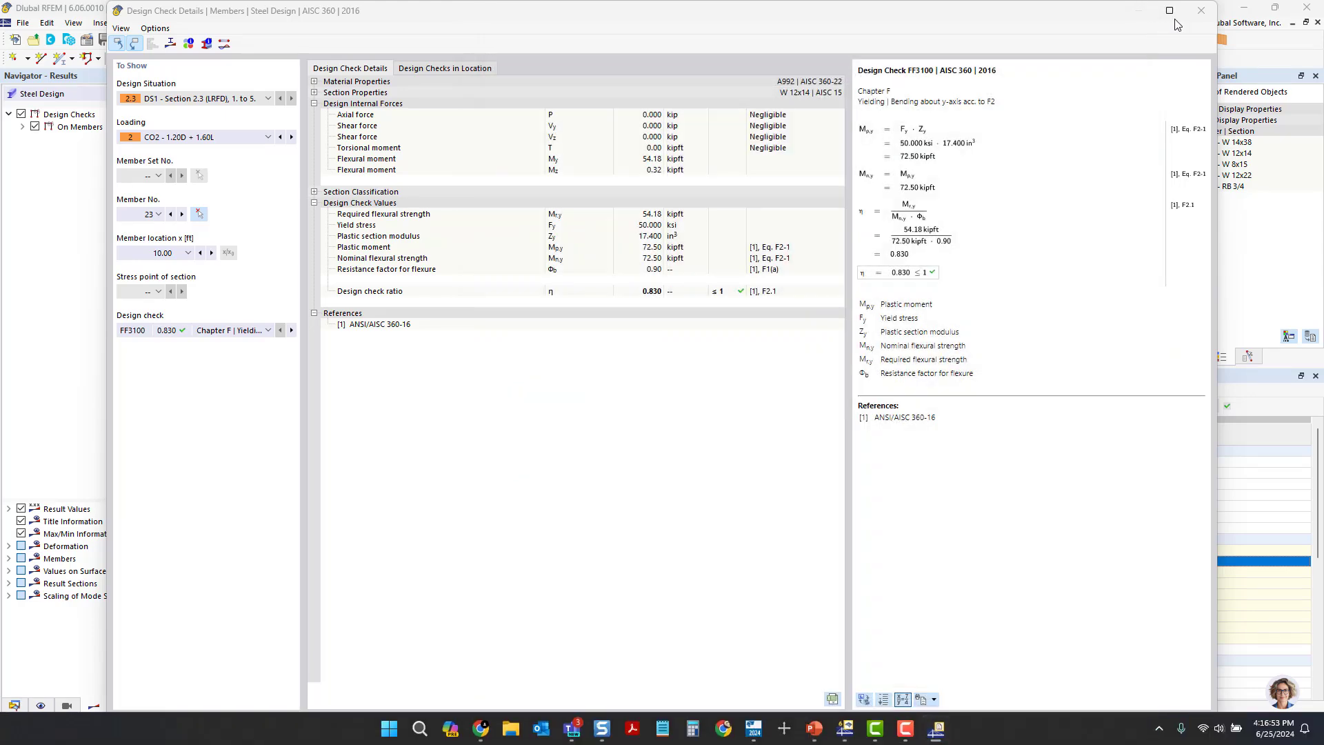
pyautogui.click(1201, 10)
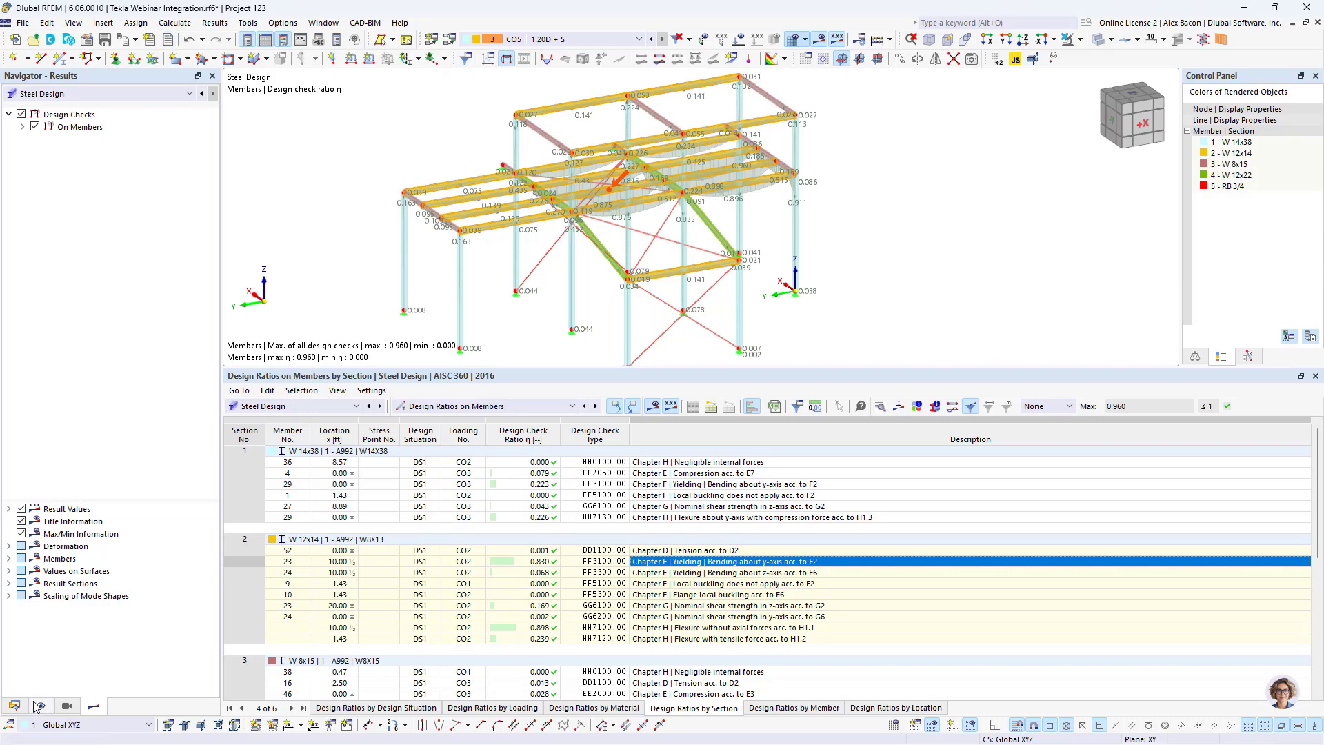
# Reopen printout report 1 from the project data and go to its Materials chapter.
pyautogui.click(15, 706)
pyautogui.doubleClick(64, 673)
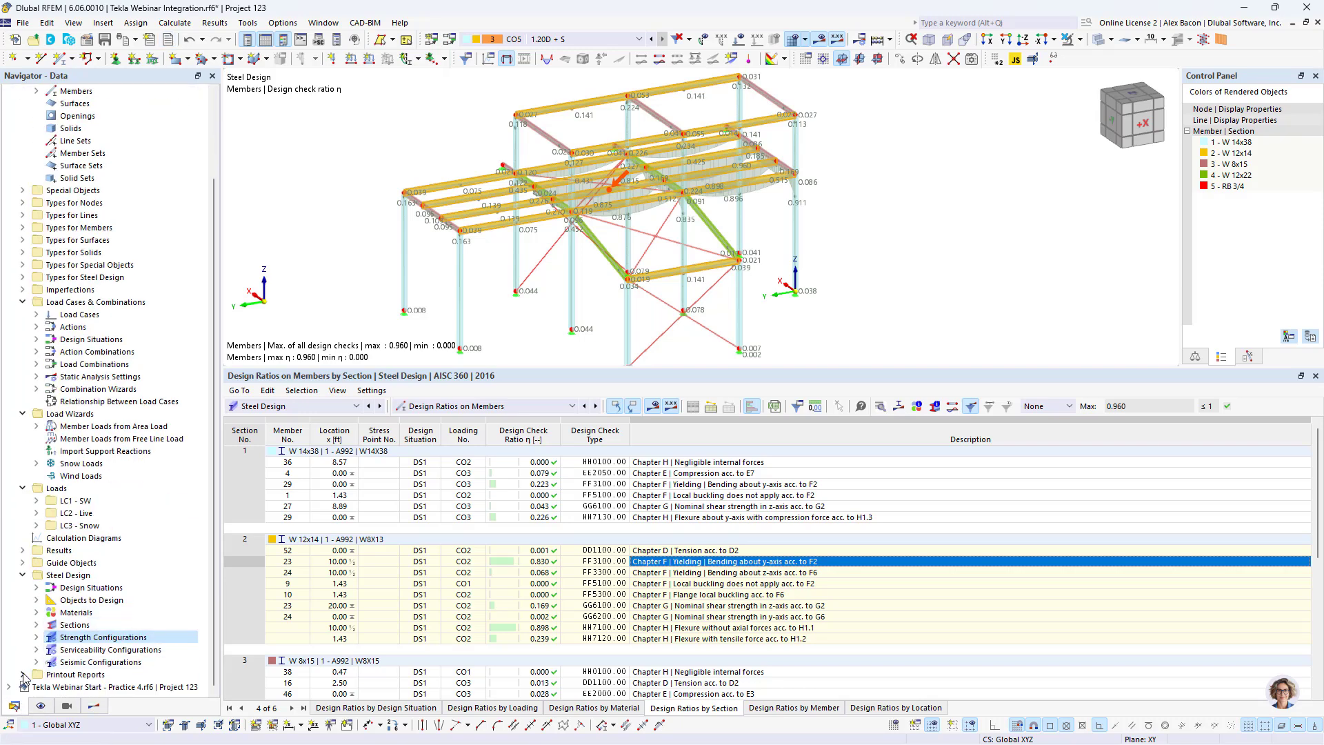
pyautogui.click(64, 672)
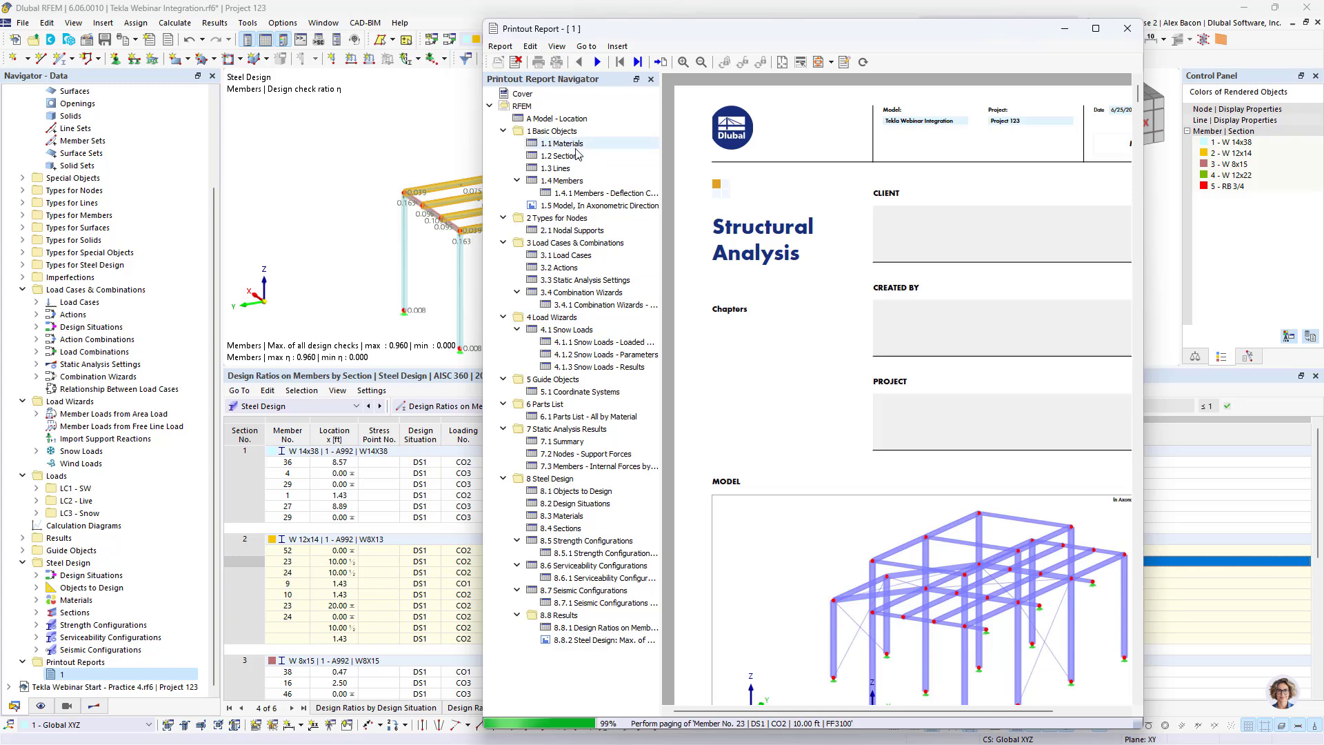
pyautogui.click(577, 149)
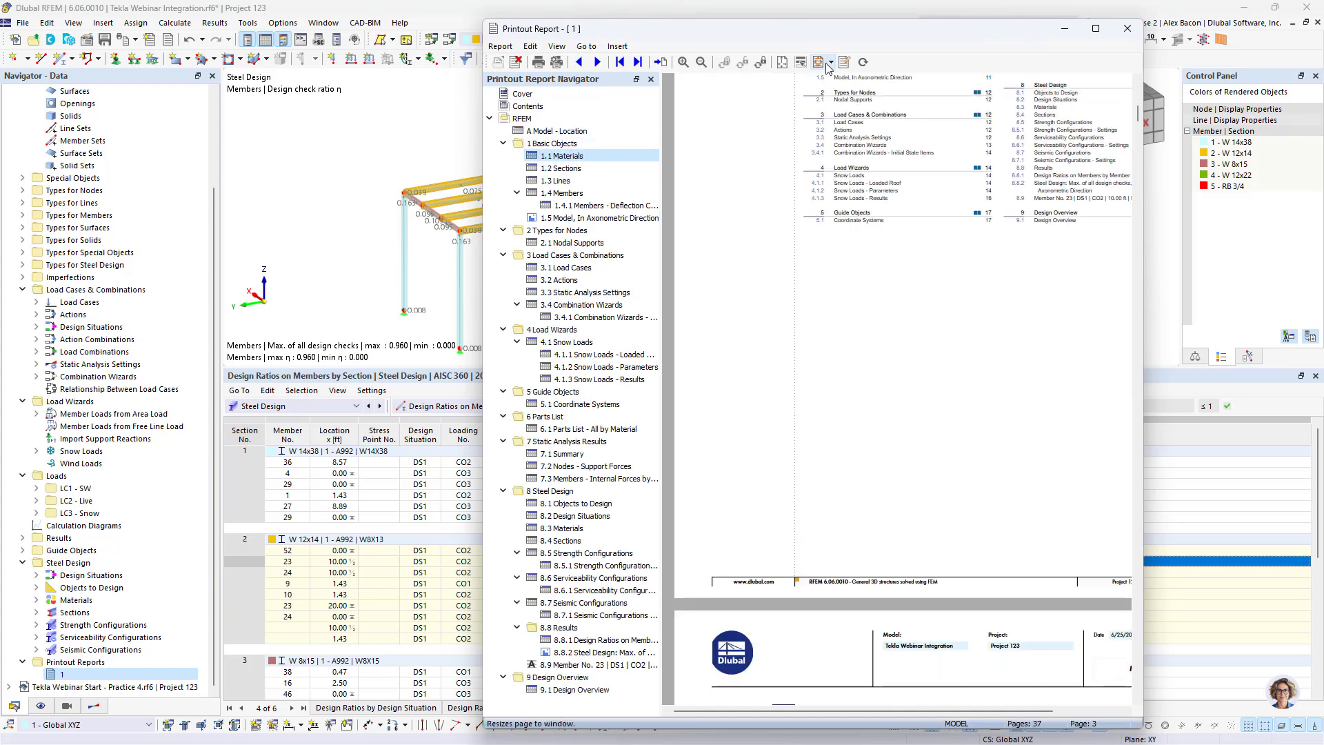
# Review the report items in the Printout Report Manager, save and show the report at Load Cases, and close it.
pyautogui.click(848, 64)
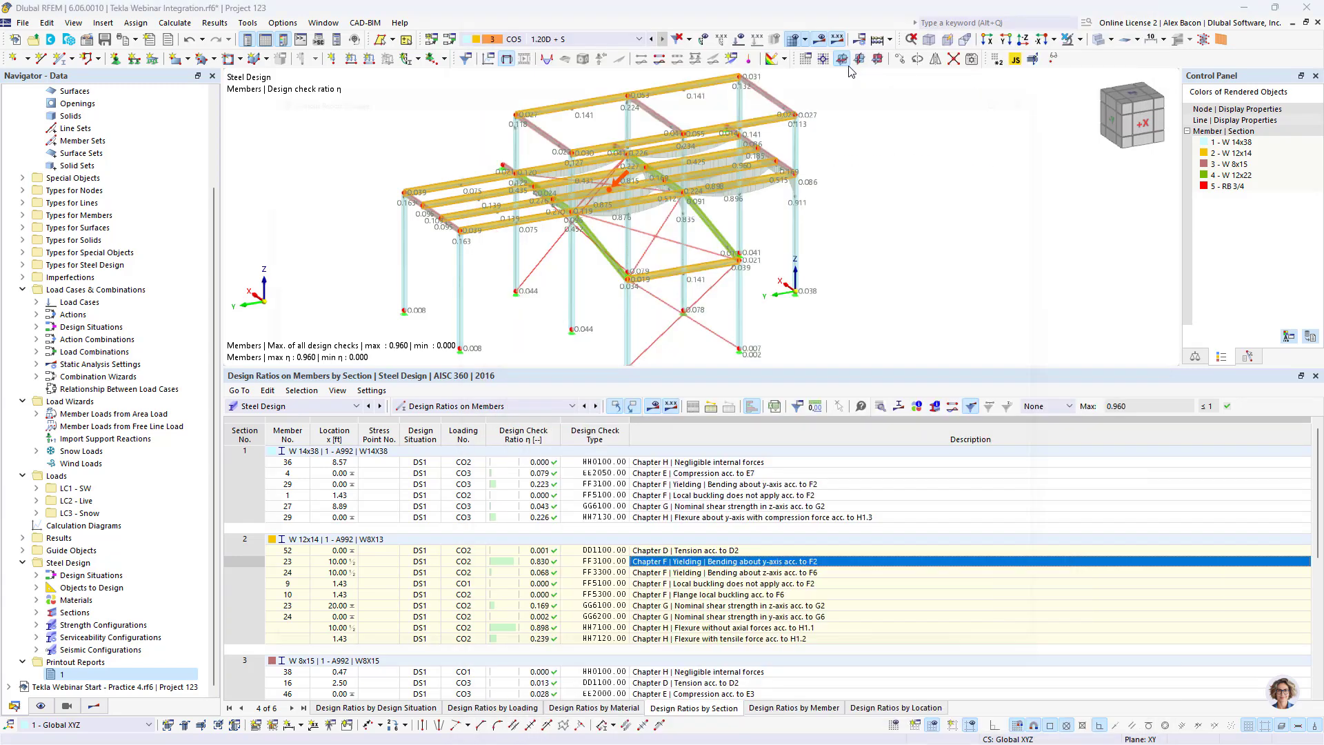
pyautogui.scroll(-10, 507, 255)
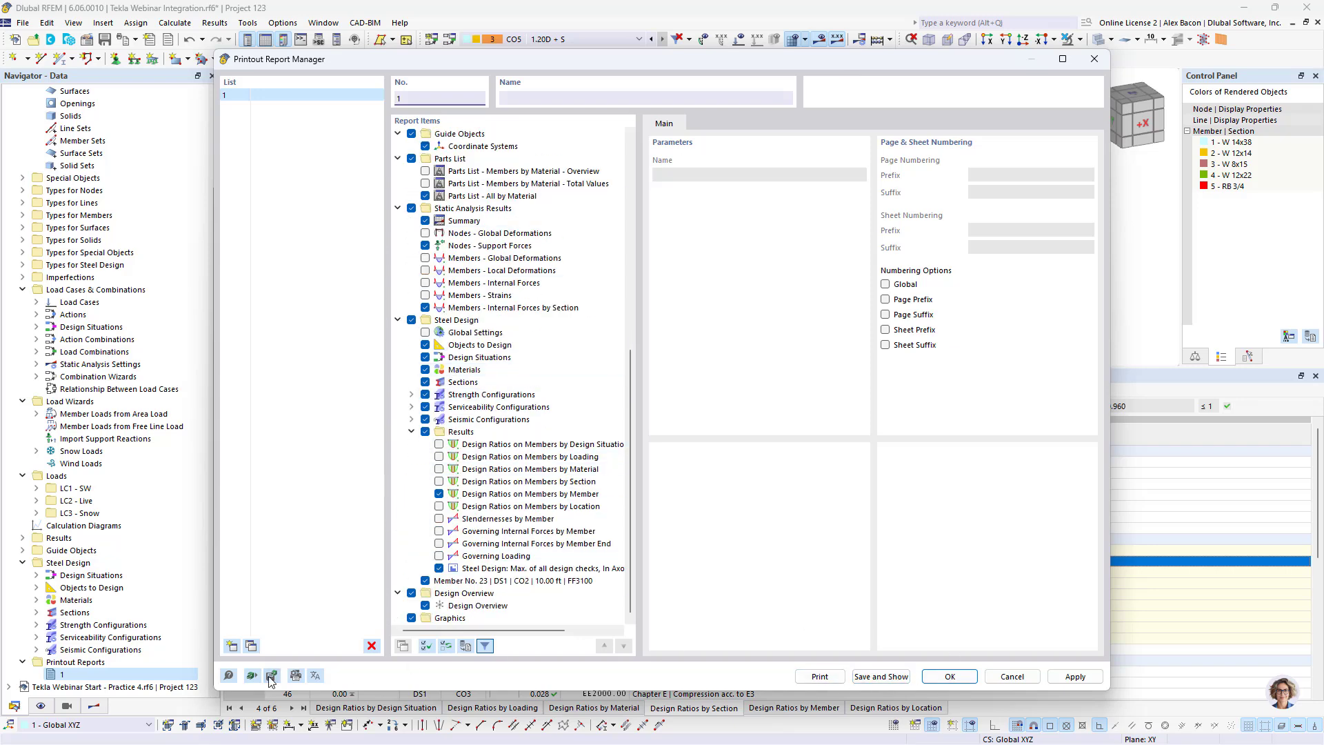
pyautogui.click(881, 679)
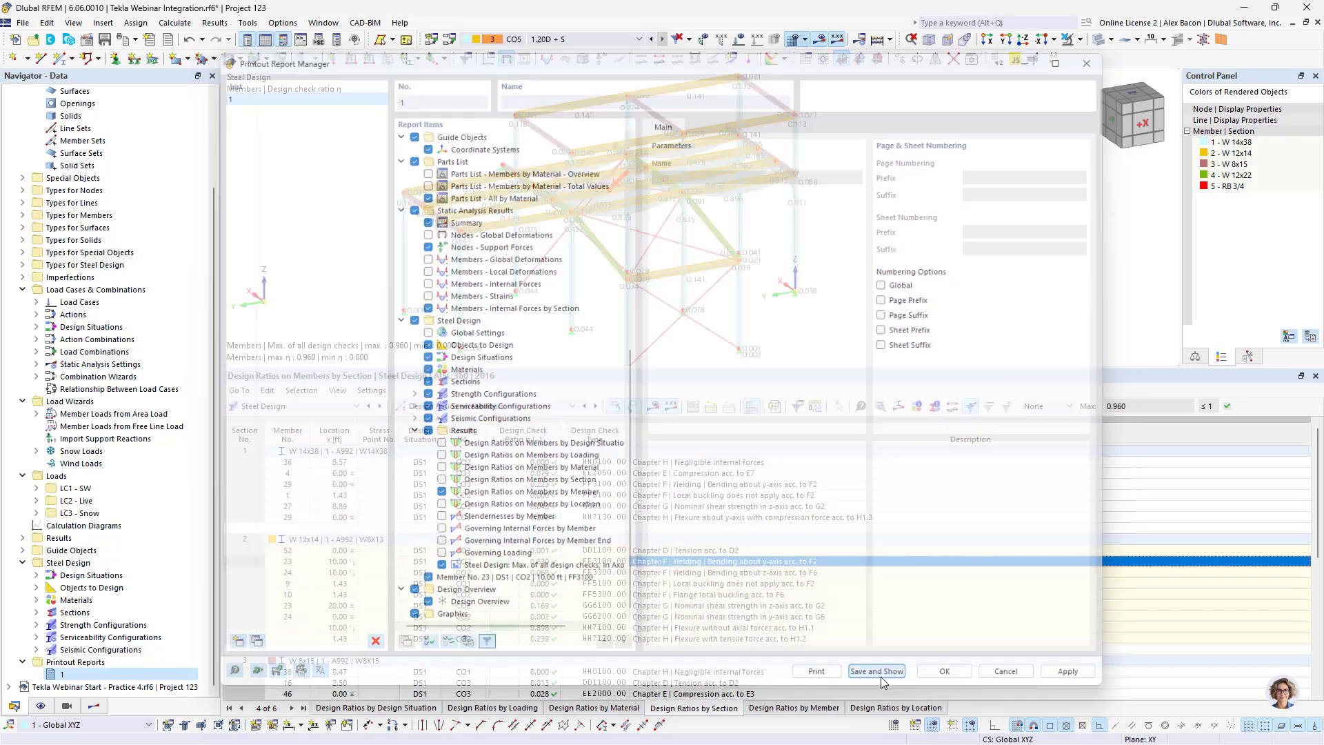
pyautogui.click(607, 268)
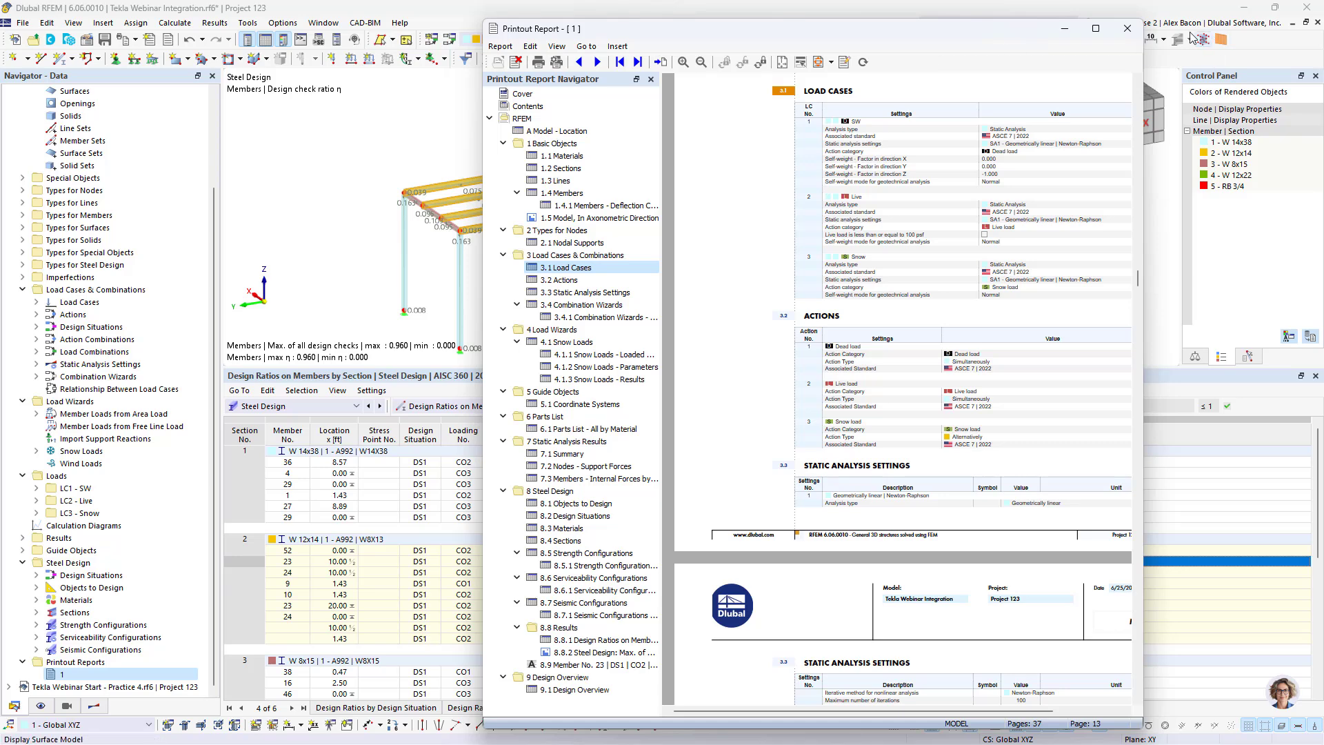
pyautogui.click(1127, 28)
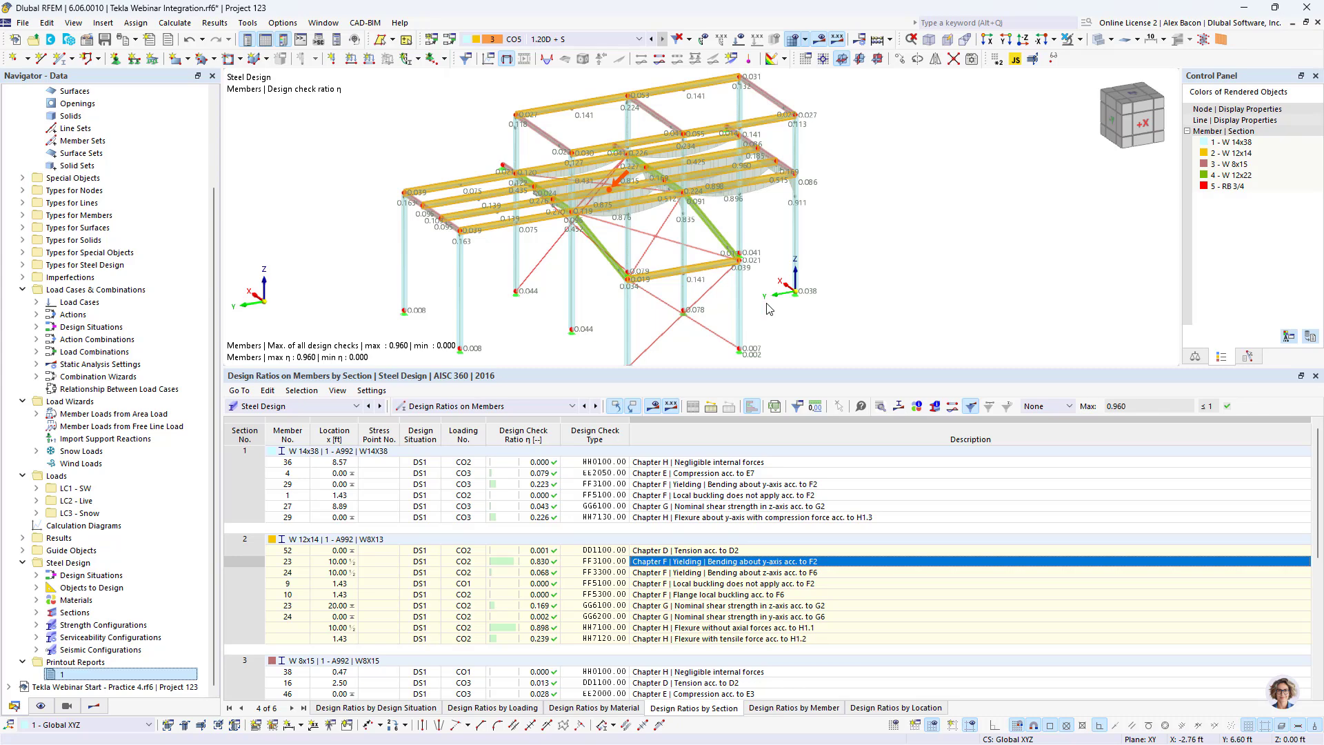
# Switch to the PowerPoint presentation and start the slide show from slide 14, Future Development.
pyautogui.press('super')
pyautogui.click(833, 733)
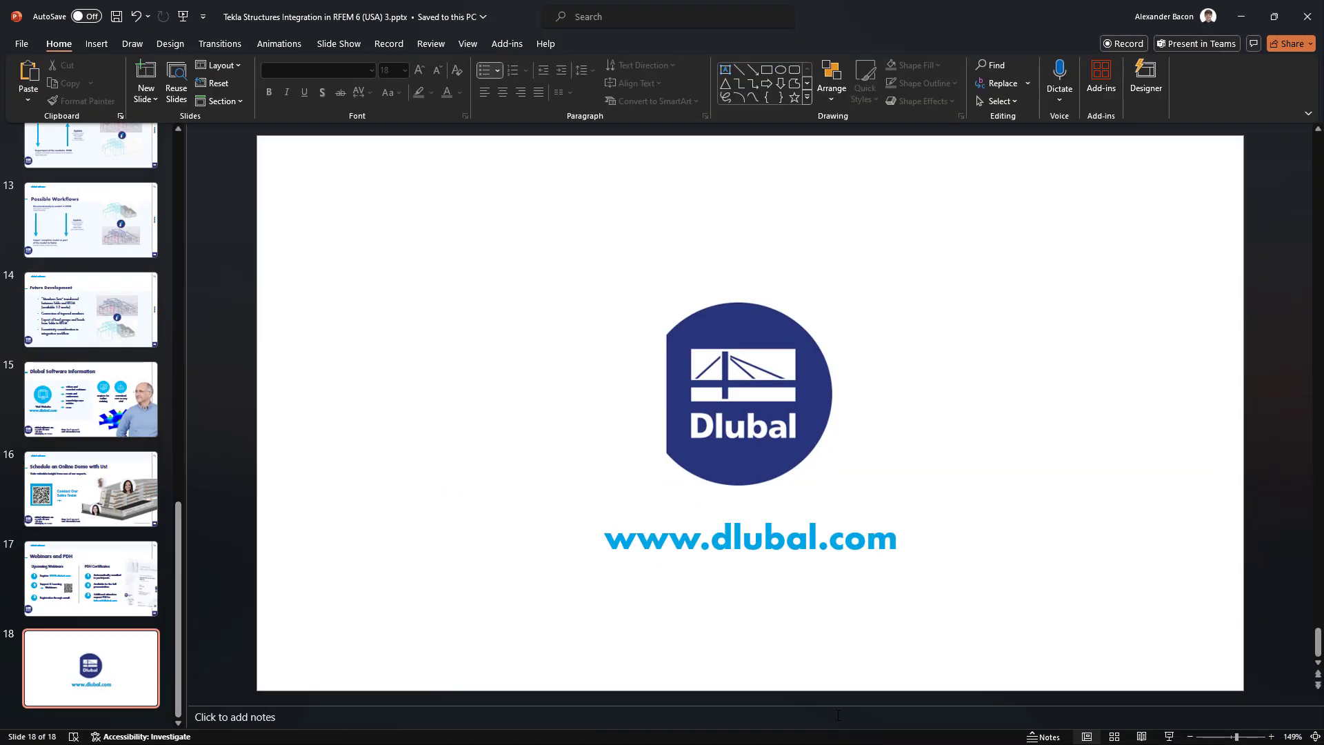
pyautogui.scroll(1, 108, 429)
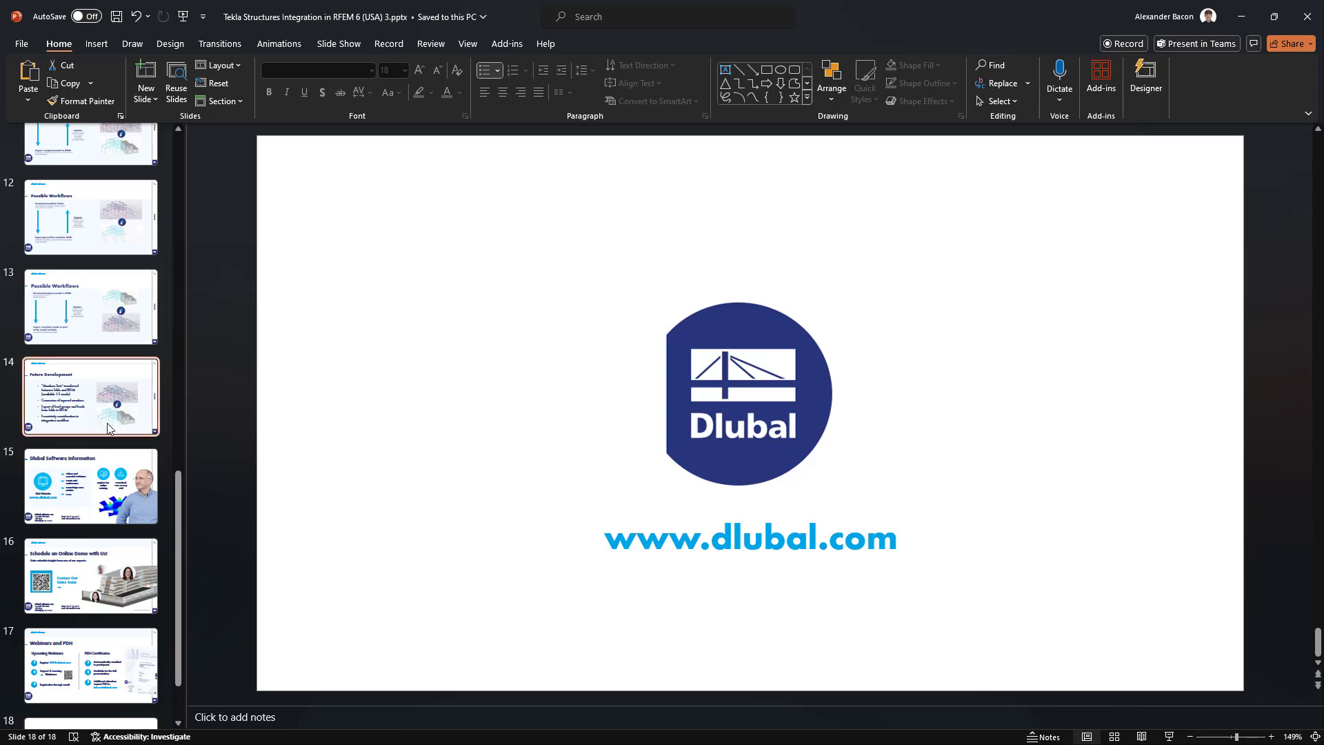
pyautogui.click(108, 429)
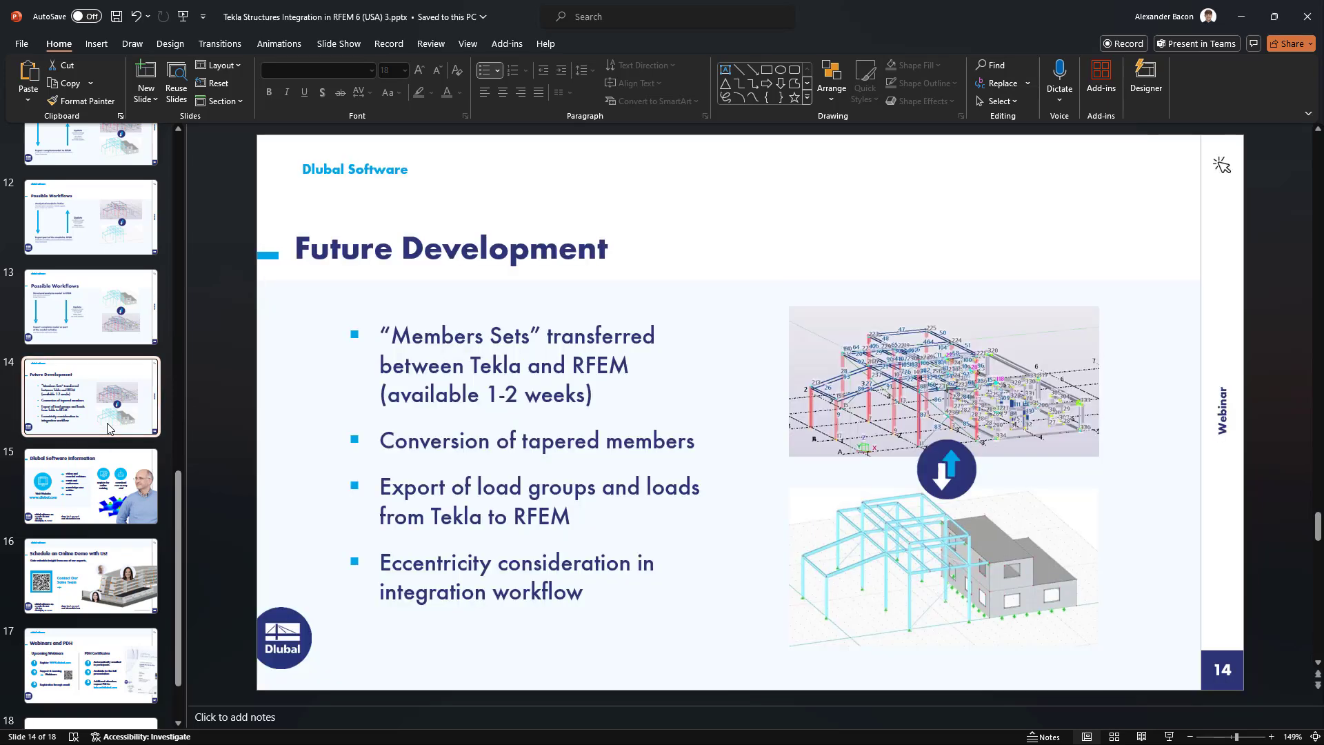
pyautogui.click(1168, 739)
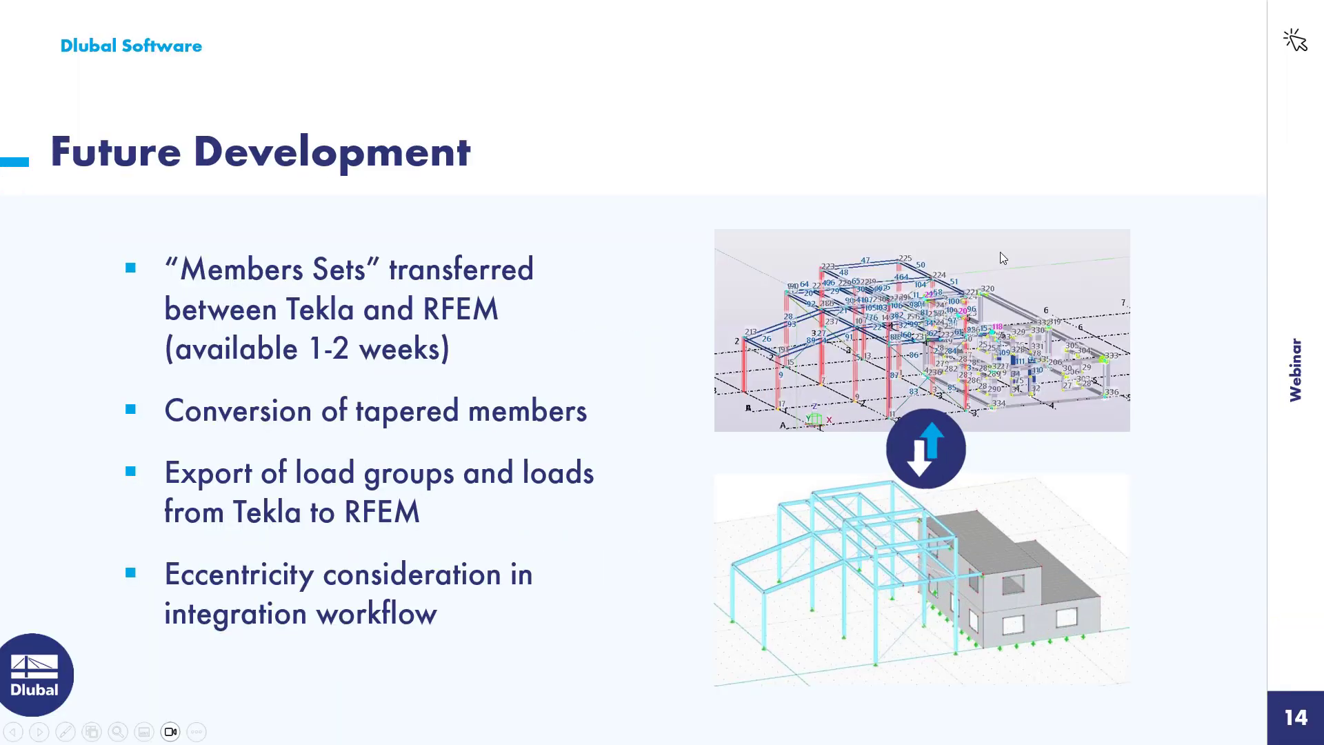